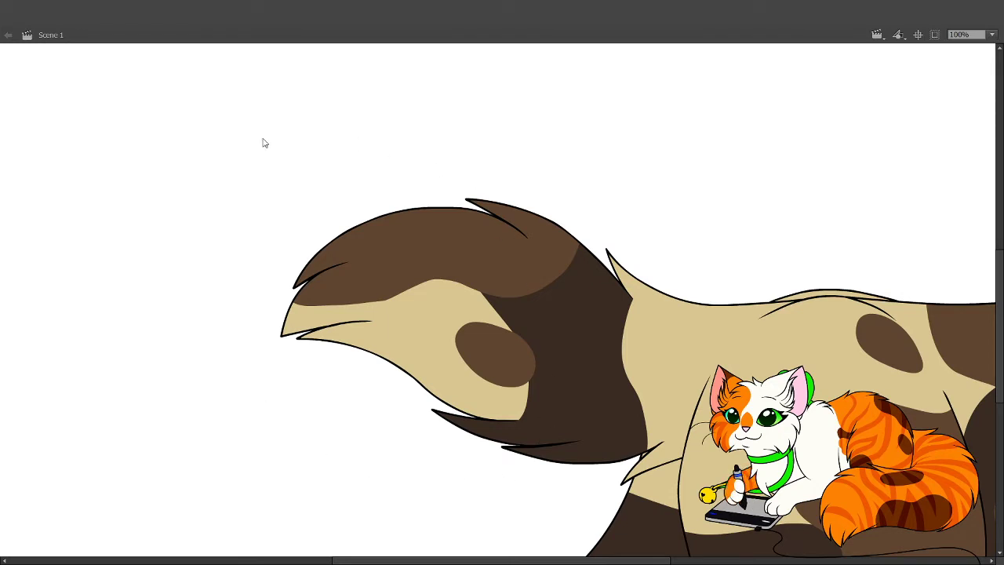
pyautogui.press('z')
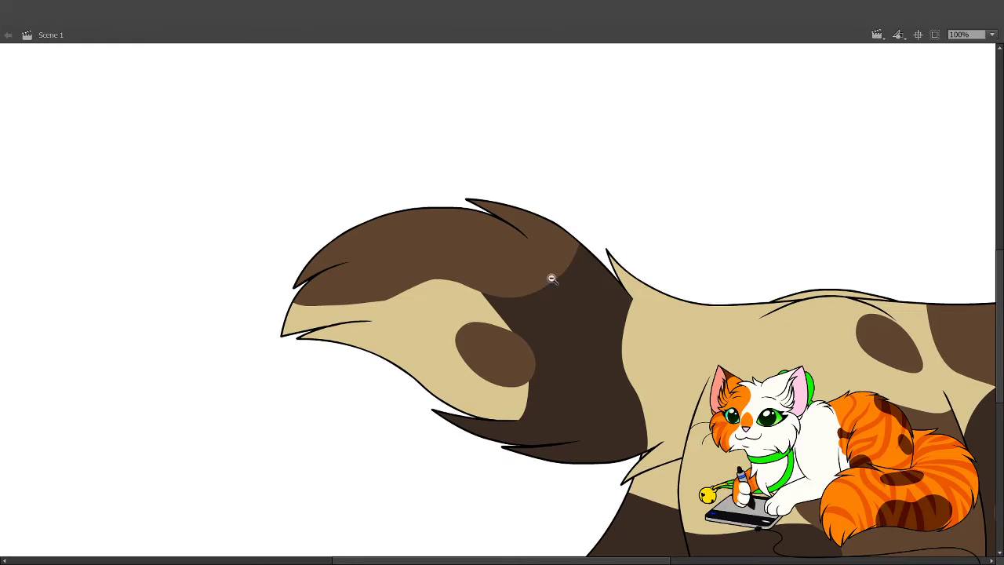
pyautogui.click(552, 278)
pyautogui.click(576, 298)
pyautogui.scroll(1, 674, 394)
pyautogui.moveTo(315, 212); pyautogui.dragTo(706, 464)
pyautogui.scroll(1, 652, 317)
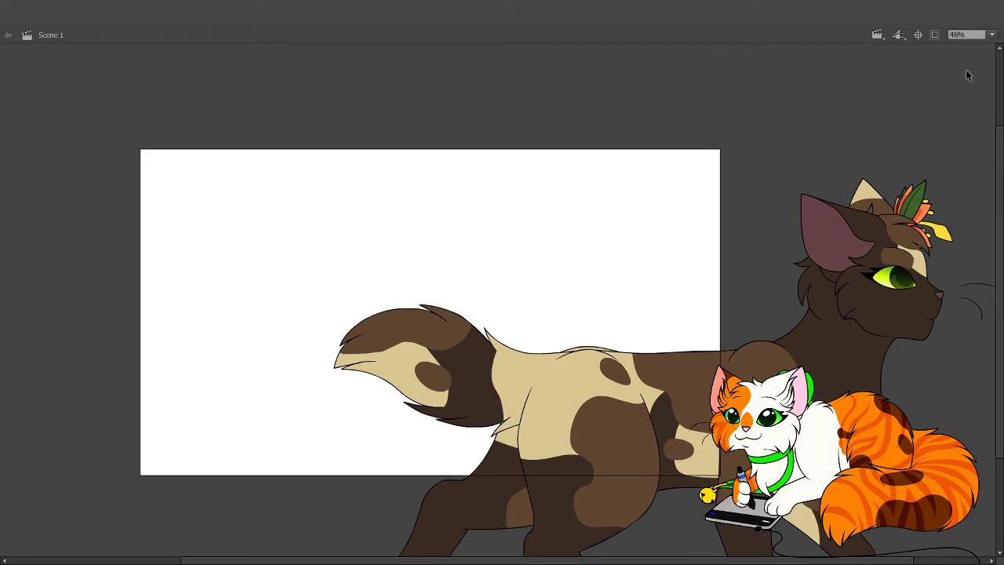
pyautogui.moveTo(704, 331); pyautogui.dragTo(733, 353)
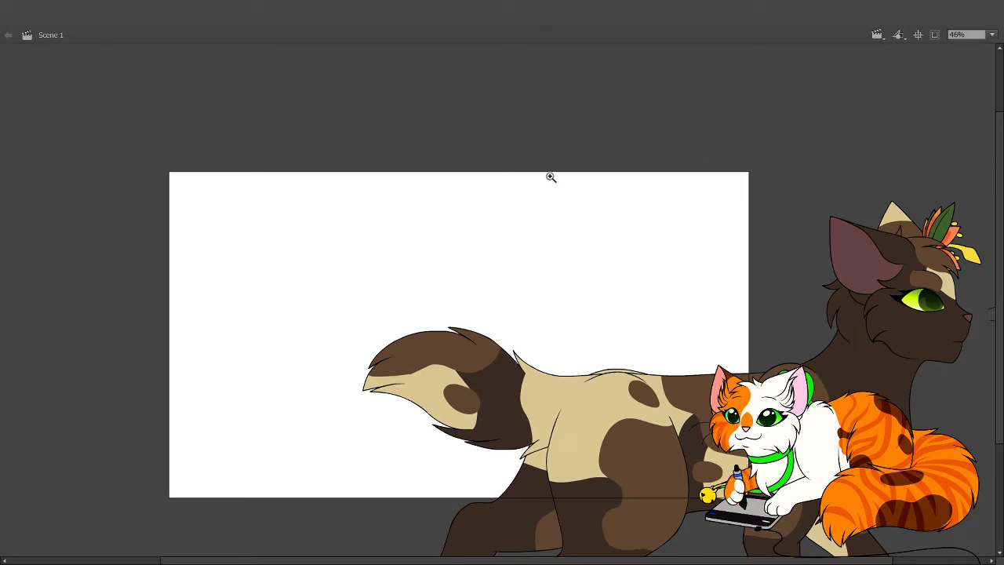
pyautogui.press('z')
pyautogui.scroll(1, 634, 267)
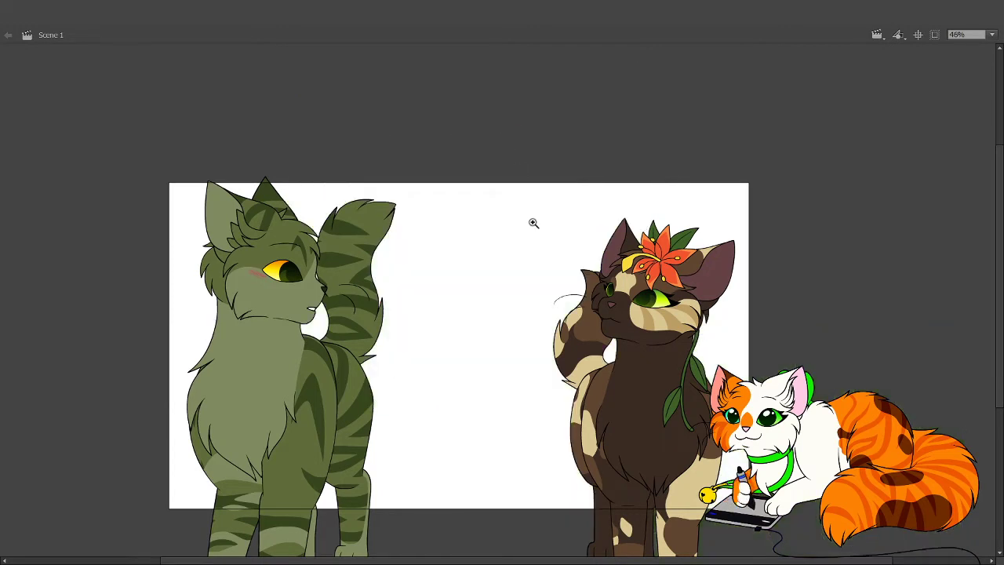
# Draw a straight horizon line across the lower part of the stage, extending past both of its side edges.
pyautogui.press('z')
pyautogui.hotkey('ctrl', '-')
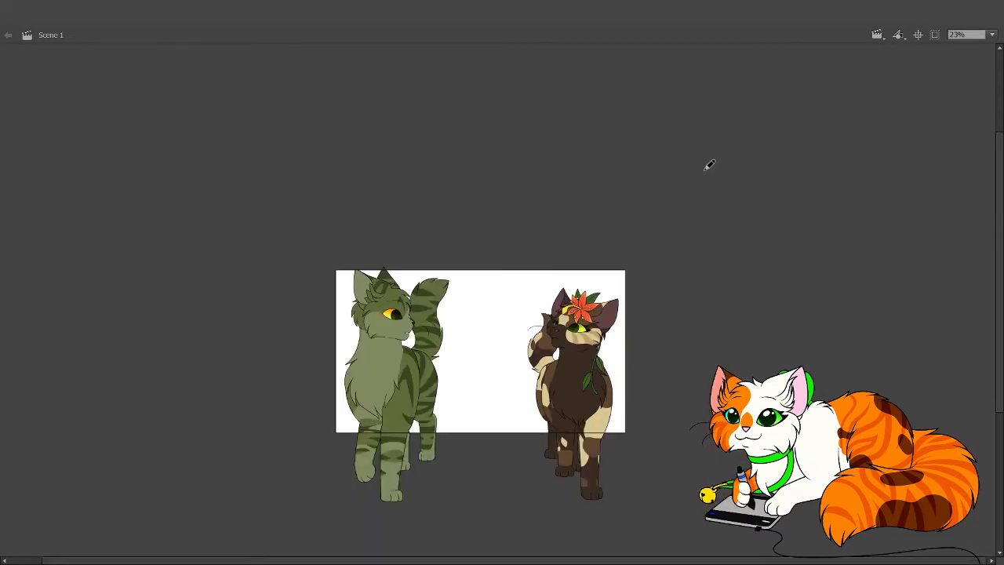
pyautogui.press('i')
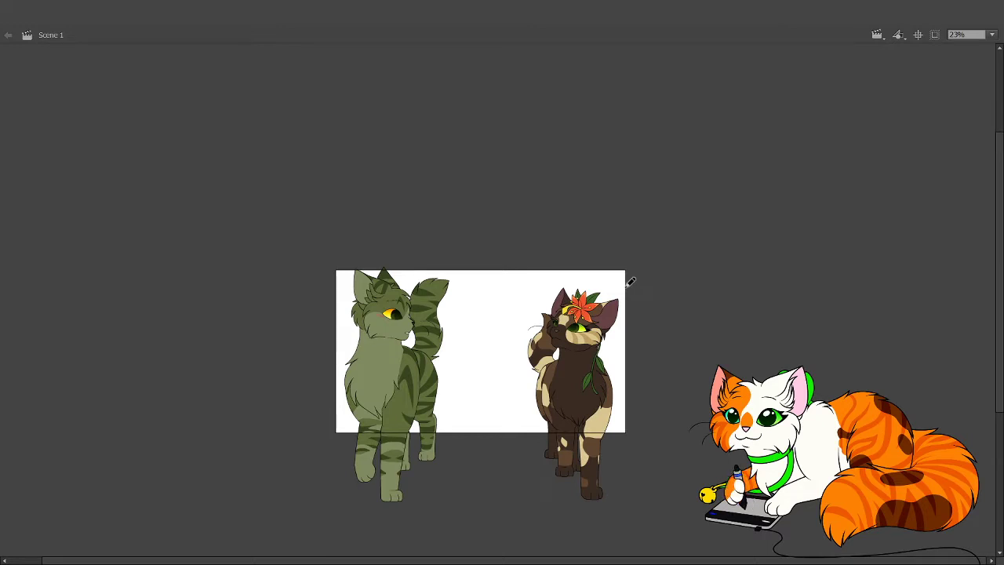
pyautogui.moveTo(484, 310); pyautogui.dragTo(504, 363)
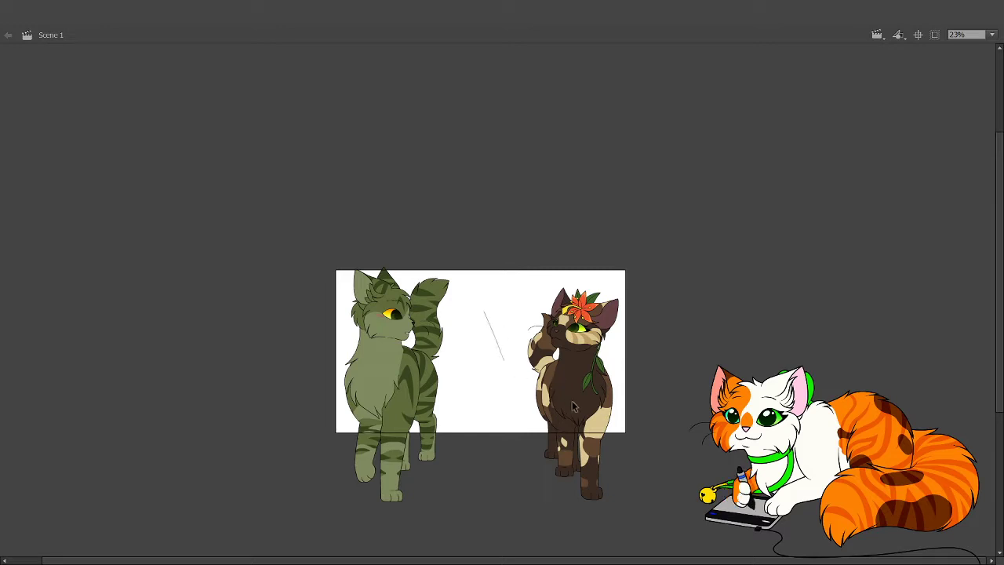
pyautogui.hotkey('ctrl', 'z')
pyautogui.moveTo(639, 396); pyautogui.dragTo(664, 382)
pyautogui.moveTo(328, 370); pyautogui.dragTo(747, 370)
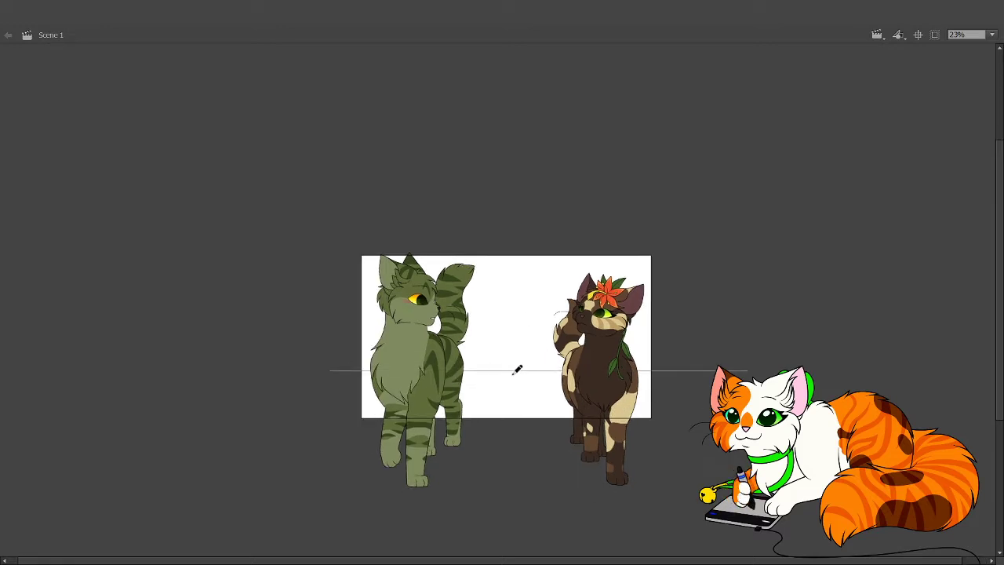
# Draw a vertical centre line from the middle of the horizon down past the bottom of the stage.
pyautogui.moveTo(516, 370); pyautogui.dragTo(516, 502)
pyautogui.hotkey('ctrl', 'z')
pyautogui.moveTo(516, 372); pyautogui.dragTo(514, 540)
pyautogui.hotkey('ctrl', 'z')
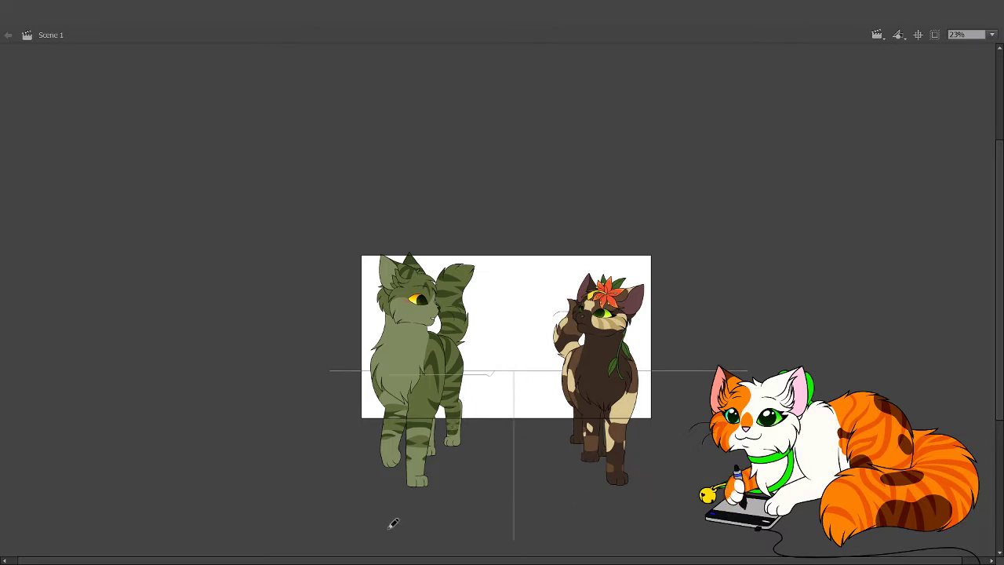
# Draw two diagonal perspective lines fanning from the horizon toward the lower left, starting just left of the centre line.
pyautogui.moveTo(494, 371); pyautogui.dragTo(373, 540)
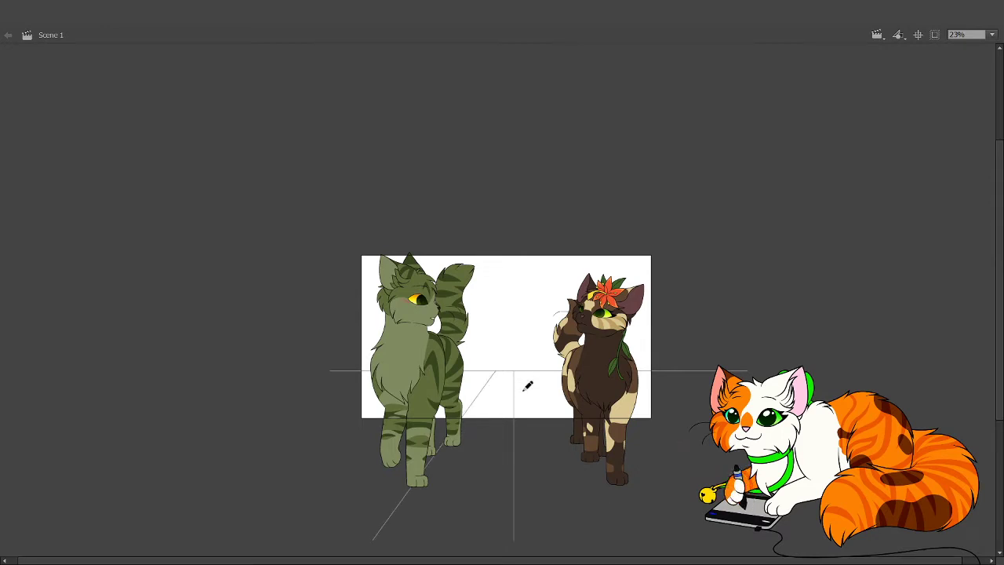
pyautogui.moveTo(340, 472); pyautogui.dragTo(313, 496)
pyautogui.hotkey('ctrl', 'z')
pyautogui.moveTo(473, 372); pyautogui.dragTo(318, 474)
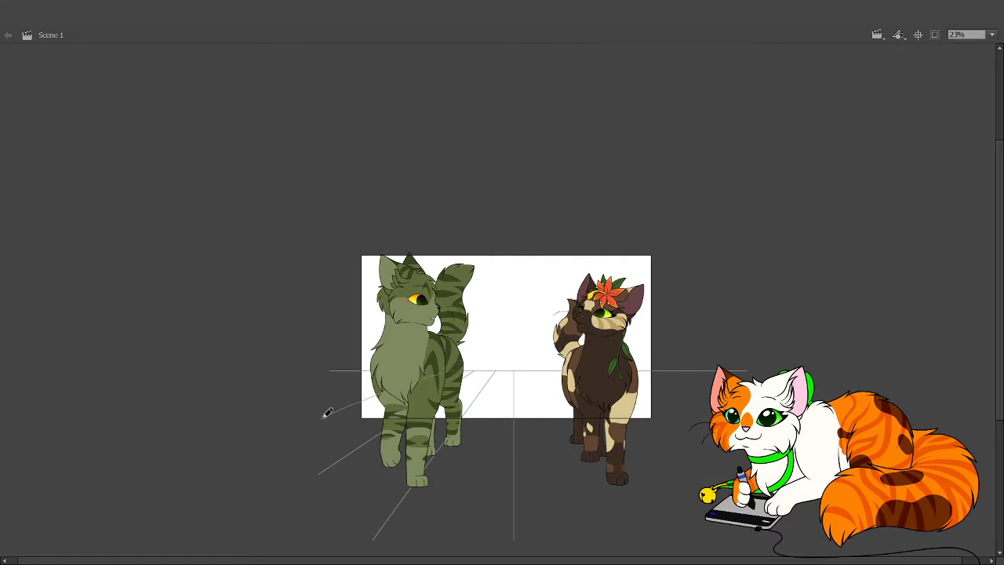
pyautogui.moveTo(380, 401); pyautogui.dragTo(230, 469)
pyautogui.hotkey('ctrl', 'z')
pyautogui.hotkey('ctrl', 'z')
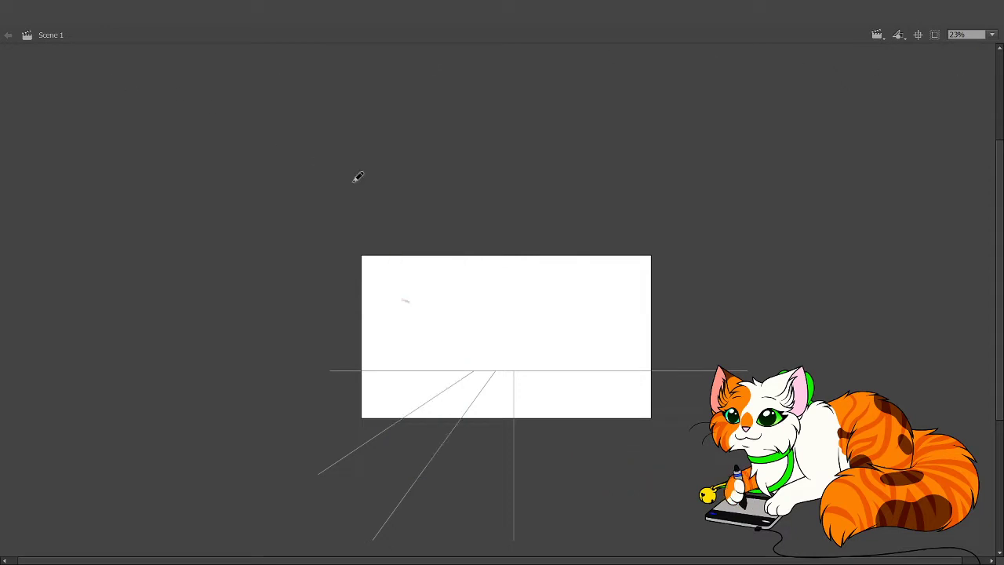
pyautogui.moveTo(451, 370); pyautogui.dragTo(262, 441)
pyautogui.hotkey('ctrl', 'z')
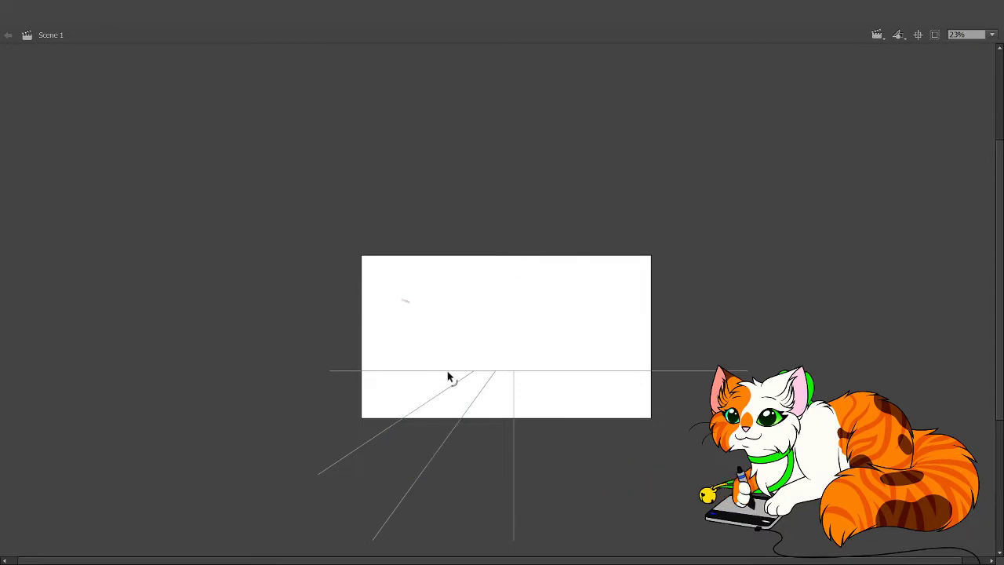
# Draw a third, flatter perspective line from the horizon toward the lower left and nudge it slightly to the right.
pyautogui.moveTo(446, 372); pyautogui.dragTo(241, 436)
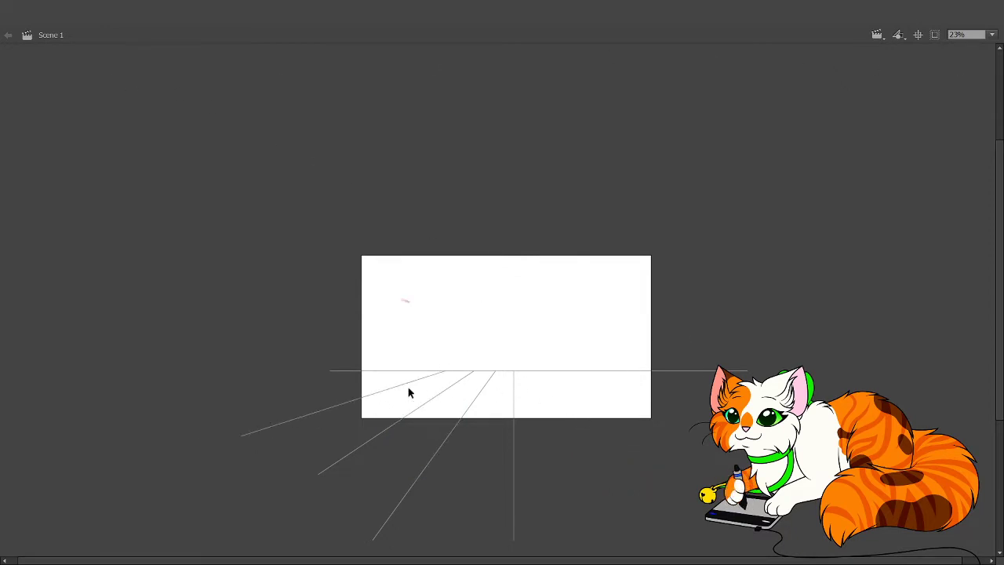
pyautogui.click(433, 375)
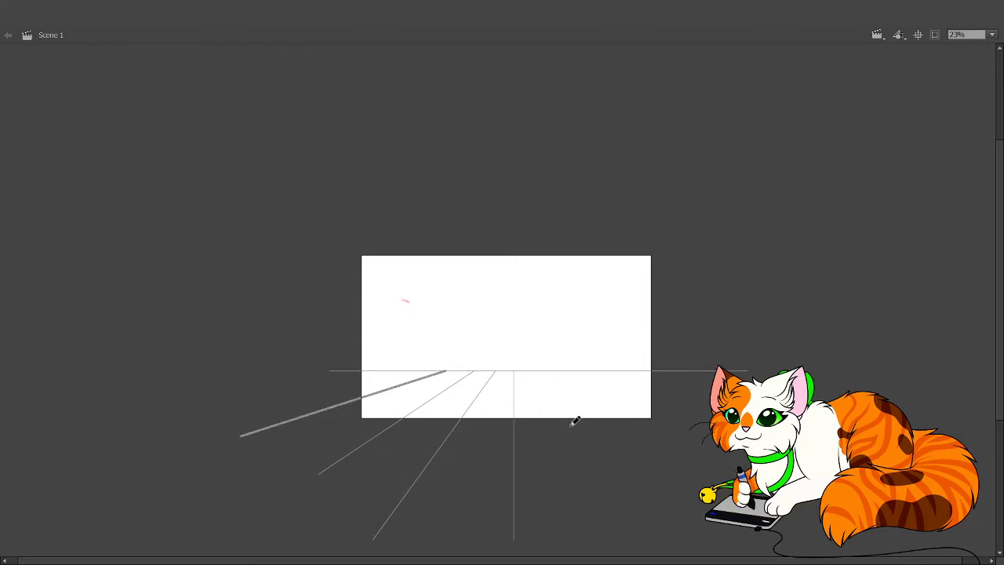
pyautogui.press('Right')
pyautogui.press('Right')
pyautogui.press('Right')
pyautogui.press('Right')
pyautogui.press('Right')
pyautogui.press('Right')
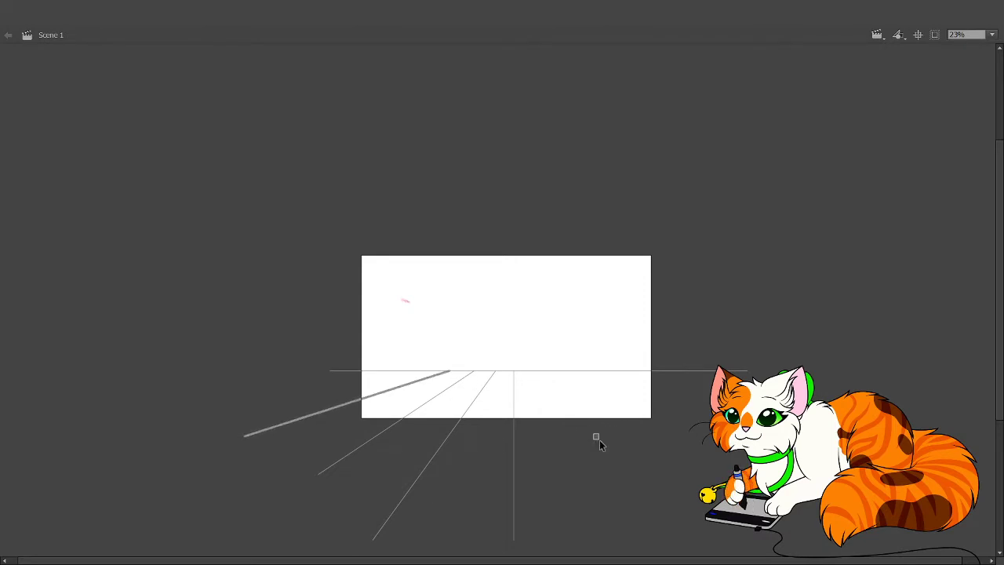
pyautogui.click(596, 436)
# Add two even flatter perspective lines on the far left and shift the innermost diagonal's lower end toward the centre line.
pyautogui.scroll(-2, 510, 361)
pyautogui.moveTo(413, 340); pyautogui.dragTo(223, 366)
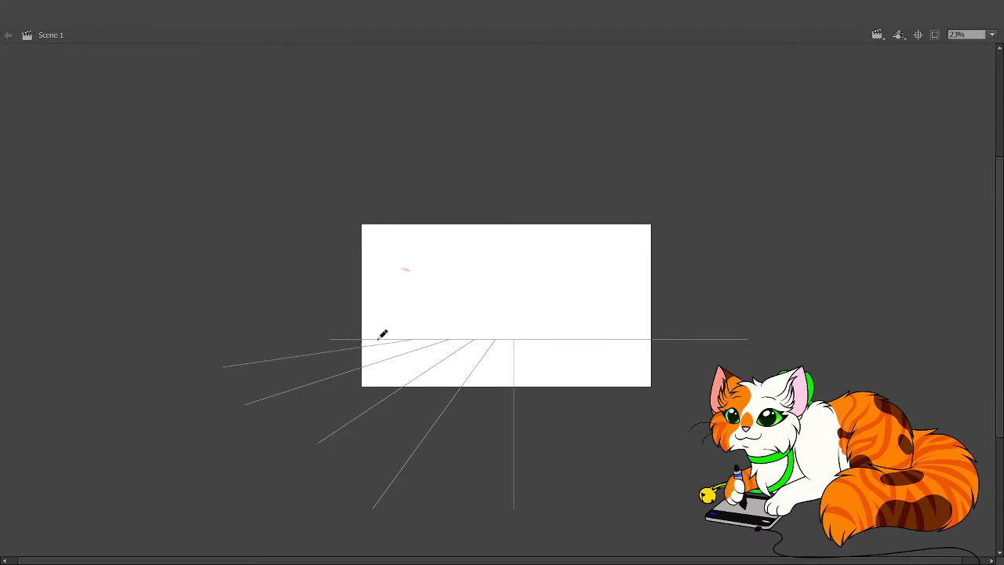
pyautogui.moveTo(359, 339)
pyautogui.mouseDown()
pyautogui.moveTo(209, 332)
pyautogui.moveTo(338, 340)
pyautogui.moveTo(160, 343)
pyautogui.mouseUp()
pyautogui.hotkey('ctrl', 'z')
pyautogui.hotkey('ctrl', 'z')
pyautogui.press('v')
pyautogui.moveTo(374, 508); pyautogui.dragTo(399, 519)
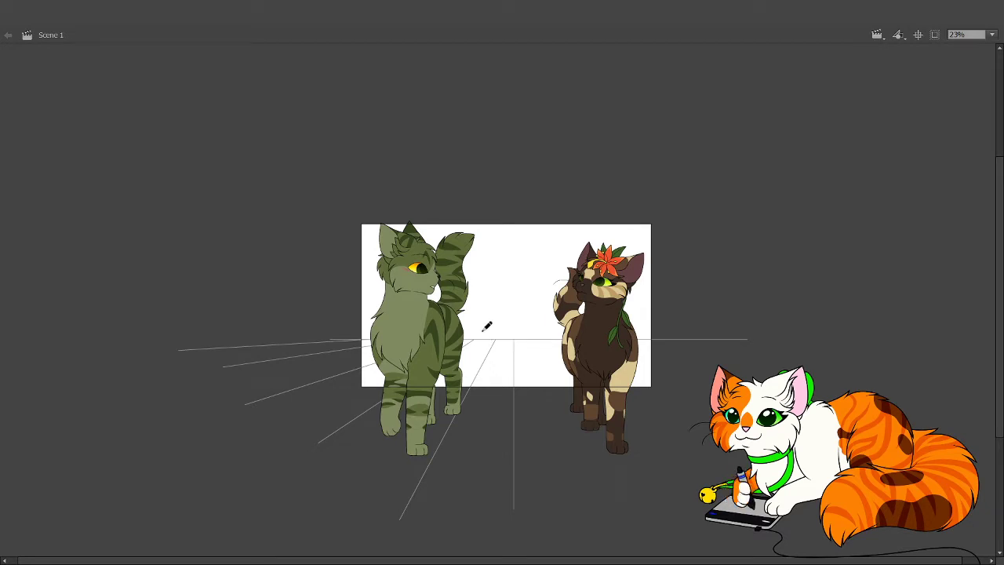
# Select the five diagonal perspective lines on the left half of the grid and paste a copy of them.
pyautogui.click(304, 348)
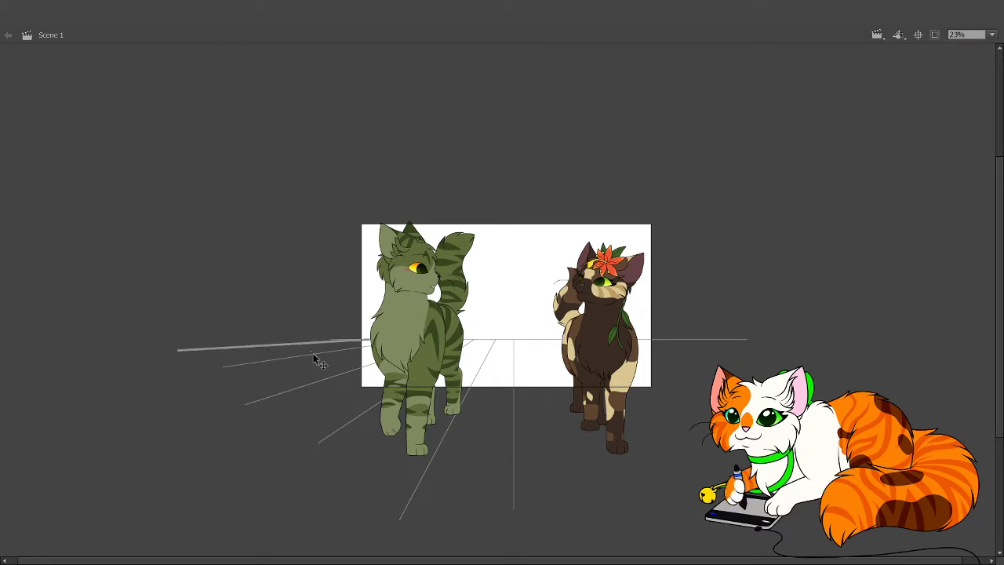
pyautogui.keyDown('shift'); pyautogui.click(318, 353); pyautogui.keyUp('shift')
pyautogui.keyDown('shift'); pyautogui.click(345, 371); pyautogui.keyUp('shift')
pyautogui.keyDown('shift'); pyautogui.click(370, 414); pyautogui.keyUp('shift')
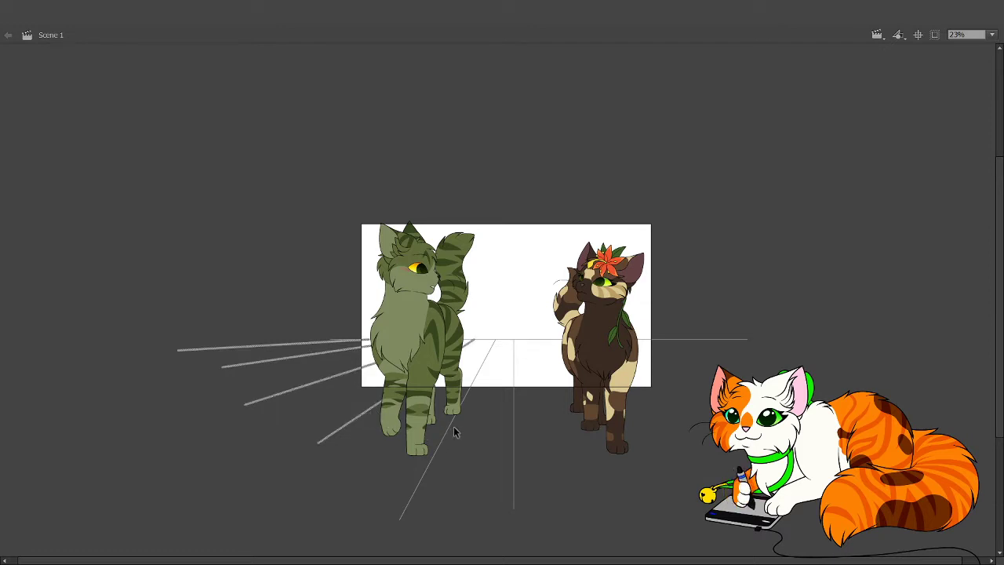
pyautogui.keyDown('shift'); pyautogui.click(447, 430); pyautogui.keyUp('shift')
pyautogui.hotkey('ctrl', 'c')
pyautogui.hotkey('ctrl', 'v')
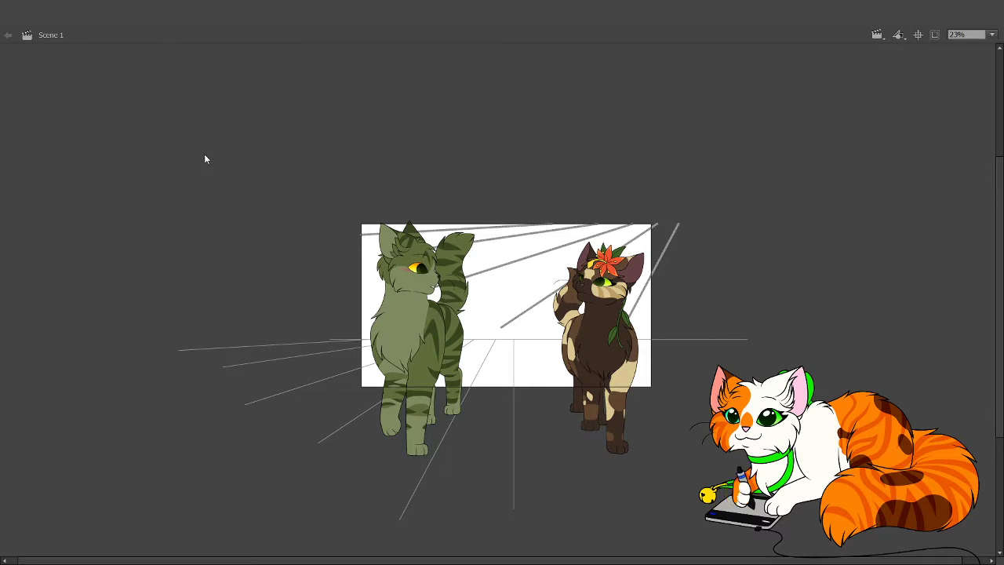
# Flip the copied perspective lines horizontally and align them with the horizon as a mirror image right of the centre line.
pyautogui.moveTo(533, 269); pyautogui.dragTo(704, 384)
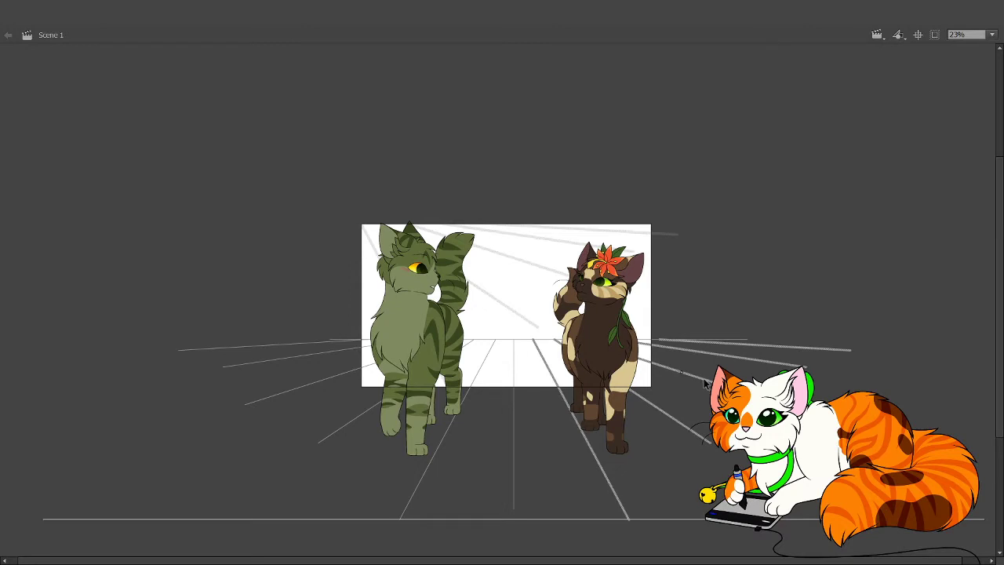
pyautogui.moveTo(704, 384); pyautogui.dragTo(706, 385)
pyautogui.click(730, 400)
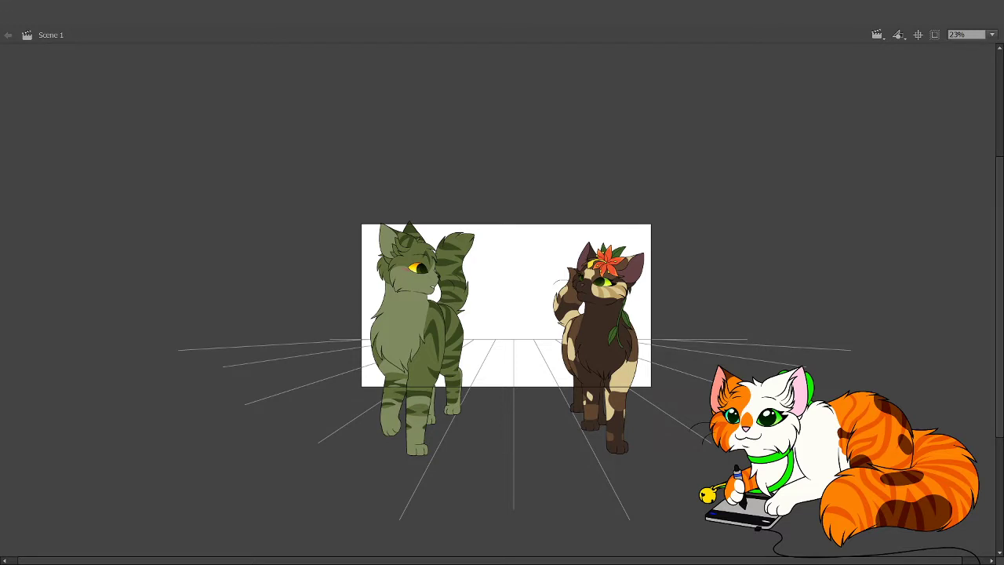
pyautogui.moveTo(302, 334)
pyautogui.mouseDown()
pyautogui.moveTo(364, 353)
pyautogui.moveTo(517, 365)
pyautogui.mouseUp()
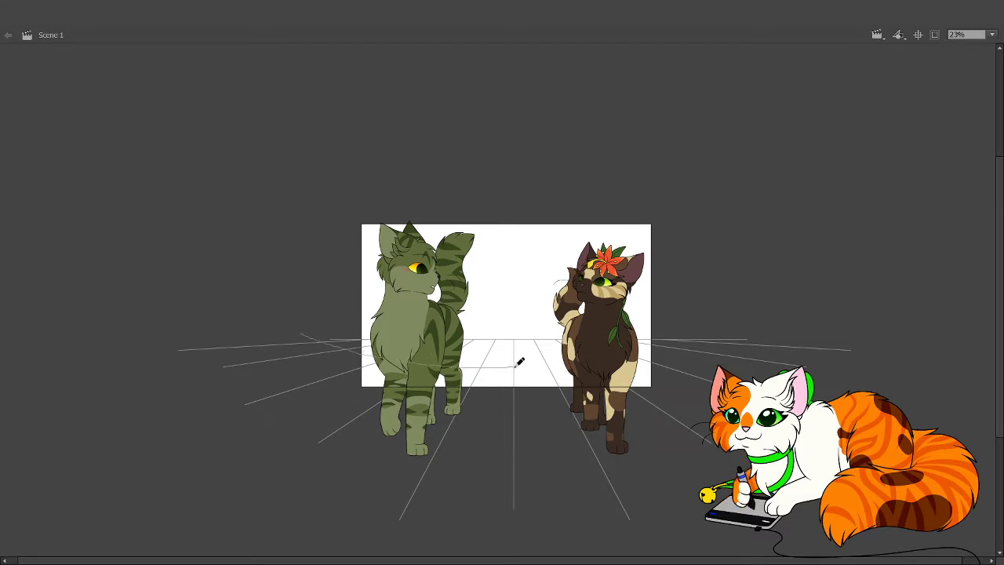
pyautogui.hotkey('ctrl', 'z')
pyautogui.moveTo(309, 329); pyautogui.dragTo(403, 353)
pyautogui.hotkey('ctrl', 'z')
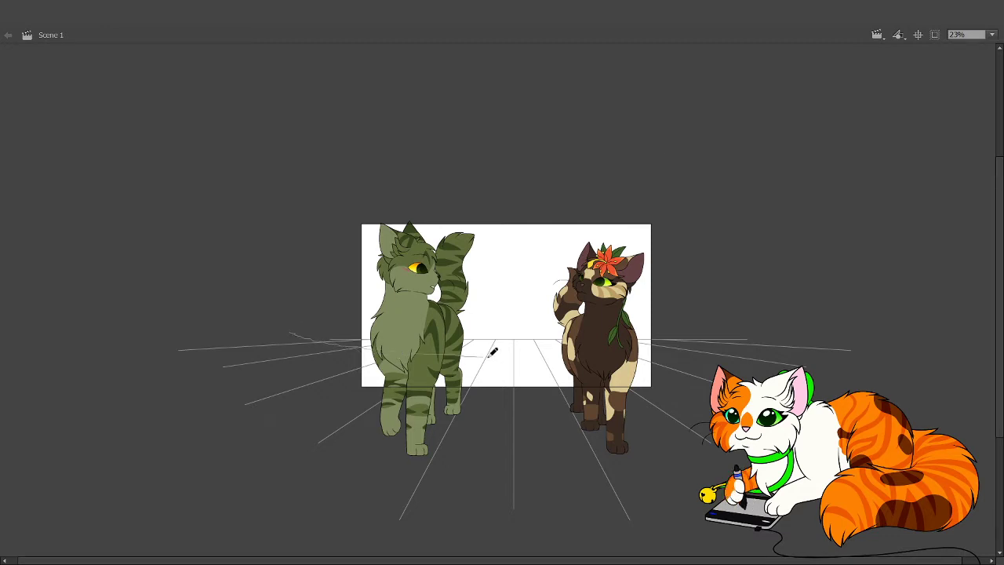
pyautogui.moveTo(301, 340)
pyautogui.mouseDown()
pyautogui.moveTo(588, 349)
pyautogui.moveTo(784, 311)
pyautogui.mouseUp()
pyautogui.hotkey('ctrl', 'z')
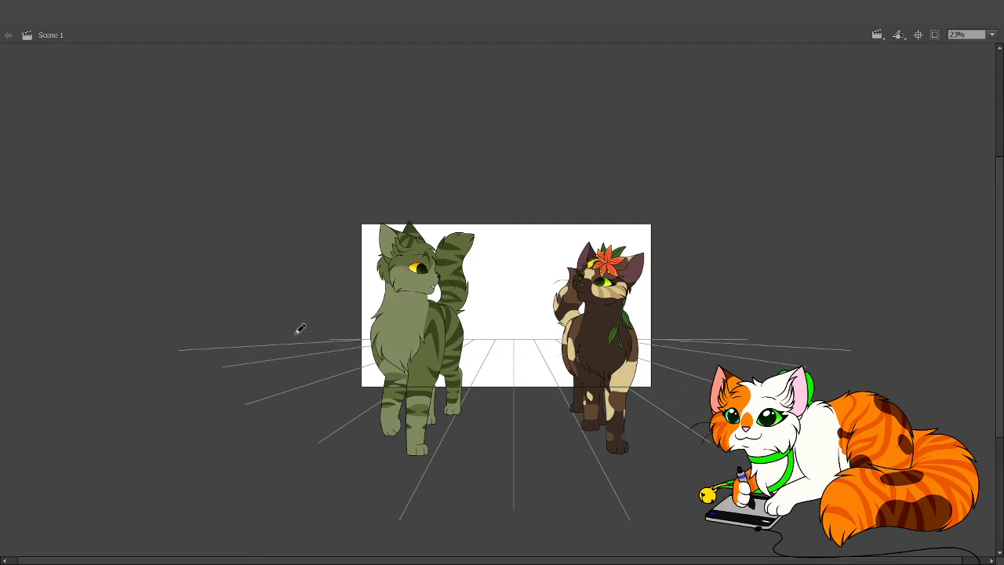
# Draw two upward-curving cross lines over the perspective grid, one just below the horizon and one near the stage's bottom edge.
pyautogui.moveTo(314, 338)
pyautogui.mouseDown()
pyautogui.moveTo(411, 353)
pyautogui.moveTo(589, 354)
pyautogui.moveTo(780, 329)
pyautogui.mouseUp()
pyautogui.moveTo(257, 324)
pyautogui.mouseDown()
pyautogui.moveTo(398, 375)
pyautogui.moveTo(521, 389)
pyautogui.moveTo(669, 385)
pyautogui.moveTo(839, 323)
pyautogui.mouseUp()
pyautogui.hotkey('ctrl', 'z')
pyautogui.moveTo(273, 333)
pyautogui.mouseDown()
pyautogui.moveTo(412, 379)
pyautogui.moveTo(513, 386)
pyautogui.moveTo(736, 353)
pyautogui.moveTo(816, 315)
pyautogui.mouseUp()
pyautogui.moveTo(271, 331)
pyautogui.mouseDown()
pyautogui.moveTo(322, 357)
pyautogui.moveTo(503, 388)
pyautogui.moveTo(697, 371)
pyautogui.moveTo(792, 326)
pyautogui.mouseUp()
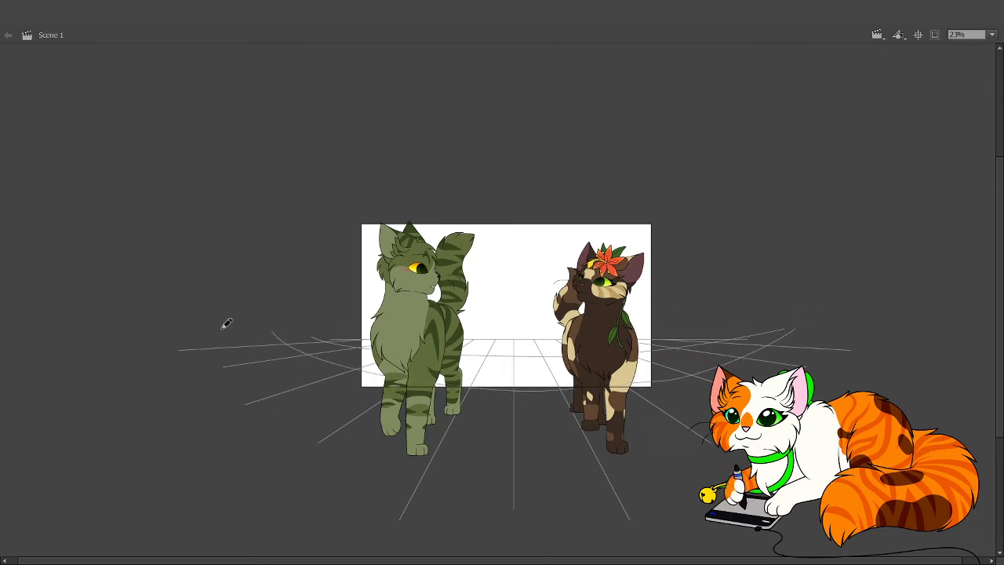
# Draw a third, wider curved cross line below the stage, passing near the cats' front paws.
pyautogui.moveTo(222, 327)
pyautogui.mouseDown()
pyautogui.moveTo(242, 360)
pyautogui.moveTo(353, 424)
pyautogui.moveTo(483, 445)
pyautogui.moveTo(693, 426)
pyautogui.mouseUp()
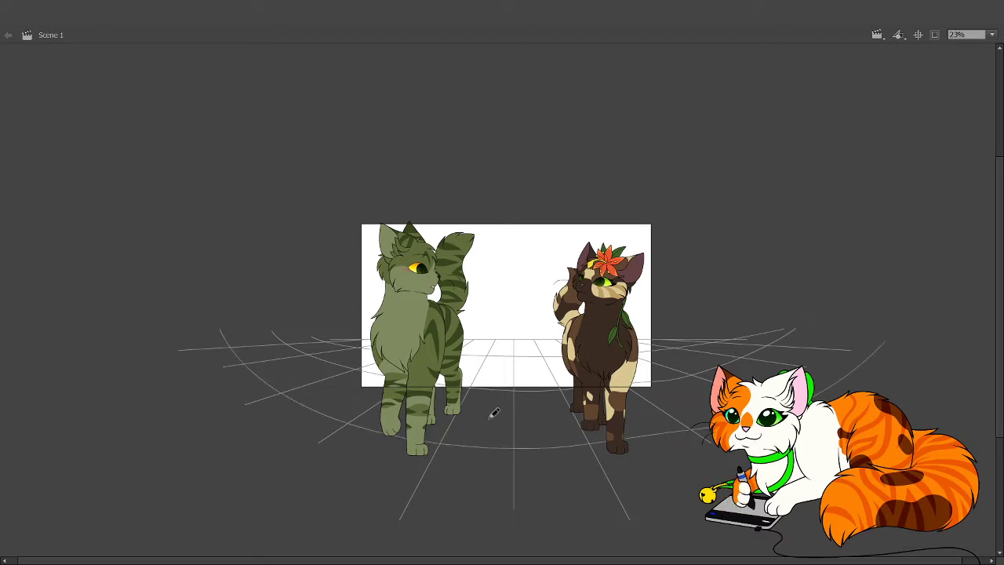
pyautogui.hotkey('ctrl', 'z')
pyautogui.moveTo(222, 330)
pyautogui.mouseDown()
pyautogui.moveTo(253, 384)
pyautogui.moveTo(377, 449)
pyautogui.moveTo(519, 469)
pyautogui.moveTo(698, 444)
pyautogui.mouseUp()
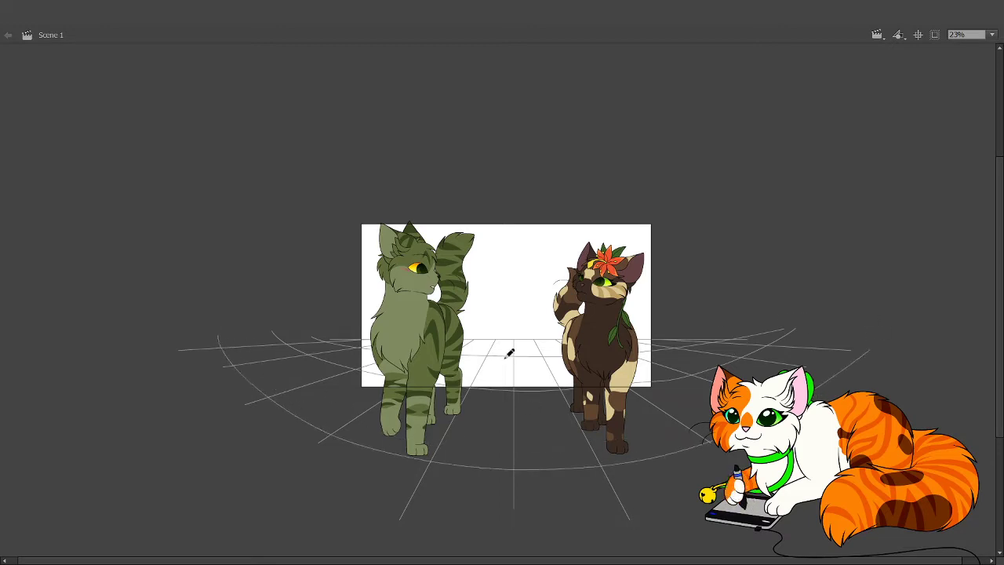
pyautogui.hotkey('ctrl', 'z')
pyautogui.moveTo(217, 333)
pyautogui.mouseDown()
pyautogui.moveTo(345, 422)
pyautogui.moveTo(654, 426)
pyautogui.moveTo(775, 327)
pyautogui.mouseUp()
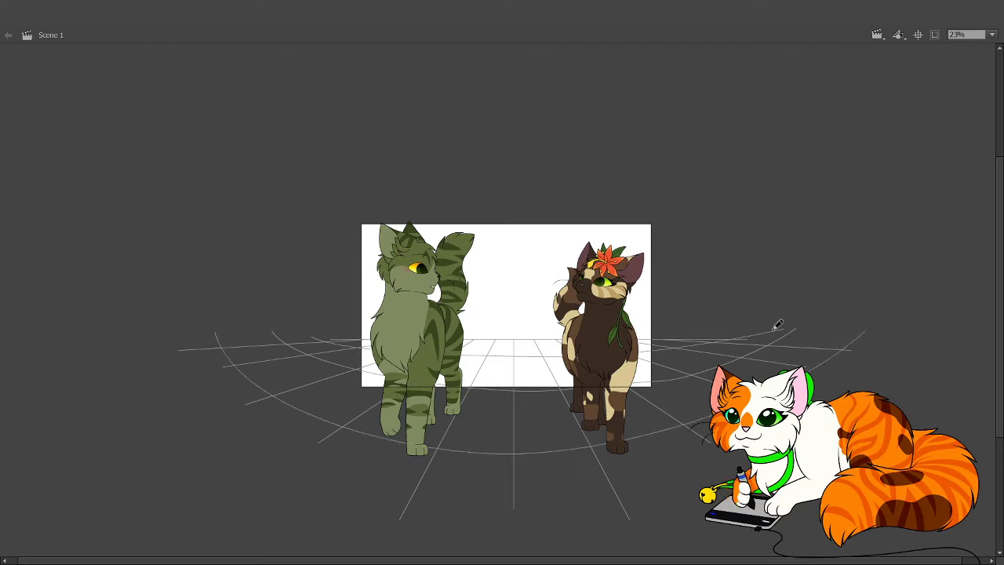
pyautogui.hotkey('ctrl', 'z')
pyautogui.moveTo(218, 330)
pyautogui.mouseDown()
pyautogui.moveTo(233, 353)
pyautogui.moveTo(326, 415)
pyautogui.moveTo(454, 449)
pyautogui.moveTo(558, 456)
pyautogui.moveTo(869, 322)
pyautogui.mouseUp()
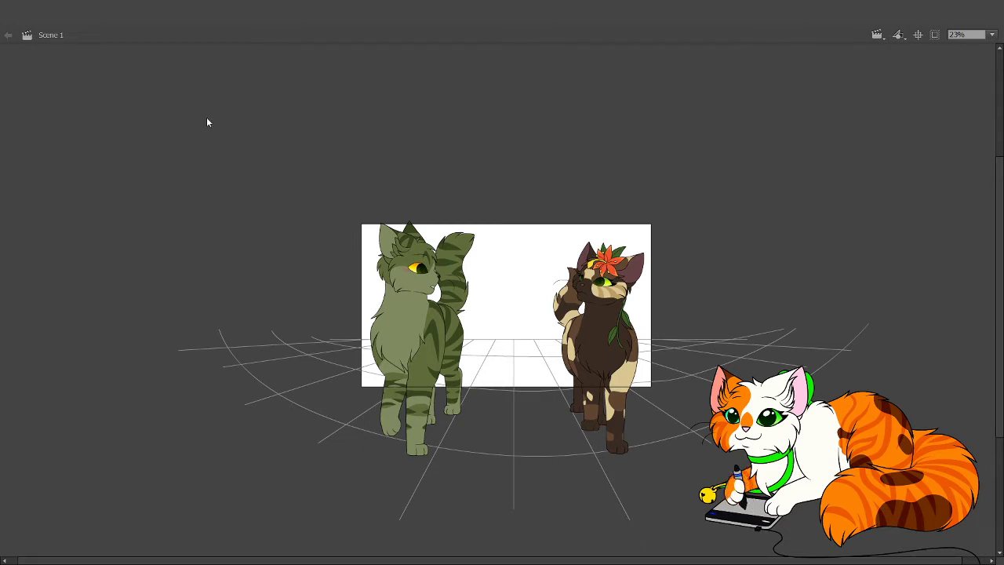
pyautogui.moveTo(673, 391)
pyautogui.mouseDown()
pyautogui.moveTo(684, 287)
pyautogui.moveTo(676, 389)
pyautogui.mouseUp()
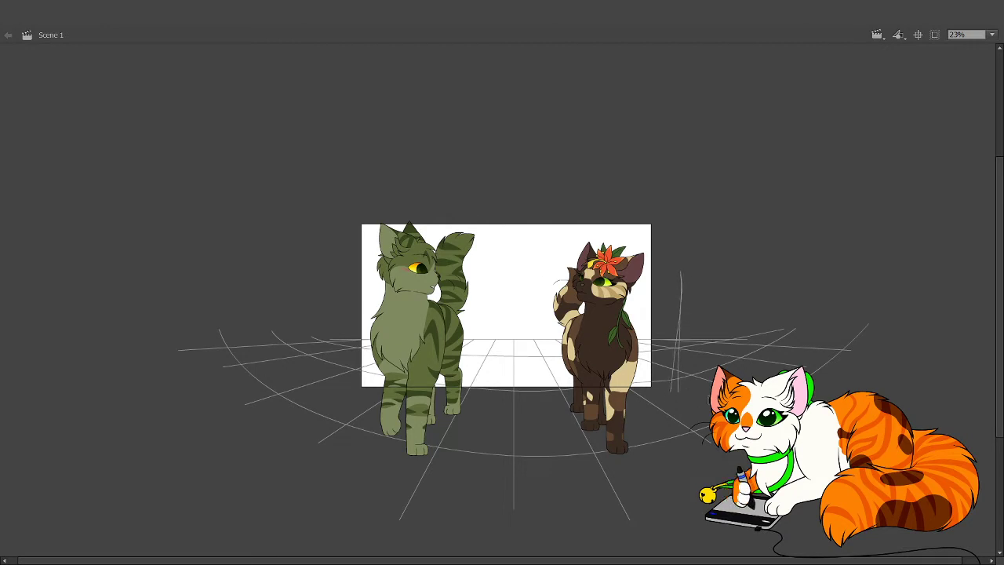
pyautogui.hotkey('ctrl', 'z')
pyautogui.hotkey('ctrl', 'z')
# Show the cats as outlines and sketch a tree trunk's right edge with a long crooked branch reaching right above the stage.
pyautogui.click(138, 70)
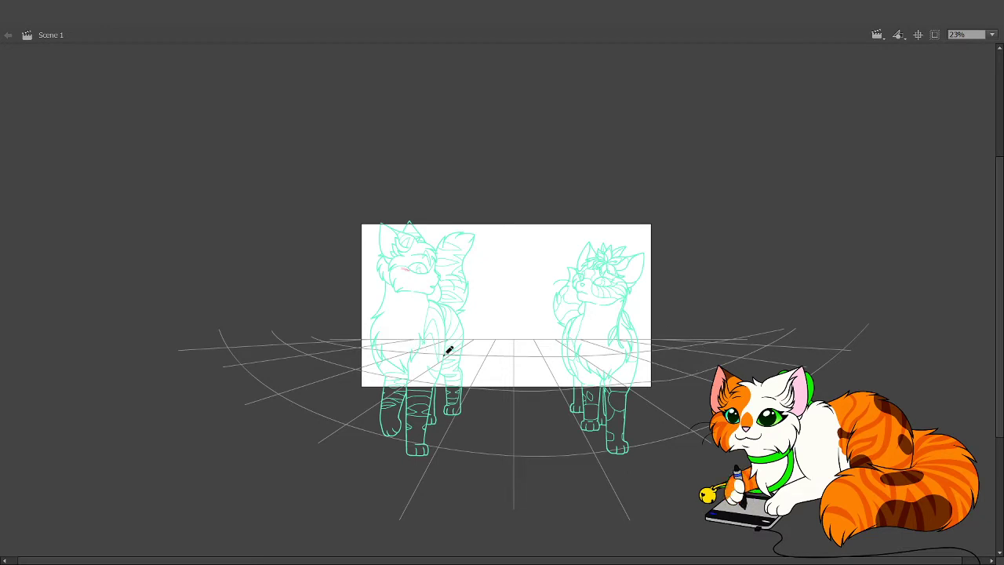
pyautogui.moveTo(442, 338); pyautogui.dragTo(441, 346)
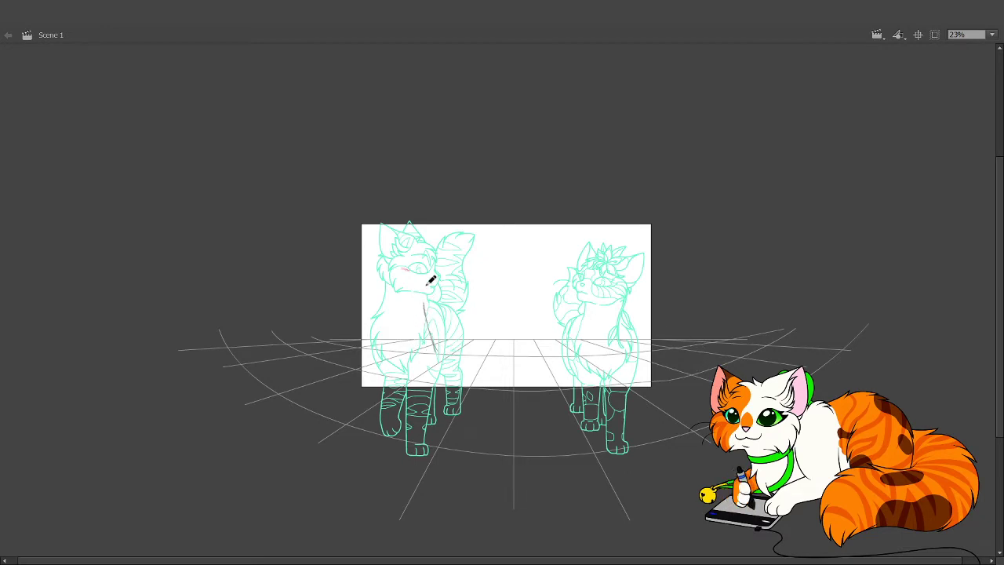
pyautogui.moveTo(427, 312); pyautogui.dragTo(431, 280)
pyautogui.moveTo(424, 325)
pyautogui.mouseDown()
pyautogui.moveTo(442, 230)
pyautogui.moveTo(466, 208)
pyautogui.mouseUp()
pyautogui.moveTo(433, 240)
pyautogui.mouseDown()
pyautogui.moveTo(475, 203)
pyautogui.moveTo(473, 213)
pyautogui.moveTo(463, 208)
pyautogui.moveTo(563, 190)
pyautogui.moveTo(535, 205)
pyautogui.moveTo(593, 191)
pyautogui.moveTo(633, 202)
pyautogui.moveTo(565, 180)
pyautogui.moveTo(573, 181)
pyautogui.moveTo(534, 189)
pyautogui.moveTo(480, 171)
pyautogui.moveTo(465, 181)
pyautogui.moveTo(458, 175)
pyautogui.moveTo(470, 168)
pyautogui.moveTo(416, 202)
pyautogui.moveTo(422, 191)
pyautogui.moveTo(427, 245)
pyautogui.mouseUp()
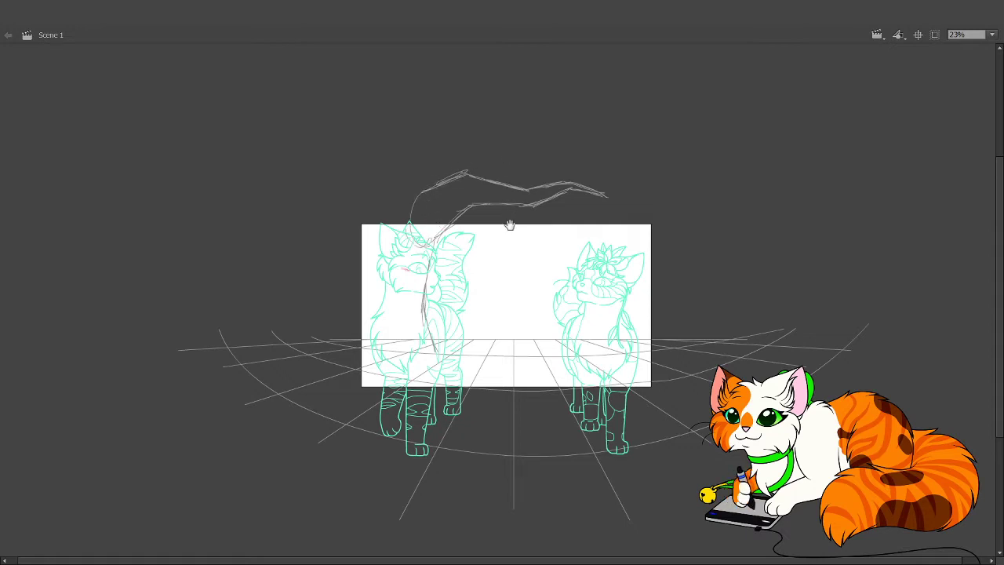
# Sketch the trunk's left edge from the horizon up past the left cat's head to above the stage.
pyautogui.moveTo(511, 223); pyautogui.dragTo(509, 227)
pyautogui.moveTo(373, 312)
pyautogui.mouseDown()
pyautogui.moveTo(359, 349)
pyautogui.moveTo(376, 302)
pyautogui.mouseUp()
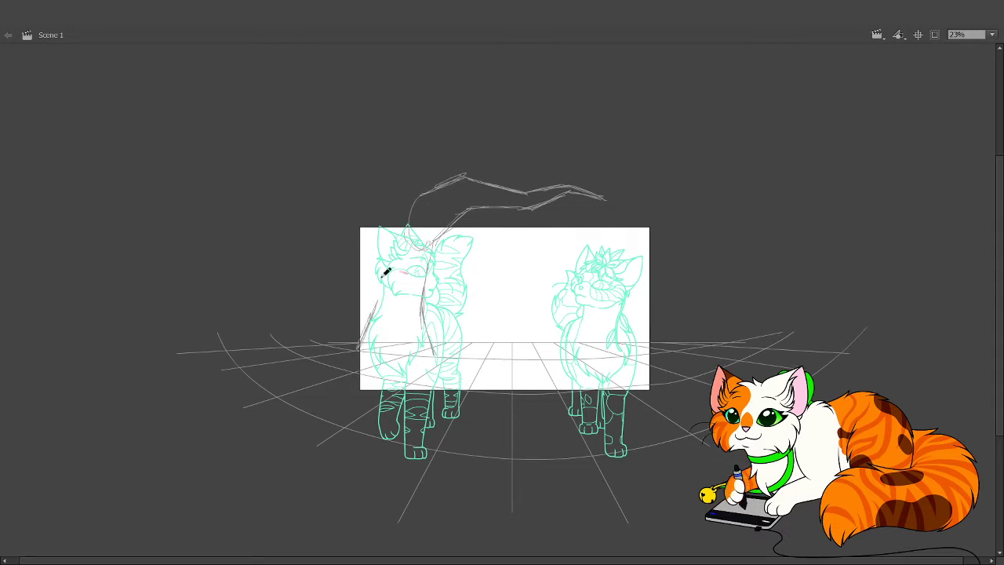
pyautogui.moveTo(376, 255); pyautogui.dragTo(374, 304)
pyautogui.moveTo(385, 229); pyautogui.dragTo(380, 302)
pyautogui.moveTo(382, 259); pyautogui.dragTo(376, 306)
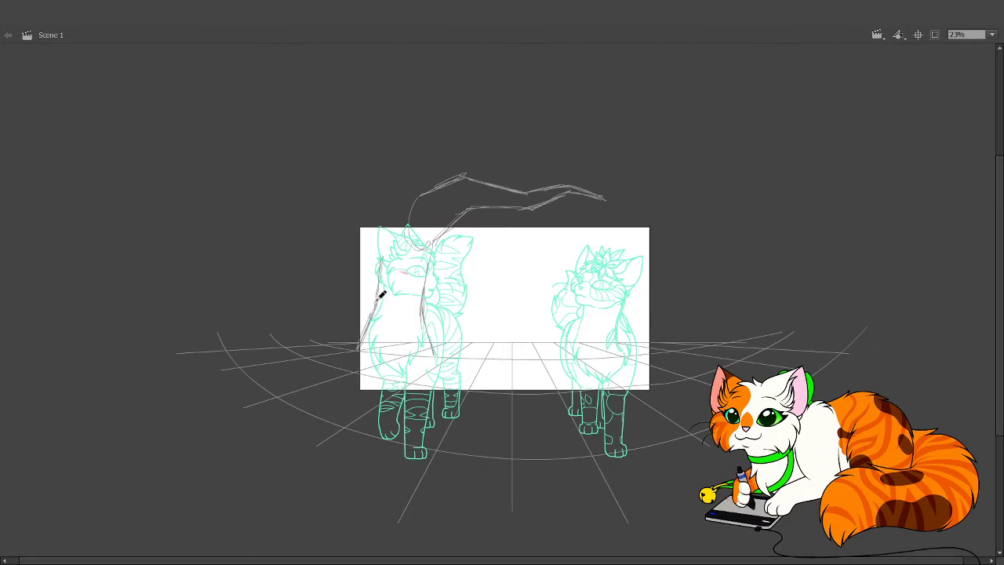
pyautogui.moveTo(388, 248)
pyautogui.mouseDown()
pyautogui.moveTo(376, 194)
pyautogui.moveTo(384, 271)
pyautogui.mouseUp()
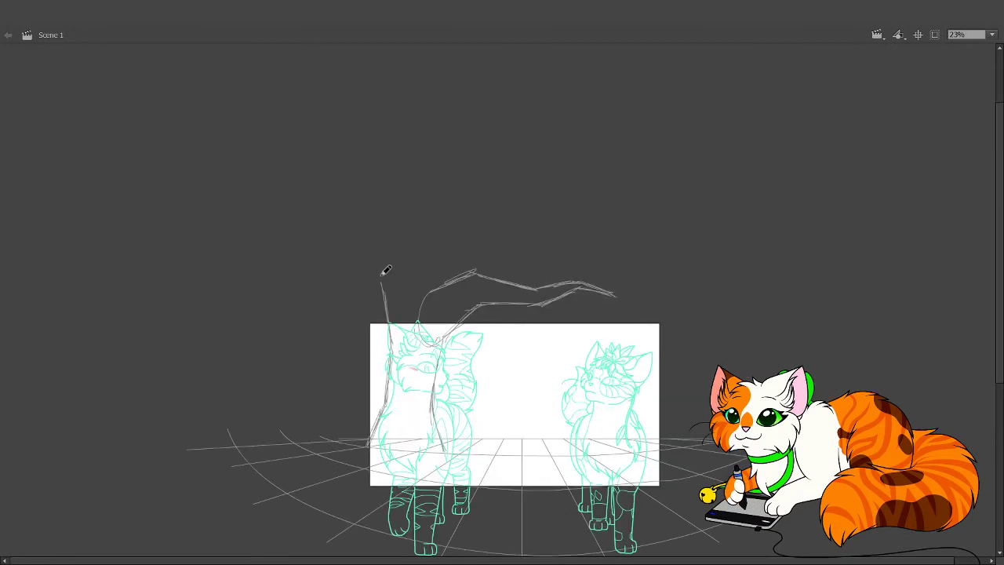
pyautogui.moveTo(391, 229)
pyautogui.mouseDown()
pyautogui.moveTo(385, 282)
pyautogui.moveTo(398, 225)
pyautogui.moveTo(392, 198)
pyautogui.moveTo(401, 219)
pyautogui.moveTo(393, 189)
pyautogui.mouseUp()
# Sketch the trunk's upper right edge above the fork and add a crooked, tapering branch reaching out to the left.
pyautogui.scroll(1, 416, 244)
pyautogui.moveTo(433, 302)
pyautogui.mouseDown()
pyautogui.moveTo(434, 229)
pyautogui.moveTo(436, 241)
pyautogui.moveTo(406, 175)
pyautogui.moveTo(417, 202)
pyautogui.mouseUp()
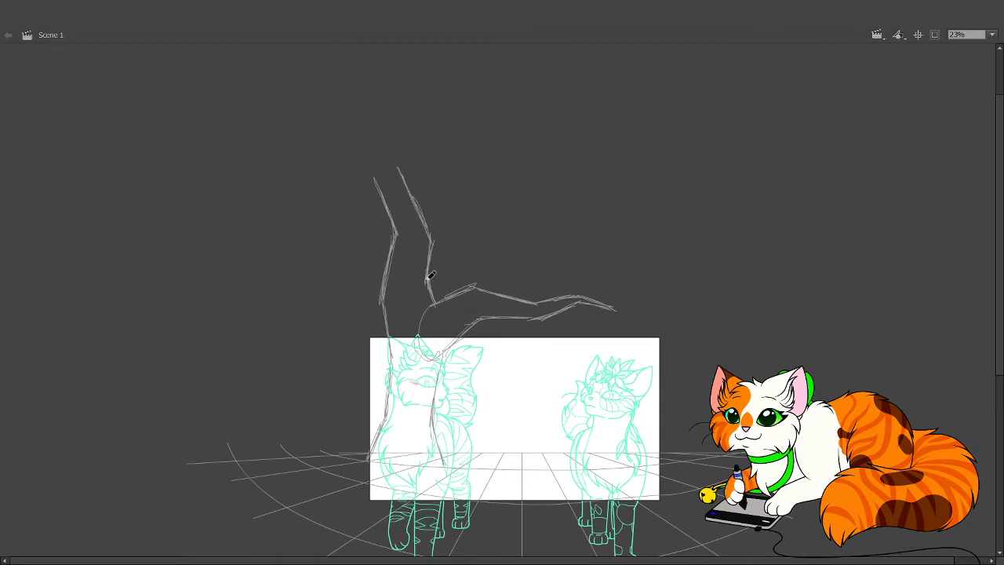
pyautogui.moveTo(382, 308)
pyautogui.mouseDown()
pyautogui.moveTo(333, 270)
pyautogui.moveTo(353, 276)
pyautogui.moveTo(316, 254)
pyautogui.moveTo(304, 233)
pyautogui.moveTo(270, 220)
pyautogui.moveTo(315, 229)
pyautogui.moveTo(297, 222)
pyautogui.moveTo(332, 254)
pyautogui.moveTo(325, 247)
pyautogui.moveTo(369, 264)
pyautogui.mouseUp()
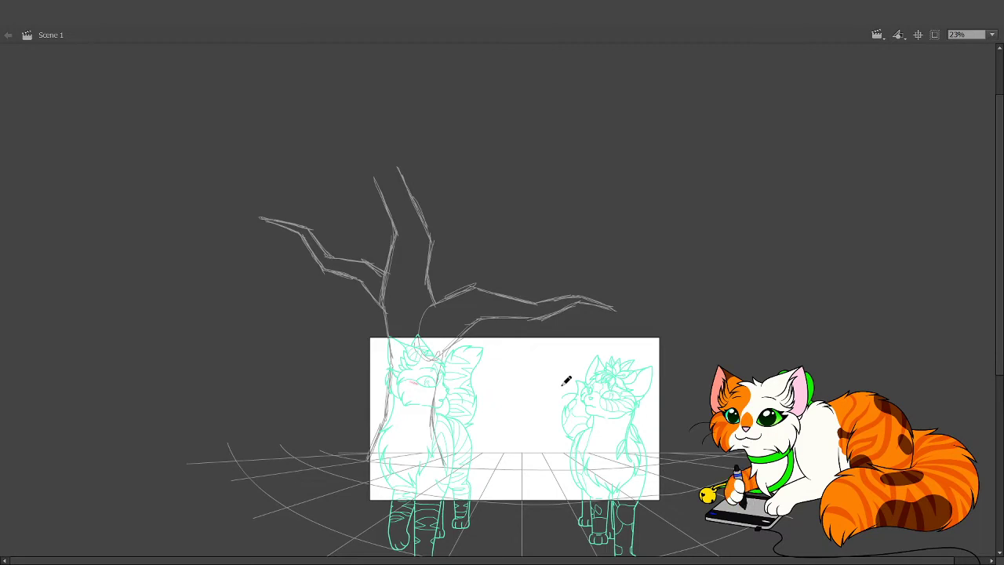
pyautogui.moveTo(579, 240); pyautogui.dragTo(579, 337)
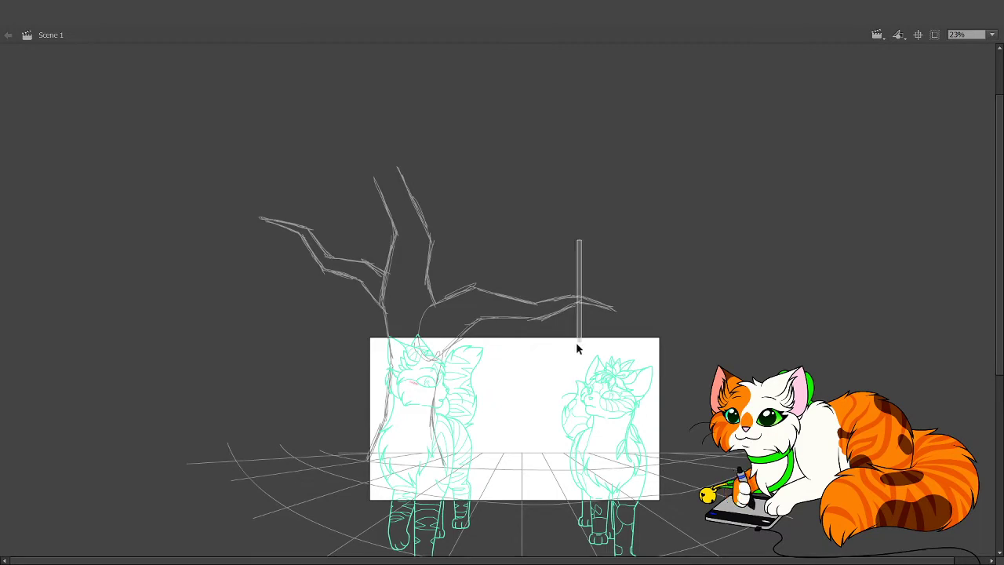
pyautogui.hotkey('ctrl', 'z')
# Extend both edges of the upper trunk with another bend and join them in a pointed tip.
pyautogui.scroll(2, 381, 265)
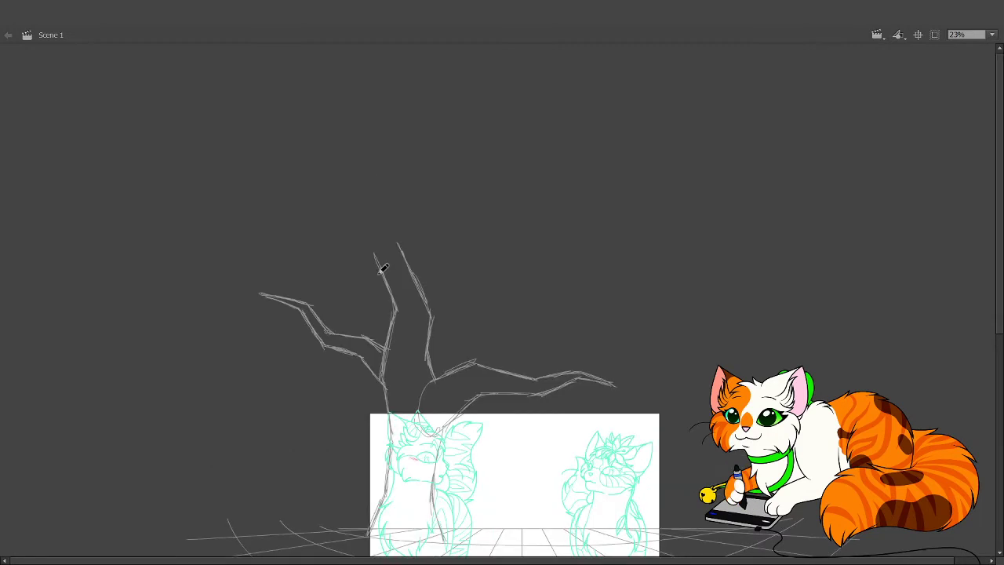
pyautogui.moveTo(372, 262); pyautogui.dragTo(393, 187)
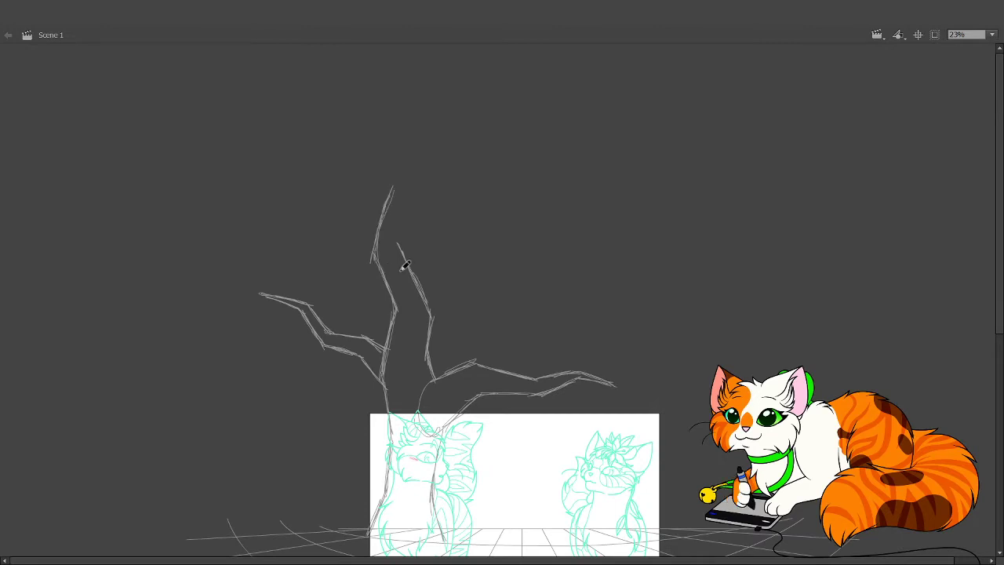
pyautogui.moveTo(382, 142); pyautogui.dragTo(398, 259)
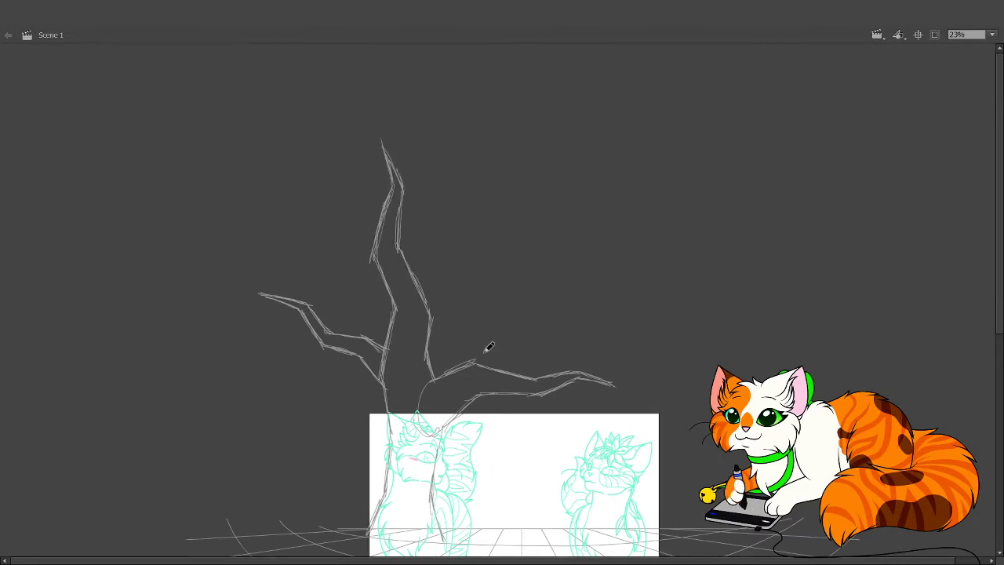
# Try two side twigs on the right branch, one rising from its upper edge and one drooping from its underside.
pyautogui.scroll(-2, 549, 284)
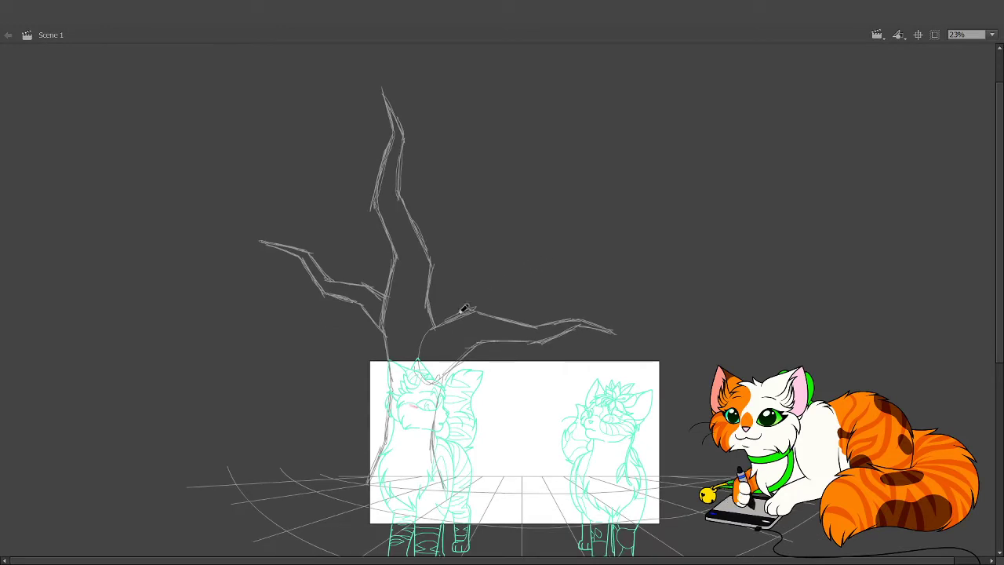
pyautogui.moveTo(492, 286)
pyautogui.mouseDown()
pyautogui.moveTo(459, 315)
pyautogui.moveTo(496, 287)
pyautogui.moveTo(553, 273)
pyautogui.moveTo(530, 293)
pyautogui.moveTo(553, 274)
pyautogui.moveTo(468, 318)
pyautogui.moveTo(506, 310)
pyautogui.mouseUp()
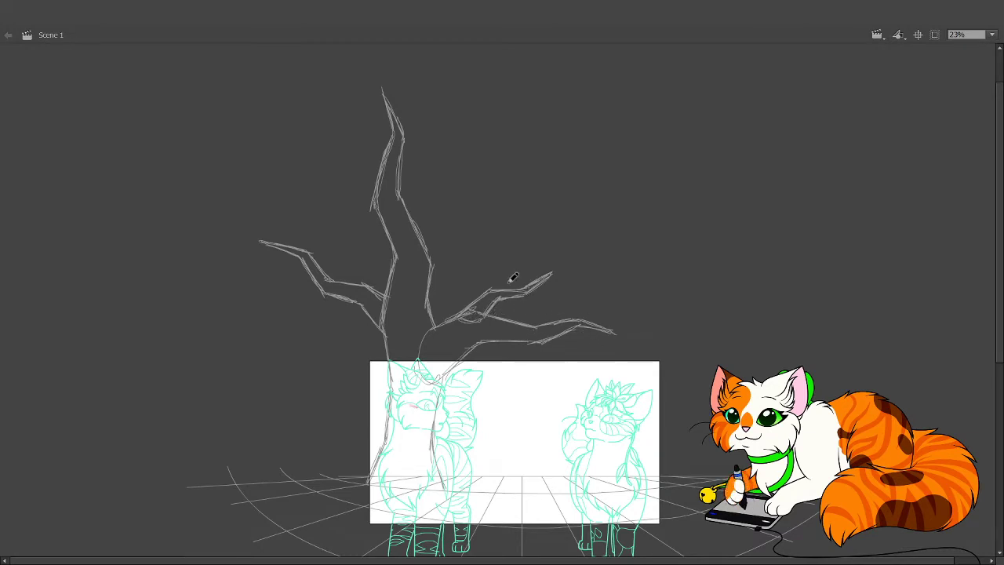
pyautogui.moveTo(538, 339)
pyautogui.mouseDown()
pyautogui.moveTo(529, 349)
pyautogui.moveTo(578, 354)
pyautogui.moveTo(577, 344)
pyautogui.moveTo(559, 342)
pyautogui.moveTo(596, 365)
pyautogui.mouseUp()
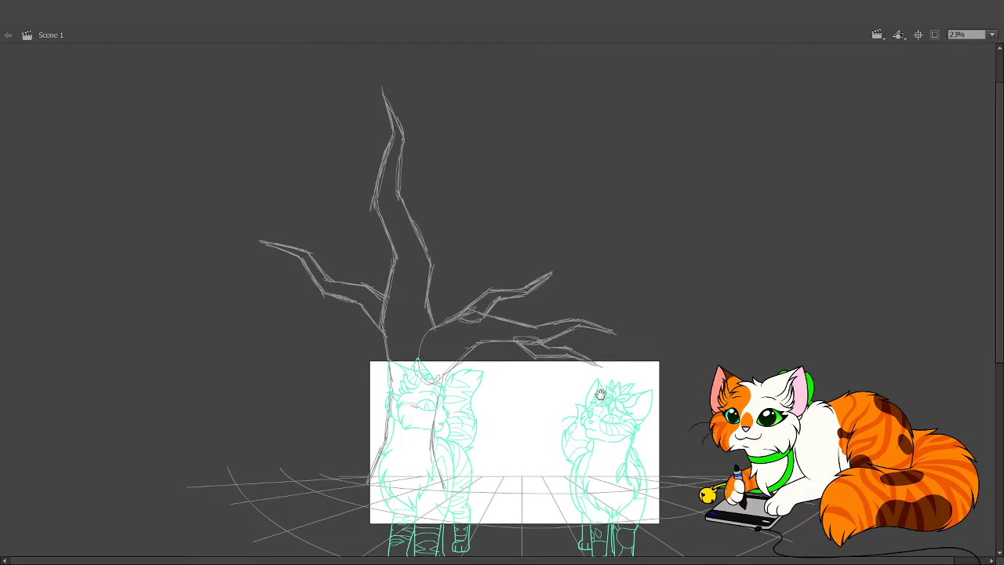
pyautogui.scroll(-1, 651, 383)
pyautogui.moveTo(539, 331); pyautogui.dragTo(558, 336)
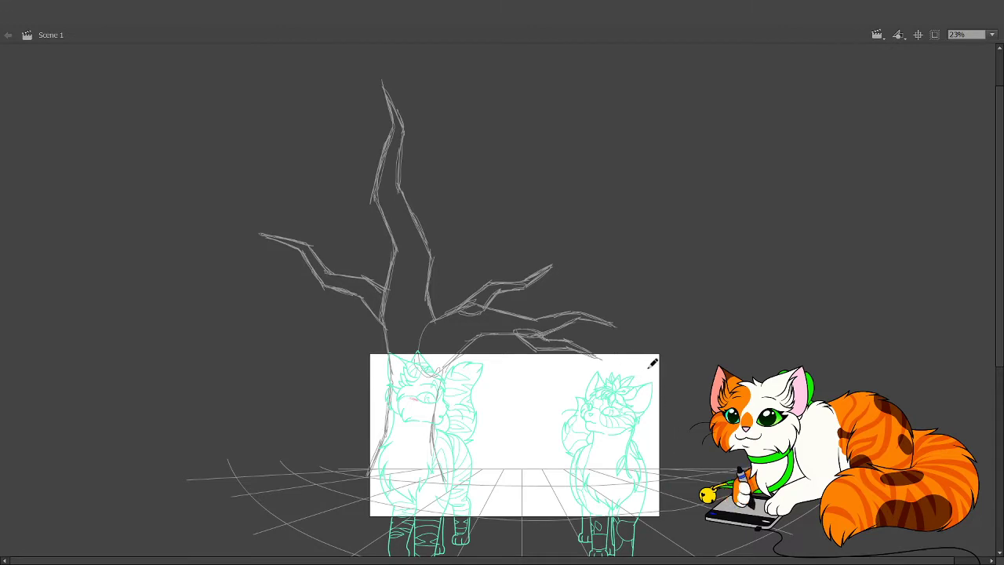
# Undo both side twigs on the right branch and try a scalloped hanging curve near its tip.
pyautogui.hotkey('ctrl', 'z')
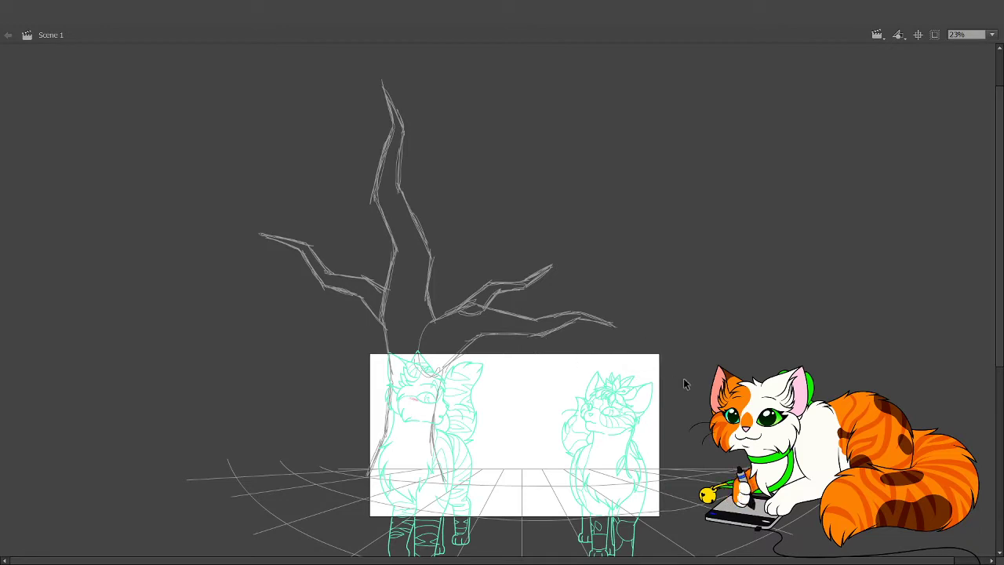
pyautogui.hotkey('ctrl', 'z')
pyautogui.hotkey('ctrl', 'z')
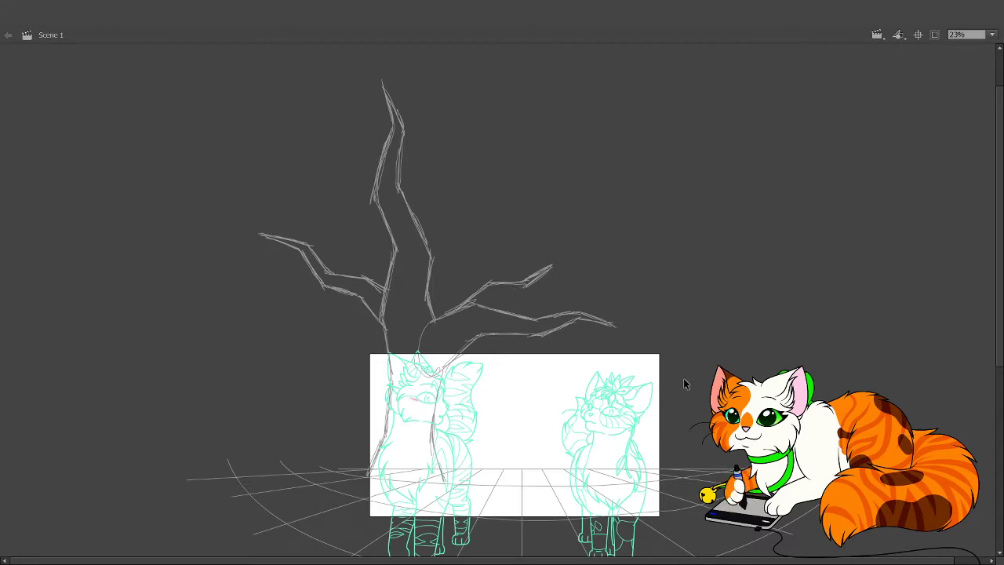
pyautogui.hotkey('ctrl', 'z')
pyautogui.hotkey('ctrl', 'z')
pyautogui.hotkey('ctrl', 'z')
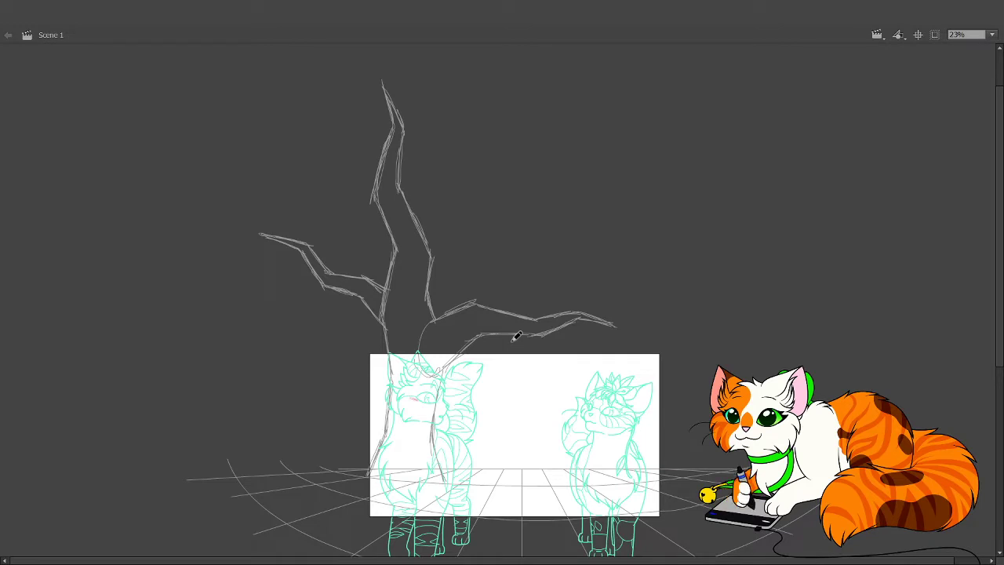
pyautogui.moveTo(570, 346)
pyautogui.mouseDown()
pyautogui.moveTo(587, 358)
pyautogui.moveTo(620, 347)
pyautogui.moveTo(674, 379)
pyautogui.mouseUp()
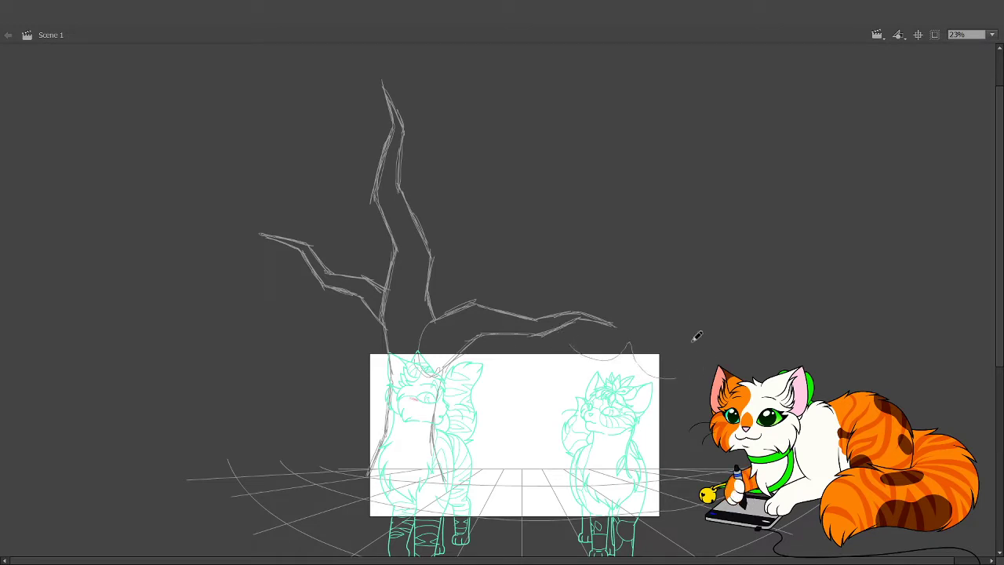
pyautogui.hotkey('ctrl', 'z')
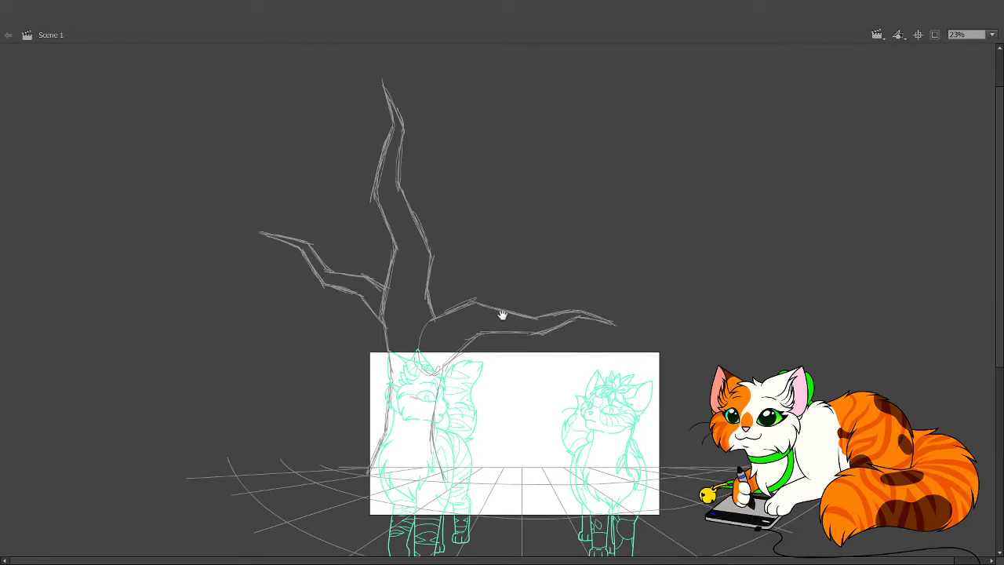
# Add a small twig below the left branch and sketch several vines draping and hanging from the right branch.
pyautogui.moveTo(502, 314)
pyautogui.mouseDown()
pyautogui.moveTo(513, 295)
pyautogui.moveTo(512, 362)
pyautogui.moveTo(534, 269)
pyautogui.mouseUp()
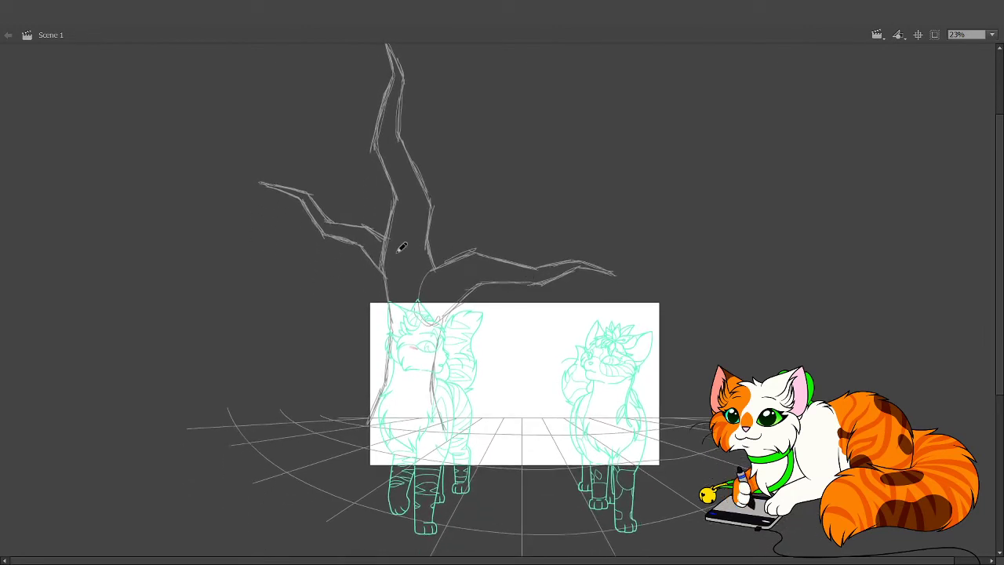
pyautogui.moveTo(401, 247)
pyautogui.mouseDown()
pyautogui.moveTo(281, 216)
pyautogui.moveTo(312, 231)
pyautogui.mouseUp()
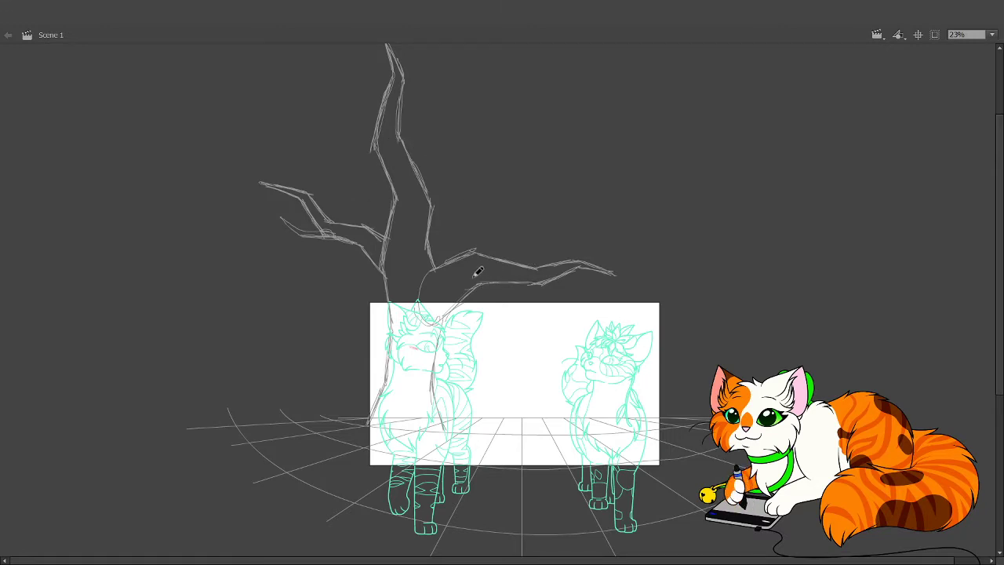
pyautogui.moveTo(453, 260); pyautogui.dragTo(459, 316)
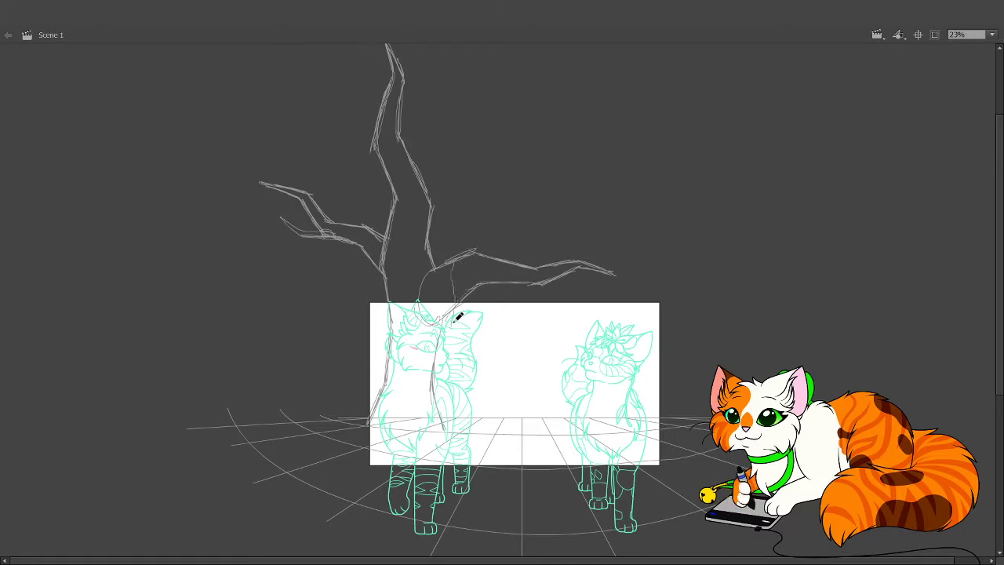
pyautogui.hotkey('ctrl', 'z')
pyautogui.moveTo(450, 279)
pyautogui.mouseDown()
pyautogui.moveTo(467, 260)
pyautogui.moveTo(486, 346)
pyautogui.mouseUp()
pyautogui.moveTo(487, 357)
pyautogui.mouseDown()
pyautogui.moveTo(505, 257)
pyautogui.moveTo(505, 337)
pyautogui.mouseUp()
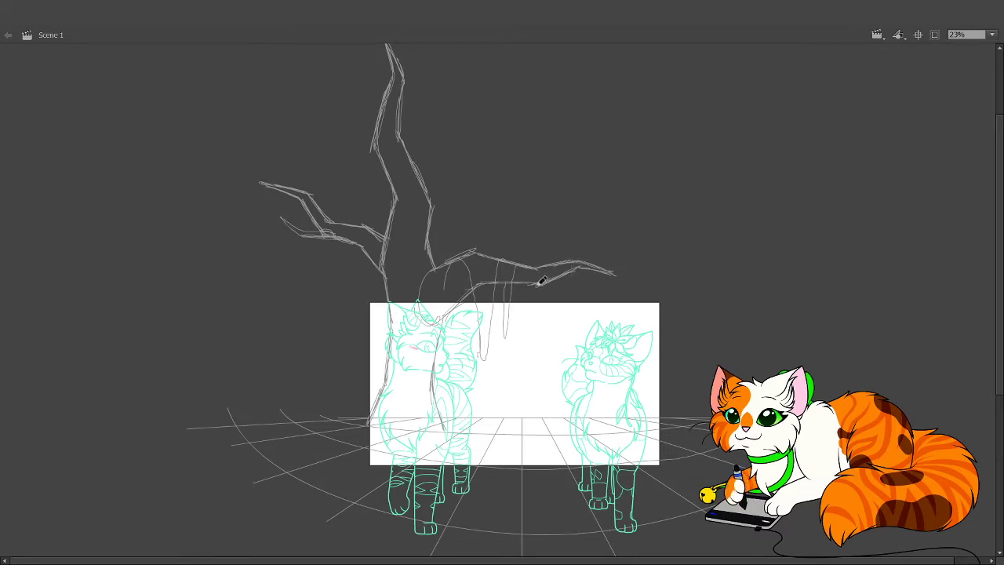
pyautogui.moveTo(541, 286)
pyautogui.mouseDown()
pyautogui.moveTo(556, 291)
pyautogui.moveTo(581, 254)
pyautogui.moveTo(578, 298)
pyautogui.mouseUp()
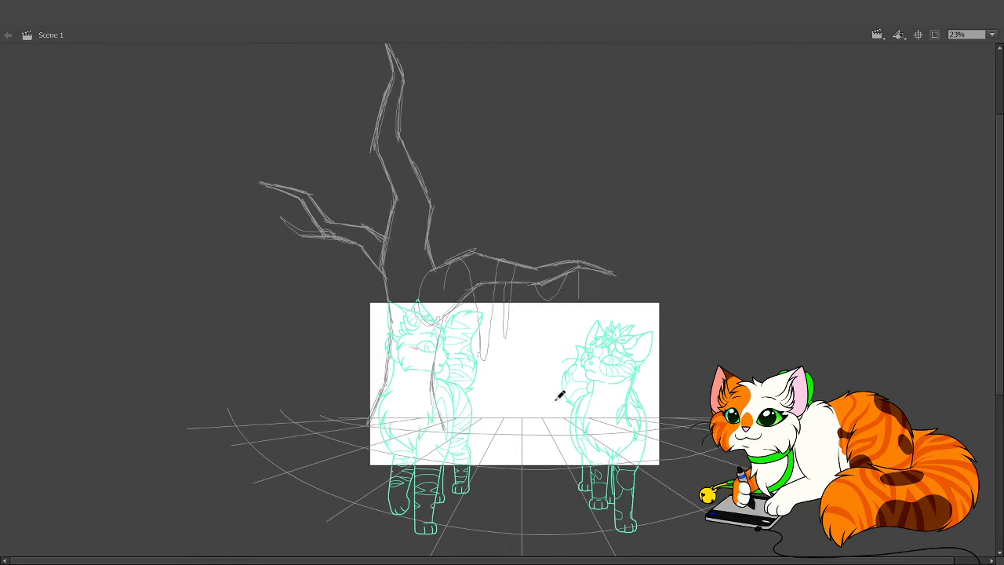
# Delete the stray vine curve inside the thick base of the right branch.
pyautogui.press('v')
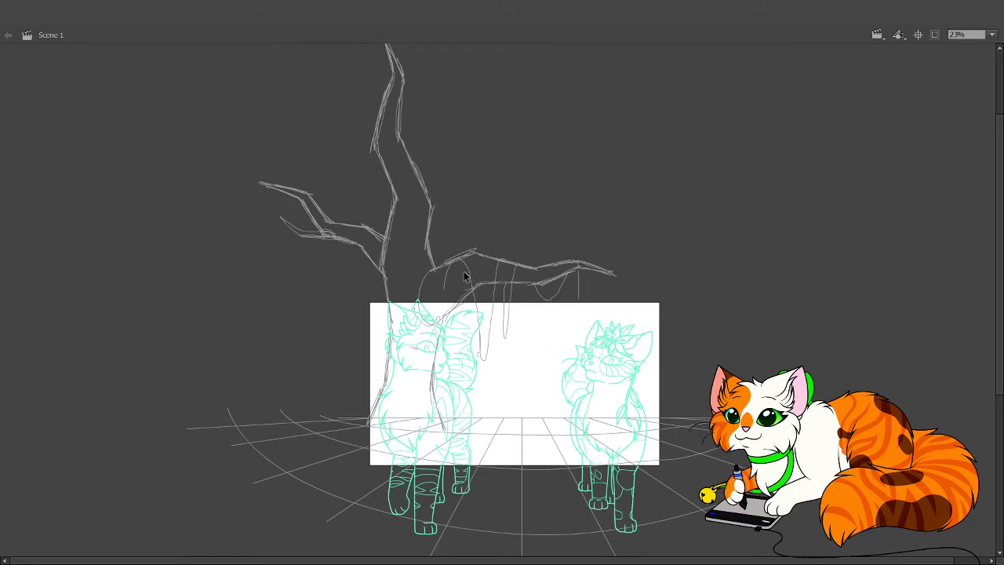
pyautogui.moveTo(556, 358); pyautogui.dragTo(579, 337)
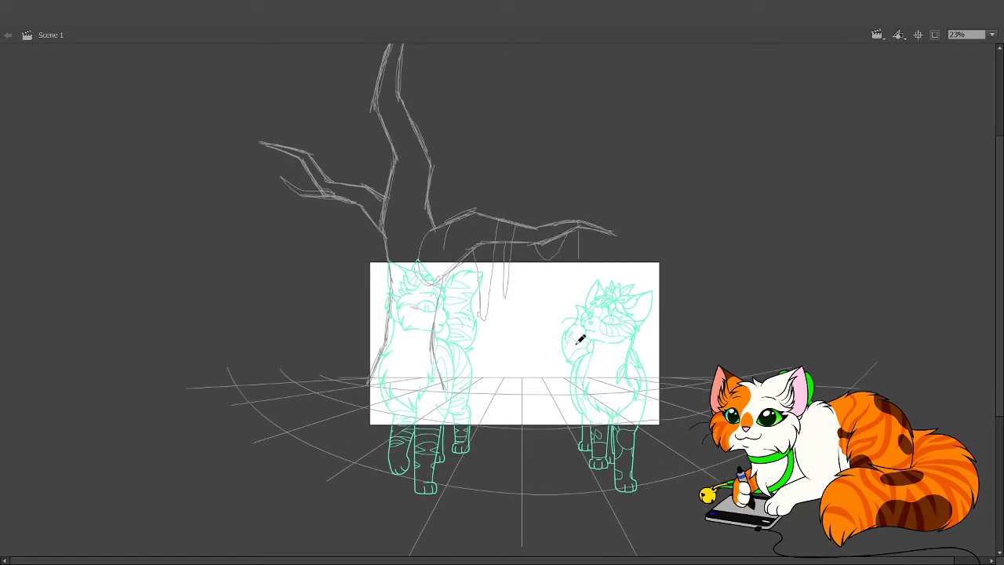
pyautogui.moveTo(619, 401)
pyautogui.mouseDown()
pyautogui.moveTo(620, 461)
pyautogui.moveTo(615, 344)
pyautogui.mouseUp()
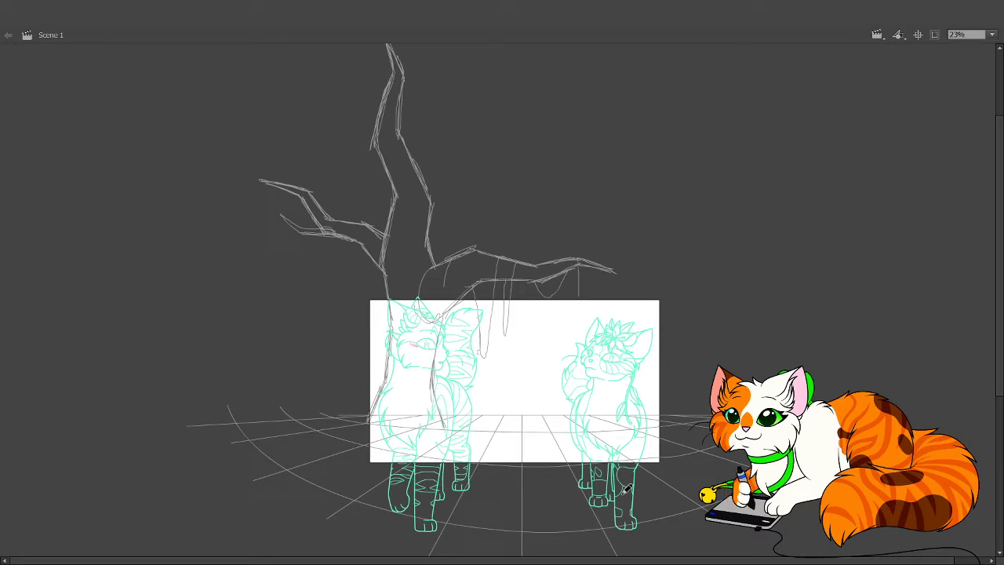
# Sketch a bush of pointed leaves on the ground just beyond the stage's right edge, beside the right cat.
pyautogui.scroll(-2, 666, 354)
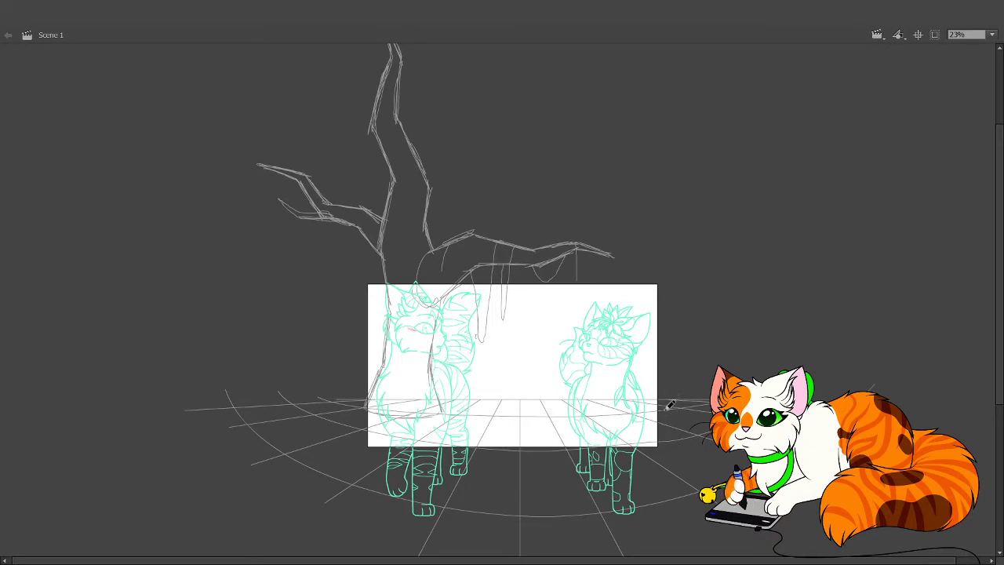
pyautogui.moveTo(658, 435); pyautogui.dragTo(664, 399)
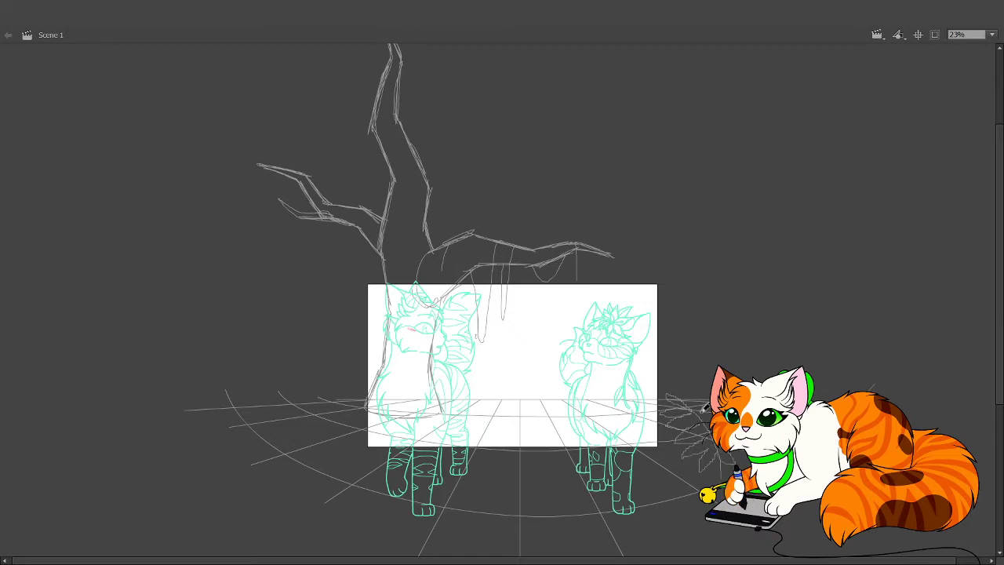
pyautogui.moveTo(704, 408)
pyautogui.mouseDown()
pyautogui.moveTo(703, 379)
pyautogui.moveTo(692, 396)
pyautogui.moveTo(677, 372)
pyautogui.moveTo(705, 409)
pyautogui.moveTo(672, 392)
pyautogui.mouseUp()
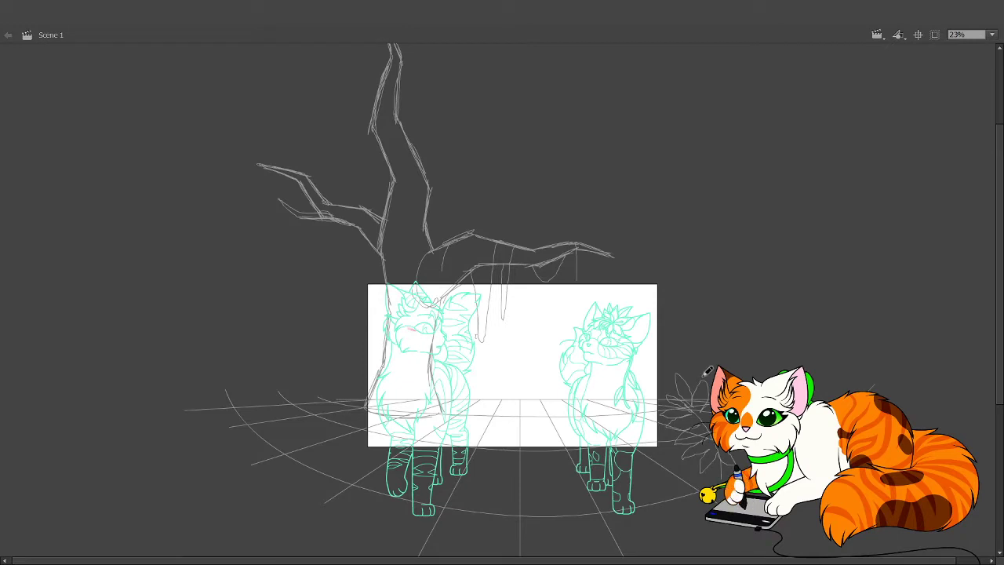
# Sketch a smaller forked tree in the background between the two cats, with branches spreading to both sides.
pyautogui.scroll(-2, 683, 375)
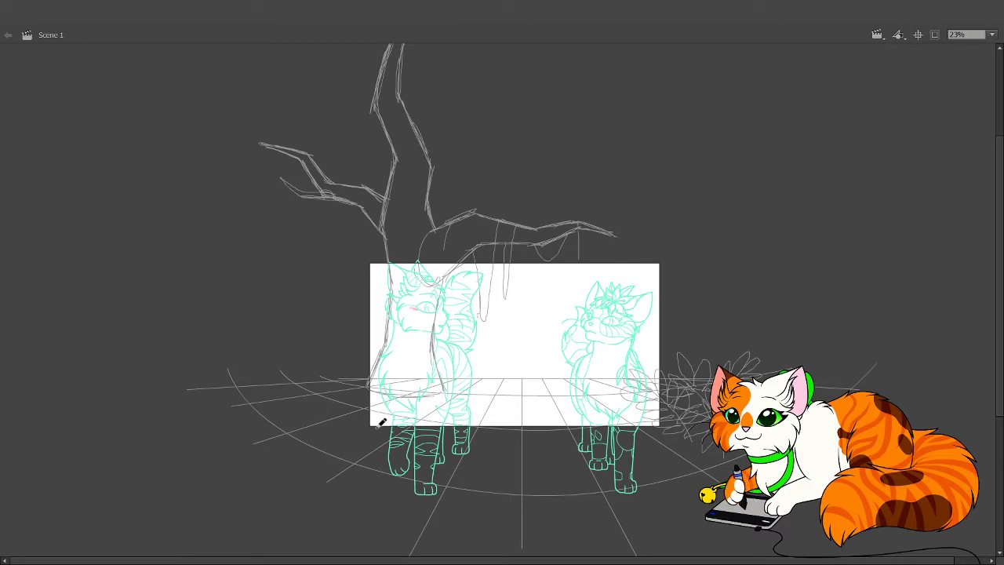
pyautogui.moveTo(534, 382)
pyautogui.mouseDown()
pyautogui.moveTo(539, 320)
pyautogui.moveTo(523, 259)
pyautogui.moveTo(541, 162)
pyautogui.moveTo(536, 212)
pyautogui.moveTo(565, 309)
pyautogui.moveTo(564, 382)
pyautogui.moveTo(538, 381)
pyautogui.mouseUp()
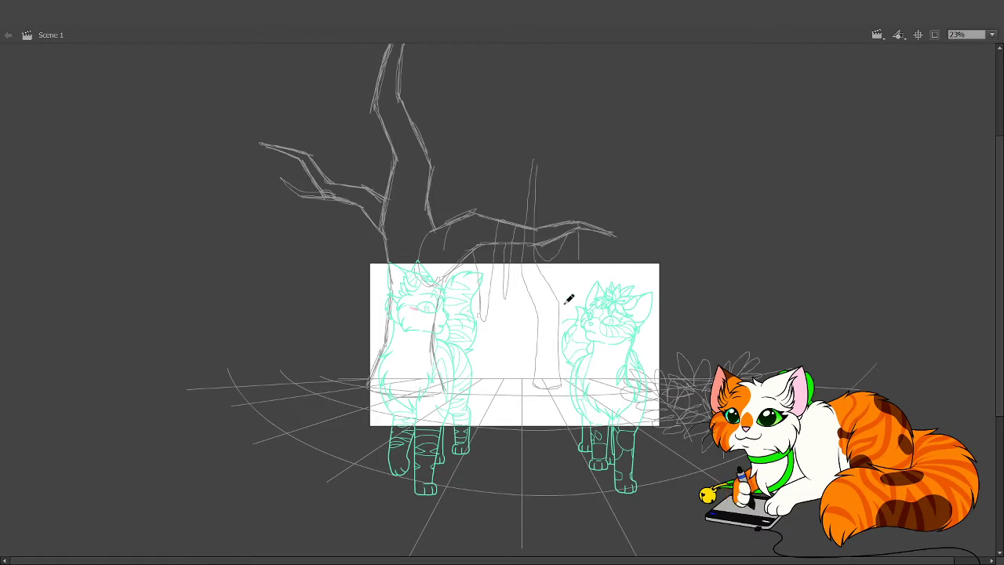
pyautogui.moveTo(560, 319); pyautogui.dragTo(573, 289)
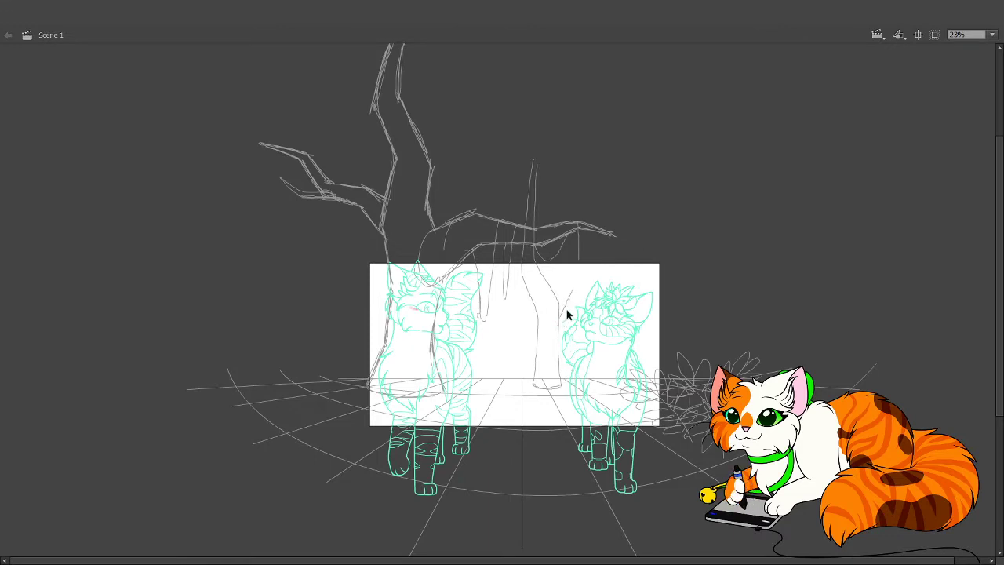
pyautogui.moveTo(585, 290)
pyautogui.mouseDown()
pyautogui.moveTo(612, 285)
pyautogui.moveTo(633, 246)
pyautogui.mouseUp()
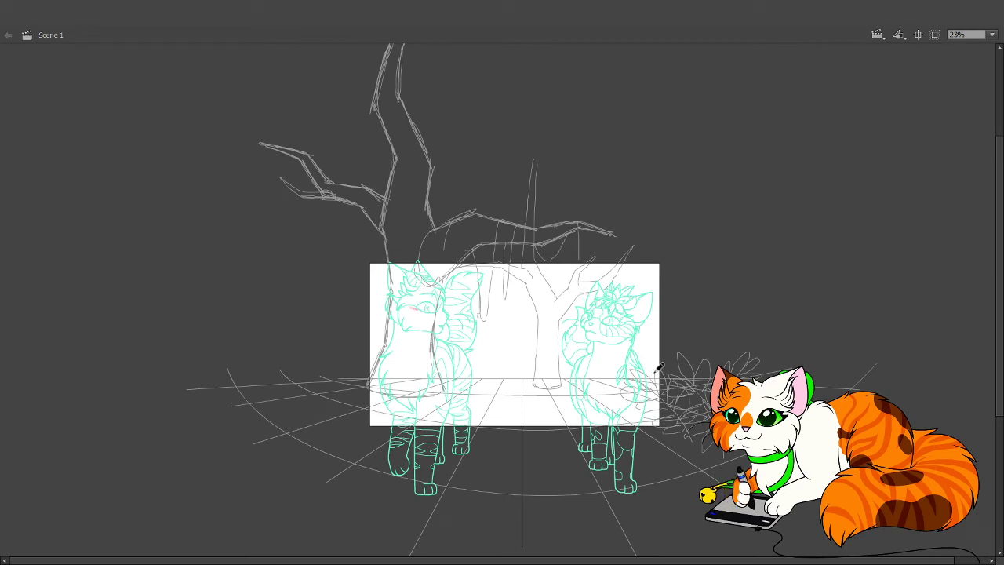
pyautogui.moveTo(652, 400); pyautogui.dragTo(652, 397)
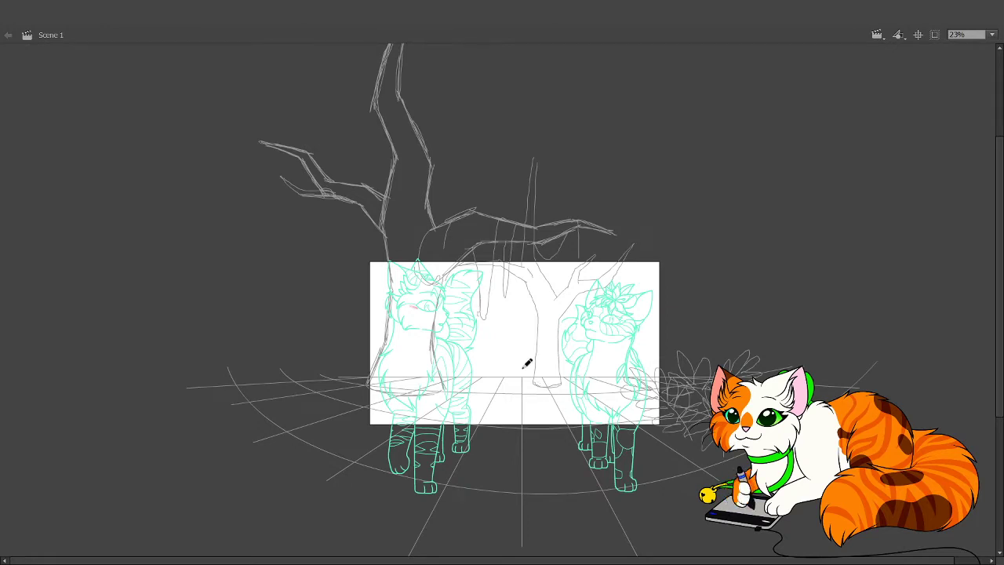
# Sketch grass blades around the foot of the large tree trunk and hide the two cat drawings.
pyautogui.scroll(-1, 517, 420)
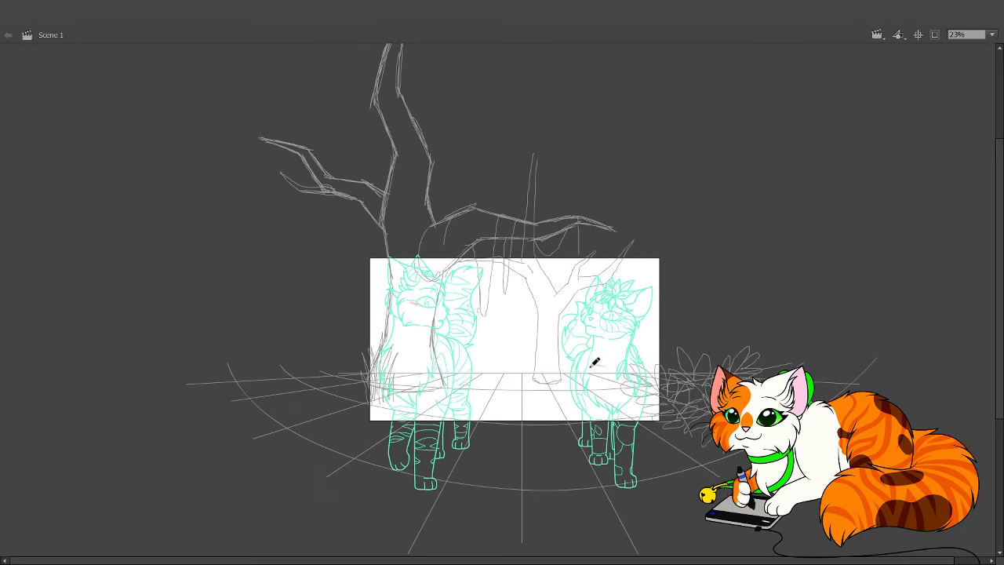
pyautogui.press('v')
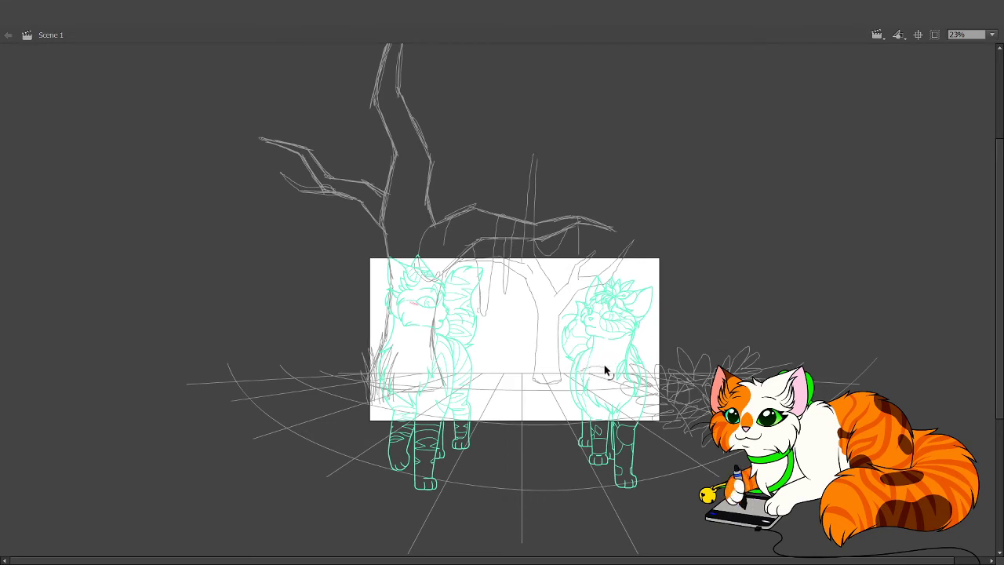
pyautogui.press('y')
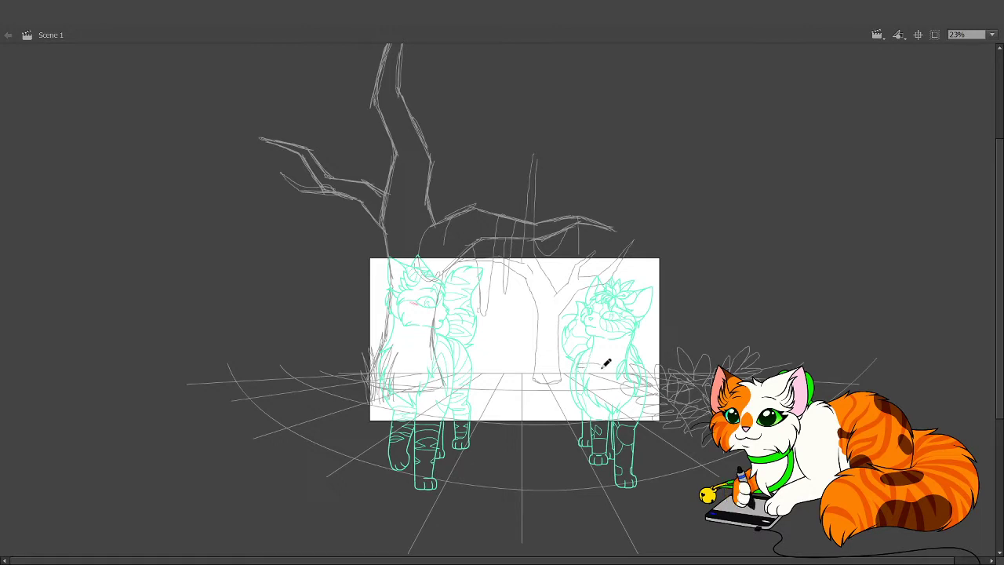
pyautogui.press('v')
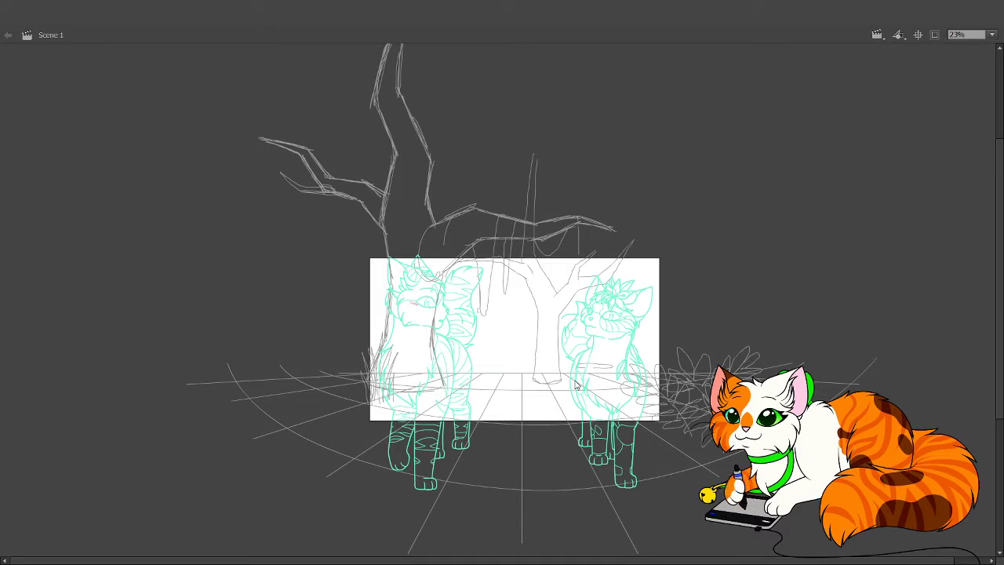
pyautogui.press('.')
pyautogui.press(',')
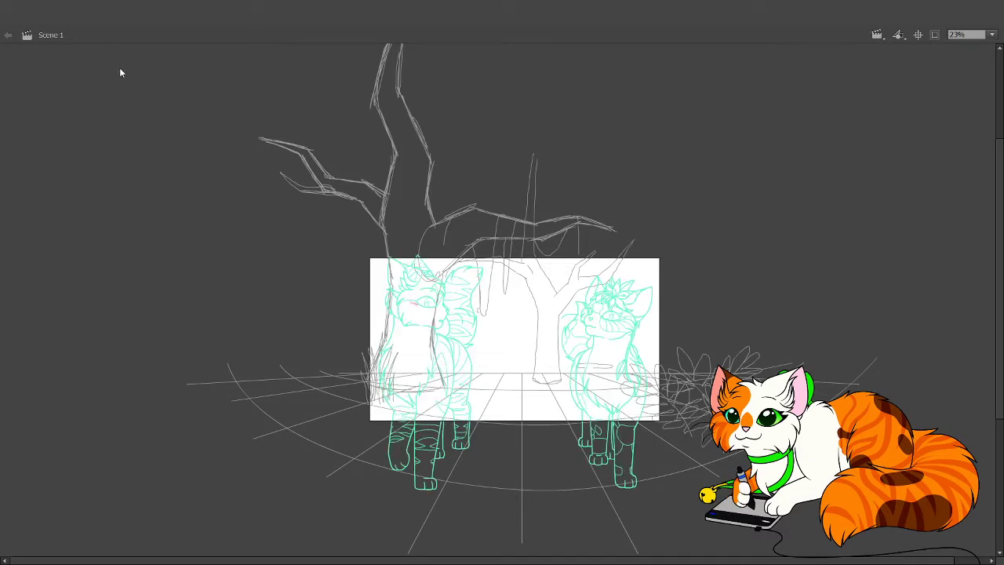
pyautogui.press(',')
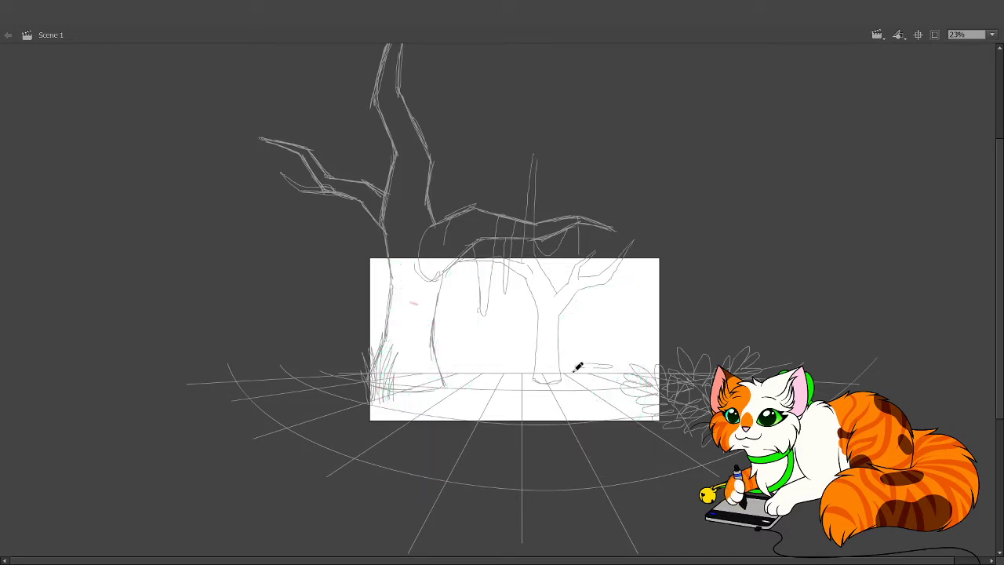
# Sketch low flat rocks between the smaller tree's base and the leafy bush, and undo the stray foreground curve.
pyautogui.moveTo(577, 367)
pyautogui.mouseDown()
pyautogui.moveTo(617, 381)
pyautogui.moveTo(614, 361)
pyautogui.moveTo(620, 371)
pyautogui.moveTo(586, 374)
pyautogui.moveTo(609, 366)
pyautogui.mouseUp()
pyautogui.moveTo(665, 384)
pyautogui.mouseDown()
pyautogui.moveTo(605, 392)
pyautogui.moveTo(634, 376)
pyautogui.moveTo(619, 386)
pyautogui.moveTo(641, 387)
pyautogui.mouseUp()
pyautogui.moveTo(515, 396); pyautogui.dragTo(530, 439)
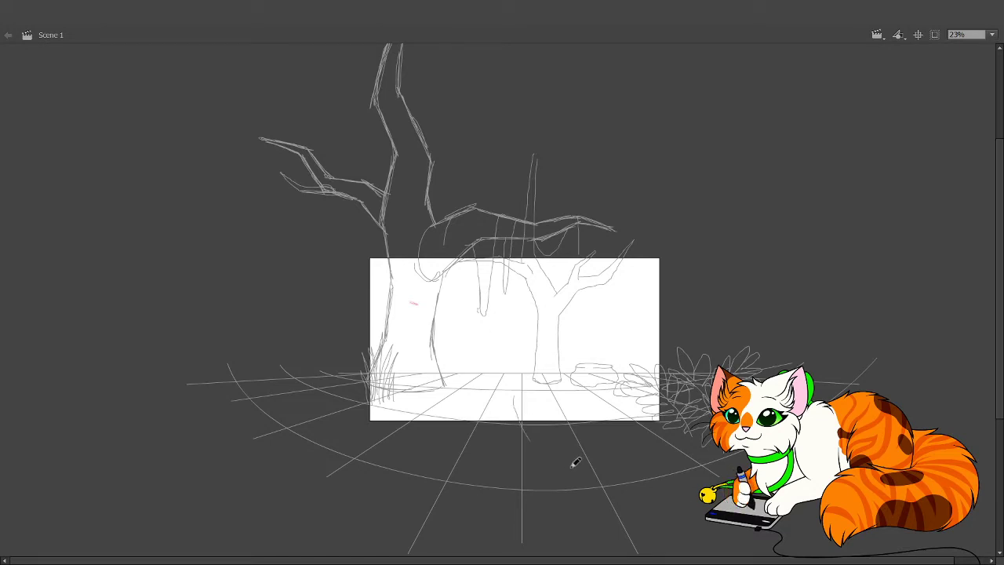
pyautogui.hotkey('ctrl', 'z')
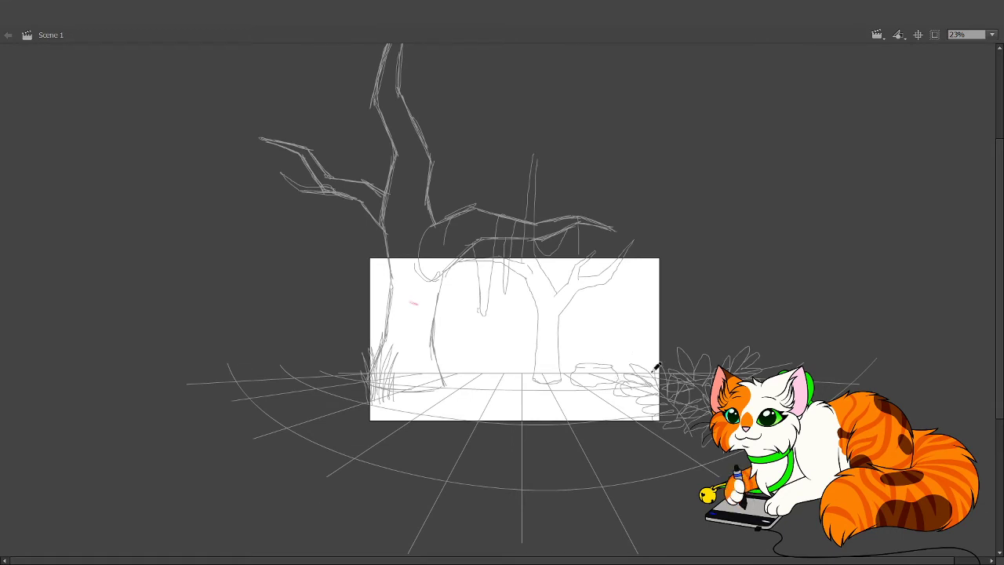
# Add a forked side twig on the upper side of the large tree's right branch.
pyautogui.scroll(3, 500, 267)
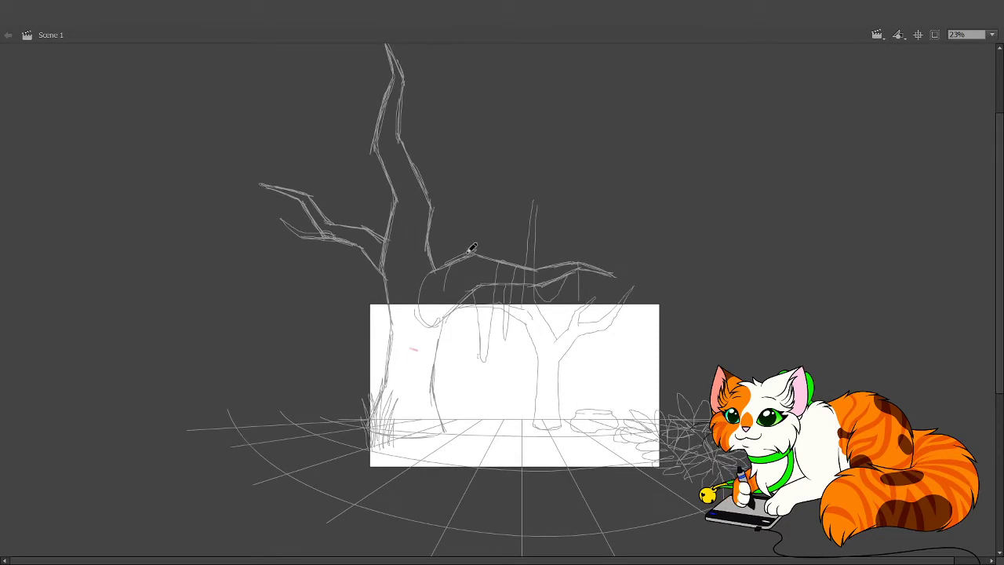
pyautogui.moveTo(472, 248)
pyautogui.mouseDown()
pyautogui.moveTo(486, 233)
pyautogui.moveTo(526, 233)
pyautogui.moveTo(552, 218)
pyautogui.moveTo(497, 239)
pyautogui.moveTo(522, 233)
pyautogui.mouseUp()
# Outline a tall trunk leaning left above the leafy bush, redrawing its outer edge farther out to widen it.
pyautogui.moveTo(595, 424); pyautogui.dragTo(560, 360)
pyautogui.moveTo(631, 353)
pyautogui.mouseDown()
pyautogui.moveTo(635, 382)
pyautogui.moveTo(643, 274)
pyautogui.moveTo(605, 191)
pyautogui.mouseUp()
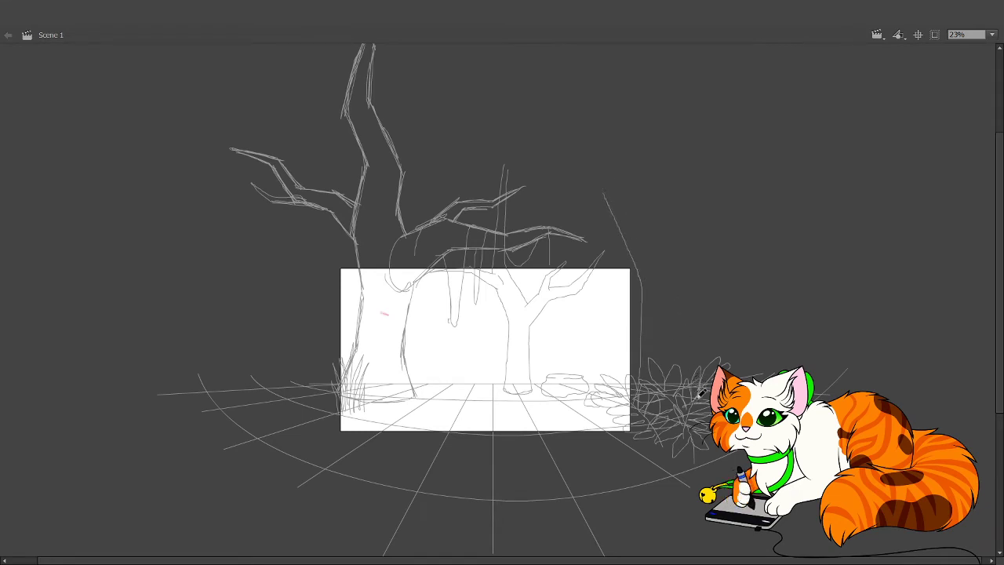
pyautogui.moveTo(700, 392)
pyautogui.mouseDown()
pyautogui.moveTo(688, 280)
pyautogui.moveTo(639, 177)
pyautogui.mouseUp()
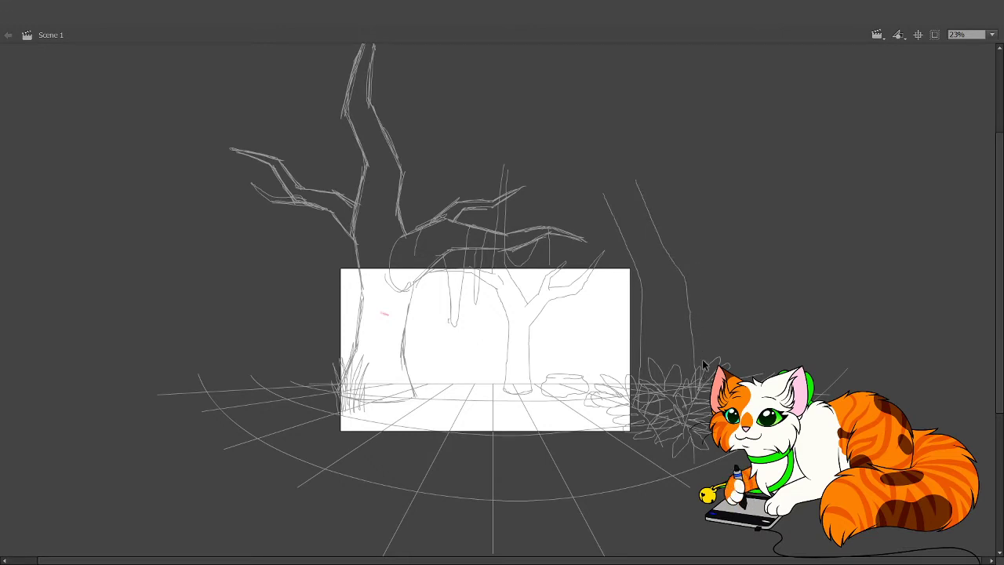
pyautogui.hotkey('ctrl', 'z')
pyautogui.moveTo(711, 330); pyautogui.dragTo(657, 154)
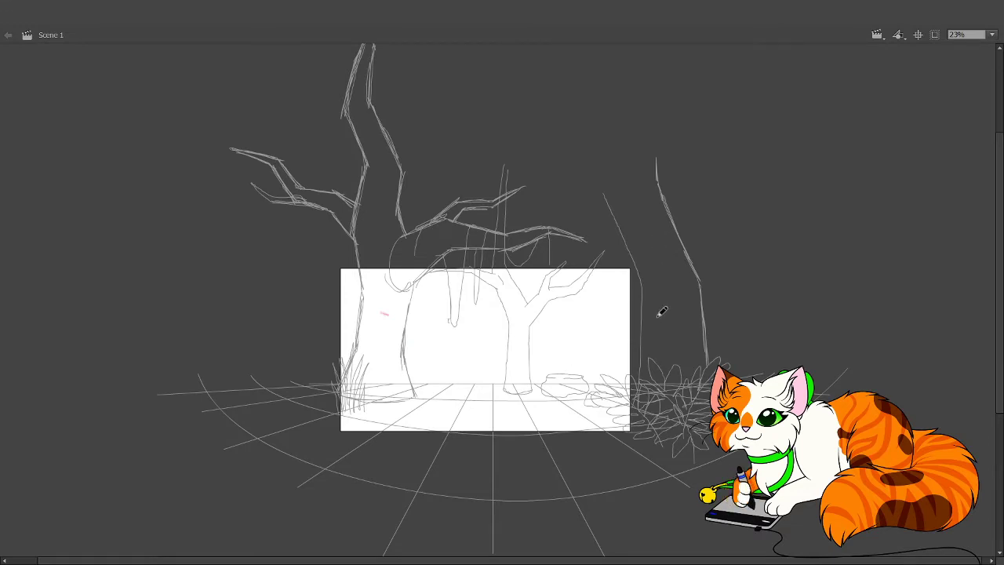
# Sketch curved vines wrapping around the leaning trunk from its base up to its upper end.
pyautogui.moveTo(642, 362); pyautogui.dragTo(711, 303)
pyautogui.moveTo(684, 240)
pyautogui.mouseDown()
pyautogui.moveTo(646, 304)
pyautogui.moveTo(687, 240)
pyautogui.moveTo(648, 251)
pyautogui.moveTo(630, 241)
pyautogui.moveTo(665, 259)
pyautogui.moveTo(714, 324)
pyautogui.mouseUp()
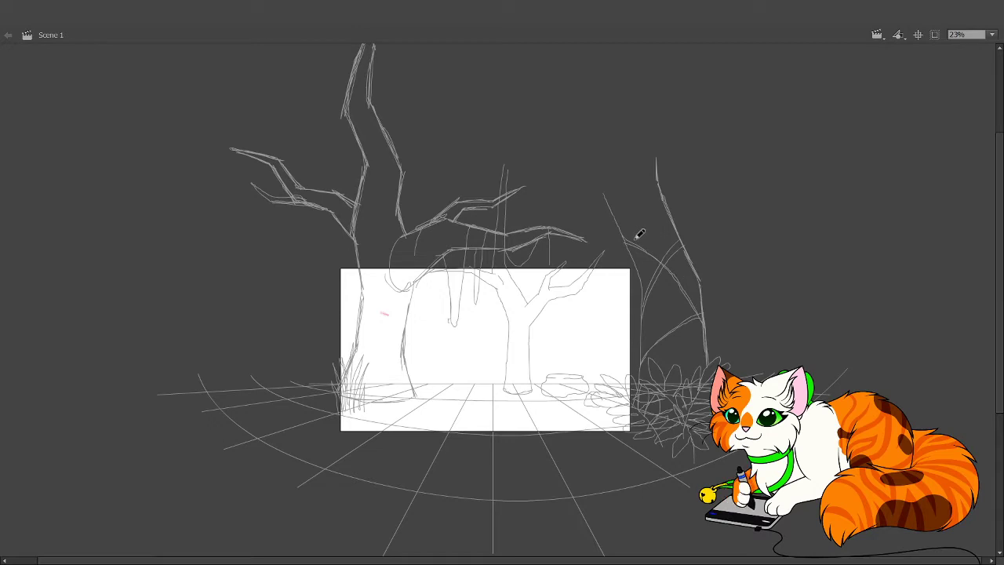
pyautogui.scroll(2, 645, 212)
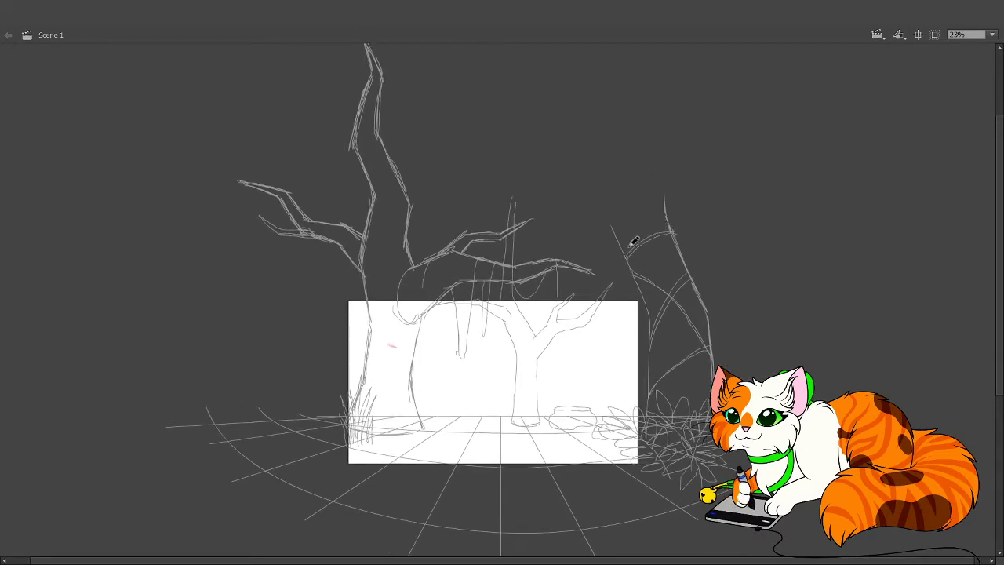
pyautogui.moveTo(626, 255); pyautogui.dragTo(663, 202)
pyautogui.moveTo(628, 242); pyautogui.dragTo(658, 205)
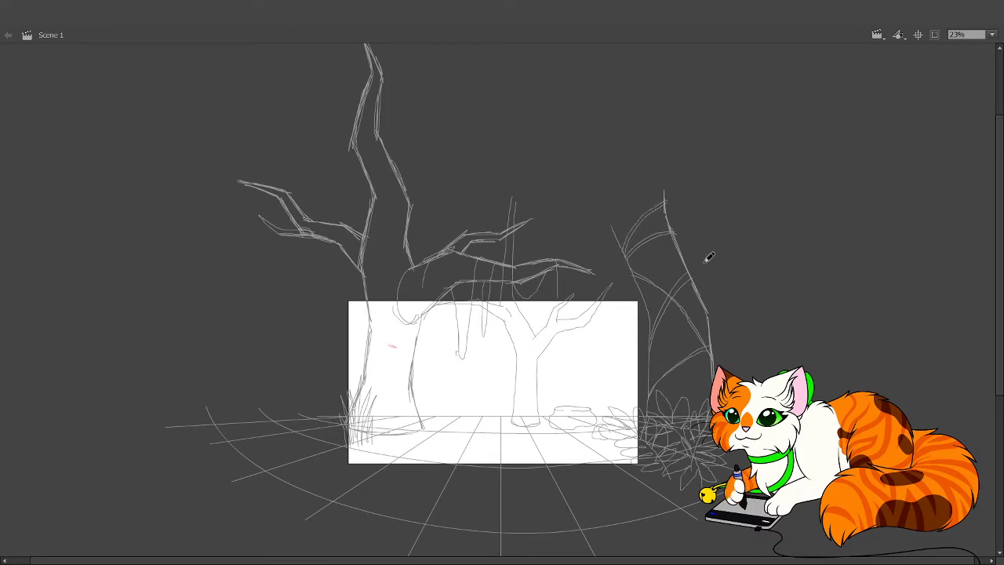
# Sketch two fern fronds spreading left and right from the base of the smaller tree.
pyautogui.moveTo(693, 402); pyautogui.dragTo(715, 371)
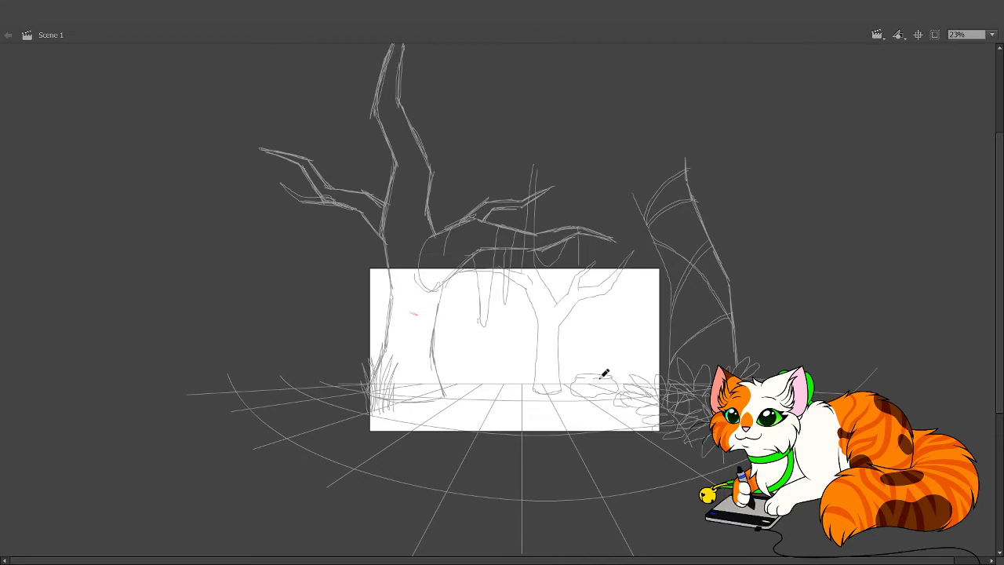
pyautogui.moveTo(508, 361)
pyautogui.mouseDown()
pyautogui.moveTo(528, 382)
pyautogui.moveTo(513, 347)
pyautogui.moveTo(529, 382)
pyautogui.moveTo(520, 381)
pyautogui.moveTo(545, 381)
pyautogui.moveTo(565, 364)
pyautogui.moveTo(543, 384)
pyautogui.moveTo(578, 349)
pyautogui.moveTo(579, 363)
pyautogui.moveTo(565, 366)
pyautogui.moveTo(572, 378)
pyautogui.moveTo(556, 384)
pyautogui.mouseUp()
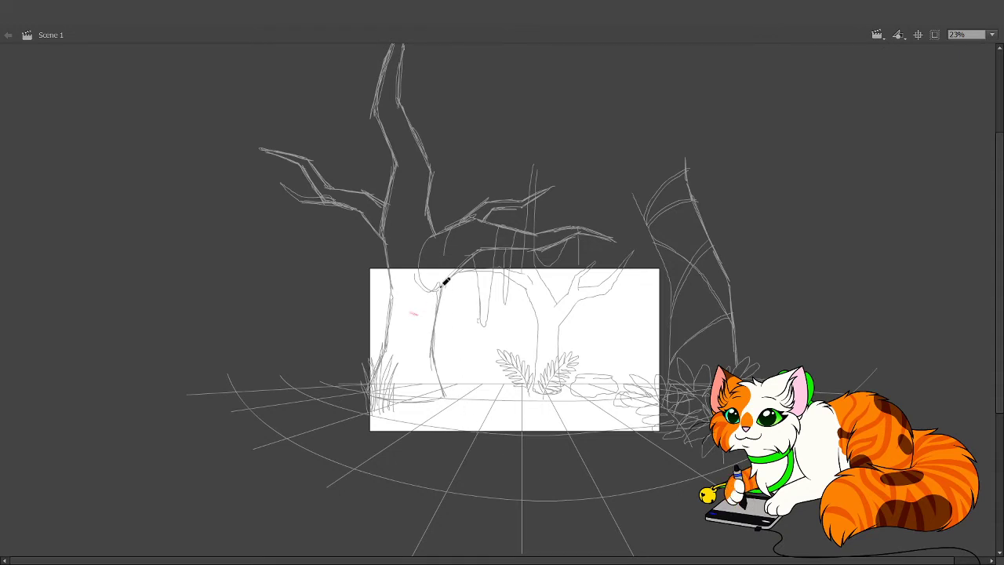
pyautogui.moveTo(325, 429)
pyautogui.mouseDown()
pyautogui.moveTo(328, 353)
pyautogui.moveTo(354, 300)
pyautogui.moveTo(377, 271)
pyautogui.mouseUp()
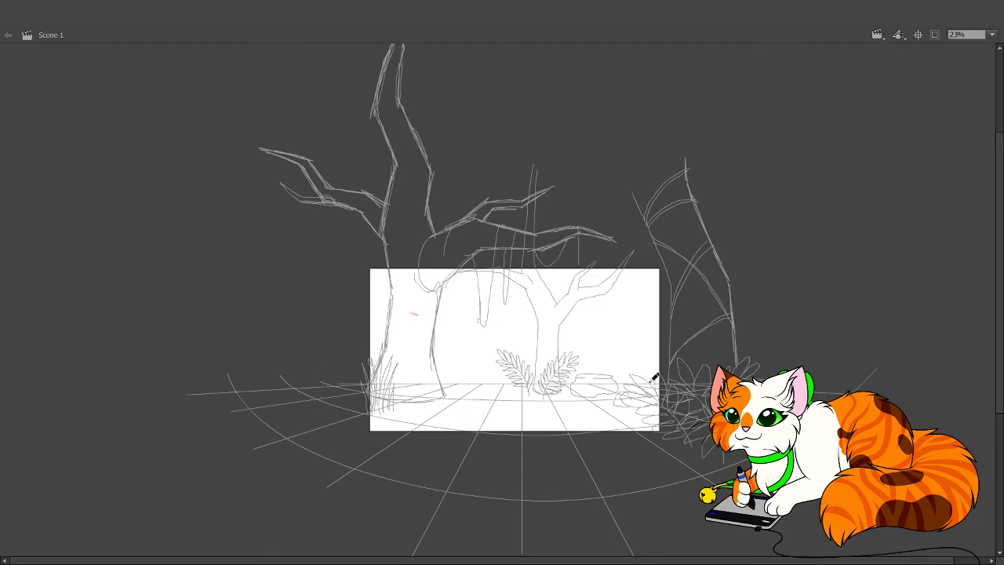
# Sketch a palm near the stage's right edge with a slim trunk, spiky round crown and drooping feathery fronds on both sides.
pyautogui.moveTo(652, 376); pyautogui.dragTo(648, 298)
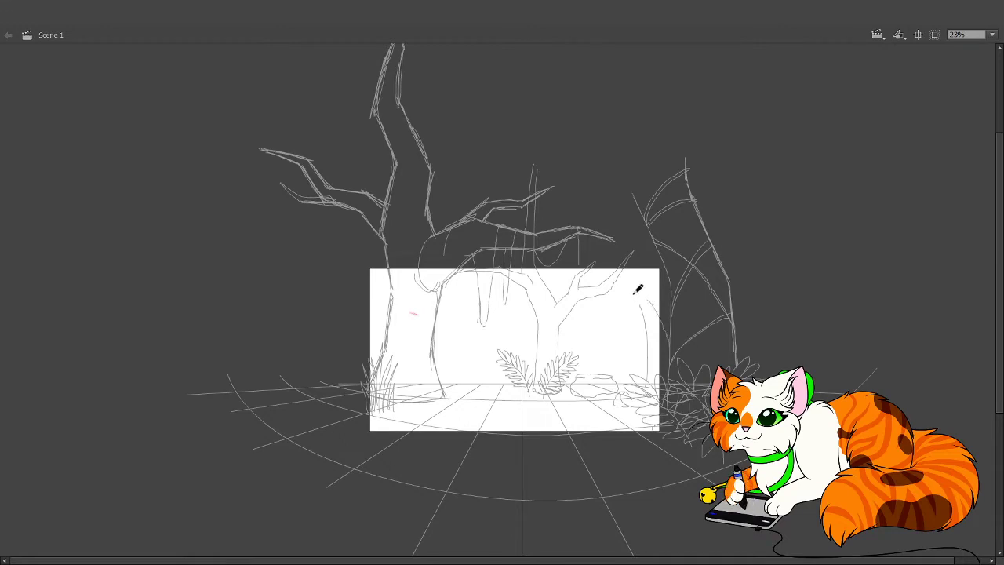
pyautogui.moveTo(634, 294)
pyautogui.mouseDown()
pyautogui.moveTo(657, 301)
pyautogui.moveTo(634, 282)
pyautogui.moveTo(644, 291)
pyautogui.mouseUp()
pyautogui.moveTo(637, 297); pyautogui.dragTo(611, 354)
pyautogui.moveTo(632, 295)
pyautogui.mouseDown()
pyautogui.moveTo(610, 303)
pyautogui.moveTo(619, 306)
pyautogui.moveTo(599, 320)
pyautogui.moveTo(616, 313)
pyautogui.moveTo(598, 332)
pyautogui.moveTo(613, 319)
pyautogui.moveTo(599, 343)
pyautogui.moveTo(610, 338)
pyautogui.moveTo(610, 370)
pyautogui.moveTo(637, 296)
pyautogui.mouseUp()
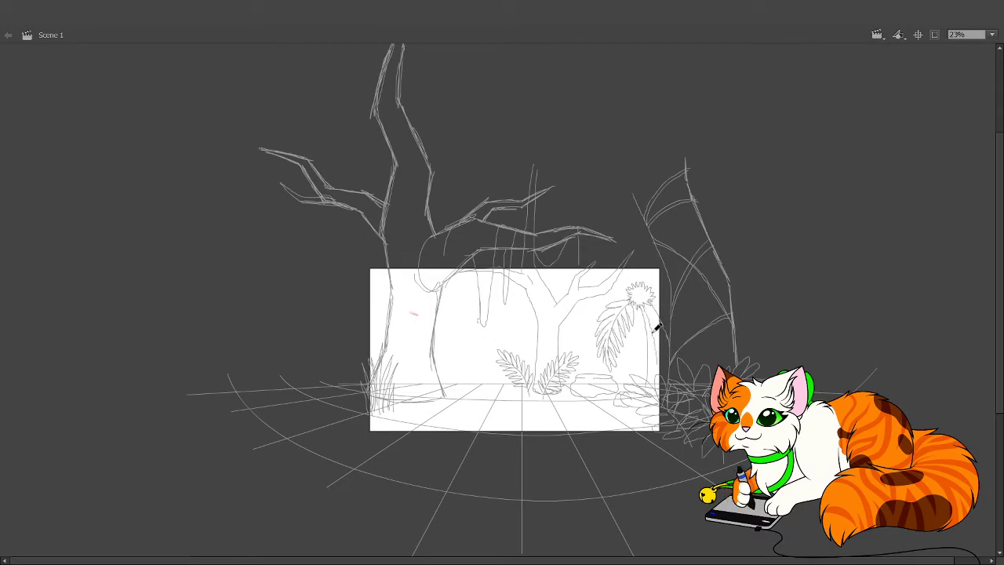
pyautogui.moveTo(653, 337)
pyautogui.mouseDown()
pyautogui.moveTo(660, 373)
pyautogui.moveTo(671, 331)
pyautogui.mouseUp()
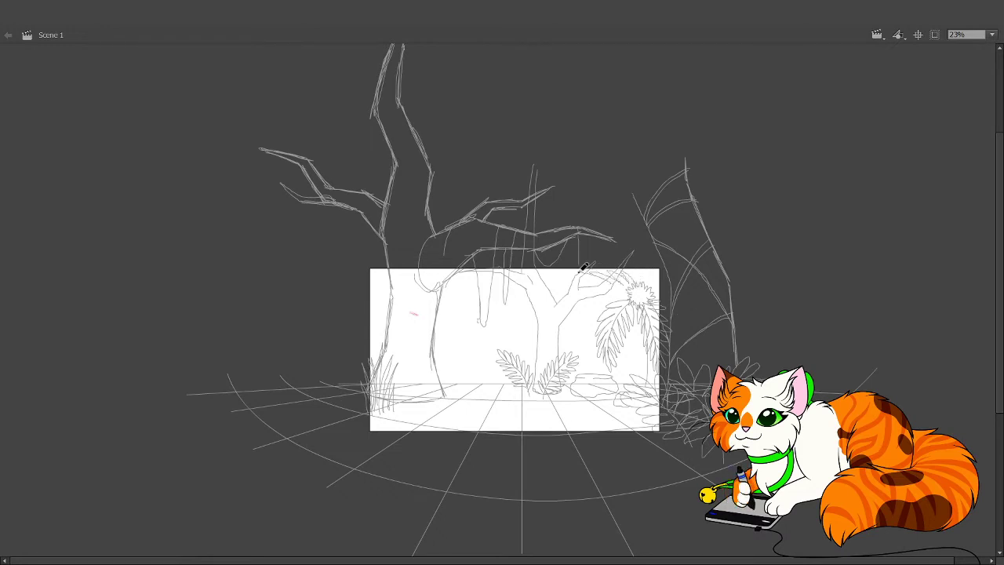
pyautogui.moveTo(583, 264)
pyautogui.mouseDown()
pyautogui.moveTo(553, 288)
pyautogui.moveTo(562, 287)
pyautogui.moveTo(551, 304)
pyautogui.moveTo(584, 289)
pyautogui.moveTo(594, 304)
pyautogui.moveTo(630, 287)
pyautogui.mouseUp()
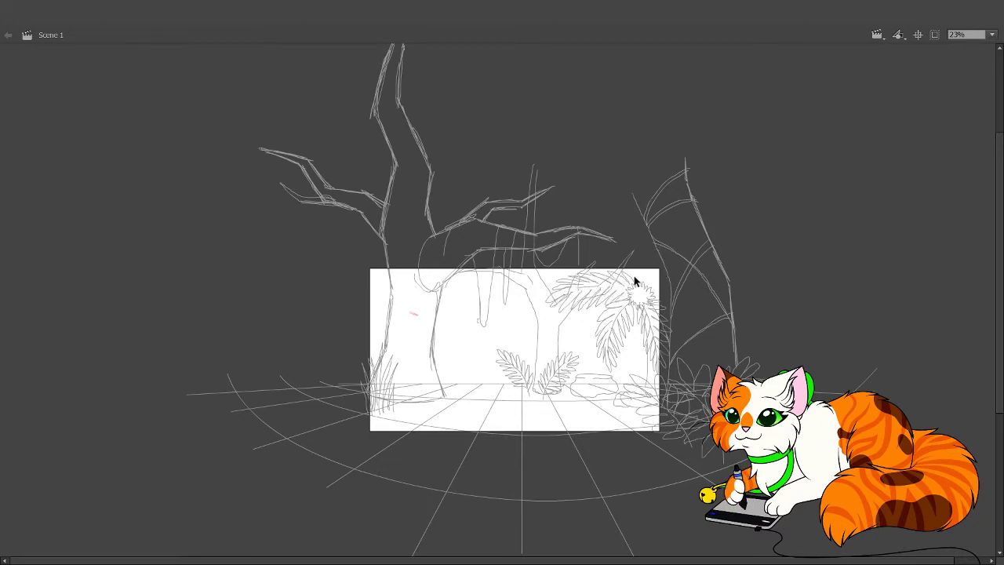
pyautogui.hotkey('ctrl', 'z')
pyautogui.hotkey('ctrl', 'z')
pyautogui.hotkey('ctrl', 'z')
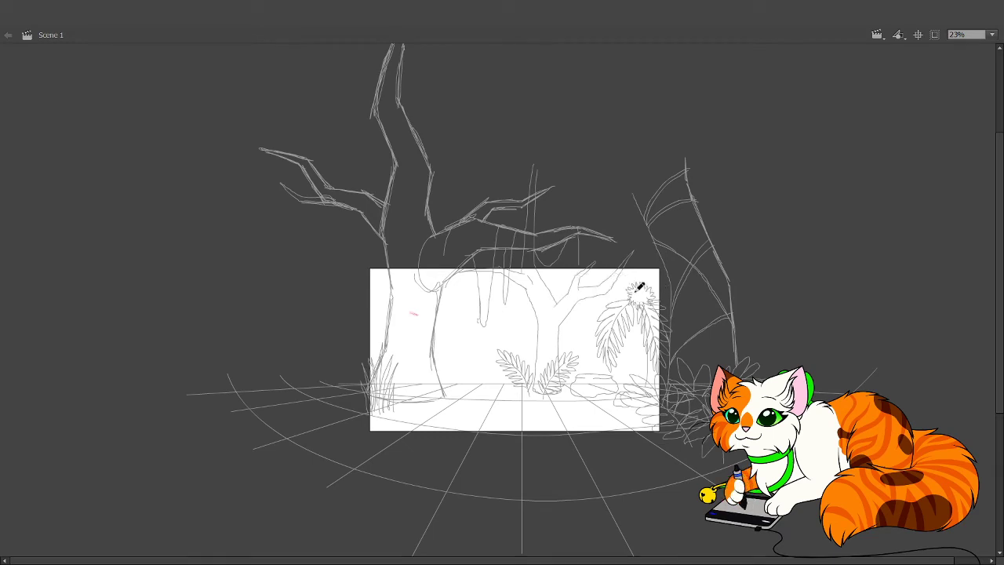
# Add a frond arching left and an upright frond to the palm's crown, and show the two cat drawings again.
pyautogui.moveTo(632, 289)
pyautogui.mouseDown()
pyautogui.moveTo(583, 283)
pyautogui.moveTo(568, 292)
pyautogui.mouseUp()
pyautogui.moveTo(640, 268)
pyautogui.mouseDown()
pyautogui.moveTo(592, 265)
pyautogui.moveTo(601, 279)
pyautogui.moveTo(566, 281)
pyautogui.moveTo(578, 281)
pyautogui.moveTo(568, 288)
pyautogui.moveTo(580, 297)
pyautogui.moveTo(618, 299)
pyautogui.moveTo(652, 271)
pyautogui.mouseUp()
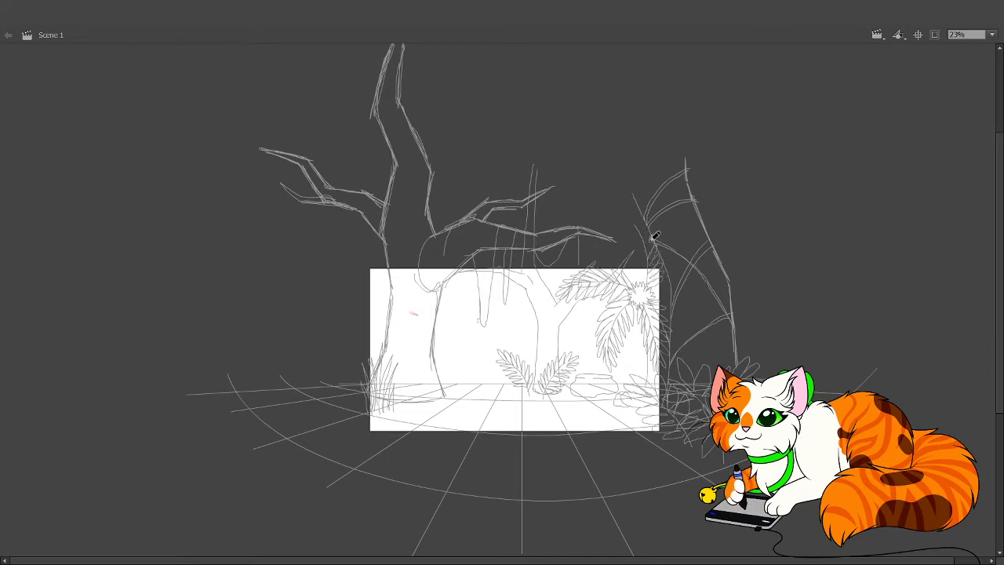
pyautogui.moveTo(638, 214); pyautogui.dragTo(652, 270)
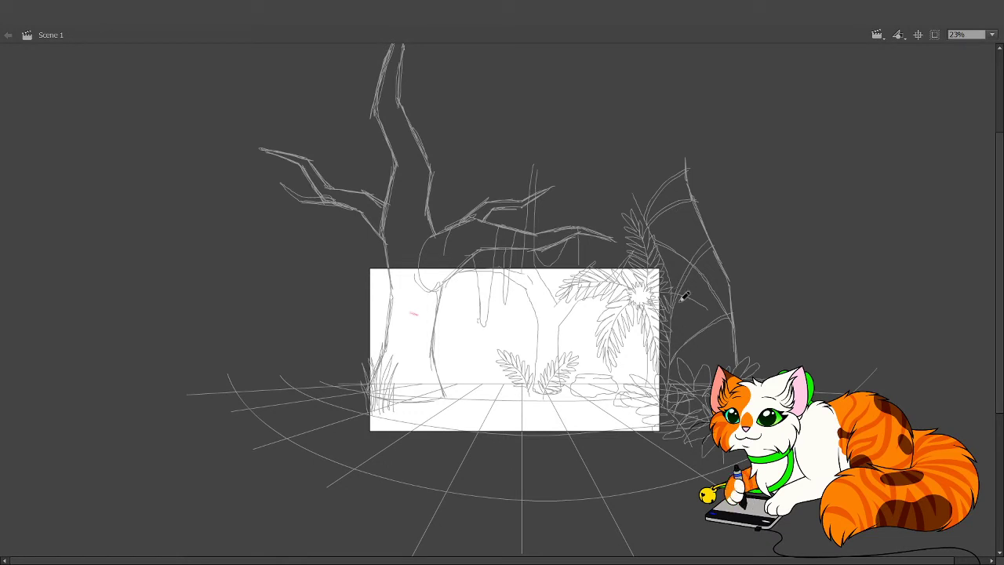
pyautogui.scroll(-1, 694, 306)
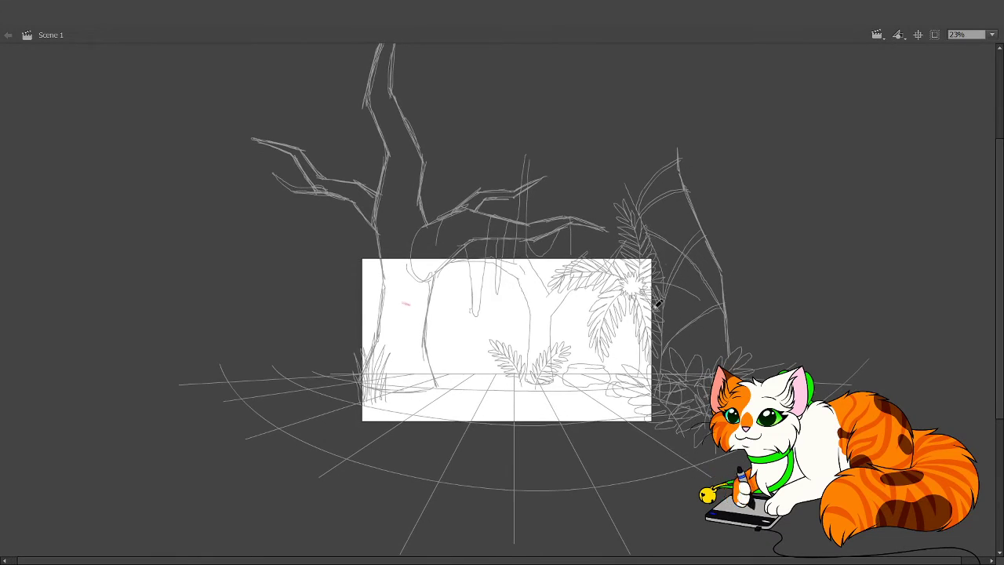
pyautogui.scroll(-1, 637, 407)
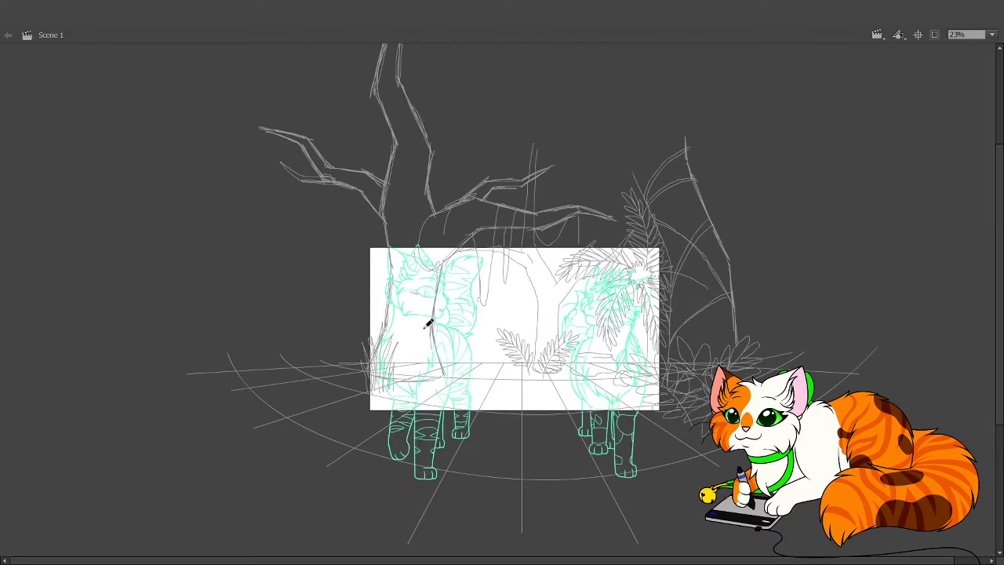
pyautogui.scroll(-1, 517, 293)
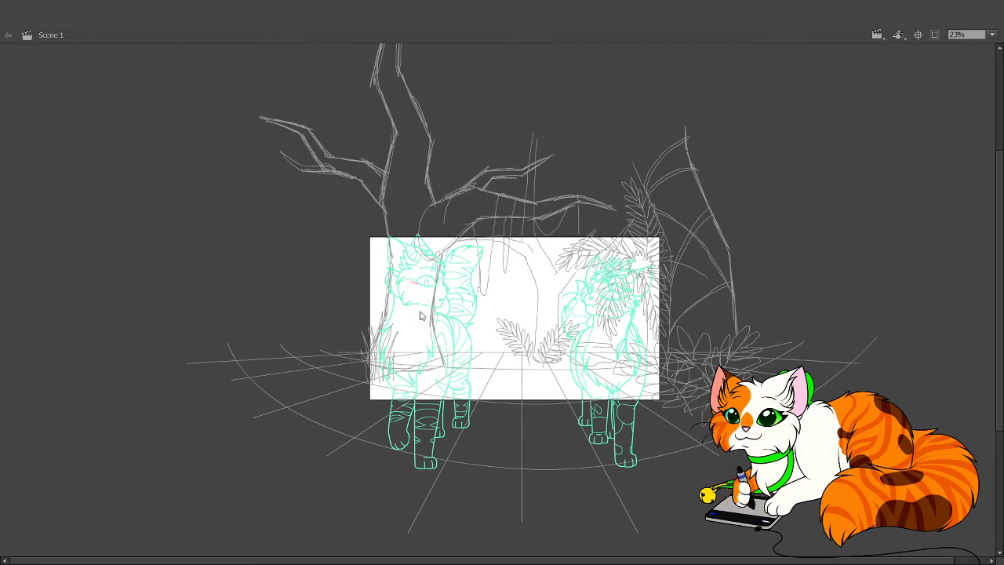
pyautogui.moveTo(307, 366)
pyautogui.mouseDown()
pyautogui.moveTo(309, 405)
pyautogui.moveTo(320, 248)
pyautogui.mouseUp()
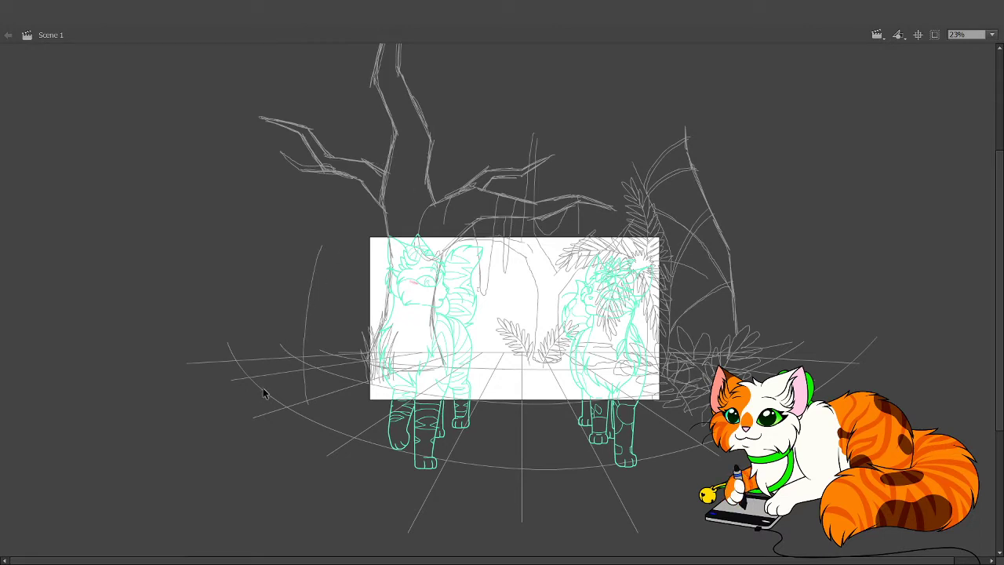
pyautogui.hotkey('ctrl', 'z')
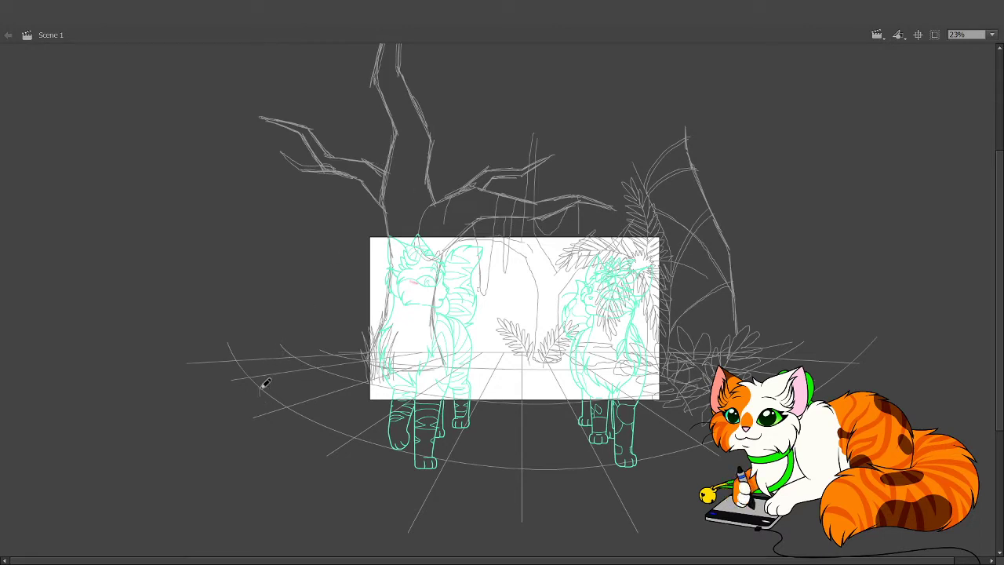
# Sketch a second palm's trunk left of the stage as two long curved arcs, topped with a spiky crown.
pyautogui.moveTo(261, 393)
pyautogui.mouseDown()
pyautogui.moveTo(282, 325)
pyautogui.moveTo(347, 252)
pyautogui.mouseUp()
pyautogui.hotkey('ctrl', 'z')
pyautogui.moveTo(265, 398)
pyautogui.mouseDown()
pyautogui.moveTo(258, 357)
pyautogui.moveTo(268, 285)
pyautogui.moveTo(338, 173)
pyautogui.mouseUp()
pyautogui.moveTo(180, 386)
pyautogui.mouseDown()
pyautogui.moveTo(207, 266)
pyautogui.moveTo(282, 173)
pyautogui.mouseUp()
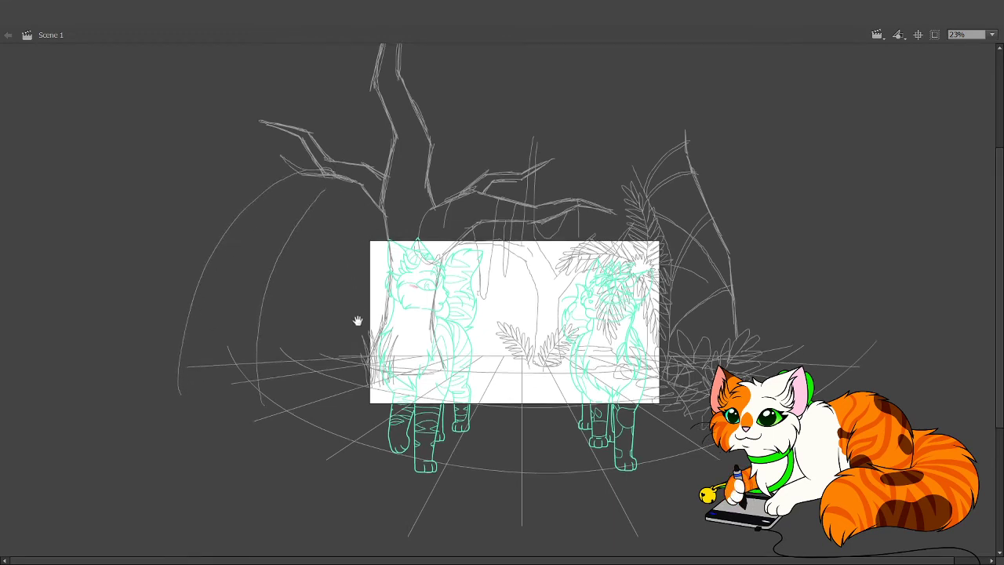
pyautogui.scroll(2, 346, 265)
pyautogui.moveTo(304, 214)
pyautogui.mouseDown()
pyautogui.moveTo(309, 227)
pyautogui.moveTo(349, 229)
pyautogui.moveTo(335, 193)
pyautogui.moveTo(315, 201)
pyautogui.mouseUp()
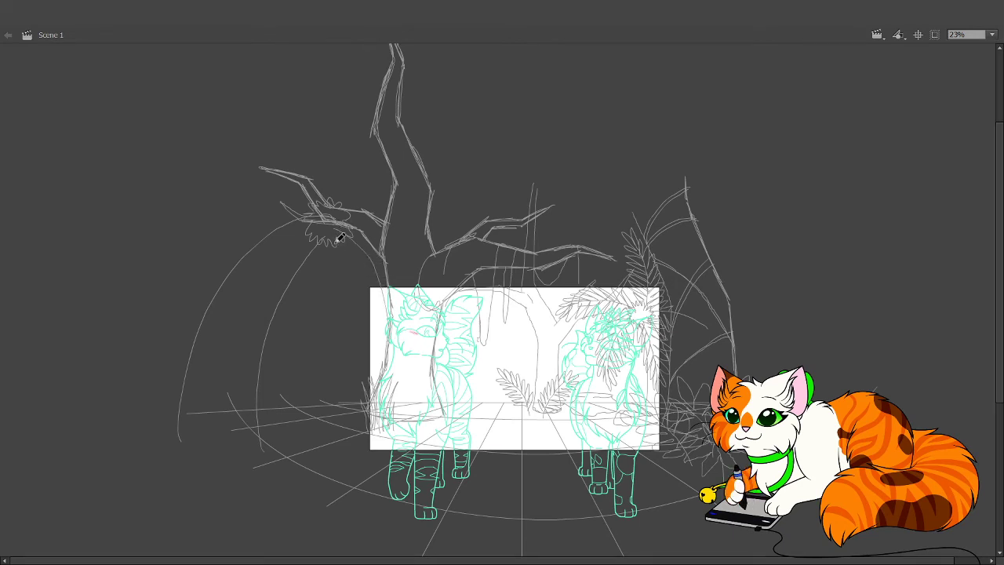
# Sketch feathery fronds from the left palm's crown, drooping down on both sides and reaching right across the big tree's trunk.
pyautogui.moveTo(339, 238)
pyautogui.mouseDown()
pyautogui.moveTo(344, 285)
pyautogui.moveTo(352, 290)
pyautogui.moveTo(363, 277)
pyautogui.moveTo(387, 323)
pyautogui.mouseUp()
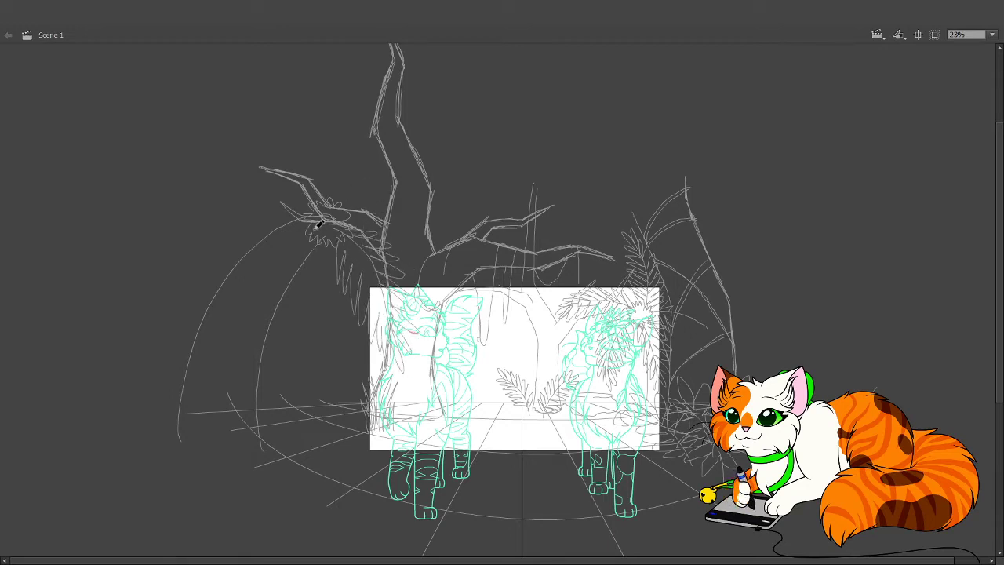
pyautogui.moveTo(317, 224)
pyautogui.mouseDown()
pyautogui.moveTo(279, 315)
pyautogui.moveTo(293, 328)
pyautogui.moveTo(303, 225)
pyautogui.moveTo(256, 280)
pyautogui.moveTo(283, 279)
pyautogui.moveTo(267, 372)
pyautogui.moveTo(286, 382)
pyautogui.moveTo(284, 317)
pyautogui.moveTo(295, 290)
pyautogui.moveTo(316, 293)
pyautogui.moveTo(314, 232)
pyautogui.moveTo(355, 247)
pyautogui.mouseUp()
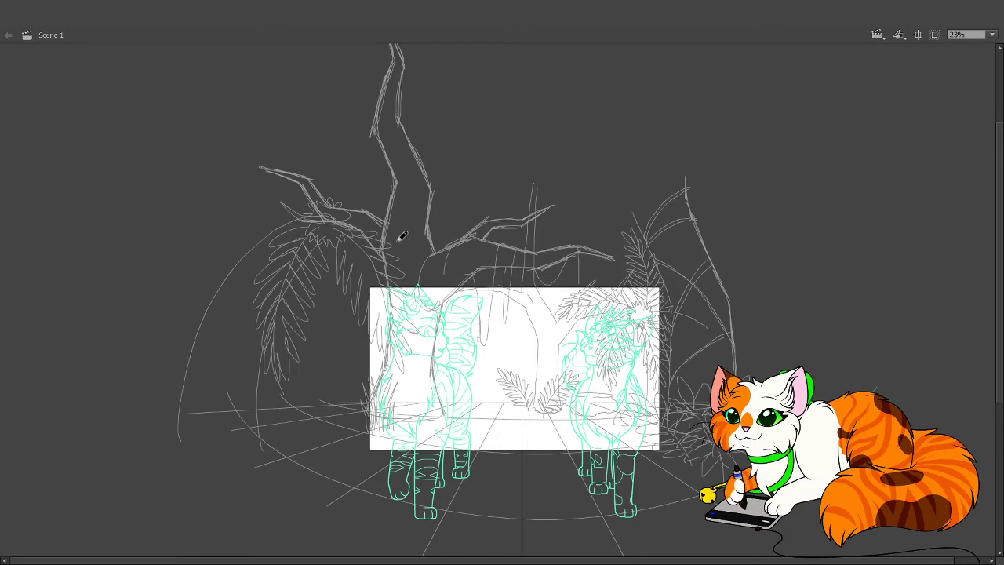
pyautogui.moveTo(347, 210)
pyautogui.mouseDown()
pyautogui.moveTo(395, 190)
pyautogui.moveTo(468, 200)
pyautogui.mouseUp()
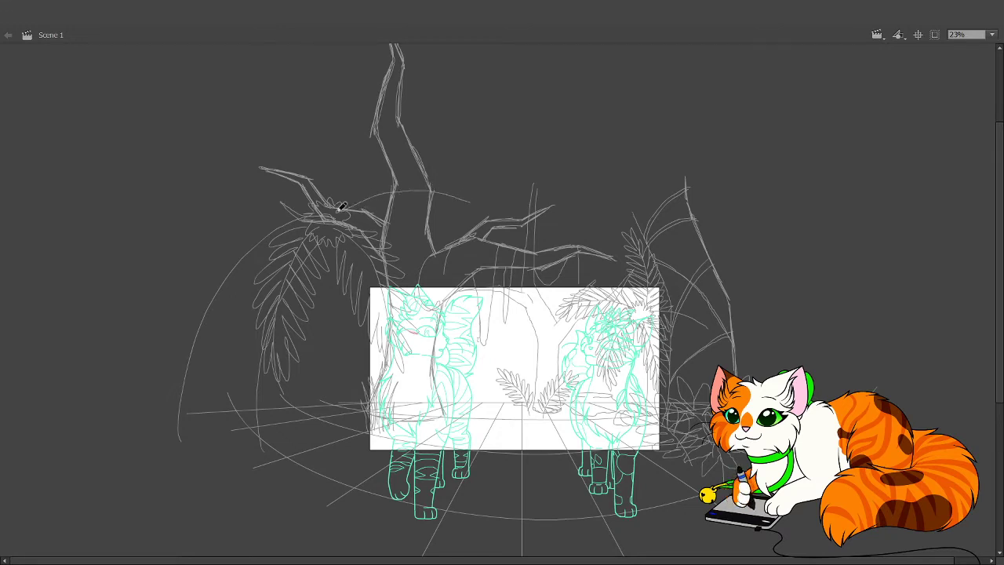
pyautogui.moveTo(342, 206)
pyautogui.mouseDown()
pyautogui.moveTo(358, 178)
pyautogui.moveTo(376, 172)
pyautogui.moveTo(384, 192)
pyautogui.moveTo(452, 180)
pyautogui.moveTo(439, 189)
pyautogui.moveTo(478, 209)
pyautogui.mouseUp()
pyautogui.moveTo(348, 202)
pyautogui.mouseDown()
pyautogui.moveTo(385, 225)
pyautogui.moveTo(399, 225)
pyautogui.moveTo(377, 202)
pyautogui.moveTo(397, 197)
pyautogui.moveTo(457, 198)
pyautogui.mouseUp()
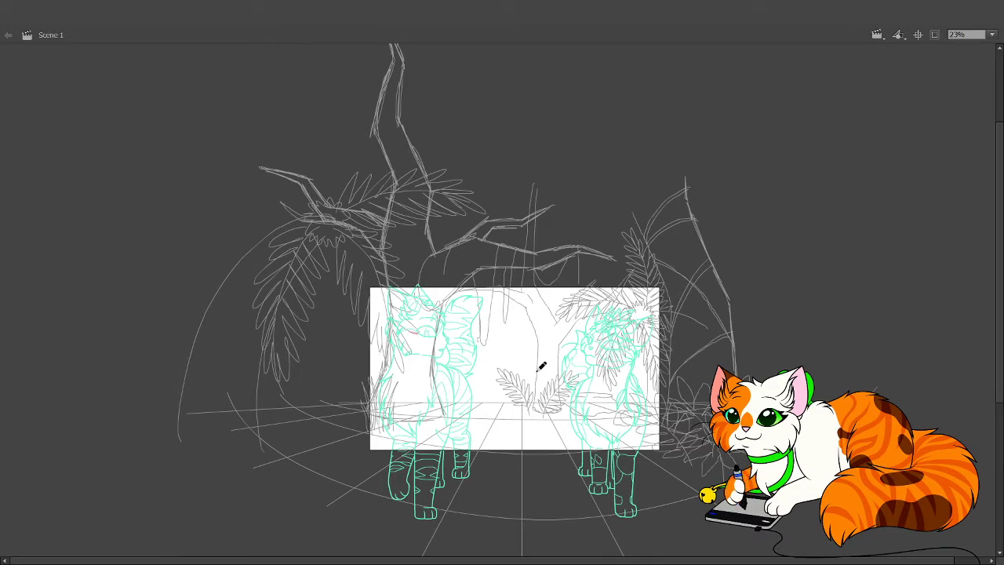
# Add an upright feathery frond and a broad frond reaching left to the left palm's crown.
pyautogui.moveTo(404, 227); pyautogui.dragTo(404, 352)
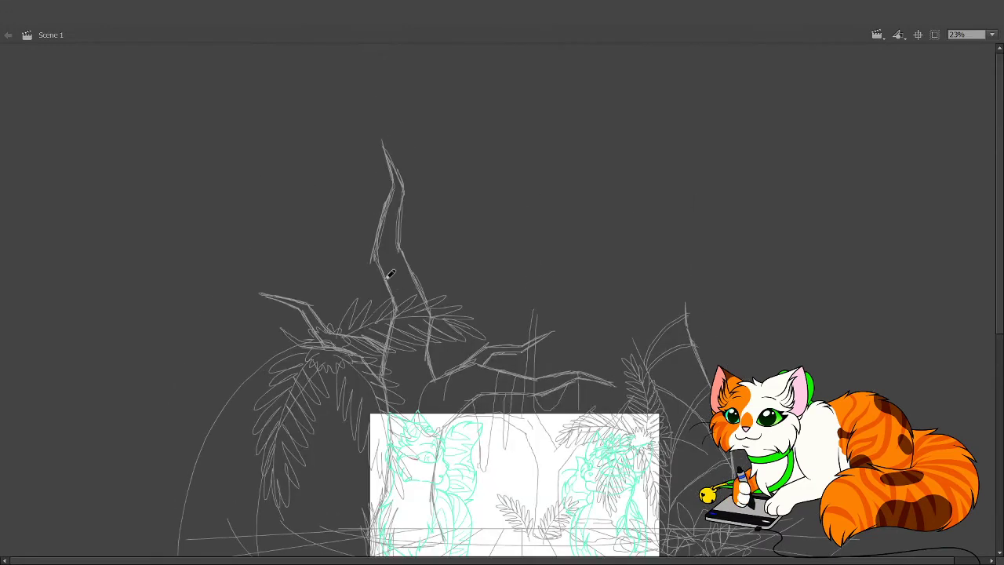
pyautogui.moveTo(316, 322); pyautogui.dragTo(323, 201)
pyautogui.moveTo(320, 328)
pyautogui.mouseDown()
pyautogui.moveTo(281, 296)
pyautogui.moveTo(320, 311)
pyautogui.moveTo(293, 277)
pyautogui.moveTo(284, 227)
pyautogui.moveTo(327, 183)
pyautogui.moveTo(319, 240)
pyautogui.moveTo(326, 257)
pyautogui.moveTo(349, 261)
pyautogui.moveTo(349, 294)
pyautogui.moveTo(283, 285)
pyautogui.moveTo(306, 335)
pyautogui.moveTo(321, 337)
pyautogui.moveTo(235, 339)
pyautogui.moveTo(197, 357)
pyautogui.mouseUp()
pyautogui.moveTo(289, 307)
pyautogui.mouseDown()
pyautogui.moveTo(203, 315)
pyautogui.moveTo(188, 323)
pyautogui.moveTo(212, 343)
pyautogui.moveTo(178, 377)
pyautogui.moveTo(188, 385)
pyautogui.moveTo(250, 333)
pyautogui.moveTo(291, 341)
pyautogui.moveTo(350, 332)
pyautogui.mouseUp()
pyautogui.scroll(-3, 571, 449)
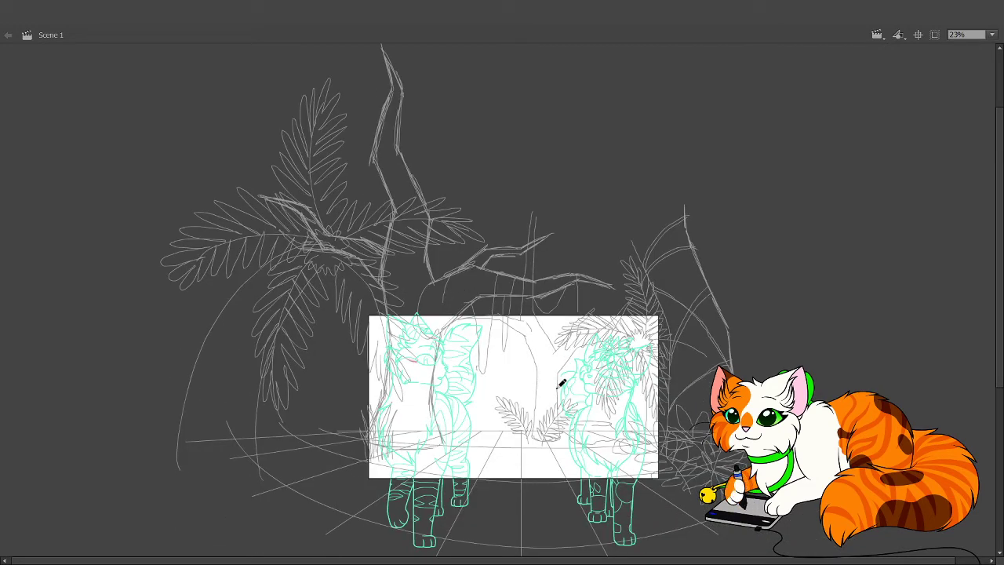
# Redraw the left palm's outer trunk contour and sketch two fern fronds on the ground between the palm and the stage.
pyautogui.moveTo(241, 287)
pyautogui.mouseDown()
pyautogui.moveTo(197, 388)
pyautogui.moveTo(191, 469)
pyautogui.mouseUp()
pyautogui.moveTo(577, 470); pyautogui.dragTo(559, 421)
pyautogui.moveTo(307, 485)
pyautogui.mouseDown()
pyautogui.moveTo(306, 460)
pyautogui.moveTo(285, 434)
pyautogui.mouseUp()
pyautogui.moveTo(310, 474)
pyautogui.mouseDown()
pyautogui.moveTo(317, 448)
pyautogui.moveTo(305, 451)
pyautogui.moveTo(267, 407)
pyautogui.moveTo(277, 424)
pyautogui.moveTo(256, 438)
pyautogui.moveTo(300, 452)
pyautogui.moveTo(301, 472)
pyautogui.moveTo(334, 473)
pyautogui.moveTo(340, 442)
pyautogui.mouseUp()
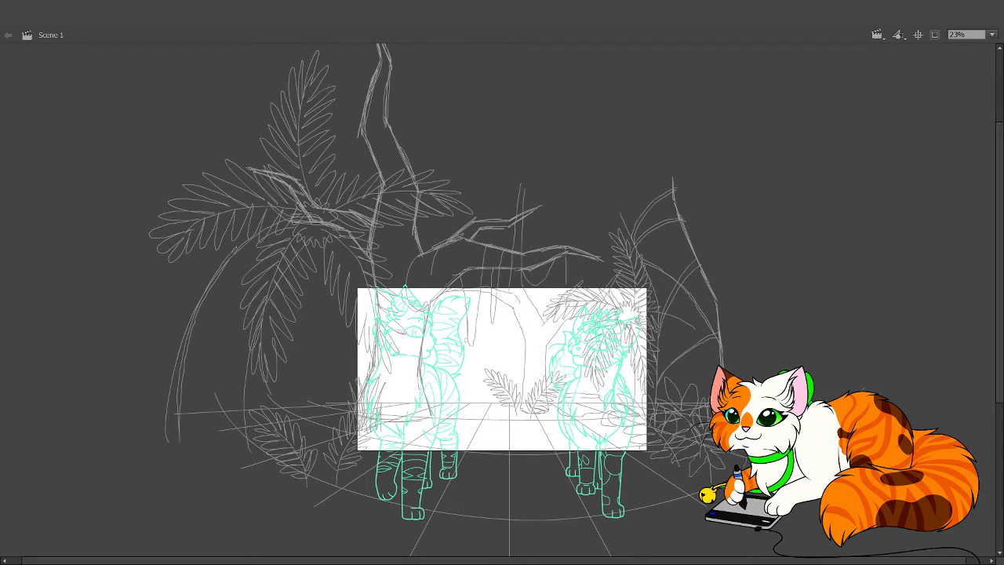
# Sketch a small fern at the leaning trunk's base and leafy plants beside the stage's left edge.
pyautogui.moveTo(767, 377); pyautogui.dragTo(768, 320)
pyautogui.hotkey('ctrl', 'z')
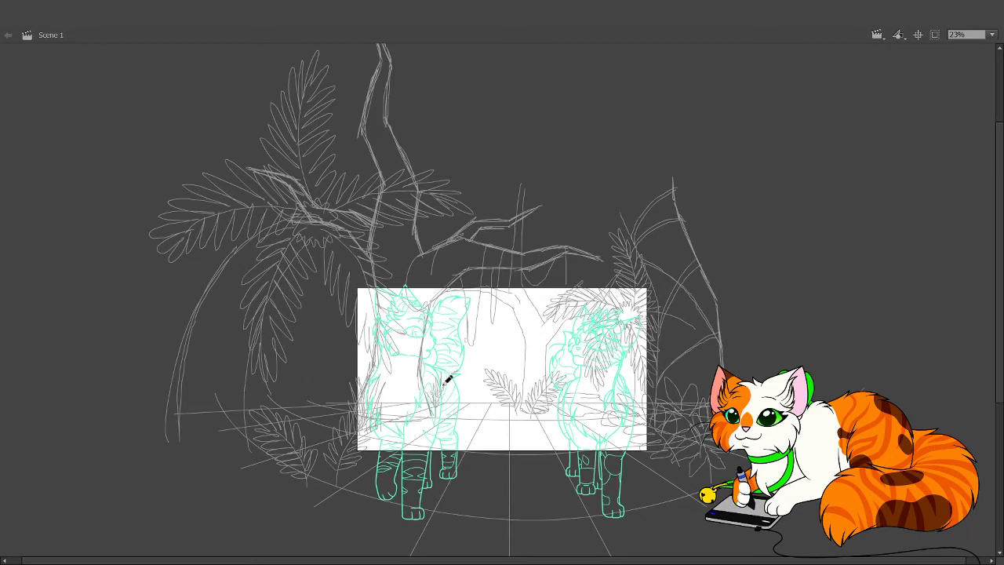
pyautogui.moveTo(458, 366)
pyautogui.mouseDown()
pyautogui.moveTo(441, 409)
pyautogui.moveTo(462, 416)
pyautogui.moveTo(440, 407)
pyautogui.mouseUp()
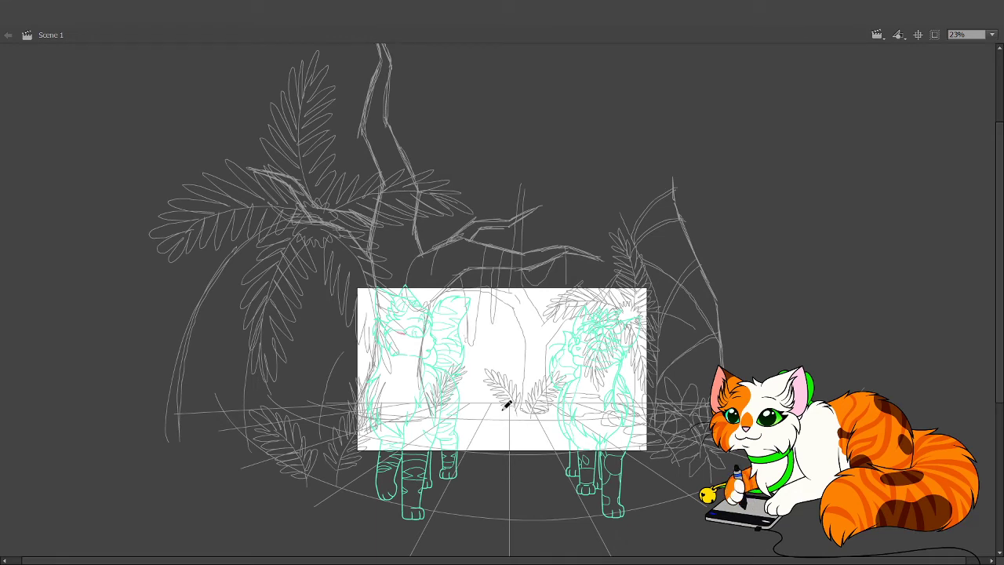
pyautogui.scroll(-1, 522, 441)
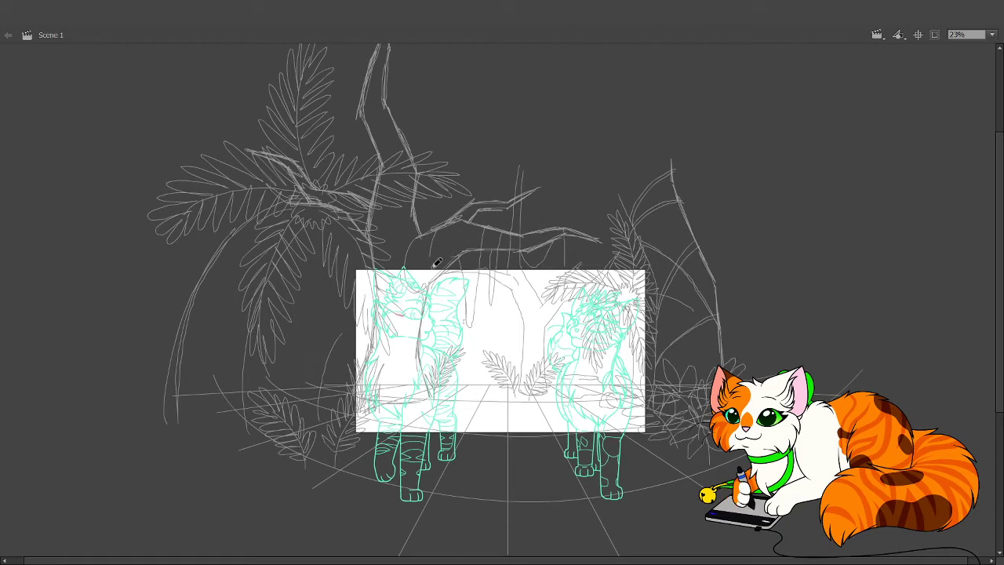
pyautogui.moveTo(342, 306)
pyautogui.mouseDown()
pyautogui.moveTo(345, 332)
pyautogui.moveTo(320, 332)
pyautogui.moveTo(344, 329)
pyautogui.moveTo(337, 347)
pyautogui.mouseUp()
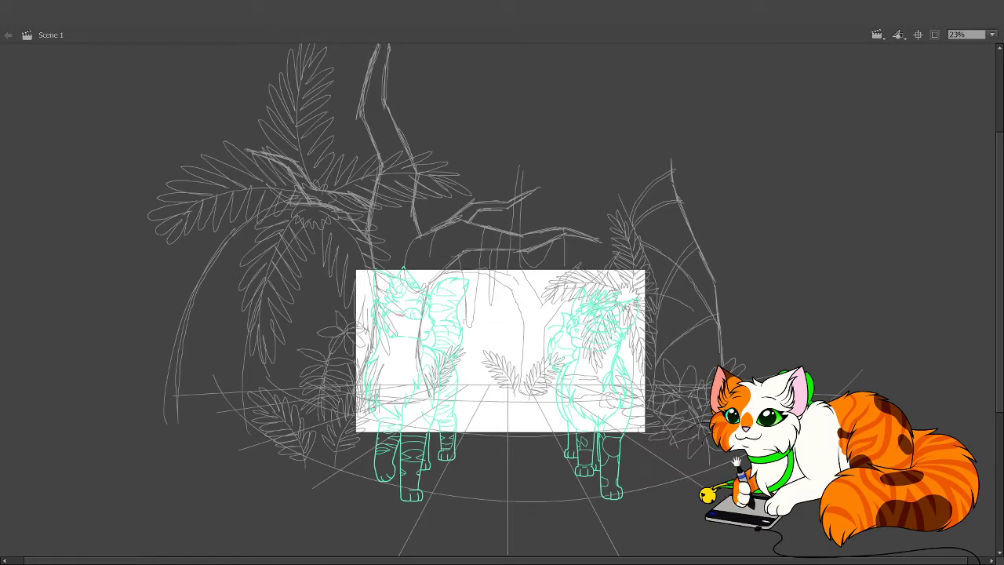
pyautogui.moveTo(372, 416); pyautogui.dragTo(357, 397)
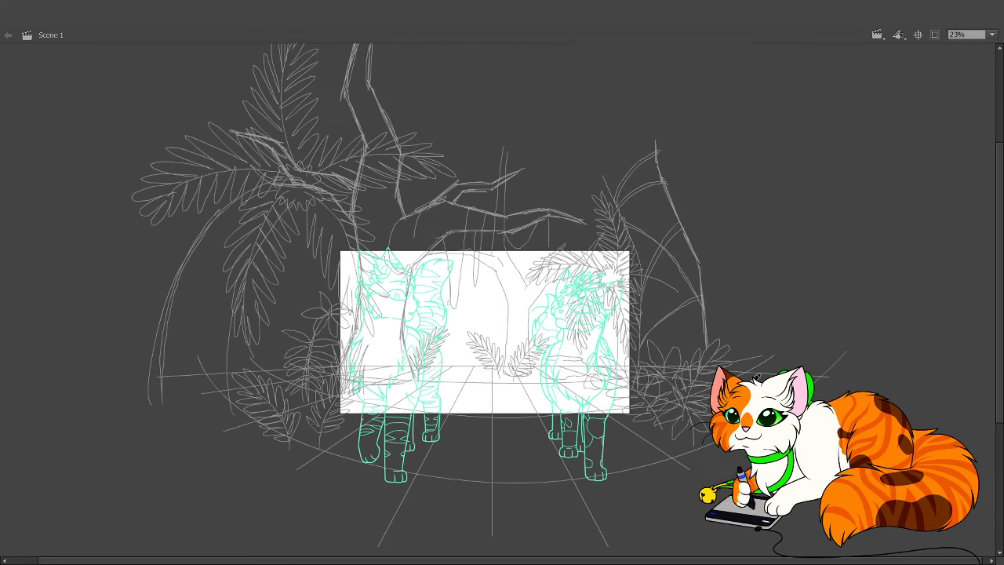
# Sketch a large pointed leaf right of the stage with a curved midrib, wide outline and side notches.
pyautogui.moveTo(750, 379); pyautogui.dragTo(811, 308)
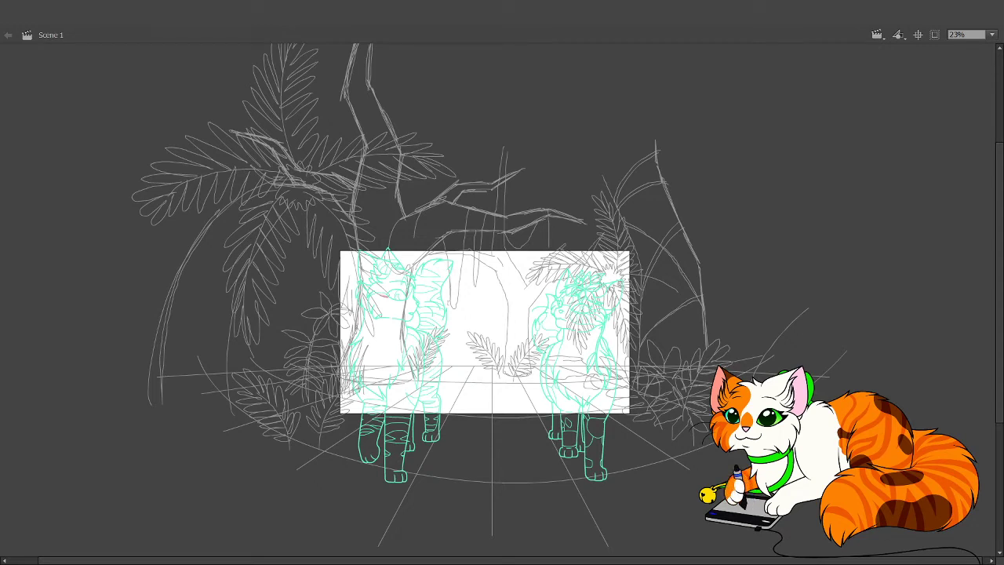
pyautogui.hotkey('ctrl', 'z')
pyautogui.moveTo(749, 375)
pyautogui.mouseDown()
pyautogui.moveTo(769, 319)
pyautogui.moveTo(833, 258)
pyautogui.mouseUp()
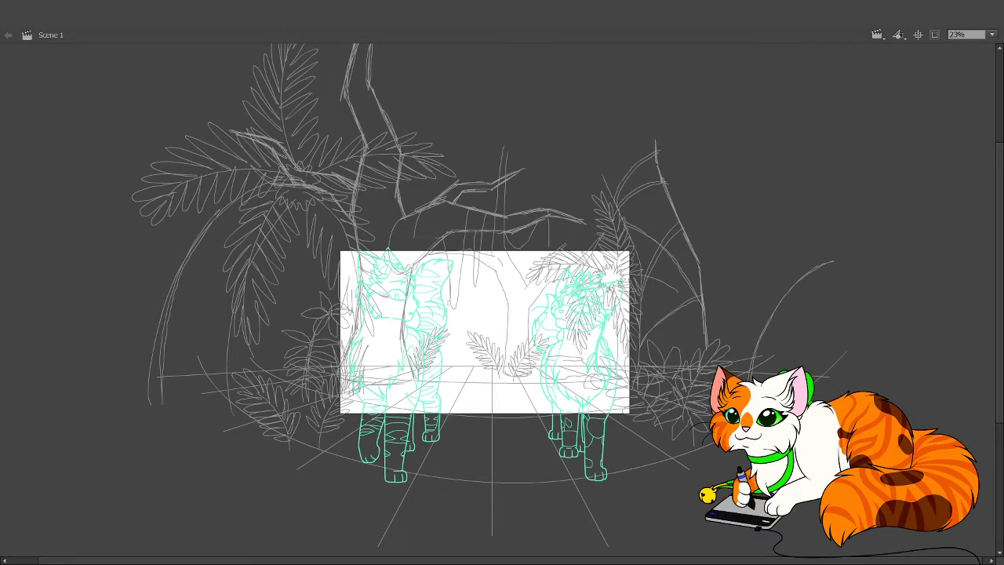
pyautogui.moveTo(717, 336)
pyautogui.mouseDown()
pyautogui.moveTo(717, 287)
pyautogui.moveTo(753, 251)
pyautogui.moveTo(844, 242)
pyautogui.mouseUp()
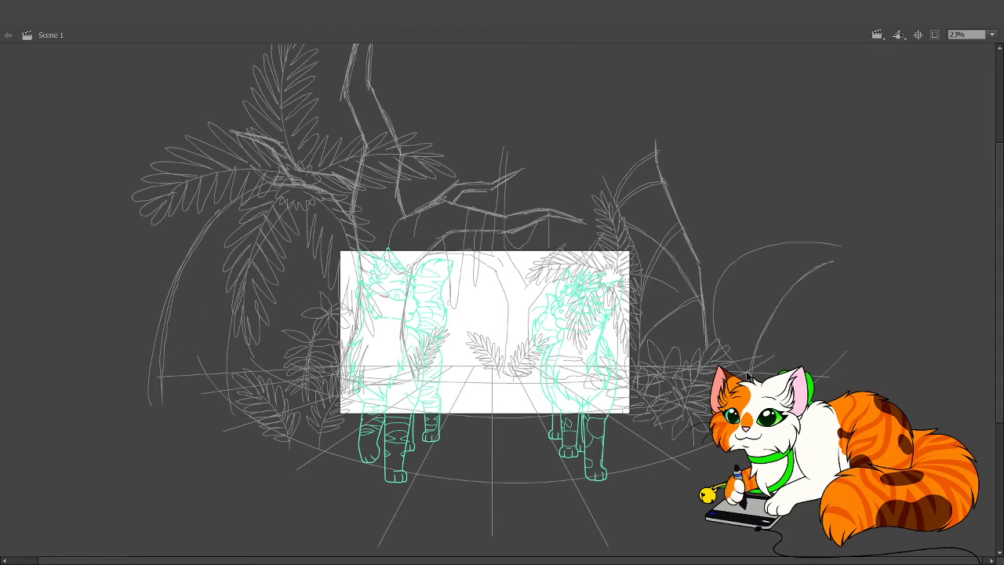
pyautogui.hotkey('ctrl', 'z')
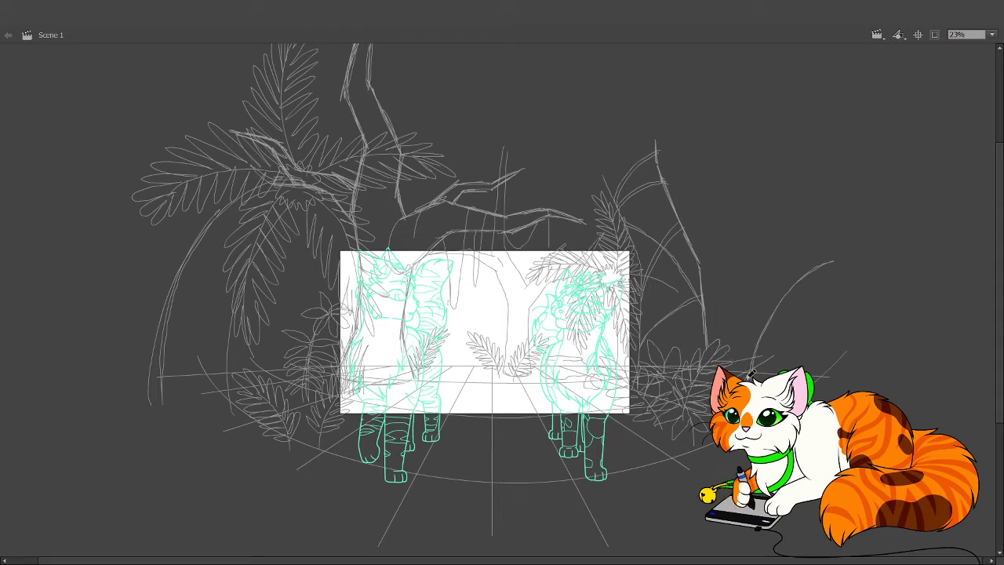
pyautogui.moveTo(740, 301)
pyautogui.mouseDown()
pyautogui.moveTo(813, 253)
pyautogui.moveTo(858, 258)
pyautogui.moveTo(838, 280)
pyautogui.moveTo(837, 324)
pyautogui.moveTo(814, 369)
pyautogui.mouseUp()
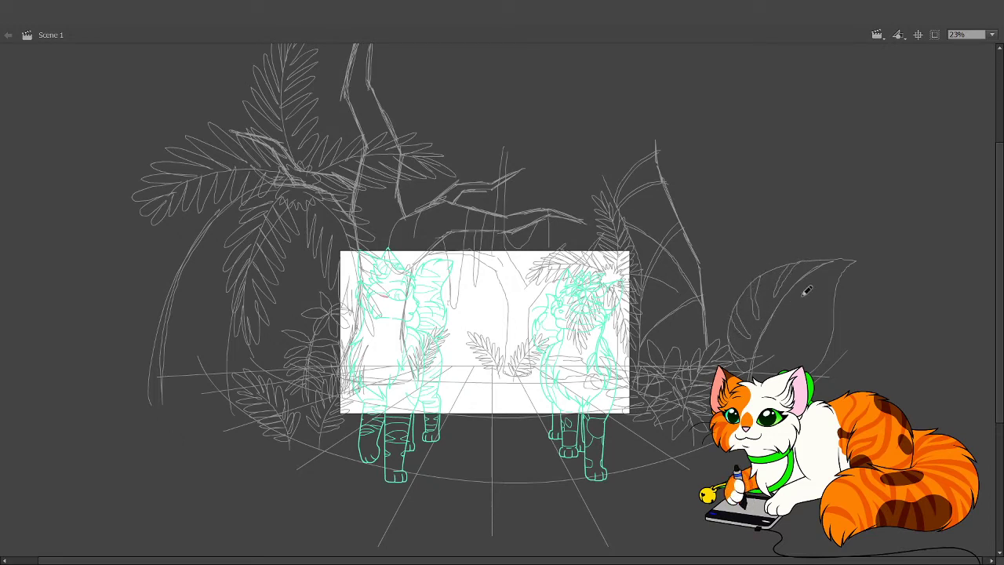
pyautogui.moveTo(823, 287)
pyautogui.mouseDown()
pyautogui.moveTo(801, 305)
pyautogui.moveTo(838, 301)
pyautogui.moveTo(837, 317)
pyautogui.moveTo(790, 331)
pyautogui.moveTo(836, 342)
pyautogui.moveTo(777, 346)
pyautogui.moveTo(825, 367)
pyautogui.moveTo(776, 357)
pyautogui.mouseUp()
pyautogui.moveTo(863, 263); pyautogui.dragTo(882, 294)
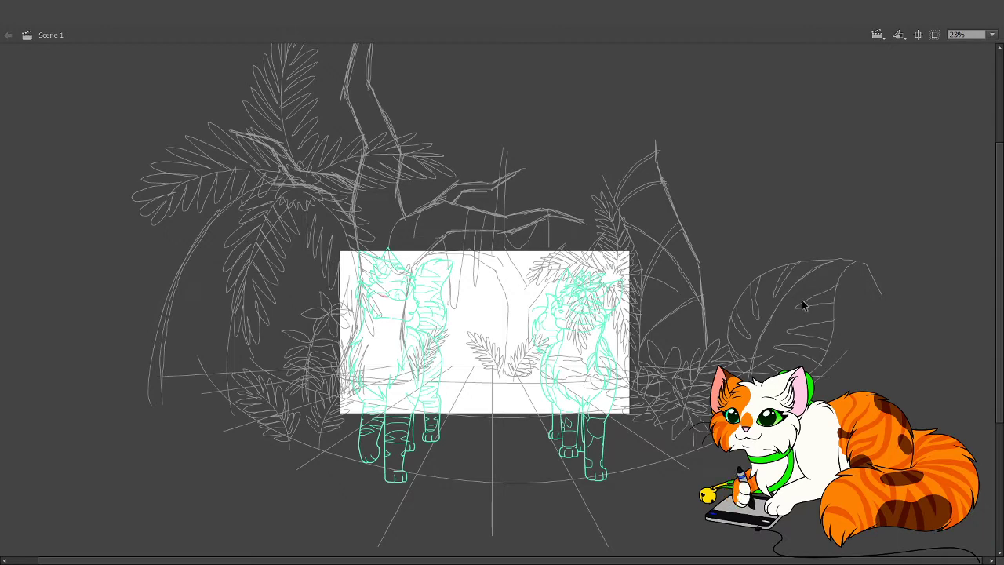
pyautogui.hotkey('ctrl', 'z')
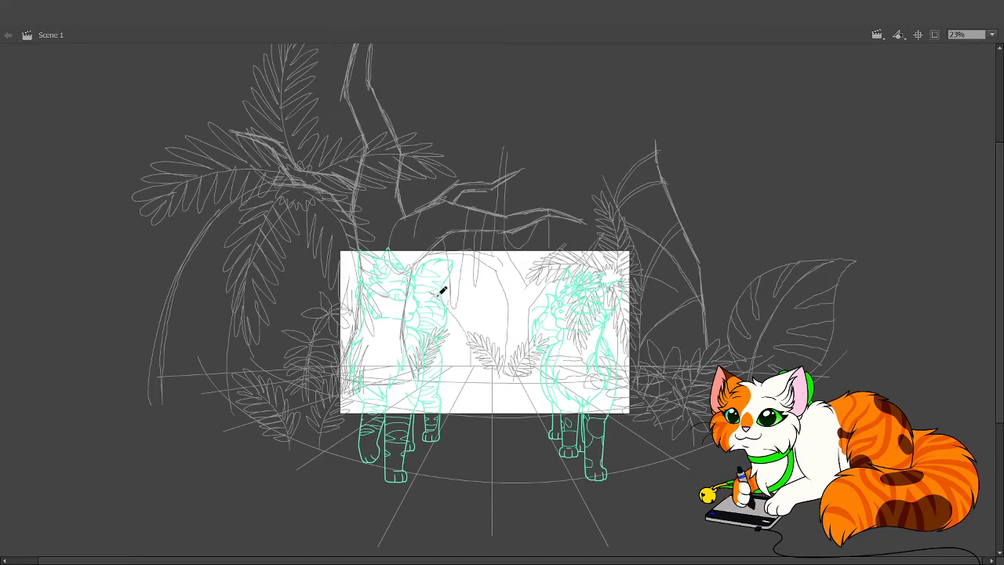
# Sketch a small forked tree in the background between the left cat and the central tree.
pyautogui.click(472, 360)
pyautogui.press('Delete')
pyautogui.hotkey('shift', 'y')
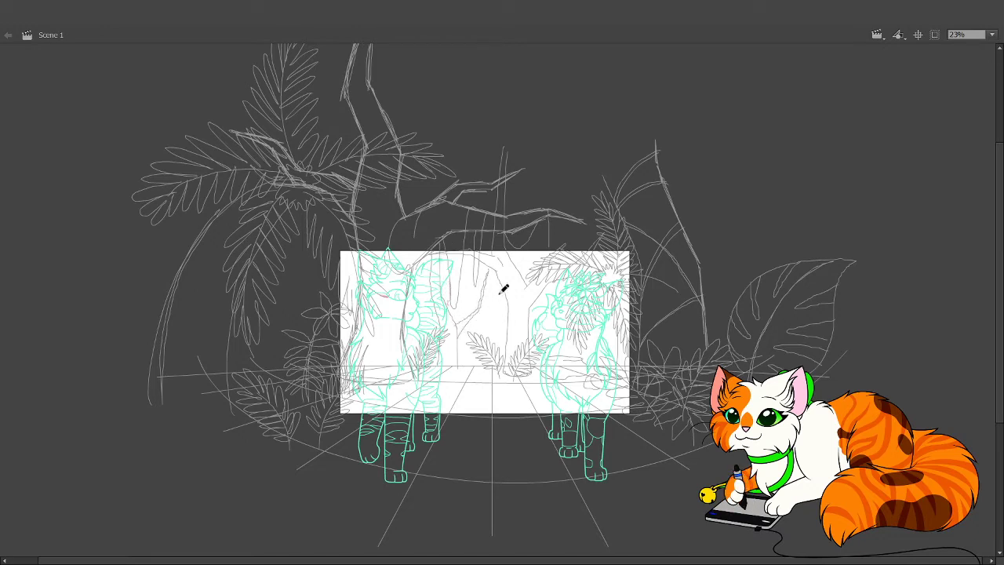
pyautogui.press('v')
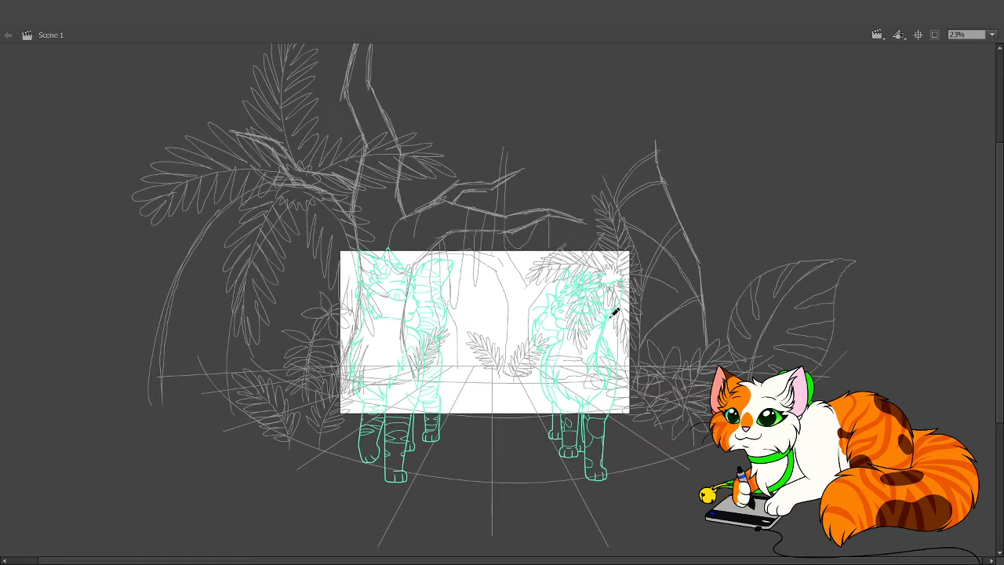
pyautogui.press('b')
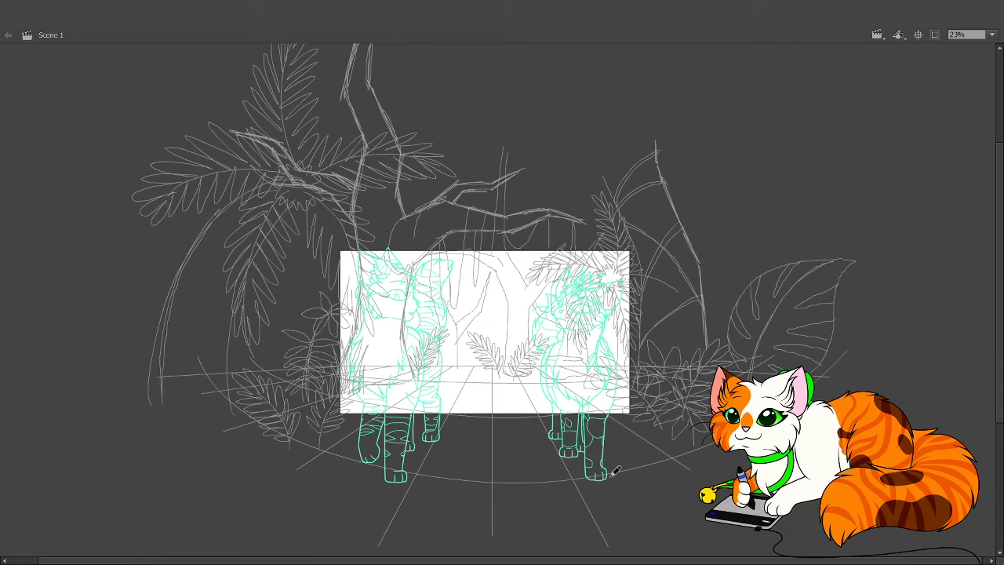
# Sketch a tall bare tree with a crooked trunk and a side branch between the right vine-wrapped trunk and the large leaf.
pyautogui.scroll(2, 726, 314)
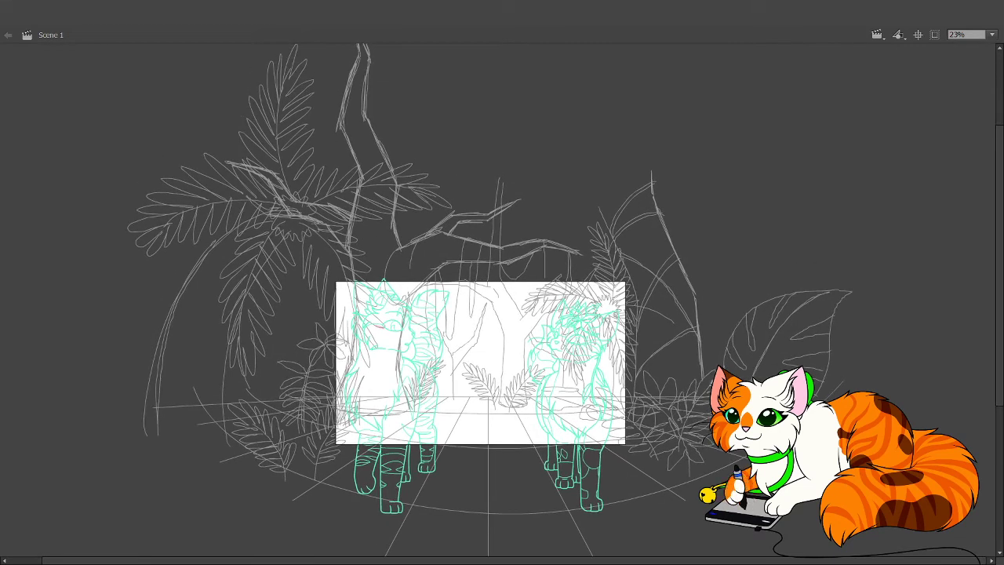
pyautogui.moveTo(716, 368)
pyautogui.mouseDown()
pyautogui.moveTo(728, 289)
pyautogui.moveTo(713, 248)
pyautogui.moveTo(726, 284)
pyautogui.moveTo(713, 235)
pyautogui.moveTo(723, 170)
pyautogui.moveTo(713, 227)
pyautogui.moveTo(727, 203)
pyautogui.moveTo(725, 228)
pyautogui.moveTo(757, 305)
pyautogui.mouseUp()
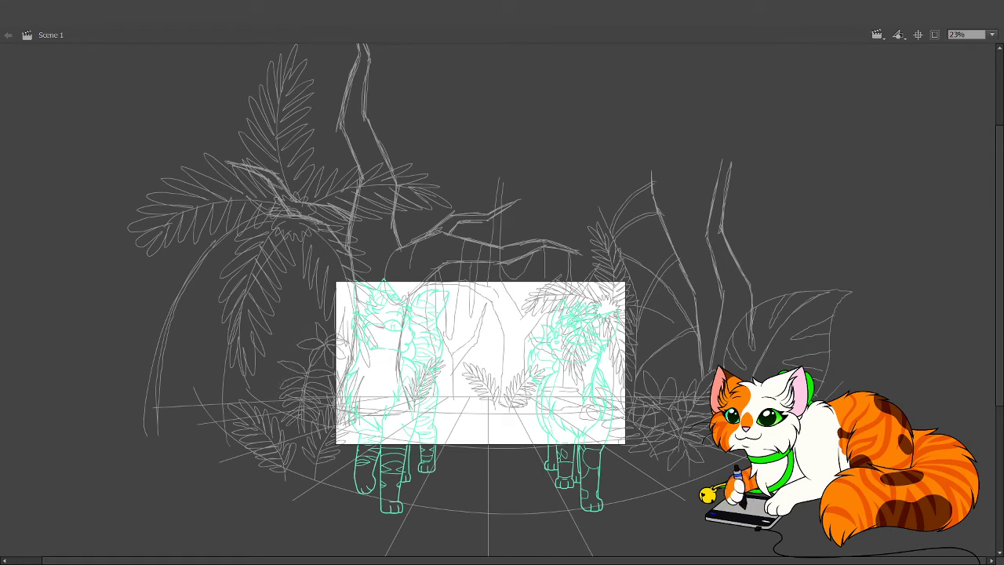
pyautogui.moveTo(744, 273)
pyautogui.mouseDown()
pyautogui.moveTo(798, 193)
pyautogui.moveTo(756, 287)
pyautogui.moveTo(779, 258)
pyautogui.moveTo(757, 287)
pyautogui.moveTo(776, 316)
pyautogui.moveTo(780, 290)
pyautogui.moveTo(754, 296)
pyautogui.mouseUp()
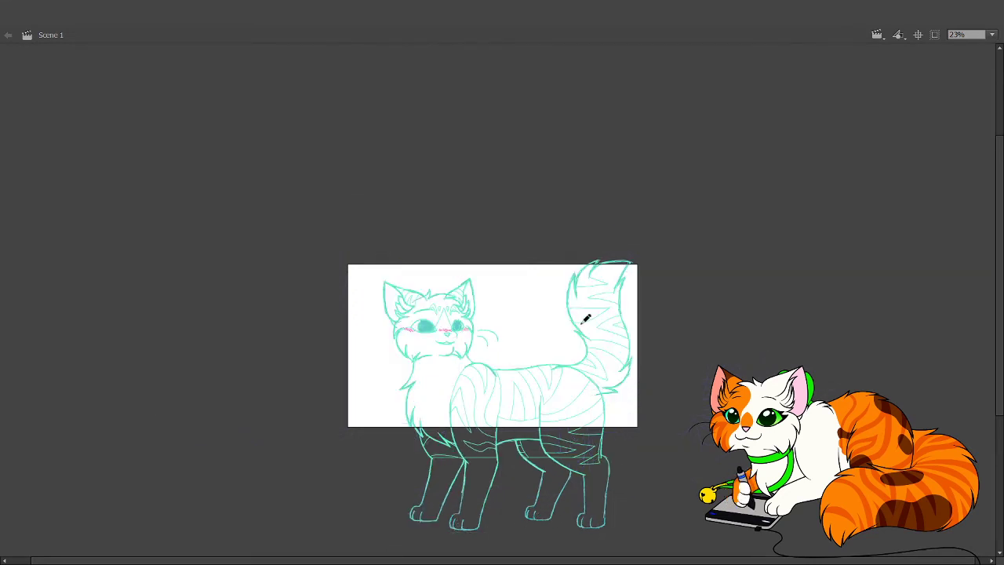
# Draw short horizontal ground lines under all four paws of the standing striped cat.
pyautogui.moveTo(408, 522)
pyautogui.mouseDown()
pyautogui.moveTo(482, 530)
pyautogui.moveTo(411, 520)
pyautogui.moveTo(442, 524)
pyautogui.mouseUp()
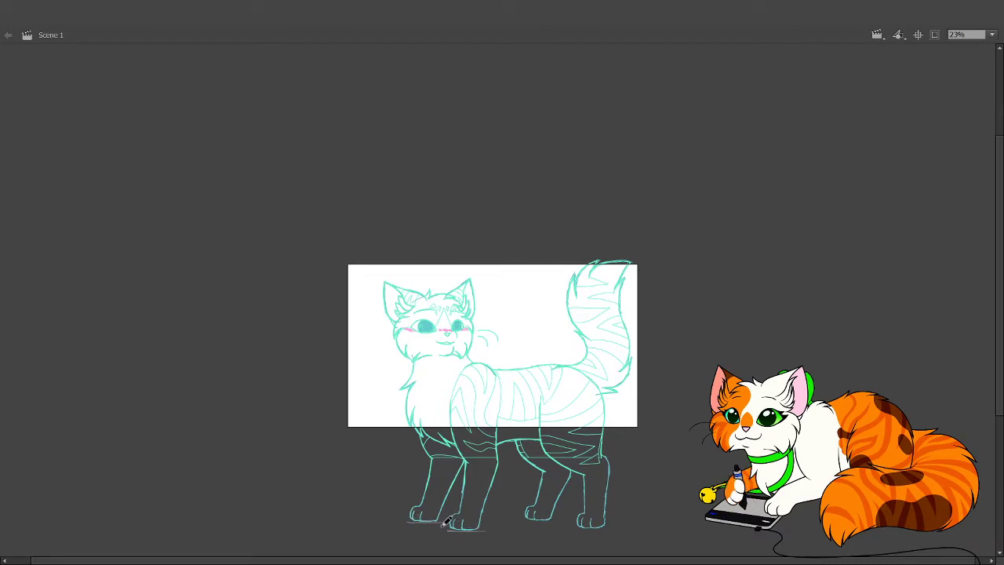
pyautogui.moveTo(523, 519); pyautogui.dragTo(562, 520)
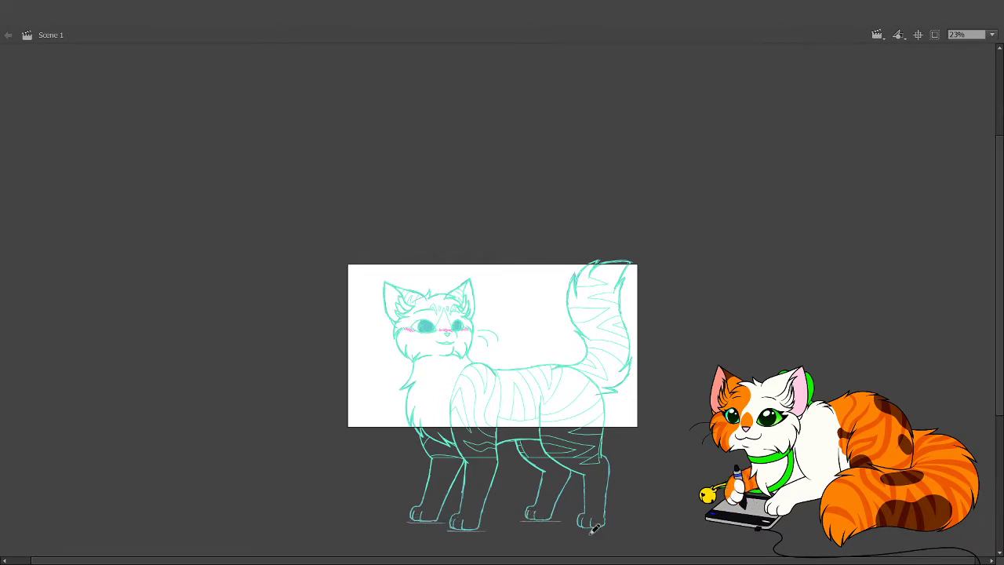
pyautogui.moveTo(572, 531); pyautogui.dragTo(612, 531)
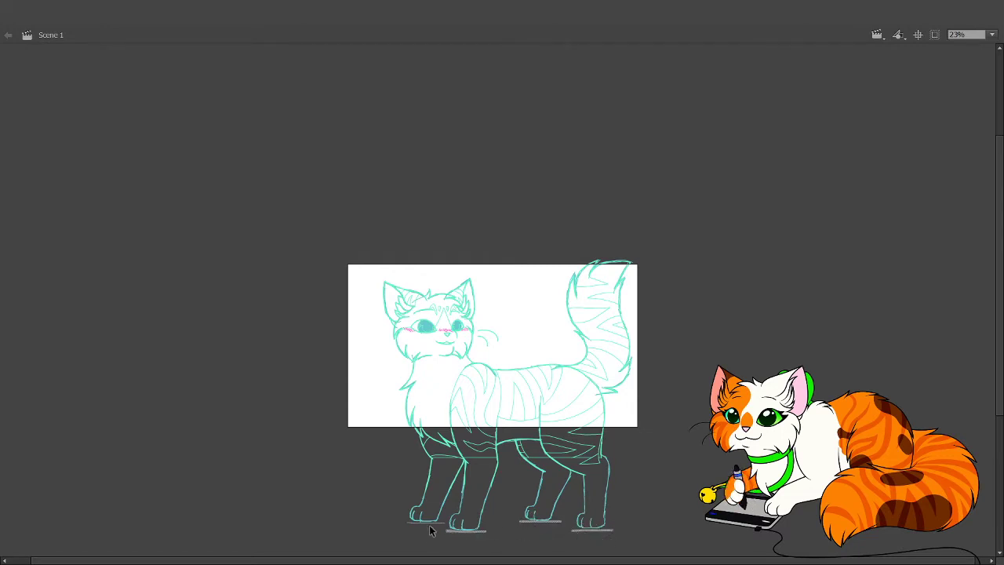
pyautogui.moveTo(408, 522); pyautogui.dragTo(446, 522)
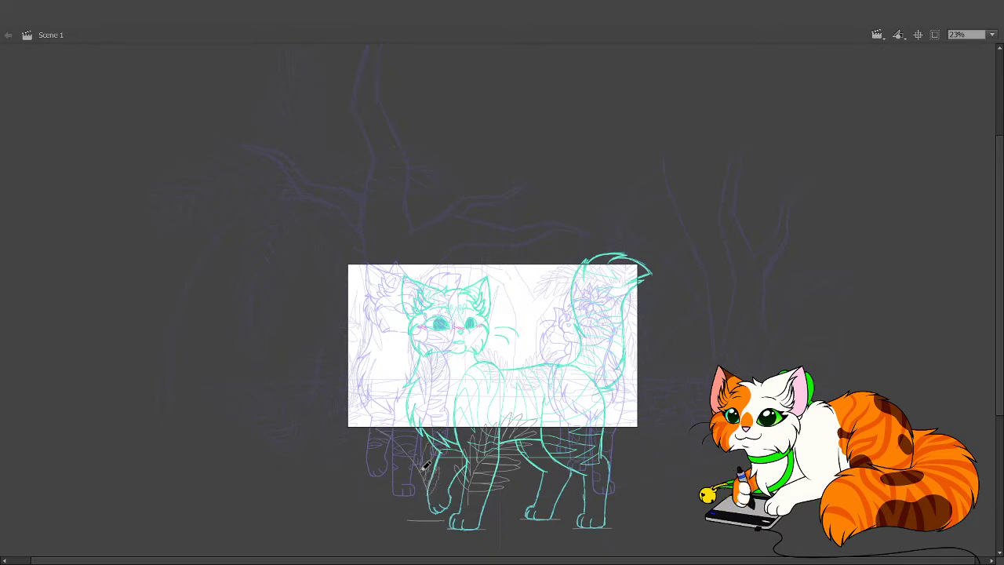
# Sketch a fern frond arching left by the cat's front legs and draw a horizontal ground line along the stage's bottom edge.
pyautogui.moveTo(388, 409)
pyautogui.mouseDown()
pyautogui.moveTo(360, 398)
pyautogui.moveTo(357, 417)
pyautogui.moveTo(340, 415)
pyautogui.moveTo(378, 432)
pyautogui.moveTo(362, 445)
pyautogui.moveTo(407, 455)
pyautogui.moveTo(389, 473)
pyautogui.moveTo(424, 480)
pyautogui.moveTo(407, 493)
pyautogui.moveTo(449, 490)
pyautogui.mouseUp()
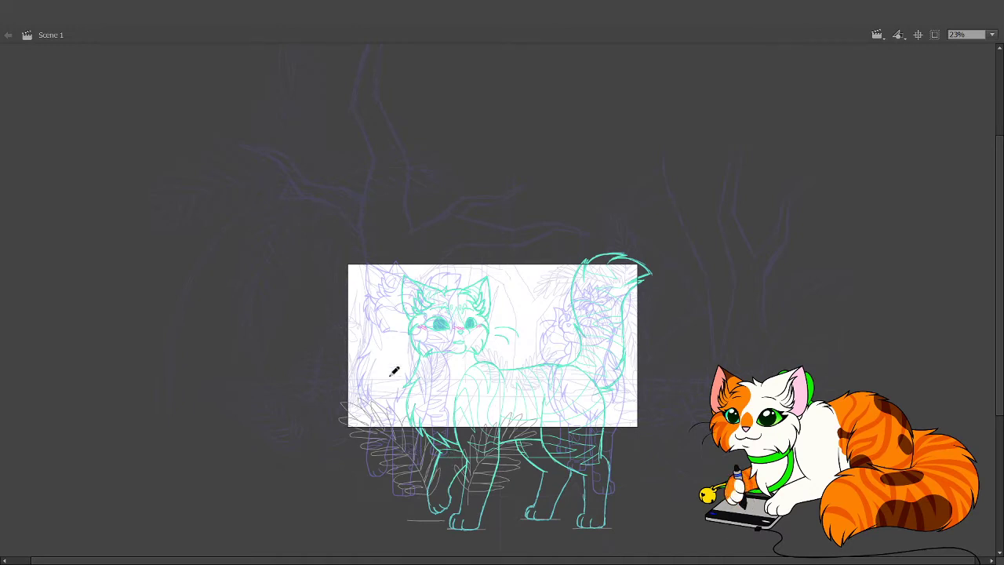
pyautogui.moveTo(311, 432); pyautogui.dragTo(705, 432)
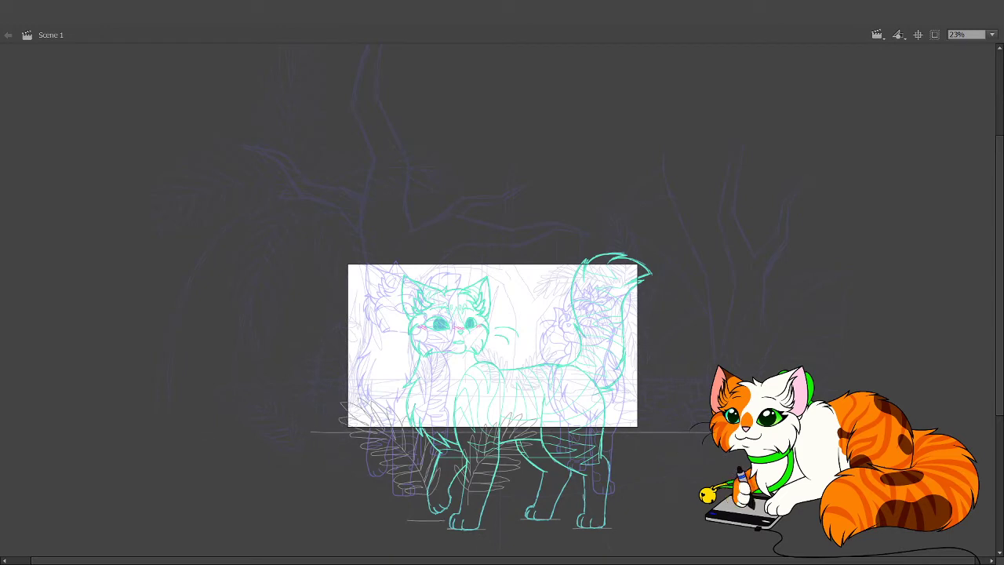
pyautogui.hotkey('ctrl', 'z')
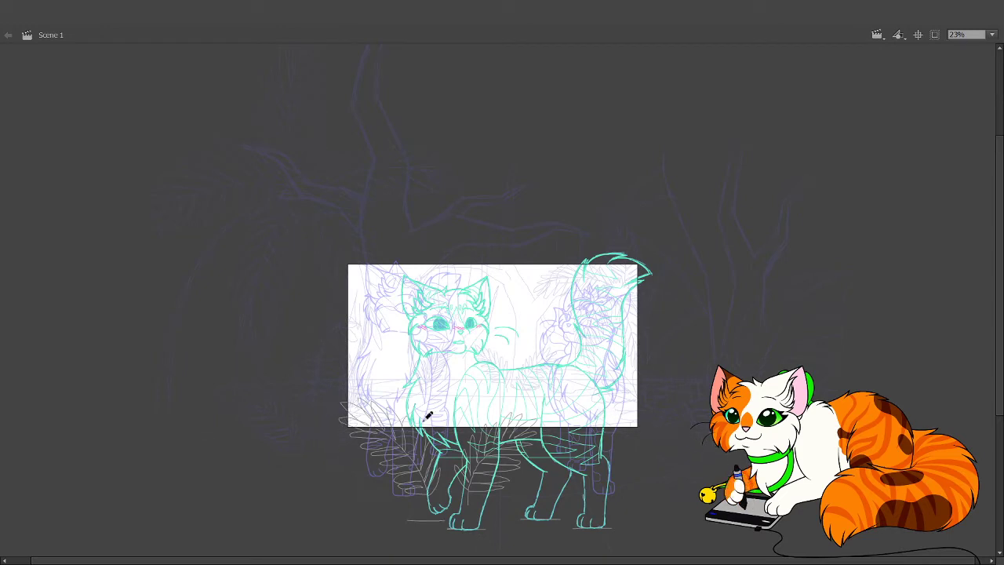
pyautogui.moveTo(297, 428); pyautogui.dragTo(702, 429)
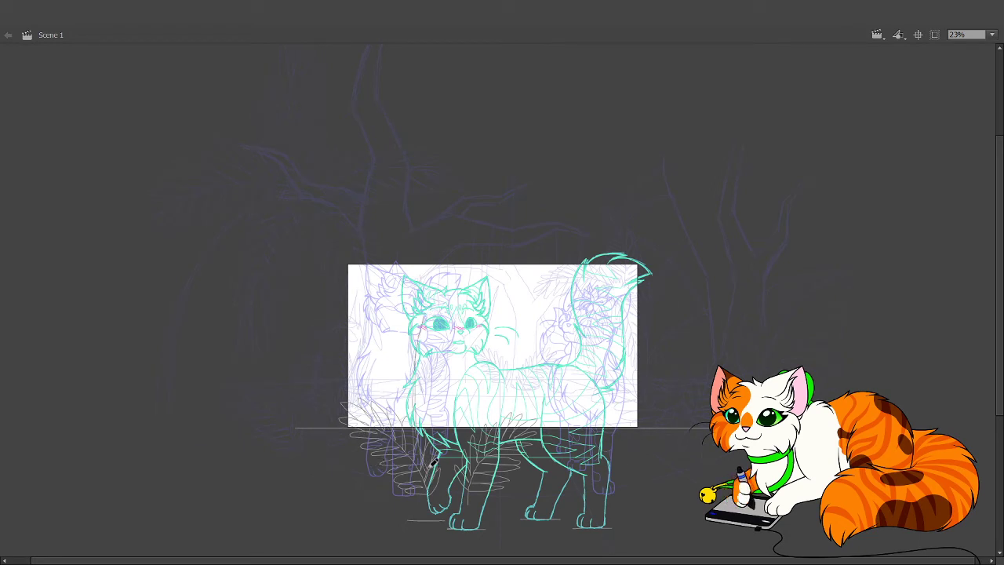
pyautogui.moveTo(412, 375); pyautogui.dragTo(448, 246)
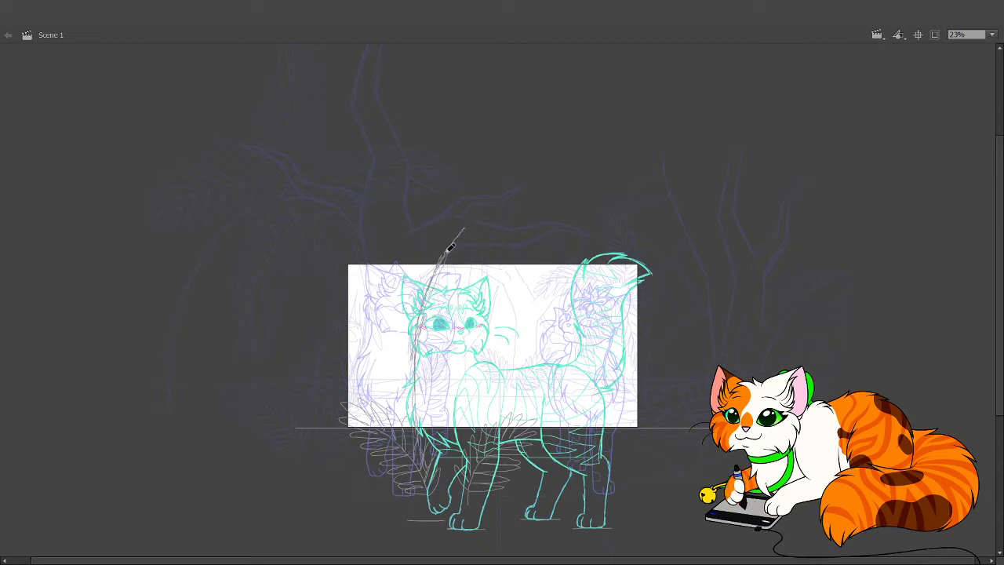
pyautogui.moveTo(362, 479)
pyautogui.mouseDown()
pyautogui.moveTo(374, 353)
pyautogui.moveTo(415, 277)
pyautogui.moveTo(380, 368)
pyautogui.mouseUp()
pyautogui.moveTo(364, 471)
pyautogui.mouseDown()
pyautogui.moveTo(374, 351)
pyautogui.moveTo(357, 473)
pyautogui.moveTo(397, 292)
pyautogui.moveTo(361, 406)
pyautogui.moveTo(411, 237)
pyautogui.mouseUp()
pyautogui.hotkey('ctrl', 'z')
pyautogui.hotkey('ctrl', 'z')
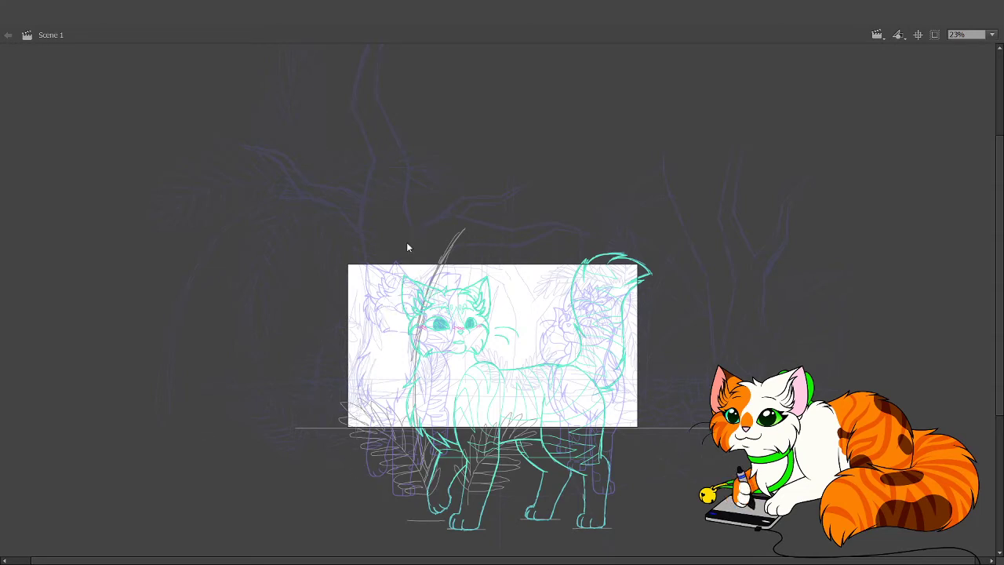
pyautogui.hotkey('ctrl', 'z')
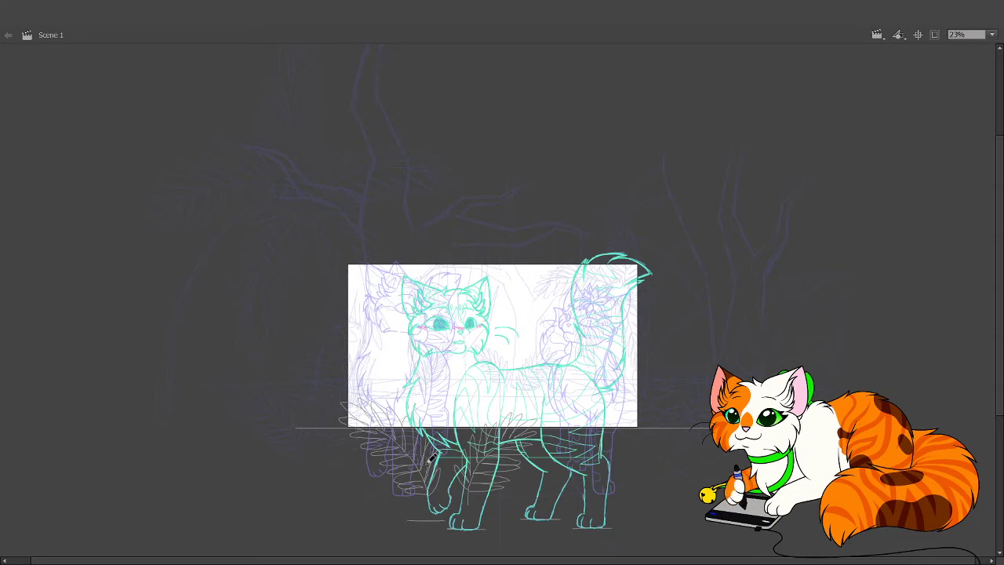
# Sketch a tall leaning palm trunk with two curved sides behind the standing striped cat and top it with a spiky round crown.
pyautogui.moveTo(420, 331)
pyautogui.mouseDown()
pyautogui.moveTo(442, 221)
pyautogui.moveTo(427, 273)
pyautogui.moveTo(464, 183)
pyautogui.moveTo(456, 196)
pyautogui.moveTo(480, 172)
pyautogui.mouseUp()
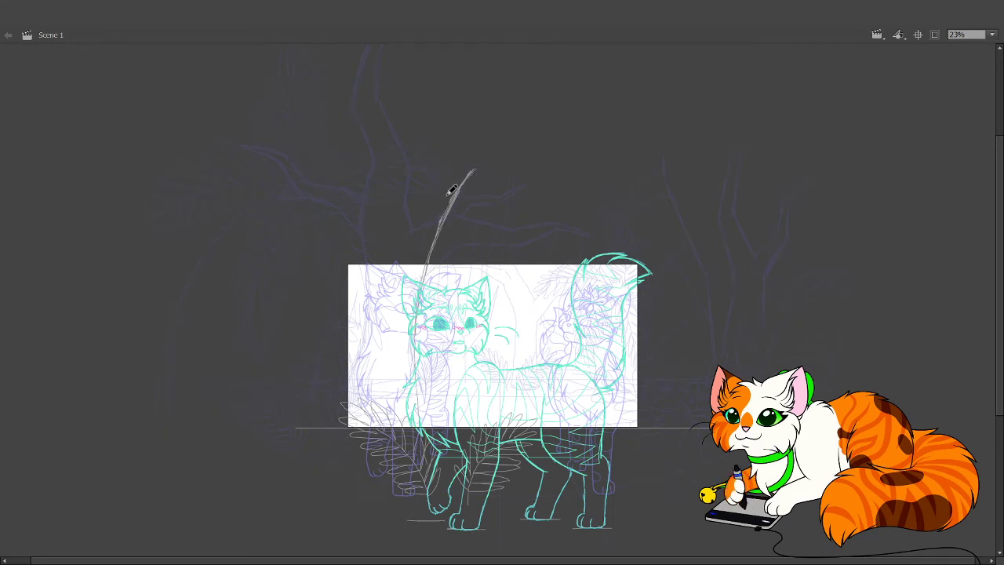
pyautogui.moveTo(365, 260)
pyautogui.mouseDown()
pyautogui.moveTo(422, 164)
pyautogui.moveTo(358, 258)
pyautogui.moveTo(330, 403)
pyautogui.moveTo(332, 358)
pyautogui.moveTo(331, 440)
pyautogui.mouseUp()
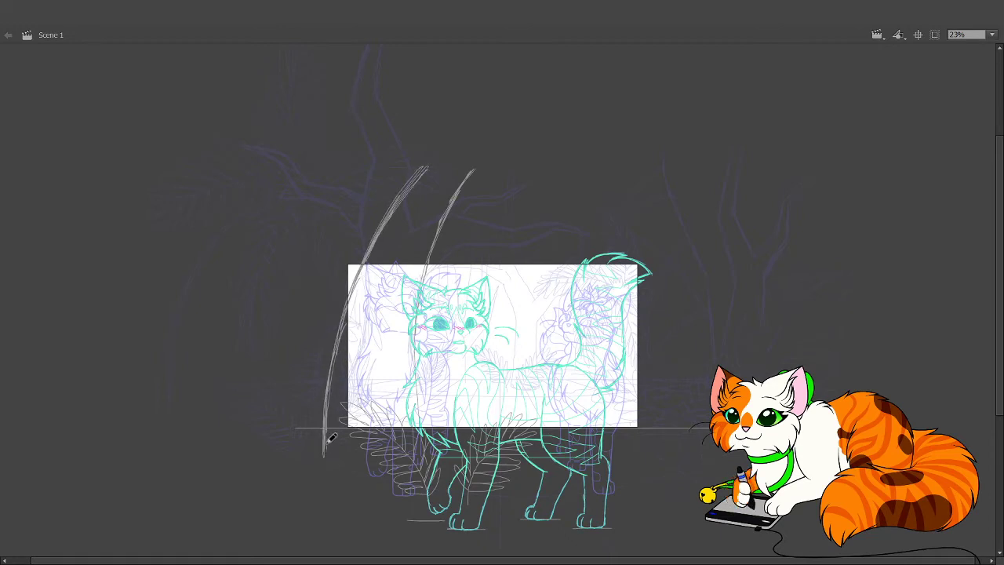
pyautogui.scroll(1, 518, 392)
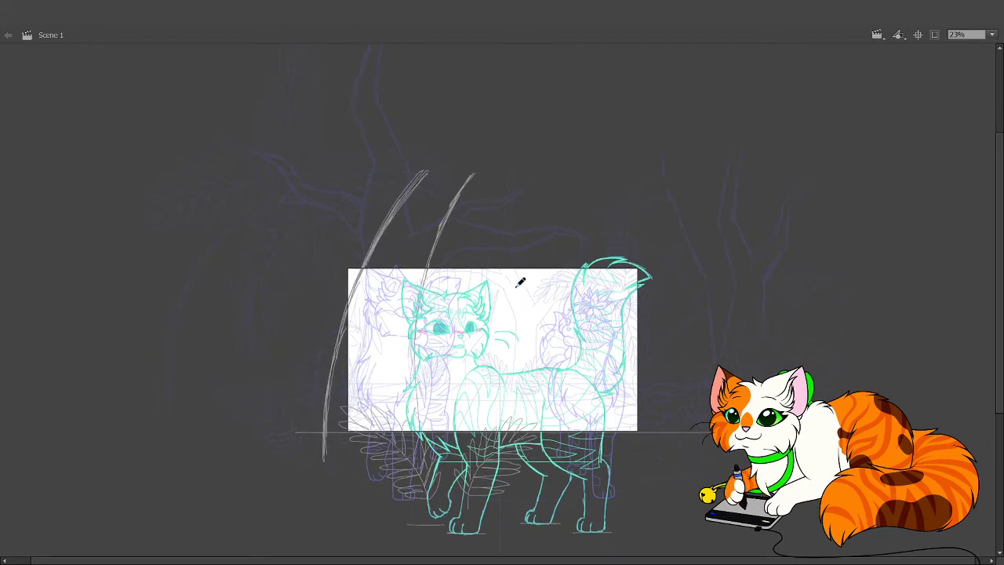
pyautogui.moveTo(550, 372); pyautogui.dragTo(560, 408)
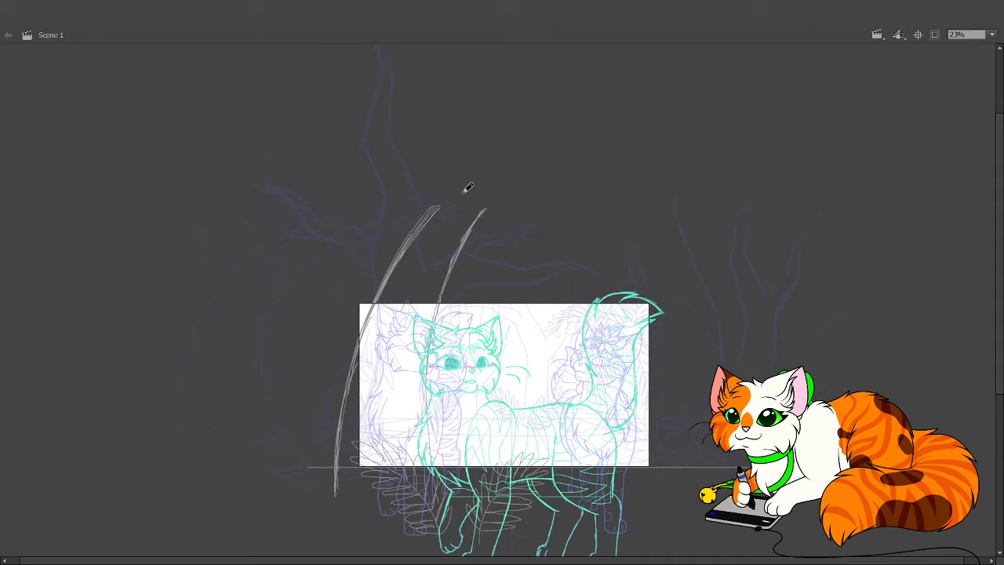
pyautogui.moveTo(441, 202)
pyautogui.mouseDown()
pyautogui.moveTo(442, 189)
pyautogui.moveTo(471, 165)
pyautogui.moveTo(496, 178)
pyautogui.moveTo(480, 217)
pyautogui.moveTo(460, 222)
pyautogui.moveTo(446, 206)
pyautogui.moveTo(456, 188)
pyautogui.mouseUp()
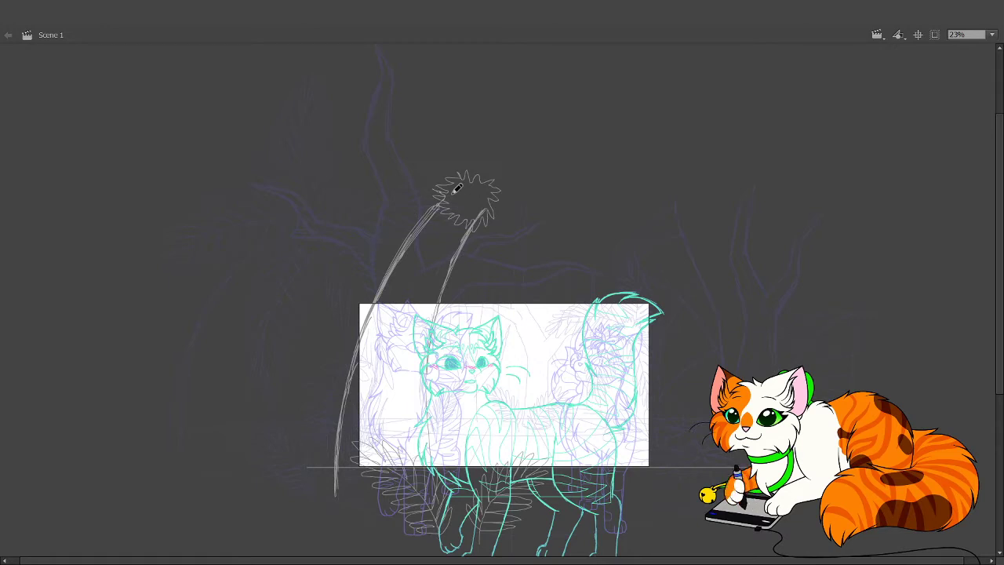
# Sketch a palm frond drooping from the crown's right side toward the cat's tail, with long leaflets along both sides.
pyautogui.scroll(-1, 532, 250)
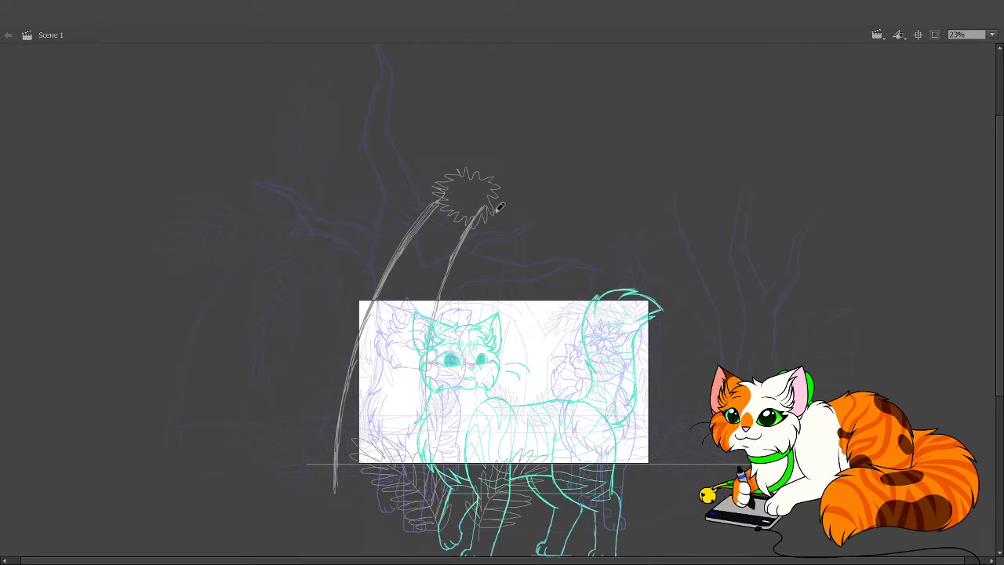
pyautogui.moveTo(491, 208)
pyautogui.mouseDown()
pyautogui.moveTo(530, 226)
pyautogui.moveTo(562, 266)
pyautogui.moveTo(579, 329)
pyautogui.mouseUp()
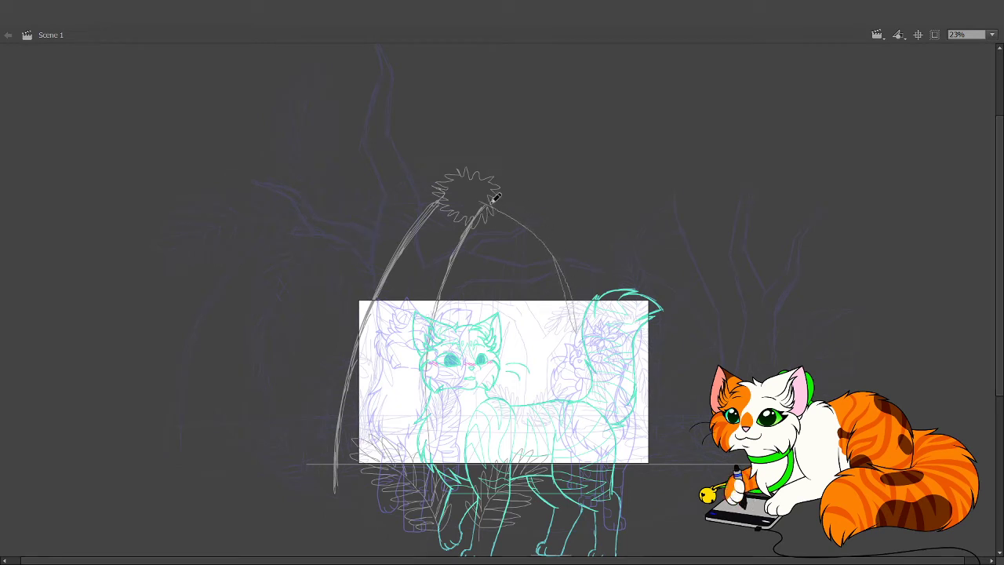
pyautogui.moveTo(492, 198)
pyautogui.mouseDown()
pyautogui.moveTo(567, 220)
pyautogui.moveTo(528, 218)
pyautogui.moveTo(577, 235)
pyautogui.moveTo(557, 243)
pyautogui.moveTo(611, 288)
pyautogui.moveTo(563, 260)
pyautogui.moveTo(602, 315)
pyautogui.moveTo(591, 306)
pyautogui.moveTo(580, 376)
pyautogui.moveTo(575, 327)
pyautogui.moveTo(561, 371)
pyautogui.moveTo(572, 298)
pyautogui.moveTo(545, 341)
pyautogui.moveTo(539, 332)
pyautogui.moveTo(551, 246)
pyautogui.moveTo(519, 290)
pyautogui.moveTo(521, 235)
pyautogui.moveTo(510, 214)
pyautogui.moveTo(497, 255)
pyautogui.moveTo(490, 201)
pyautogui.mouseUp()
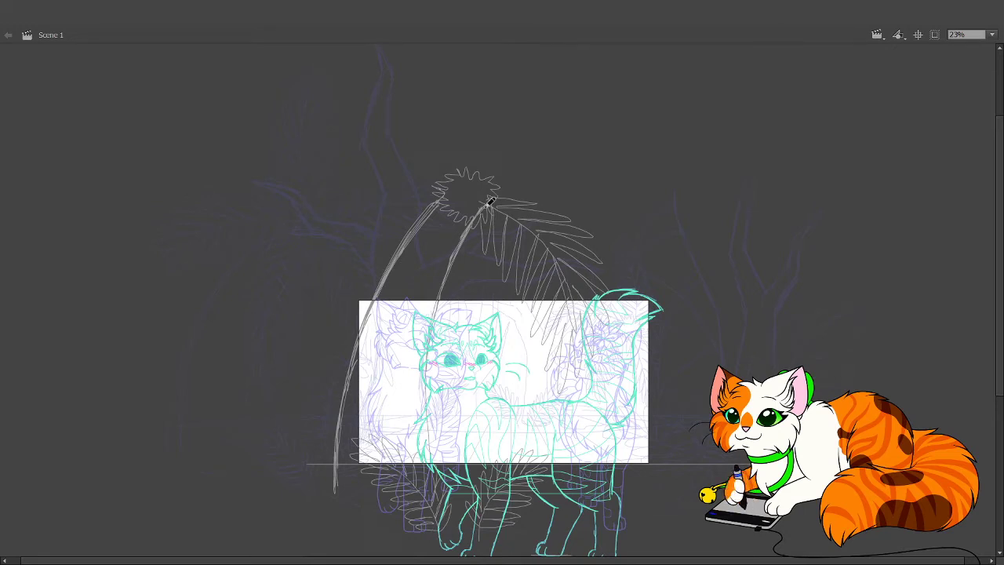
pyautogui.moveTo(464, 201)
pyautogui.mouseDown()
pyautogui.moveTo(440, 259)
pyautogui.moveTo(444, 392)
pyautogui.mouseUp()
pyautogui.hotkey('ctrl', 'z')
pyautogui.moveTo(462, 202); pyautogui.dragTo(433, 332)
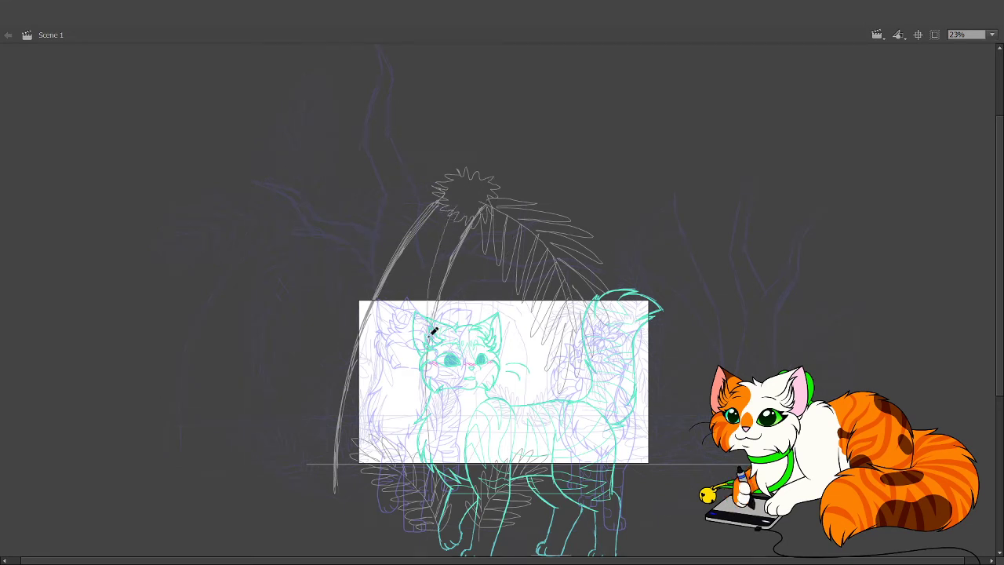
pyautogui.hotkey('ctrl', 'z')
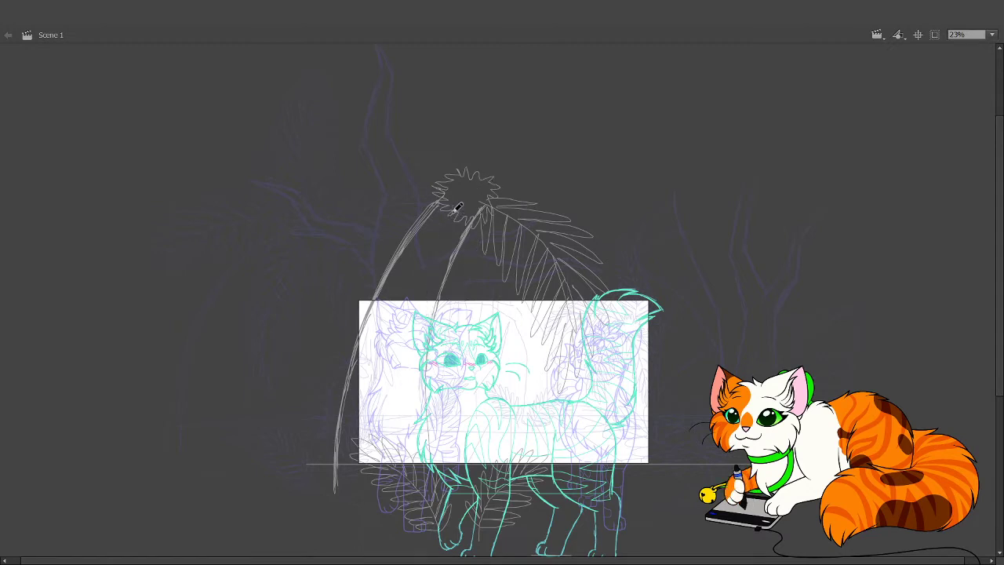
# Sketch a second palm frond hanging from beneath the crown down over the cat's face, with leaflets along both sides.
pyautogui.moveTo(461, 204); pyautogui.dragTo(434, 301)
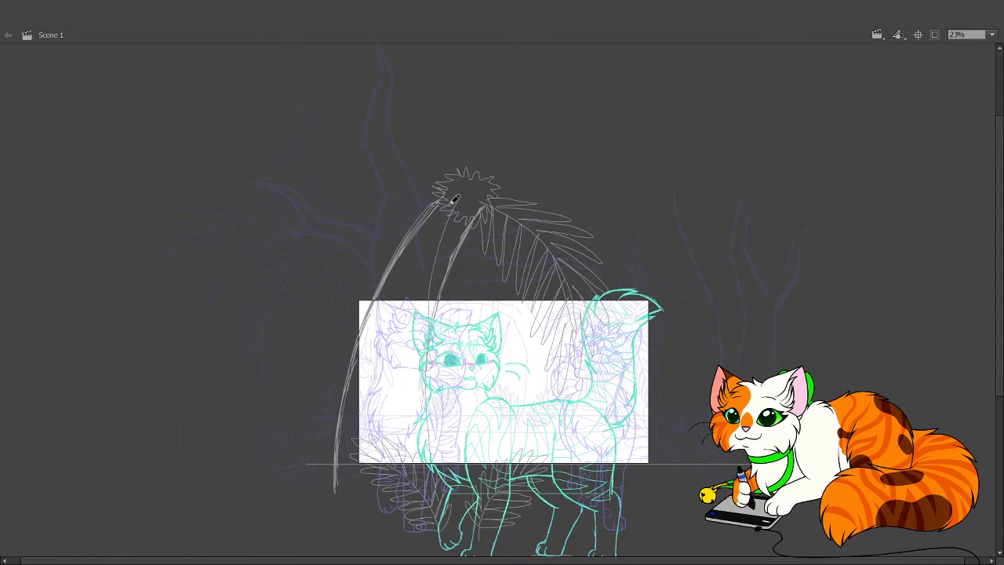
pyautogui.moveTo(455, 201)
pyautogui.mouseDown()
pyautogui.moveTo(417, 212)
pyautogui.moveTo(462, 210)
pyautogui.moveTo(394, 240)
pyautogui.moveTo(430, 230)
pyautogui.moveTo(385, 291)
pyautogui.mouseUp()
pyautogui.moveTo(416, 243); pyautogui.dragTo(416, 281)
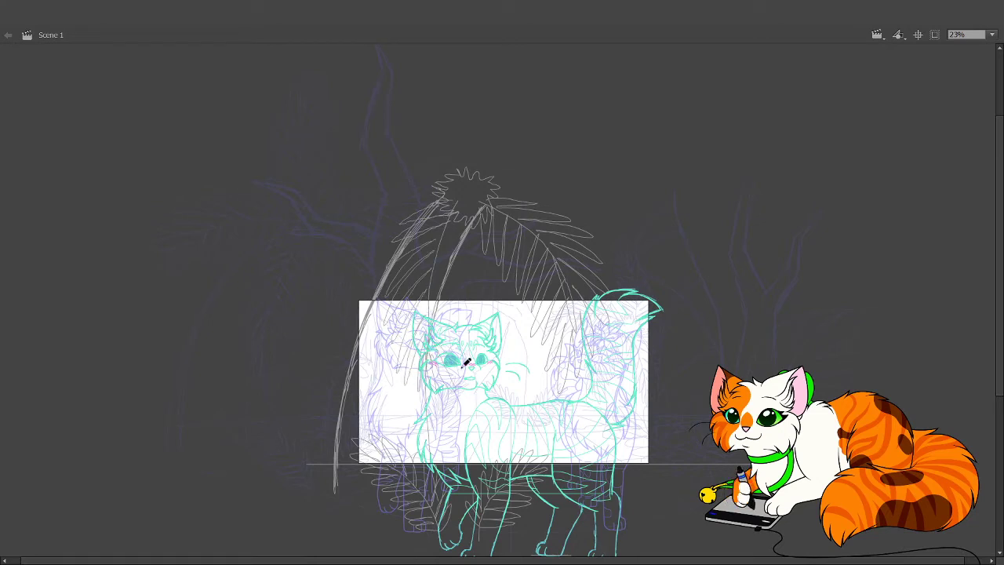
pyautogui.moveTo(451, 262)
pyautogui.mouseDown()
pyautogui.moveTo(481, 272)
pyautogui.moveTo(471, 220)
pyautogui.mouseUp()
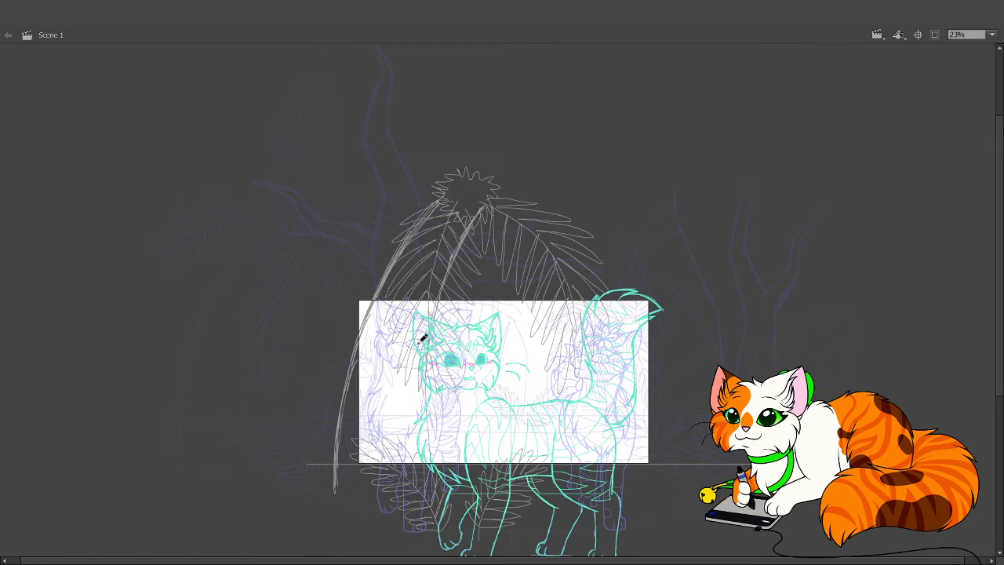
pyautogui.moveTo(419, 346); pyautogui.dragTo(408, 416)
pyautogui.moveTo(417, 370); pyautogui.dragTo(417, 420)
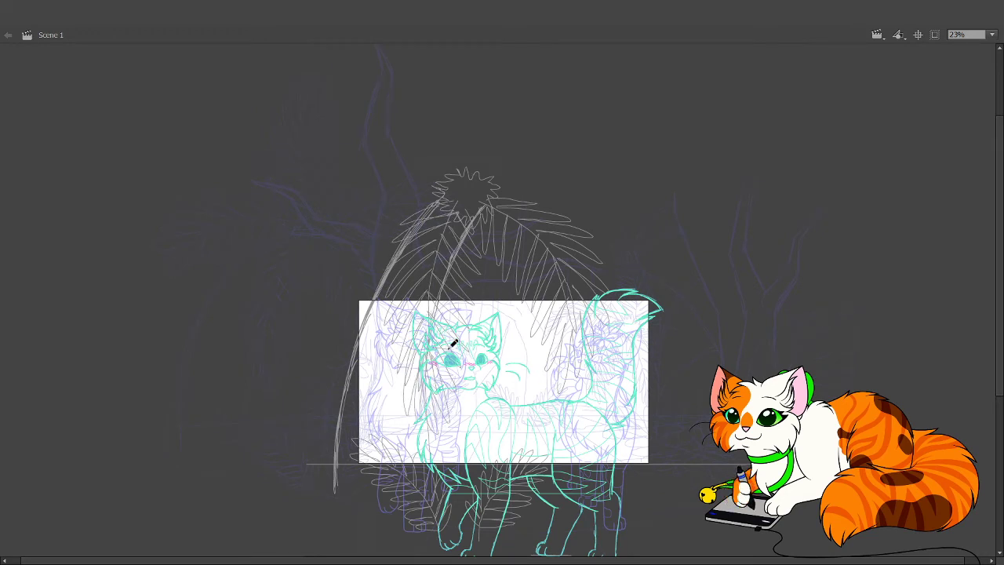
pyautogui.hotkey('ctrl', 'z')
pyautogui.hotkey('ctrl', 'z')
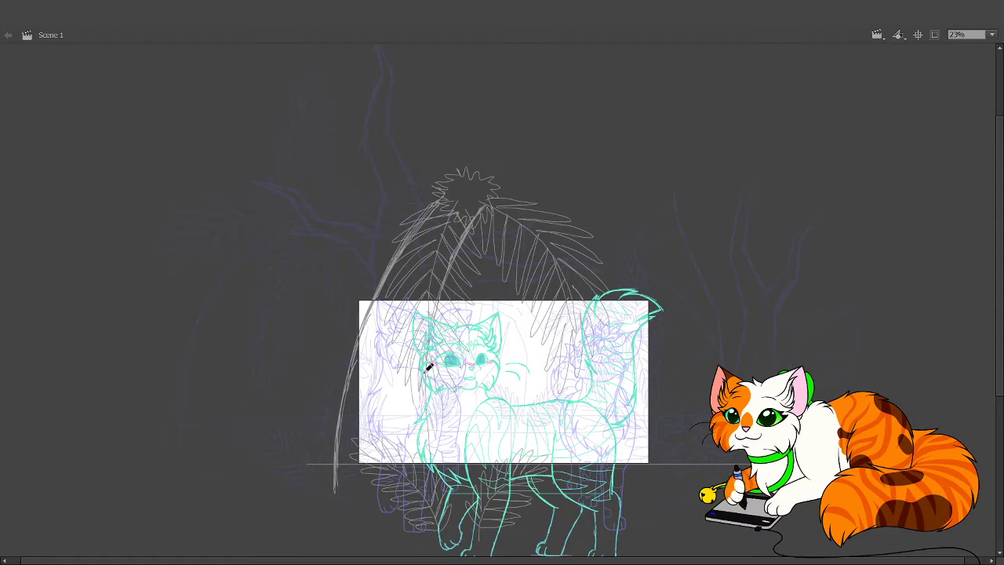
pyautogui.hotkey('ctrl', 'z')
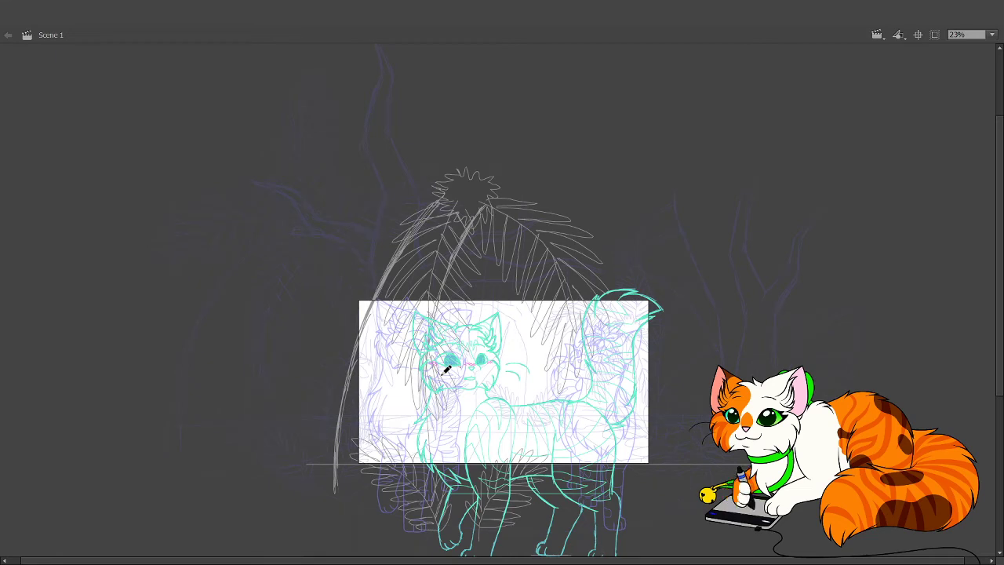
# Sketch two wide arching fronds from the palm crown, one reaching left and one reaching right, with leaflets above and below their spines.
pyautogui.scroll(4, 487, 235)
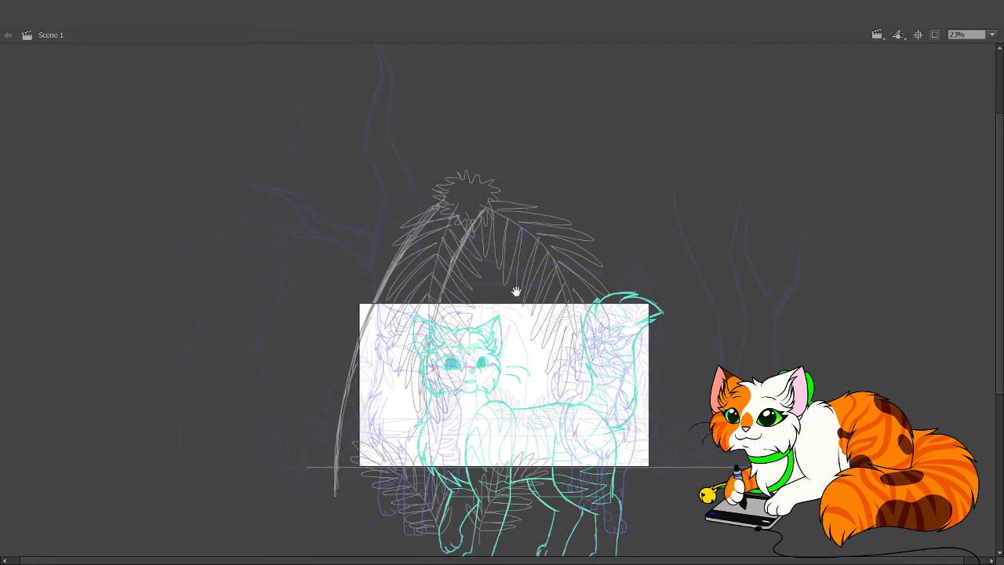
pyautogui.moveTo(462, 272)
pyautogui.mouseDown()
pyautogui.moveTo(406, 252)
pyautogui.moveTo(347, 250)
pyautogui.moveTo(289, 267)
pyautogui.mouseUp()
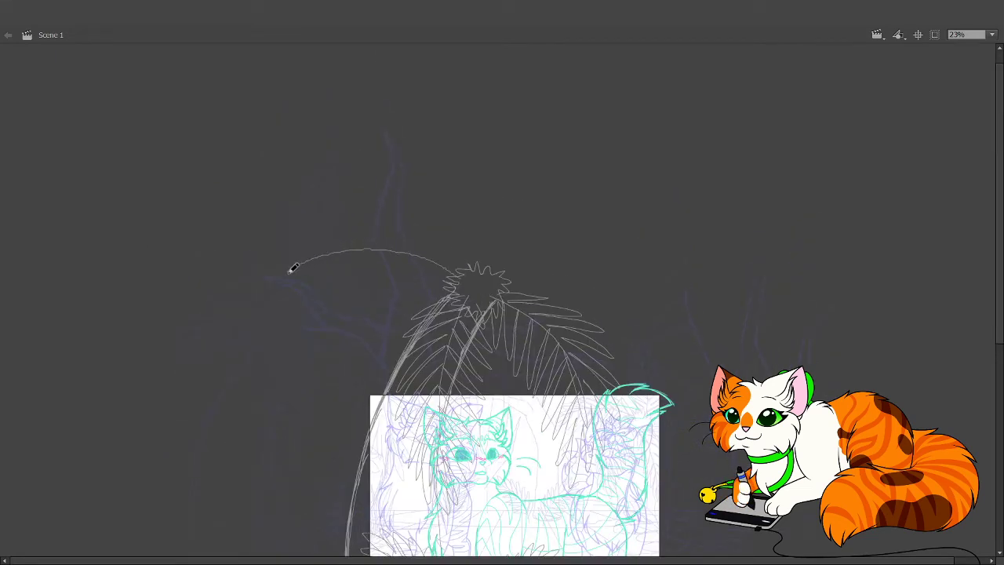
pyautogui.moveTo(451, 272)
pyautogui.mouseDown()
pyautogui.moveTo(395, 218)
pyautogui.moveTo(386, 229)
pyautogui.moveTo(393, 247)
pyautogui.moveTo(317, 230)
pyautogui.moveTo(344, 247)
pyautogui.moveTo(256, 266)
pyautogui.moveTo(290, 266)
pyautogui.moveTo(254, 314)
pyautogui.moveTo(314, 265)
pyautogui.moveTo(327, 314)
pyautogui.moveTo(401, 257)
pyautogui.moveTo(418, 269)
pyautogui.moveTo(400, 306)
pyautogui.moveTo(454, 284)
pyautogui.mouseUp()
pyautogui.moveTo(551, 378); pyautogui.dragTo(533, 396)
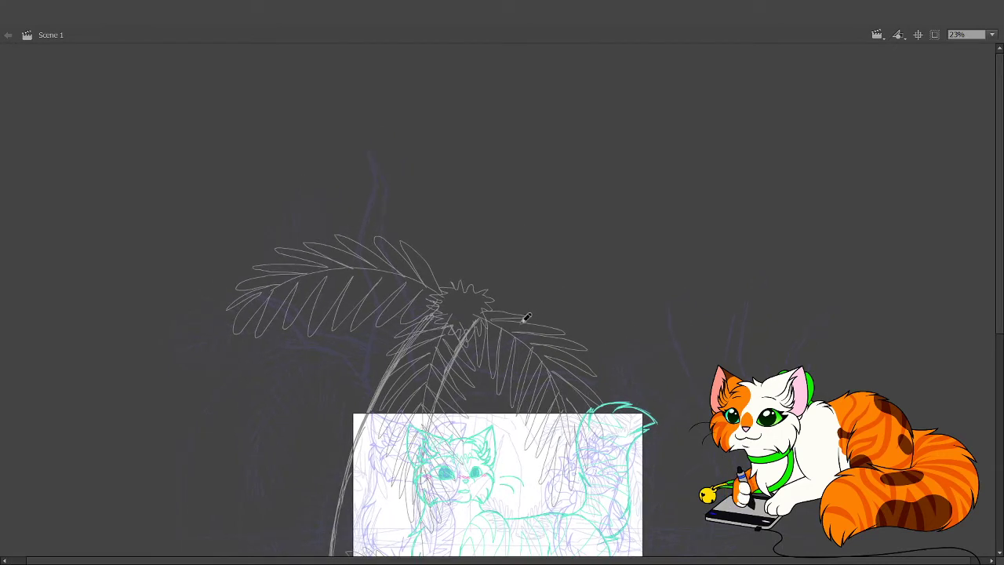
pyautogui.moveTo(487, 293)
pyautogui.mouseDown()
pyautogui.moveTo(621, 284)
pyautogui.moveTo(654, 317)
pyautogui.moveTo(500, 246)
pyautogui.moveTo(513, 248)
pyautogui.moveTo(517, 273)
pyautogui.moveTo(599, 238)
pyautogui.moveTo(623, 242)
pyautogui.moveTo(612, 272)
pyautogui.moveTo(669, 296)
pyautogui.moveTo(643, 306)
pyautogui.moveTo(649, 330)
pyautogui.moveTo(640, 346)
pyautogui.moveTo(595, 275)
pyautogui.moveTo(577, 278)
pyautogui.moveTo(577, 309)
pyautogui.moveTo(566, 311)
pyautogui.moveTo(480, 303)
pyautogui.mouseUp()
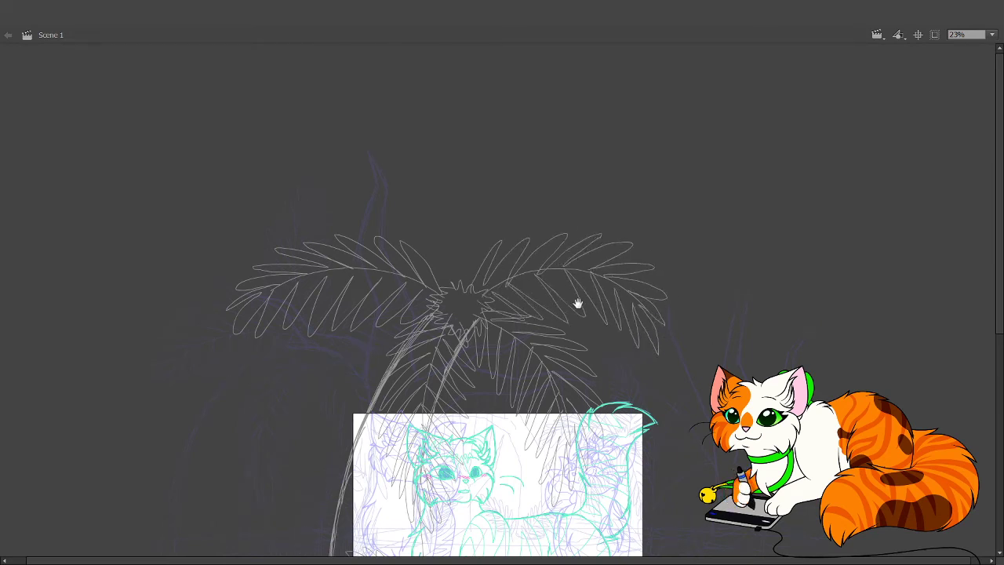
# Sketch an upright palm frond rising from the top of the crown with leaflets on both sides.
pyautogui.moveTo(577, 303); pyautogui.dragTo(586, 306)
pyautogui.moveTo(472, 281)
pyautogui.mouseDown()
pyautogui.moveTo(471, 146)
pyautogui.moveTo(455, 283)
pyautogui.moveTo(420, 187)
pyautogui.moveTo(457, 204)
pyautogui.moveTo(444, 133)
pyautogui.mouseUp()
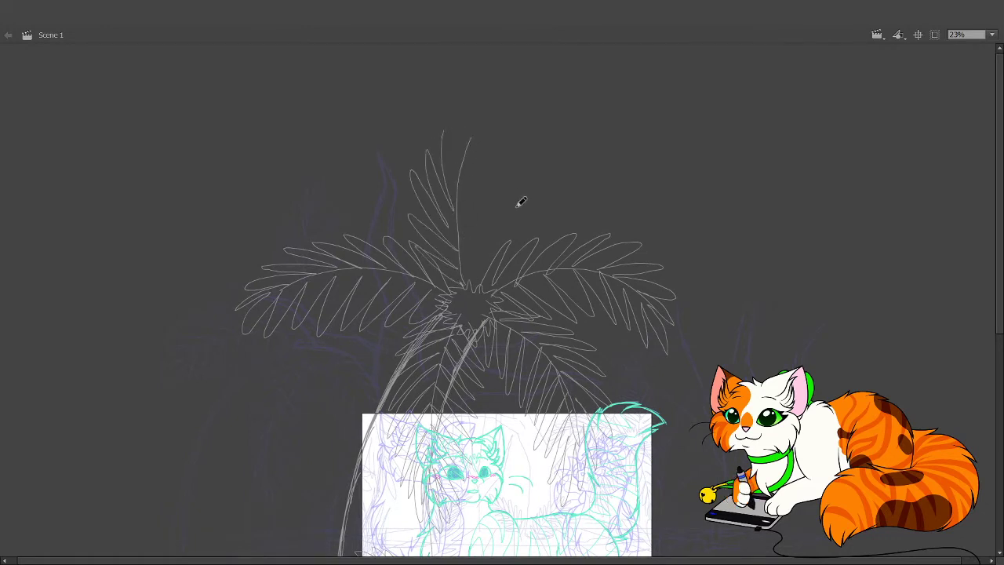
pyautogui.moveTo(470, 275)
pyautogui.mouseDown()
pyautogui.moveTo(516, 195)
pyautogui.moveTo(500, 183)
pyautogui.moveTo(482, 193)
pyautogui.moveTo(497, 162)
pyautogui.mouseUp()
# Close the base of the palm trunk with a curved line running behind the fern at the cat's front legs.
pyautogui.moveTo(707, 554)
pyautogui.mouseDown()
pyautogui.moveTo(701, 437)
pyautogui.moveTo(696, 448)
pyautogui.mouseUp()
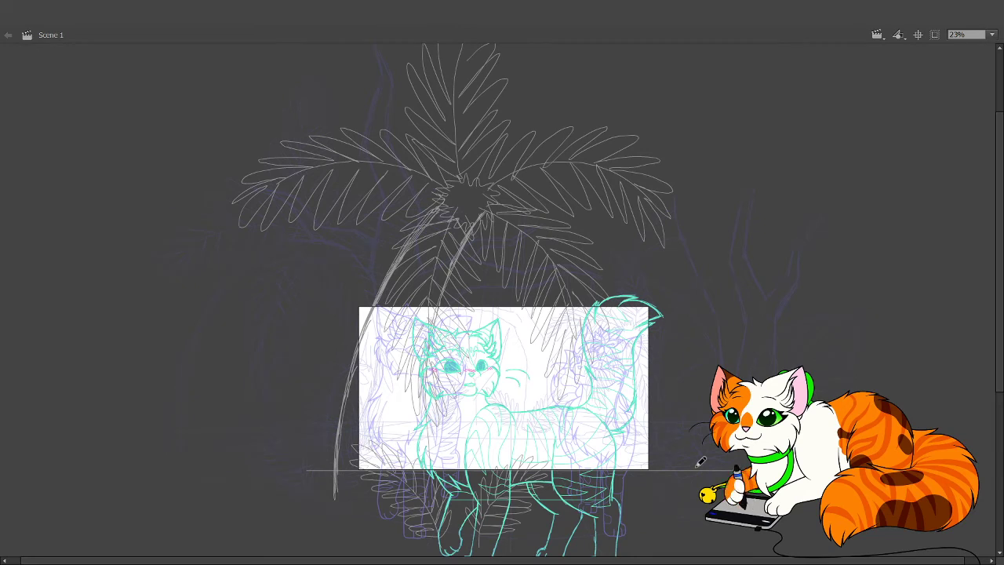
pyautogui.moveTo(682, 453); pyautogui.dragTo(638, 437)
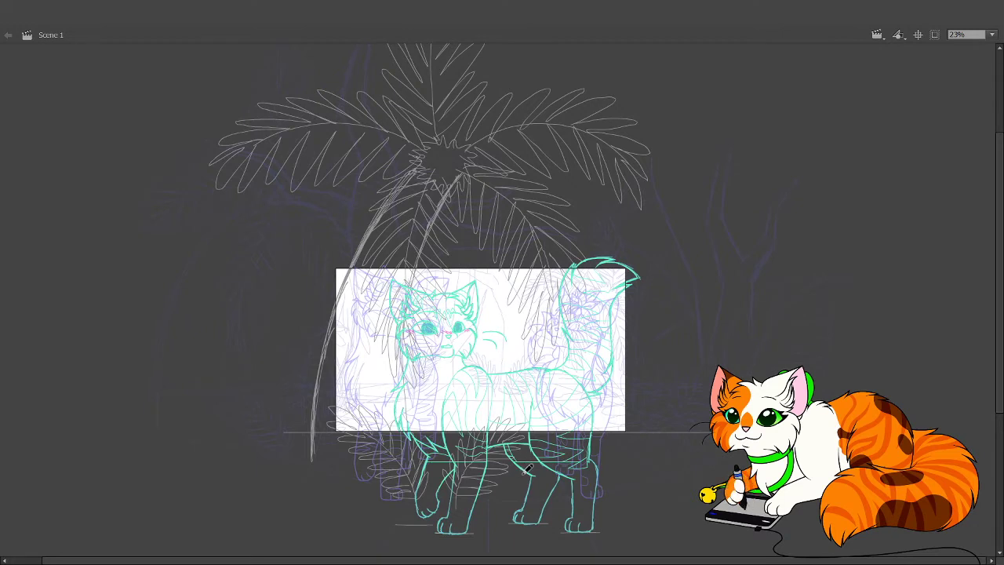
pyautogui.moveTo(317, 452)
pyautogui.mouseDown()
pyautogui.moveTo(383, 463)
pyautogui.moveTo(411, 436)
pyautogui.mouseUp()
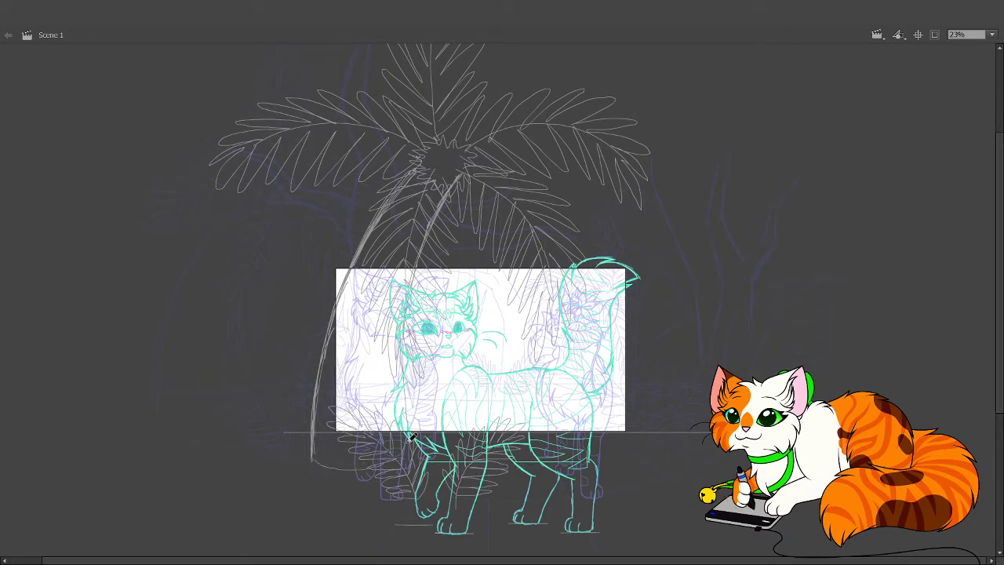
pyautogui.hotkey('ctrl', 'z')
pyautogui.moveTo(312, 461)
pyautogui.mouseDown()
pyautogui.moveTo(353, 478)
pyautogui.moveTo(408, 468)
pyautogui.mouseUp()
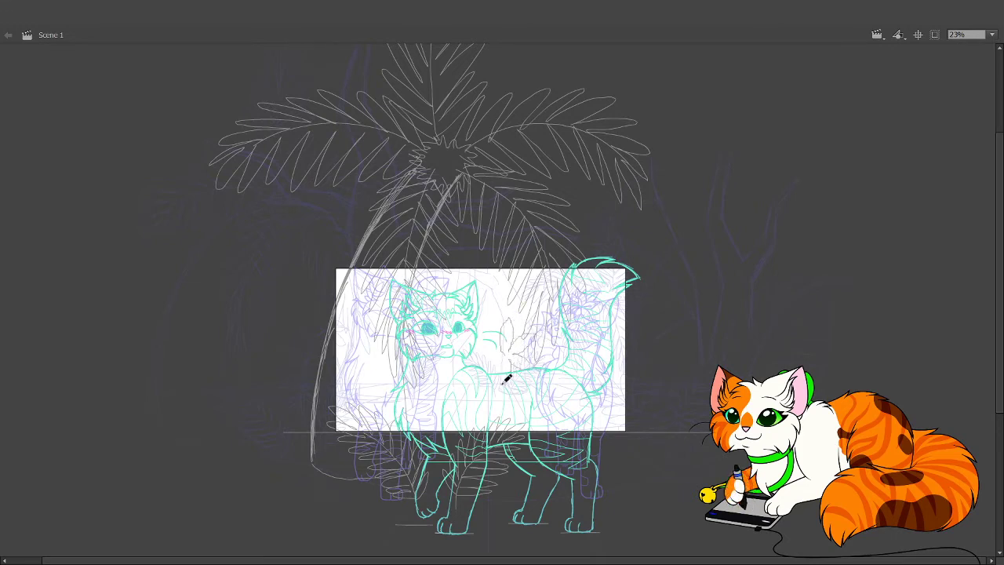
# Sketch a leafy plant with a cluster of pointed petals on an upright stem at the middle of the striped cat's back.
pyautogui.moveTo(494, 367)
pyautogui.mouseDown()
pyautogui.moveTo(480, 345)
pyautogui.moveTo(494, 338)
pyautogui.moveTo(515, 368)
pyautogui.mouseUp()
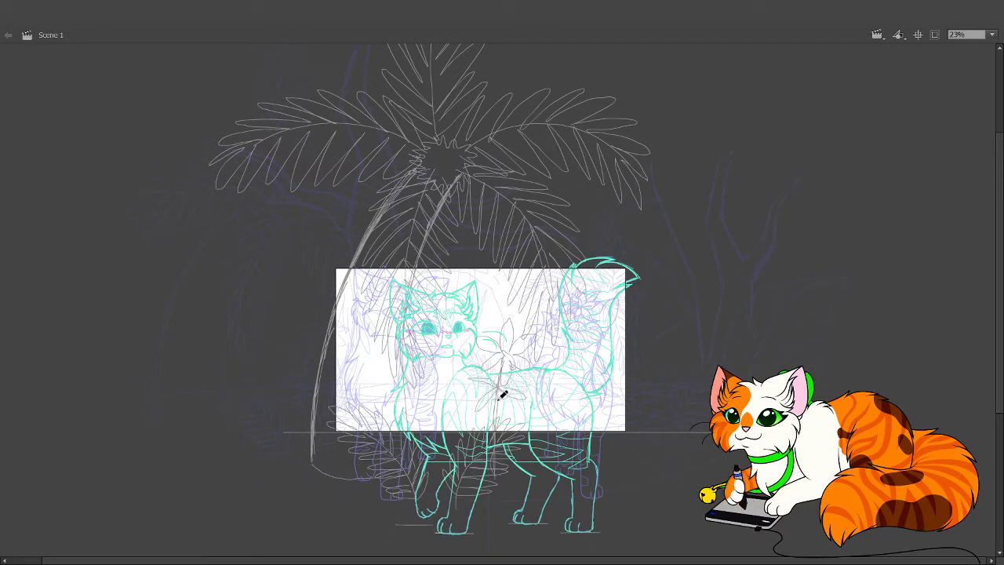
pyautogui.moveTo(503, 395)
pyautogui.mouseDown()
pyautogui.moveTo(513, 406)
pyautogui.moveTo(521, 389)
pyautogui.moveTo(478, 415)
pyautogui.moveTo(498, 410)
pyautogui.moveTo(507, 421)
pyautogui.moveTo(491, 421)
pyautogui.moveTo(521, 437)
pyautogui.mouseUp()
# Sketch the two long curved sides of a thick tree trunk to the right of the stage, behind the cat's tail.
pyautogui.scroll(-1, 610, 398)
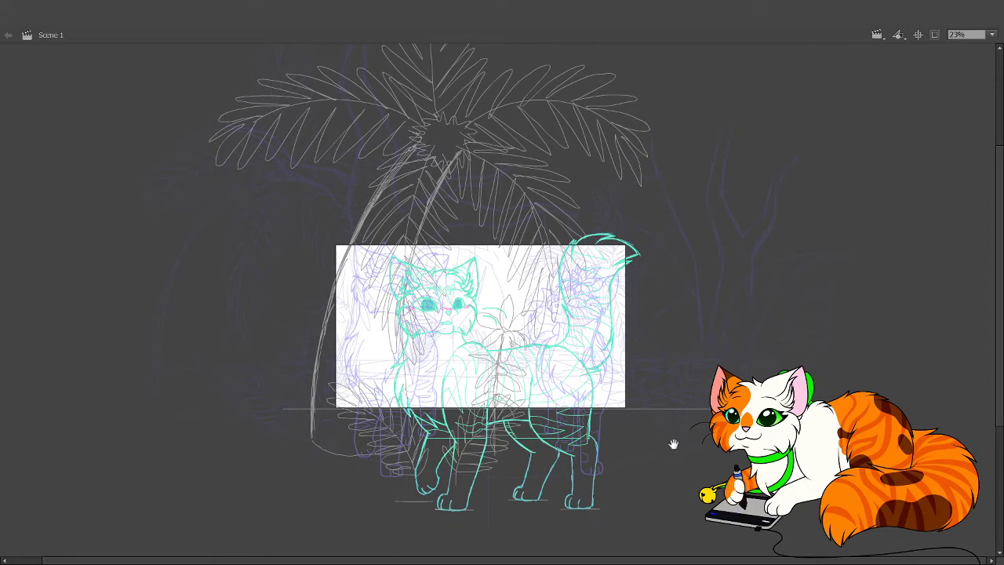
pyautogui.moveTo(672, 439); pyautogui.dragTo(672, 448)
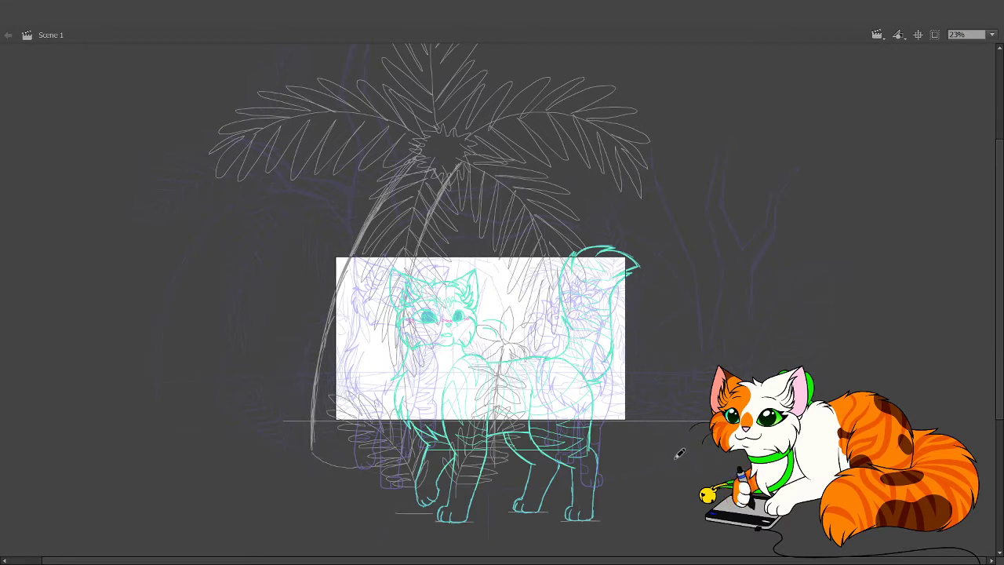
pyautogui.moveTo(673, 460); pyautogui.dragTo(693, 305)
pyautogui.moveTo(683, 369)
pyautogui.mouseDown()
pyautogui.moveTo(688, 278)
pyautogui.moveTo(674, 206)
pyautogui.moveTo(688, 330)
pyautogui.mouseUp()
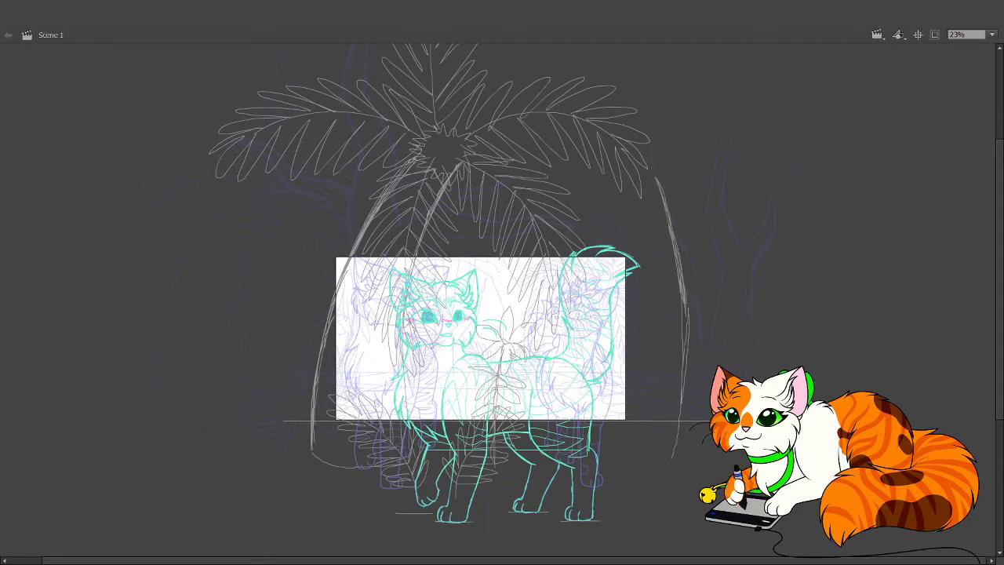
pyautogui.moveTo(770, 375); pyautogui.dragTo(785, 179)
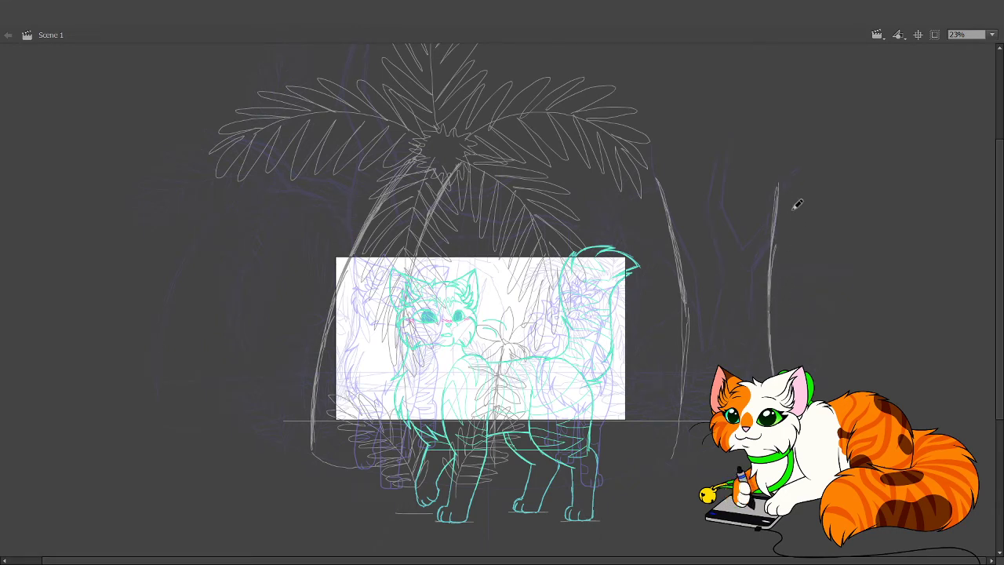
# Sketch an oval loop and a short diagonal branch at the top of the right tree trunk.
pyautogui.moveTo(813, 174)
pyautogui.mouseDown()
pyautogui.moveTo(770, 206)
pyautogui.moveTo(821, 171)
pyautogui.mouseUp()
pyautogui.moveTo(770, 204)
pyautogui.mouseDown()
pyautogui.moveTo(733, 168)
pyautogui.moveTo(773, 211)
pyautogui.moveTo(740, 176)
pyautogui.moveTo(776, 180)
pyautogui.moveTo(752, 221)
pyautogui.moveTo(781, 199)
pyautogui.moveTo(755, 224)
pyautogui.moveTo(816, 179)
pyautogui.mouseUp()
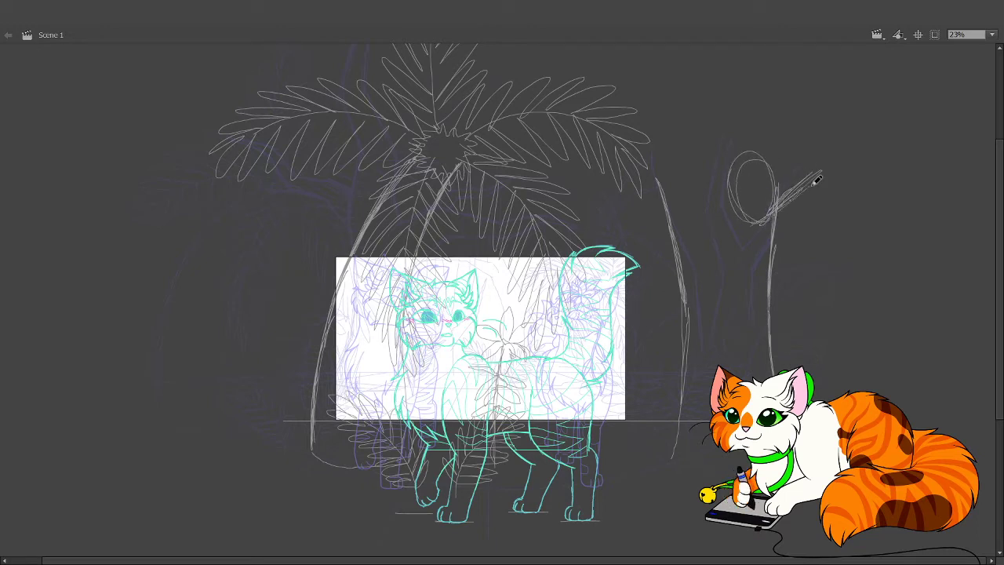
pyautogui.moveTo(767, 223); pyautogui.dragTo(816, 178)
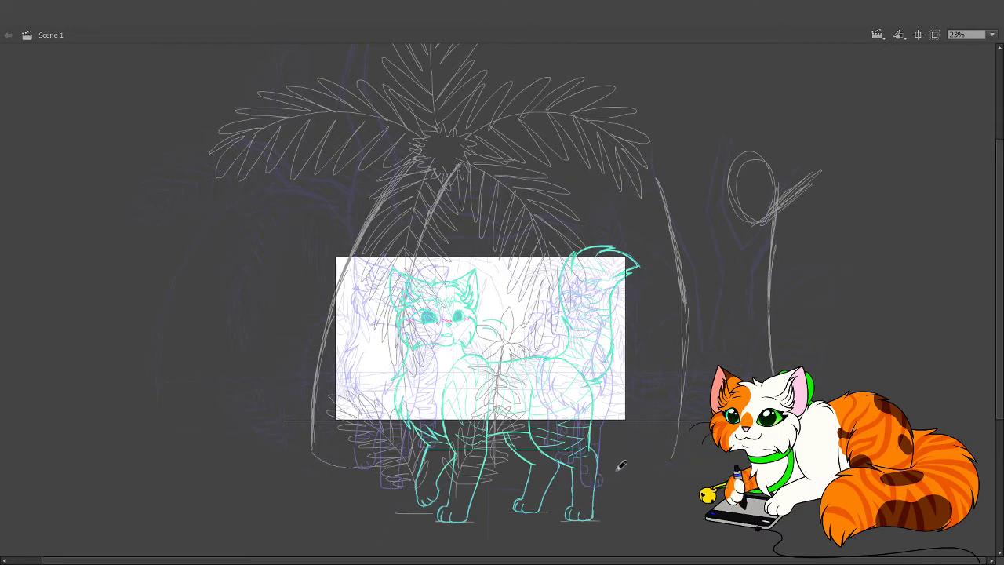
# Sketch a patch of tall, narrow grass blades at the foot of the thick tree, beside the striped cat's hind legs.
pyautogui.moveTo(620, 466)
pyautogui.mouseDown()
pyautogui.moveTo(628, 390)
pyautogui.moveTo(643, 437)
pyautogui.moveTo(663, 354)
pyautogui.mouseUp()
pyautogui.moveTo(651, 470); pyautogui.dragTo(666, 365)
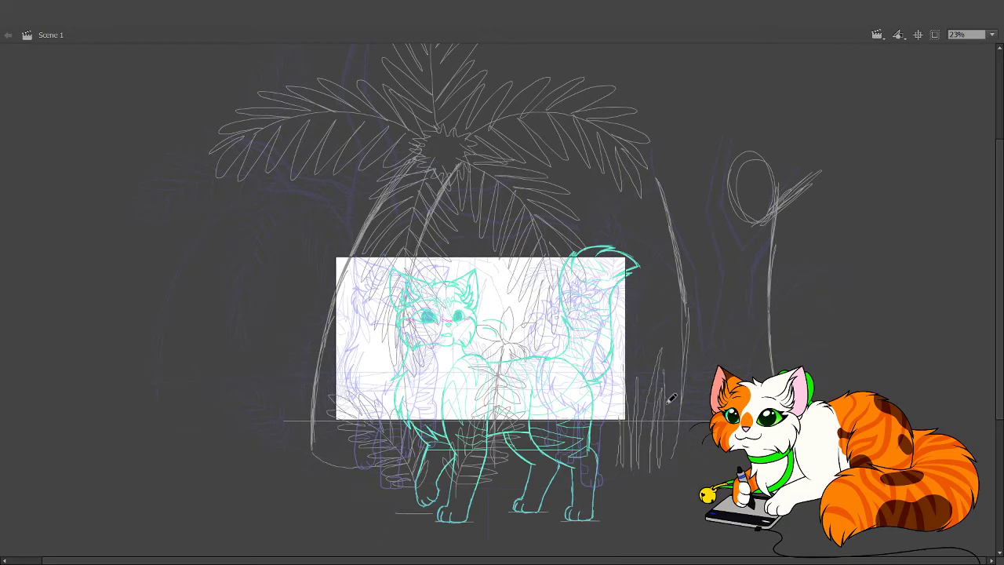
pyautogui.moveTo(668, 470)
pyautogui.mouseDown()
pyautogui.moveTo(701, 372)
pyautogui.moveTo(650, 347)
pyautogui.mouseUp()
pyautogui.moveTo(683, 410); pyautogui.dragTo(684, 355)
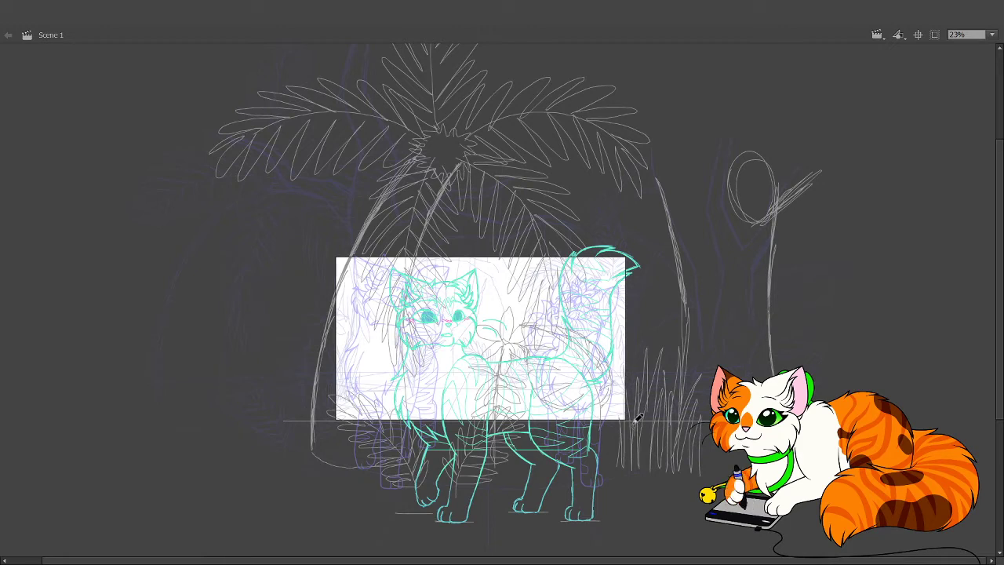
# Sketch a large broad leaf with a notched edge arching over the grass patch at the tree trunk.
pyautogui.moveTo(637, 417)
pyautogui.mouseDown()
pyautogui.moveTo(642, 369)
pyautogui.moveTo(689, 299)
pyautogui.mouseUp()
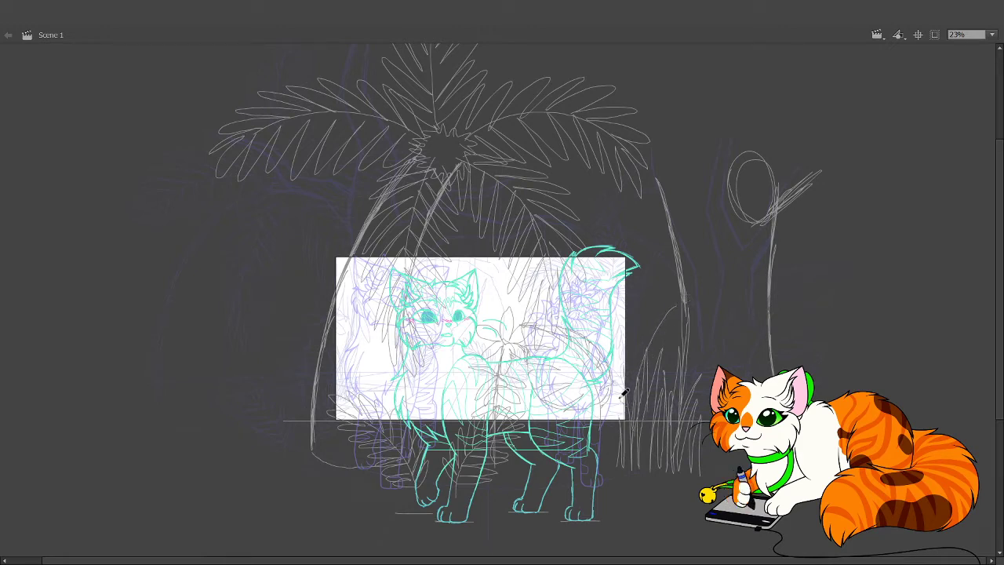
pyautogui.moveTo(622, 349)
pyautogui.mouseDown()
pyautogui.moveTo(649, 300)
pyautogui.moveTo(699, 277)
pyautogui.moveTo(731, 277)
pyautogui.mouseUp()
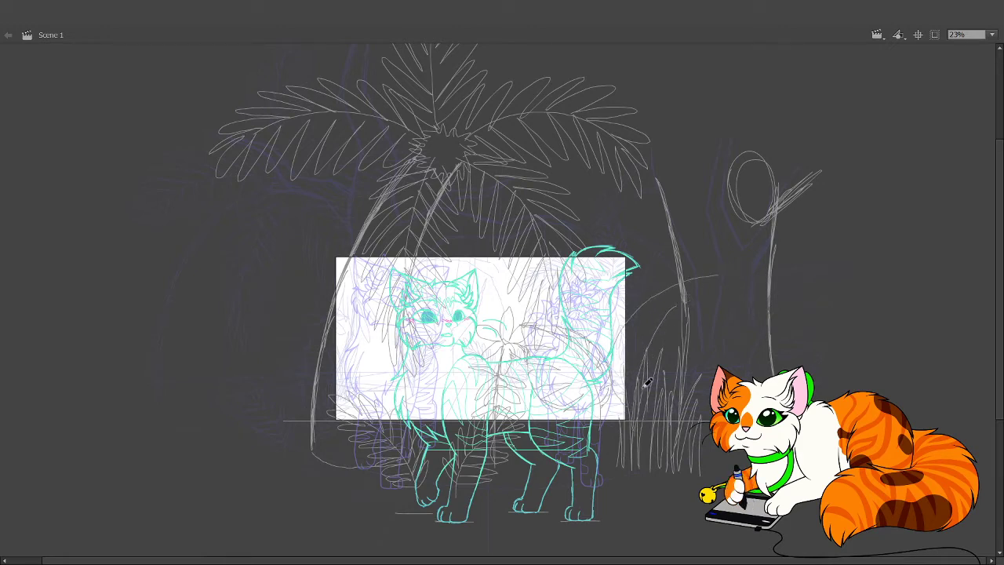
pyautogui.hotkey('ctrl', 'z')
pyautogui.moveTo(644, 379)
pyautogui.mouseDown()
pyautogui.moveTo(697, 330)
pyautogui.moveTo(725, 327)
pyautogui.mouseUp()
pyautogui.moveTo(629, 352)
pyautogui.mouseDown()
pyautogui.moveTo(649, 325)
pyautogui.moveTo(686, 313)
pyautogui.moveTo(750, 319)
pyautogui.moveTo(728, 353)
pyautogui.mouseUp()
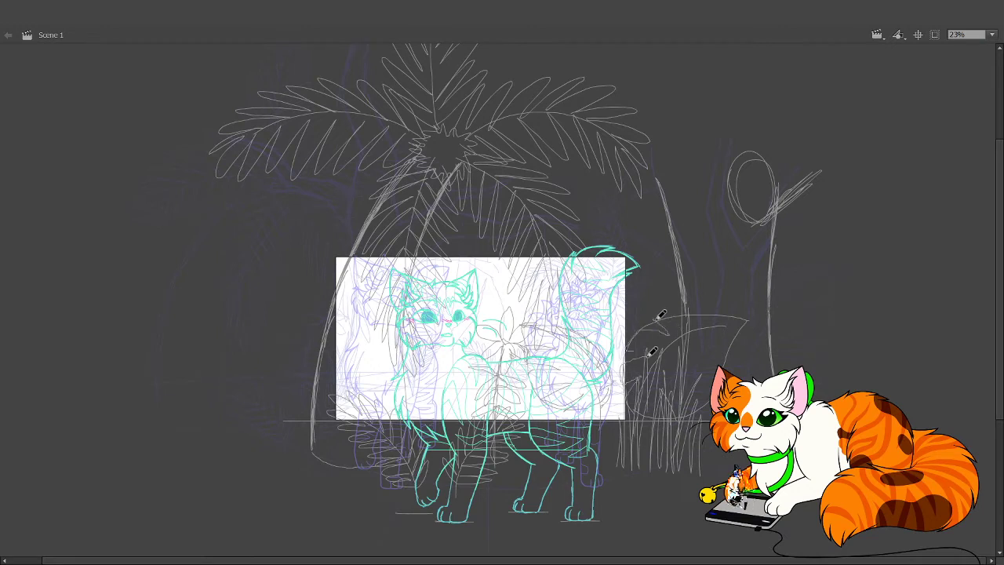
pyautogui.moveTo(730, 310)
pyautogui.mouseDown()
pyautogui.moveTo(749, 320)
pyautogui.moveTo(729, 345)
pyautogui.moveTo(708, 346)
pyautogui.moveTo(737, 349)
pyautogui.mouseUp()
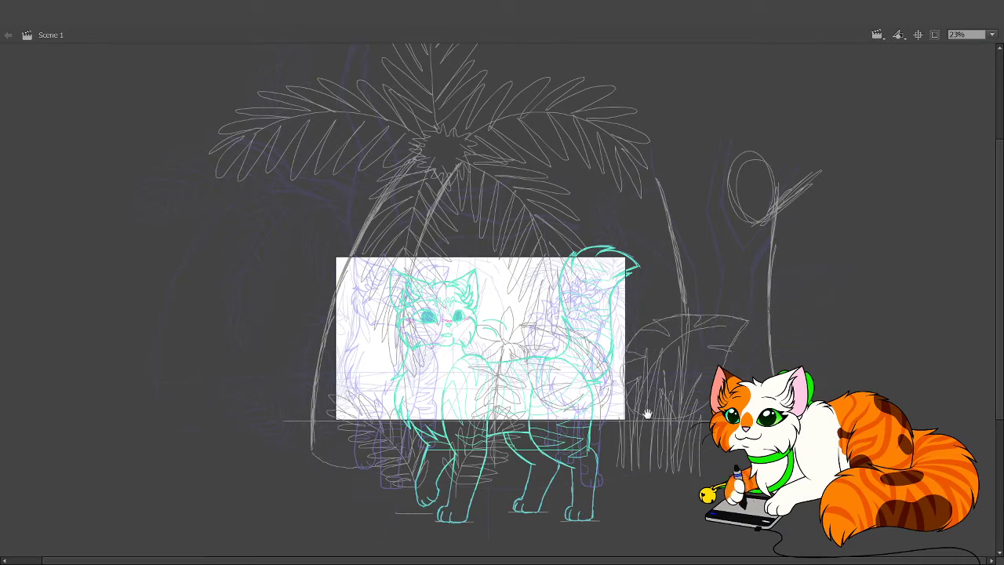
# Browse the timeline to examine the spotted cat's frames that still lack a background.
pyautogui.scroll(3, 644, 439)
pyautogui.scroll(-2, 641, 421)
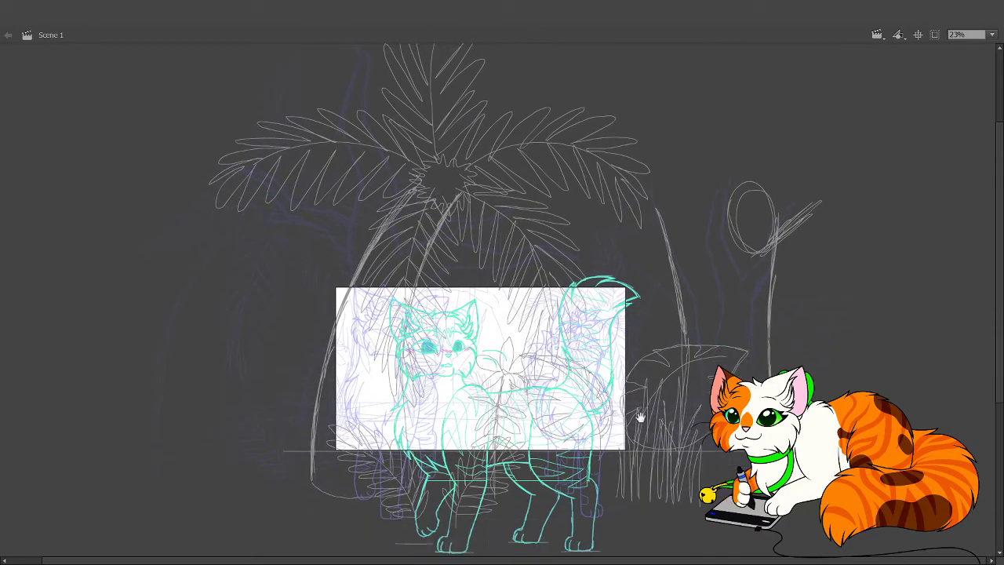
pyautogui.scroll(-1, 637, 422)
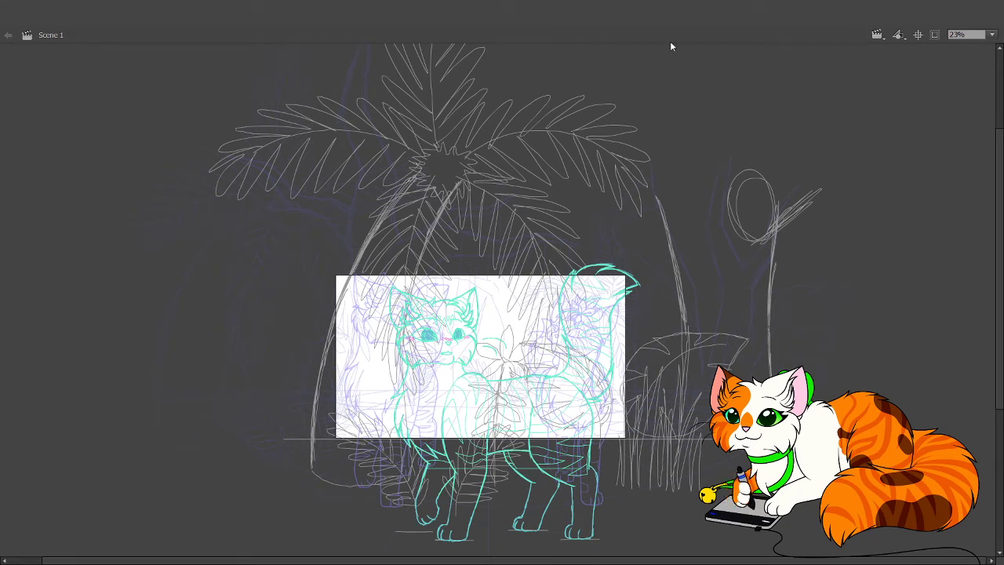
pyautogui.click(750, 54)
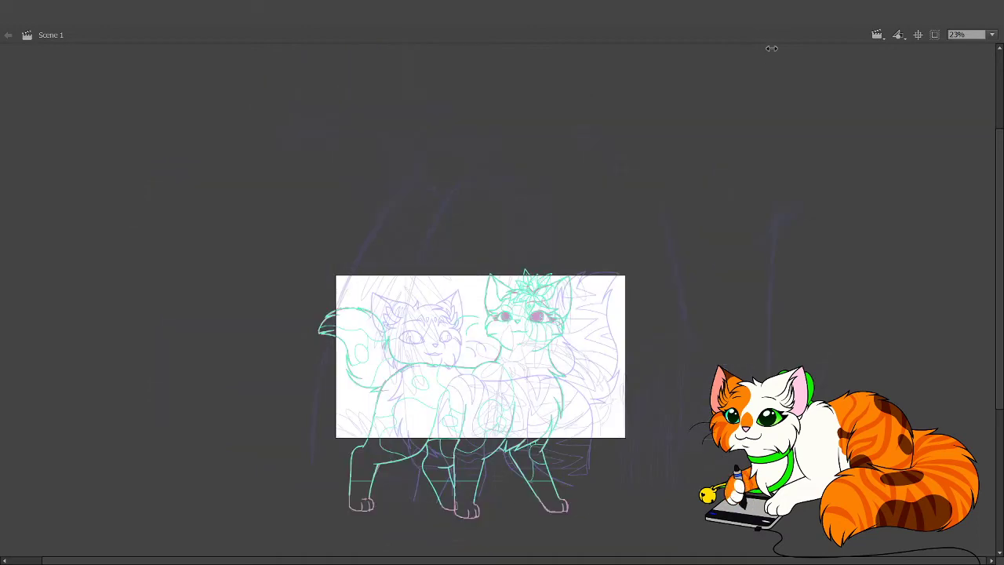
pyautogui.click(773, 53)
pyautogui.click(762, 46)
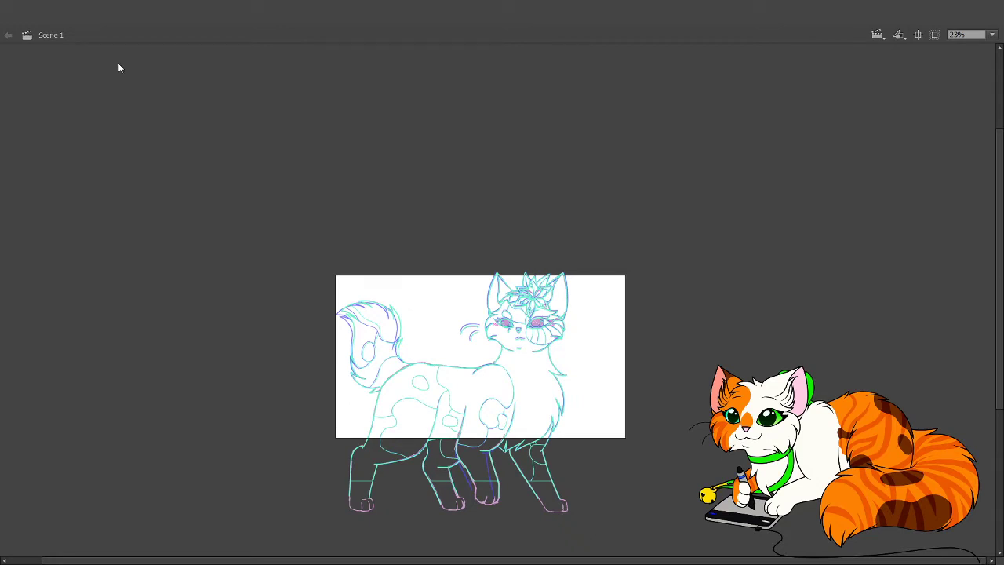
pyautogui.click(670, 58)
pyautogui.click(767, 47)
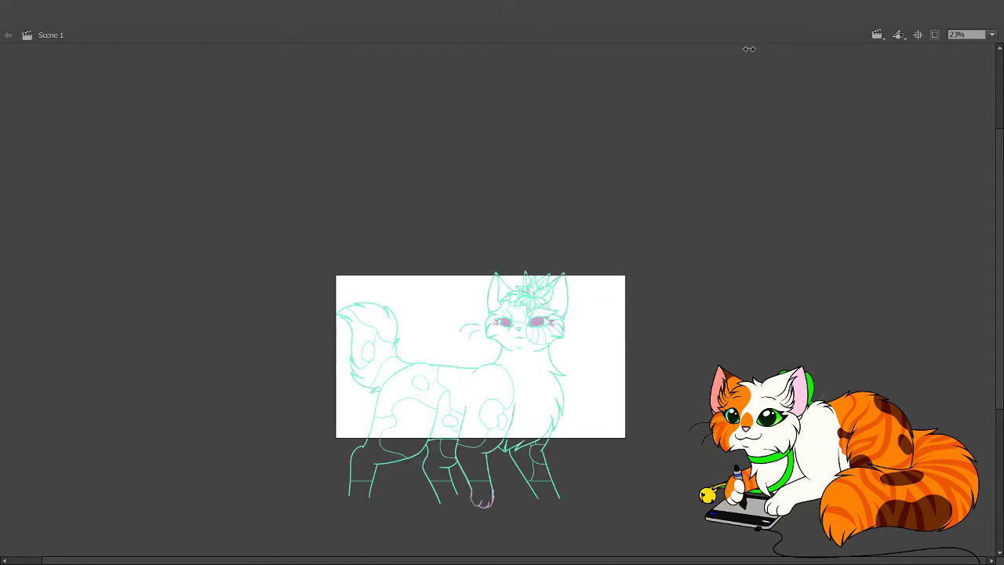
pyautogui.click(744, 47)
pyautogui.click(746, 48)
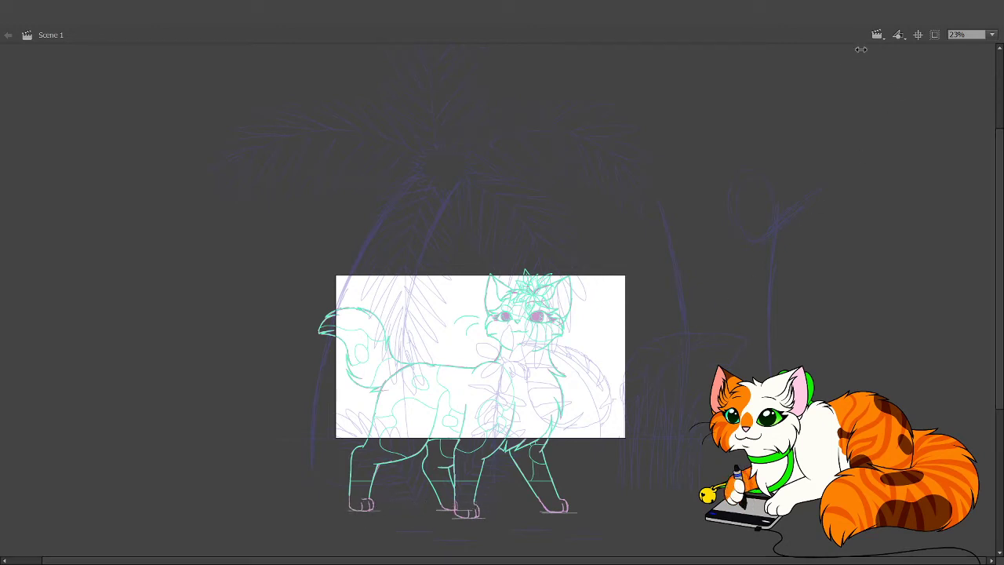
# Step through the spotted cat's walk frames and mark short horizontal ground lines under its paws.
pyautogui.press('.')
pyautogui.press('.')
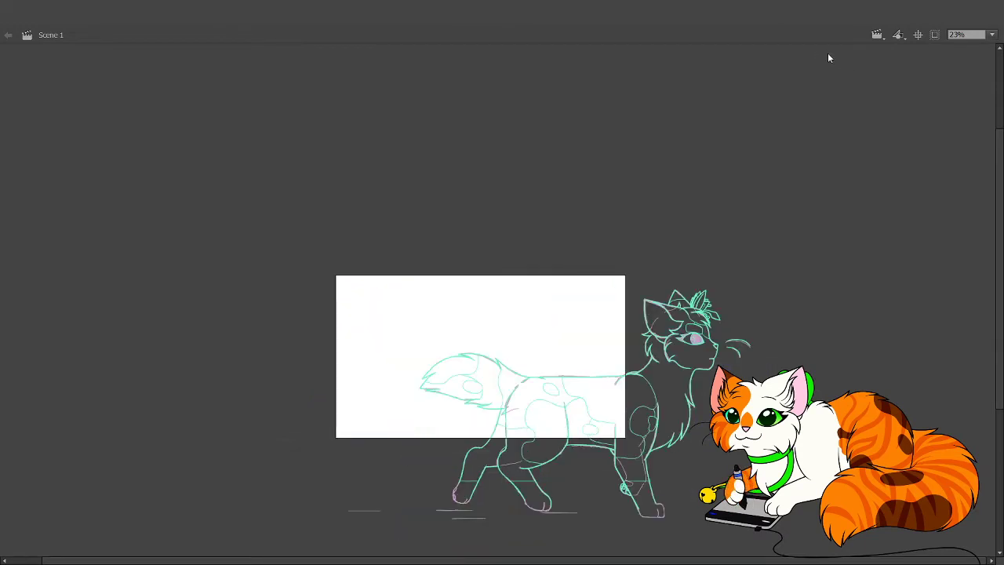
pyautogui.press('.')
pyautogui.press('.')
pyautogui.press('.')
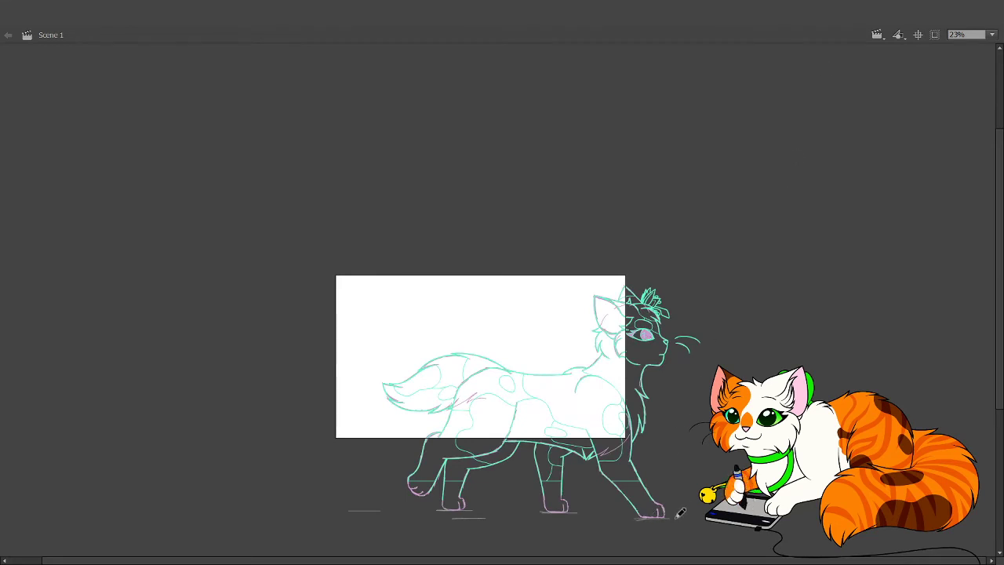
pyautogui.press('.')
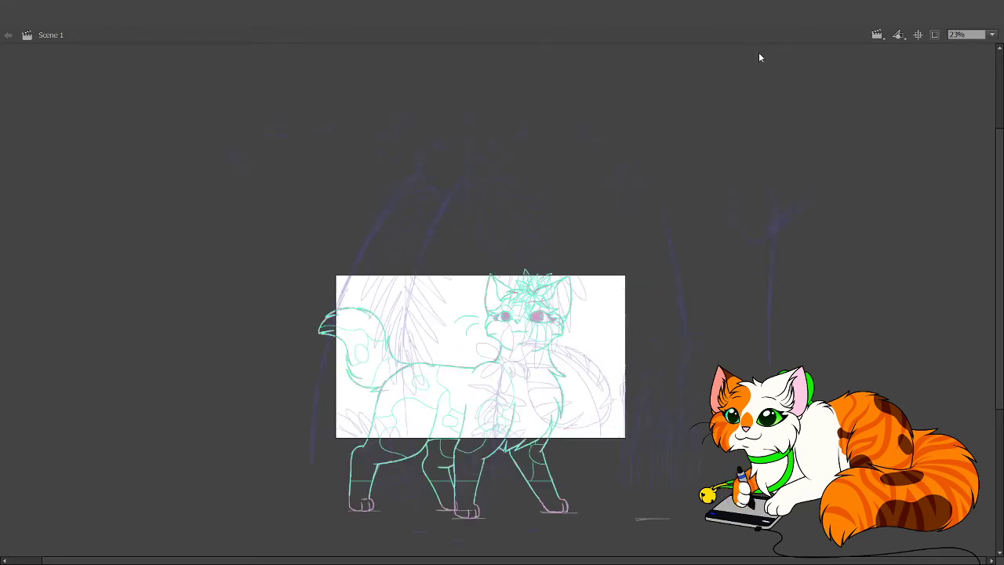
# Sketch a clump of ferns over the spotted cat's chest and front legs, with a large rounded leaf rising behind it.
pyautogui.press(',')
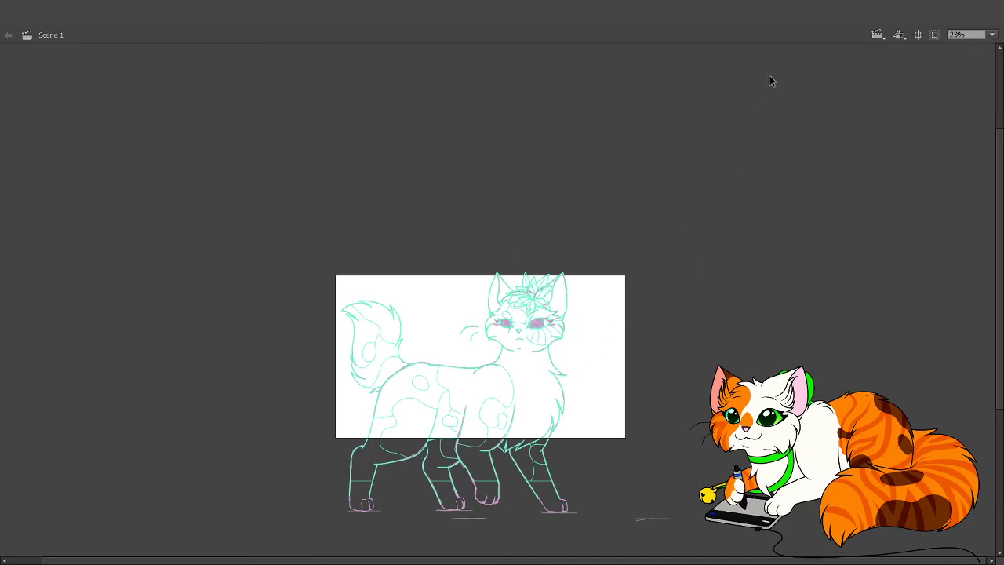
pyautogui.press('.')
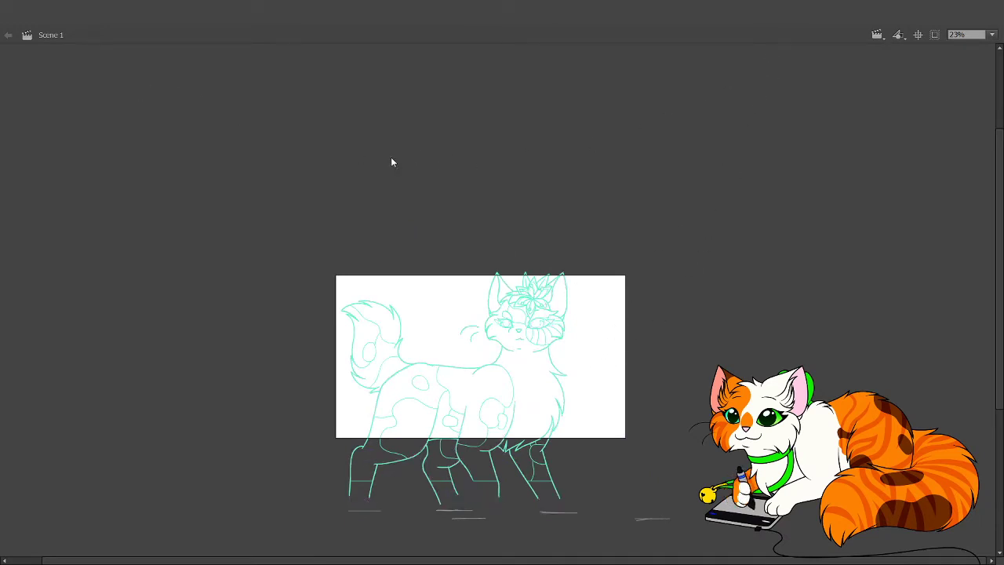
pyautogui.press('.')
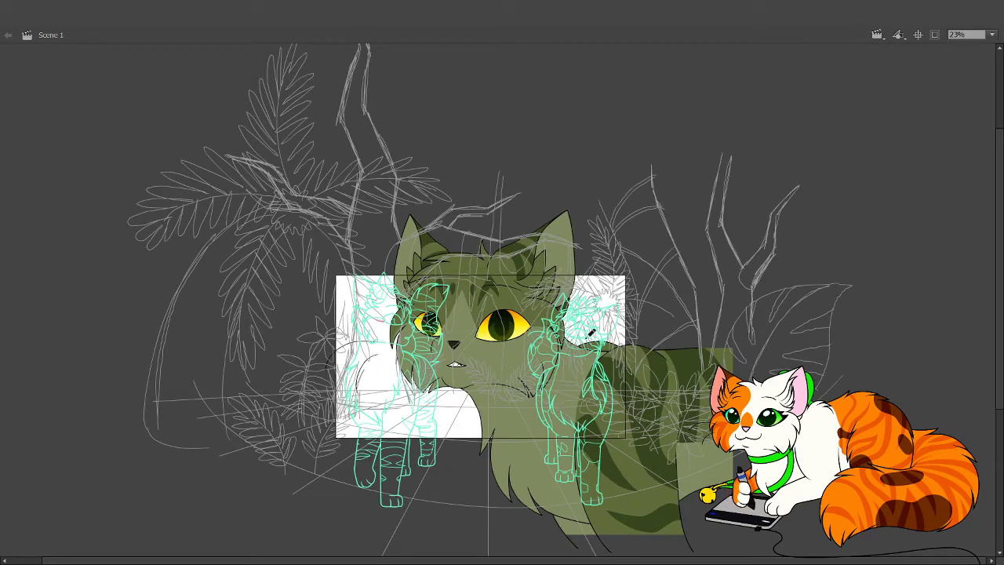
pyautogui.press('.')
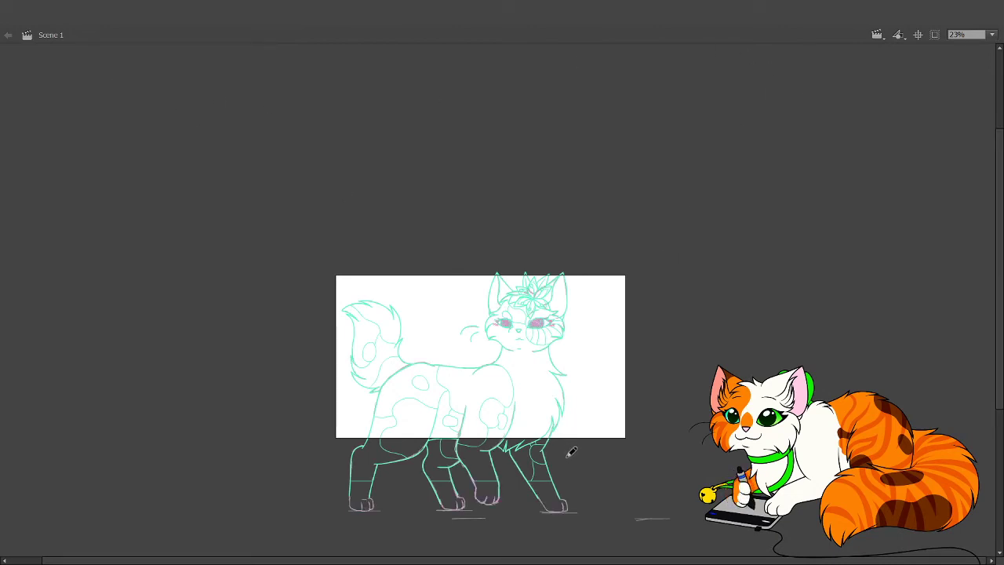
pyautogui.moveTo(577, 490)
pyautogui.mouseDown()
pyautogui.moveTo(614, 401)
pyautogui.moveTo(577, 427)
pyautogui.moveTo(588, 435)
pyautogui.moveTo(623, 382)
pyautogui.moveTo(642, 373)
pyautogui.moveTo(634, 404)
pyautogui.moveTo(611, 416)
pyautogui.moveTo(581, 473)
pyautogui.moveTo(530, 460)
pyautogui.moveTo(494, 418)
pyautogui.moveTo(466, 408)
pyautogui.mouseUp()
pyautogui.moveTo(533, 471)
pyautogui.mouseDown()
pyautogui.moveTo(536, 438)
pyautogui.moveTo(528, 449)
pyautogui.moveTo(510, 419)
pyautogui.moveTo(464, 385)
pyautogui.moveTo(466, 406)
pyautogui.moveTo(514, 438)
pyautogui.moveTo(515, 468)
pyautogui.moveTo(558, 432)
pyautogui.moveTo(542, 378)
pyautogui.moveTo(538, 434)
pyautogui.moveTo(545, 381)
pyautogui.moveTo(564, 388)
pyautogui.moveTo(575, 440)
pyautogui.moveTo(566, 459)
pyautogui.moveTo(586, 458)
pyautogui.mouseUp()
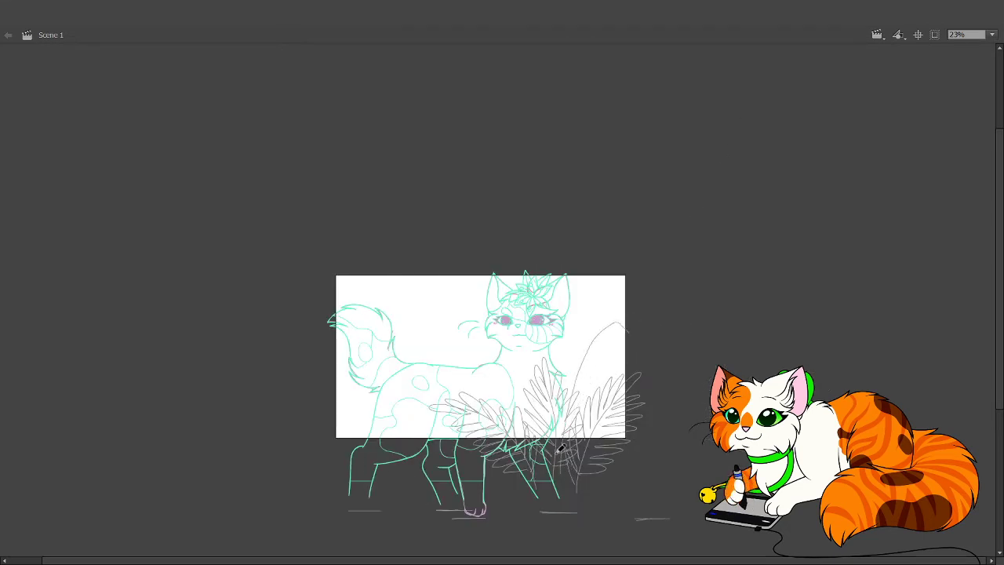
pyautogui.moveTo(549, 443)
pyautogui.mouseDown()
pyautogui.moveTo(529, 367)
pyautogui.moveTo(575, 316)
pyautogui.moveTo(624, 317)
pyautogui.moveTo(639, 331)
pyautogui.moveTo(642, 400)
pyautogui.moveTo(618, 444)
pyautogui.moveTo(590, 396)
pyautogui.mouseUp()
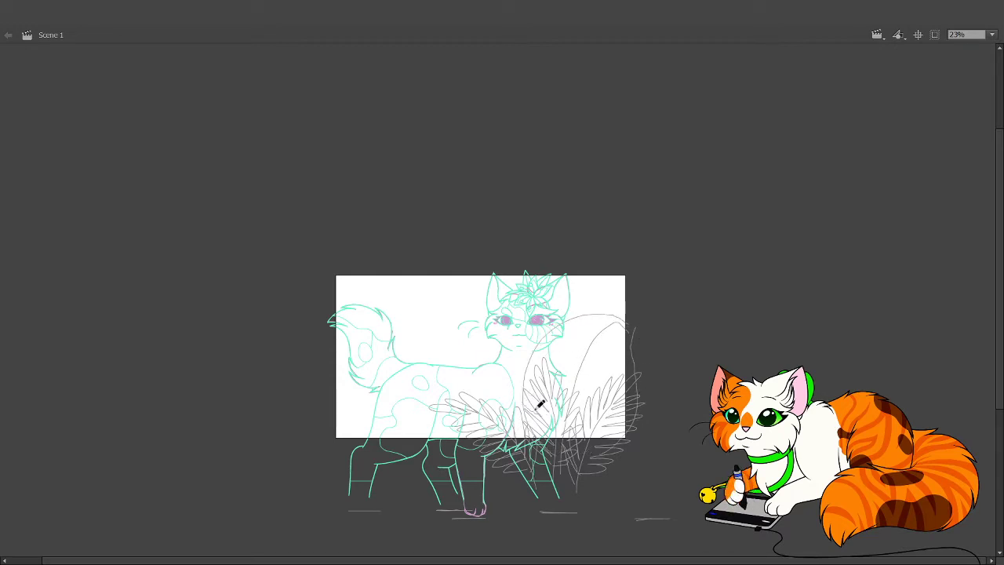
pyautogui.moveTo(557, 379)
pyautogui.mouseDown()
pyautogui.moveTo(591, 307)
pyautogui.moveTo(637, 327)
pyautogui.moveTo(643, 408)
pyautogui.mouseUp()
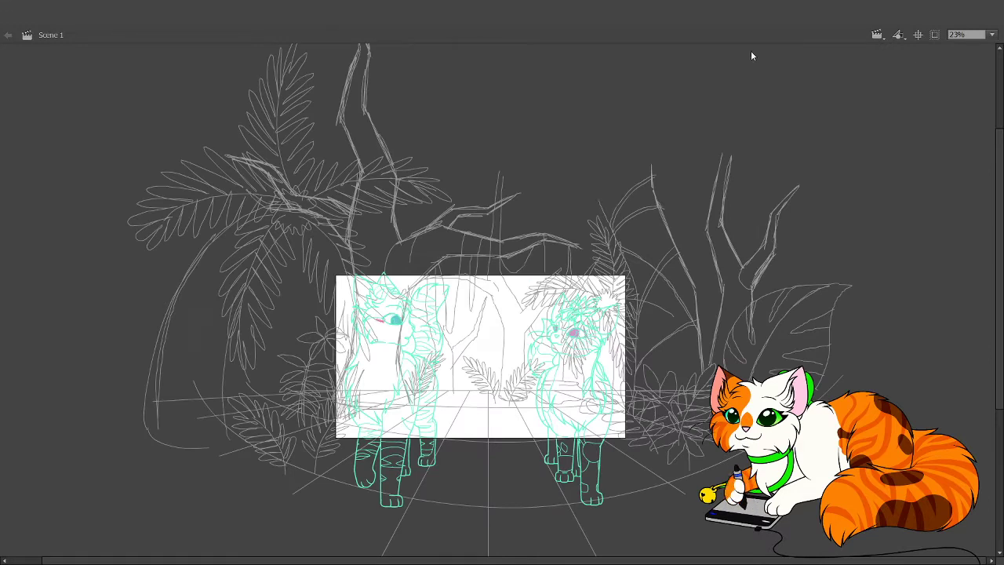
# Sketch the bent right edge of a tree trunk beside the spotted cat's tail, comparing it with the two-cat jungle frame.
pyautogui.press('.')
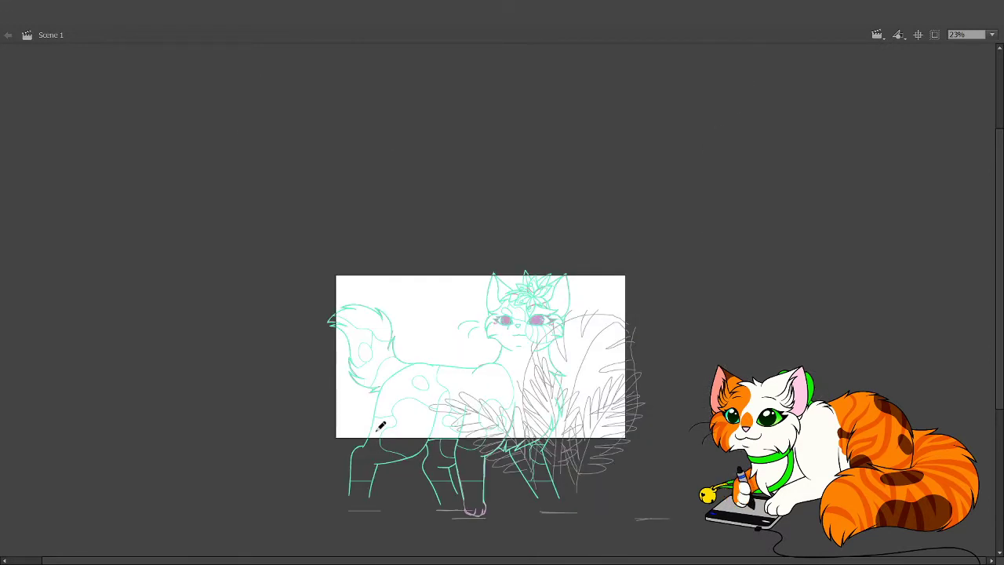
pyautogui.press(',')
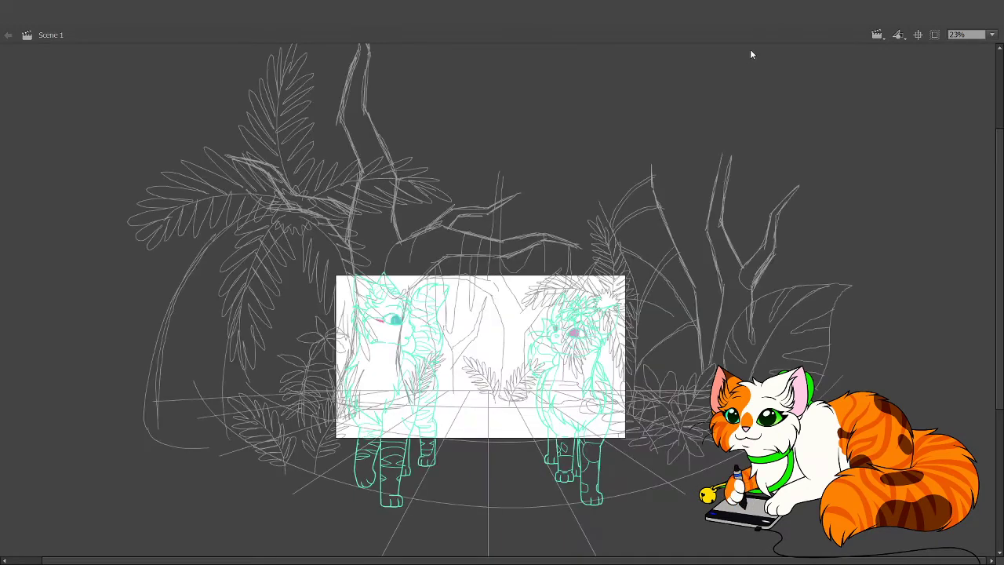
pyautogui.press('.')
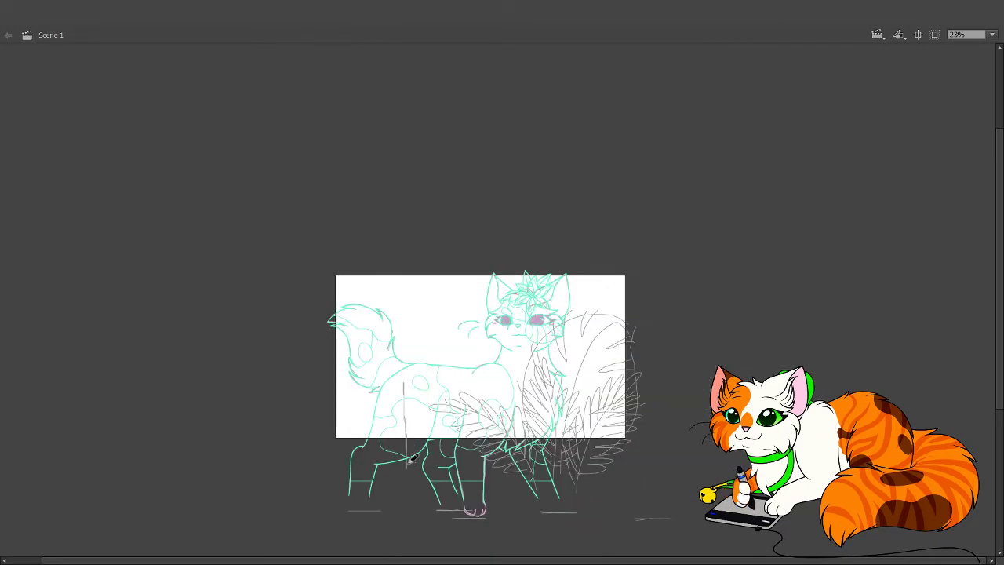
pyautogui.moveTo(409, 459); pyautogui.dragTo(403, 329)
pyautogui.moveTo(403, 429)
pyautogui.mouseDown()
pyautogui.moveTo(398, 309)
pyautogui.moveTo(417, 274)
pyautogui.moveTo(401, 332)
pyautogui.moveTo(368, 202)
pyautogui.mouseUp()
pyautogui.press(',')
pyautogui.press('.')
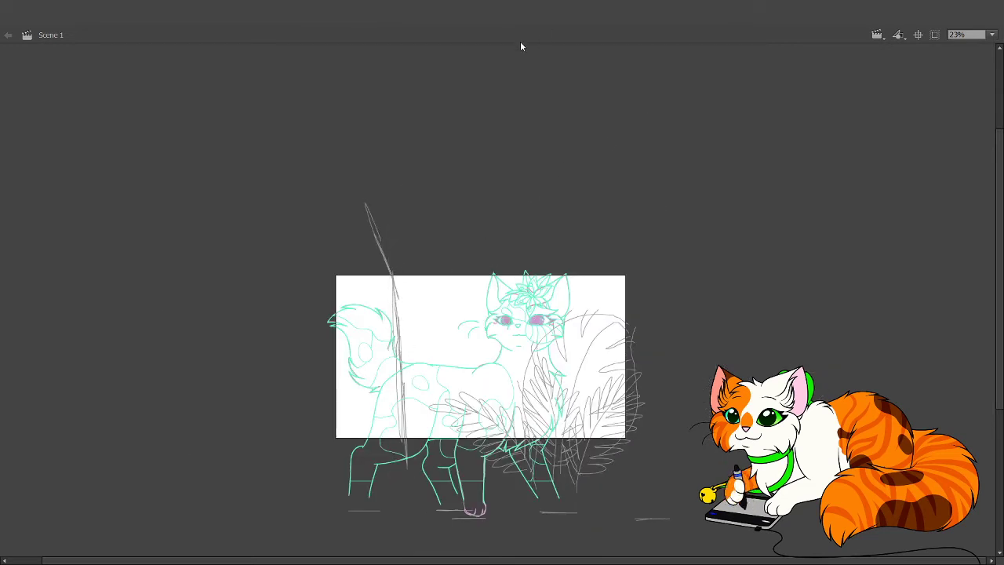
pyautogui.press(',')
pyautogui.press('.')
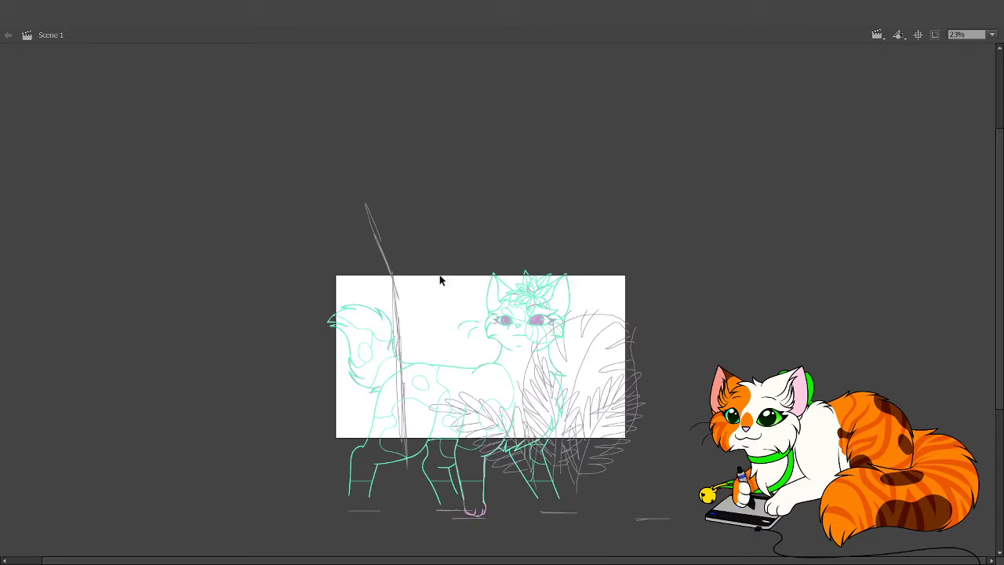
# Select the upper part of the trunk edge above the spotted cat's back and nudge it slightly upward.
pyautogui.press('v')
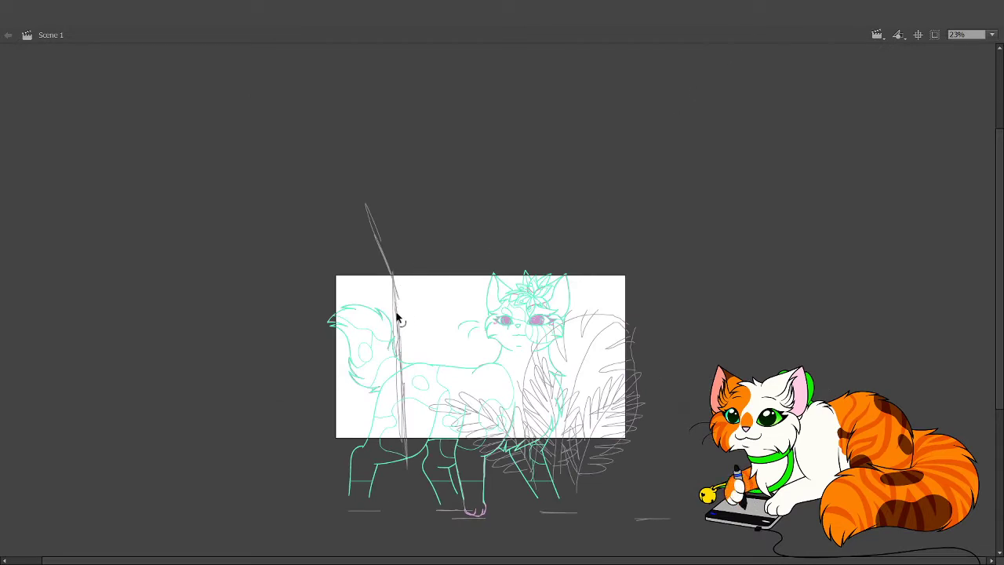
pyautogui.moveTo(436, 331); pyautogui.dragTo(327, 177)
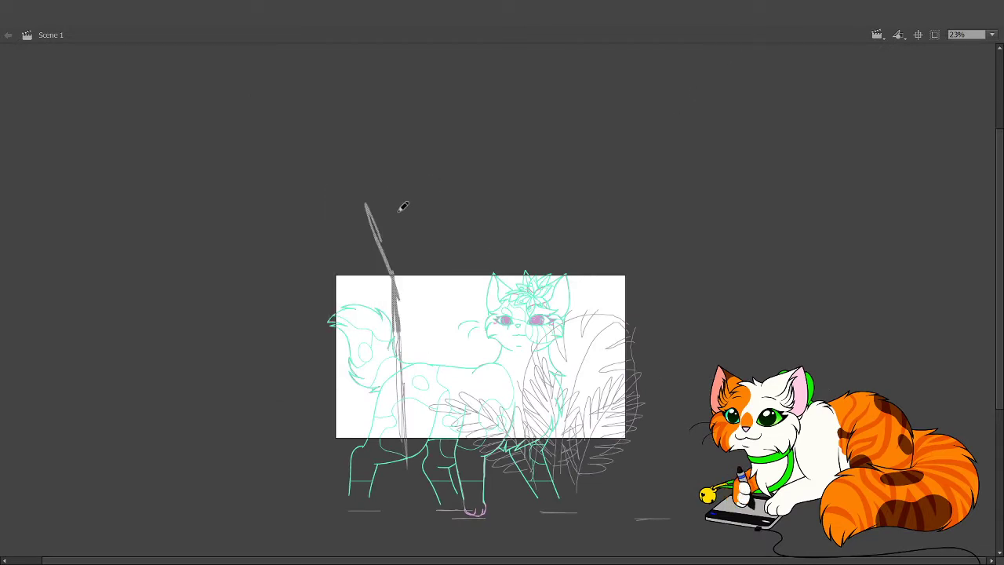
pyautogui.press('y')
pyautogui.press('Up')
pyautogui.press('Up')
pyautogui.press('Up')
pyautogui.press('Up')
pyautogui.press('Up')
pyautogui.press('Up')
pyautogui.press('Up')
pyautogui.press('Up')
pyautogui.press('Up')
pyautogui.press('Up')
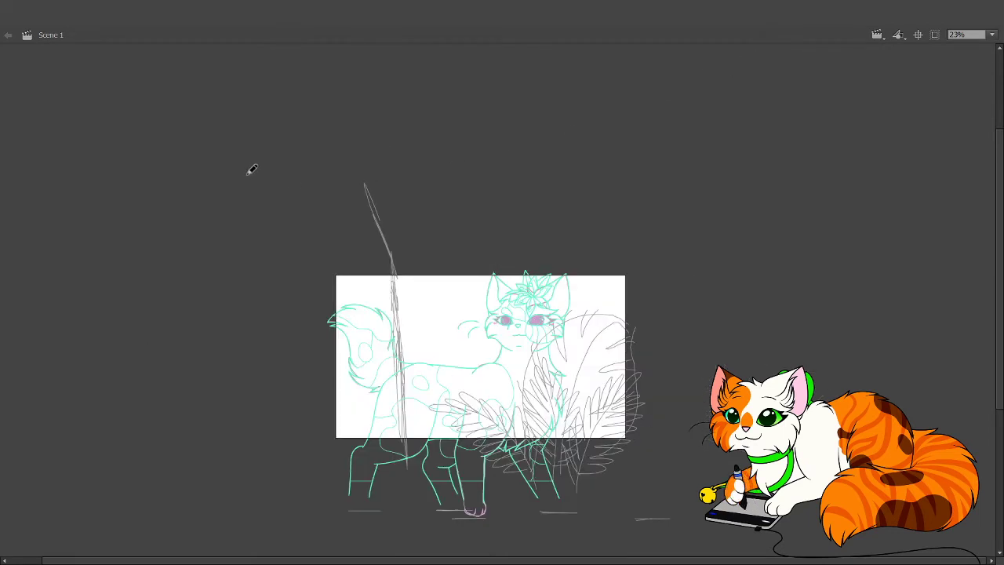
# Sketch the trunk's bent left edge outside the stage and close its base with a shallow curve.
pyautogui.moveTo(248, 173)
pyautogui.mouseDown()
pyautogui.moveTo(287, 235)
pyautogui.moveTo(264, 201)
pyautogui.moveTo(283, 254)
pyautogui.moveTo(272, 382)
pyautogui.moveTo(285, 359)
pyautogui.moveTo(270, 456)
pyautogui.moveTo(285, 365)
pyautogui.moveTo(270, 453)
pyautogui.moveTo(324, 476)
pyautogui.mouseUp()
pyautogui.hotkey('ctrl', 'z')
pyautogui.moveTo(268, 457)
pyautogui.mouseDown()
pyautogui.moveTo(303, 463)
pyautogui.moveTo(375, 466)
pyautogui.moveTo(416, 450)
pyautogui.mouseUp()
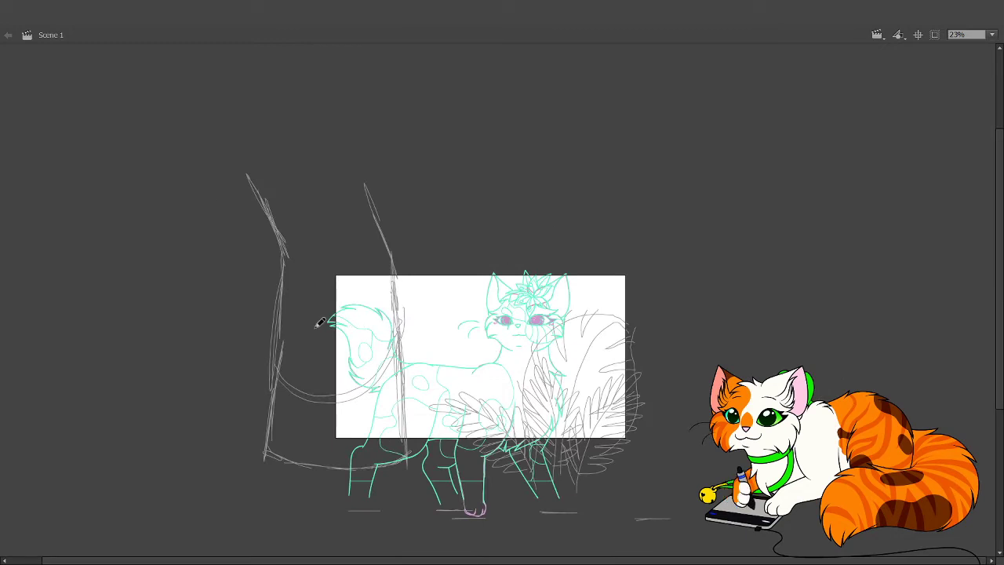
# Sketch two curved, vine-like double bands crossing the upper part of the tree trunk.
pyautogui.moveTo(284, 299)
pyautogui.mouseDown()
pyautogui.moveTo(317, 316)
pyautogui.moveTo(368, 233)
pyautogui.mouseUp()
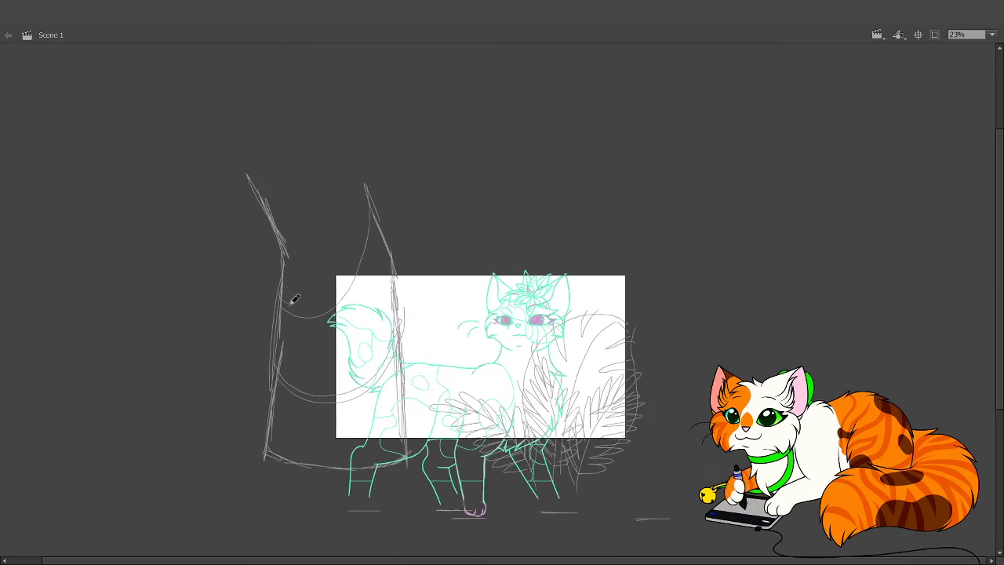
pyautogui.moveTo(291, 291)
pyautogui.mouseDown()
pyautogui.moveTo(330, 301)
pyautogui.moveTo(366, 229)
pyautogui.moveTo(365, 196)
pyautogui.mouseUp()
pyautogui.moveTo(255, 176)
pyautogui.mouseDown()
pyautogui.moveTo(360, 239)
pyautogui.moveTo(386, 271)
pyautogui.mouseUp()
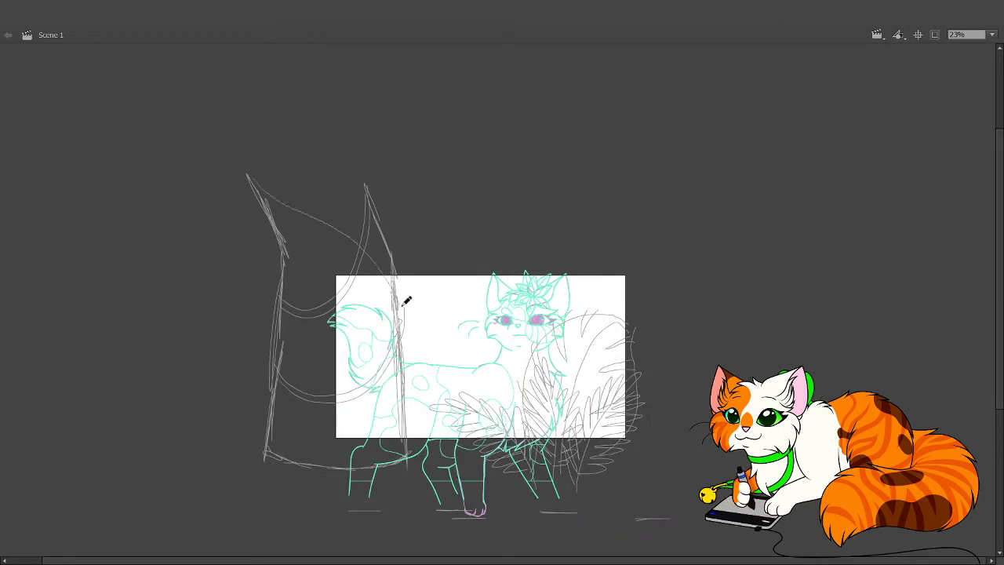
pyautogui.moveTo(251, 176)
pyautogui.mouseDown()
pyautogui.moveTo(369, 242)
pyautogui.moveTo(394, 273)
pyautogui.mouseUp()
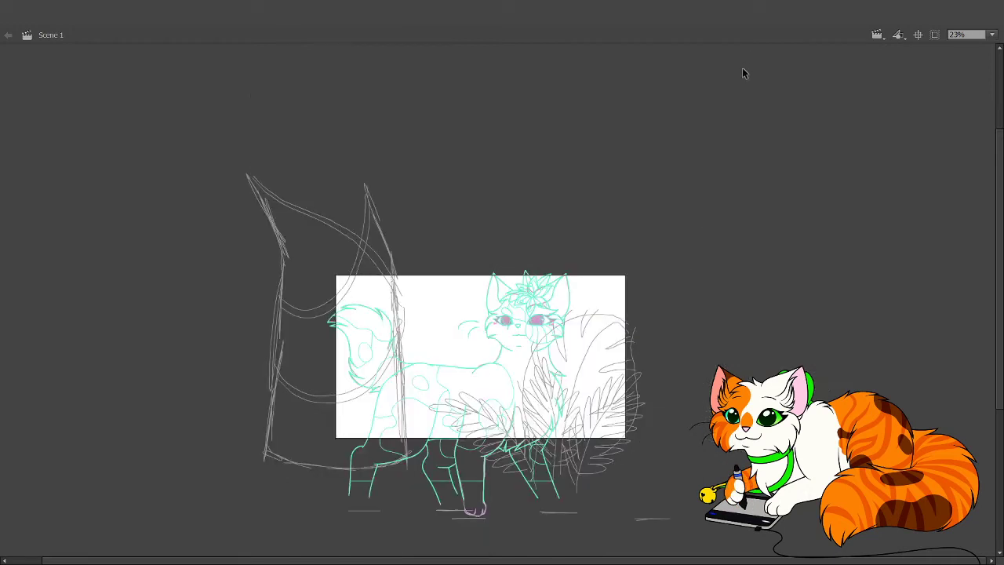
# Sketch the two bent edges of a second, narrower tree trunk above and behind the spotted cat's back.
pyautogui.moveTo(416, 396)
pyautogui.mouseDown()
pyautogui.moveTo(438, 294)
pyautogui.moveTo(434, 220)
pyautogui.moveTo(440, 243)
pyautogui.moveTo(417, 158)
pyautogui.mouseUp()
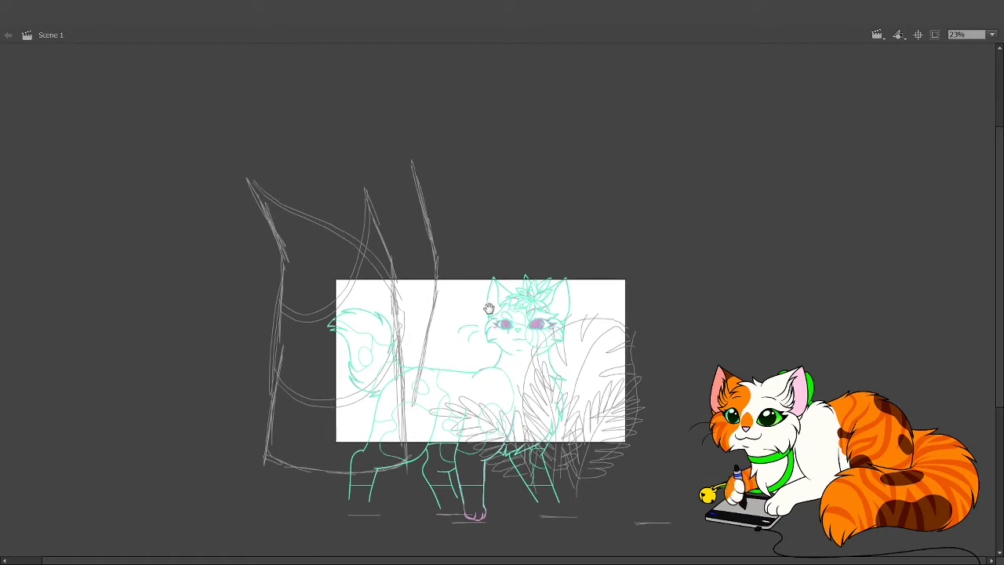
pyautogui.scroll(2, 489, 307)
pyautogui.moveTo(492, 415); pyautogui.dragTo(497, 267)
pyautogui.moveTo(488, 310); pyautogui.dragTo(460, 181)
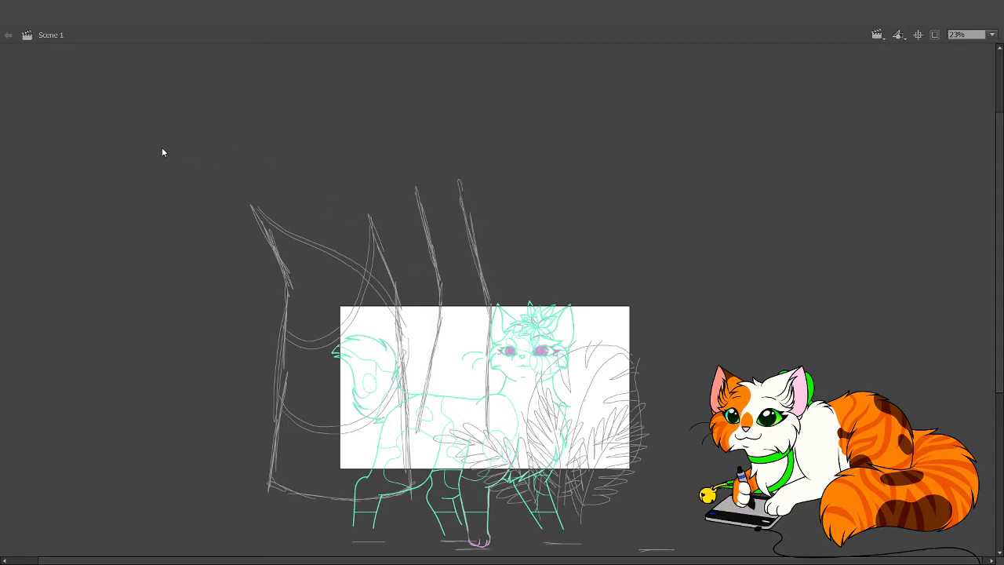
# Select both edges of the second, narrower trunk and nudge them downward to overlap the cat's body.
pyautogui.click(110, 140)
pyautogui.moveTo(497, 427)
pyautogui.mouseDown()
pyautogui.moveTo(489, 432)
pyautogui.moveTo(518, 352)
pyautogui.moveTo(454, 166)
pyautogui.moveTo(418, 263)
pyautogui.moveTo(415, 385)
pyautogui.moveTo(426, 441)
pyautogui.moveTo(443, 457)
pyautogui.mouseUp()
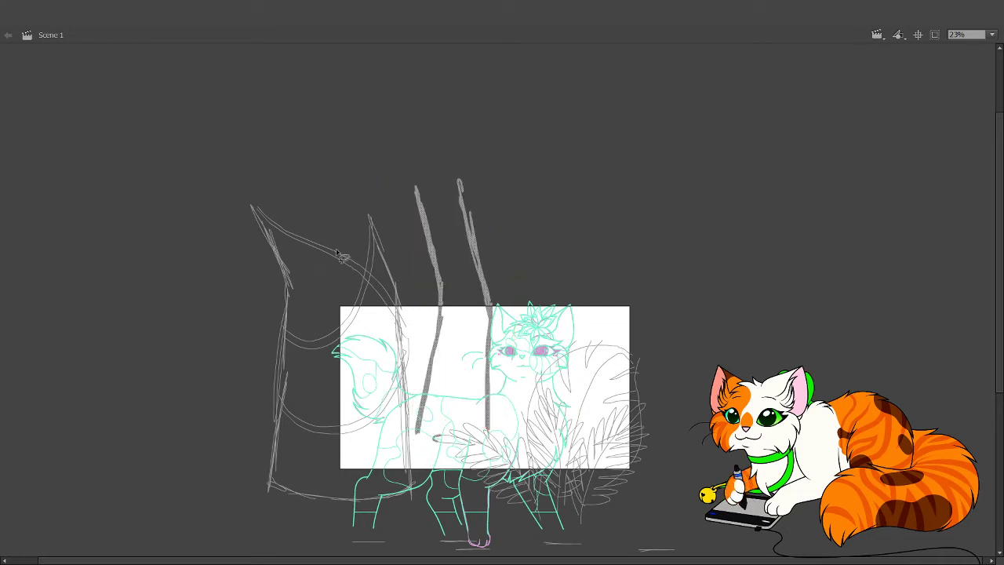
pyautogui.click(262, 142)
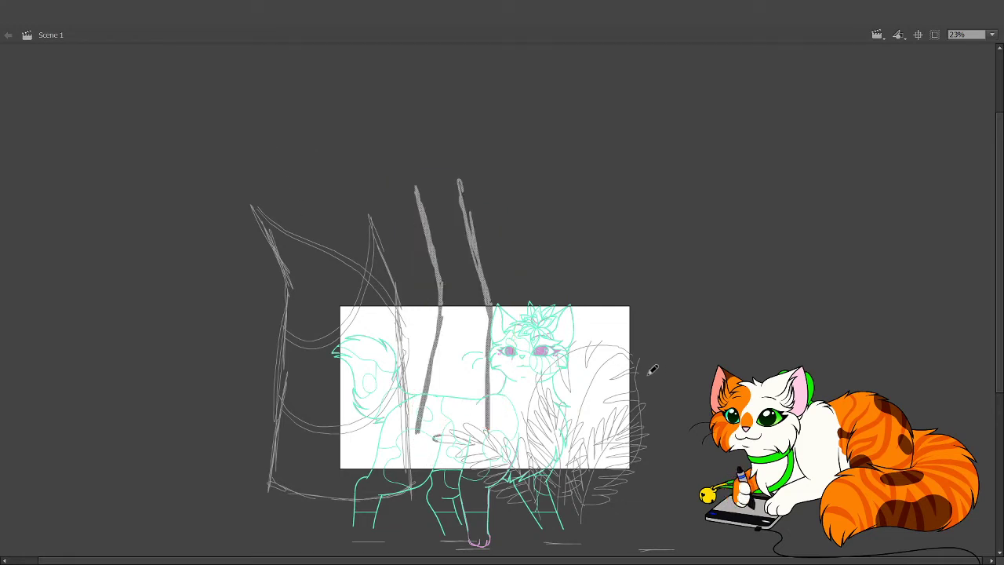
pyautogui.hotkey('shift', 'Down')
pyautogui.hotkey('shift', 'Down')
pyautogui.hotkey('shift', 'Down')
pyautogui.hotkey('shift', 'Down')
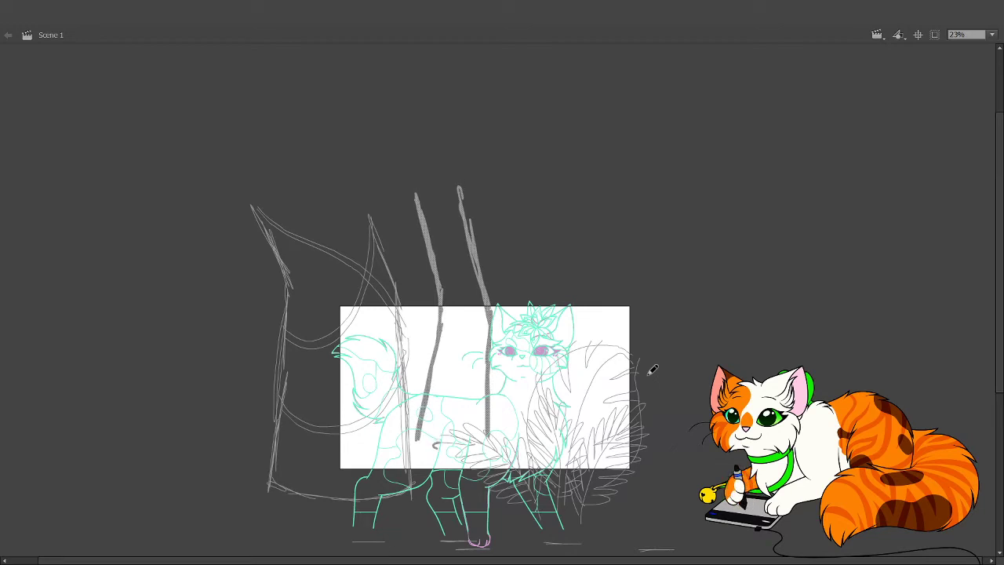
pyautogui.hotkey('shift', 'Down')
pyautogui.hotkey('shift', 'Down')
pyautogui.hotkey('shift', 'Down')
pyautogui.hotkey('shift', 'Down')
pyautogui.hotkey('shift', 'Down')
pyautogui.hotkey('shift', 'Down')
pyautogui.hotkey('shift', 'Down')
pyautogui.hotkey('shift', 'Down')
pyautogui.hotkey('shift', 'Down')
pyautogui.hotkey('shift', 'Down')
pyautogui.hotkey('shift', 'Down')
pyautogui.hotkey('shift', 'Down')
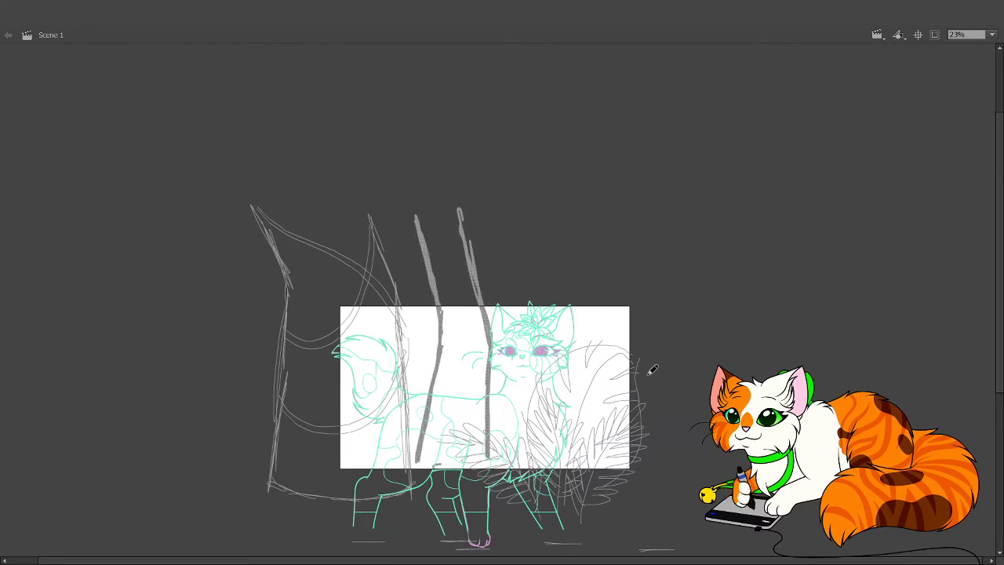
pyautogui.hotkey('shift', 'Down')
pyautogui.hotkey('shift', 'Down')
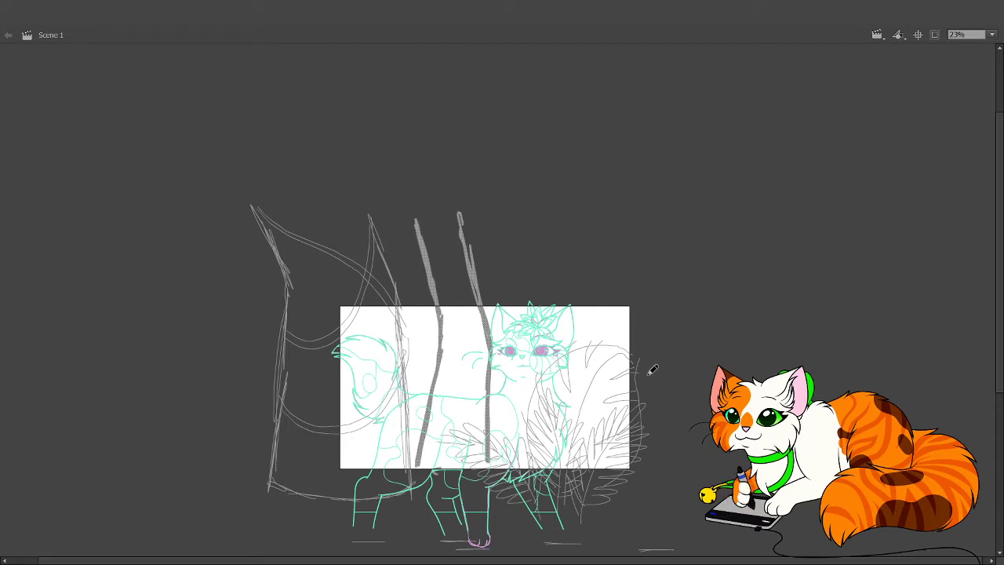
pyautogui.press('Escape')
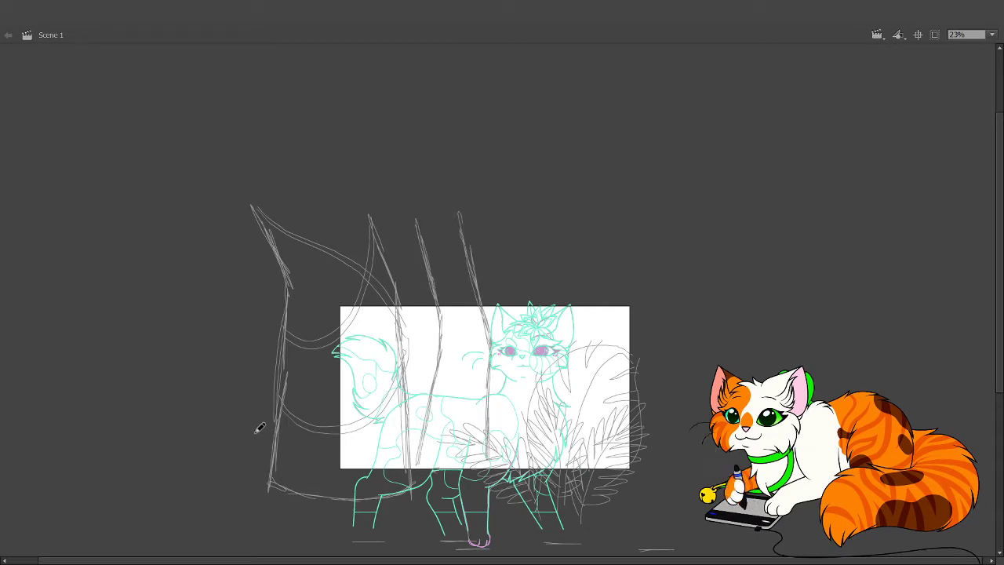
# Draw a straight horizontal ground line across the scene and sketch a bent branch forking off the narrower trunk above the cat's head.
pyautogui.moveTo(256, 432); pyautogui.dragTo(679, 432)
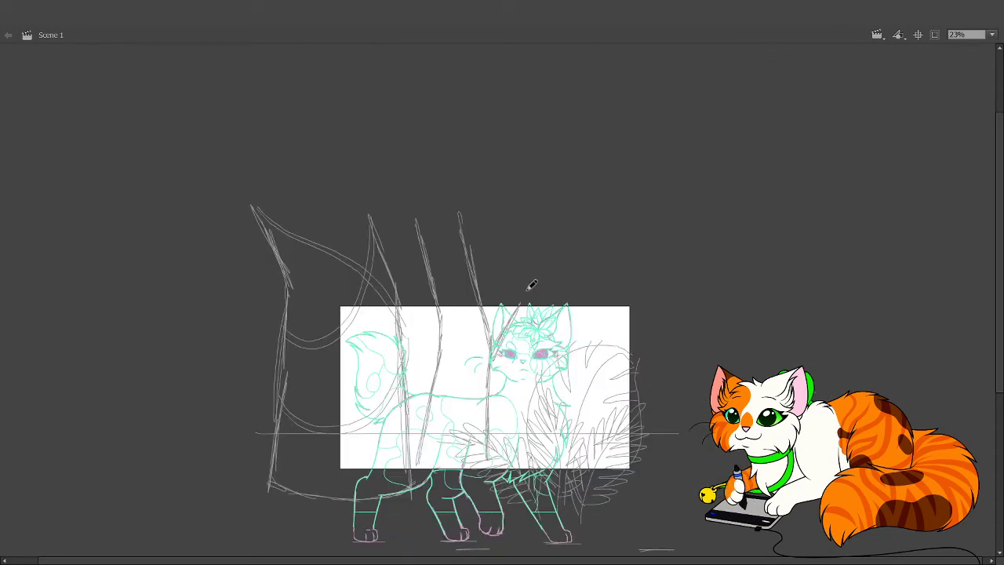
pyautogui.moveTo(527, 299); pyautogui.dragTo(533, 255)
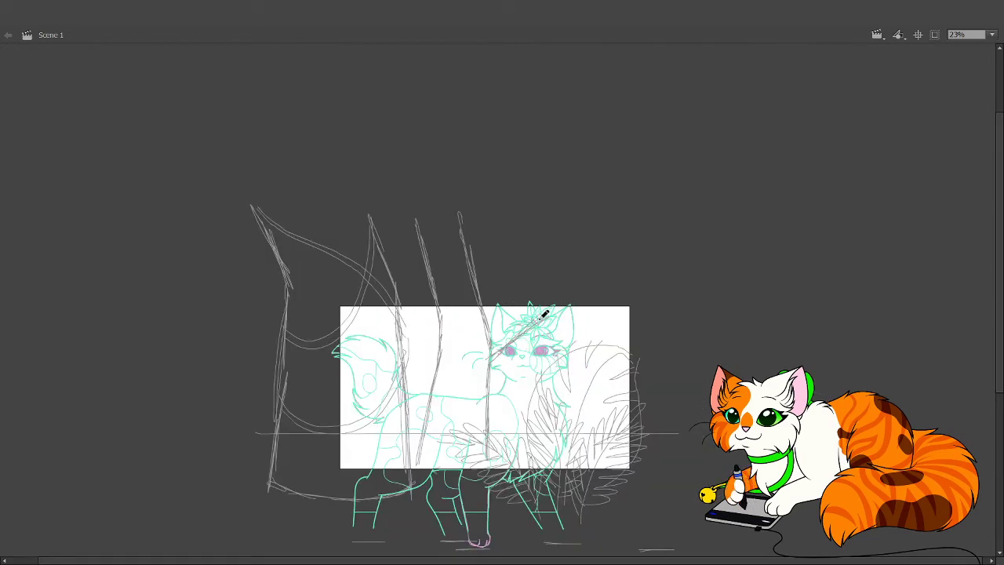
pyautogui.moveTo(541, 316)
pyautogui.mouseDown()
pyautogui.moveTo(555, 250)
pyautogui.moveTo(549, 296)
pyautogui.moveTo(552, 263)
pyautogui.moveTo(603, 167)
pyautogui.moveTo(539, 239)
pyautogui.moveTo(528, 294)
pyautogui.moveTo(491, 318)
pyautogui.moveTo(533, 293)
pyautogui.moveTo(528, 300)
pyautogui.moveTo(488, 317)
pyautogui.moveTo(548, 279)
pyautogui.moveTo(496, 343)
pyautogui.mouseUp()
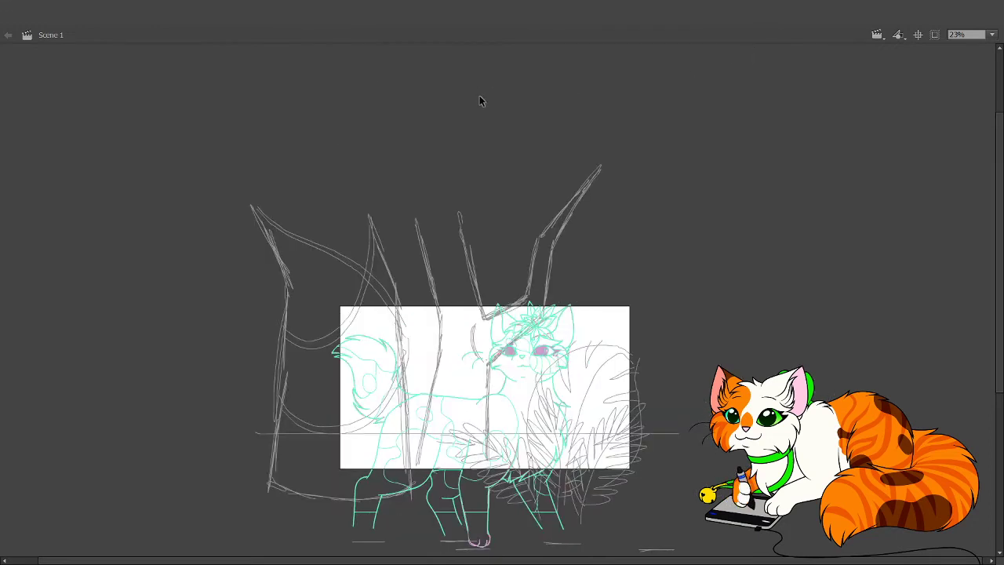
# Select the narrower trunk's upper part together with its branch and nudge the selection slightly upward.
pyautogui.moveTo(400, 189)
pyautogui.mouseDown()
pyautogui.moveTo(475, 278)
pyautogui.moveTo(560, 291)
pyautogui.moveTo(575, 233)
pyautogui.moveTo(643, 324)
pyautogui.mouseUp()
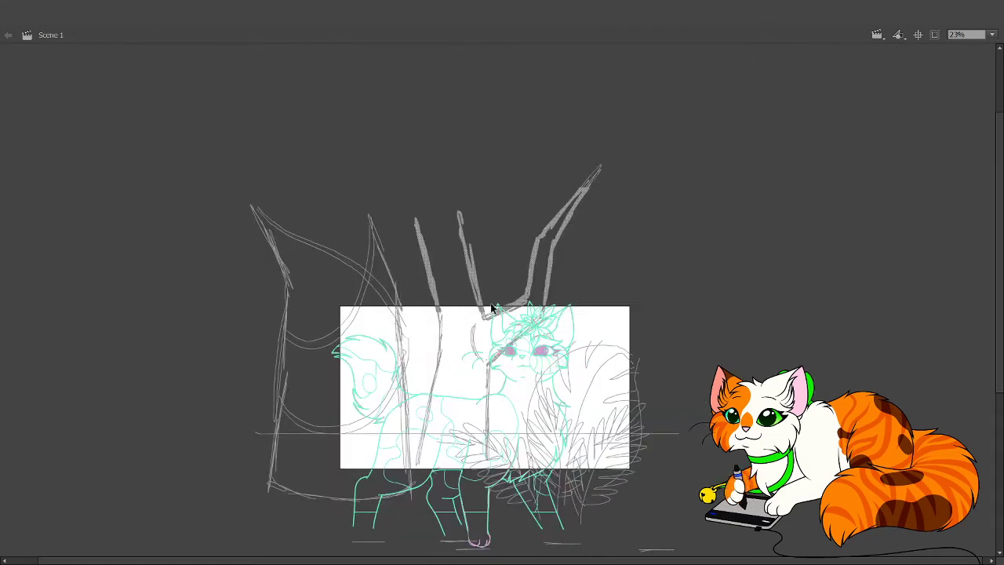
pyautogui.click(420, 202)
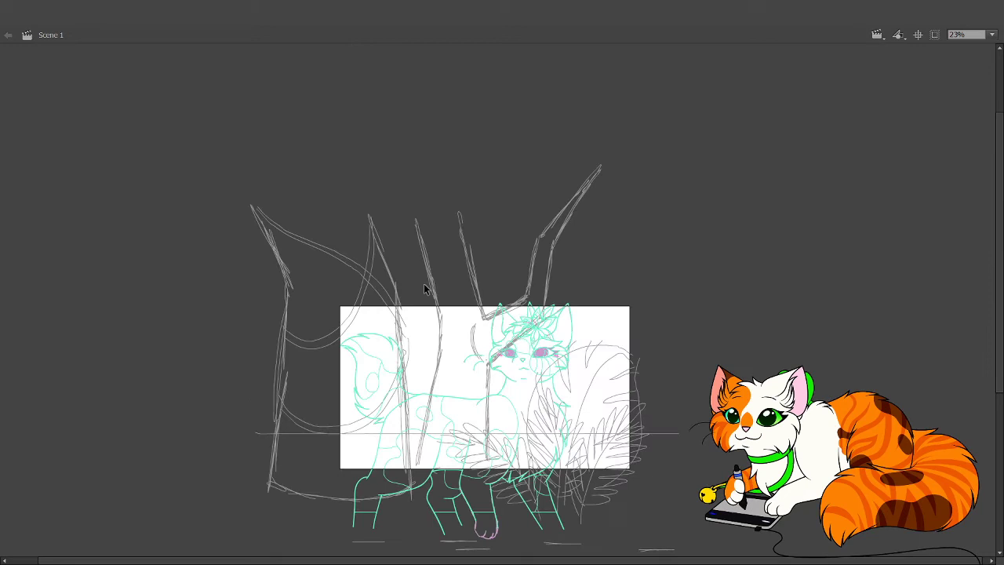
pyautogui.moveTo(424, 286)
pyautogui.mouseDown()
pyautogui.moveTo(590, 249)
pyautogui.moveTo(667, 106)
pyautogui.mouseUp()
pyautogui.moveTo(400, 198); pyautogui.dragTo(459, 281)
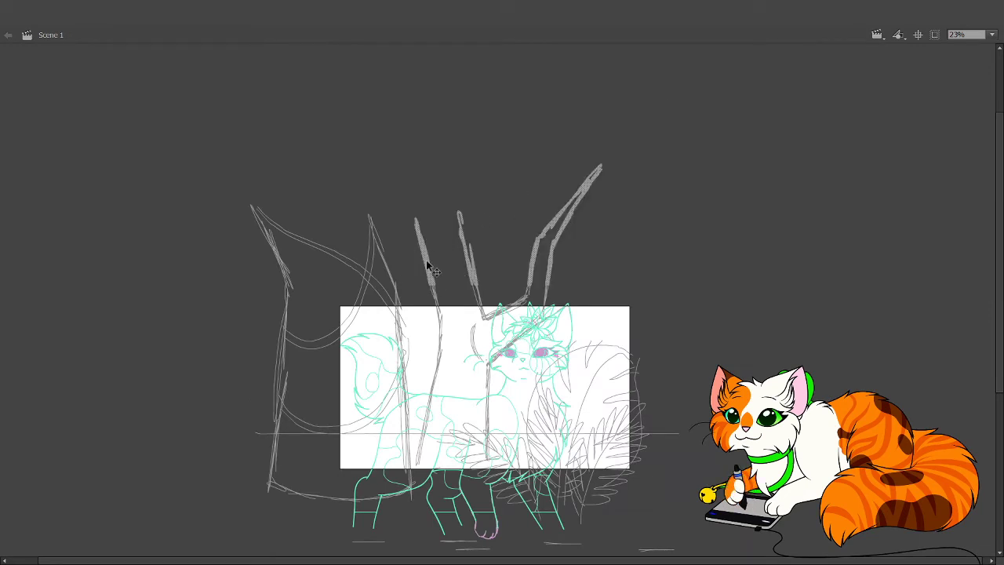
pyautogui.moveTo(412, 251)
pyautogui.mouseDown()
pyautogui.moveTo(465, 344)
pyautogui.moveTo(538, 421)
pyautogui.moveTo(522, 404)
pyautogui.mouseUp()
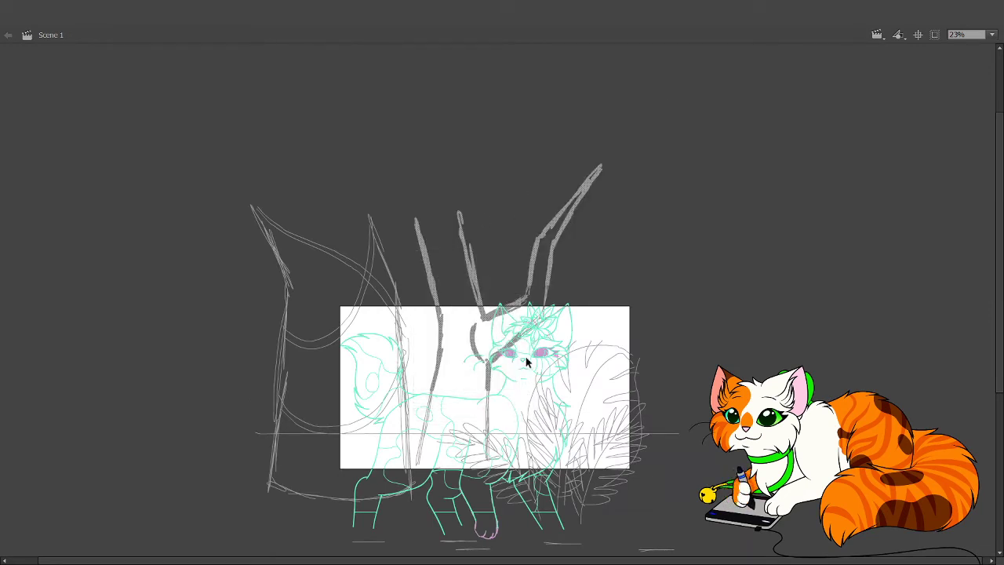
pyautogui.moveTo(506, 271); pyautogui.dragTo(561, 339)
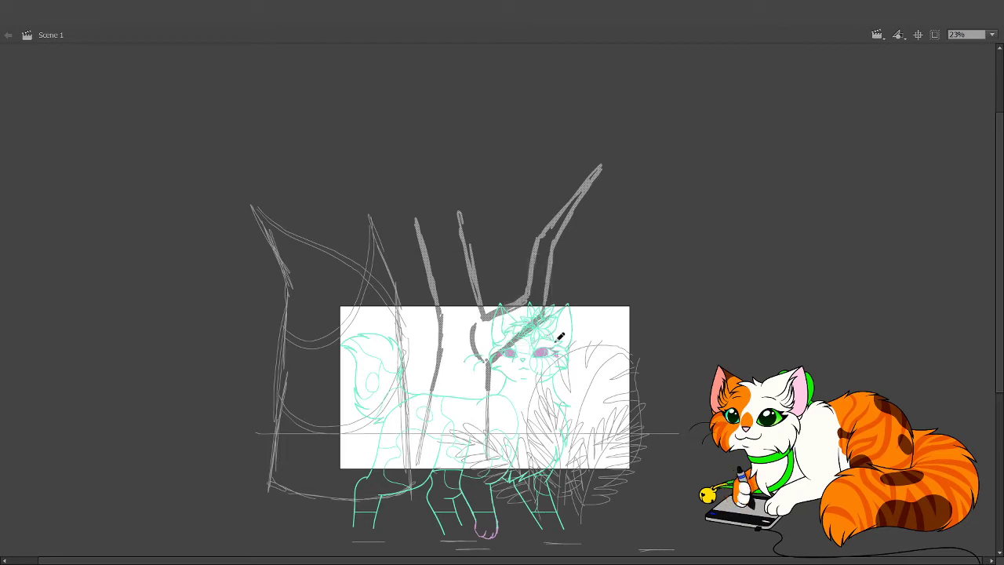
pyautogui.press('Up')
pyautogui.press('Up')
pyautogui.press('Up')
pyautogui.press('Up')
pyautogui.press('Up')
pyautogui.press('Up')
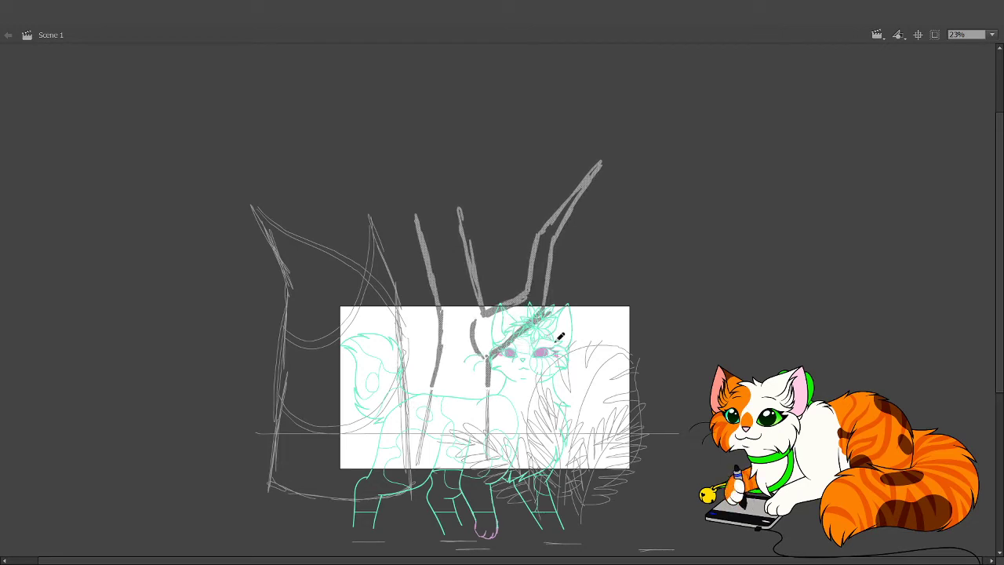
pyautogui.press('Up')
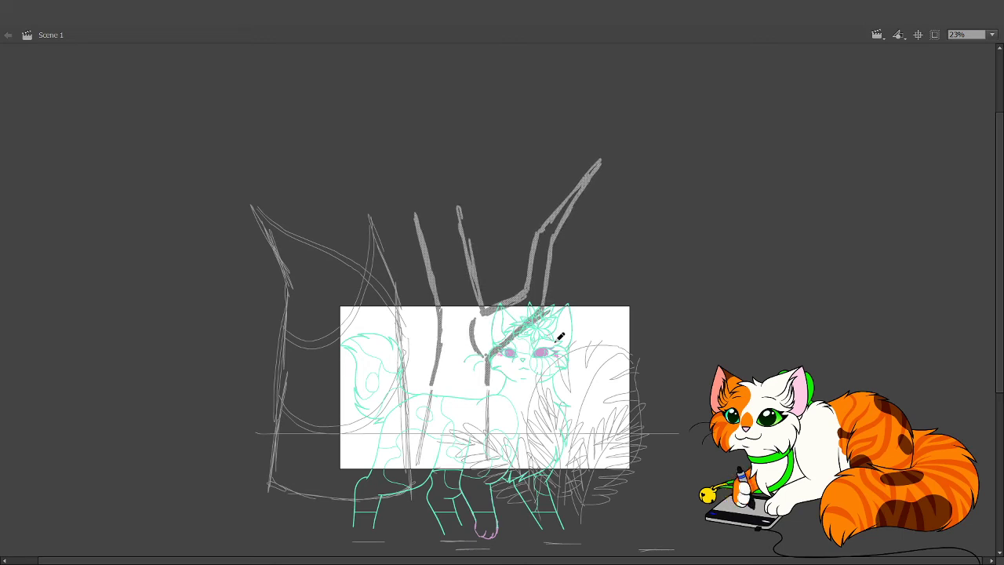
pyautogui.press('Up')
pyautogui.press('Up')
pyautogui.press('Up')
pyautogui.press('Up')
pyautogui.press('Up')
pyautogui.press('Up')
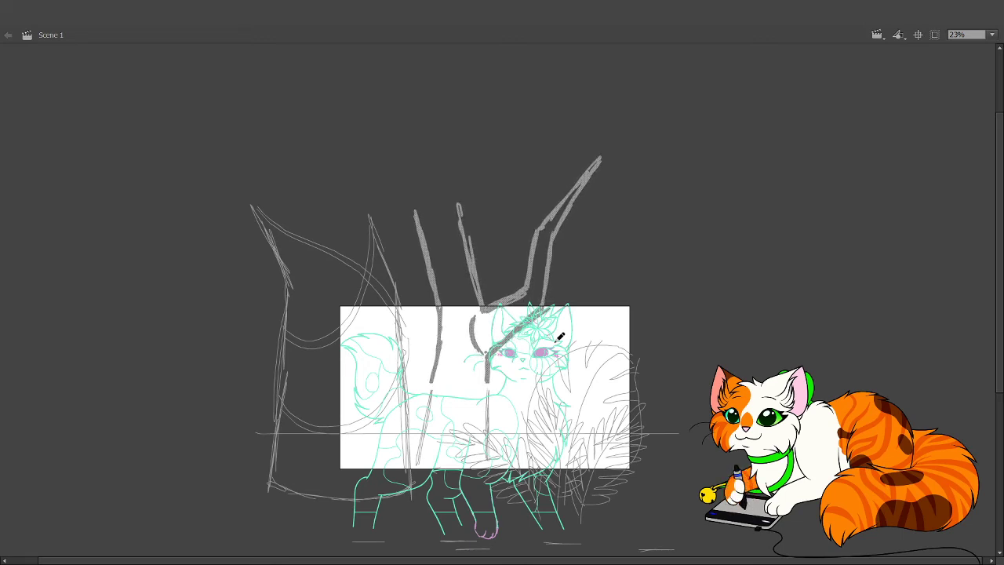
pyautogui.press('Up')
pyautogui.press('Up')
pyautogui.press('Up')
pyautogui.press('Up')
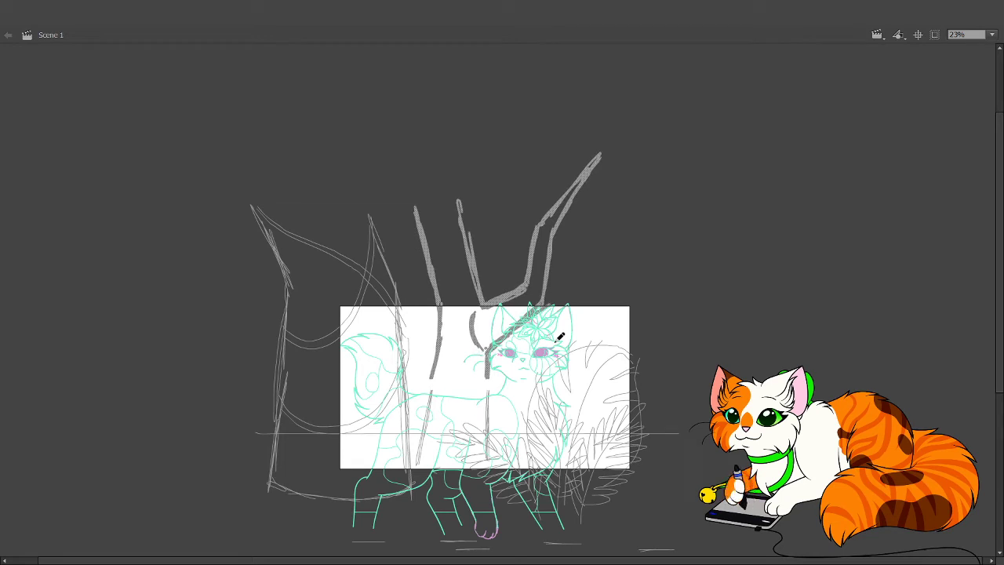
pyautogui.press('Up')
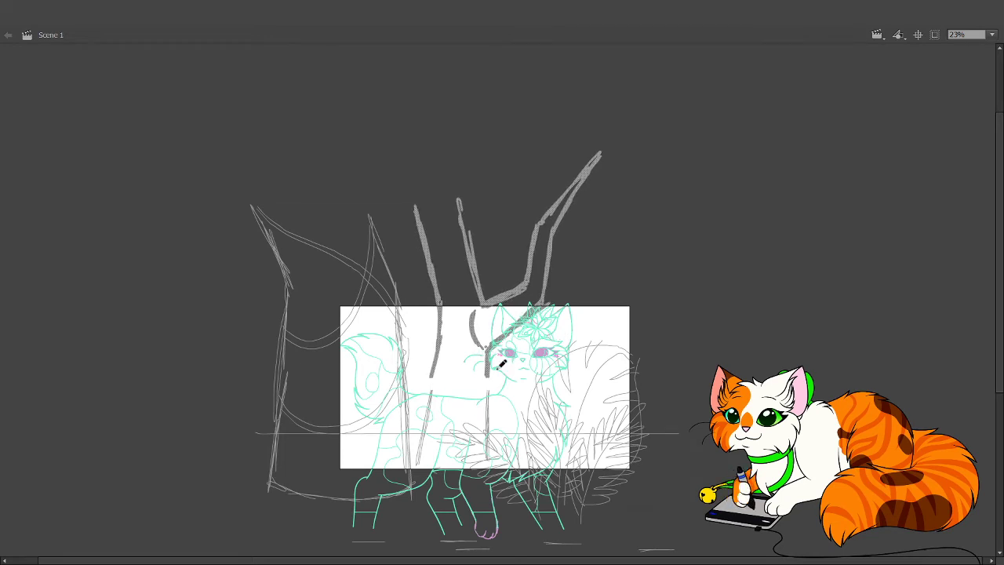
pyautogui.click(461, 340)
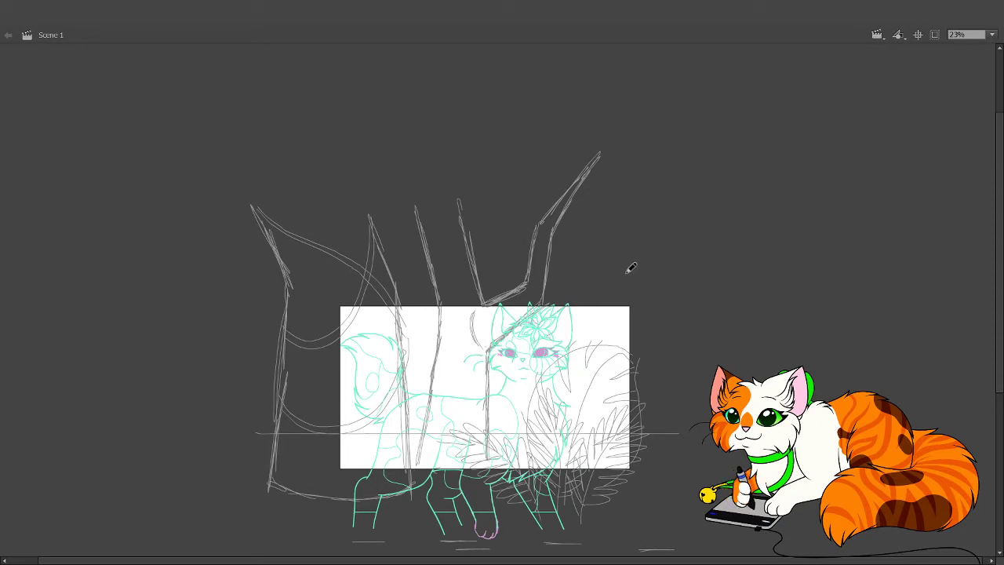
# Touch up the branch sketch and draw a thin, forked tree outside the stage beyond the large leaf.
pyautogui.moveTo(583, 229); pyautogui.dragTo(578, 251)
pyautogui.moveTo(542, 170); pyautogui.dragTo(632, 231)
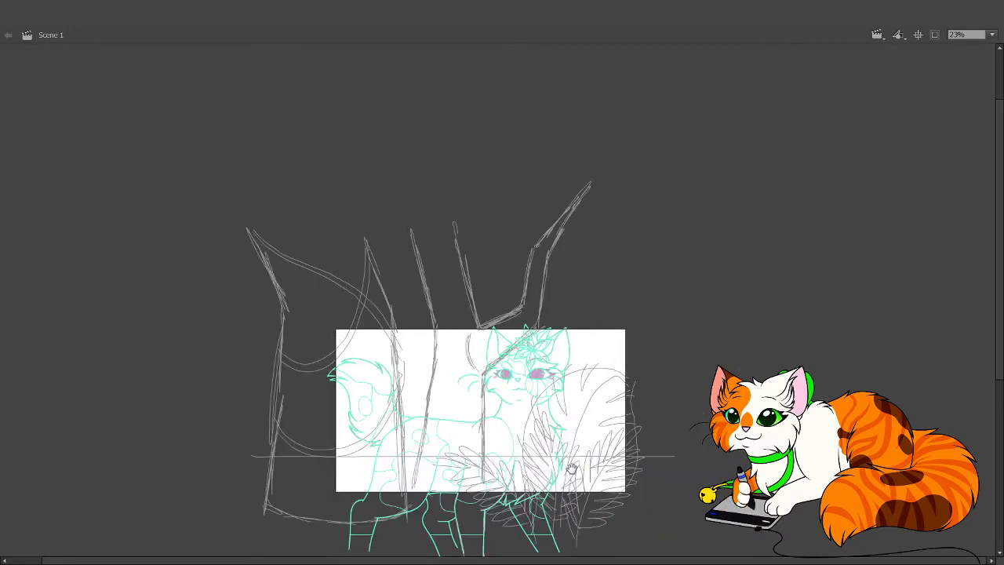
pyautogui.moveTo(588, 468); pyautogui.dragTo(620, 432)
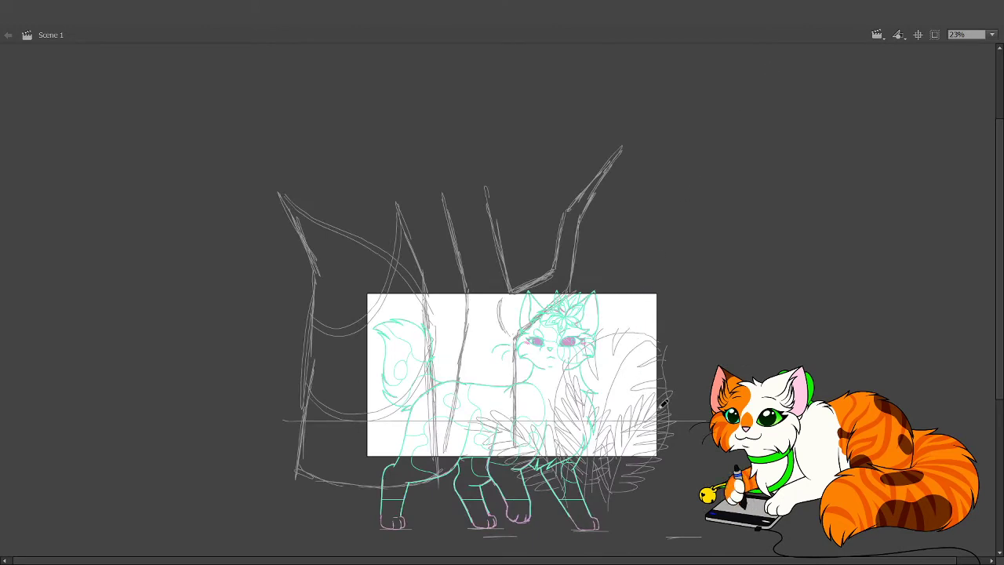
pyautogui.moveTo(673, 411)
pyautogui.mouseDown()
pyautogui.moveTo(687, 348)
pyautogui.moveTo(668, 257)
pyautogui.moveTo(681, 186)
pyautogui.moveTo(679, 256)
pyautogui.moveTo(704, 324)
pyautogui.moveTo(705, 392)
pyautogui.moveTo(734, 315)
pyautogui.moveTo(737, 236)
pyautogui.moveTo(727, 290)
pyautogui.moveTo(700, 333)
pyautogui.mouseUp()
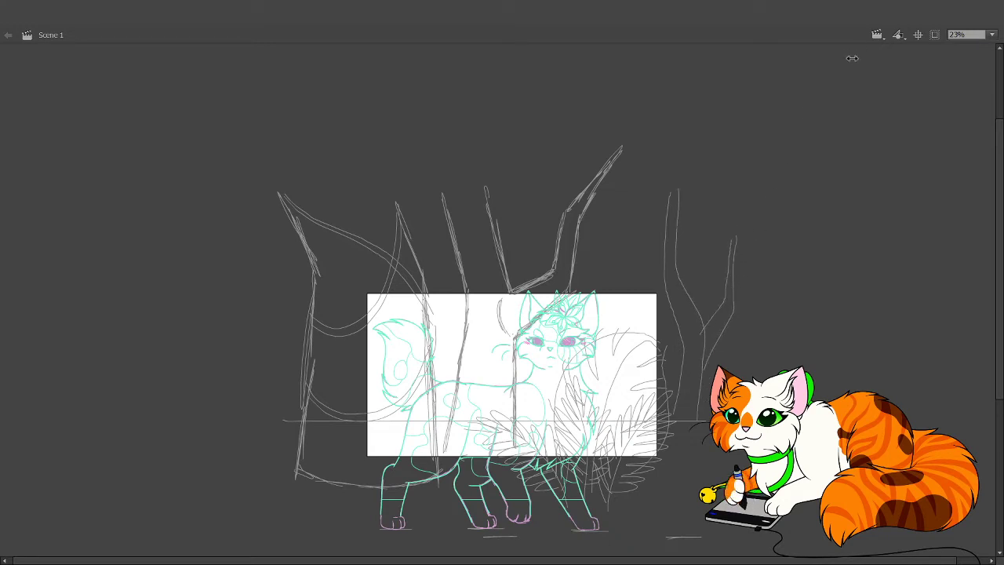
# Go to the frame where the spotted cat walks off and sketch fern leaves around the bases of the two trunks.
pyautogui.press('.')
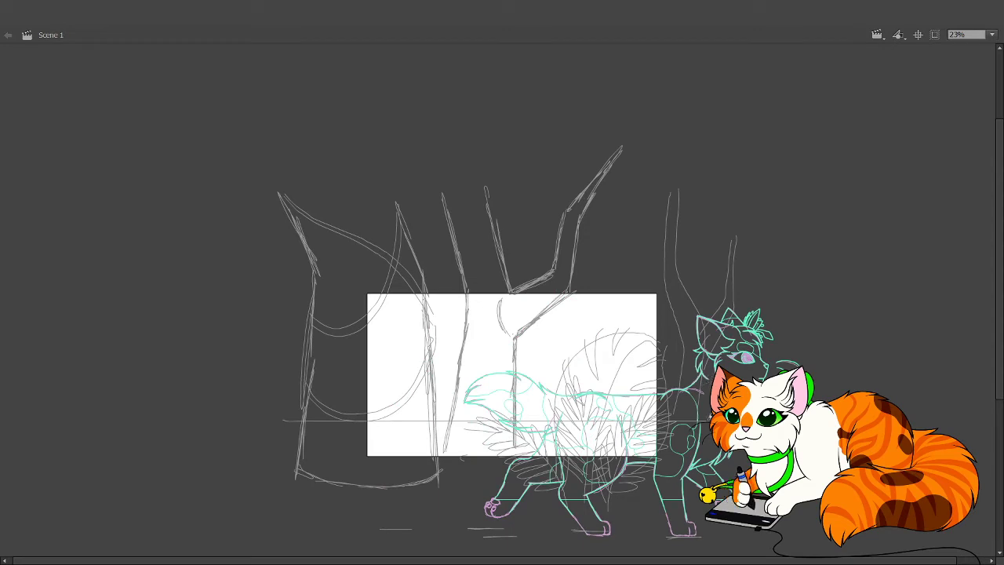
pyautogui.moveTo(433, 490)
pyautogui.mouseDown()
pyautogui.moveTo(464, 422)
pyautogui.moveTo(428, 476)
pyautogui.moveTo(436, 422)
pyautogui.moveTo(455, 394)
pyautogui.moveTo(498, 380)
pyautogui.moveTo(442, 468)
pyautogui.moveTo(474, 459)
pyautogui.mouseUp()
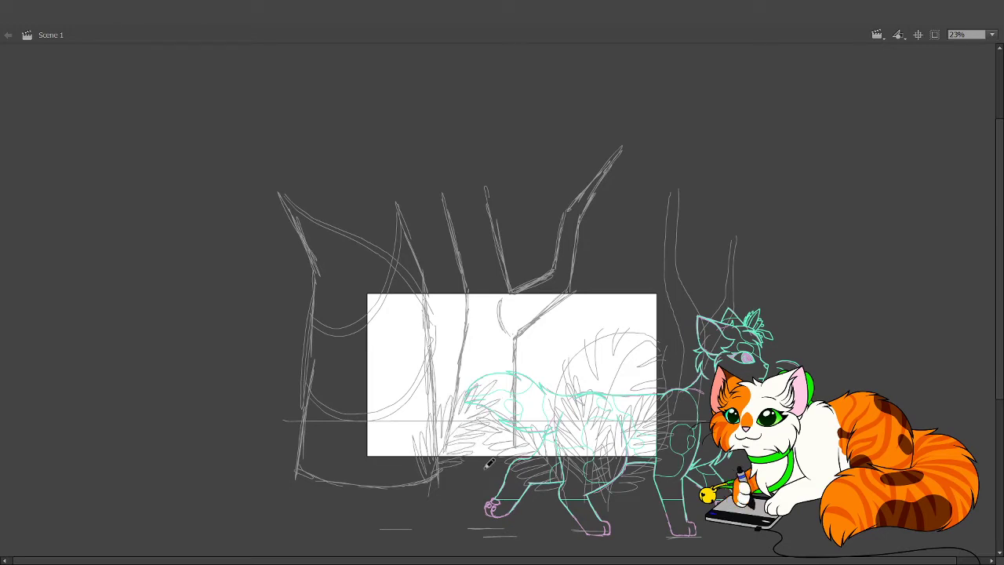
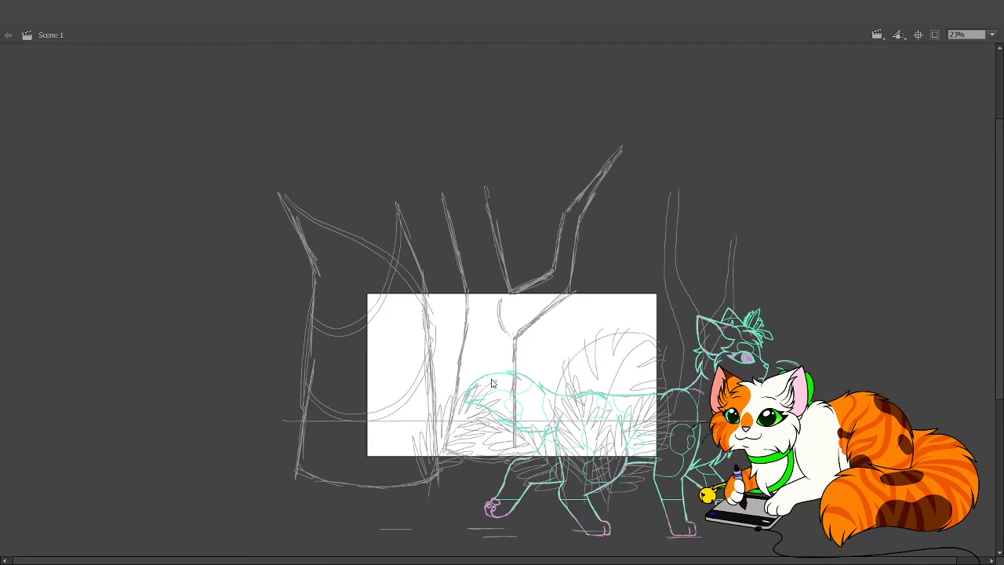
pyautogui.press('b')
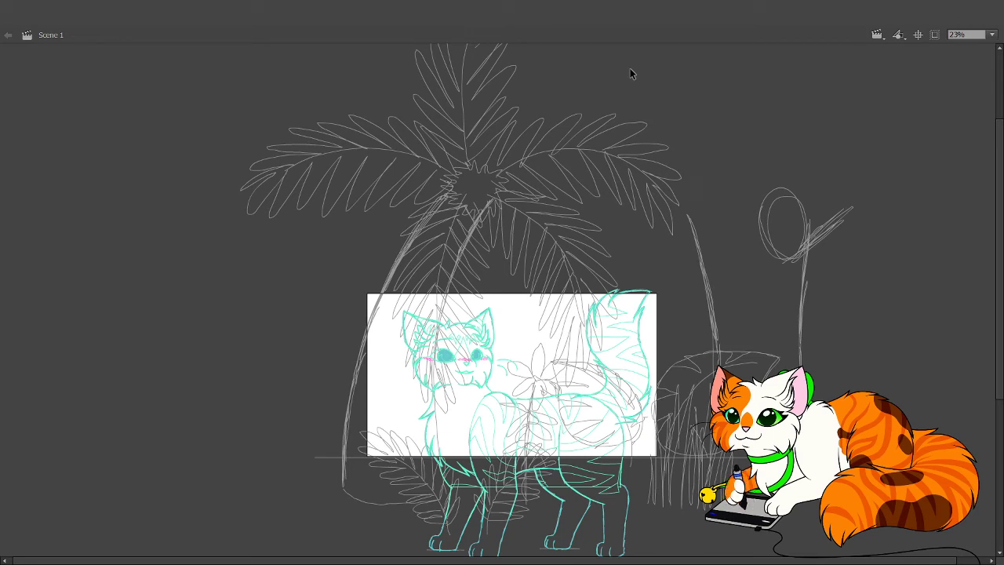
# Select the striped cat's palm-tree background sketch and paste it in place on the green tabby's close-up frame.
pyautogui.click(759, 54)
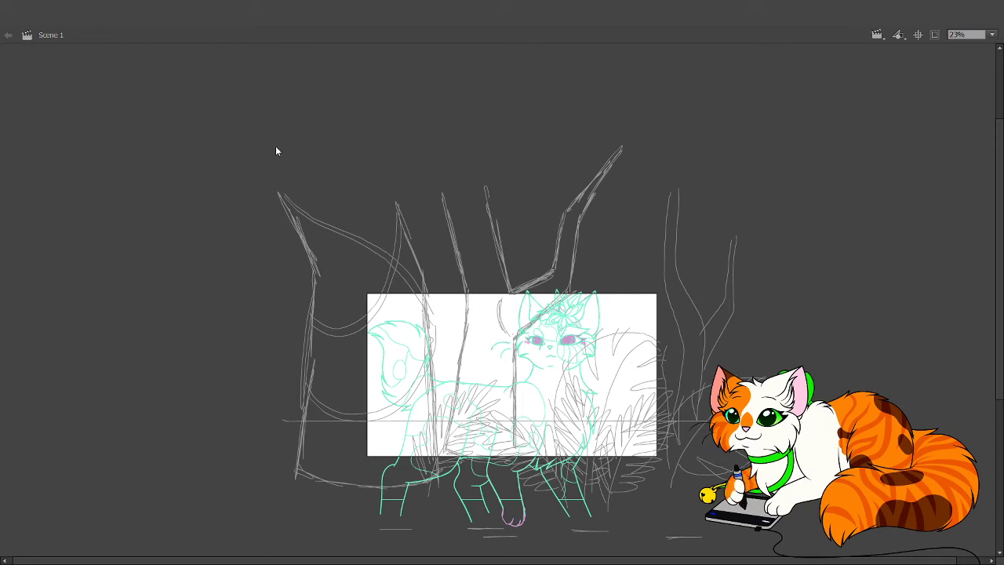
pyautogui.click(551, 88)
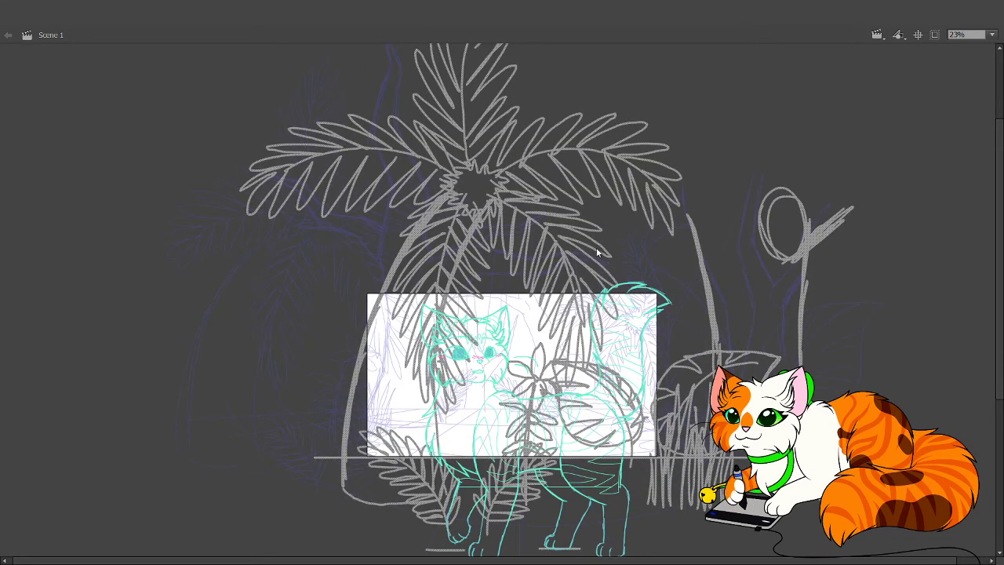
pyautogui.click(473, 108)
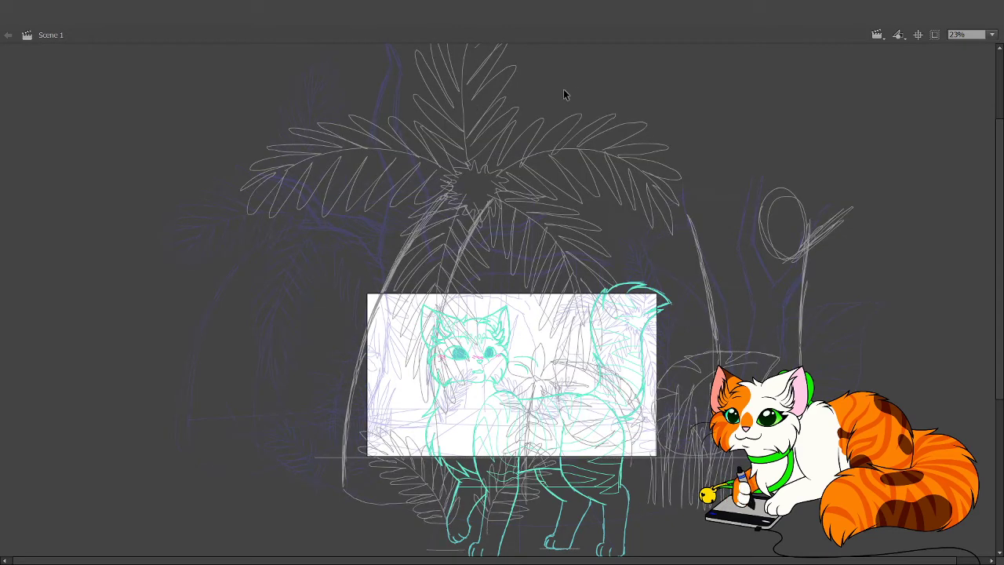
pyautogui.press('.')
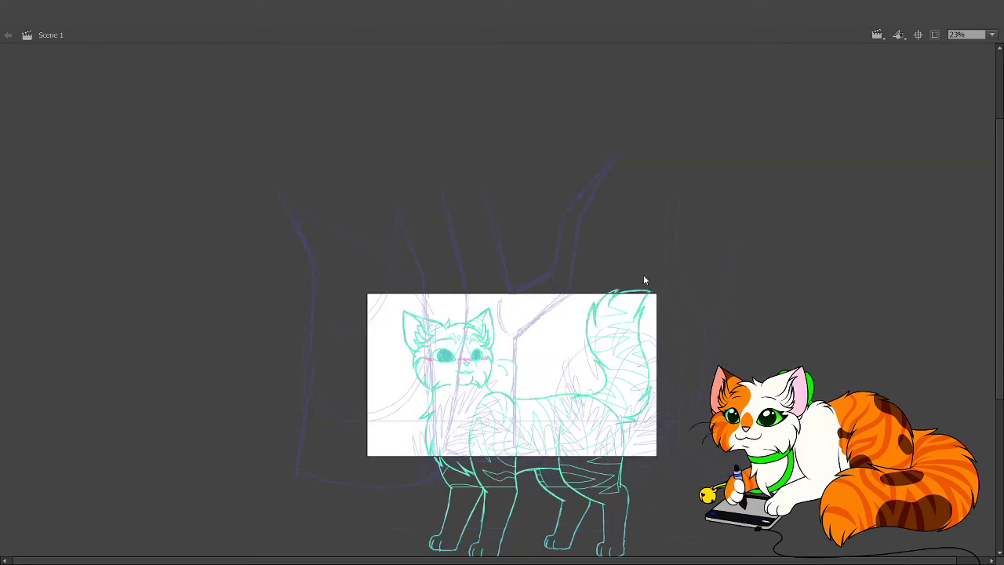
pyautogui.press('b')
pyautogui.hotkey('ctrl', 'shift', 'v')
pyautogui.press('Return')
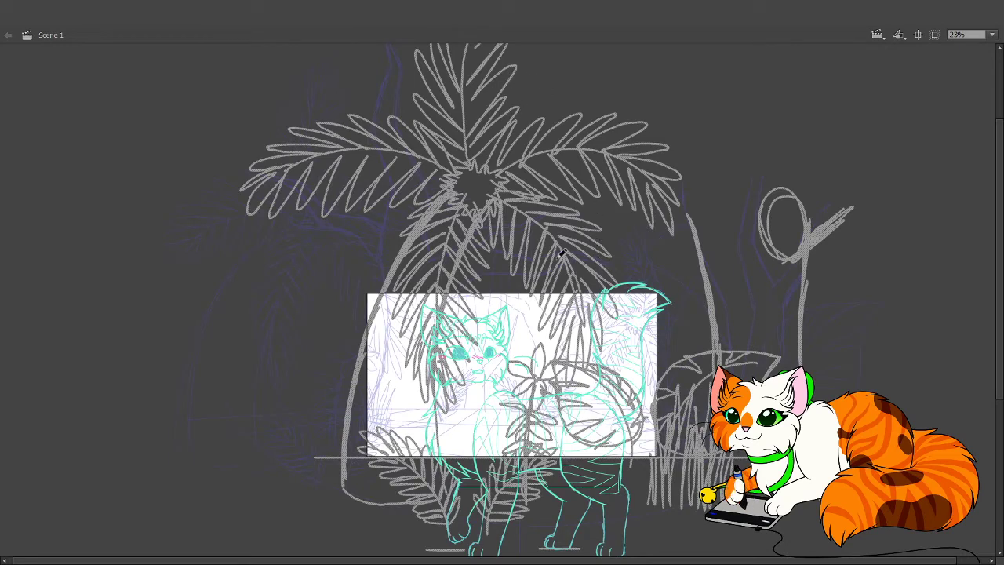
pyautogui.moveTo(637, 247); pyautogui.dragTo(671, 278)
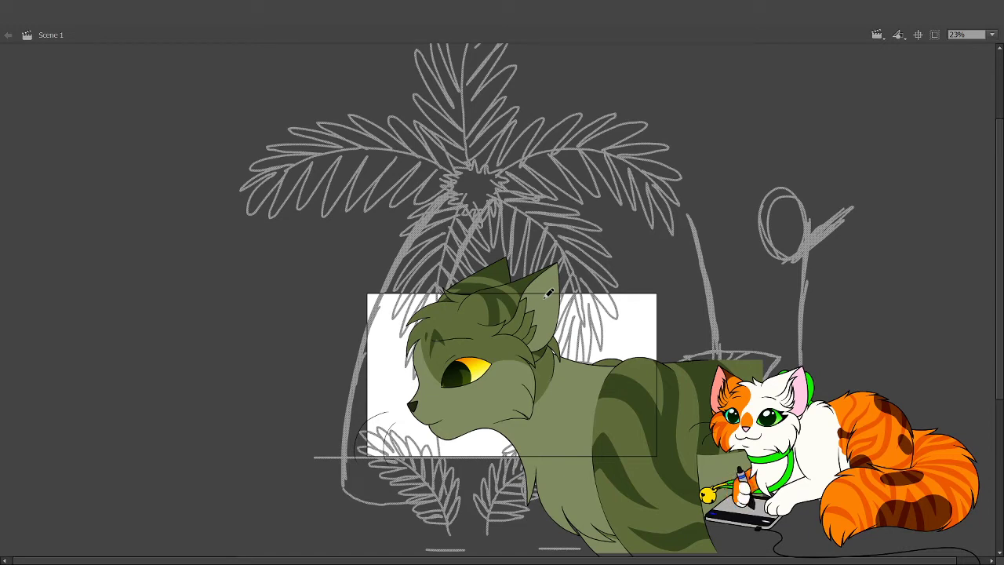
# Compare the pasted palm-tree background on the green tabby's close-up with the same background in the neighbouring full-body frames.
pyautogui.click(628, 335)
pyautogui.scroll(2, 627, 392)
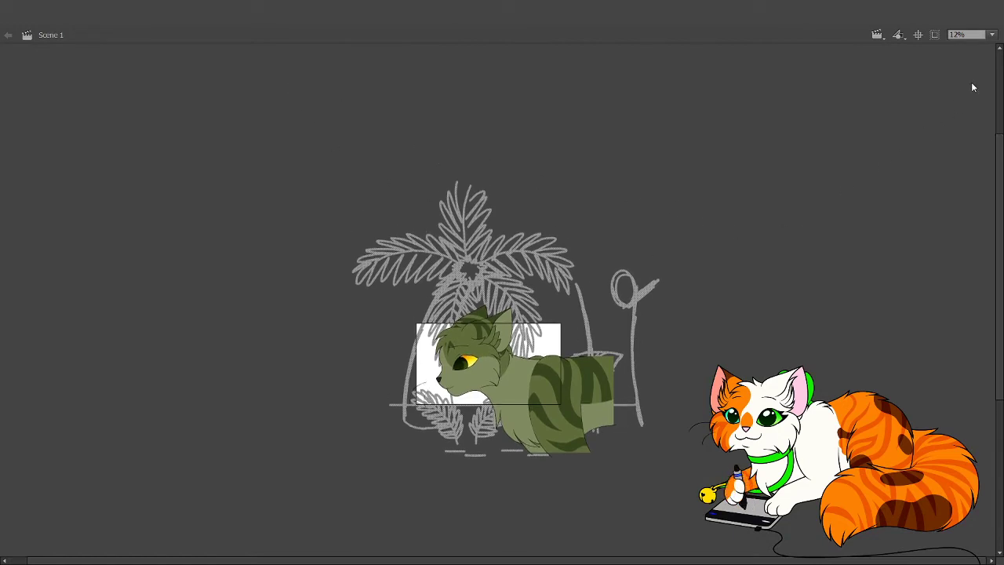
pyautogui.press(',')
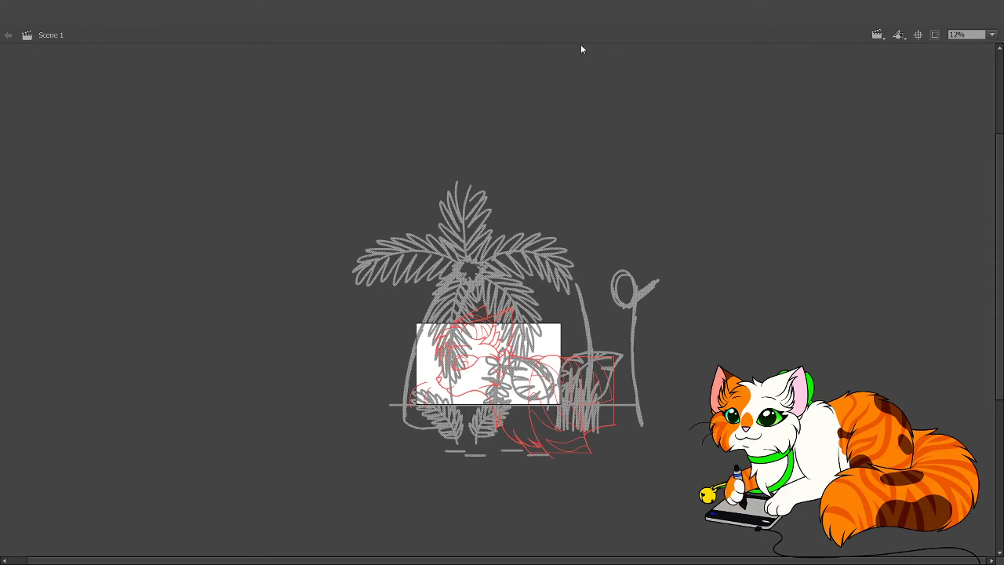
pyautogui.press('.')
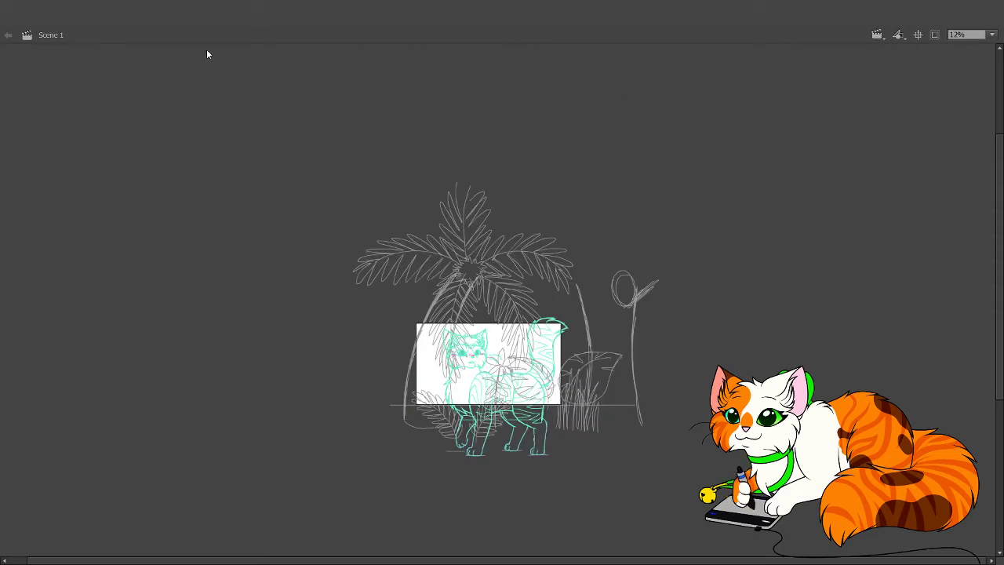
pyautogui.press(',')
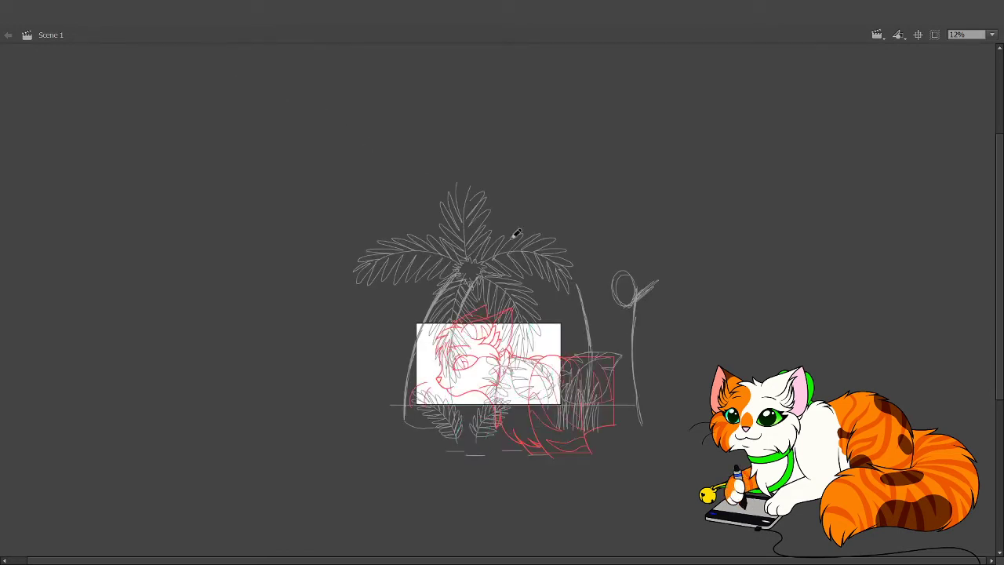
pyautogui.press('.')
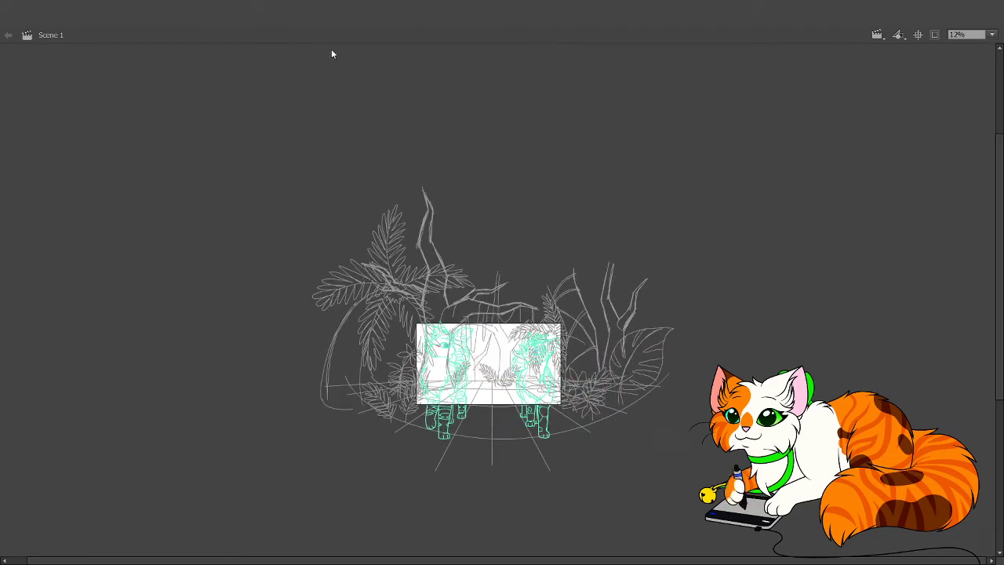
pyautogui.press(',')
pyautogui.press('.')
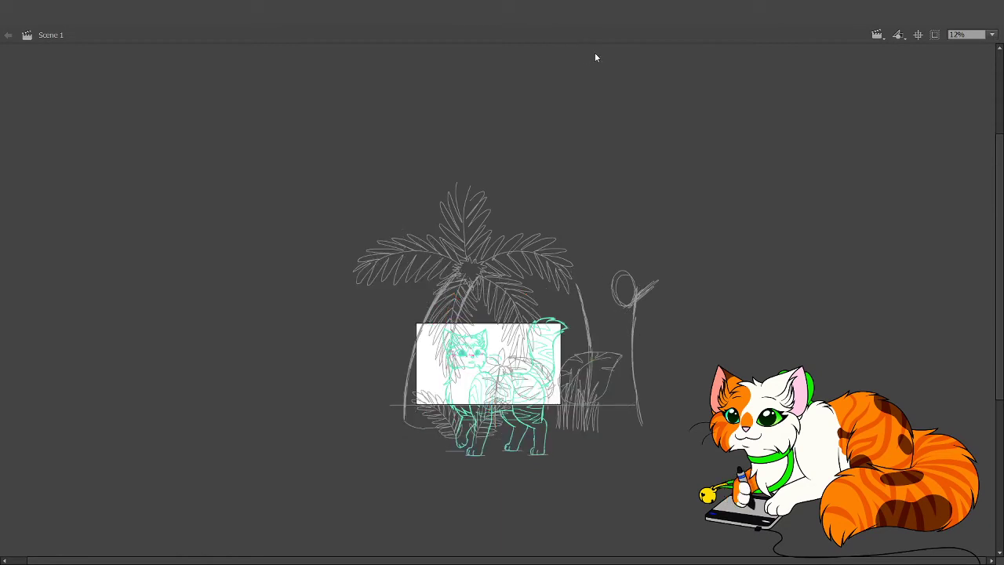
pyautogui.press('.')
pyautogui.press('.')
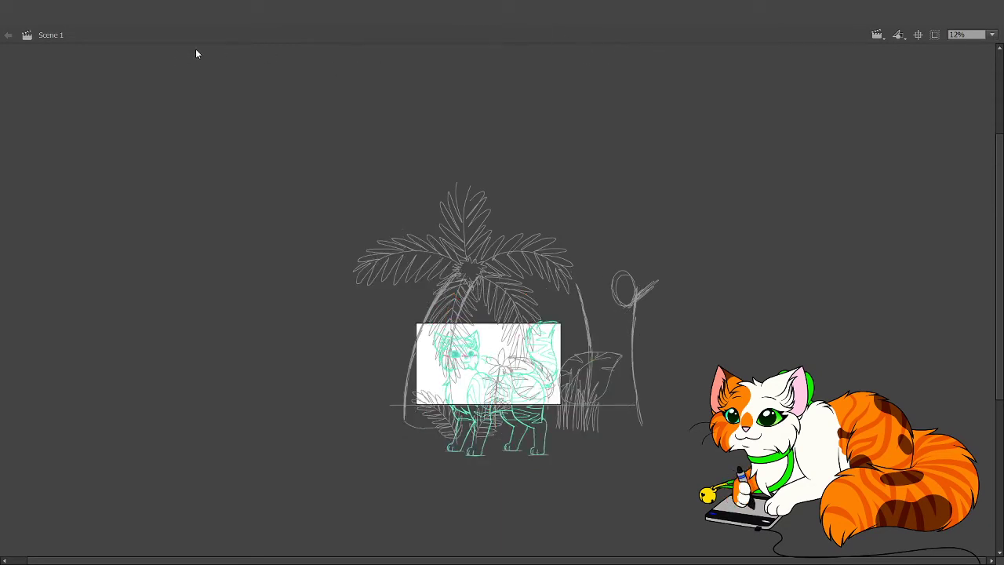
pyautogui.press('.')
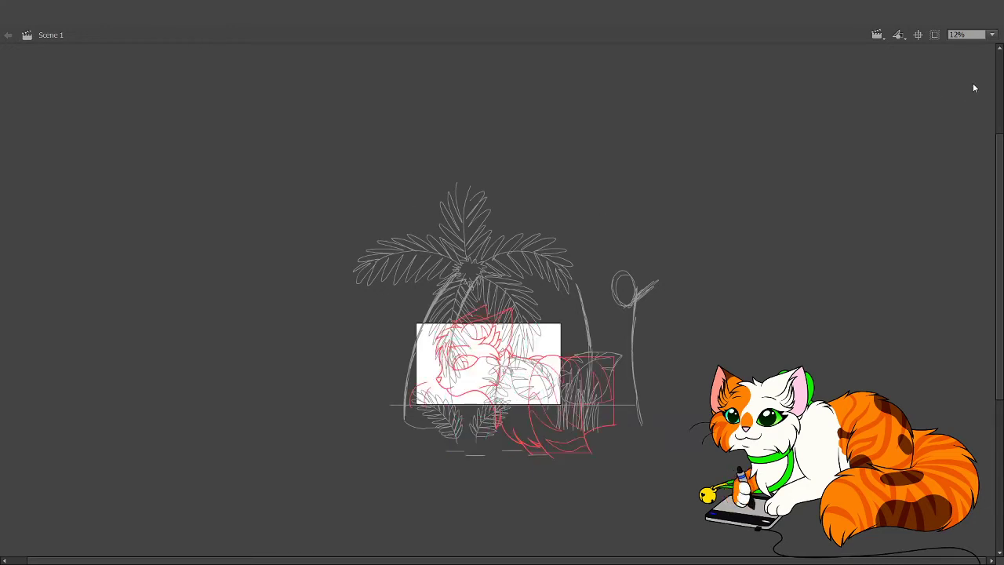
# Enlarge the whole palm-tree background on the close-up frame to roughly 1.7 times its size and shift it up and to the right.
pyautogui.hotkey('ctrl', 'a')
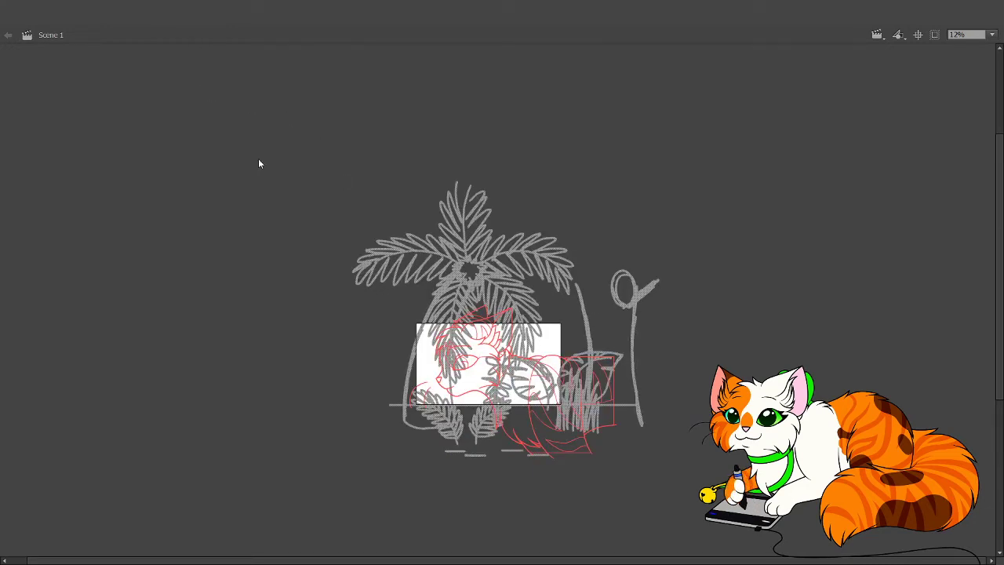
pyautogui.press('q')
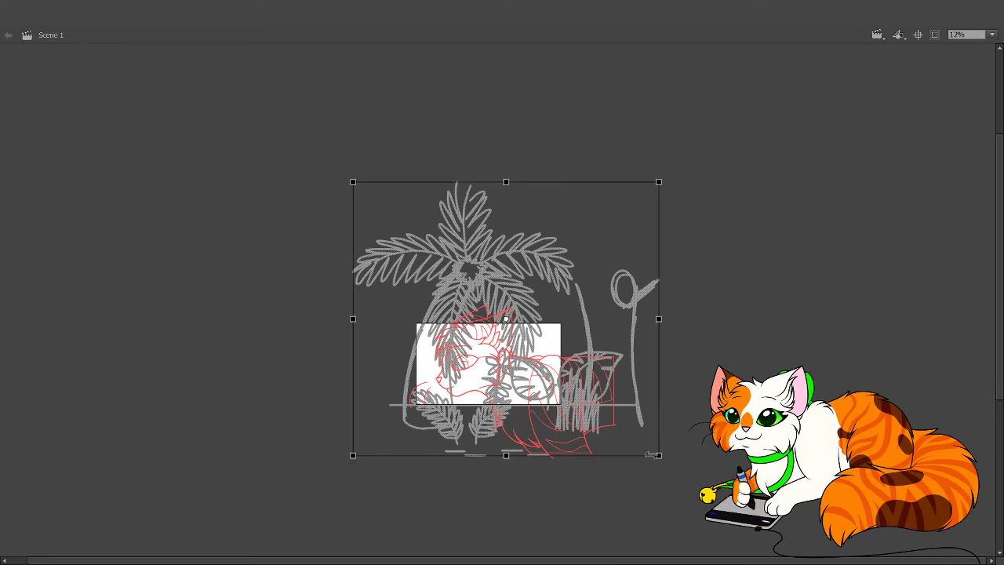
pyautogui.moveTo(659, 456); pyautogui.dragTo(761, 547)
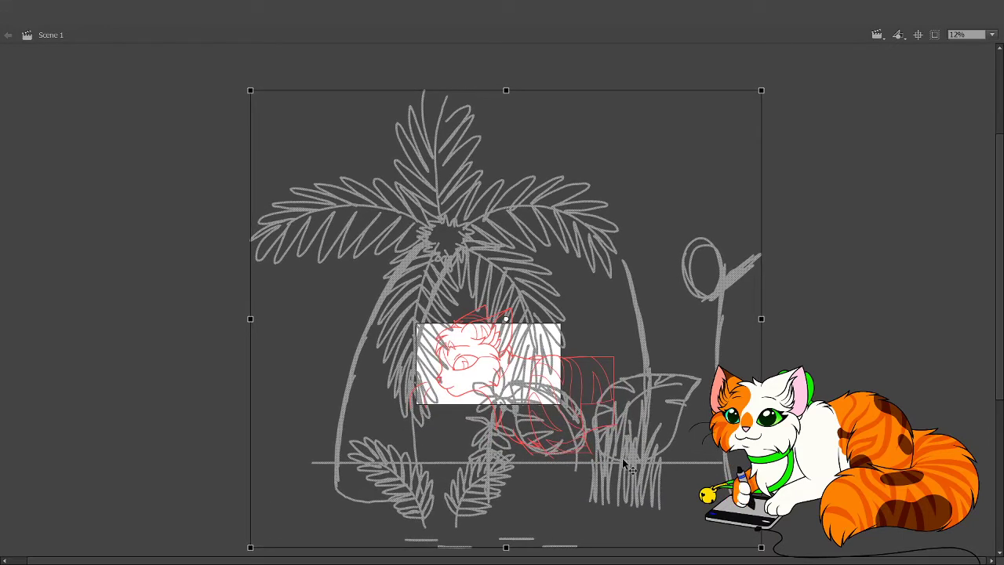
pyautogui.moveTo(626, 464); pyautogui.dragTo(674, 409)
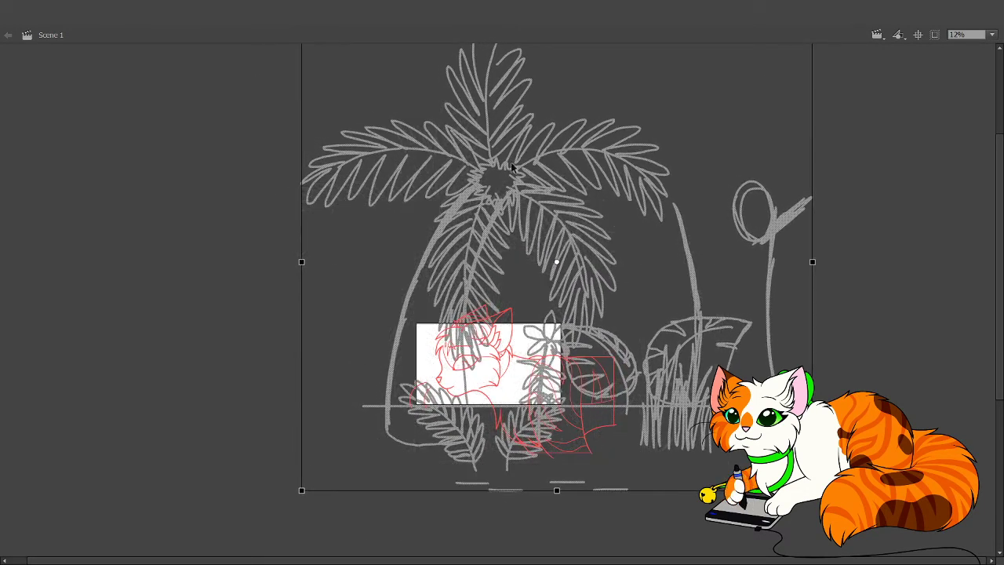
pyautogui.click(366, 52)
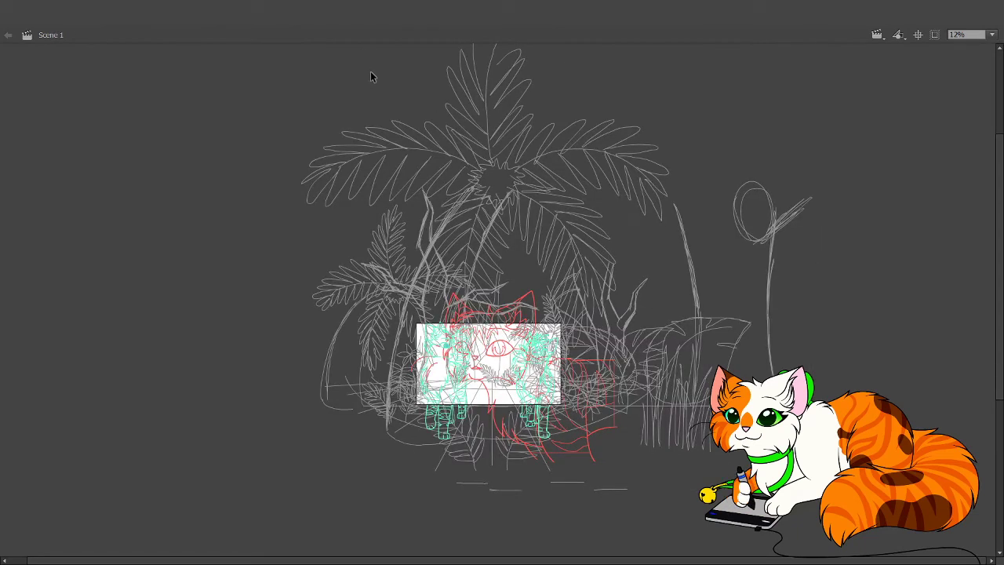
# Check the enlarged palm-tree background against the full-body frames and scale it up slightly more on the green tabby's close-up.
pyautogui.press('.')
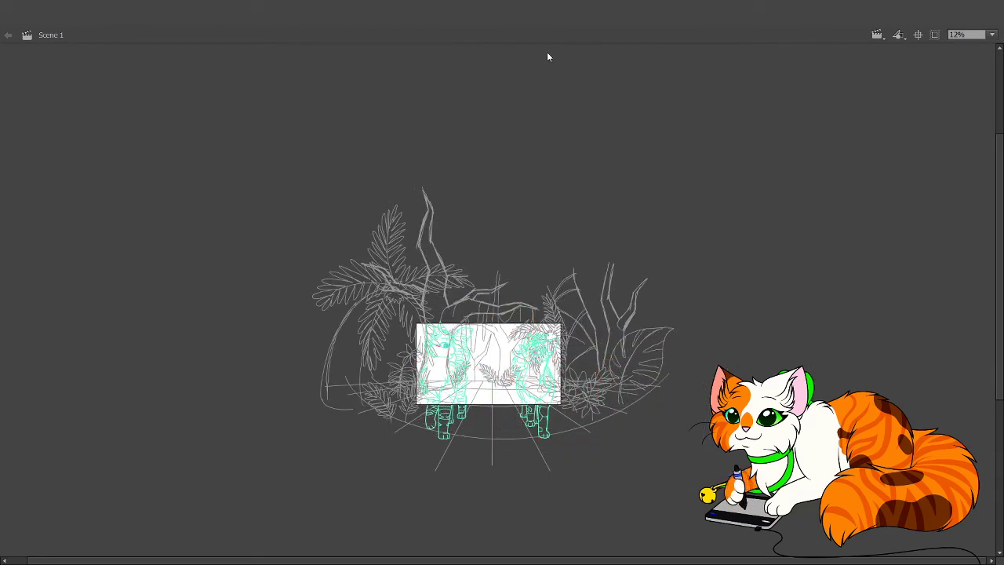
pyautogui.press('.')
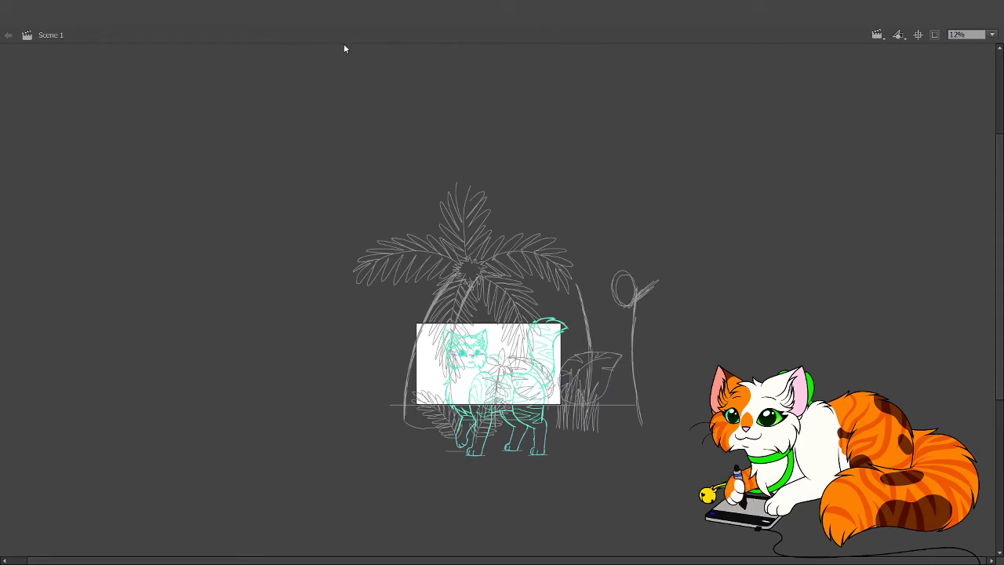
pyautogui.press('.')
pyautogui.press('.')
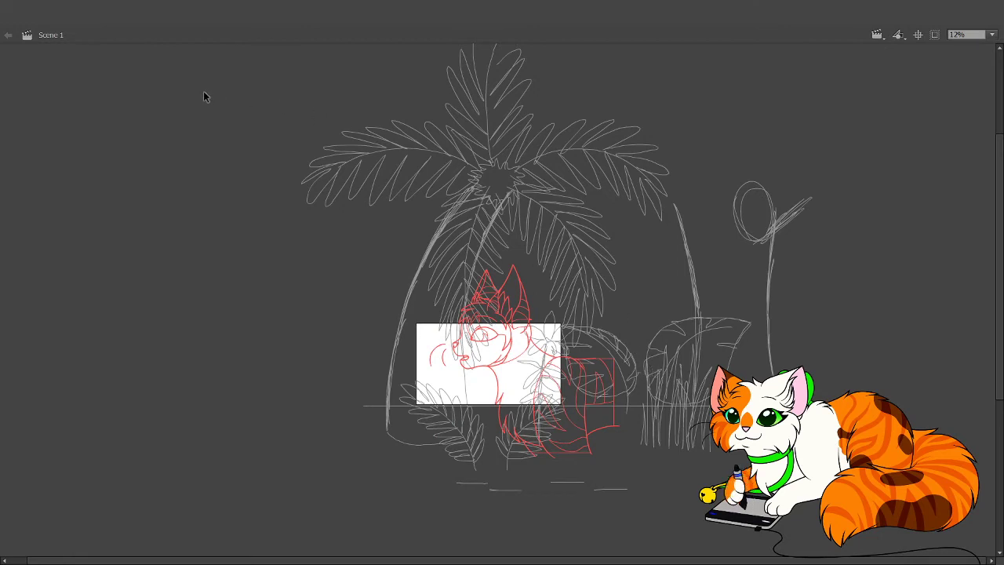
pyautogui.hotkey('ctrl', 'a')
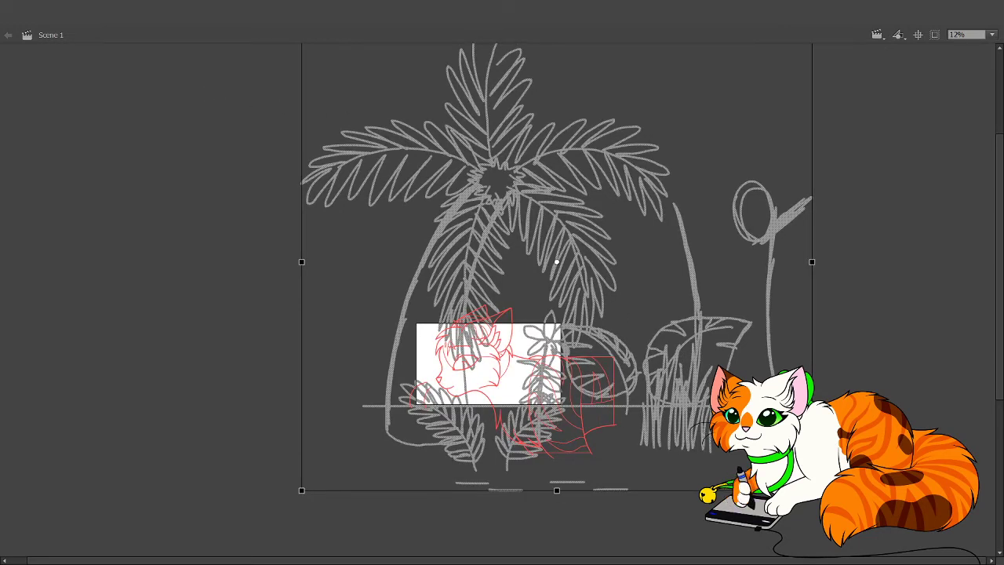
pyautogui.moveTo(819, 503); pyautogui.dragTo(807, 536)
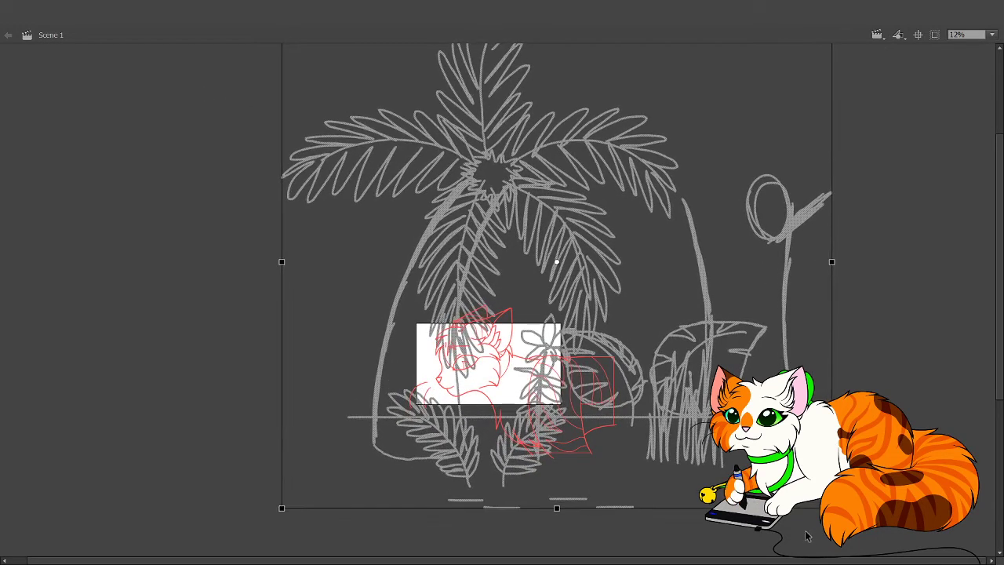
pyautogui.click(262, 313)
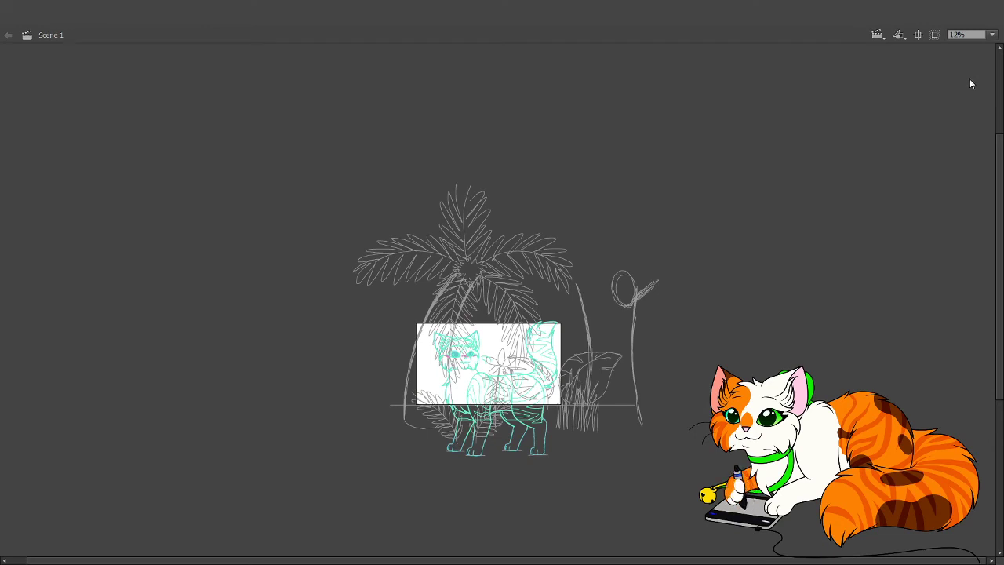
# Select the spotted cat's tree-and-fern background sketch and paste it in place on the spotted cat's close-up frame.
pyautogui.hotkey('ctrl', 'a')
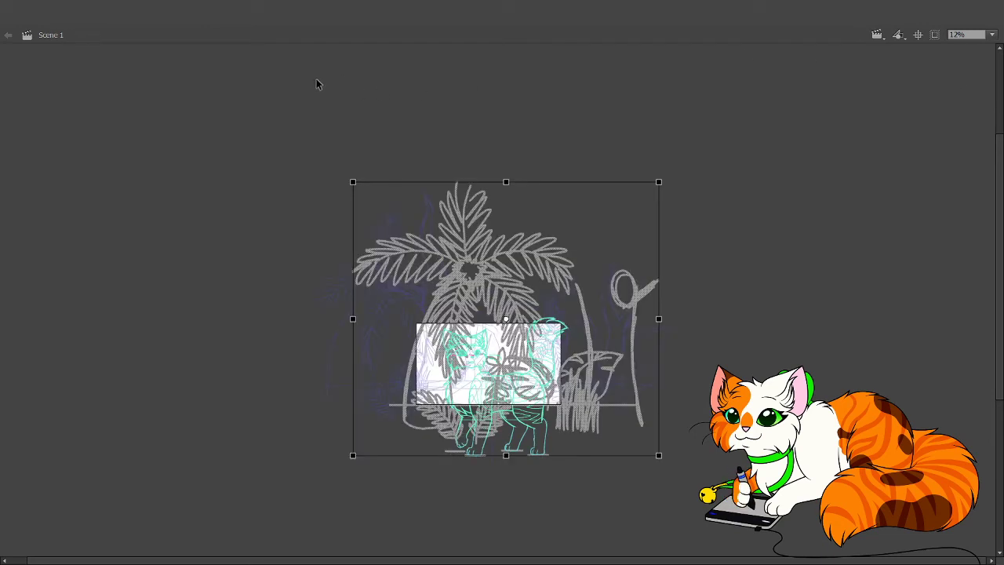
pyautogui.press('.')
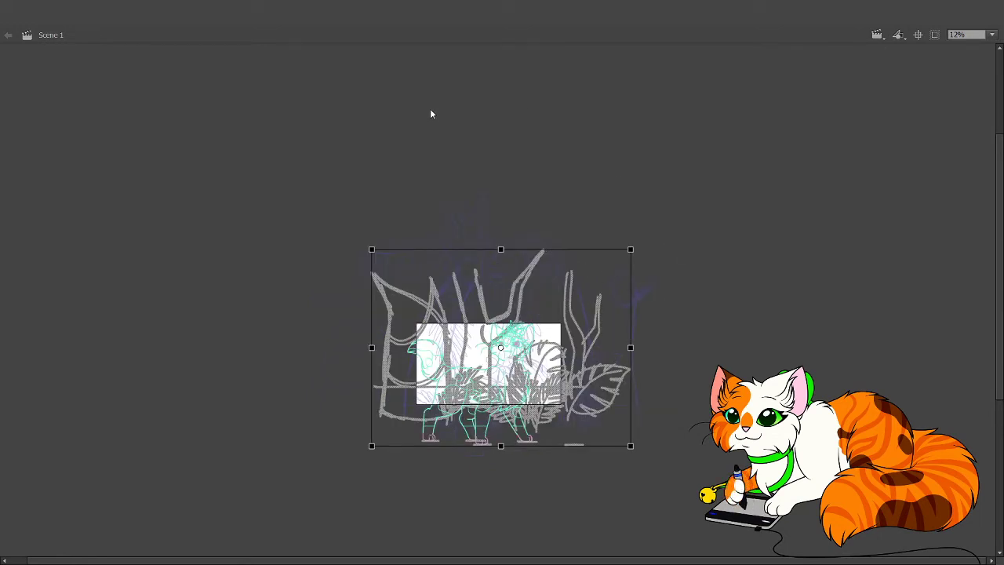
pyautogui.click(775, 54)
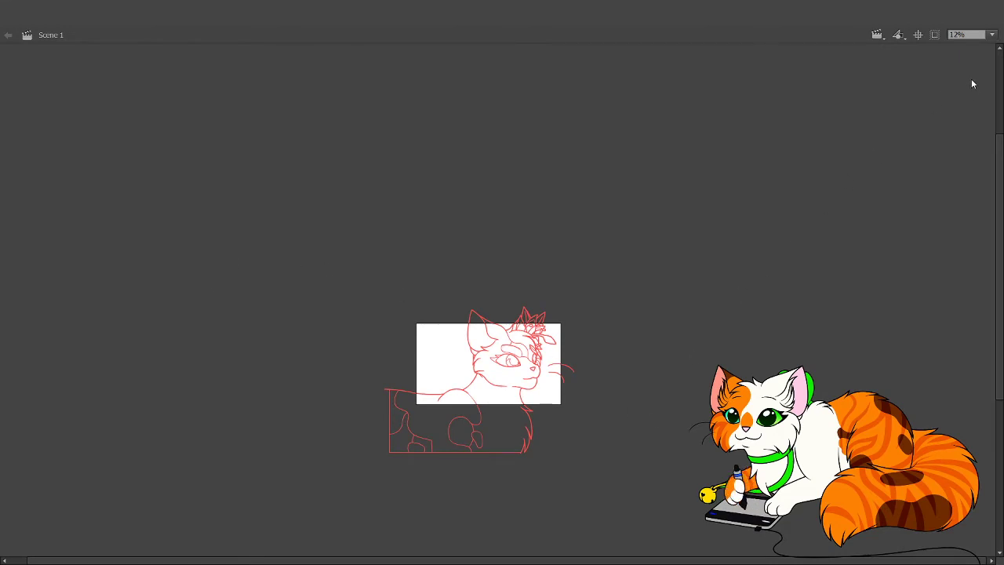
pyautogui.hotkey('ctrl', 'shift', 'v')
pyautogui.hotkey('ctrl', 'v')
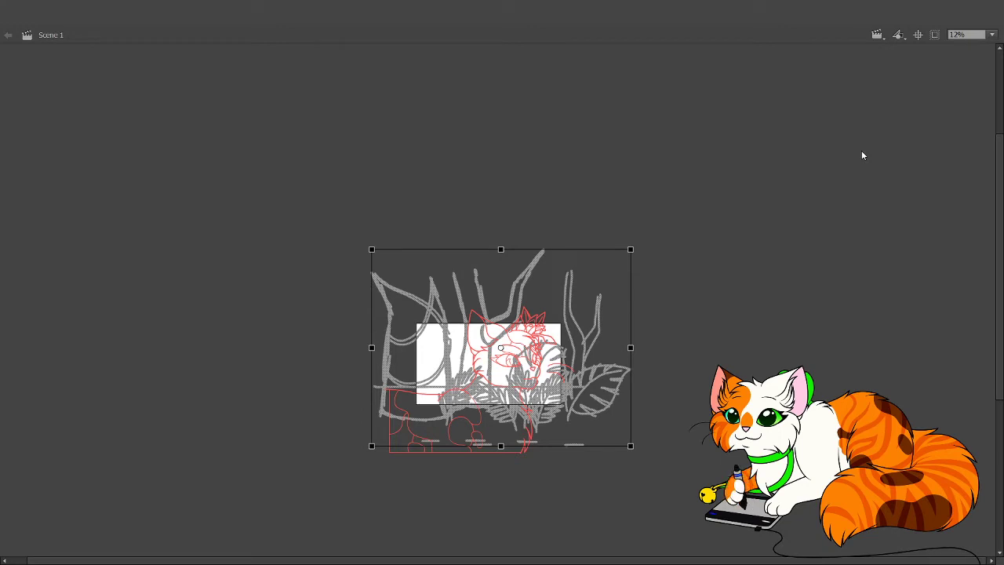
# Enlarge the pasted tree-and-fern background evenly around its centre to roughly 1.7 times its size.
pyautogui.moveTo(632, 250); pyautogui.dragTo(634, 245)
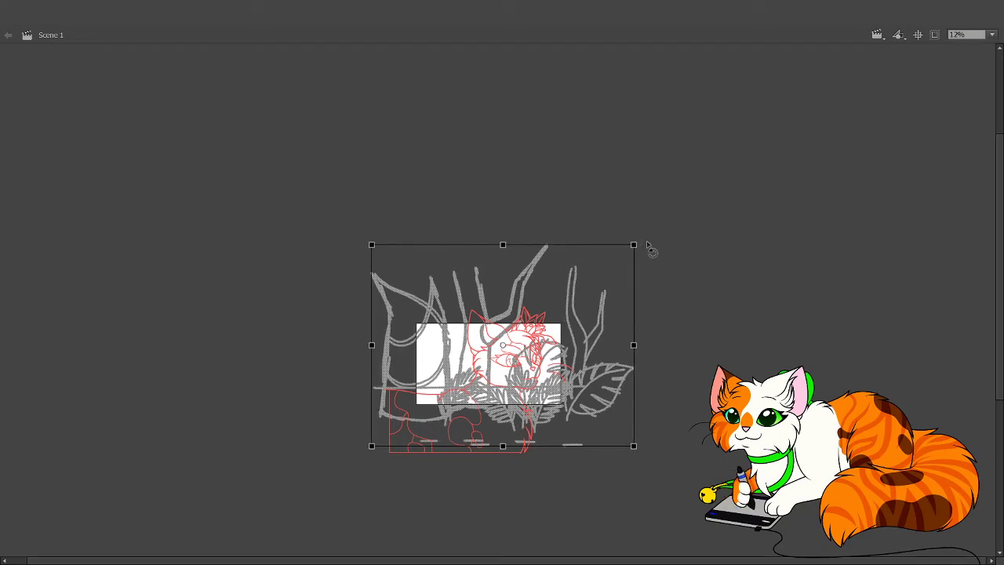
pyautogui.hotkey('ctrl', 'z')
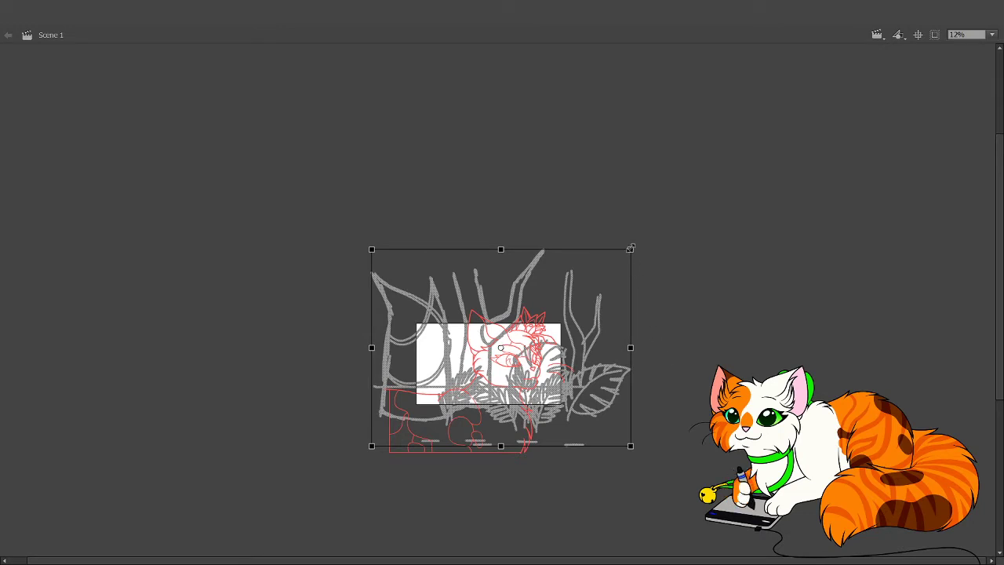
pyautogui.moveTo(631, 249); pyautogui.dragTo(726, 179)
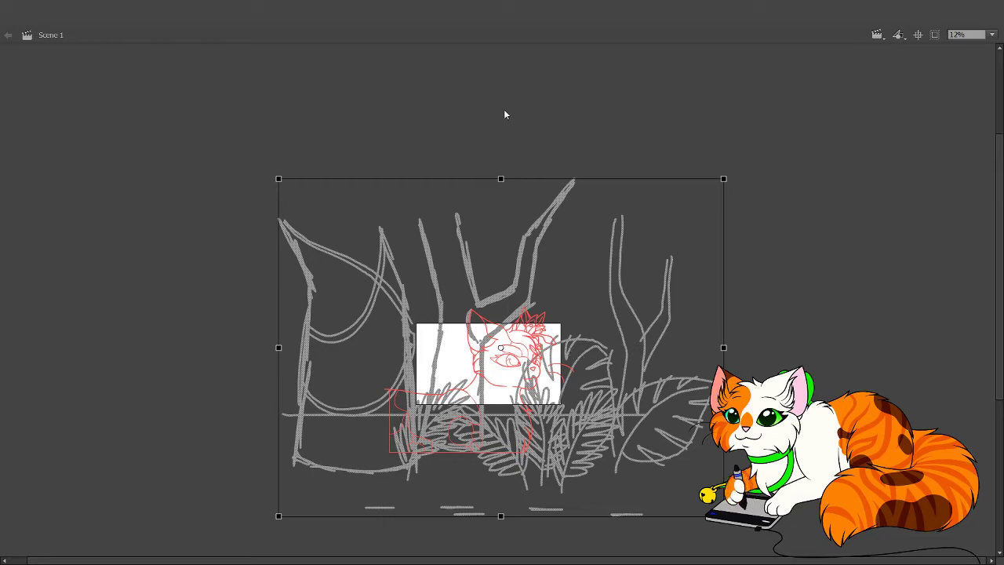
pyautogui.click(795, 45)
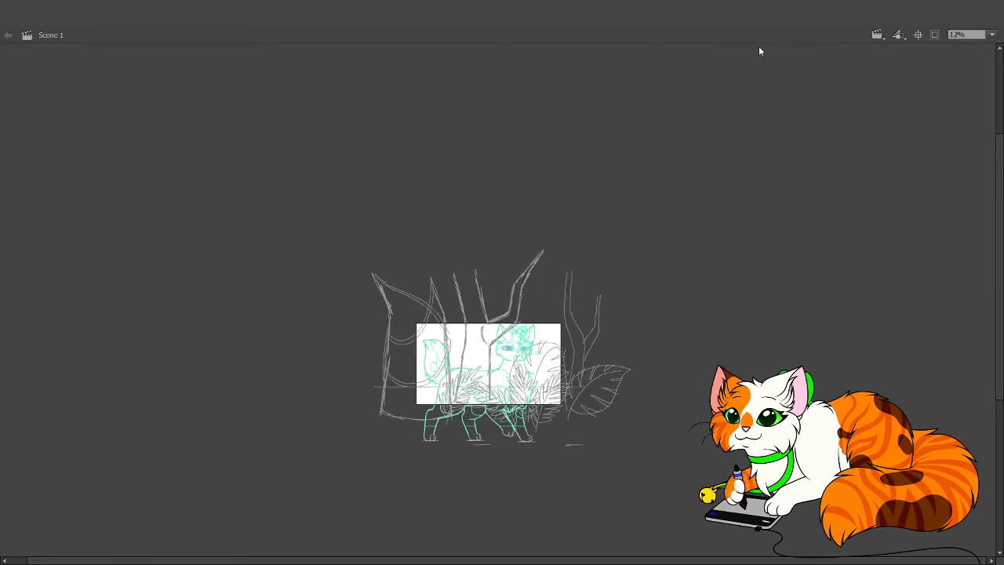
# Compare the background with the spotted cat's full-body frames and scale it up slightly more on the close-up.
pyautogui.press('.')
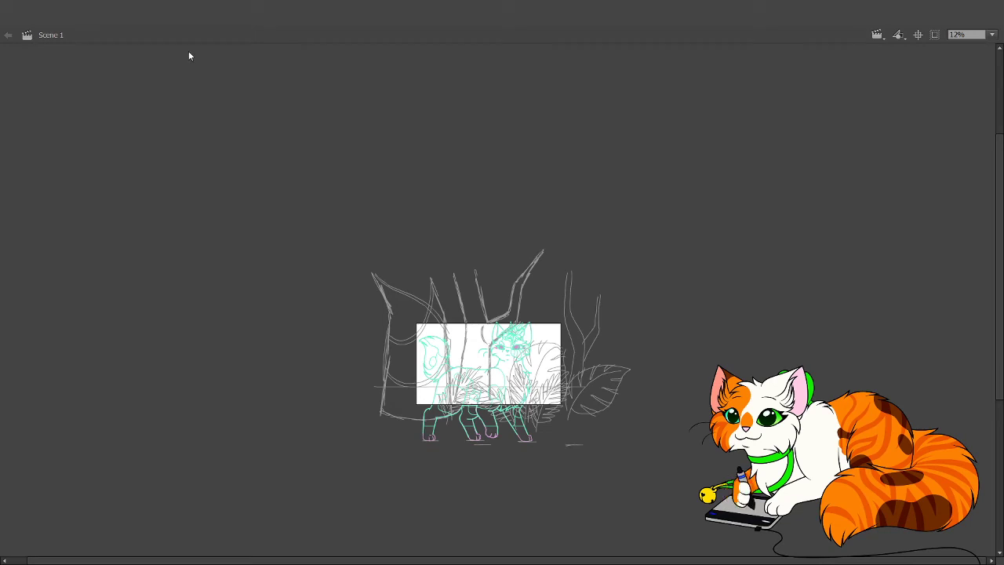
pyautogui.press('.')
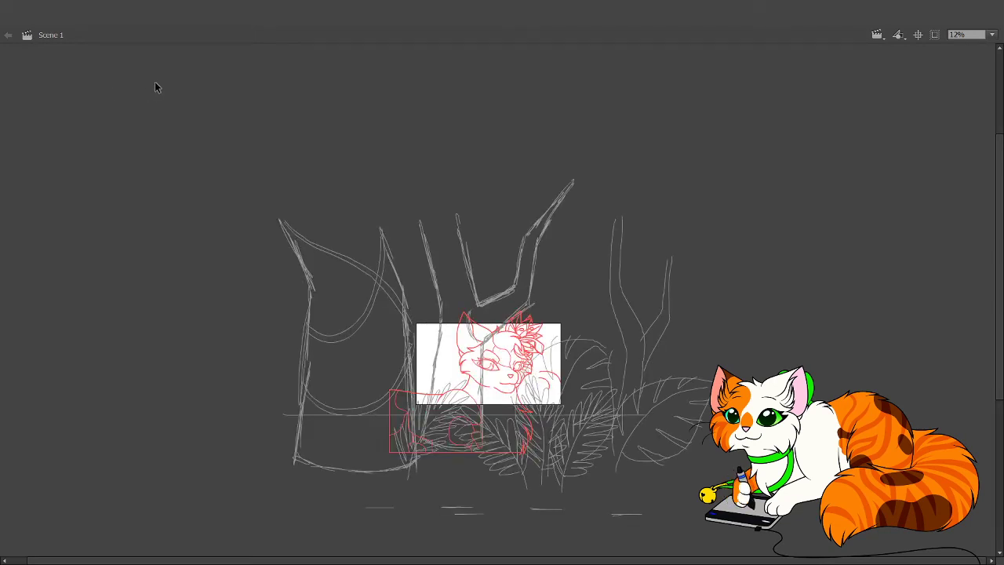
pyautogui.hotkey('ctrl', 'a')
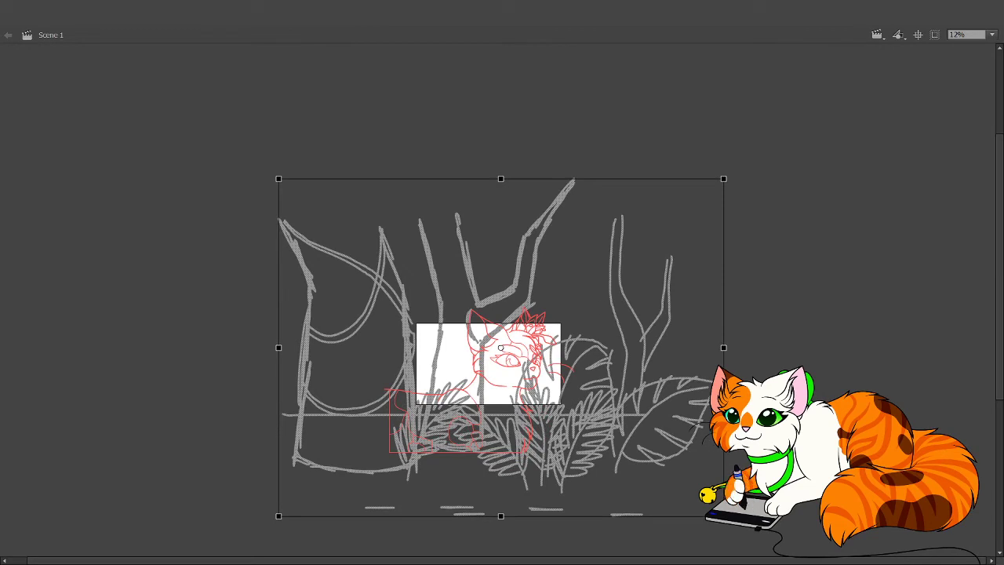
pyautogui.moveTo(723, 516); pyautogui.dragTo(732, 522)
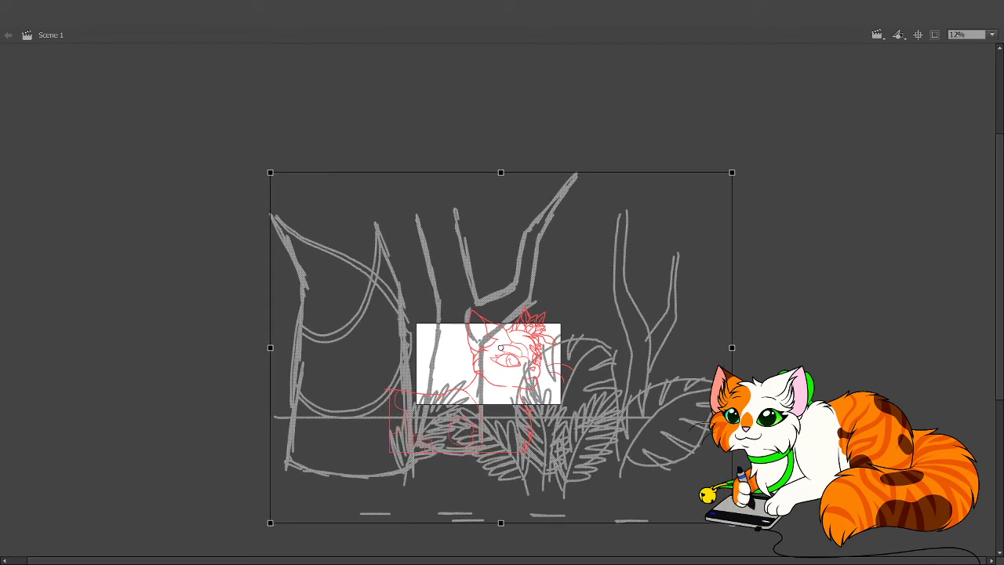
# Nudge the enlarged tree-and-fern background down and slightly left behind the spotted cat's close-up.
pyautogui.press('Down')
pyautogui.press('Down')
pyautogui.press('Down')
pyautogui.press('Down')
pyautogui.press('Down')
pyautogui.press('Down')
pyautogui.press('Down')
pyautogui.press('Down')
pyautogui.press('Down')
pyautogui.press('Down')
pyautogui.press('Down')
pyautogui.press('Down')
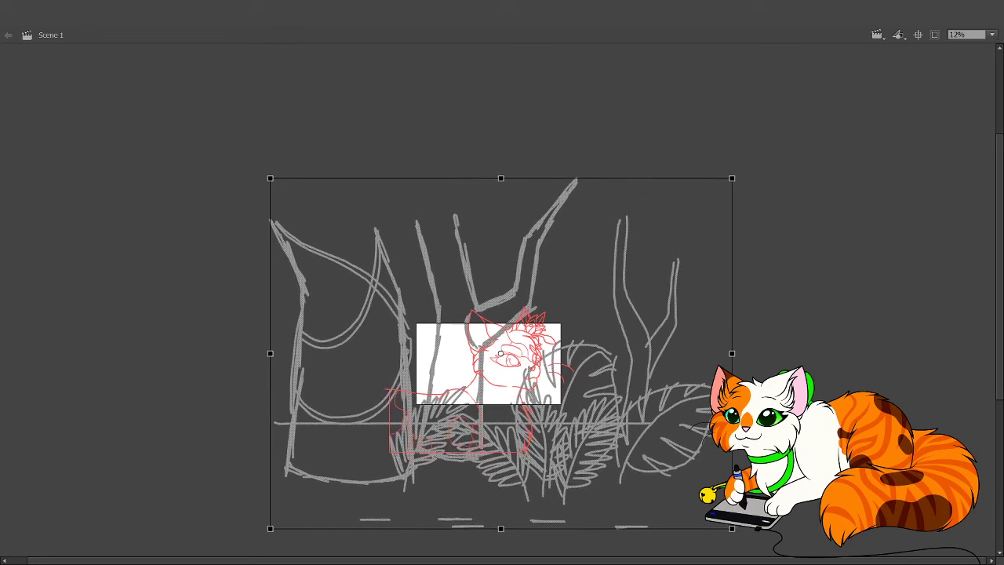
pyautogui.press('Down')
pyautogui.press('Down')
pyautogui.press('Down')
pyautogui.press('Down')
pyautogui.press('Down')
pyautogui.press('Down')
pyautogui.press('Down')
pyautogui.press('Down')
pyautogui.press('Down')
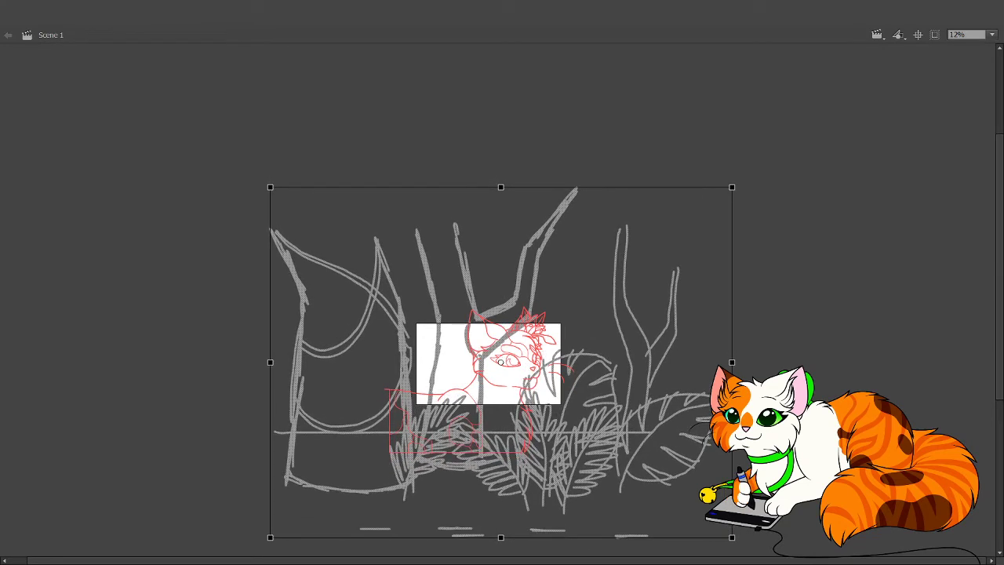
pyautogui.press('Left')
pyautogui.press('Left')
pyautogui.press('Left')
pyautogui.press('Left')
pyautogui.press('Left')
pyautogui.press('Left')
pyautogui.press('Left')
pyautogui.press('Left')
pyautogui.press('Left')
pyautogui.press('Left')
pyautogui.press('Left')
pyautogui.press('Left')
pyautogui.press('Left')
pyautogui.press('Left')
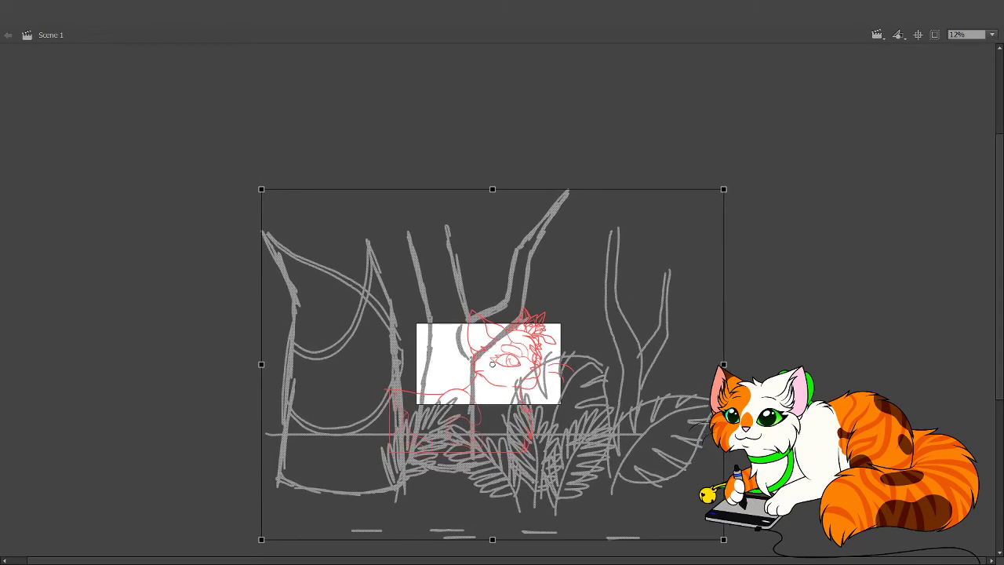
pyautogui.press('Down')
pyautogui.press('Down')
pyautogui.press('Down')
pyautogui.press('Down')
pyautogui.press('Left')
pyautogui.press('Left')
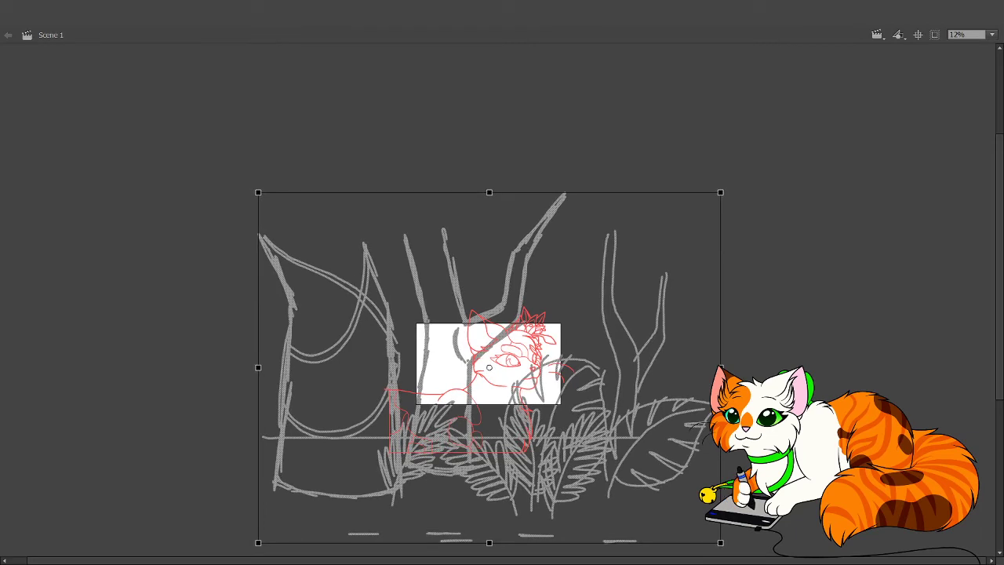
# Move the enlarged tree-and-fern background further left and slightly down behind the spotted cat's close-up.
pyautogui.press('Left')
pyautogui.press('Left')
pyautogui.press('Left')
pyautogui.press('Left')
pyautogui.press('Left')
pyautogui.press('Left')
pyautogui.press('Left')
pyautogui.press('Down')
pyautogui.press('Down')
pyautogui.press('Down')
pyautogui.press('Down')
pyautogui.press('Down')
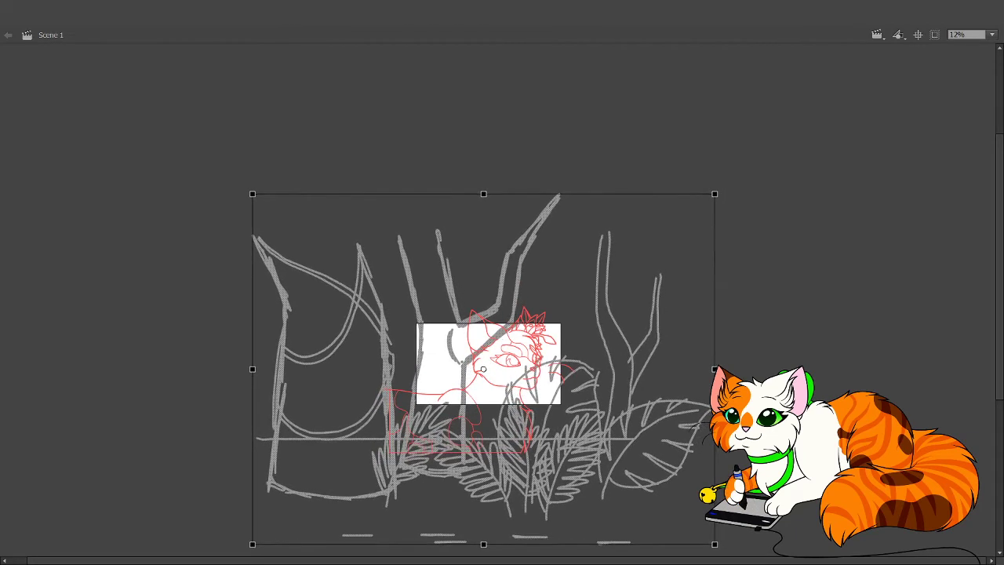
pyautogui.press('Down')
pyautogui.press('Down')
pyautogui.press('Left')
pyautogui.press('Left')
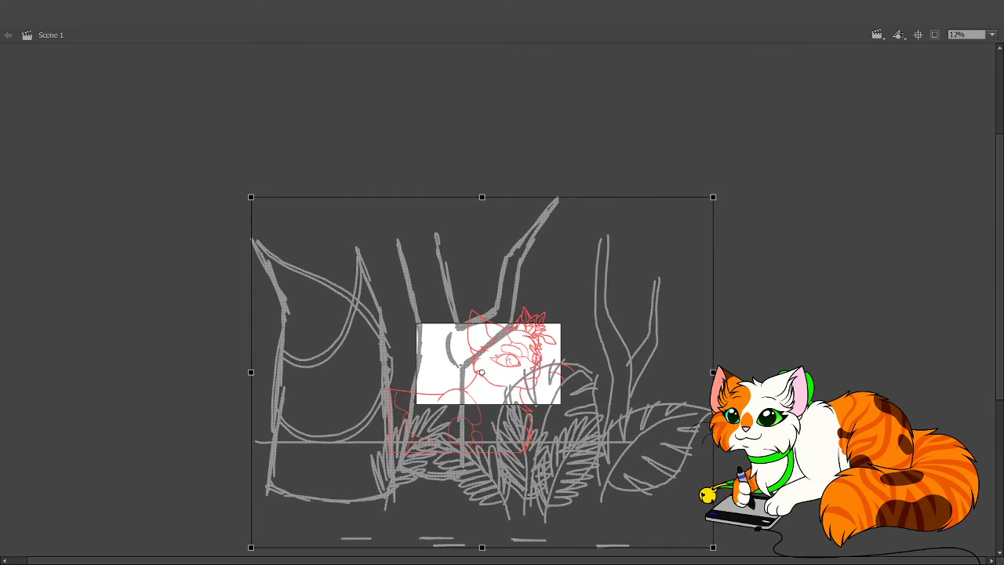
# Raise the tree-and-fern background and shift it slightly left so the forked trunk sits behind the spotted cat's head.
pyautogui.press('Up')
pyautogui.press('Up')
pyautogui.press('Up')
pyautogui.press('Up')
pyautogui.press('Up')
pyautogui.press('Up')
pyautogui.press('Up')
pyautogui.press('Up')
pyautogui.press('Up')
pyautogui.press('Up')
pyautogui.press('Left')
pyautogui.press('Left')
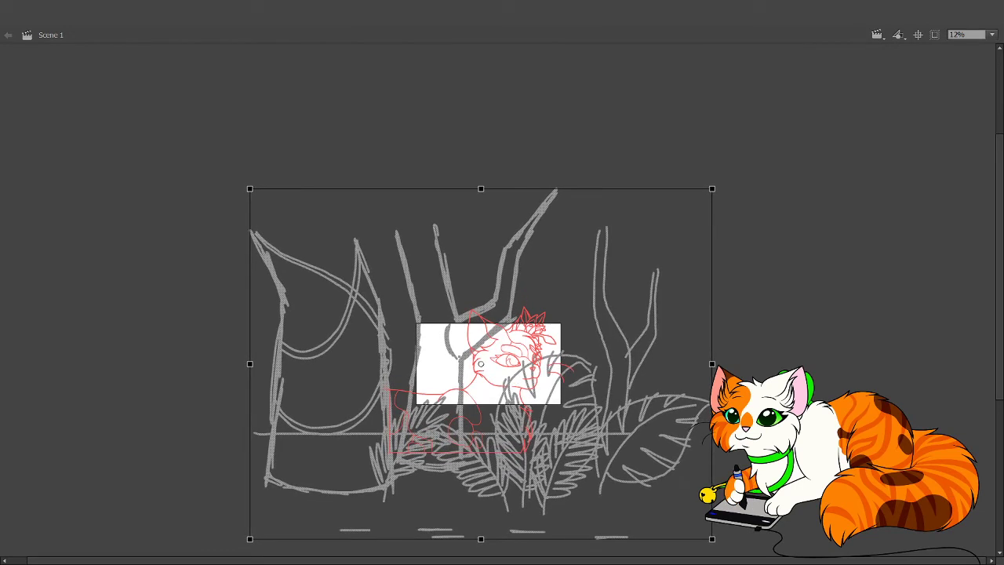
pyautogui.press('Left')
pyautogui.press('Left')
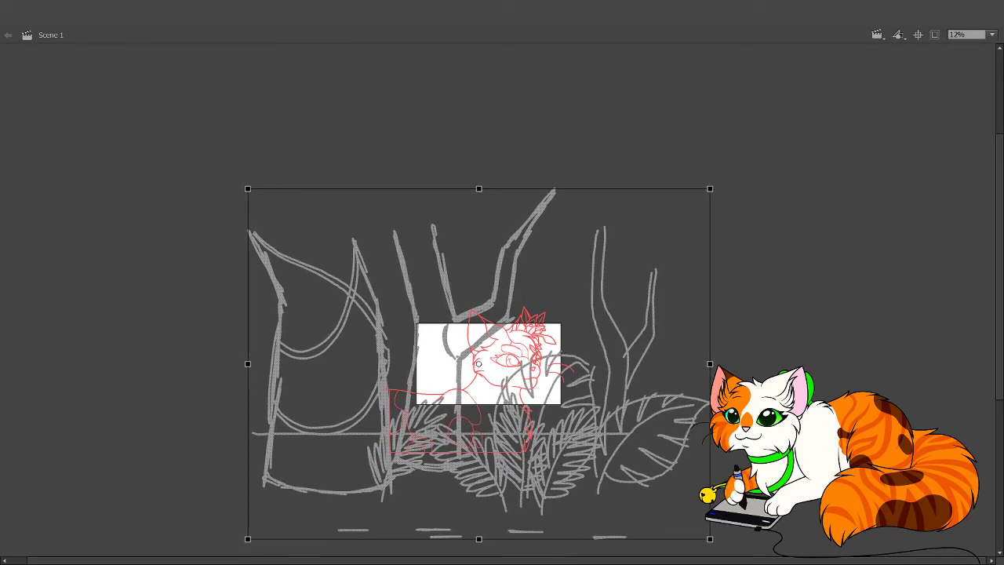
pyautogui.press('Left')
pyautogui.press('Left')
pyautogui.press('Up')
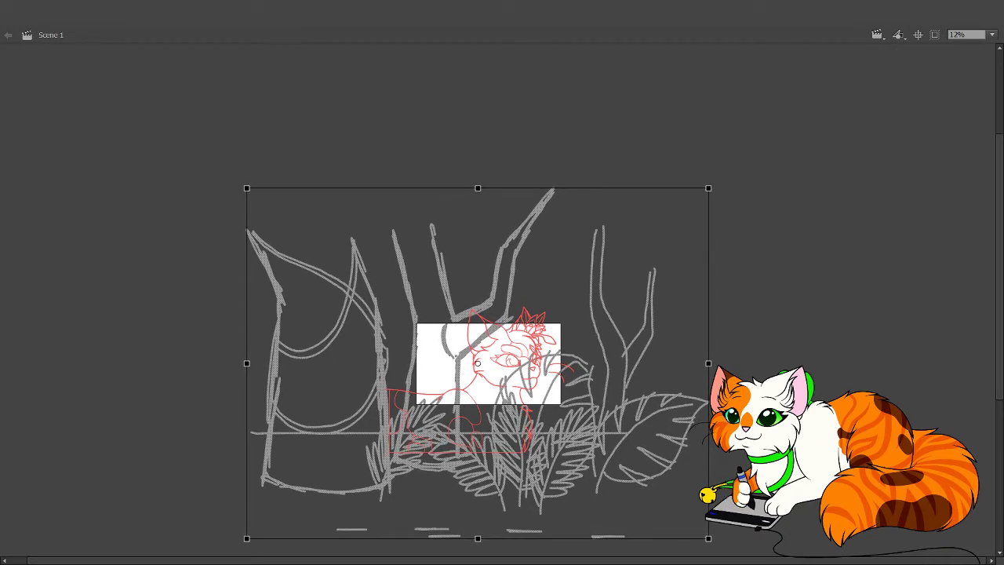
# Fine-tune the background's position with tiny shifts up and left behind the close-up.
pyautogui.press('Right')
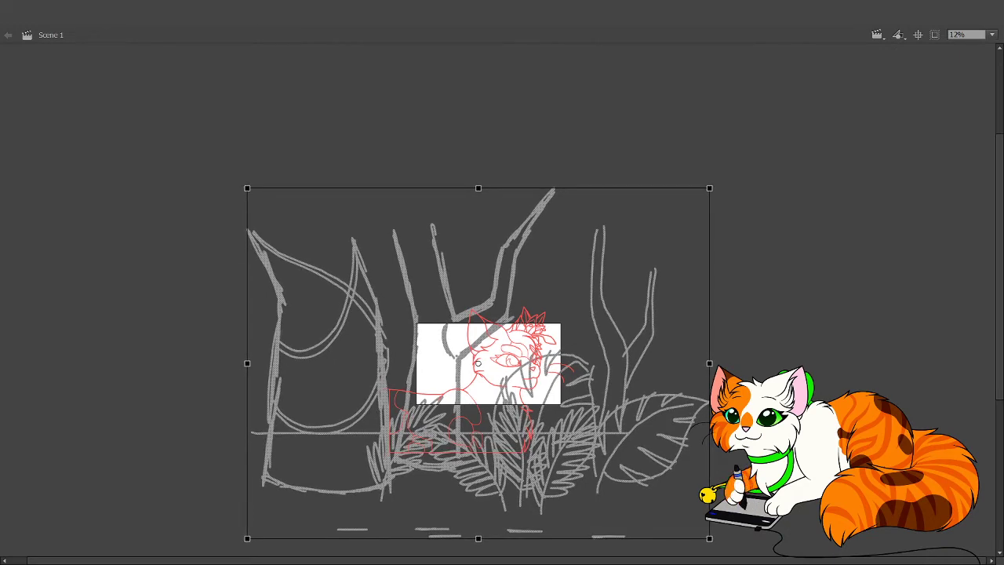
pyautogui.press('Up')
pyautogui.press('Up')
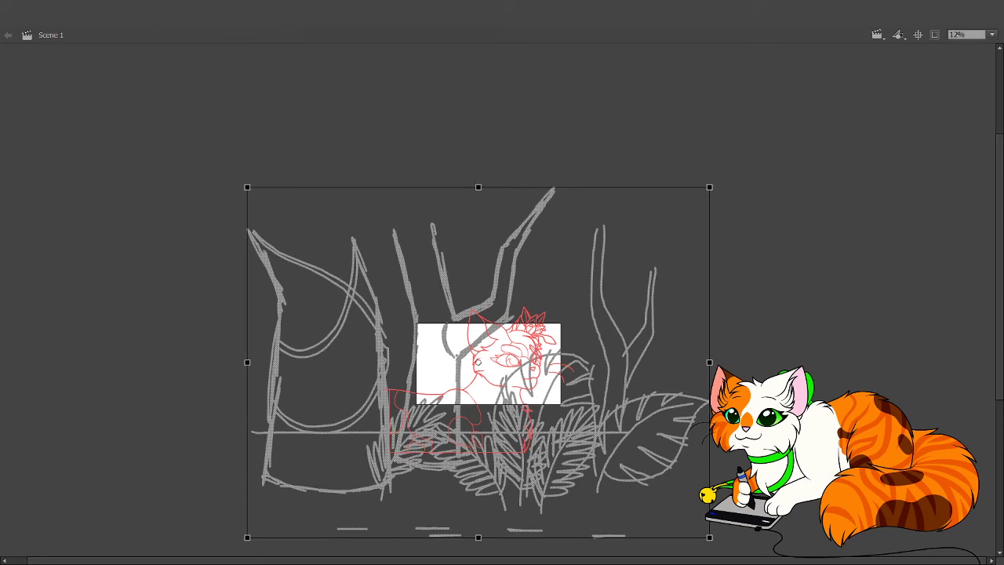
pyautogui.press('Left')
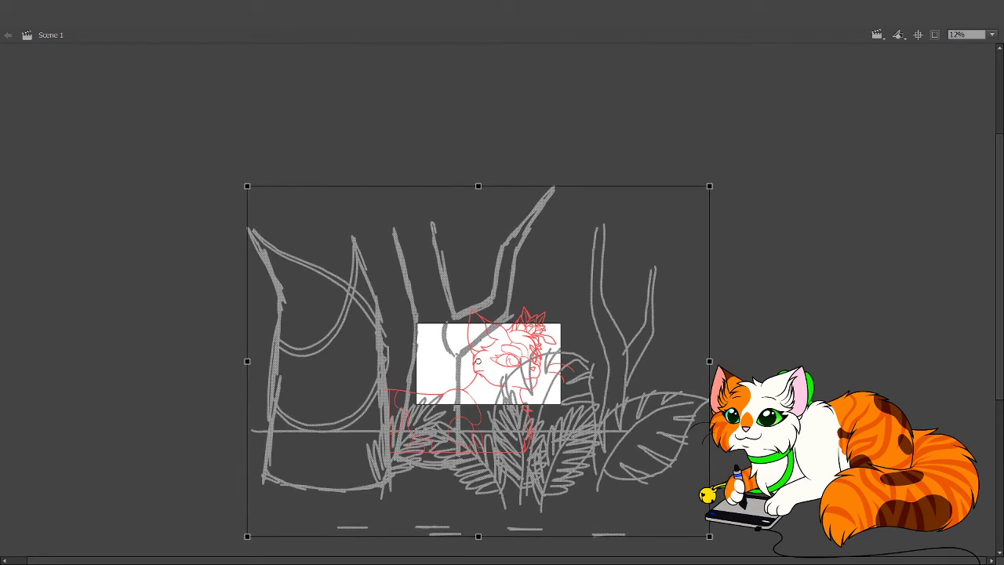
pyautogui.press('Up')
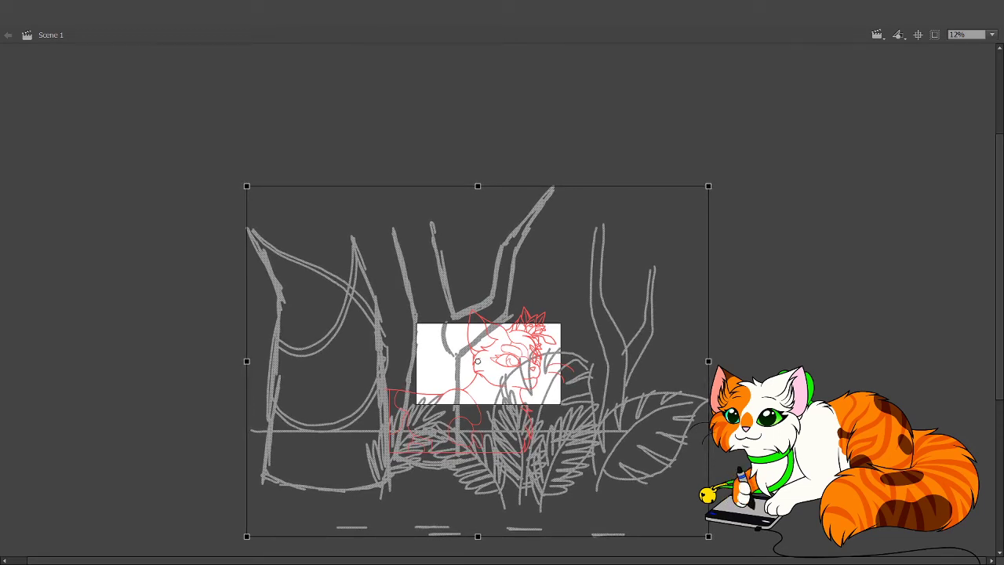
pyautogui.press('Left')
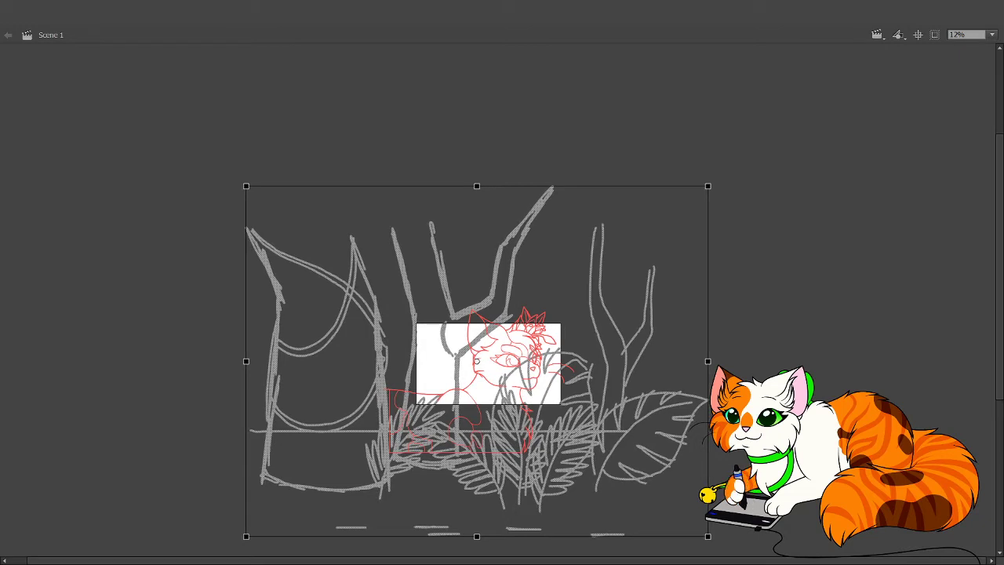
pyautogui.press('Up')
pyautogui.press('Left')
pyautogui.press('Left')
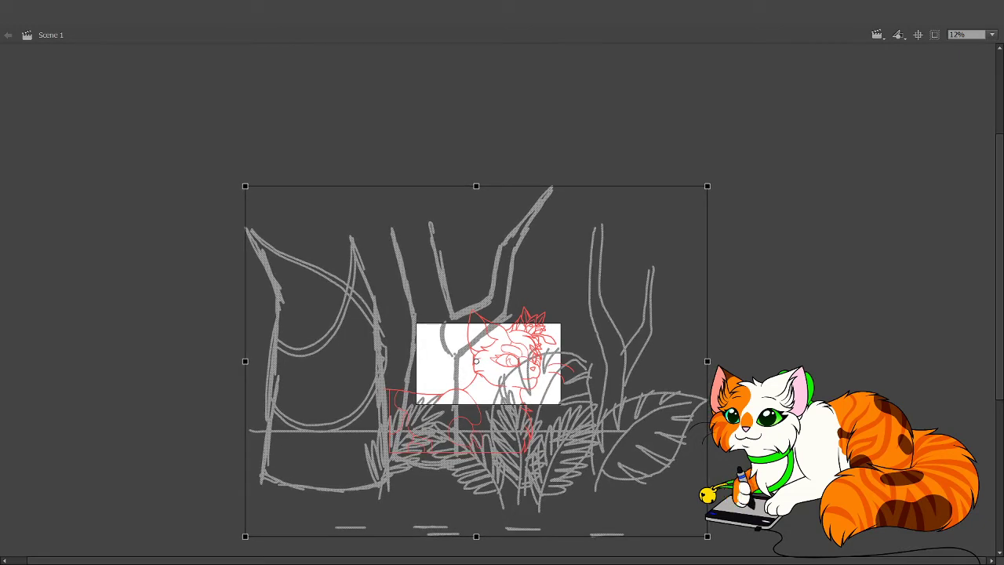
# Lower the tree-and-fern background slightly behind the spotted cat's close-up and deselect it.
pyautogui.press('Down')
pyautogui.press('Right')
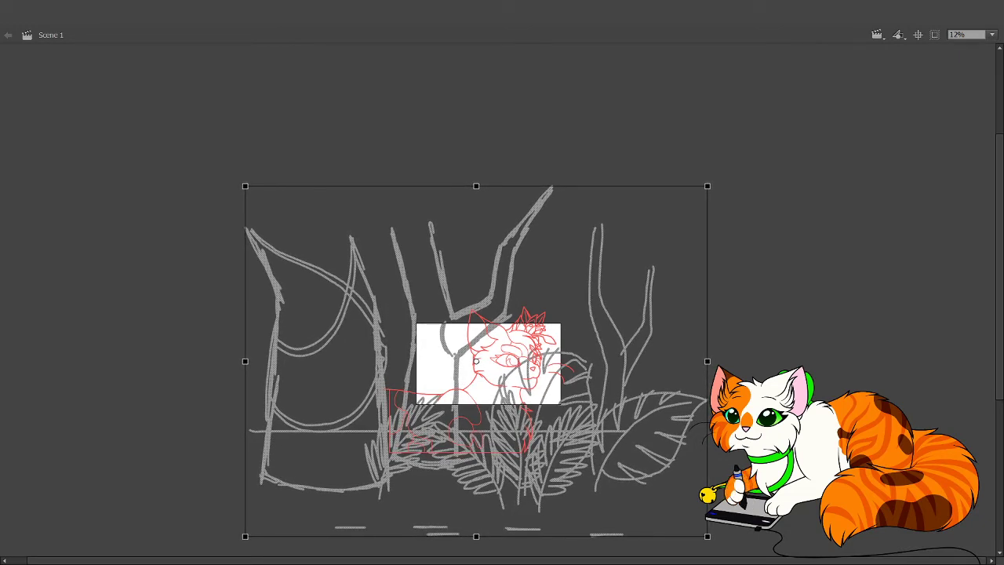
pyautogui.press('Down')
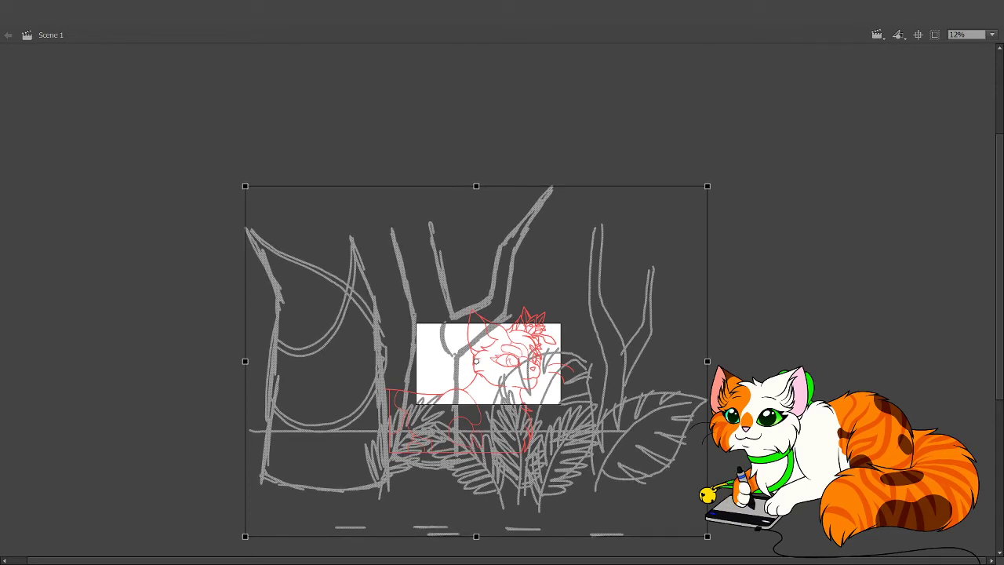
pyautogui.press('Down')
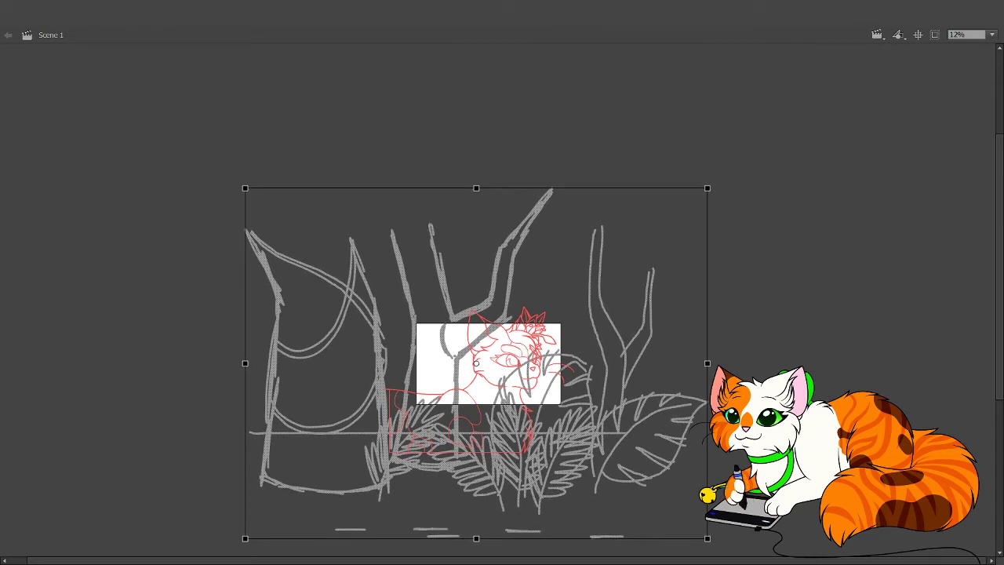
pyautogui.press('Down')
pyautogui.press('Down')
pyautogui.press('Down')
pyautogui.press('Down')
pyautogui.press('Down')
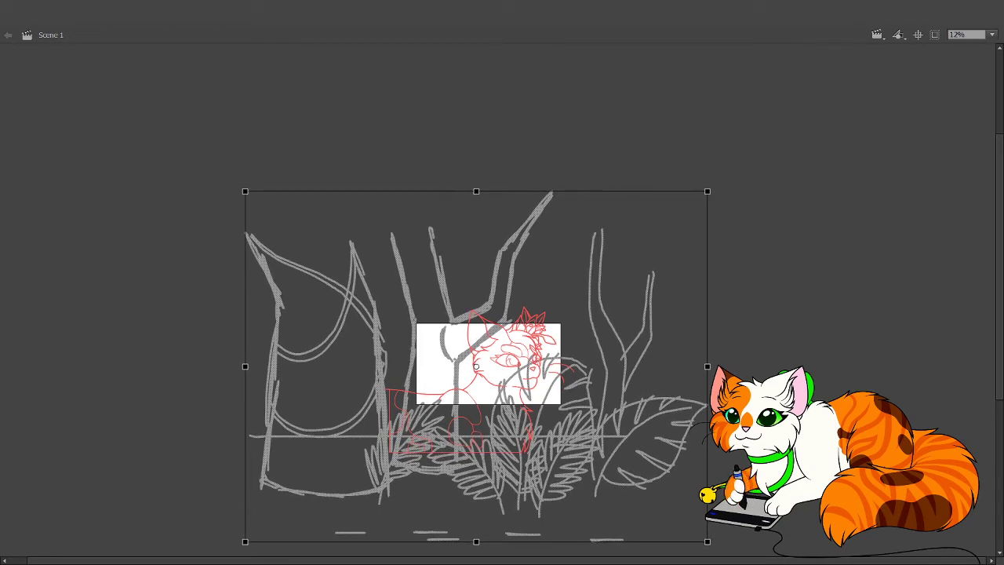
pyautogui.press('Down')
pyautogui.press('Down')
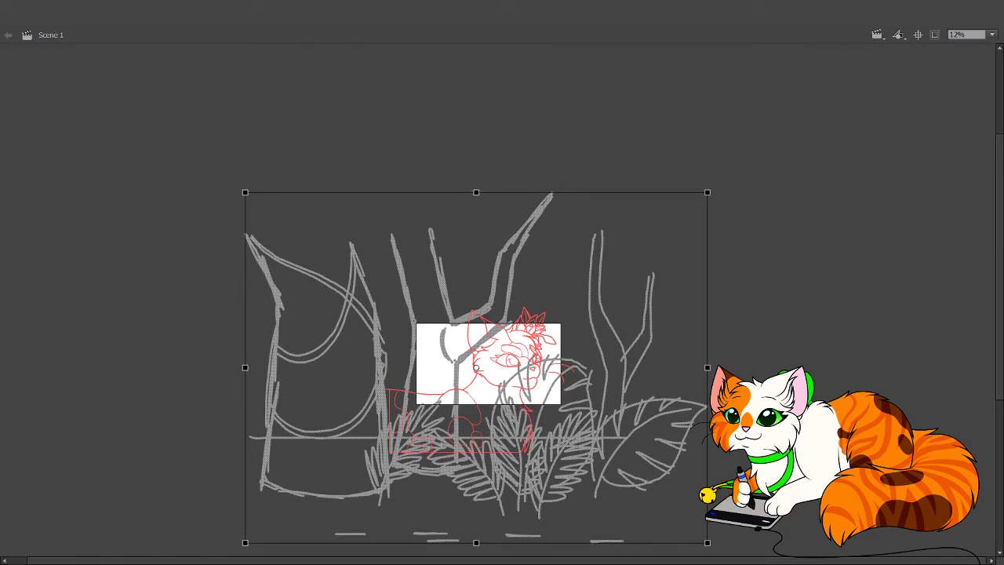
pyautogui.click(218, 172)
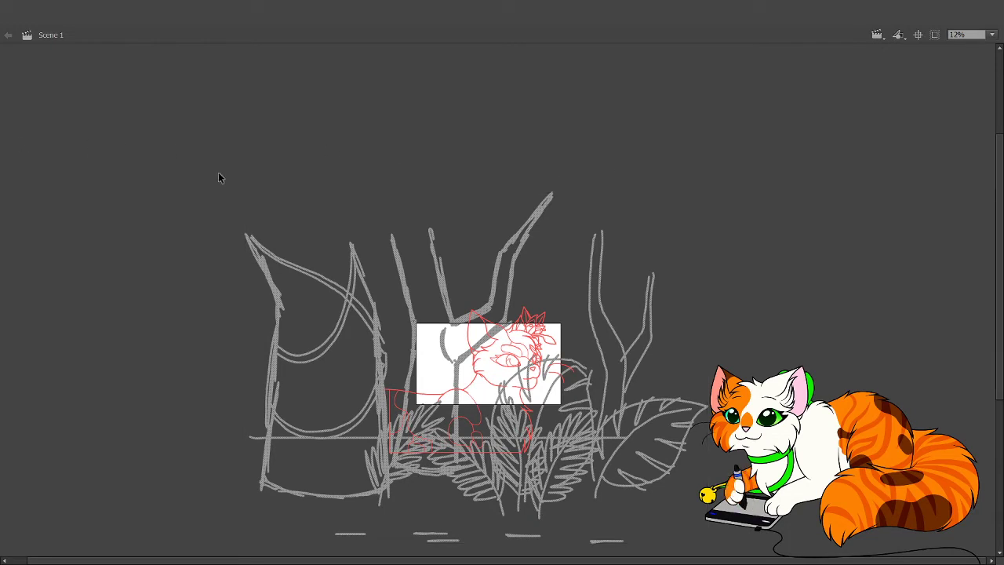
# Show the spotted cat in full colour and check the close-up's framing against the repositioned background sketch.
pyautogui.click(806, 320)
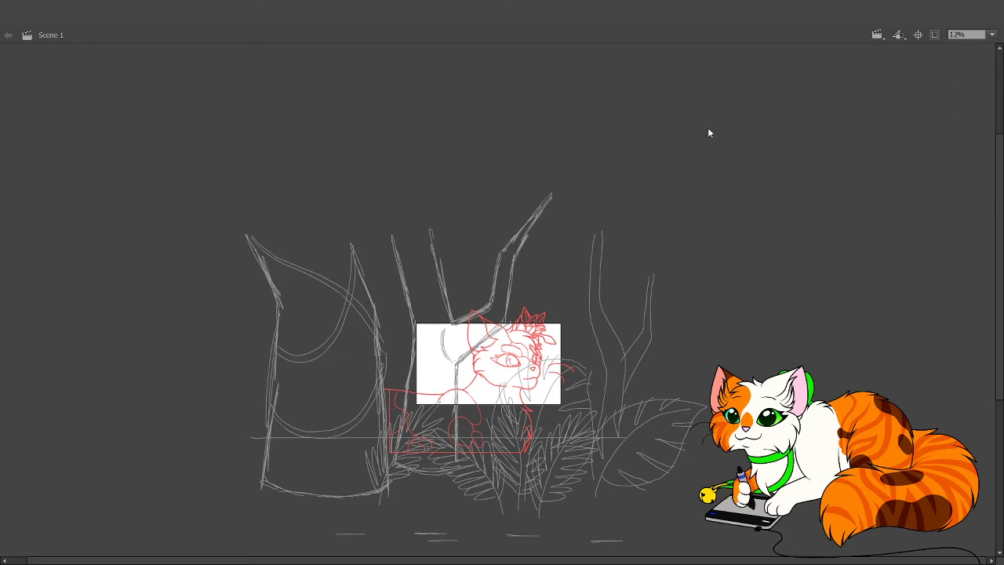
pyautogui.press('i')
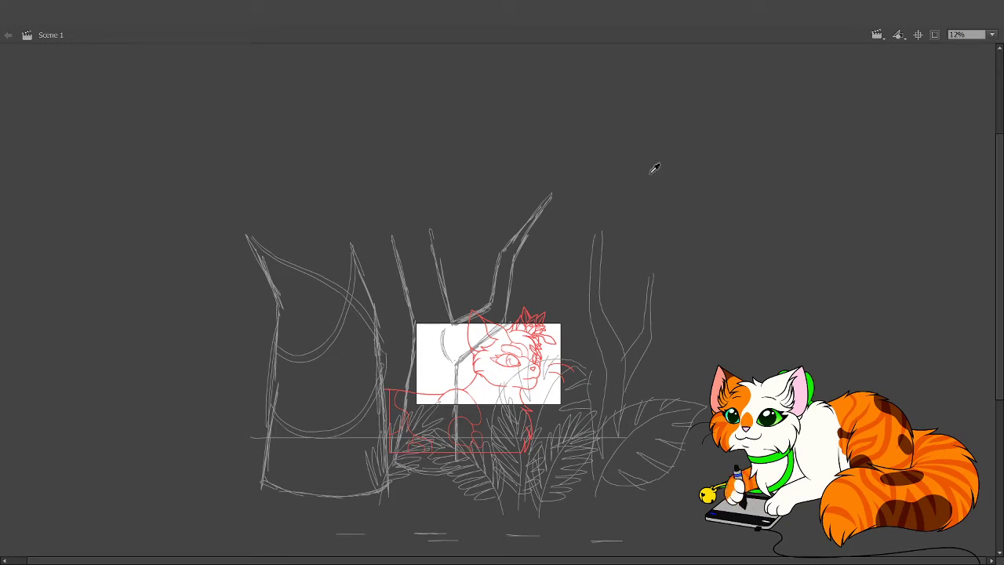
pyautogui.press('v')
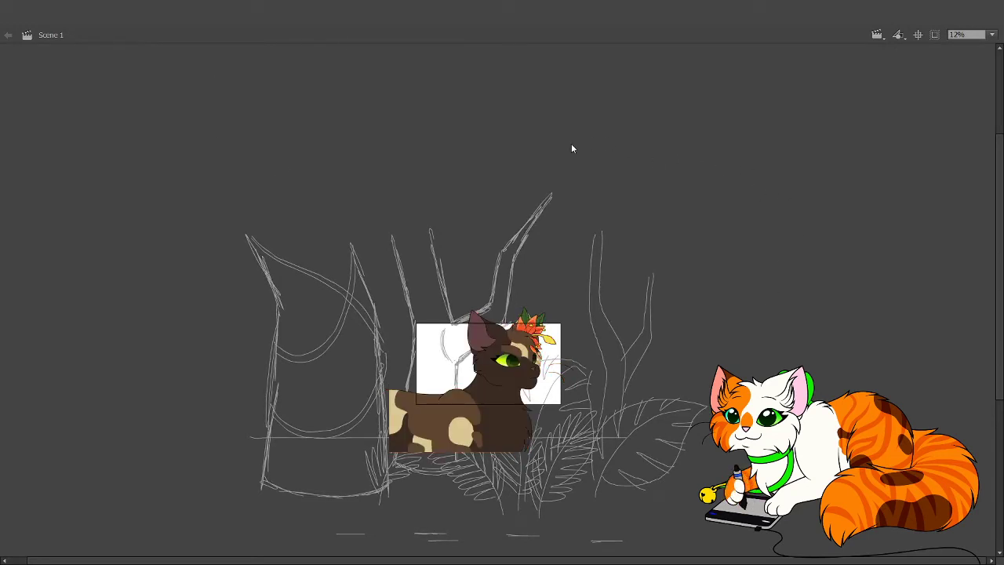
pyautogui.moveTo(407, 314); pyautogui.dragTo(605, 417)
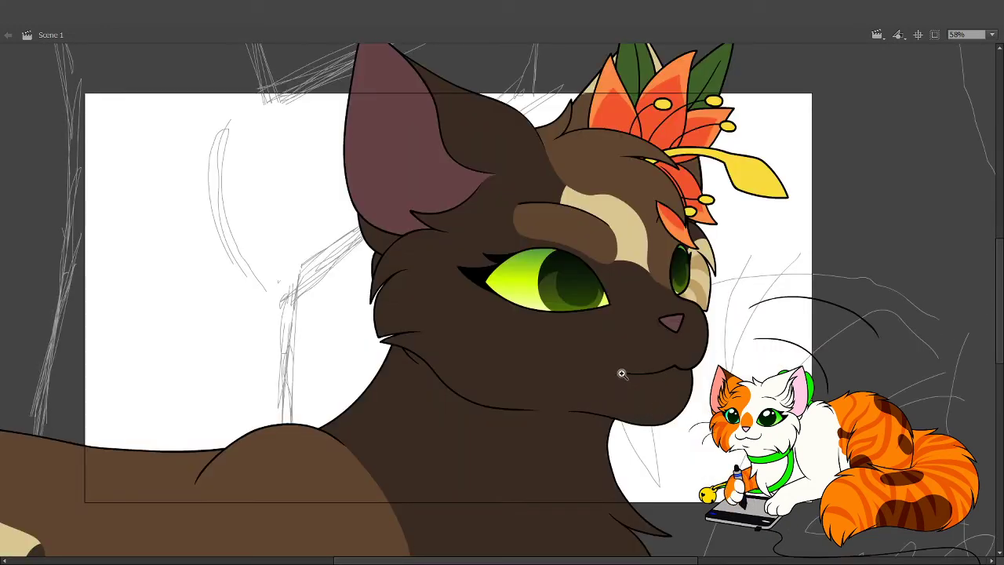
pyautogui.keyDown('alt'); pyautogui.click(607, 342); pyautogui.keyUp('alt')
pyautogui.scroll(3, 620, 376)
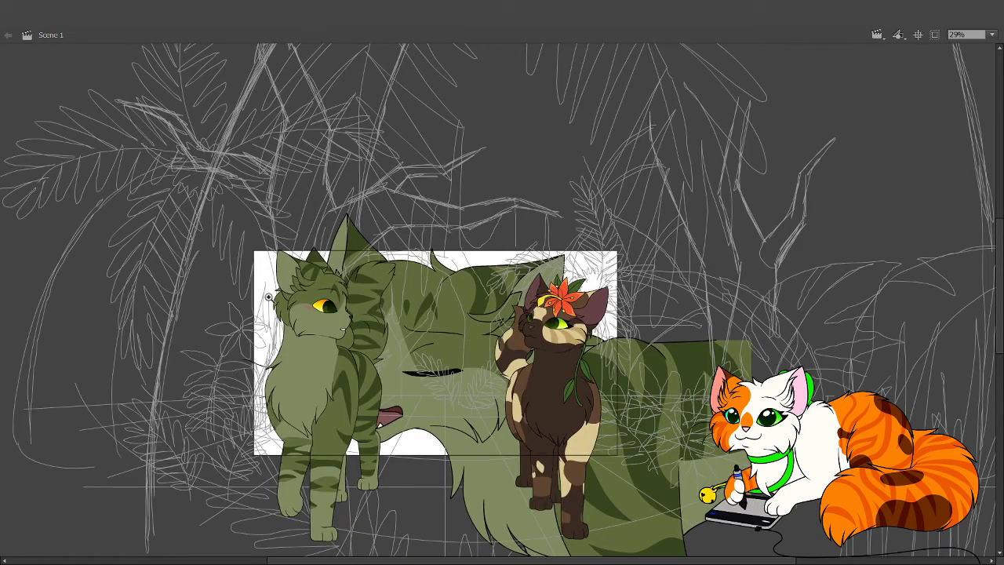
# Examine the green tabby's eye and cheek blush up close in the scene with the spotted cat.
pyautogui.moveTo(268, 297); pyautogui.dragTo(385, 326)
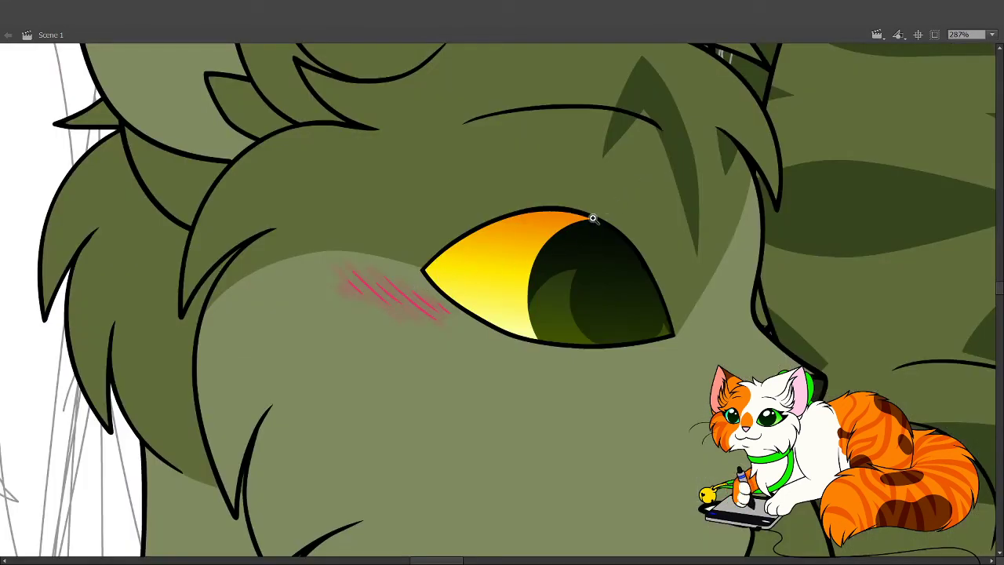
pyautogui.keyDown('alt'); pyautogui.click(507, 277); pyautogui.keyUp('alt')
pyautogui.keyDown('alt'); pyautogui.click(512, 287); pyautogui.keyUp('alt')
pyautogui.keyDown('alt'); pyautogui.click(500, 276); pyautogui.keyUp('alt')
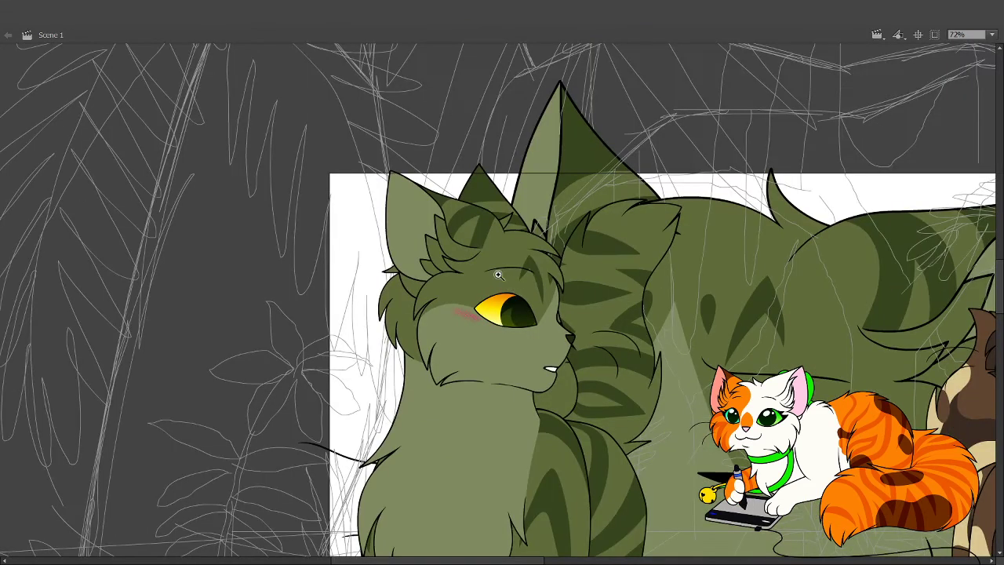
pyautogui.keyDown('alt'); pyautogui.click(502, 251); pyautogui.keyUp('alt')
pyautogui.hscroll(2, 779, 154)
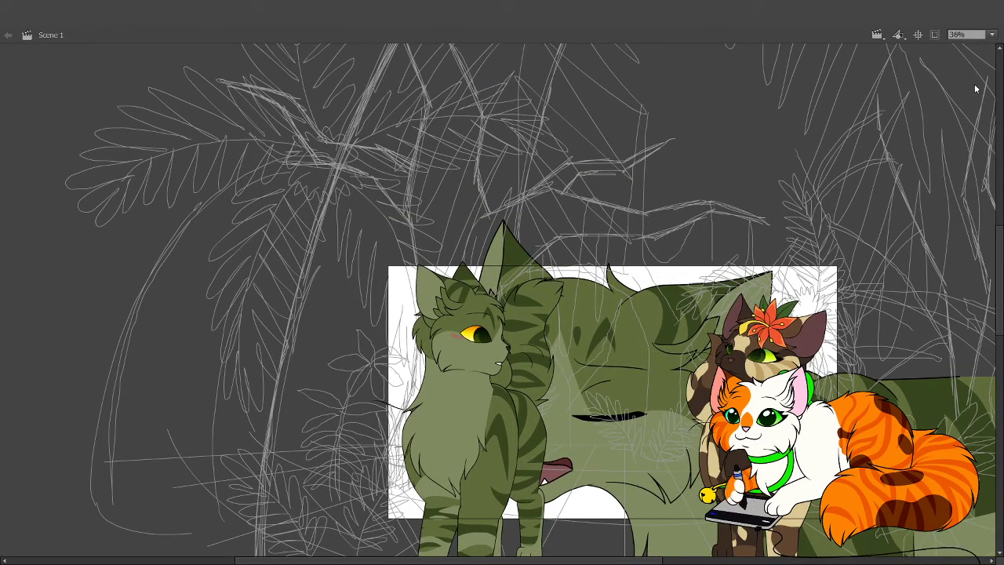
# Hide the jungle background sketches in the tabby and spotted cat scene and advance to the following frame.
pyautogui.hotkey('ctrl', 'z')
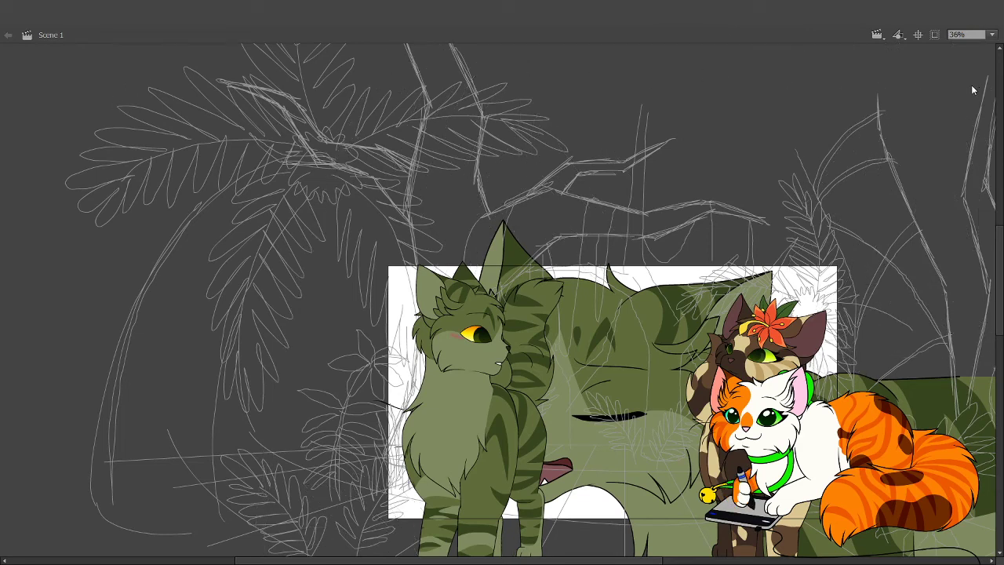
pyautogui.hotkey('ctrl', 'z')
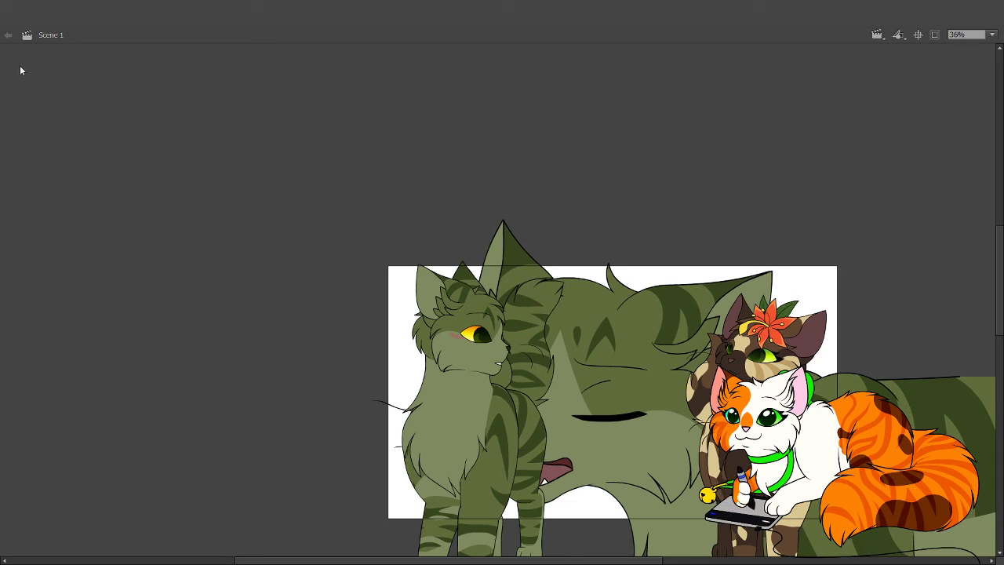
pyautogui.press('.')
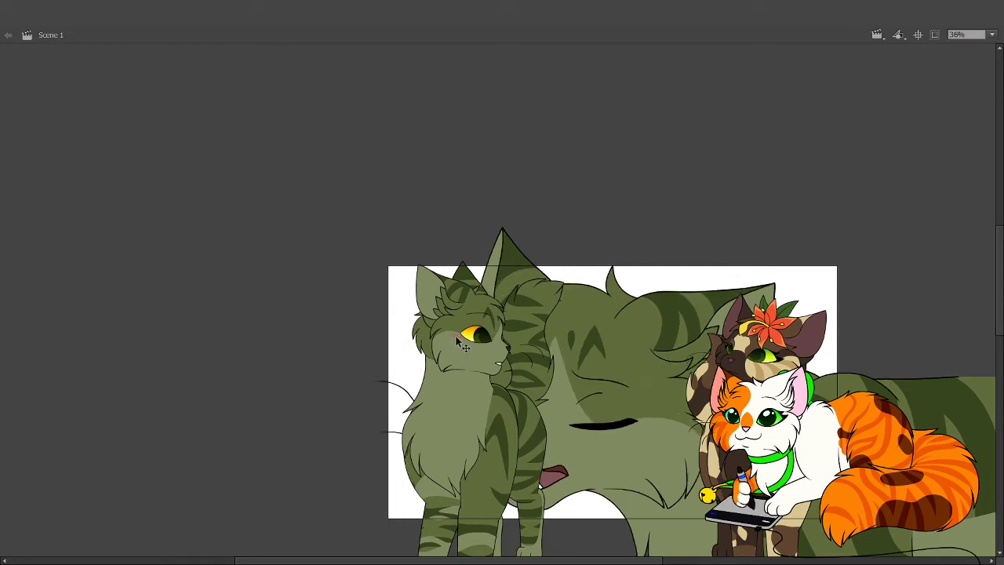
# Inspect the pink blush strokes beside the smaller cat's eye, up close and against the whole scene.
pyautogui.moveTo(443, 313); pyautogui.dragTo(494, 383)
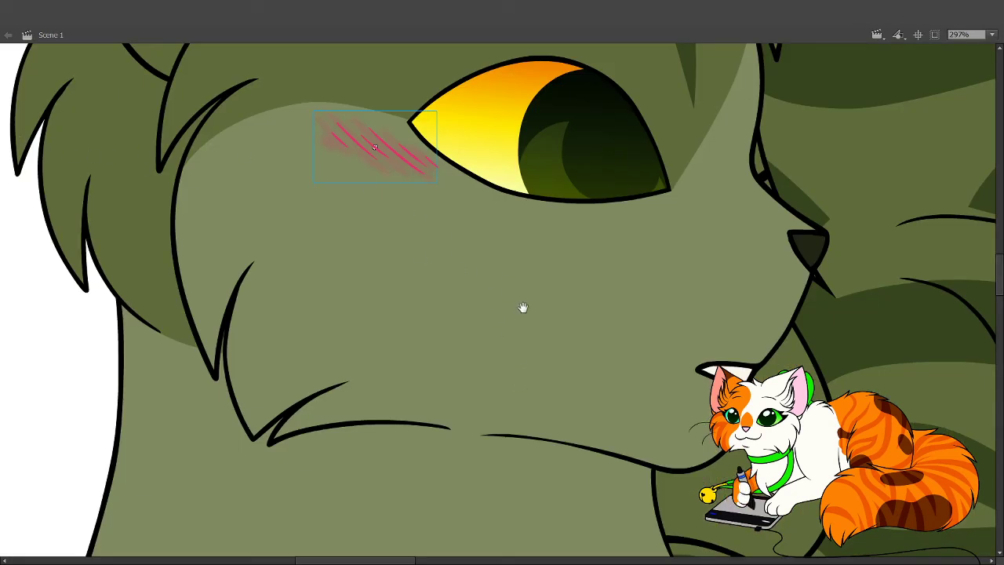
pyautogui.moveTo(523, 307); pyautogui.dragTo(550, 454)
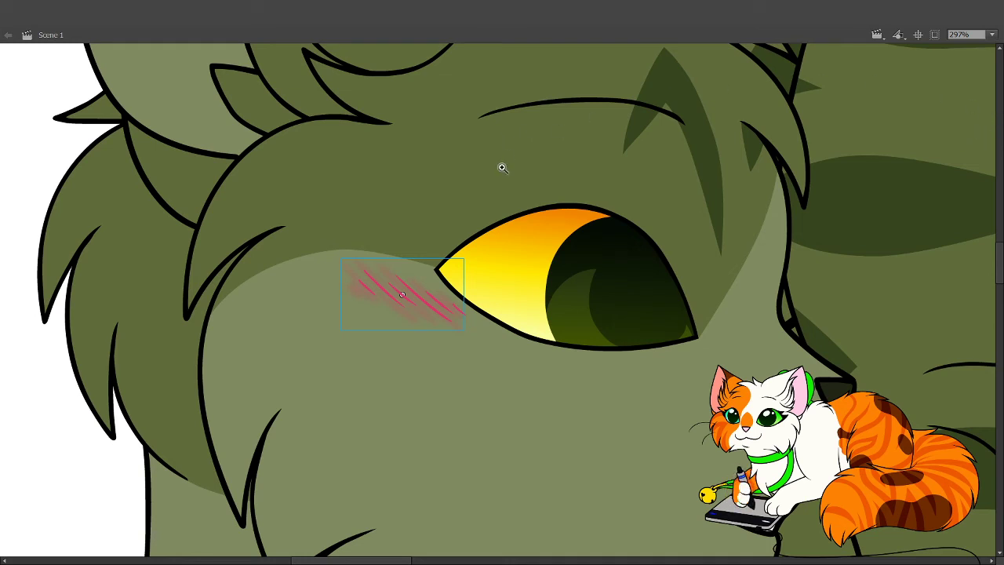
pyautogui.keyDown('alt'); pyautogui.click(463, 241); pyautogui.keyUp('alt')
pyautogui.keyDown('alt'); pyautogui.click(463, 241); pyautogui.keyUp('alt')
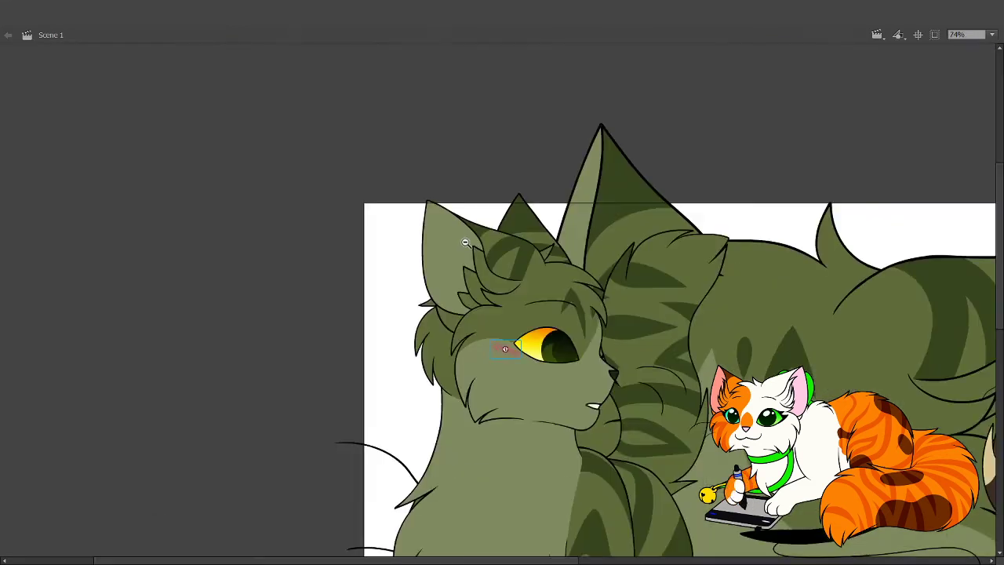
pyautogui.click(397, 127)
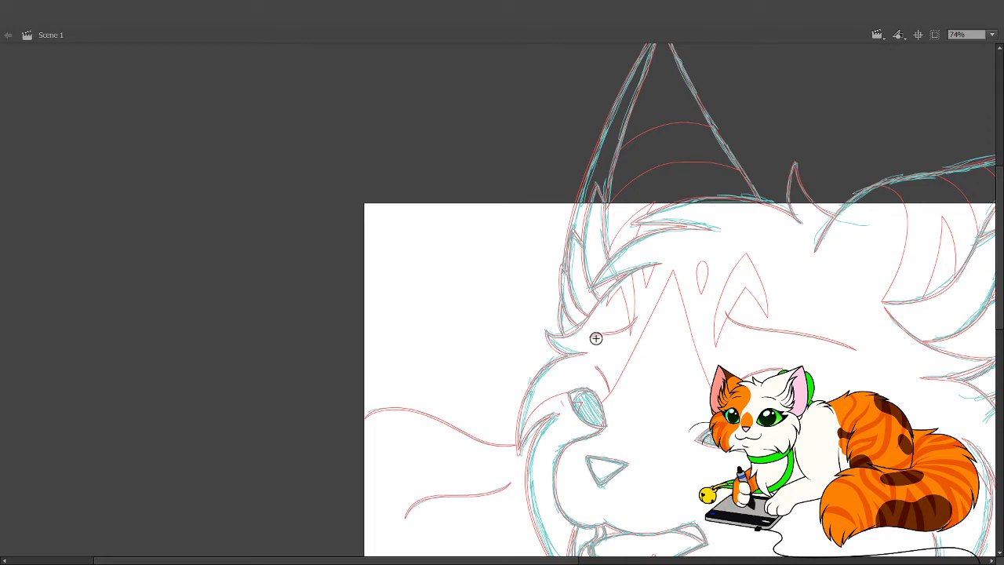
pyautogui.moveTo(648, 461)
pyautogui.mouseDown()
pyautogui.moveTo(600, 407)
pyautogui.moveTo(553, 390)
pyautogui.mouseUp()
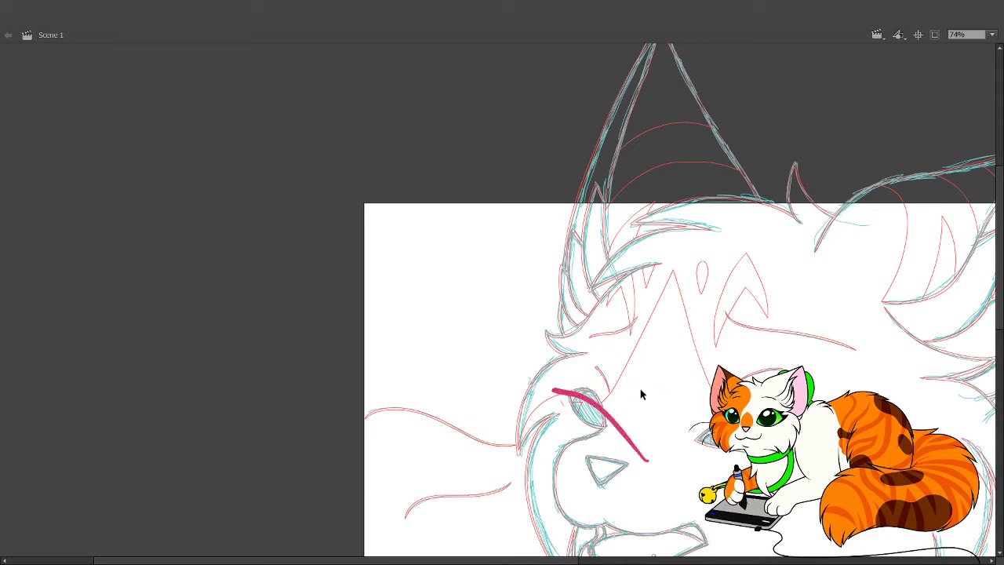
pyautogui.hotkey('ctrl', 'z')
pyautogui.moveTo(485, 314); pyautogui.dragTo(902, 538)
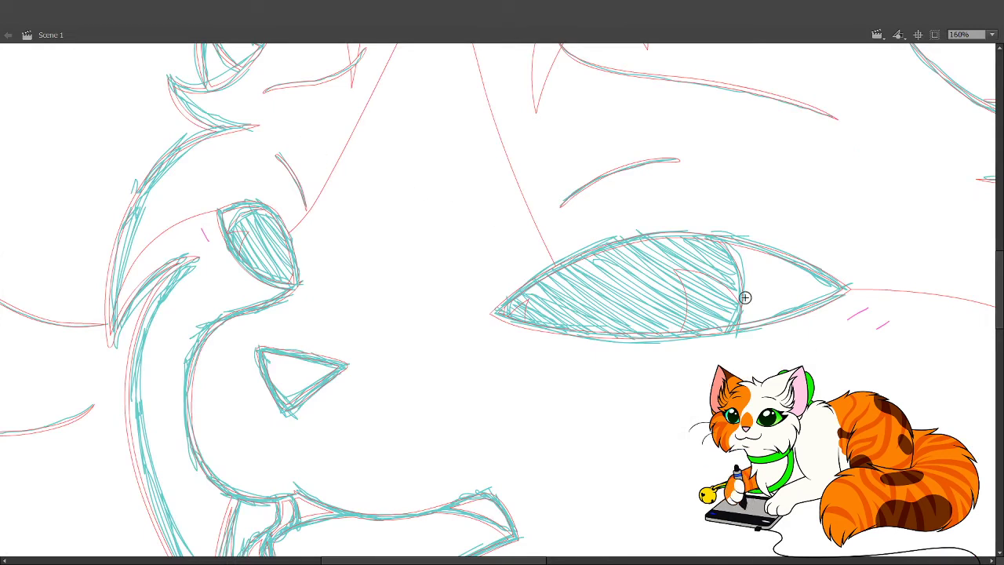
pyautogui.moveTo(843, 321); pyautogui.dragTo(866, 310)
pyautogui.hotkey('ctrl', 'z')
pyautogui.moveTo(837, 319)
pyautogui.mouseDown()
pyautogui.moveTo(874, 303)
pyautogui.moveTo(849, 321)
pyautogui.moveTo(911, 310)
pyautogui.moveTo(881, 333)
pyautogui.moveTo(902, 320)
pyautogui.moveTo(877, 317)
pyautogui.mouseUp()
pyautogui.hotkey('ctrl', 'z')
pyautogui.moveTo(872, 328); pyautogui.dragTo(901, 312)
pyautogui.hotkey('ctrl', 'z')
pyautogui.hotkey('ctrl', 'z')
pyautogui.hotkey('ctrl', 'z')
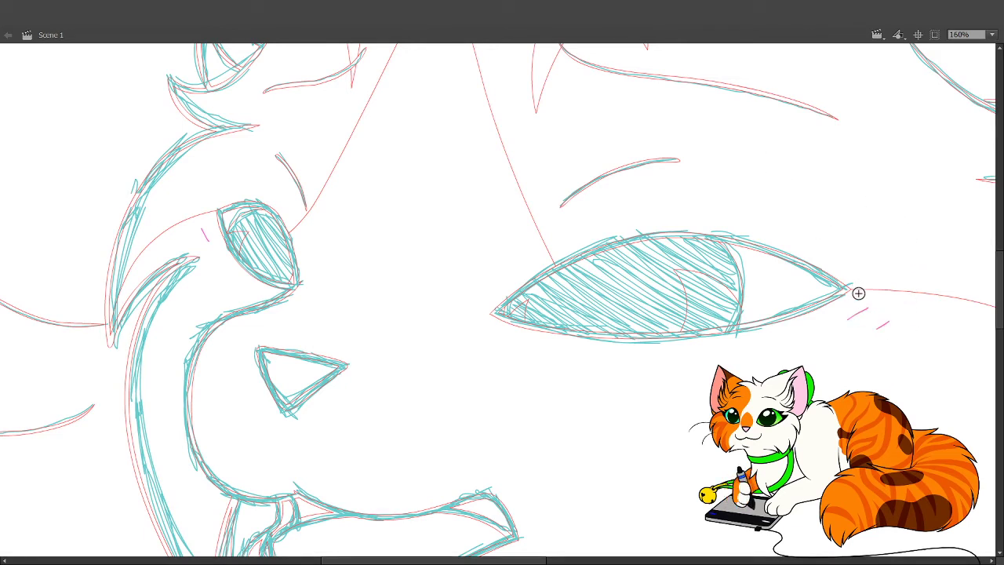
# Scribble crimson blush patches over the guide marks beside both of the large cat's half-open eyes and soften them into a translucent blur.
pyautogui.moveTo(849, 323)
pyautogui.mouseDown()
pyautogui.moveTo(891, 319)
pyautogui.moveTo(886, 337)
pyautogui.mouseUp()
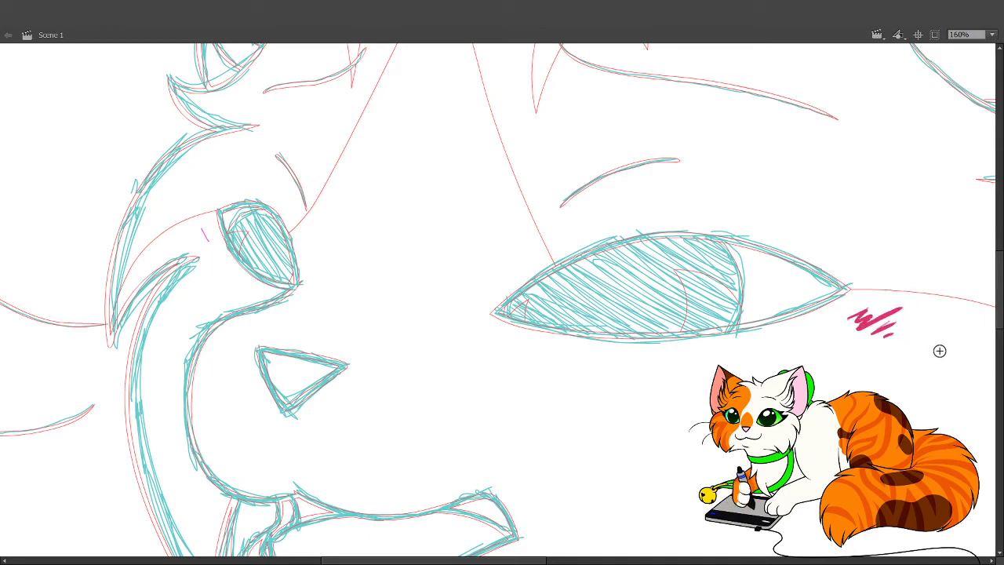
pyautogui.moveTo(197, 232); pyautogui.dragTo(222, 247)
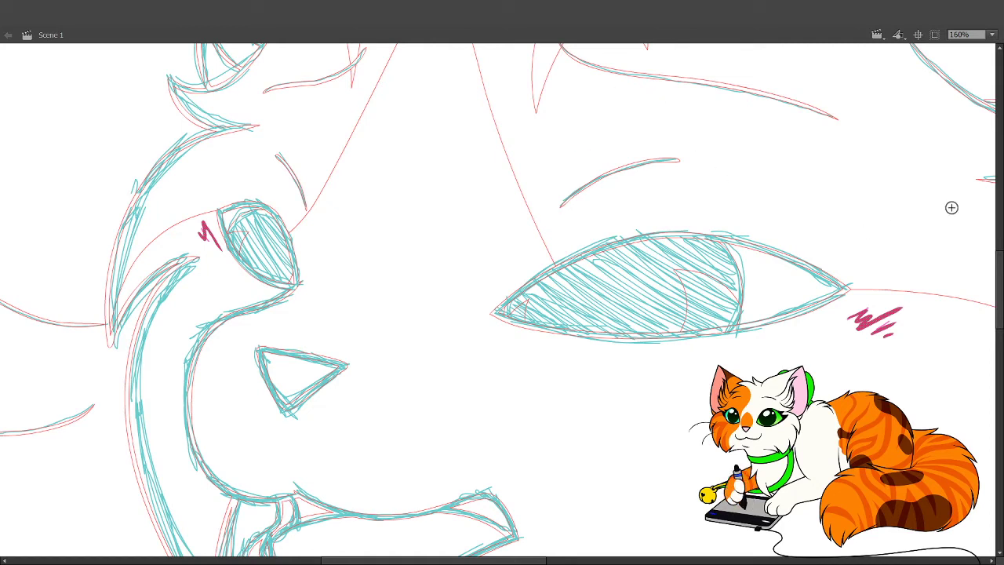
pyautogui.hotkey('ctrl', 'a')
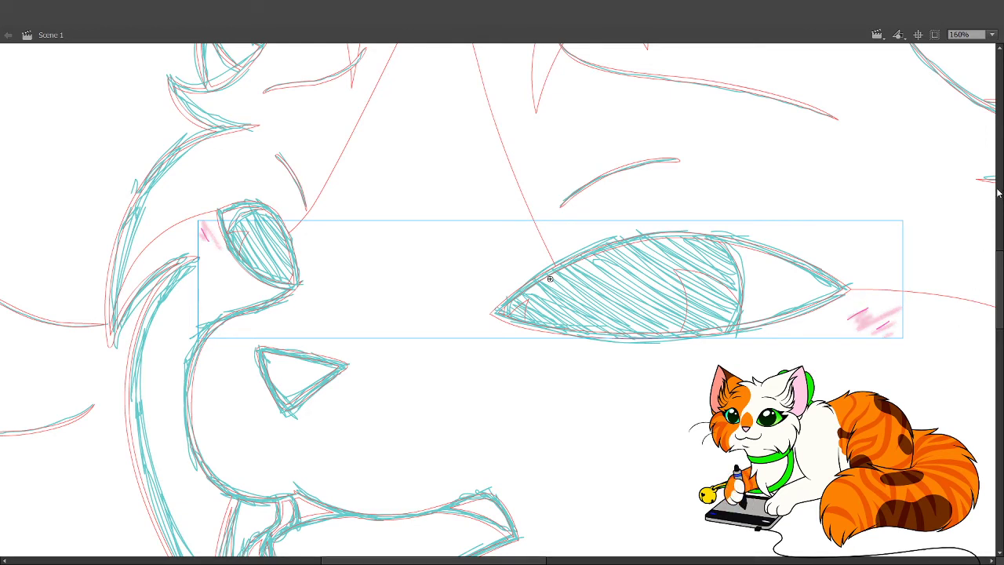
pyautogui.click(863, 382)
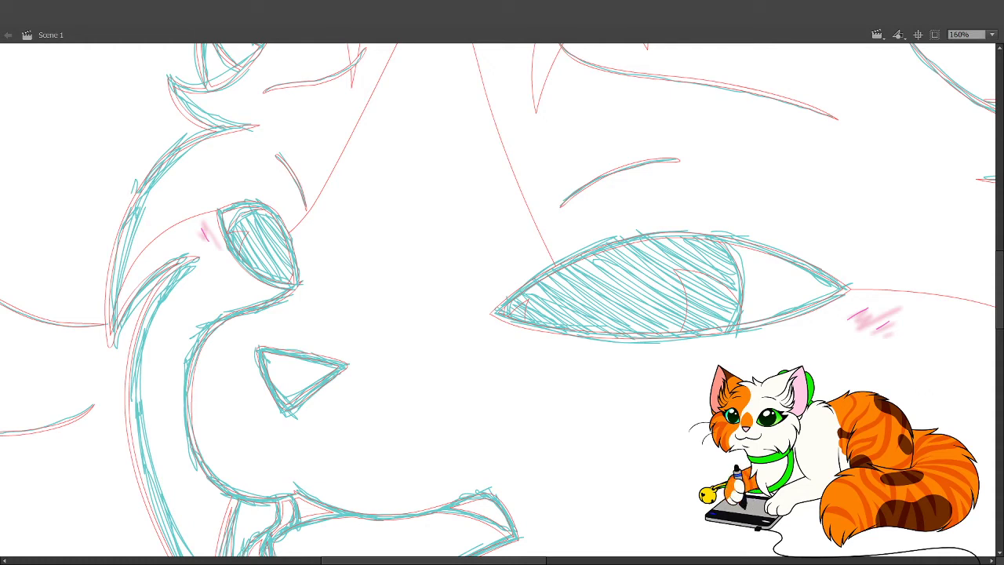
pyautogui.moveTo(686, 393); pyautogui.dragTo(754, 370)
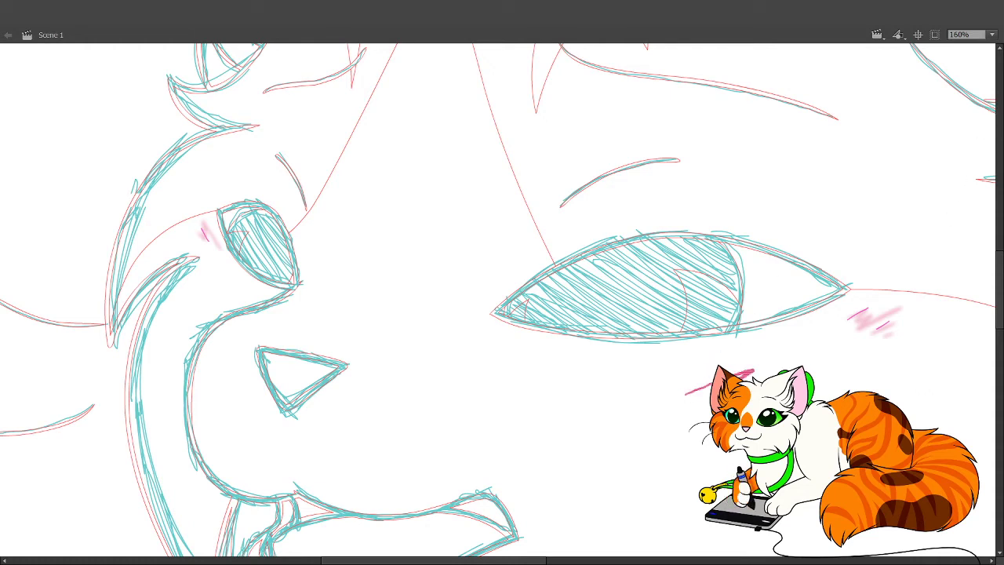
pyautogui.hotkey('ctrl', 'z')
# Step through the following sketch frames to compare the blush guide marks around the eyes and nose, returning to the softened frame.
pyautogui.press('.')
pyautogui.press('.')
pyautogui.press('.')
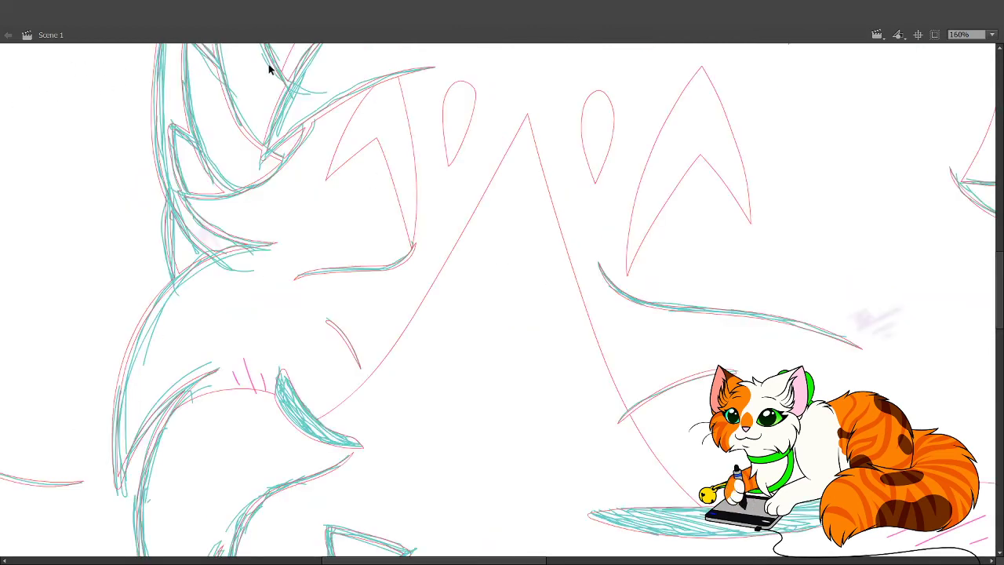
pyautogui.press('.')
pyautogui.press('.')
pyautogui.press('.')
pyautogui.press('.')
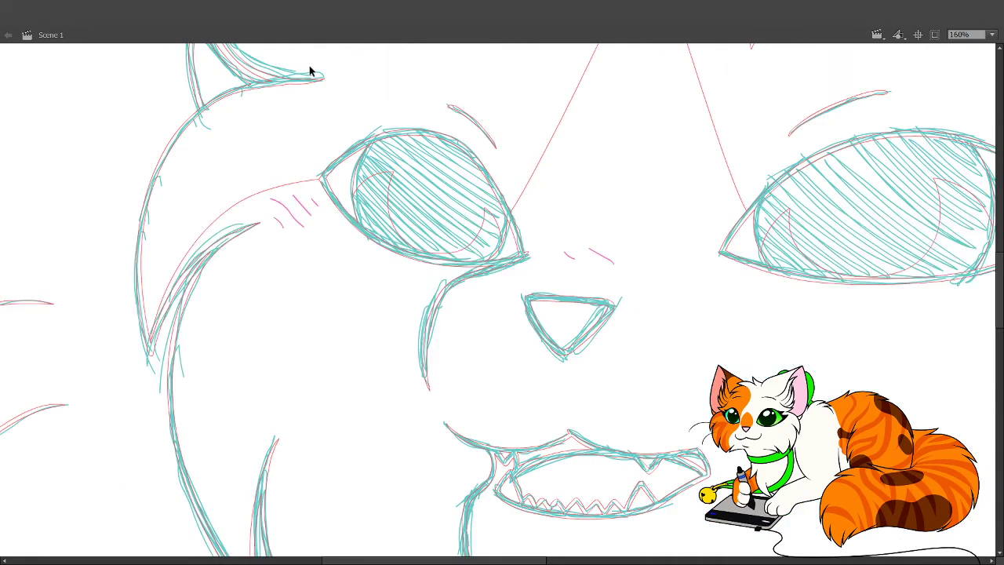
pyautogui.press('.')
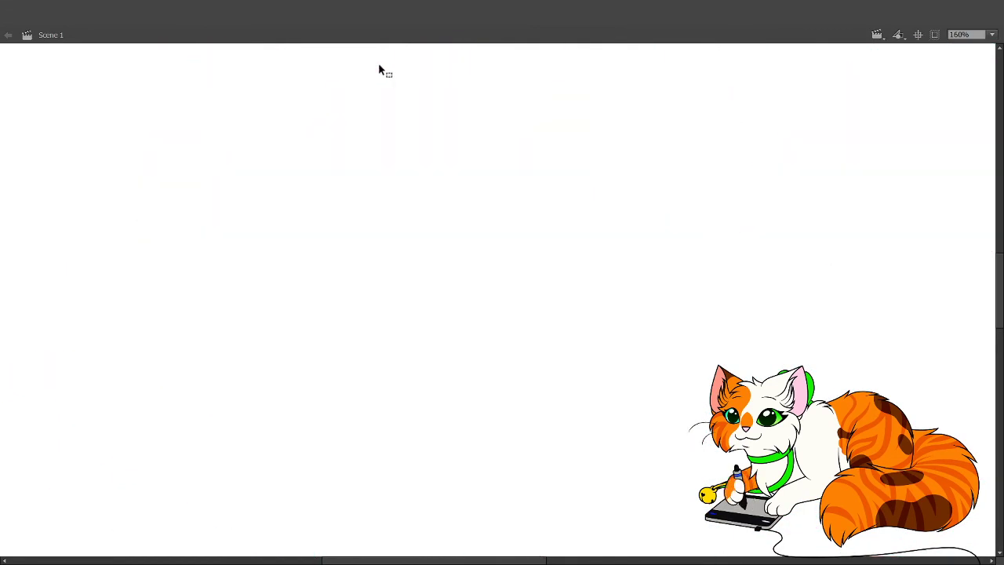
pyautogui.press(',')
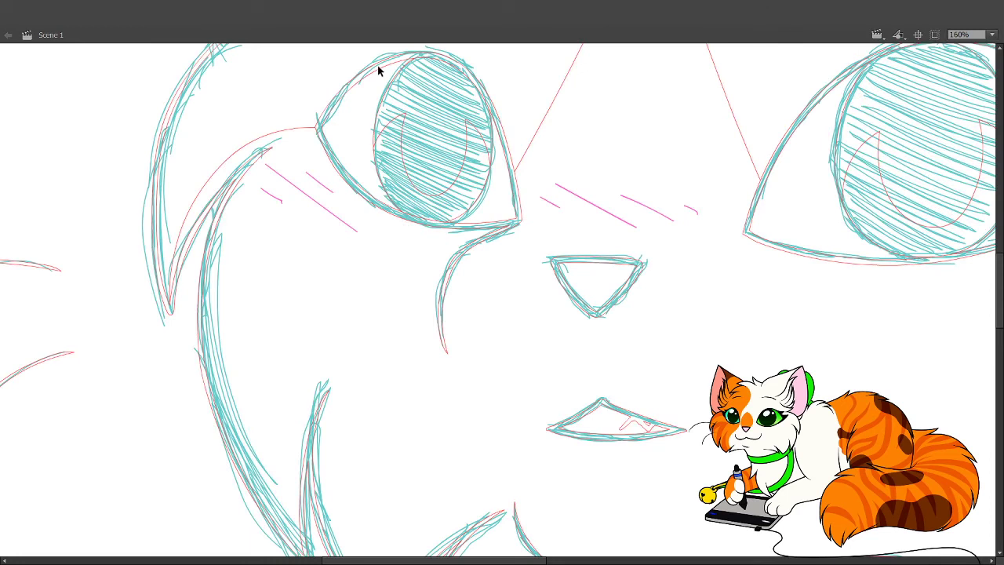
pyautogui.press('.')
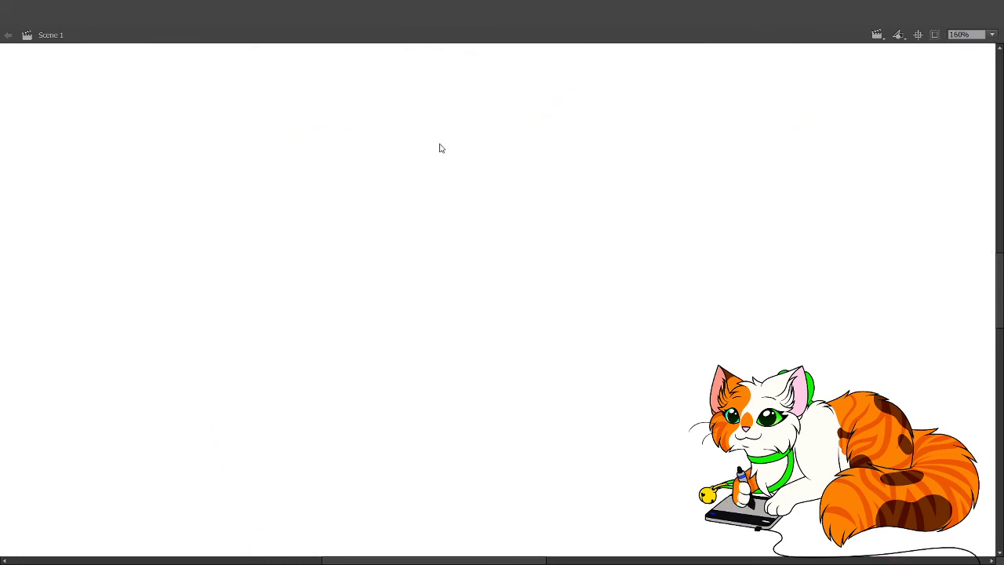
pyautogui.press(',')
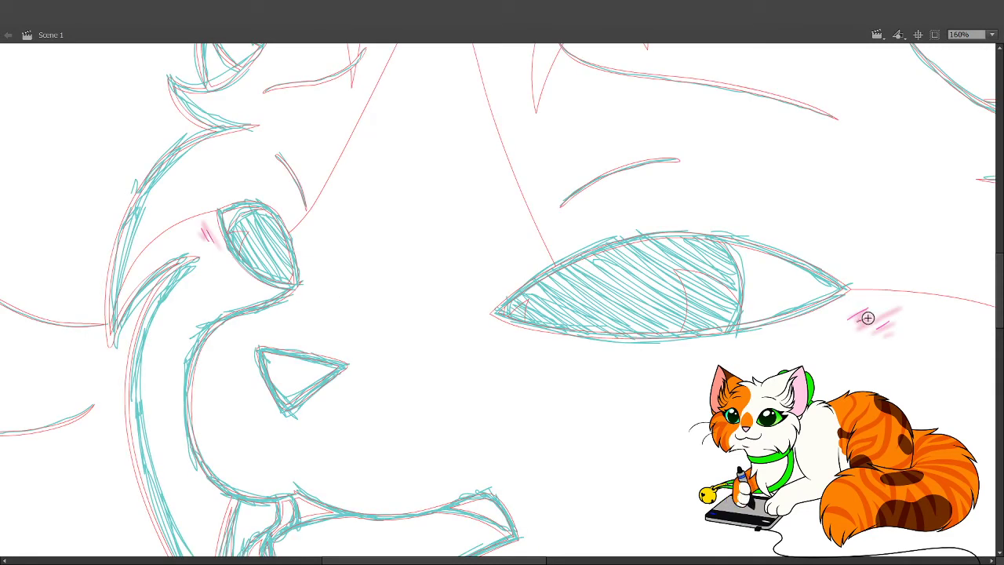
# Draw two thin crimson accent lines over the softened blush at the near eye's outer corner.
pyautogui.moveTo(857, 321); pyautogui.dragTo(890, 314)
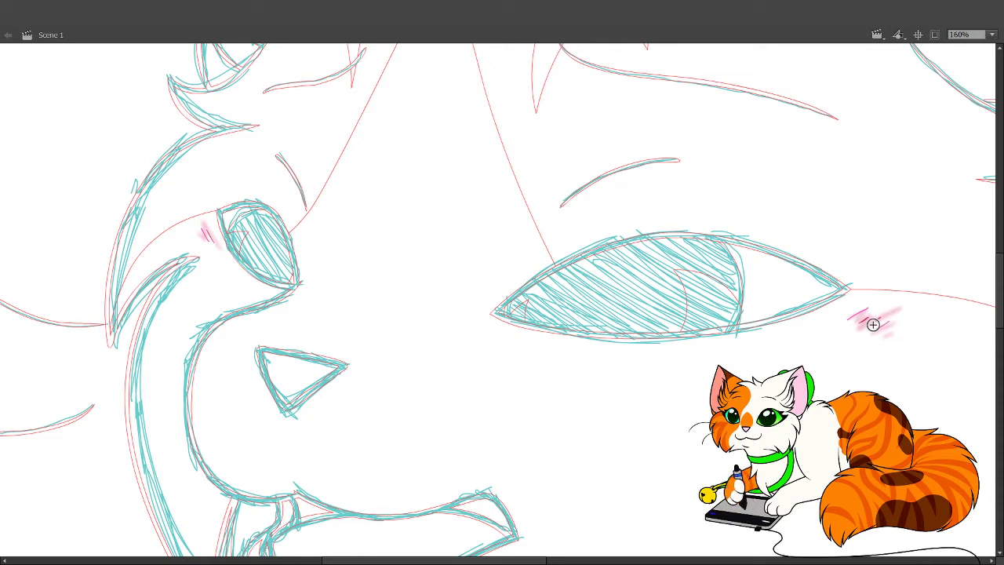
pyautogui.moveTo(893, 325)
pyautogui.mouseDown()
pyautogui.moveTo(863, 322)
pyautogui.moveTo(903, 307)
pyautogui.mouseUp()
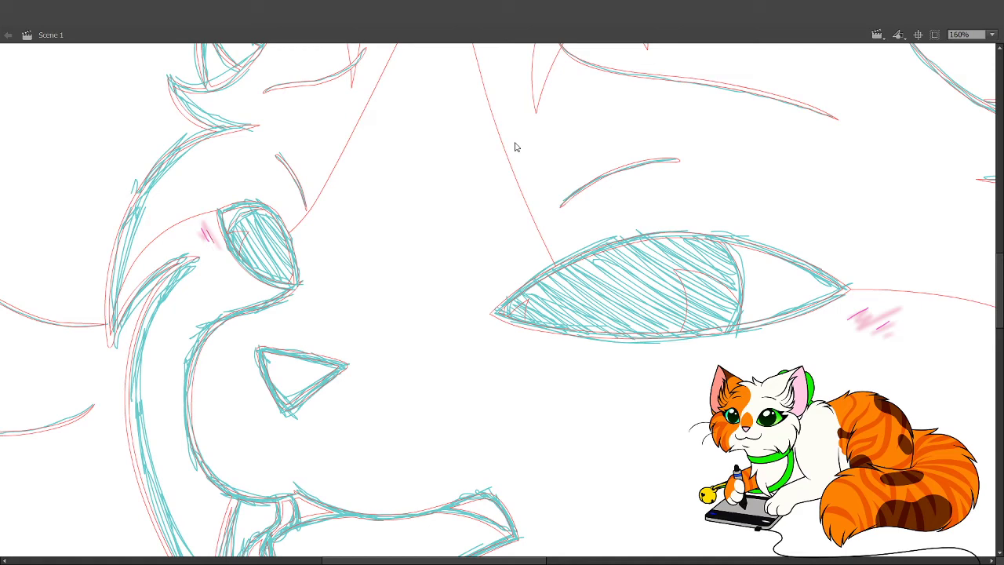
pyautogui.moveTo(792, 250); pyautogui.dragTo(910, 374)
pyautogui.moveTo(547, 349); pyautogui.dragTo(599, 317)
pyautogui.moveTo(604, 380); pyautogui.dragTo(624, 370)
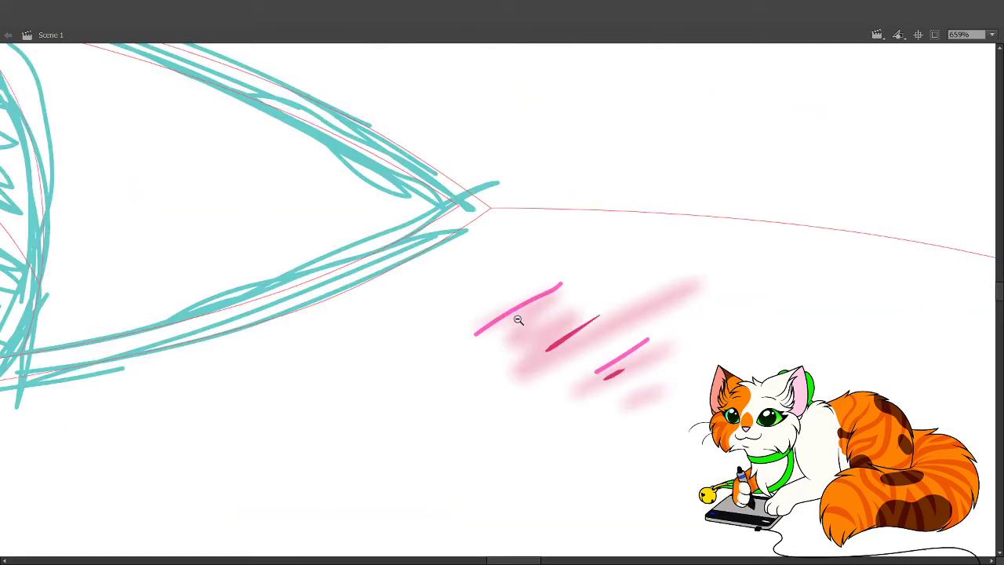
pyautogui.keyDown('alt'); pyautogui.click(518, 319); pyautogui.keyUp('alt')
pyautogui.keyDown('alt'); pyautogui.click(517, 318); pyautogui.keyUp('alt')
pyautogui.keyDown('alt'); pyautogui.click(517, 319); pyautogui.keyUp('alt')
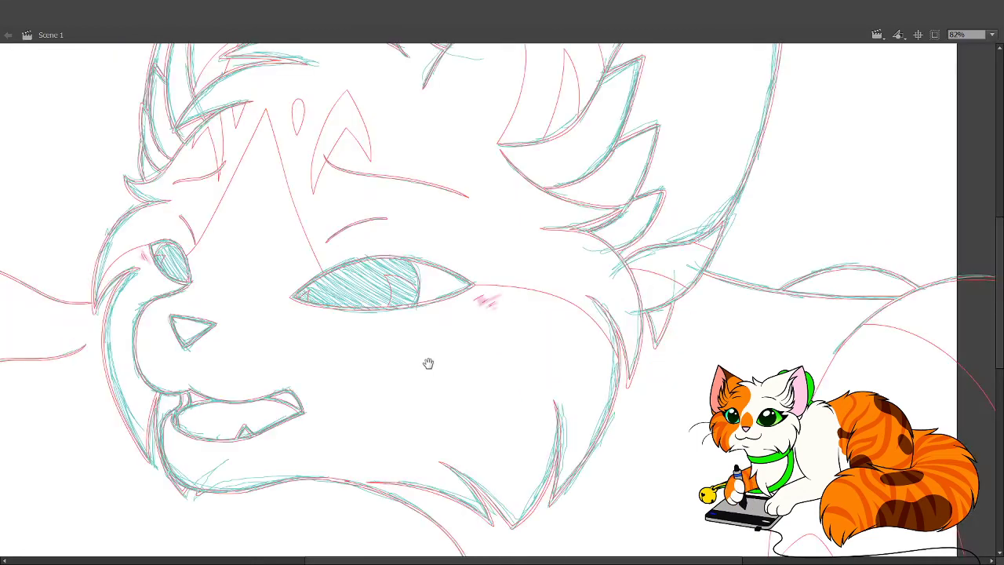
pyautogui.click(399, 336)
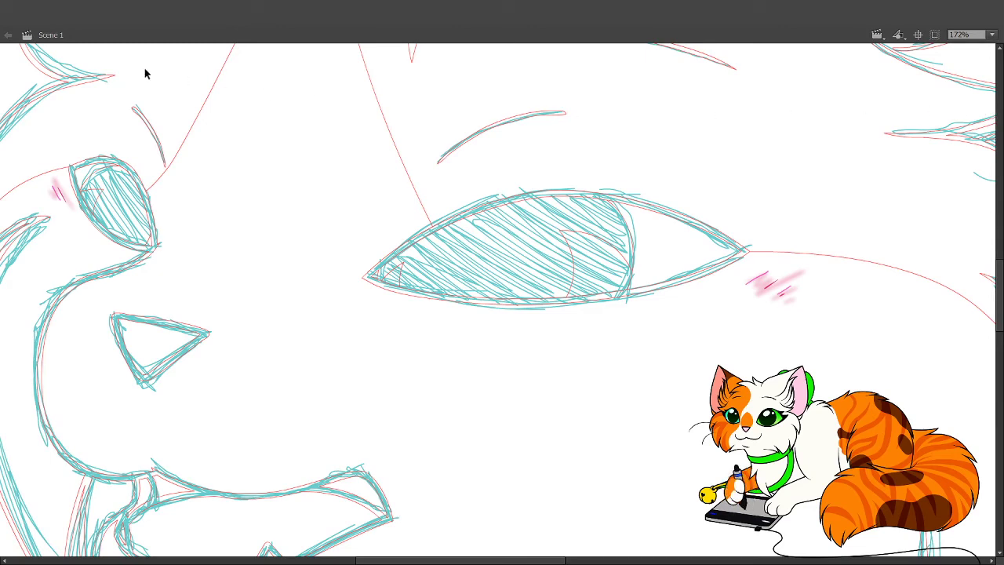
# On the closed-eyes frame, scribble a crimson zigzag blush patch over the guide marks beside the far eye.
pyautogui.press('.')
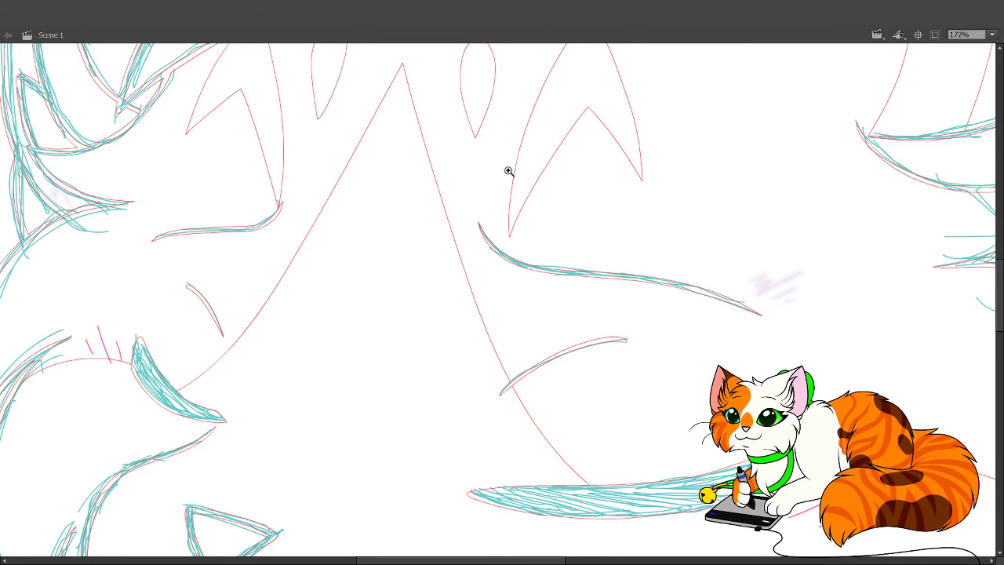
pyautogui.click(508, 259)
pyautogui.scroll(-2, 558, 392)
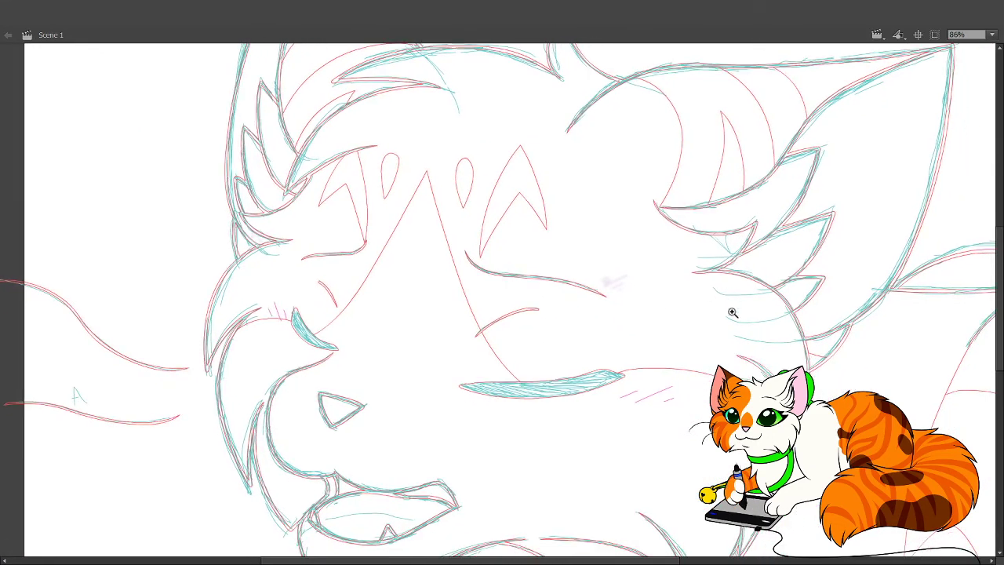
pyautogui.moveTo(714, 314); pyautogui.dragTo(710, 312)
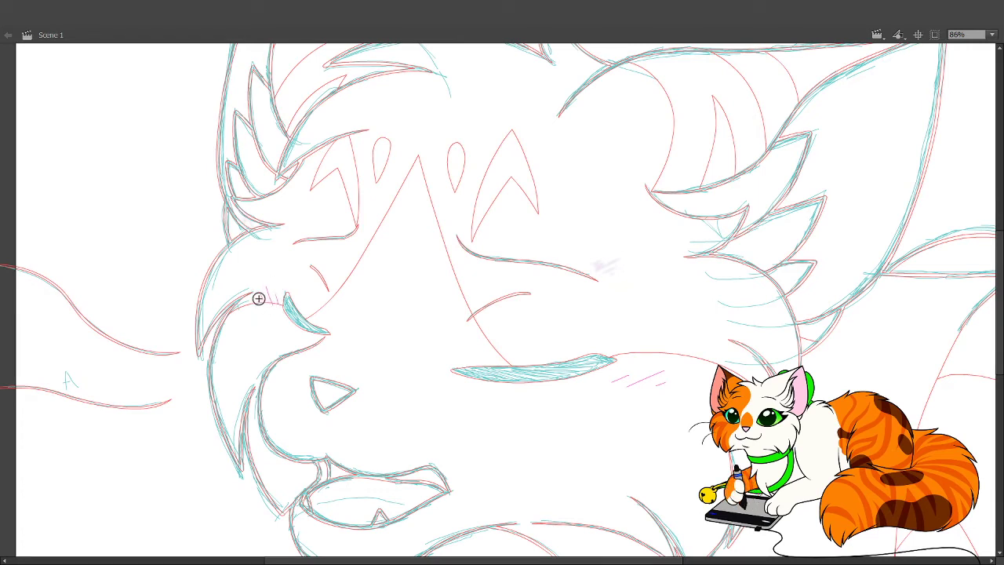
pyautogui.moveTo(258, 299); pyautogui.dragTo(269, 310)
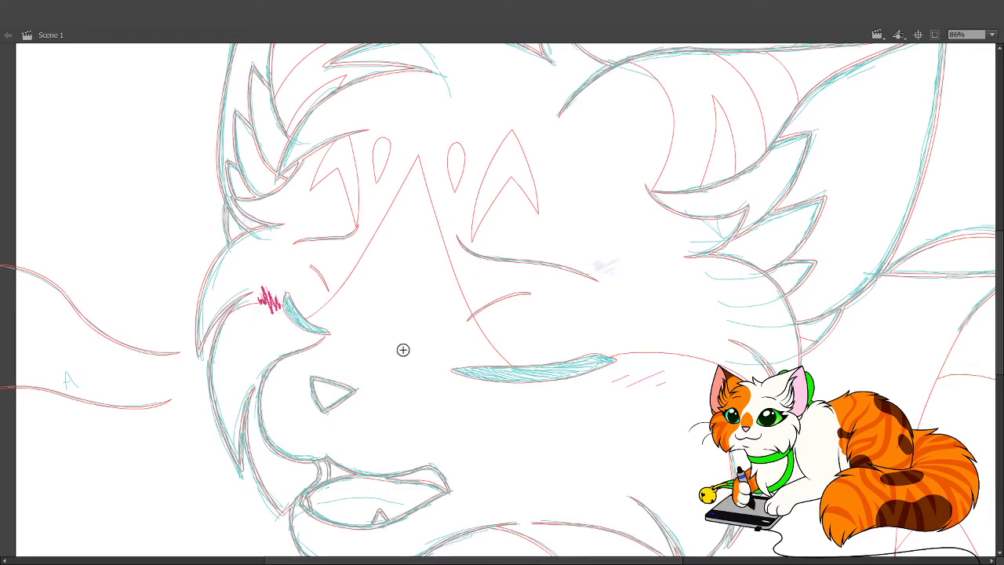
pyautogui.moveTo(620, 375)
pyautogui.mouseDown()
pyautogui.moveTo(633, 365)
pyautogui.moveTo(605, 379)
pyautogui.moveTo(652, 375)
pyautogui.moveTo(626, 390)
pyautogui.moveTo(679, 384)
pyautogui.mouseUp()
pyautogui.hotkey('ctrl', 'z')
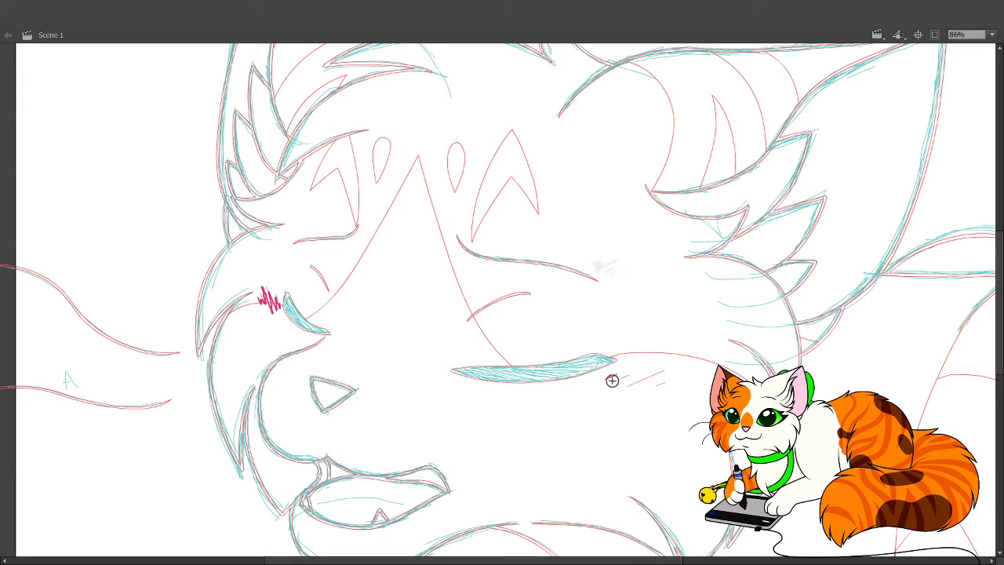
# Hatch a crimson blush patch below the near closed eye's outer corner and soften the patches on both cheeks into a translucent blur.
pyautogui.scroll(3, 567, 284)
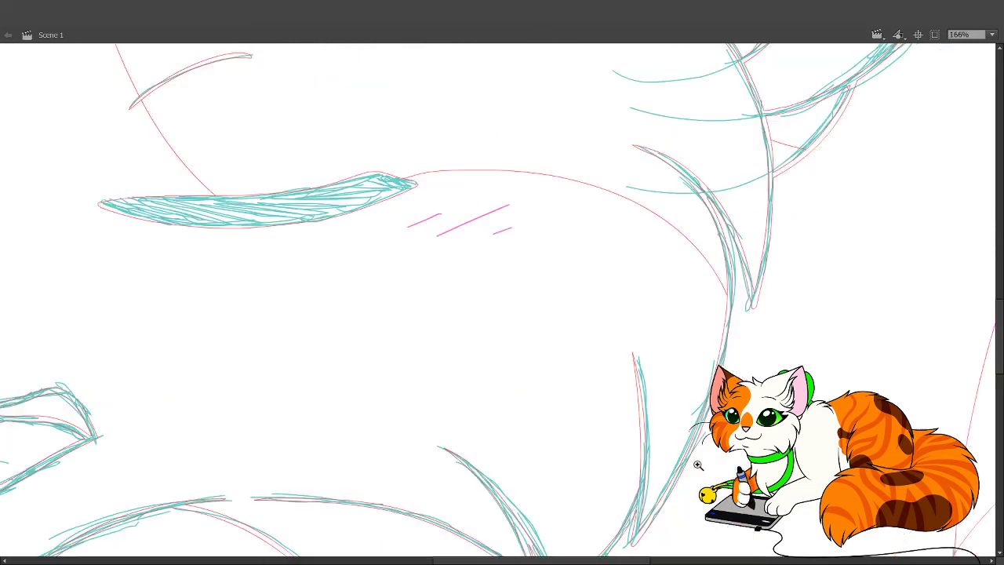
pyautogui.moveTo(405, 222)
pyautogui.mouseDown()
pyautogui.moveTo(439, 211)
pyautogui.moveTo(402, 235)
pyautogui.moveTo(469, 204)
pyautogui.moveTo(425, 234)
pyautogui.moveTo(528, 210)
pyautogui.mouseUp()
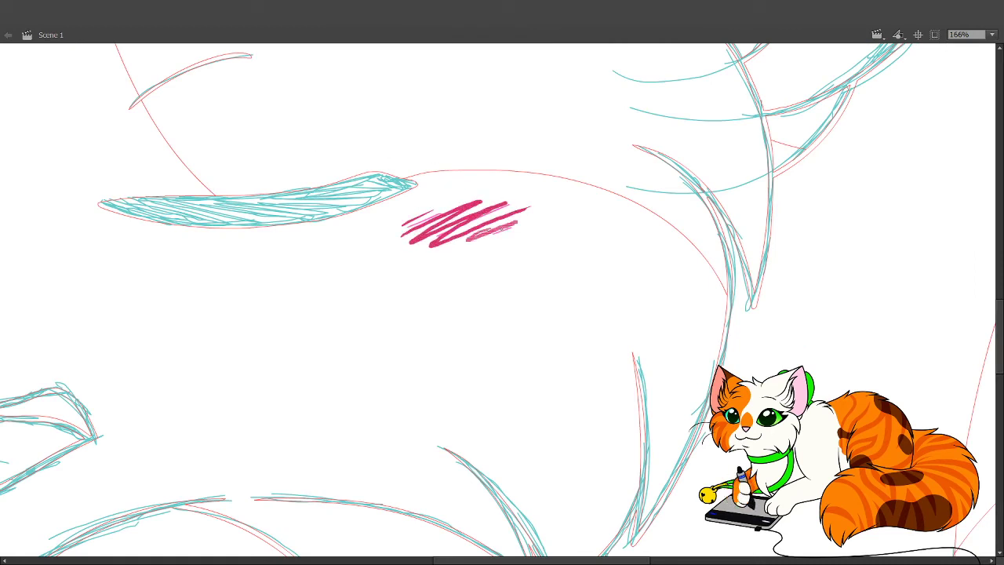
pyautogui.moveTo(486, 239); pyautogui.dragTo(512, 229)
pyautogui.moveTo(429, 245); pyautogui.dragTo(532, 237)
pyautogui.moveTo(416, 296)
pyautogui.mouseDown()
pyautogui.moveTo(696, 371)
pyautogui.moveTo(761, 409)
pyautogui.moveTo(762, 433)
pyautogui.mouseUp()
pyautogui.moveTo(114, 213)
pyautogui.mouseDown()
pyautogui.moveTo(86, 205)
pyautogui.moveTo(106, 216)
pyautogui.moveTo(123, 197)
pyautogui.mouseUp()
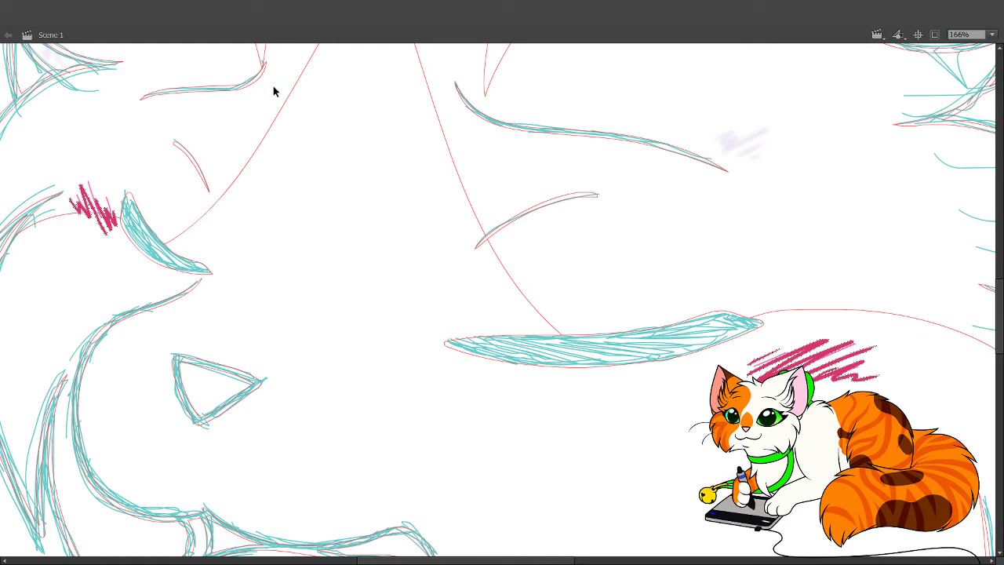
pyautogui.click(643, 95)
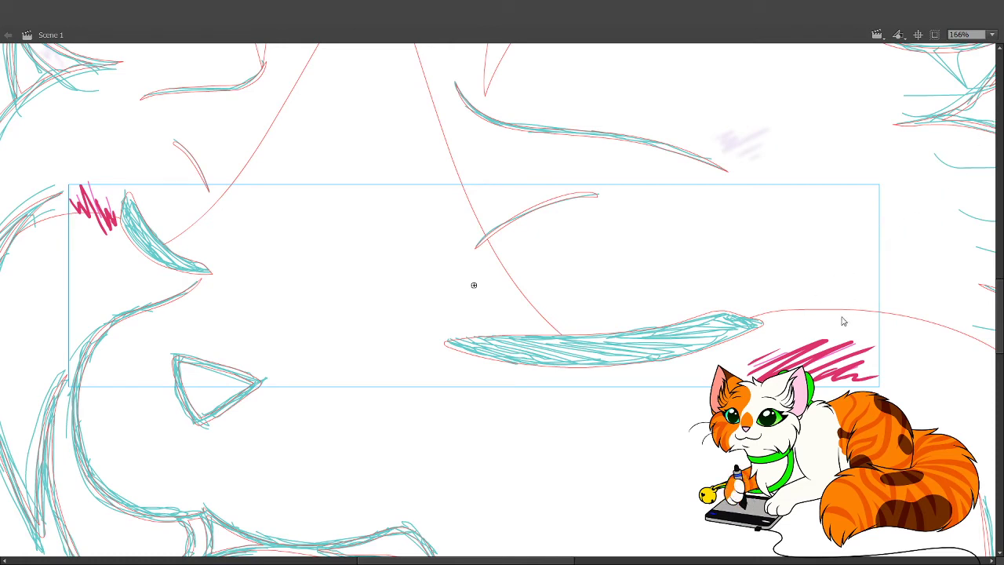
pyautogui.press('Return')
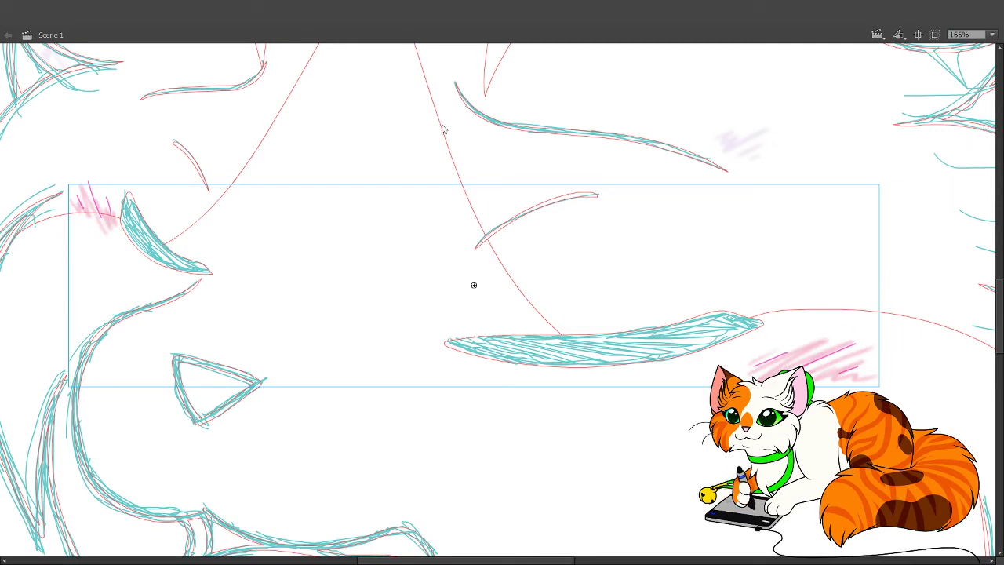
# Advance to the next closed-eyes frame and hatch a crimson blush patch over the guide marks beside the far eye.
pyautogui.press('Return')
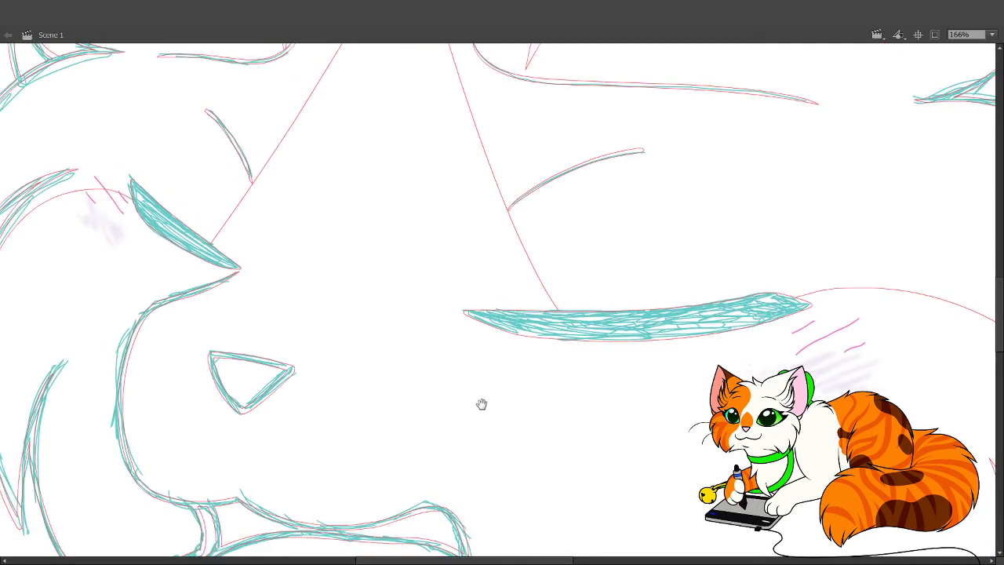
pyautogui.moveTo(109, 247)
pyautogui.mouseDown()
pyautogui.moveTo(139, 264)
pyautogui.moveTo(106, 224)
pyautogui.moveTo(132, 257)
pyautogui.moveTo(157, 248)
pyautogui.moveTo(152, 259)
pyautogui.mouseUp()
pyautogui.hotkey('ctrl', 'z')
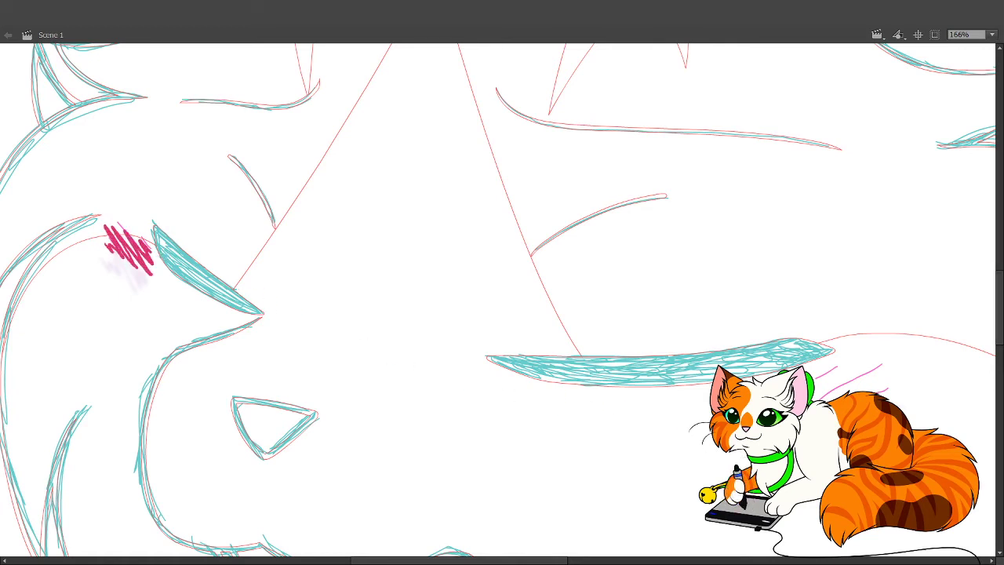
# Hatch a crimson blush patch over the guide marks below the near closed eye and soften both cheek patches into a translucent blur.
pyautogui.moveTo(810, 376)
pyautogui.mouseDown()
pyautogui.moveTo(758, 354)
pyautogui.moveTo(802, 345)
pyautogui.moveTo(847, 367)
pyautogui.moveTo(815, 375)
pyautogui.moveTo(862, 384)
pyautogui.mouseUp()
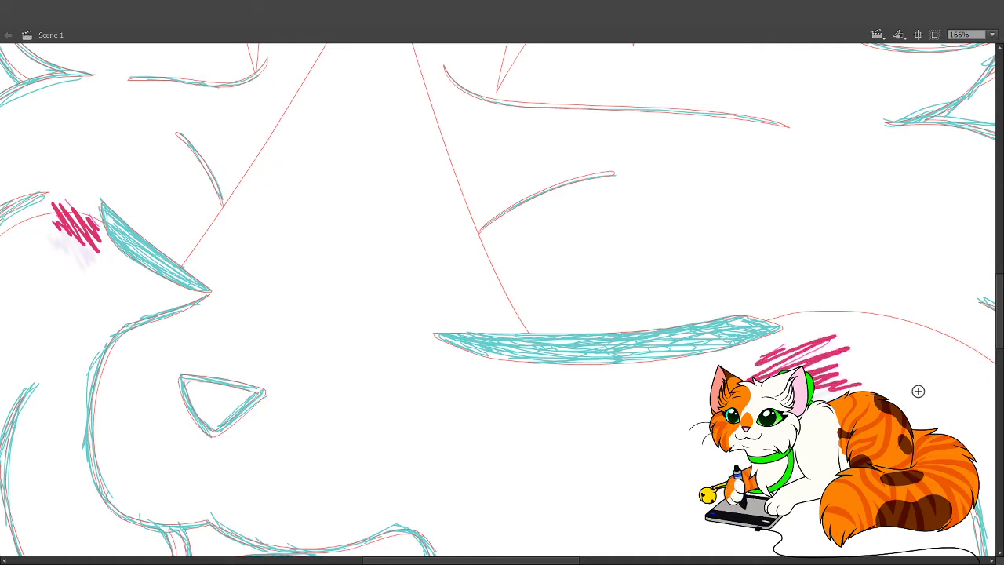
pyautogui.hotkey('ctrl', 'z')
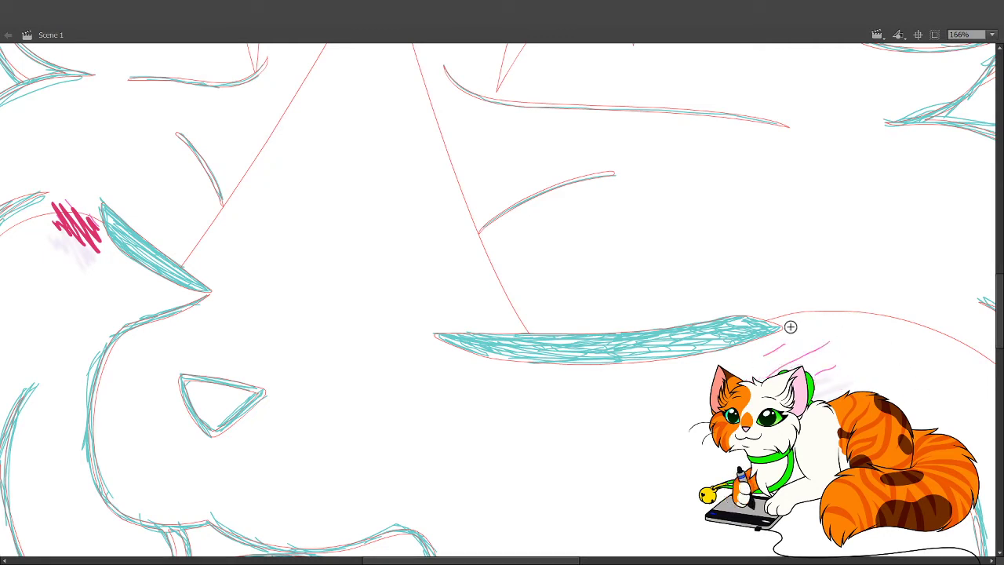
pyautogui.moveTo(758, 359)
pyautogui.mouseDown()
pyautogui.moveTo(846, 345)
pyautogui.moveTo(824, 373)
pyautogui.moveTo(844, 386)
pyautogui.mouseUp()
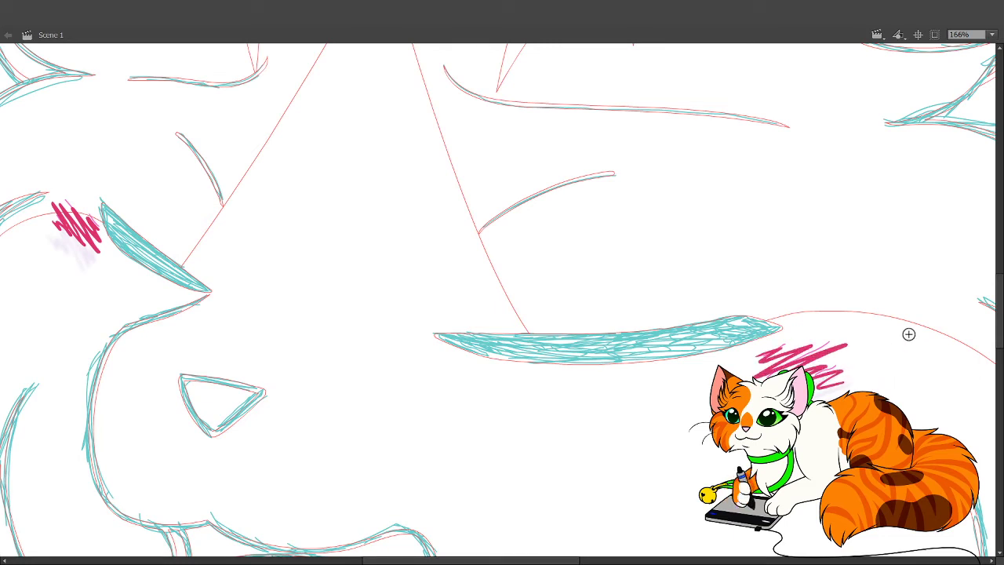
pyautogui.moveTo(836, 363)
pyautogui.mouseDown()
pyautogui.moveTo(860, 361)
pyautogui.moveTo(841, 371)
pyautogui.mouseUp()
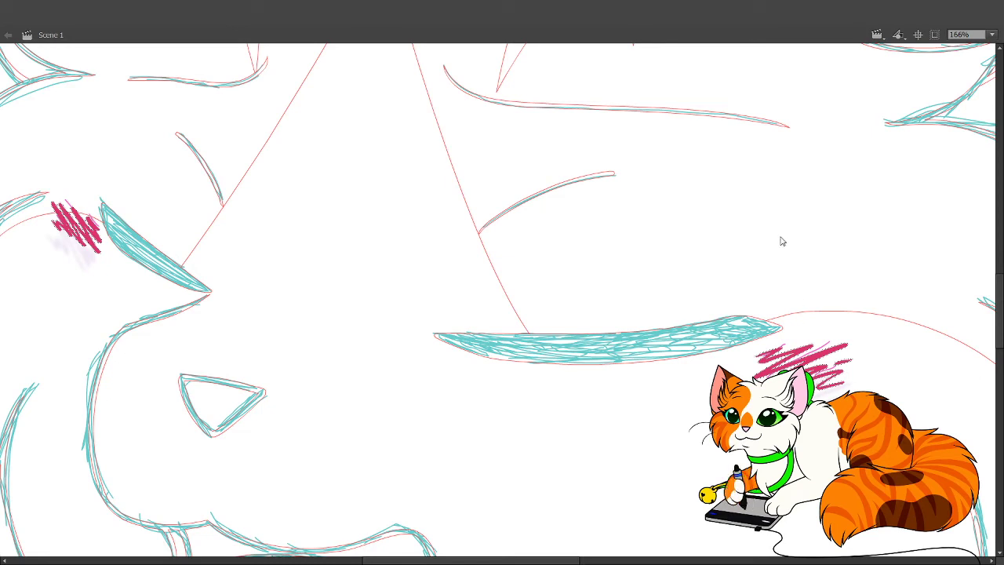
pyautogui.click(850, 233)
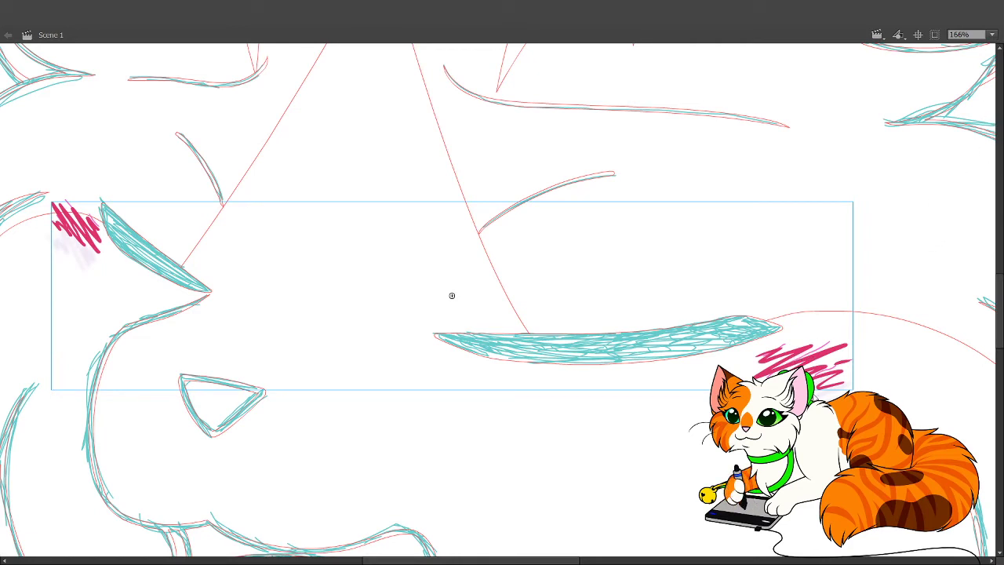
pyautogui.click(831, 384)
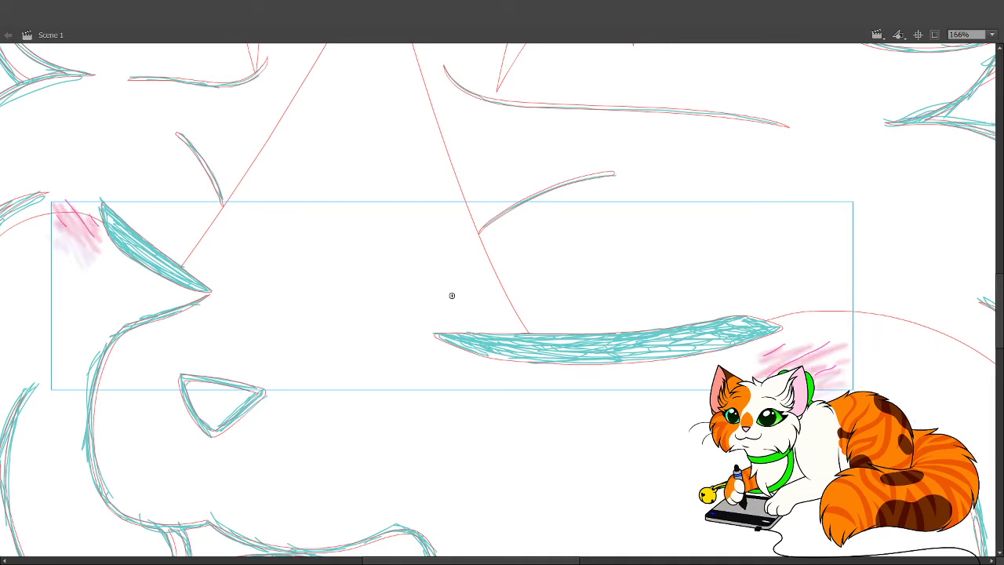
# On the following frame with open eyes, hatch a crimson blush patch over the guide marks at the far eye's outer corner.
pyautogui.moveTo(682, 443); pyautogui.dragTo(850, 452)
pyautogui.click(70, 453)
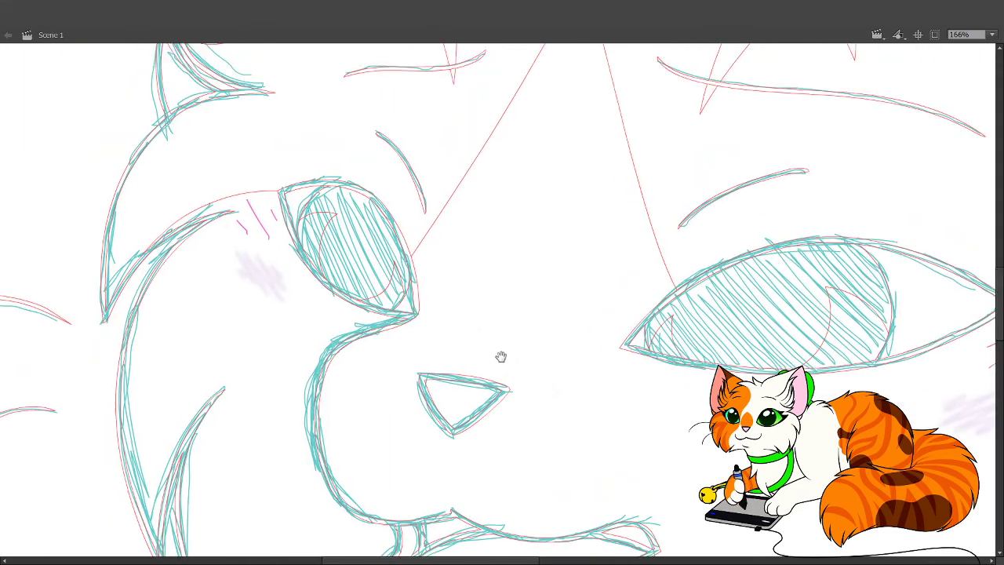
pyautogui.moveTo(280, 251); pyautogui.dragTo(239, 198)
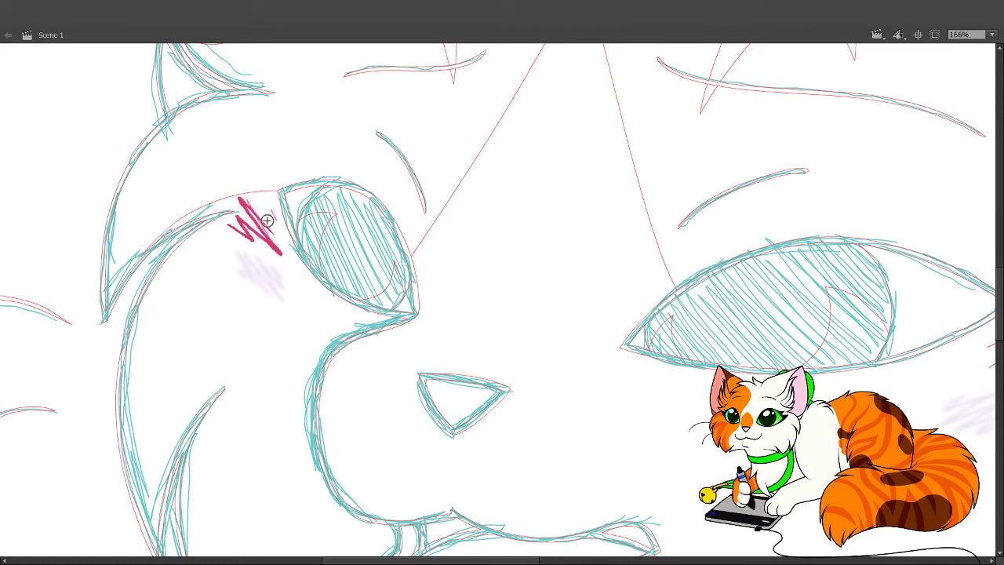
pyautogui.hotkey('ctrl', 'z')
pyautogui.hotkey('ctrl', 'z')
pyautogui.moveTo(239, 234)
pyautogui.mouseDown()
pyautogui.moveTo(268, 251)
pyautogui.moveTo(235, 193)
pyautogui.moveTo(294, 231)
pyautogui.mouseUp()
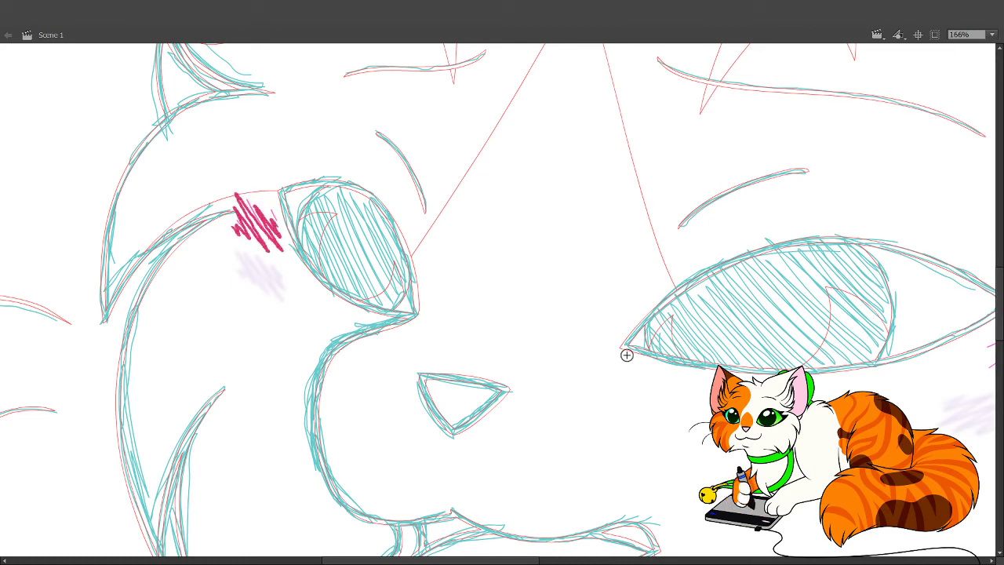
# Hatch a crimson blush patch over the guide marks below the near open eye's outer corner, redrawing the first attempt.
pyautogui.moveTo(769, 444); pyautogui.dragTo(673, 427)
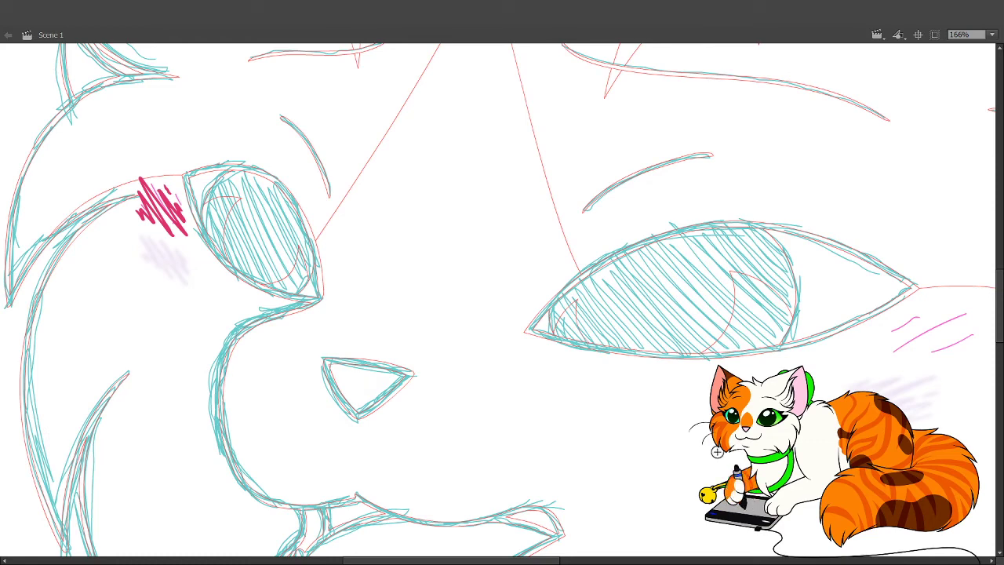
pyautogui.moveTo(846, 389); pyautogui.dragTo(671, 402)
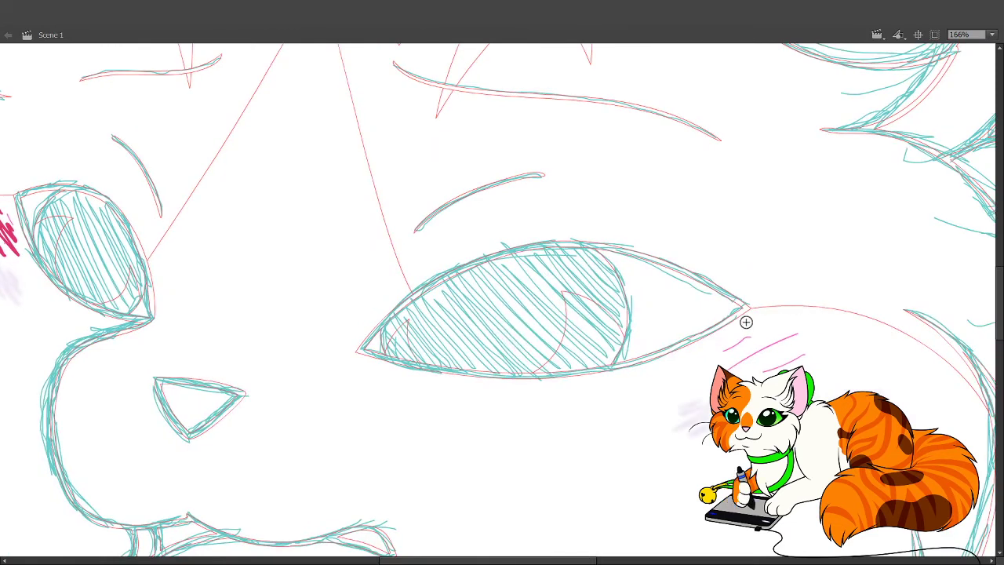
pyautogui.moveTo(725, 343)
pyautogui.mouseDown()
pyautogui.moveTo(778, 333)
pyautogui.moveTo(746, 365)
pyautogui.moveTo(793, 369)
pyautogui.mouseUp()
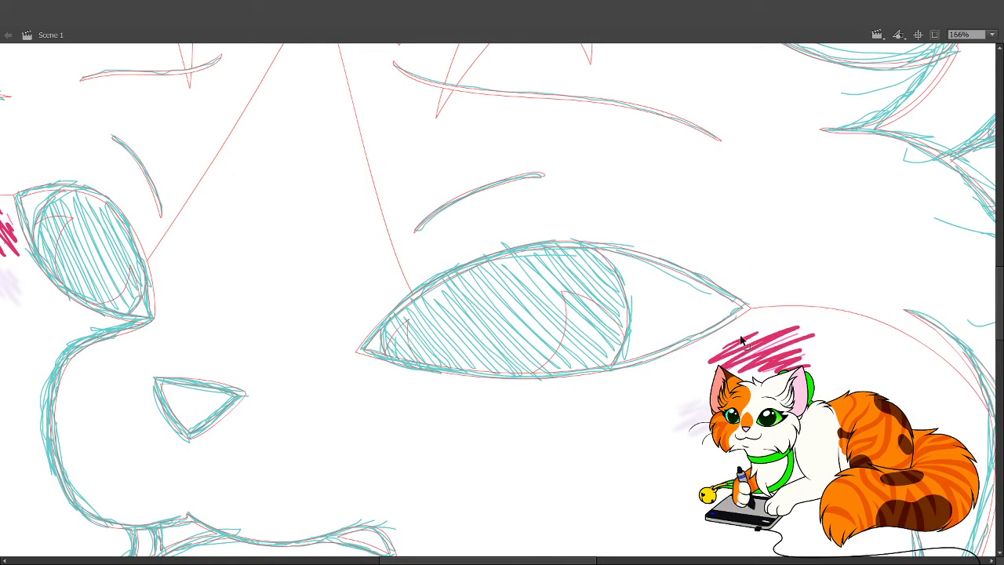
pyautogui.hotkey('ctrl', 'z')
pyautogui.moveTo(720, 350)
pyautogui.mouseDown()
pyautogui.moveTo(758, 338)
pyautogui.moveTo(785, 354)
pyautogui.moveTo(812, 345)
pyautogui.moveTo(808, 362)
pyautogui.mouseUp()
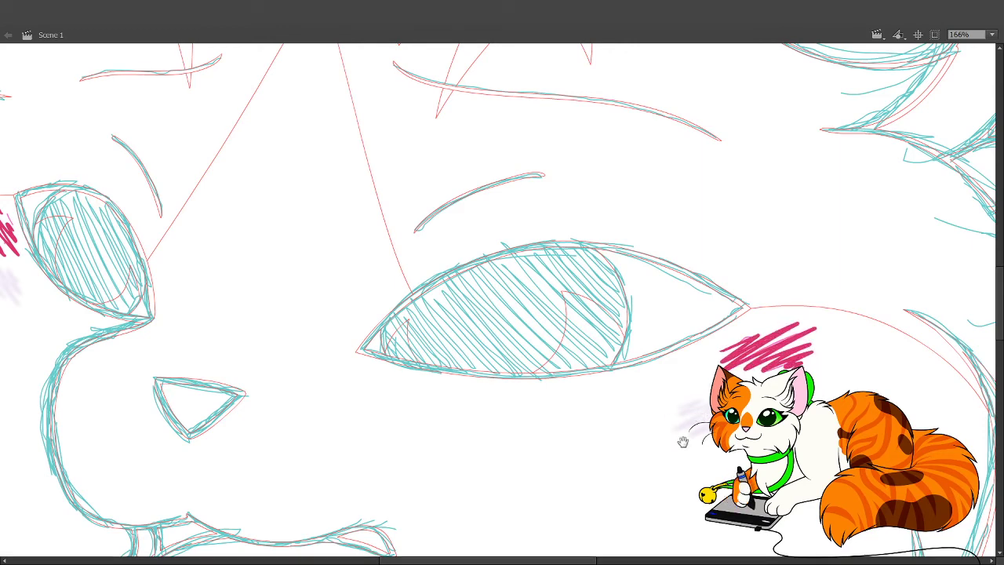
# Soften the crimson patches on both cheeks of the open-eyes frame into a translucent blur.
pyautogui.moveTo(684, 441); pyautogui.dragTo(770, 447)
pyautogui.moveTo(643, 353); pyautogui.dragTo(688, 359)
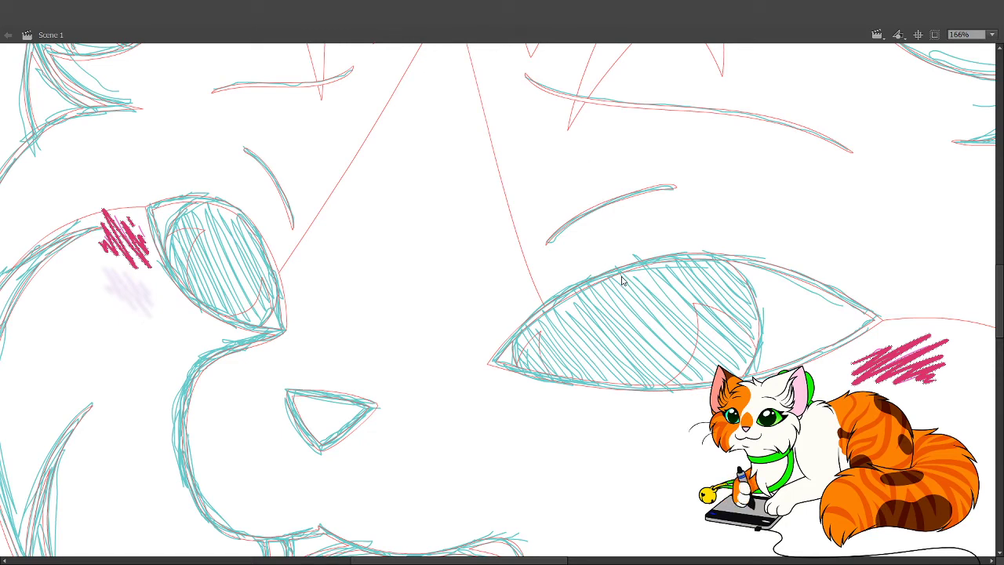
pyautogui.click(719, 262)
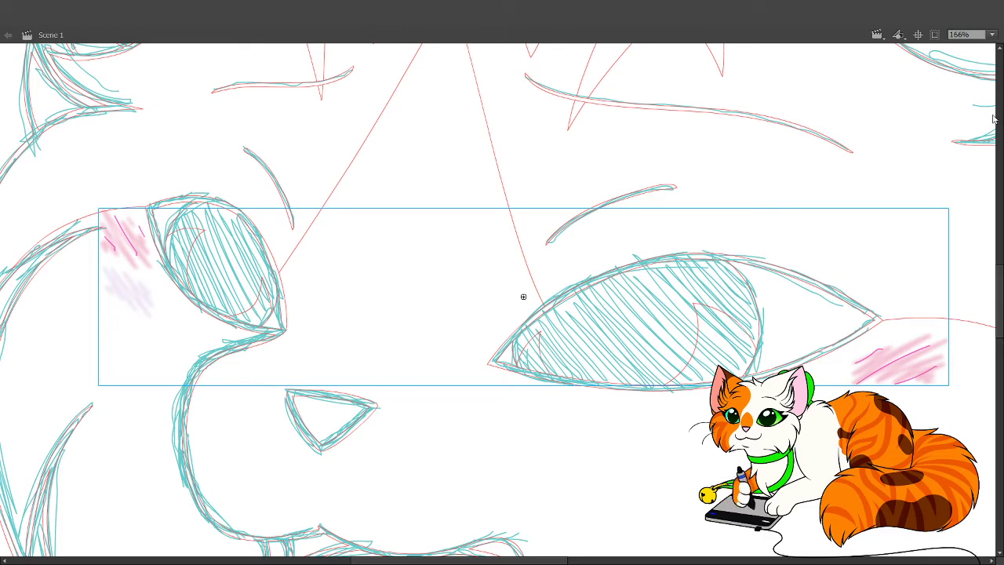
# On the next frame, with the mouth open, hatch crimson blush patches below the far eye's outer corner and above the nose.
pyautogui.moveTo(564, 430); pyautogui.dragTo(761, 415)
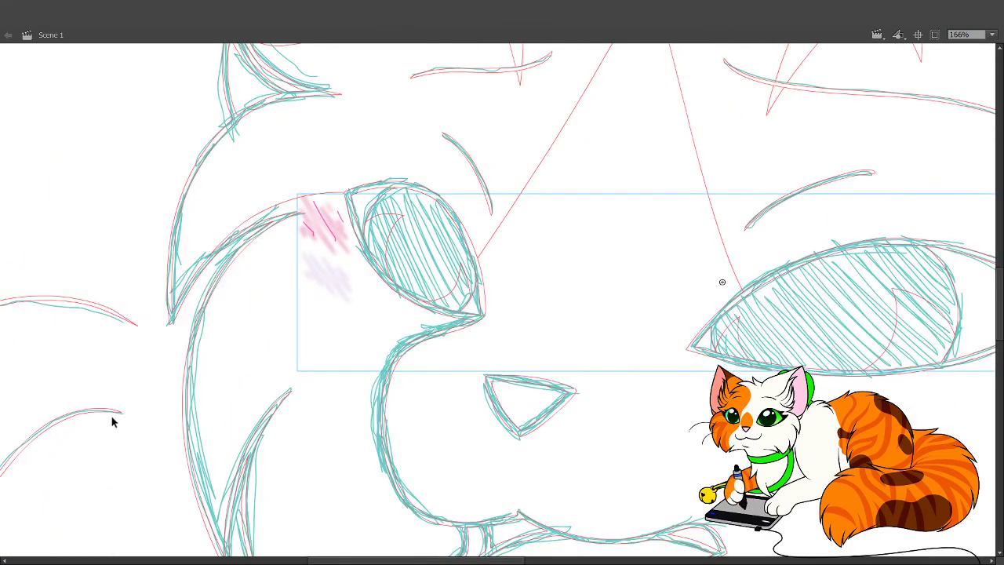
pyautogui.click(146, 448)
pyautogui.moveTo(523, 404); pyautogui.dragTo(382, 491)
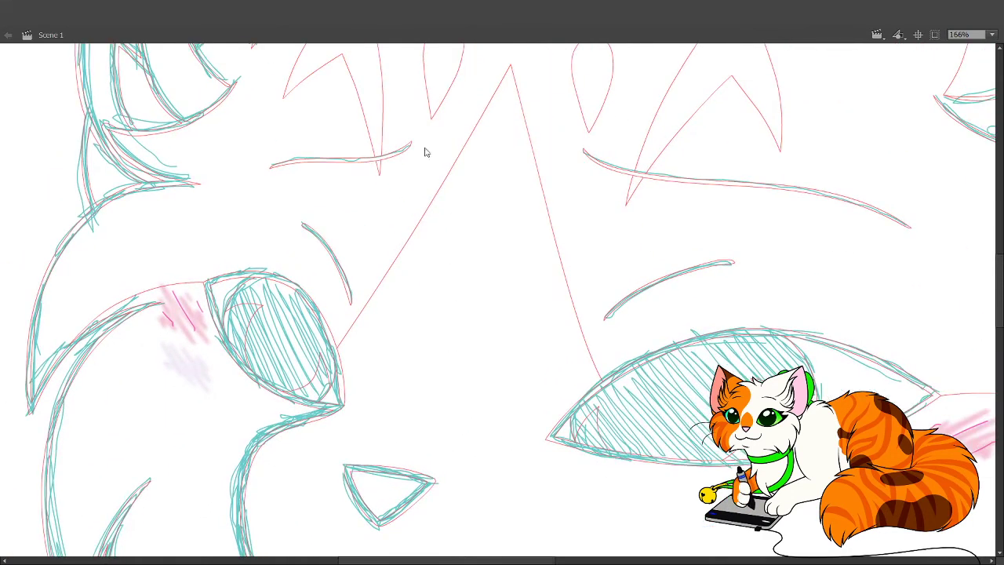
pyautogui.press('.')
pyautogui.press('b')
pyautogui.moveTo(406, 264); pyautogui.dragTo(411, 309)
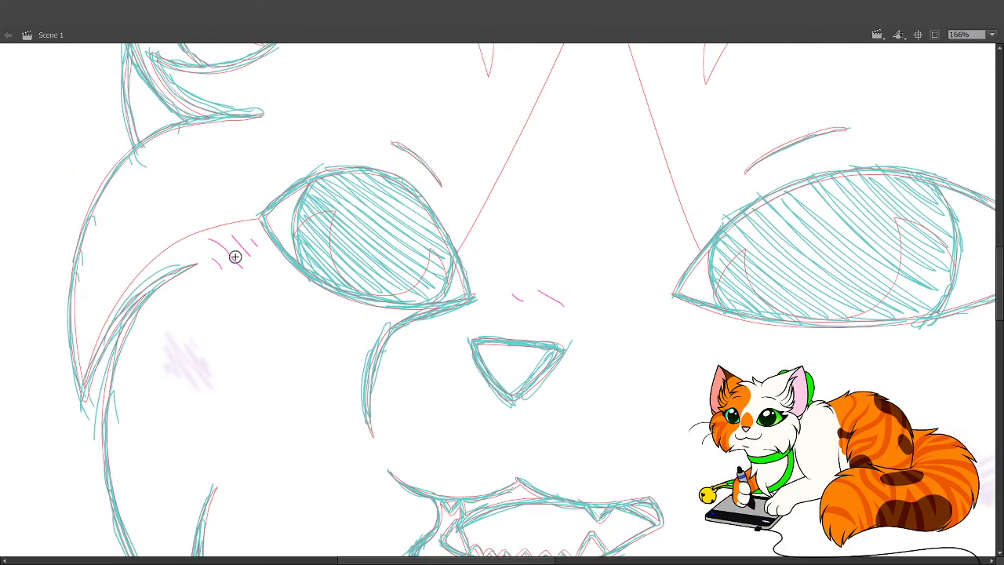
pyautogui.moveTo(235, 255)
pyautogui.mouseDown()
pyautogui.moveTo(211, 256)
pyautogui.moveTo(227, 251)
pyautogui.moveTo(275, 275)
pyautogui.moveTo(264, 254)
pyautogui.moveTo(307, 271)
pyautogui.mouseUp()
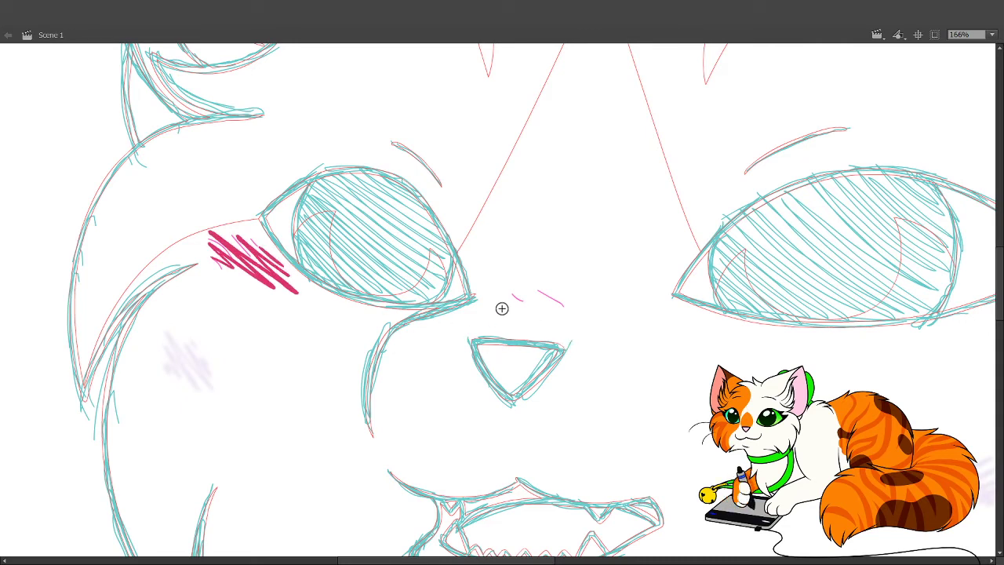
pyautogui.moveTo(490, 294)
pyautogui.mouseDown()
pyautogui.moveTo(571, 310)
pyautogui.moveTo(524, 305)
pyautogui.moveTo(565, 312)
pyautogui.moveTo(528, 293)
pyautogui.moveTo(574, 307)
pyautogui.mouseUp()
pyautogui.hotkey('ctrl', 'z')
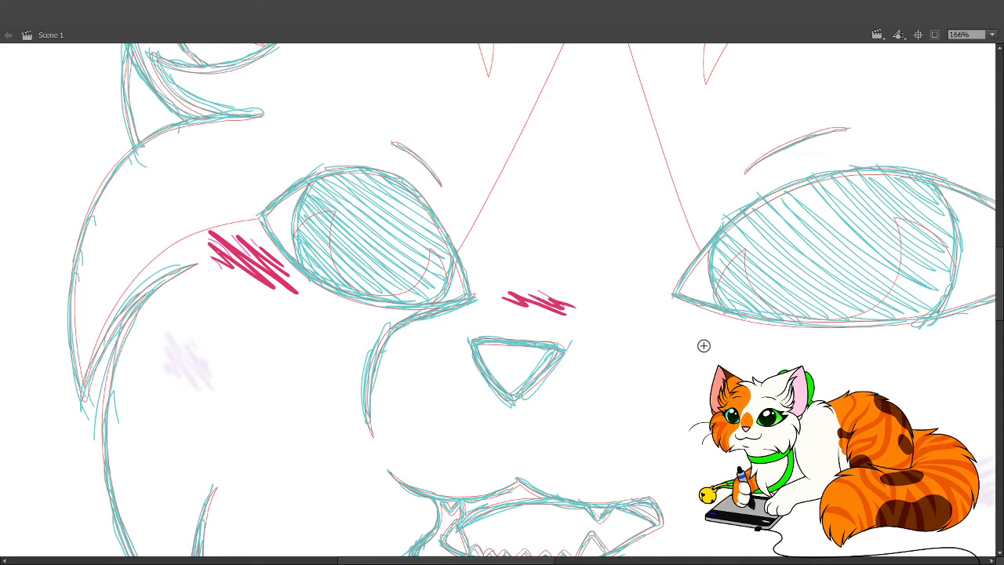
# Hatch a crimson blush patch below the near eye's outer corner and soften the cheek and nose patches into a translucent blur.
pyautogui.moveTo(831, 395); pyautogui.dragTo(648, 424)
pyautogui.moveTo(842, 358)
pyautogui.mouseDown()
pyautogui.moveTo(812, 354)
pyautogui.moveTo(808, 323)
pyautogui.mouseUp()
pyautogui.moveTo(754, 350); pyautogui.dragTo(857, 317)
pyautogui.moveTo(770, 370); pyautogui.dragTo(847, 327)
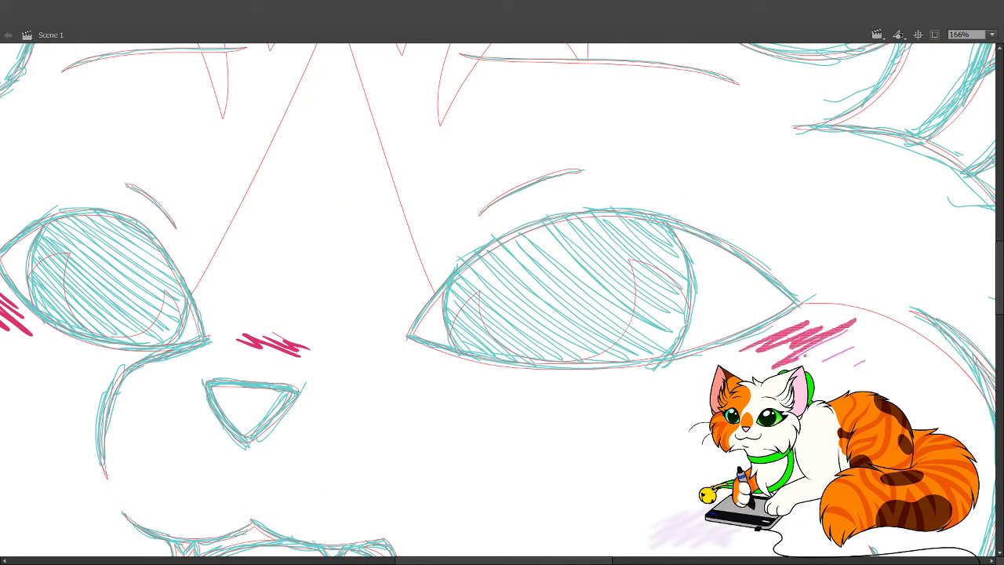
pyautogui.moveTo(797, 359); pyautogui.dragTo(847, 338)
pyautogui.moveTo(802, 362); pyautogui.dragTo(882, 330)
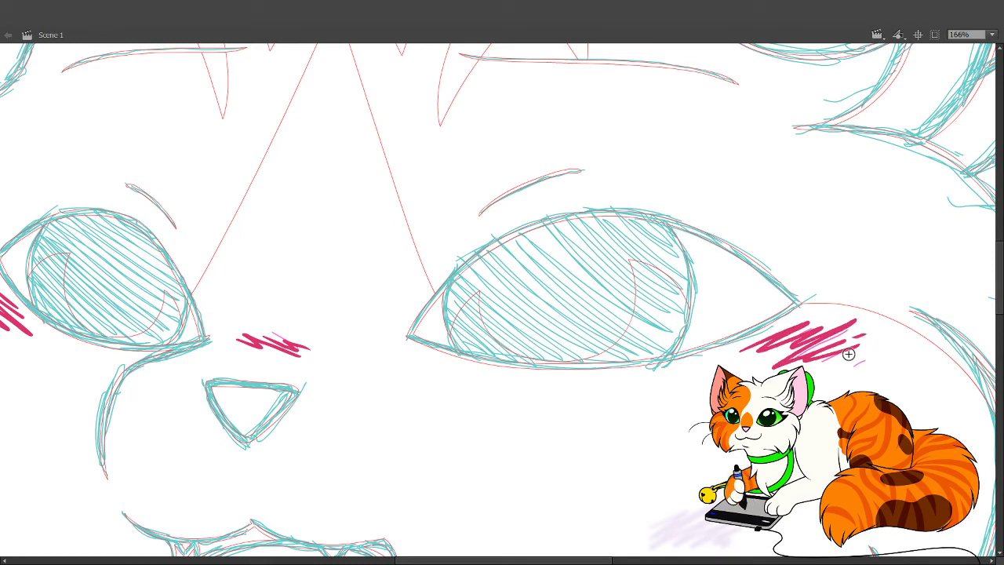
pyautogui.moveTo(840, 359)
pyautogui.mouseDown()
pyautogui.moveTo(863, 342)
pyautogui.moveTo(885, 345)
pyautogui.moveTo(887, 357)
pyautogui.mouseUp()
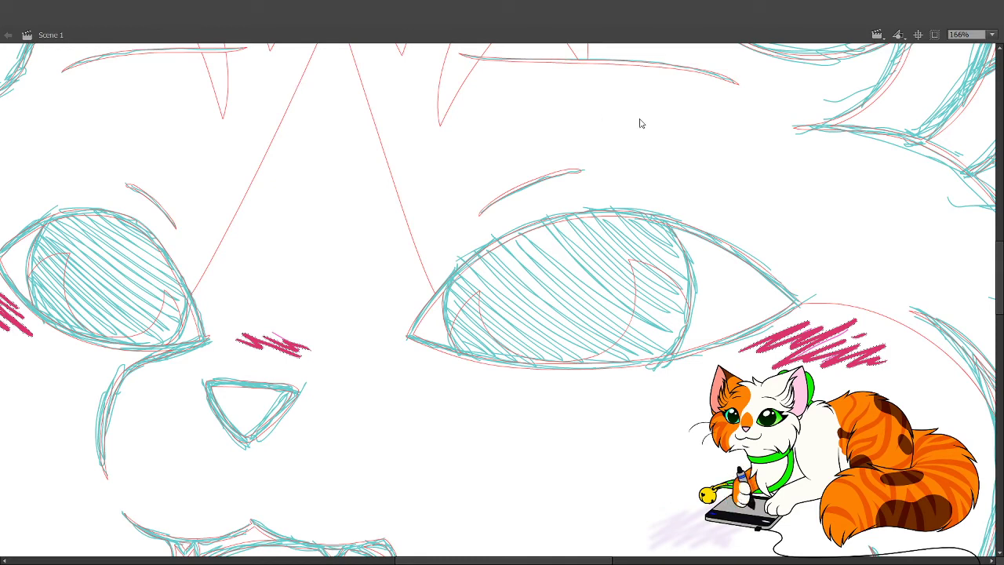
pyautogui.click(677, 306)
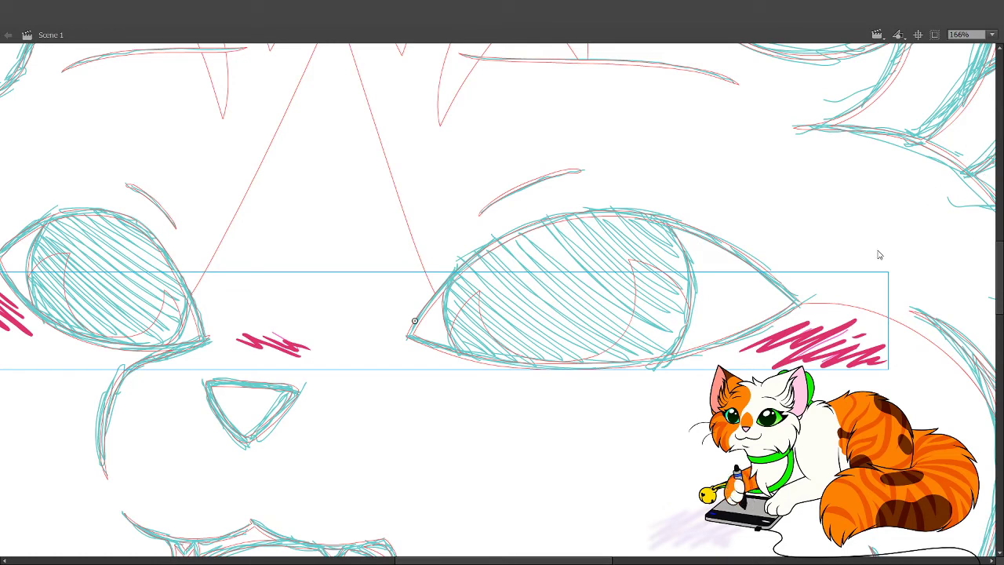
pyautogui.click(856, 300)
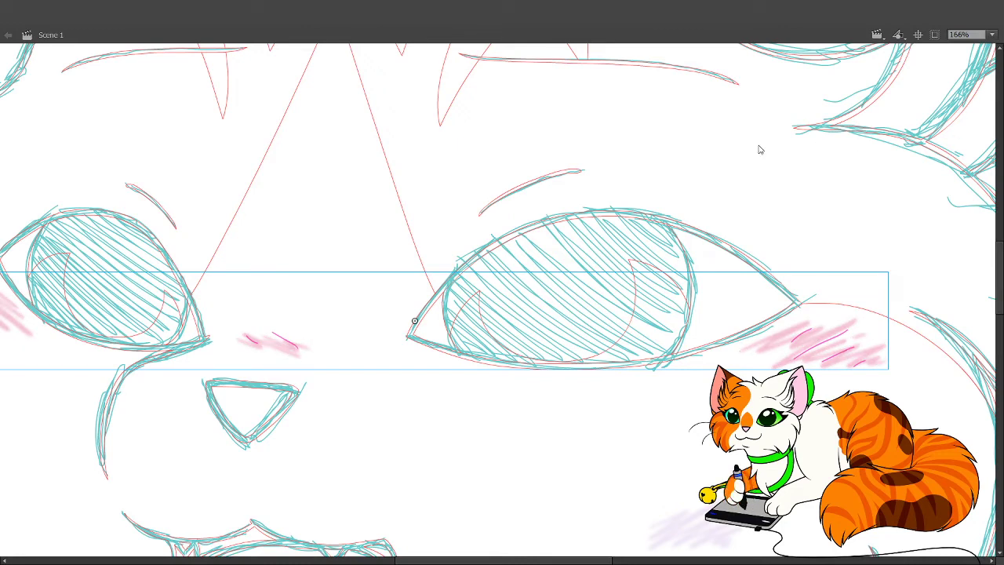
# On the following frame with wider eyes, hatch a long crimson blush patch over the guide marks under the far eye.
pyautogui.press('.')
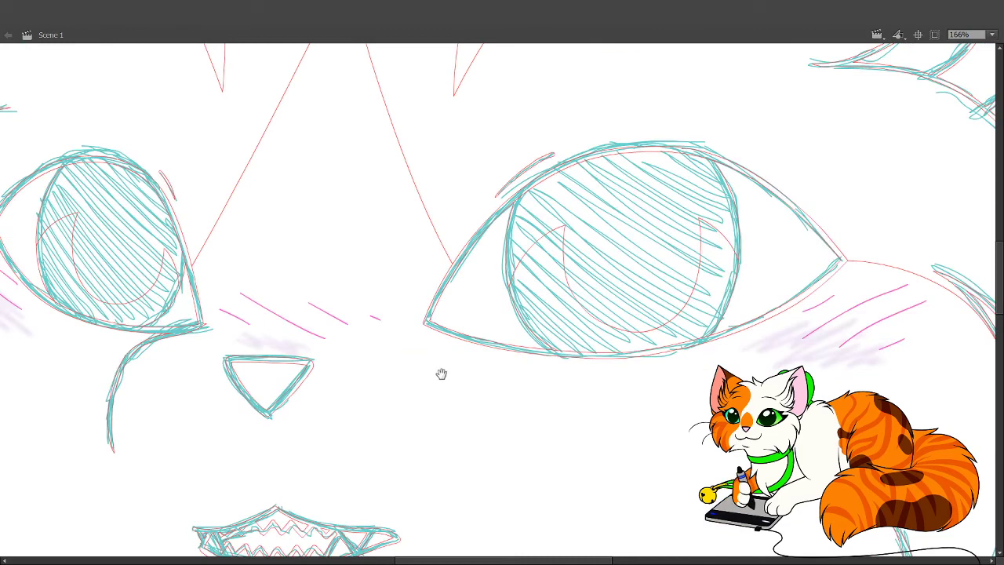
pyautogui.moveTo(441, 374); pyautogui.dragTo(514, 332)
pyautogui.moveTo(71, 265)
pyautogui.mouseDown()
pyautogui.moveTo(155, 299)
pyautogui.moveTo(61, 257)
pyautogui.moveTo(96, 282)
pyautogui.moveTo(74, 256)
pyautogui.moveTo(123, 283)
pyautogui.moveTo(81, 244)
pyautogui.moveTo(160, 296)
pyautogui.moveTo(149, 251)
pyautogui.mouseUp()
pyautogui.hotkey('ctrl', 'z')
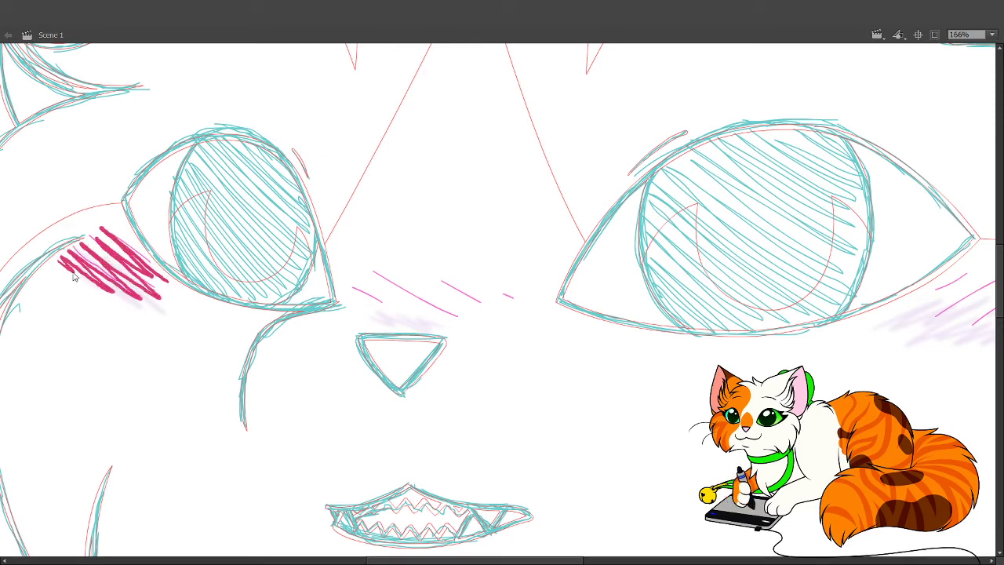
pyautogui.hotkey('ctrl', 'z')
pyautogui.moveTo(70, 272)
pyautogui.mouseDown()
pyautogui.moveTo(151, 302)
pyautogui.moveTo(117, 249)
pyautogui.moveTo(192, 305)
pyautogui.moveTo(224, 309)
pyautogui.mouseUp()
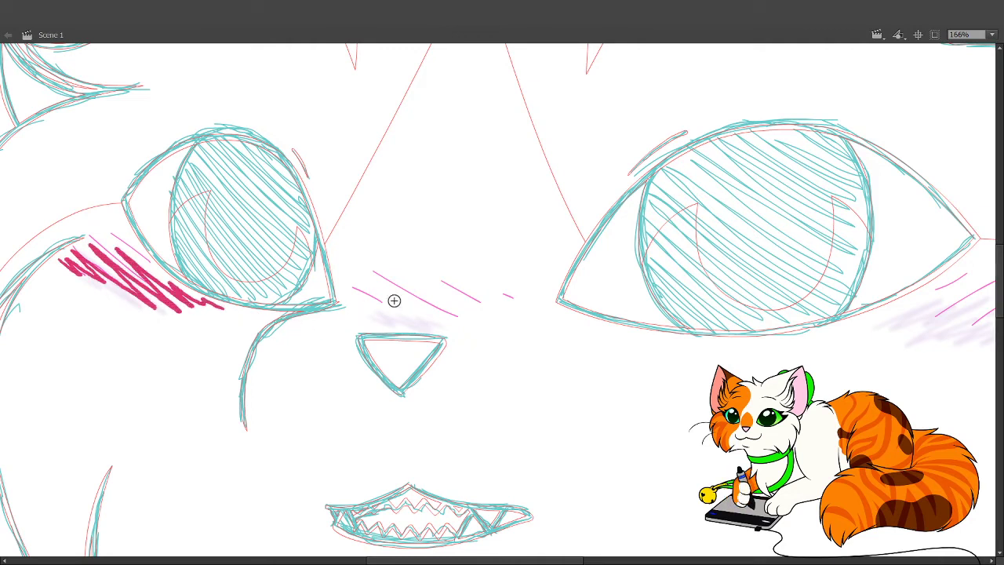
pyautogui.moveTo(360, 299)
pyautogui.mouseDown()
pyautogui.moveTo(392, 276)
pyautogui.moveTo(451, 310)
pyautogui.moveTo(408, 281)
pyautogui.mouseUp()
pyautogui.hotkey('ctrl', 'z')
pyautogui.moveTo(351, 302)
pyautogui.mouseDown()
pyautogui.moveTo(376, 284)
pyautogui.moveTo(361, 278)
pyautogui.moveTo(421, 290)
pyautogui.moveTo(392, 307)
pyautogui.moveTo(466, 312)
pyautogui.moveTo(410, 292)
pyautogui.moveTo(458, 318)
pyautogui.moveTo(493, 309)
pyautogui.mouseUp()
pyautogui.hotkey('ctrl', 'z')
pyautogui.hotkey('ctrl', 'z')
pyautogui.hotkey('ctrl', 'z')
pyautogui.hotkey('ctrl', 'z')
pyautogui.hotkey('ctrl', 'z')
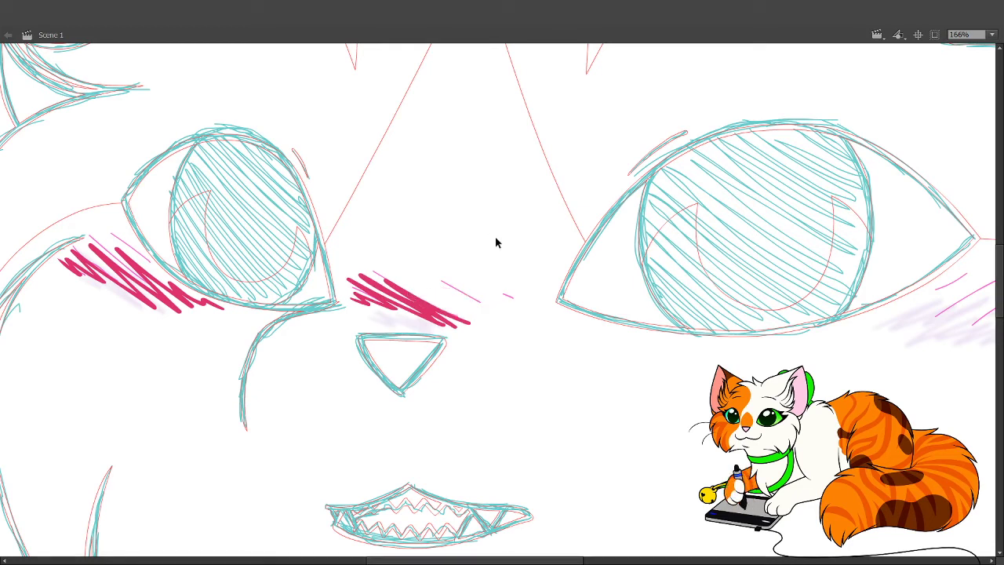
# Check the guide marks on the following frame, return, and hatch a crimson blush patch across the bridge of the nose.
pyautogui.press('.')
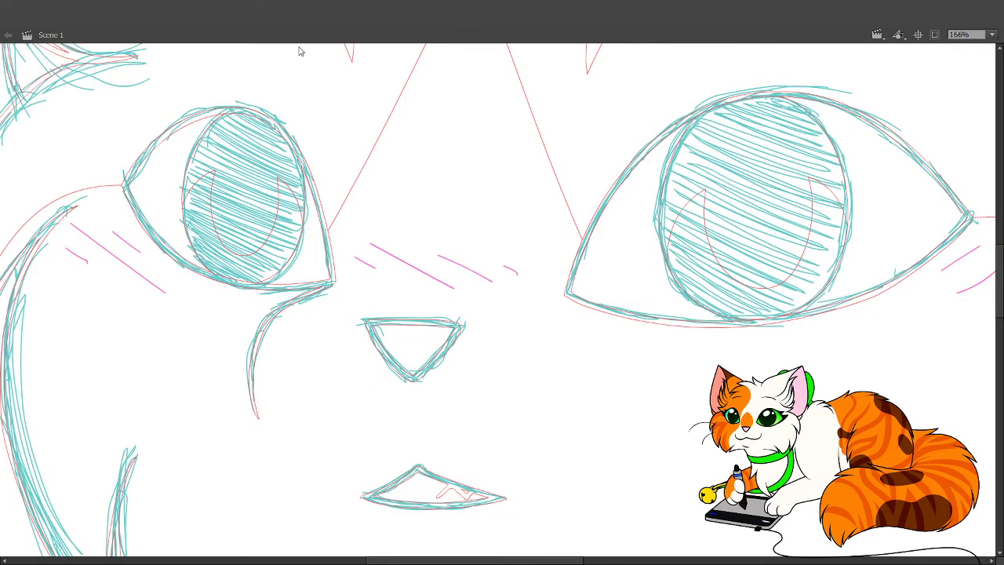
pyautogui.press(',')
pyautogui.moveTo(364, 299); pyautogui.dragTo(465, 321)
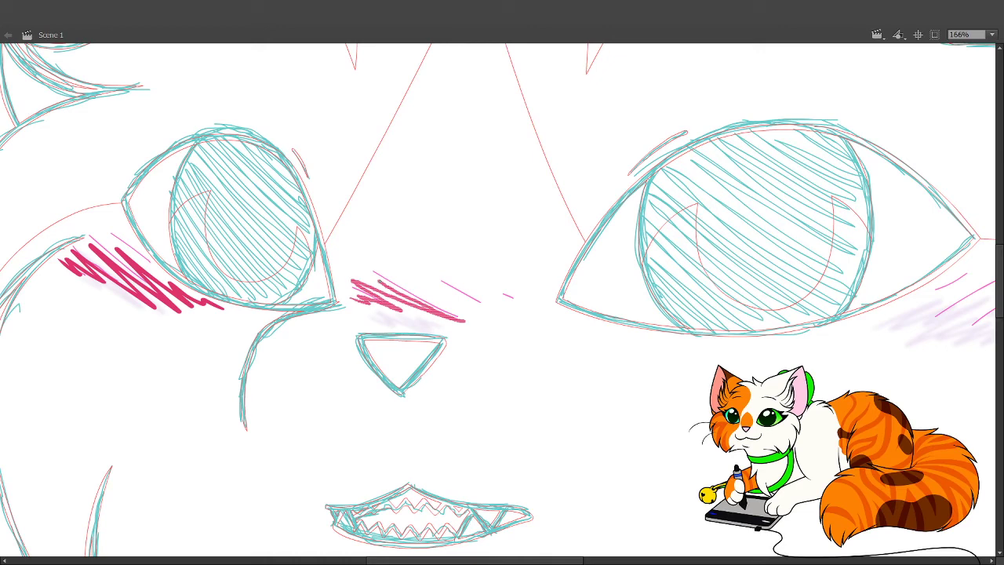
pyautogui.moveTo(357, 289); pyautogui.dragTo(516, 312)
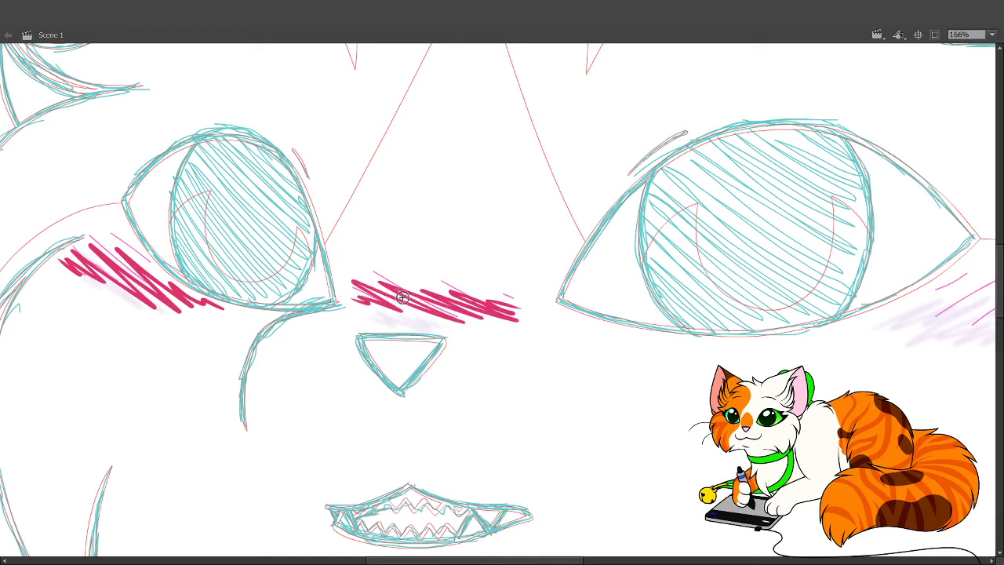
# On the same wide-eyed frame, hatch a broad crimson blush patch over the guide marks below the near eye's outer corner.
pyautogui.moveTo(402, 297); pyautogui.dragTo(285, 316)
pyautogui.moveTo(773, 337); pyautogui.dragTo(835, 312)
pyautogui.hotkey('ctrl', 'z')
pyautogui.moveTo(737, 345)
pyautogui.mouseDown()
pyautogui.moveTo(890, 287)
pyautogui.moveTo(819, 335)
pyautogui.moveTo(943, 353)
pyautogui.mouseUp()
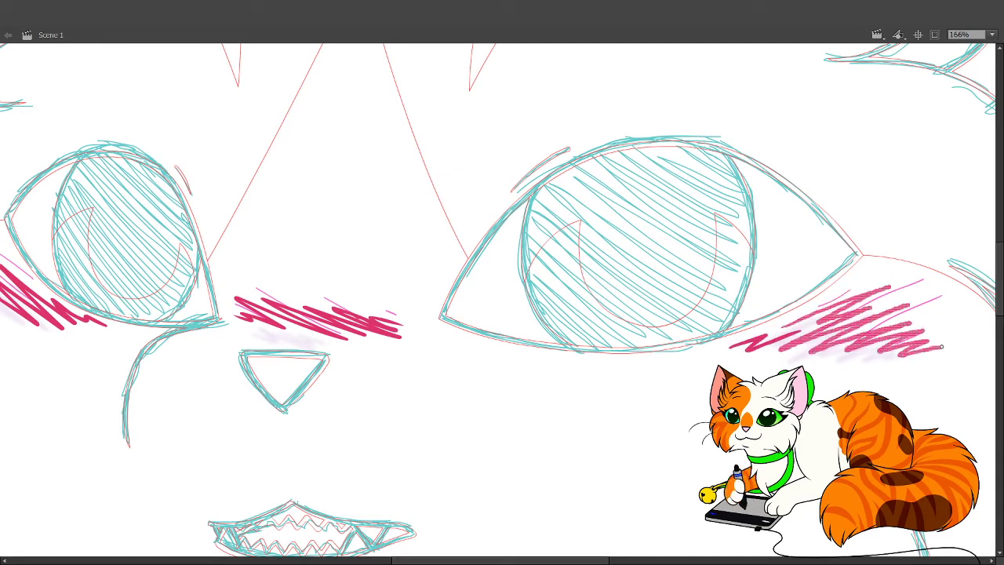
# Select all the blush hatching on this frame and soften it into a translucent pink blur.
pyautogui.hscroll(-3, 688, 280)
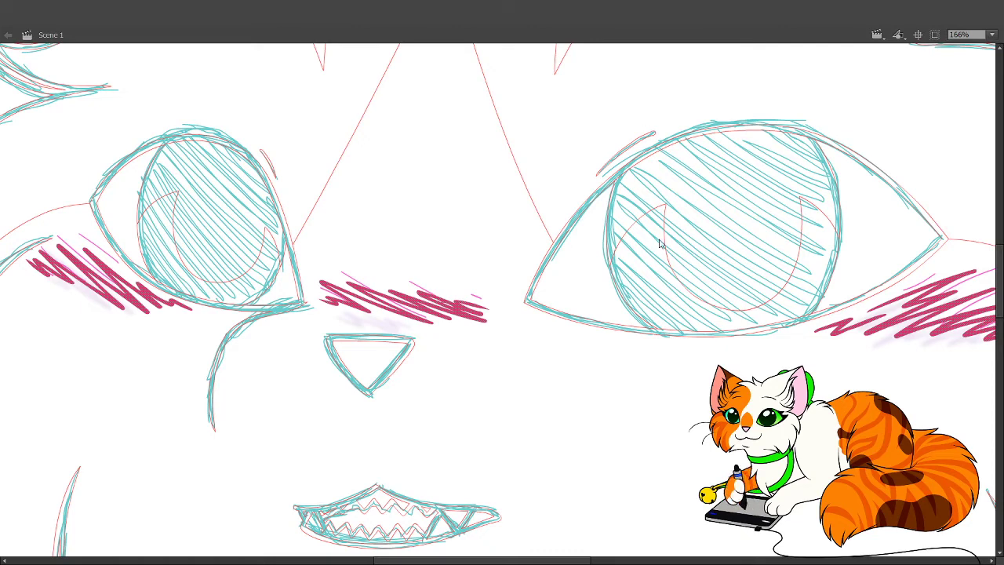
pyautogui.hotkey('ctrl', 'a')
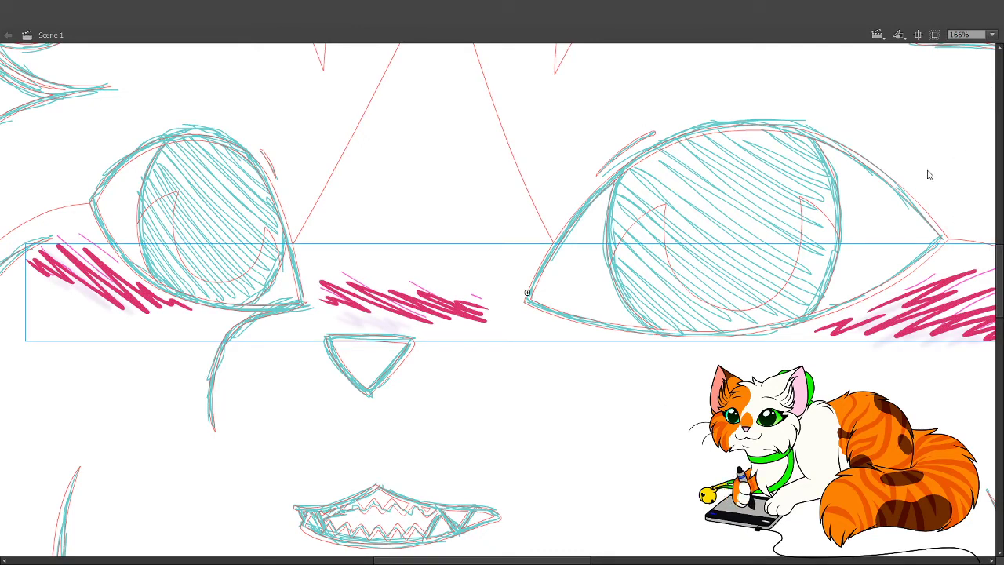
pyautogui.press('Return')
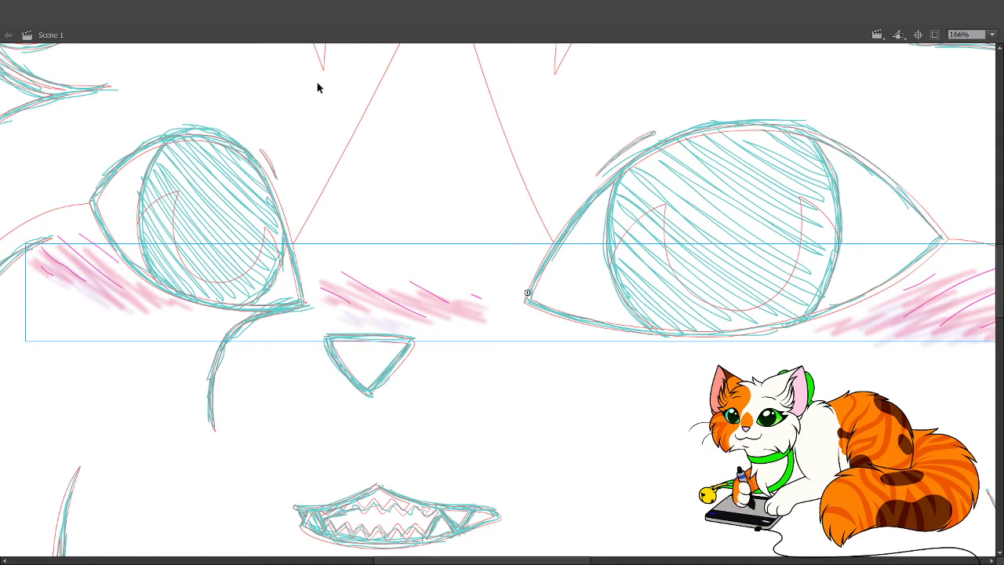
pyautogui.scroll(-1, 311, 84)
pyautogui.hscroll(-5, 386, 403)
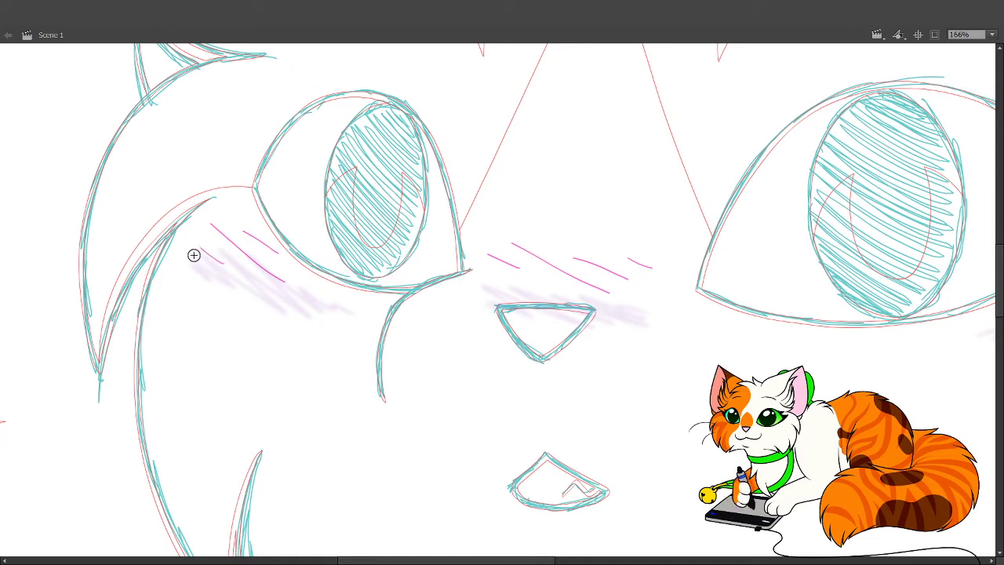
pyautogui.moveTo(188, 250)
pyautogui.mouseDown()
pyautogui.moveTo(230, 259)
pyautogui.moveTo(196, 239)
pyautogui.moveTo(197, 264)
pyautogui.mouseUp()
pyautogui.moveTo(188, 229)
pyautogui.mouseDown()
pyautogui.moveTo(253, 272)
pyautogui.moveTo(193, 217)
pyautogui.moveTo(287, 291)
pyautogui.moveTo(200, 214)
pyautogui.moveTo(299, 284)
pyautogui.moveTo(246, 204)
pyautogui.mouseUp()
pyautogui.moveTo(323, 287)
pyautogui.mouseDown()
pyautogui.moveTo(333, 291)
pyautogui.moveTo(328, 298)
pyautogui.moveTo(377, 289)
pyautogui.moveTo(352, 293)
pyautogui.mouseUp()
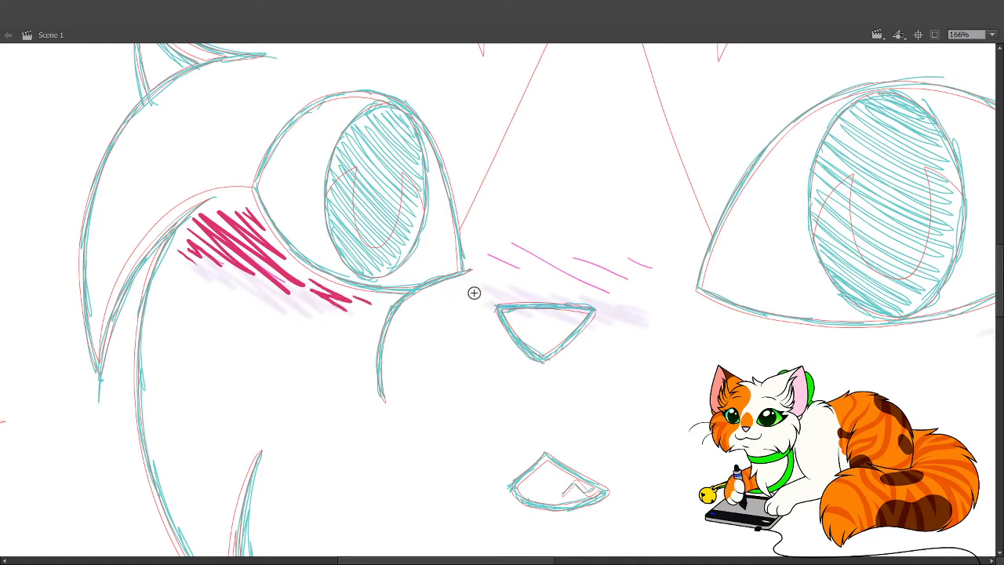
pyautogui.moveTo(650, 373); pyautogui.dragTo(619, 388)
pyautogui.hotkey('ctrl', 'z')
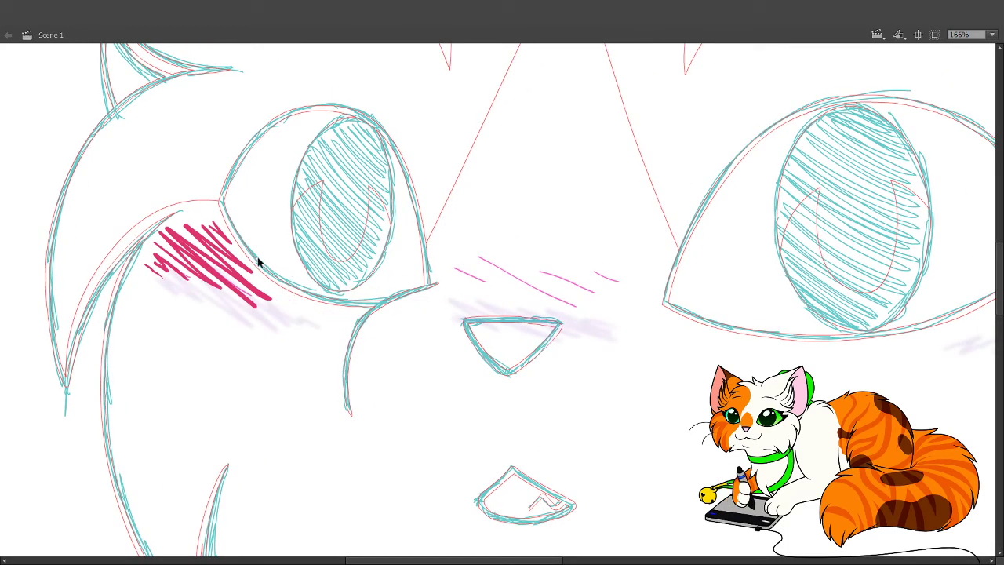
pyautogui.hotkey('ctrl', 'z')
pyautogui.hotkey('ctrl', 'z')
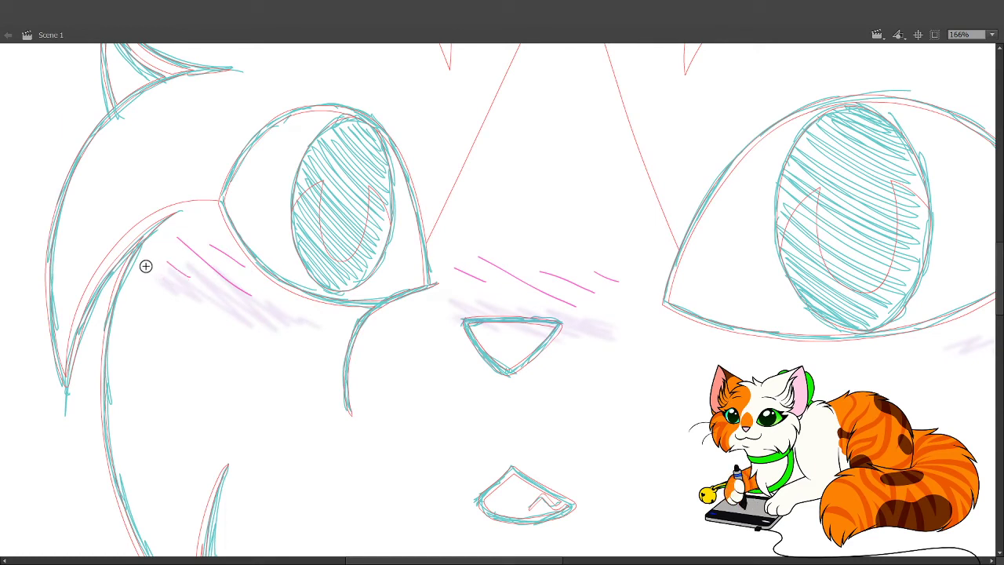
# On the following frame with narrower pupils, hatch crimson blush patches below the far eye's outer corner and across the nose bridge.
pyautogui.moveTo(143, 259); pyautogui.dragTo(226, 297)
pyautogui.moveTo(178, 257)
pyautogui.mouseDown()
pyautogui.moveTo(153, 233)
pyautogui.moveTo(164, 208)
pyautogui.moveTo(228, 282)
pyautogui.moveTo(272, 306)
pyautogui.moveTo(226, 263)
pyautogui.moveTo(251, 276)
pyautogui.moveTo(217, 227)
pyautogui.moveTo(259, 264)
pyautogui.moveTo(275, 295)
pyautogui.moveTo(330, 322)
pyautogui.mouseUp()
pyautogui.hscroll(2, 527, 381)
pyautogui.scroll(1, 526, 381)
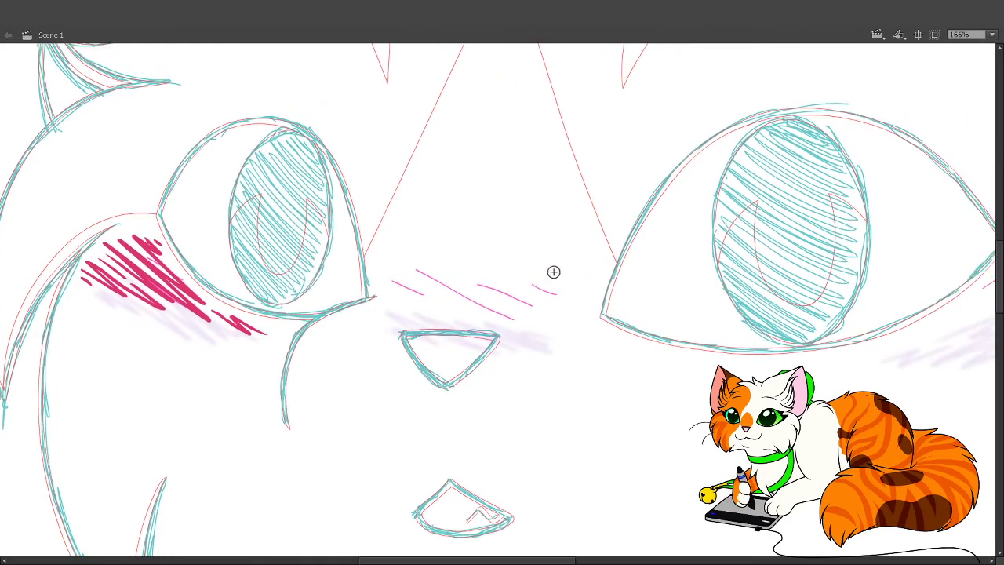
pyautogui.moveTo(388, 293)
pyautogui.mouseDown()
pyautogui.moveTo(432, 305)
pyautogui.moveTo(395, 277)
pyautogui.moveTo(459, 306)
pyautogui.moveTo(428, 278)
pyautogui.moveTo(514, 322)
pyautogui.mouseUp()
pyautogui.moveTo(439, 277); pyautogui.dragTo(471, 289)
pyautogui.moveTo(462, 284); pyautogui.dragTo(524, 319)
pyautogui.moveTo(474, 281)
pyautogui.mouseDown()
pyautogui.moveTo(521, 316)
pyautogui.moveTo(565, 314)
pyautogui.mouseUp()
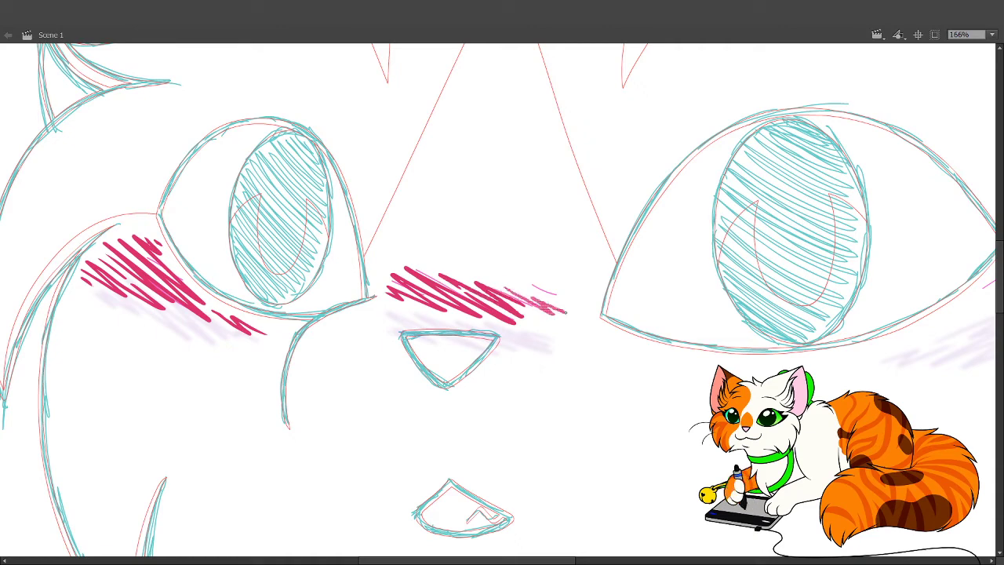
pyautogui.moveTo(506, 288); pyautogui.dragTo(584, 312)
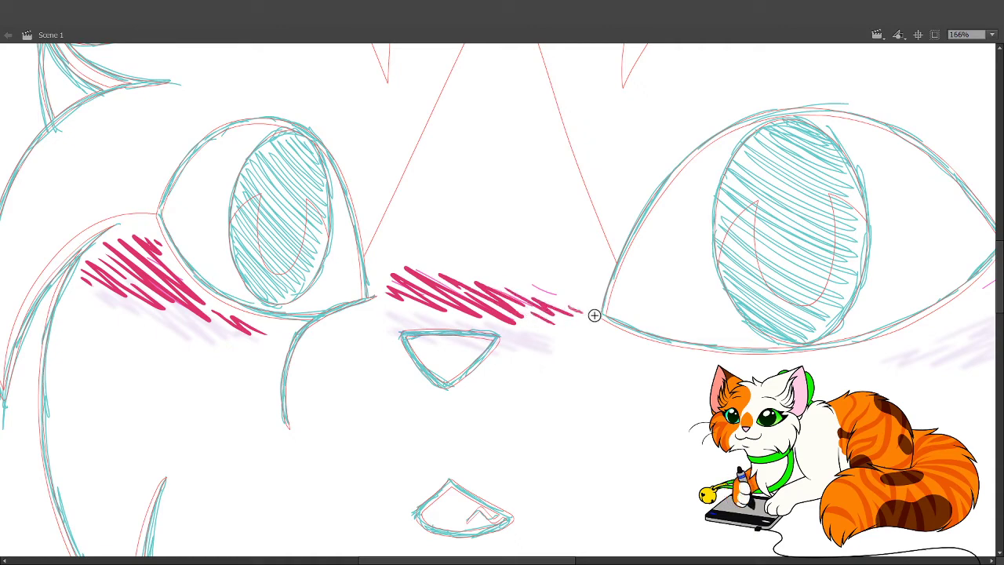
pyautogui.moveTo(668, 455); pyautogui.dragTo(817, 402)
pyautogui.moveTo(778, 352)
pyautogui.mouseDown()
pyautogui.moveTo(715, 360)
pyautogui.moveTo(768, 353)
pyautogui.mouseUp()
pyautogui.hotkey('ctrl', 'z')
pyautogui.moveTo(702, 370)
pyautogui.mouseDown()
pyautogui.moveTo(755, 366)
pyautogui.moveTo(804, 343)
pyautogui.mouseUp()
pyautogui.moveTo(902, 323); pyautogui.dragTo(694, 358)
pyautogui.hotkey('ctrl', 'z')
pyautogui.moveTo(516, 406)
pyautogui.mouseDown()
pyautogui.moveTo(577, 384)
pyautogui.moveTo(563, 403)
pyautogui.moveTo(655, 351)
pyautogui.moveTo(611, 364)
pyautogui.moveTo(711, 301)
pyautogui.mouseUp()
pyautogui.moveTo(652, 342); pyautogui.dragTo(712, 302)
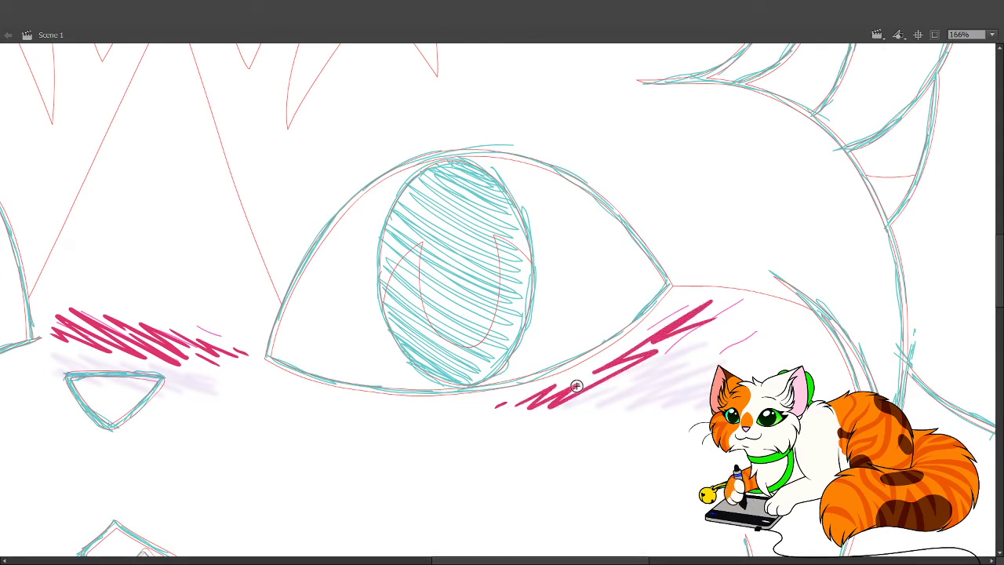
pyautogui.hotkey('ctrl', 'z')
pyautogui.hotkey('ctrl', 'z')
pyautogui.hotkey('ctrl', 'z')
pyautogui.hotkey('ctrl', 'z')
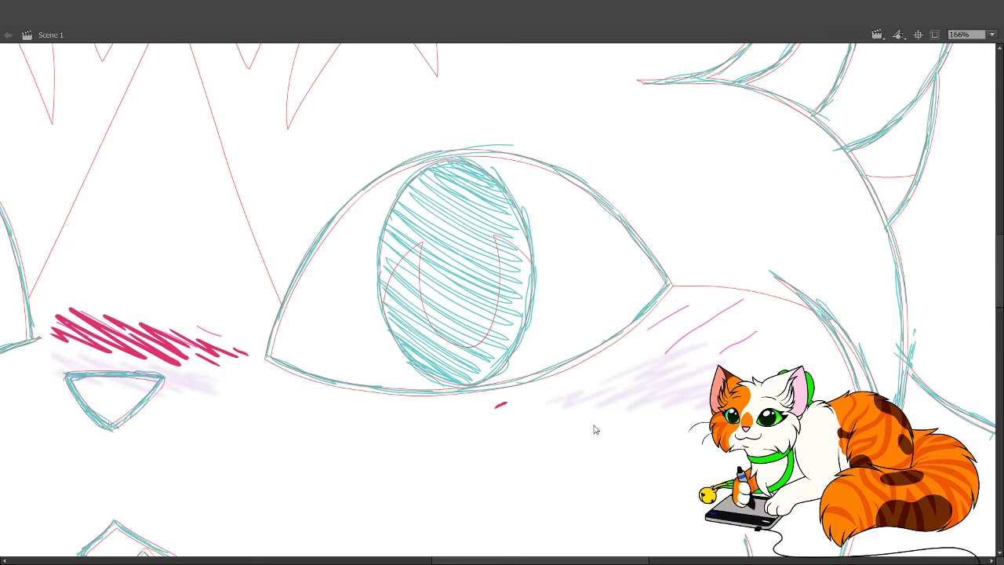
# Hatch a long crimson blush patch below the near eye, widening over the guide marks at its outer corner.
pyautogui.moveTo(521, 405)
pyautogui.mouseDown()
pyautogui.moveTo(569, 375)
pyautogui.moveTo(635, 357)
pyautogui.moveTo(708, 306)
pyautogui.moveTo(663, 326)
pyautogui.moveTo(700, 298)
pyautogui.moveTo(702, 344)
pyautogui.mouseUp()
pyautogui.moveTo(604, 385)
pyautogui.mouseDown()
pyautogui.moveTo(719, 308)
pyautogui.moveTo(665, 353)
pyautogui.mouseUp()
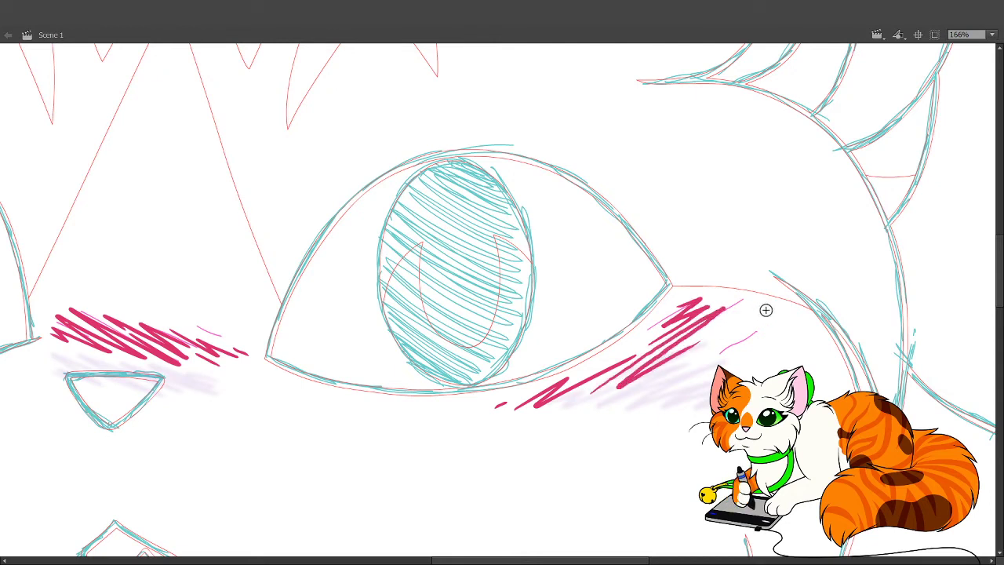
pyautogui.moveTo(711, 317)
pyautogui.mouseDown()
pyautogui.moveTo(617, 374)
pyautogui.moveTo(718, 316)
pyautogui.mouseUp()
pyautogui.hotkey('ctrl', 'z')
pyautogui.moveTo(627, 384)
pyautogui.mouseDown()
pyautogui.moveTo(728, 333)
pyautogui.moveTo(648, 389)
pyautogui.moveTo(732, 348)
pyautogui.moveTo(750, 353)
pyautogui.moveTo(741, 371)
pyautogui.moveTo(807, 343)
pyautogui.mouseUp()
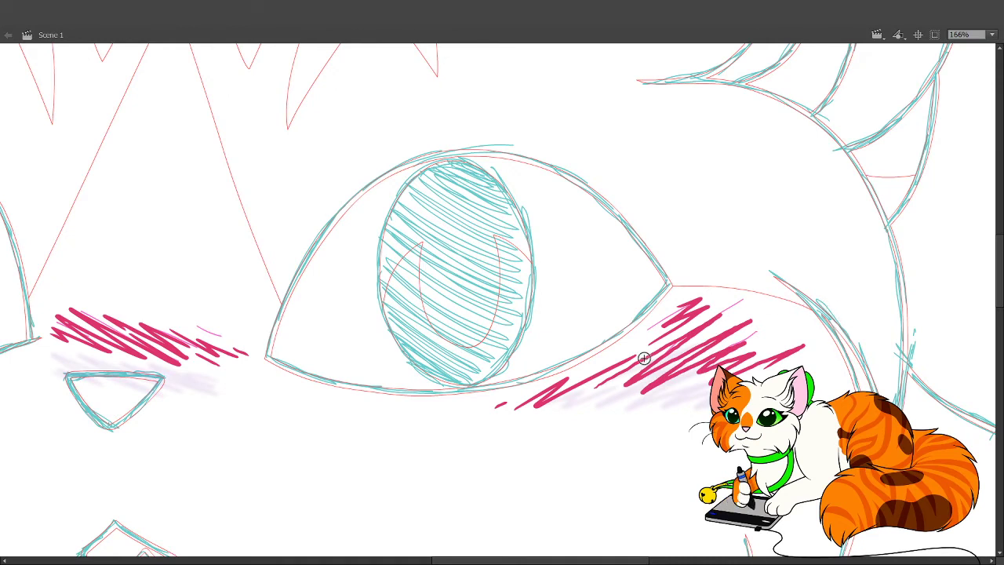
pyautogui.hotkey('ctrl', 'z')
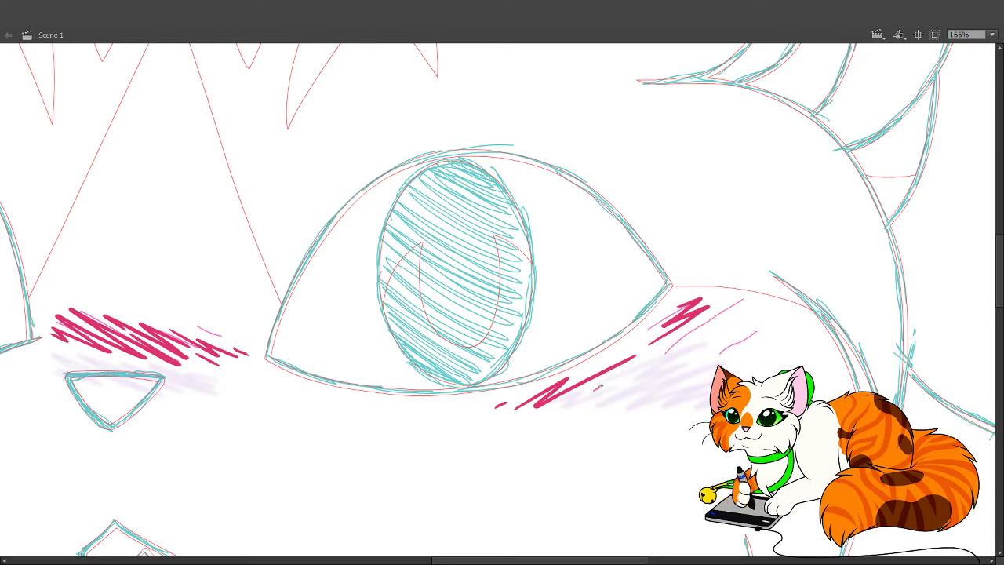
pyautogui.moveTo(601, 386); pyautogui.dragTo(707, 327)
pyautogui.moveTo(632, 382)
pyautogui.mouseDown()
pyautogui.moveTo(723, 333)
pyautogui.moveTo(722, 353)
pyautogui.moveTo(794, 349)
pyautogui.moveTo(781, 372)
pyautogui.mouseUp()
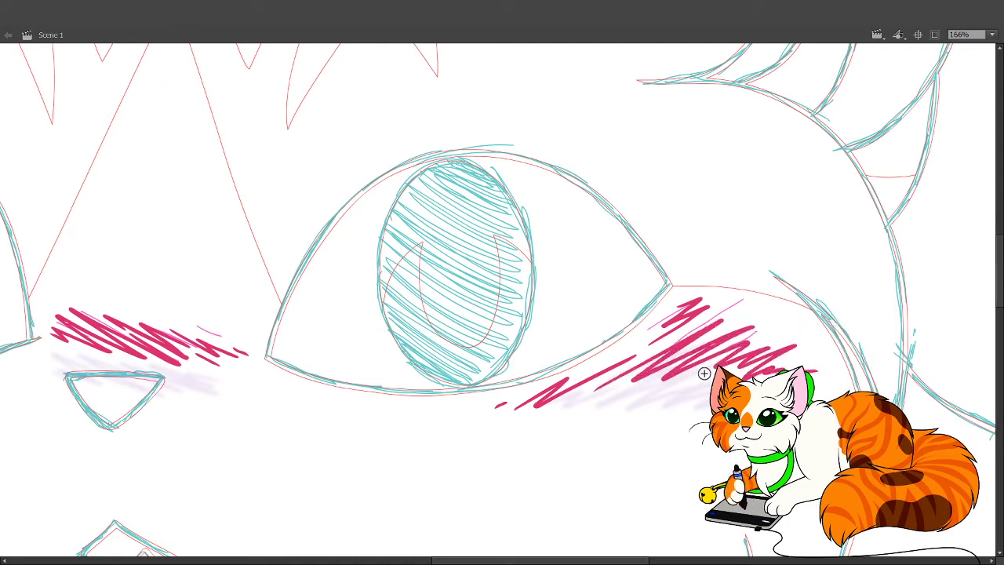
pyautogui.moveTo(702, 375); pyautogui.dragTo(699, 379)
# Select the cheek and nose hatching on the narrow-pupil frame and soften all three patches into translucent pink.
pyautogui.press('z')
pyautogui.keyDown('alt'); pyautogui.click(529, 360); pyautogui.keyUp('alt')
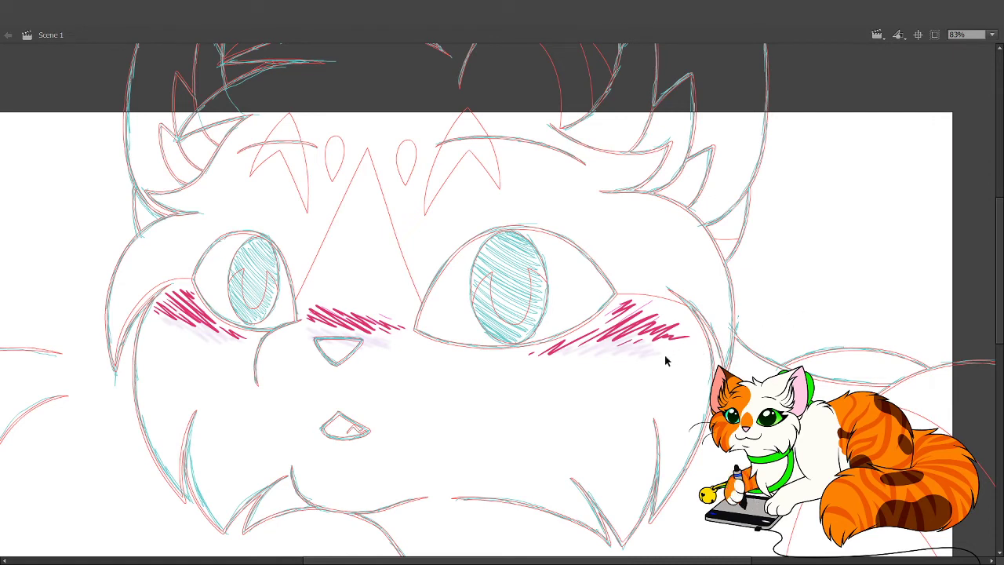
pyautogui.moveTo(162, 229); pyautogui.dragTo(532, 385)
pyautogui.moveTo(604, 423); pyautogui.dragTo(695, 450)
pyautogui.hotkey('ctrl', 'a')
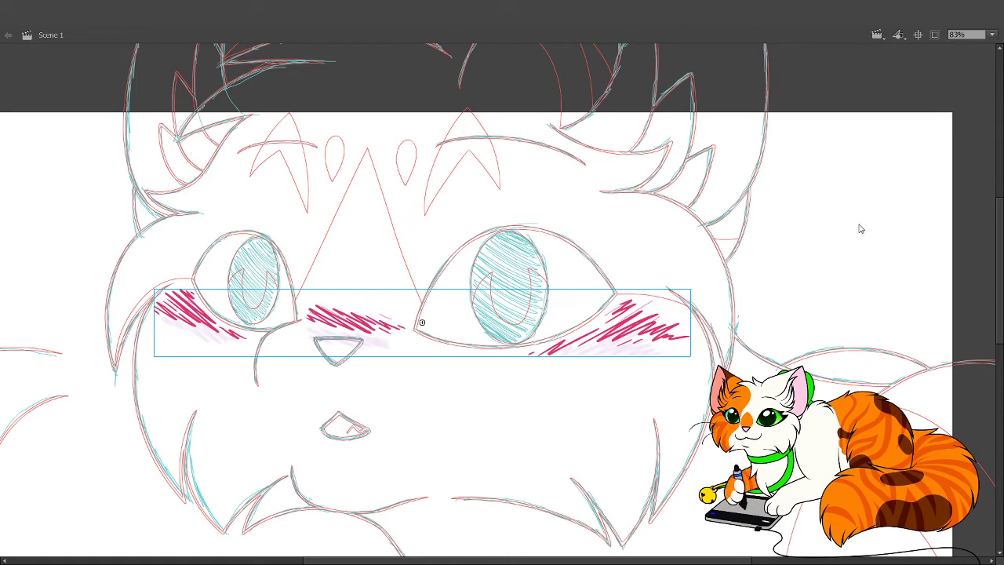
pyautogui.press('Return')
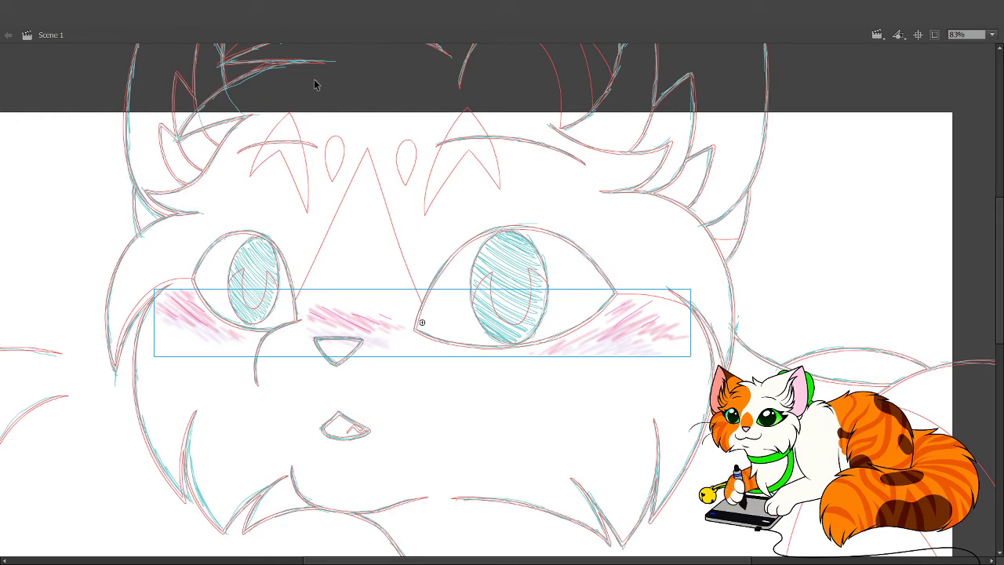
# Advance to the next frame and hatch a dense crimson blush patch over the guide marks below the far eye's outer corner.
pyautogui.press('.')
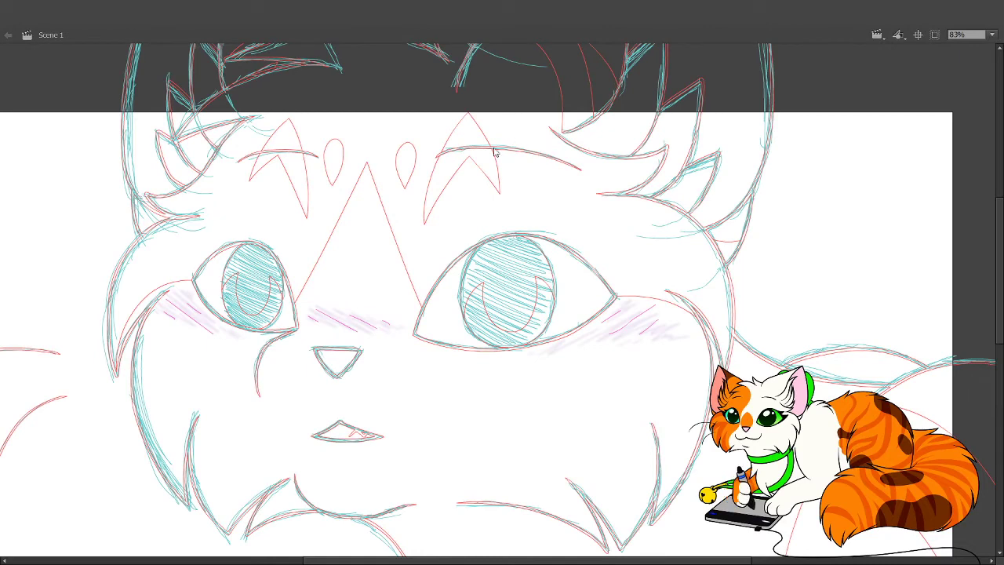
pyautogui.moveTo(144, 272); pyautogui.dragTo(506, 477)
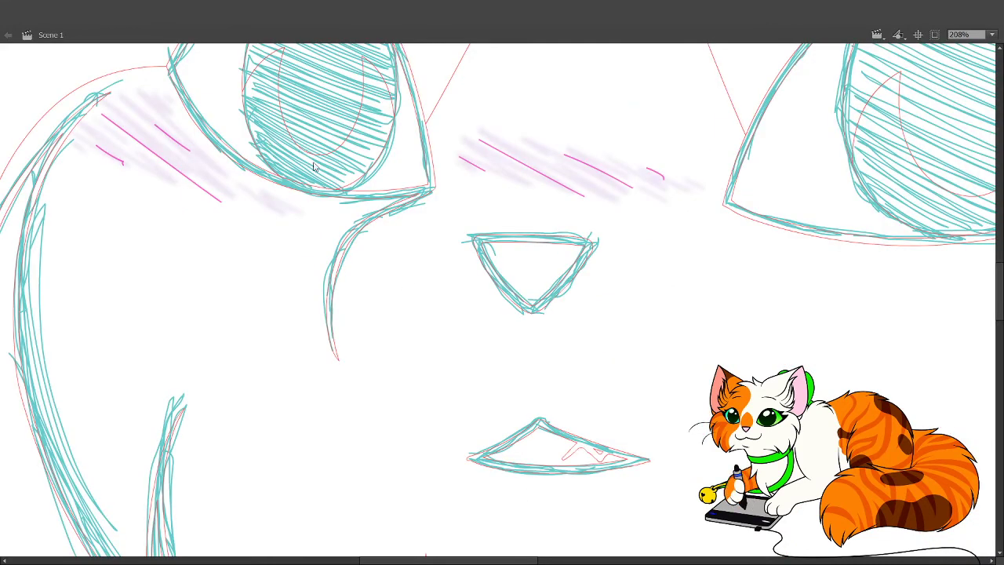
pyautogui.moveTo(379, 259); pyautogui.dragTo(510, 438)
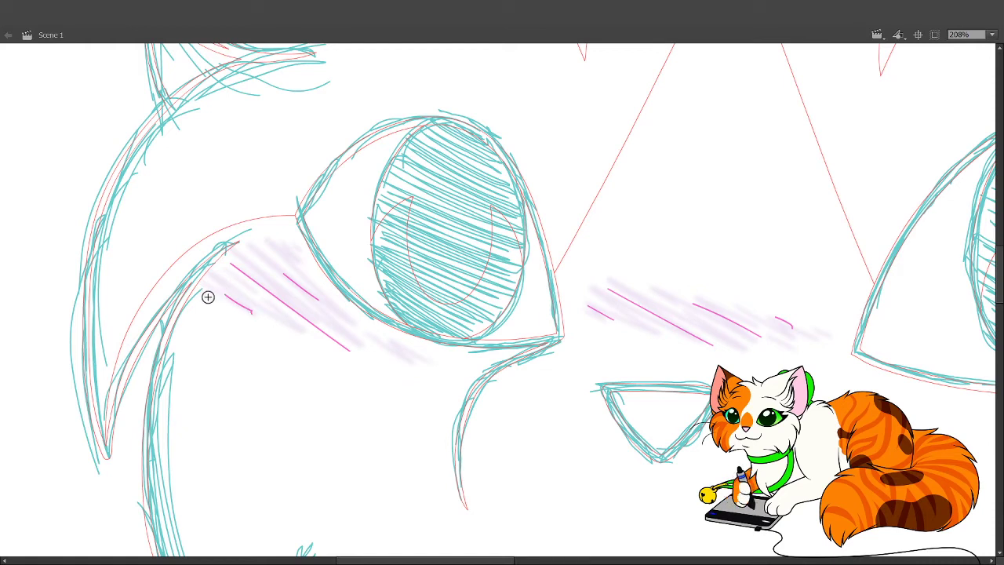
pyautogui.moveTo(212, 298); pyautogui.dragTo(273, 325)
pyautogui.moveTo(213, 272)
pyautogui.mouseDown()
pyautogui.moveTo(290, 332)
pyautogui.moveTo(334, 348)
pyautogui.moveTo(314, 331)
pyautogui.mouseUp()
pyautogui.moveTo(276, 295); pyautogui.dragTo(377, 360)
pyautogui.moveTo(232, 250); pyautogui.dragTo(366, 334)
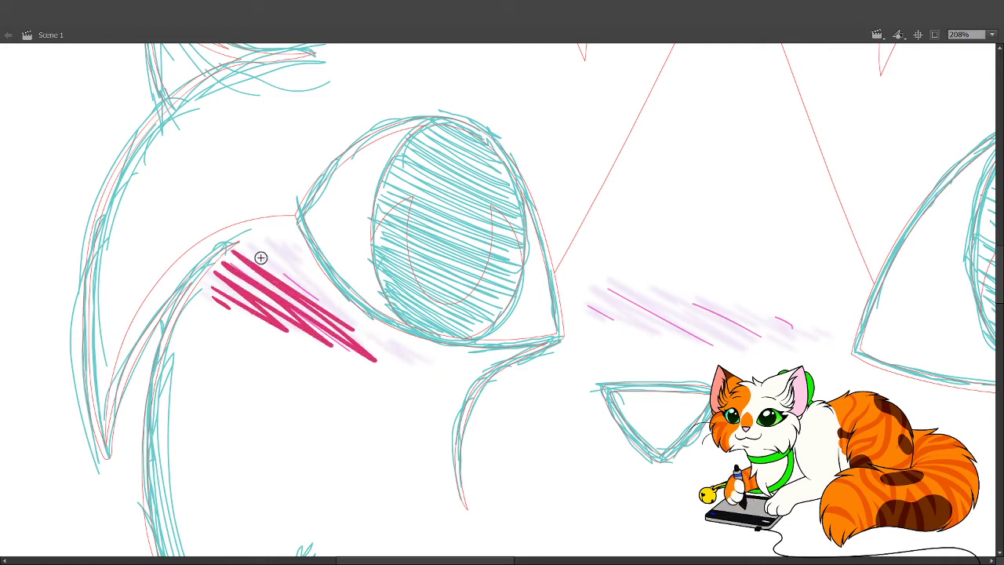
pyautogui.moveTo(259, 259); pyautogui.dragTo(338, 307)
pyautogui.moveTo(259, 245)
pyautogui.mouseDown()
pyautogui.moveTo(312, 282)
pyautogui.moveTo(306, 267)
pyautogui.mouseUp()
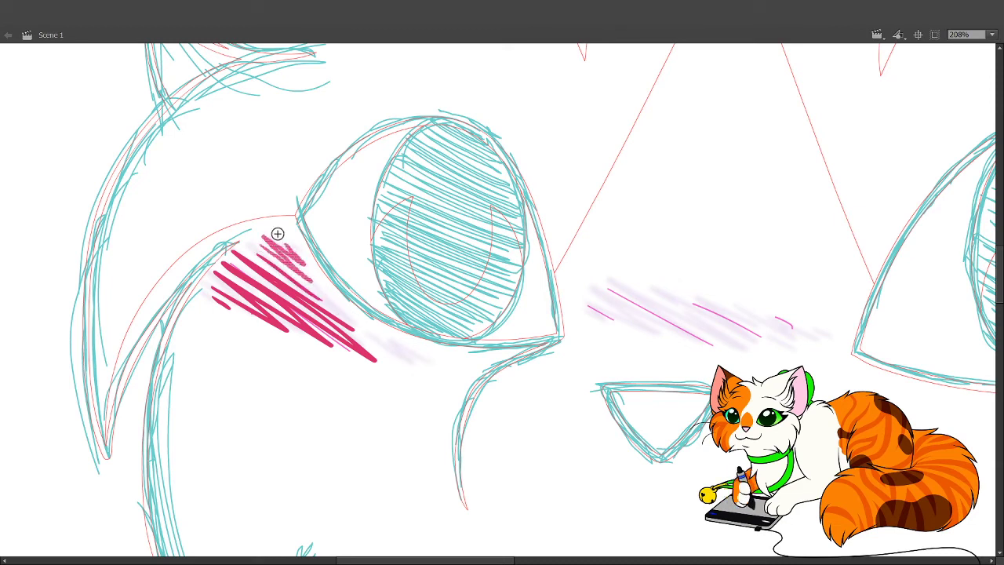
pyautogui.moveTo(272, 227)
pyautogui.mouseDown()
pyautogui.moveTo(313, 284)
pyautogui.moveTo(298, 245)
pyautogui.mouseUp()
pyautogui.moveTo(367, 328)
pyautogui.mouseDown()
pyautogui.moveTo(413, 368)
pyautogui.moveTo(444, 377)
pyautogui.mouseUp()
pyautogui.moveTo(392, 339); pyautogui.dragTo(452, 373)
pyautogui.hotkey('ctrl', 'z')
pyautogui.hotkey('ctrl', 'z')
pyautogui.hotkey('ctrl', 'z')
pyautogui.hotkey('ctrl', 'z')
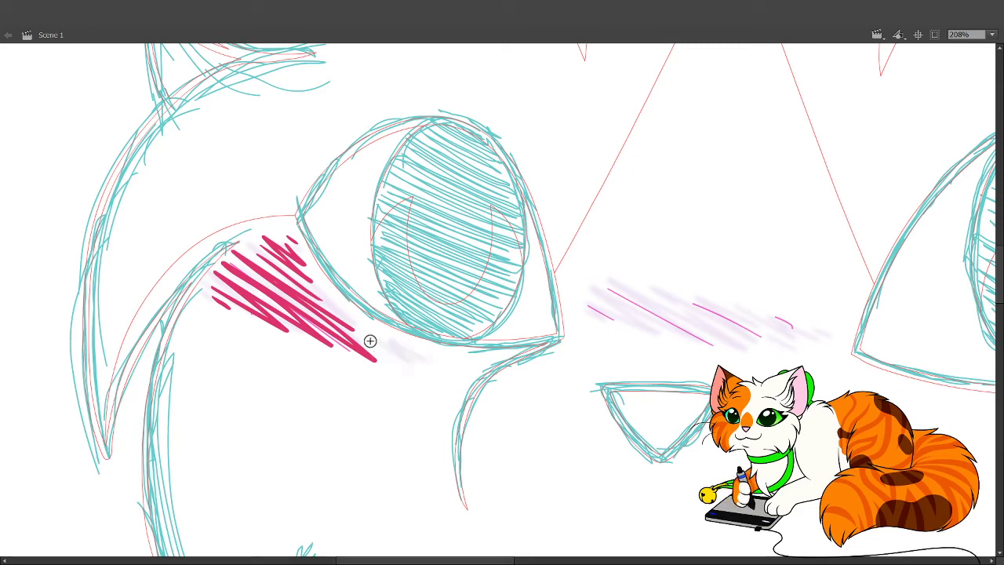
# Extend the far-eye blush patch with short tapering crimson strokes along the lower lid toward the nose.
pyautogui.moveTo(361, 333); pyautogui.dragTo(436, 370)
pyautogui.moveTo(393, 344); pyautogui.dragTo(460, 367)
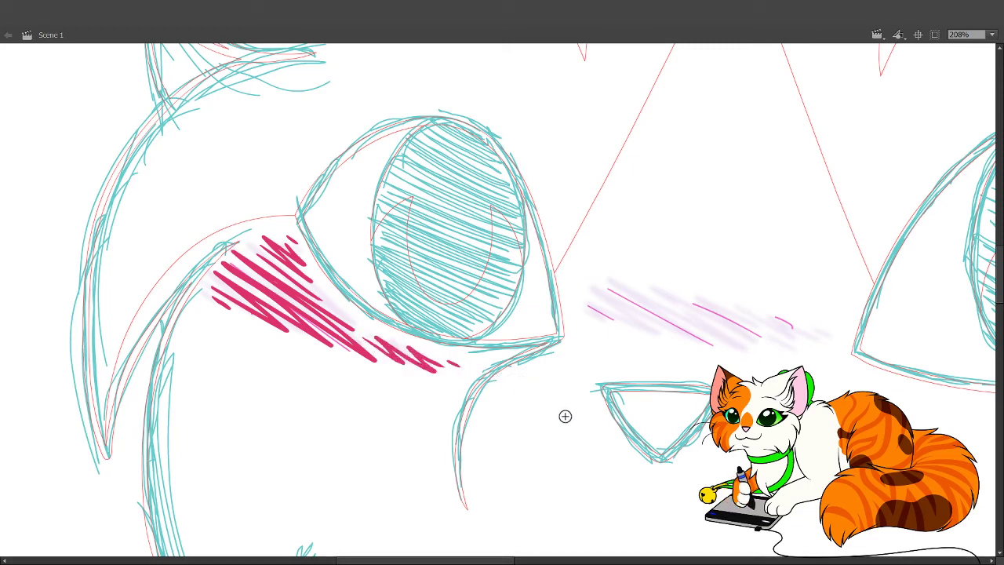
pyautogui.moveTo(163, 213)
pyautogui.mouseDown()
pyautogui.moveTo(473, 419)
pyautogui.moveTo(553, 426)
pyautogui.mouseUp()
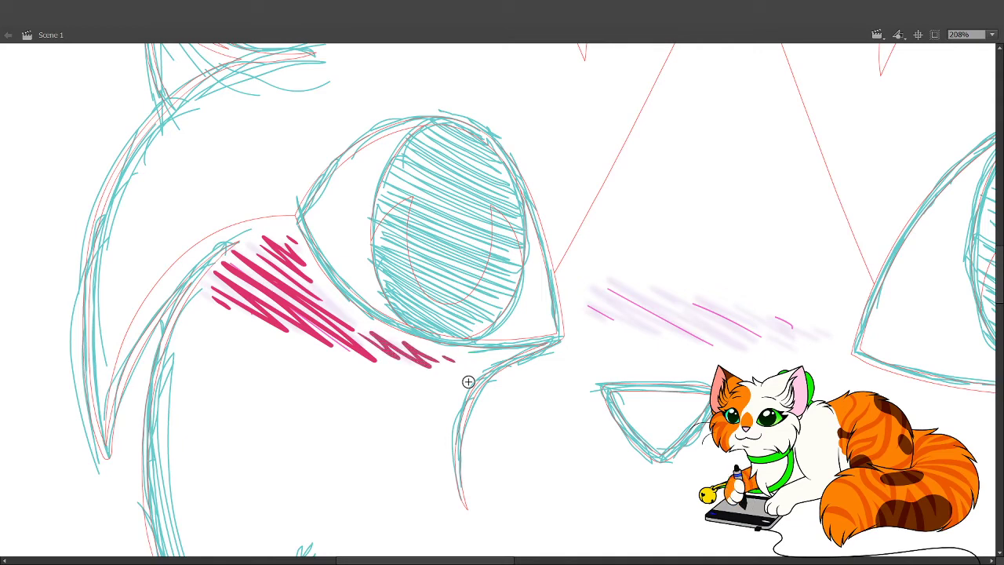
# Hatch a crimson blush patch across the nose bridge over the guide marks, tapering toward the near eye's inner corner.
pyautogui.moveTo(644, 463); pyautogui.dragTo(641, 461)
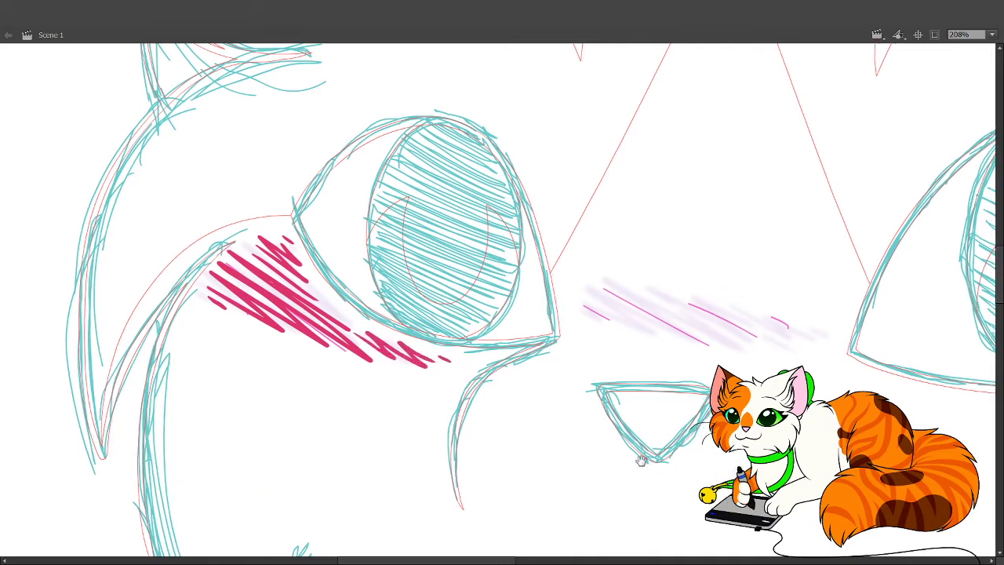
pyautogui.hscroll(5, 641, 461)
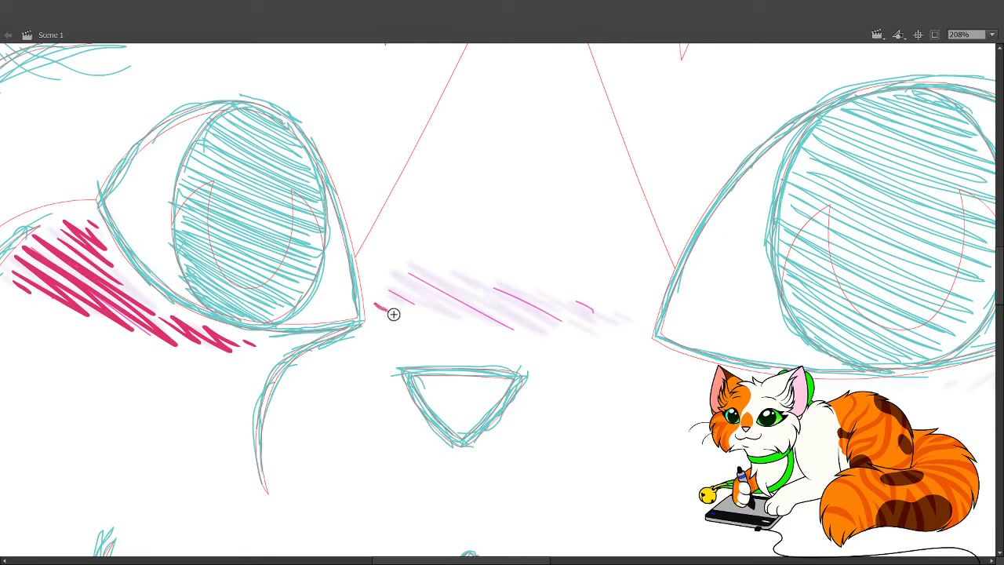
pyautogui.moveTo(388, 311)
pyautogui.mouseDown()
pyautogui.moveTo(379, 303)
pyautogui.moveTo(441, 322)
pyautogui.mouseUp()
pyautogui.moveTo(382, 288); pyautogui.dragTo(471, 325)
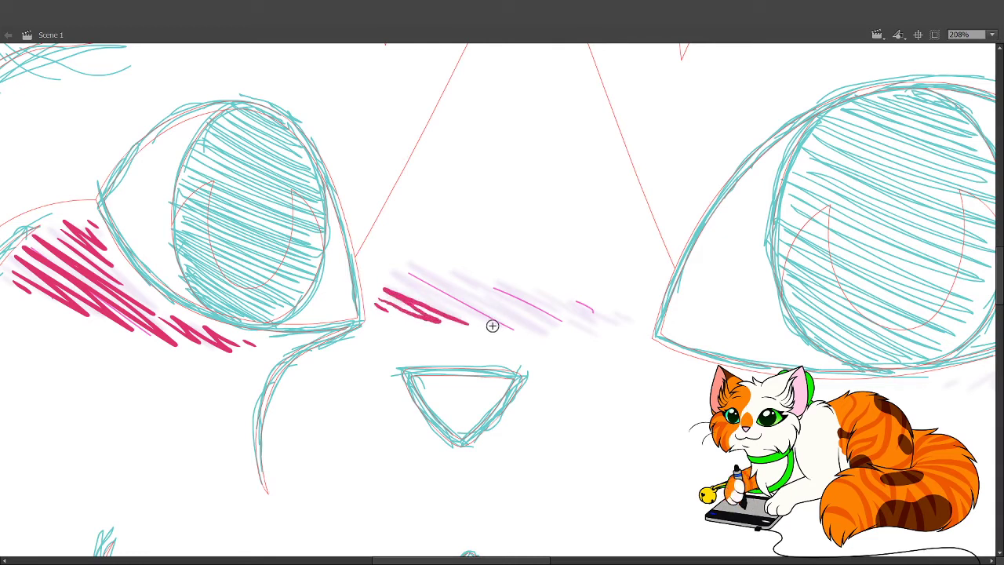
pyautogui.moveTo(397, 282); pyautogui.dragTo(472, 305)
pyautogui.moveTo(411, 276)
pyautogui.mouseDown()
pyautogui.moveTo(520, 323)
pyautogui.moveTo(437, 277)
pyautogui.moveTo(557, 333)
pyautogui.mouseUp()
pyautogui.moveTo(473, 279); pyautogui.dragTo(567, 323)
pyautogui.moveTo(420, 267); pyautogui.dragTo(634, 328)
pyautogui.moveTo(556, 298); pyautogui.dragTo(640, 324)
pyautogui.hotkey('ctrl', 'z')
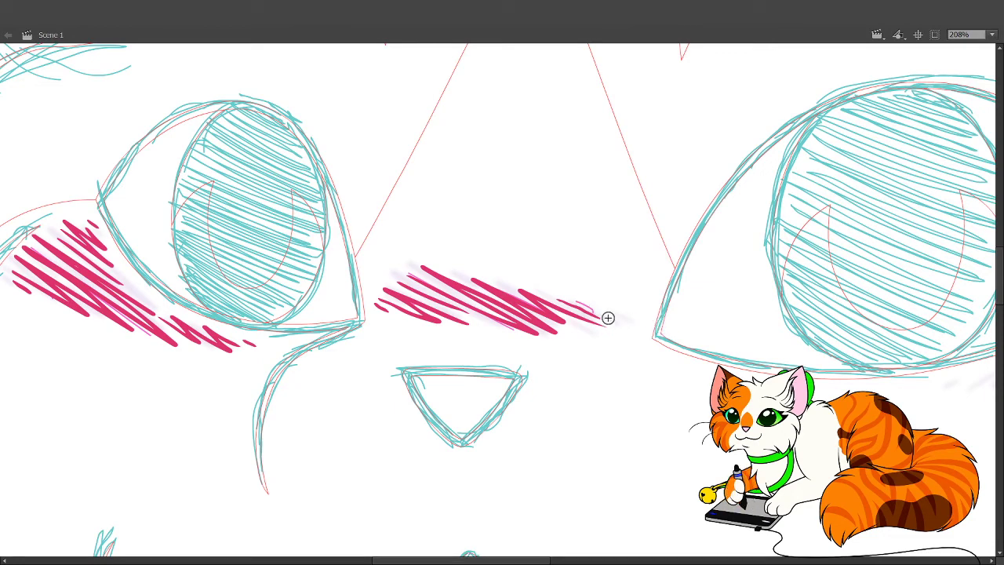
pyautogui.moveTo(565, 301); pyautogui.dragTo(633, 325)
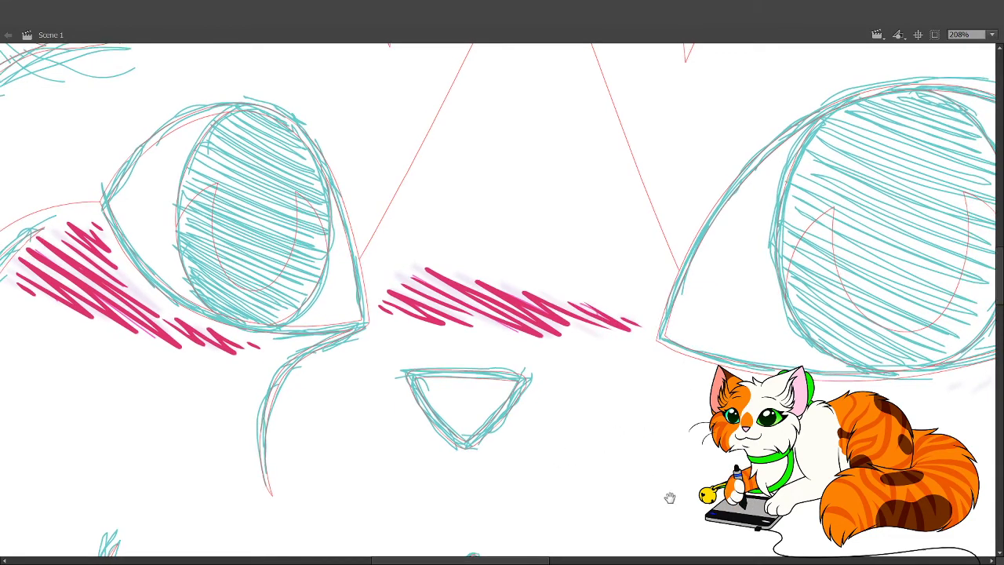
# Hatch crimson blush strokes over the guide marks along the near eye's lower lid, rising to its outer corner.
pyautogui.moveTo(566, 405); pyautogui.dragTo(594, 435)
pyautogui.hscroll(10, 594, 436)
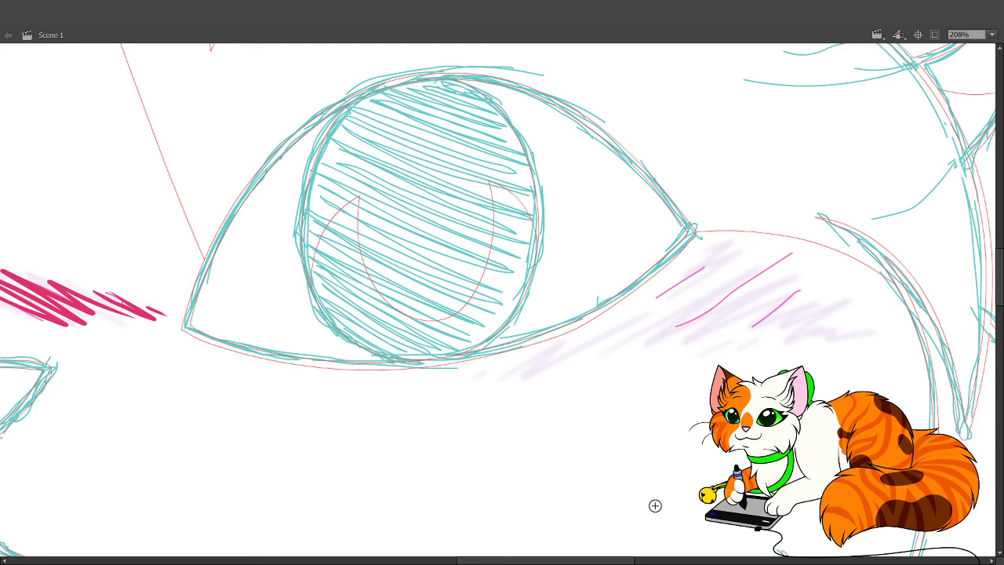
pyautogui.moveTo(609, 561); pyautogui.dragTo(638, 547)
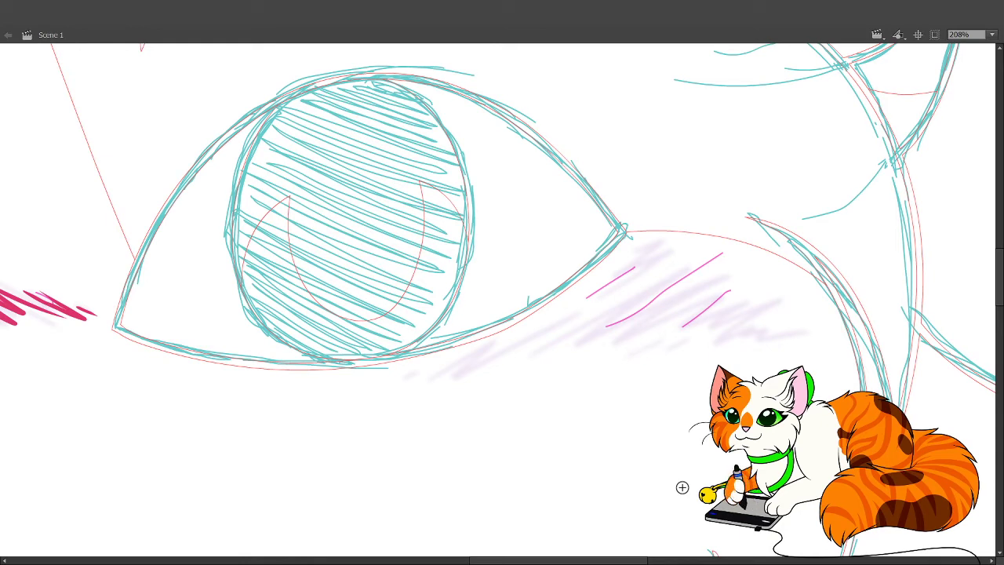
pyautogui.moveTo(389, 386); pyautogui.dragTo(506, 353)
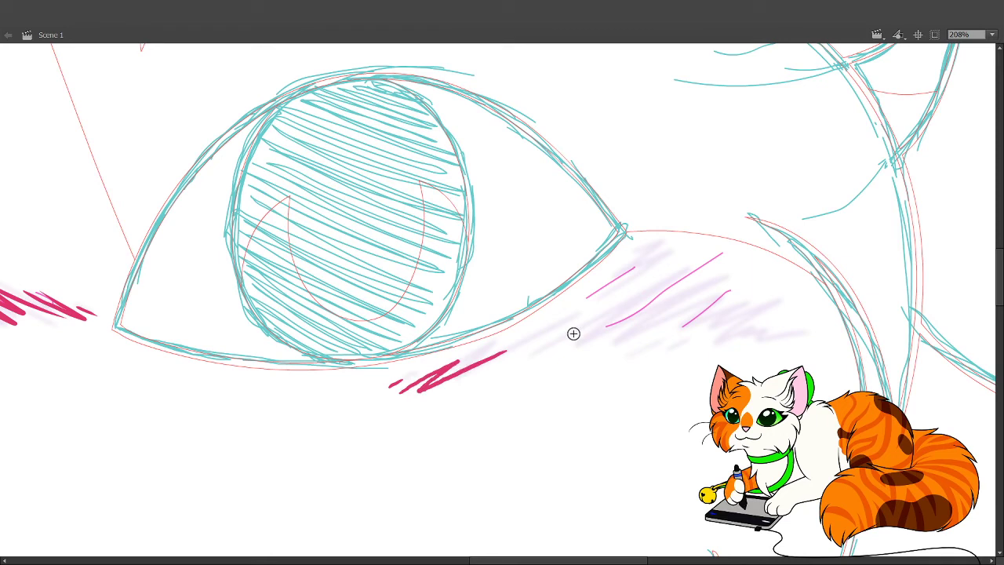
pyautogui.moveTo(526, 339); pyautogui.dragTo(679, 235)
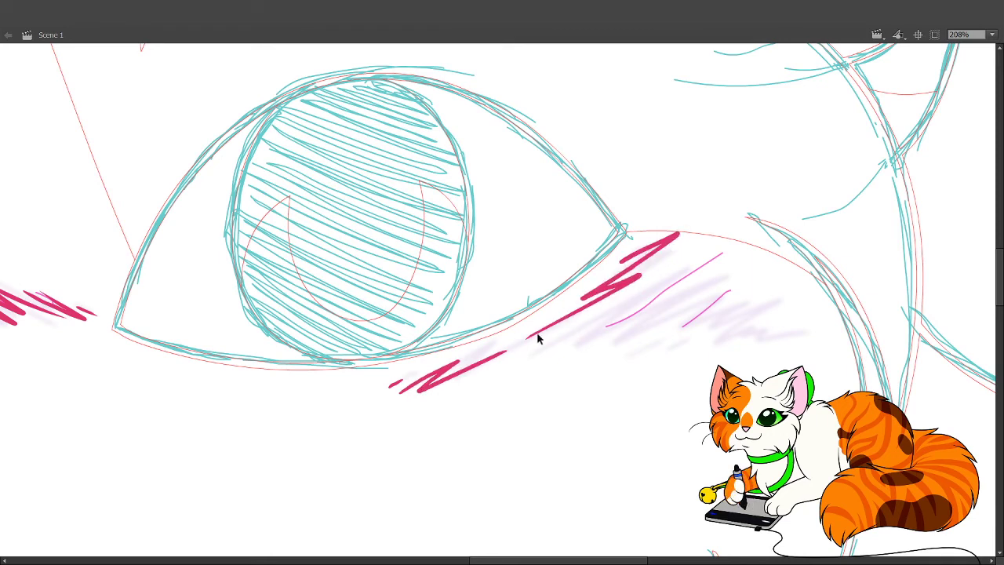
pyautogui.hotkey('ctrl', 'z')
pyautogui.moveTo(524, 339)
pyautogui.mouseDown()
pyautogui.moveTo(688, 250)
pyautogui.moveTo(690, 233)
pyautogui.moveTo(644, 247)
pyautogui.moveTo(706, 226)
pyautogui.mouseUp()
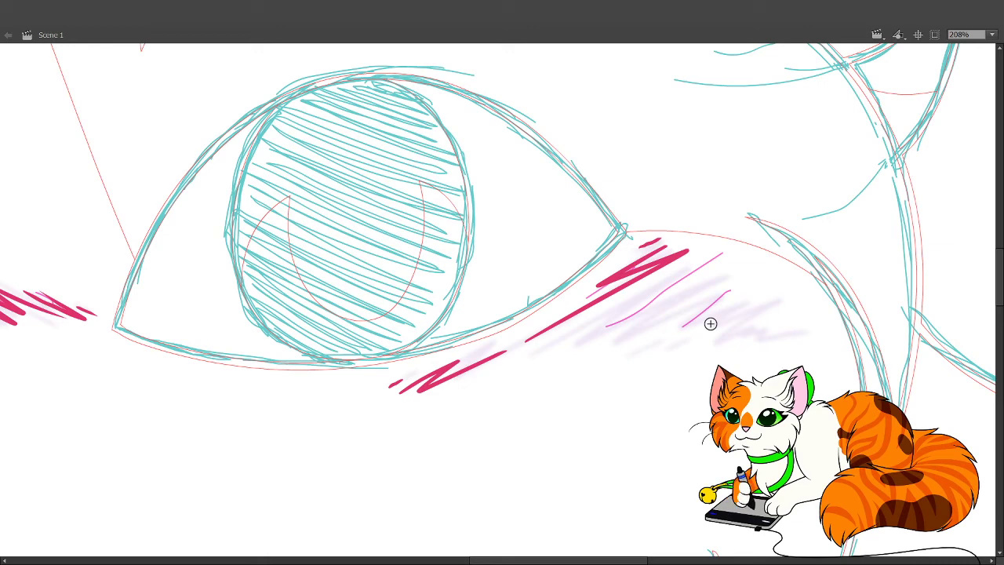
# Select all the cheek and nose hatching on this frame and soften it into translucent pink.
pyautogui.hotkey('ctrl', '-')
pyautogui.hotkey('ctrl', '-')
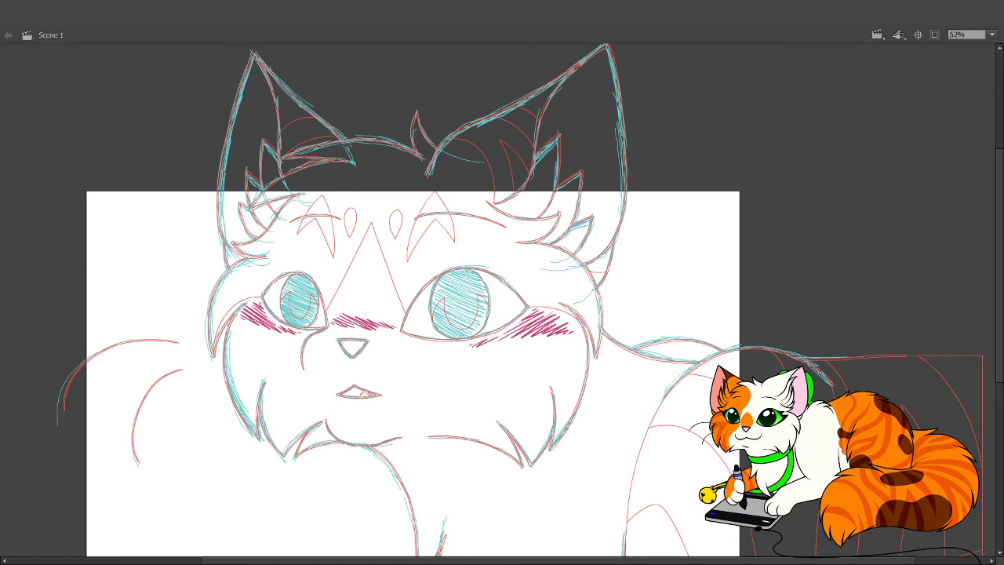
pyautogui.hotkey('ctrl', 'a')
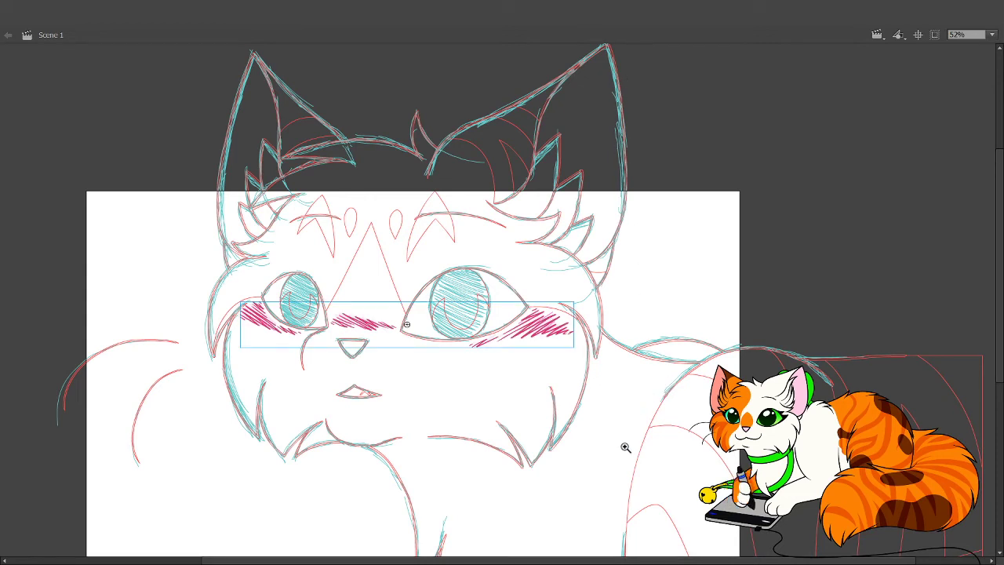
pyautogui.press('z')
pyautogui.press('Return')
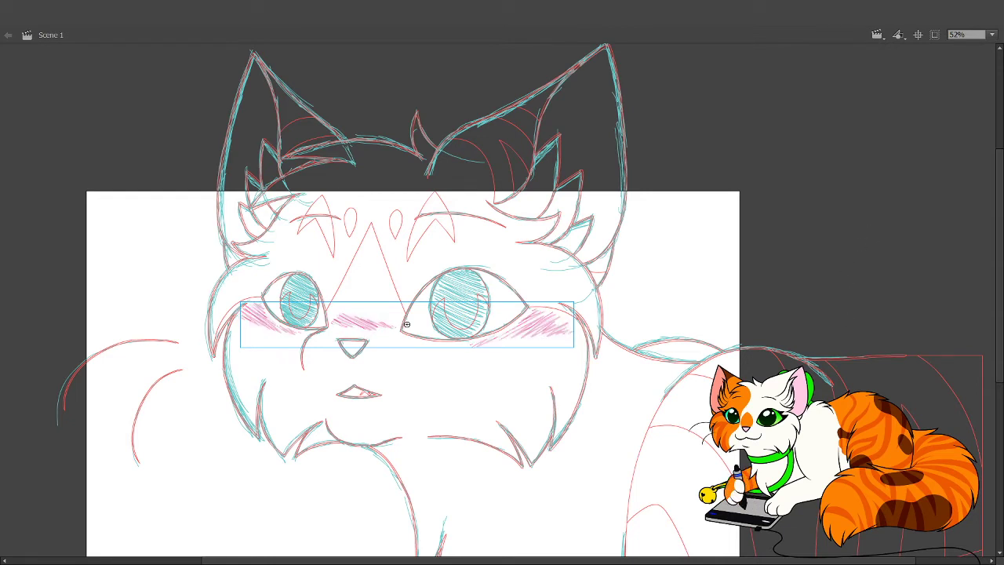
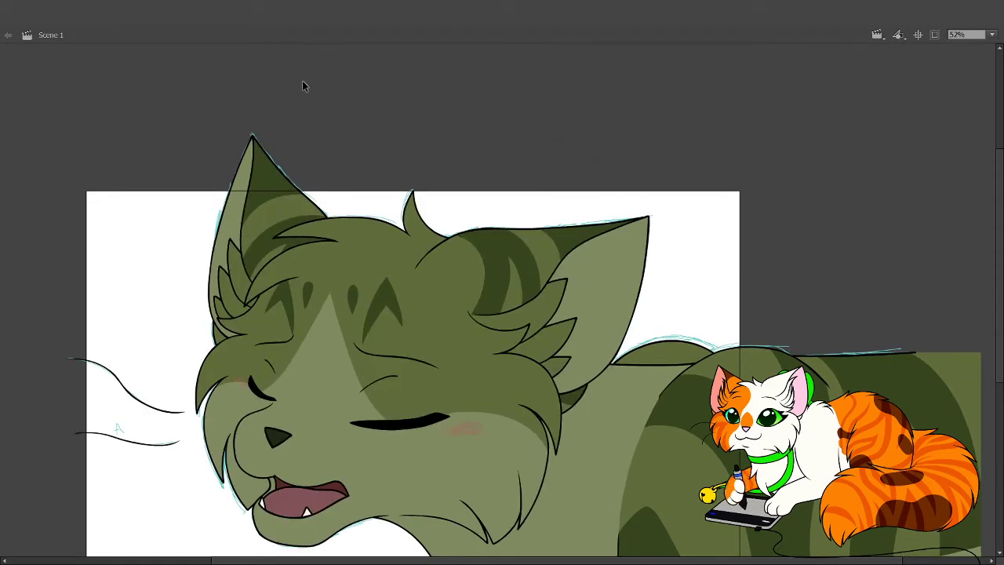
# On the coloured closed-eye frame, draw thin bright pink accent lines over the blush beside the far eye's outer corner.
pyautogui.moveTo(197, 335); pyautogui.dragTo(562, 517)
pyautogui.moveTo(477, 359); pyautogui.dragTo(532, 467)
pyautogui.moveTo(455, 211); pyautogui.dragTo(502, 338)
pyautogui.moveTo(550, 444); pyautogui.dragTo(543, 448)
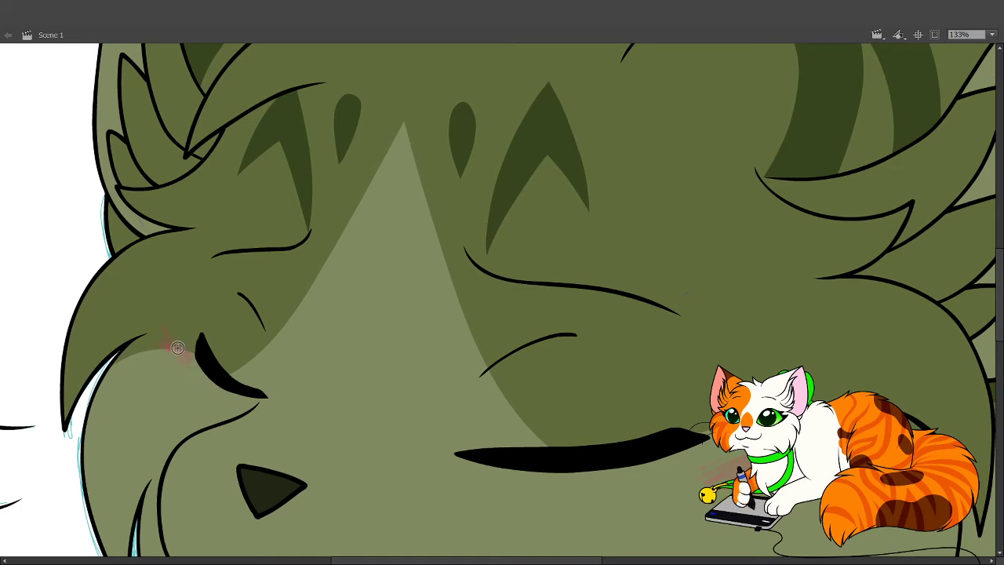
pyautogui.moveTo(170, 339); pyautogui.dragTo(193, 363)
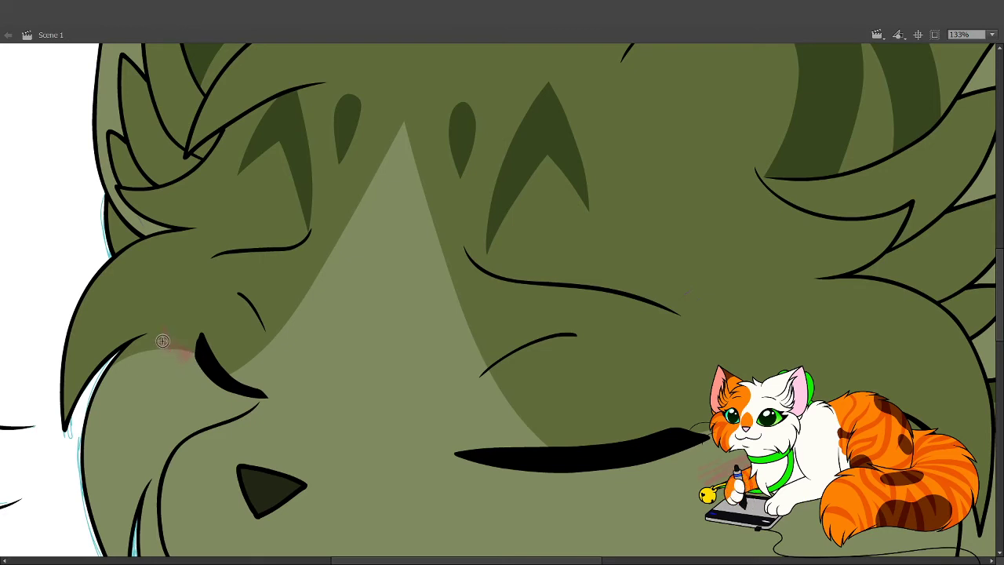
pyautogui.moveTo(163, 341)
pyautogui.mouseDown()
pyautogui.moveTo(190, 371)
pyautogui.moveTo(172, 347)
pyautogui.moveTo(209, 368)
pyautogui.moveTo(162, 347)
pyautogui.moveTo(176, 351)
pyautogui.moveTo(171, 343)
pyautogui.moveTo(186, 364)
pyautogui.moveTo(185, 355)
pyautogui.mouseUp()
# Draw slanted bright pink accent lines over the near cheek's blush on the closed-eye frame.
pyautogui.scroll(-2, 612, 455)
pyautogui.hscroll(3, 612, 455)
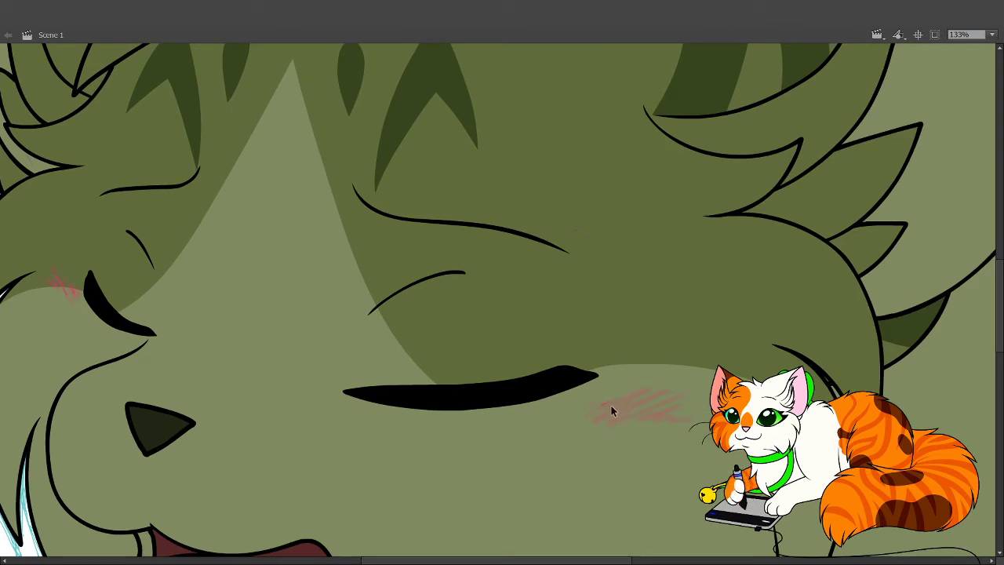
pyautogui.moveTo(602, 408); pyautogui.dragTo(637, 394)
pyautogui.moveTo(519, 265); pyautogui.dragTo(698, 489)
pyautogui.moveTo(469, 337); pyautogui.dragTo(577, 297)
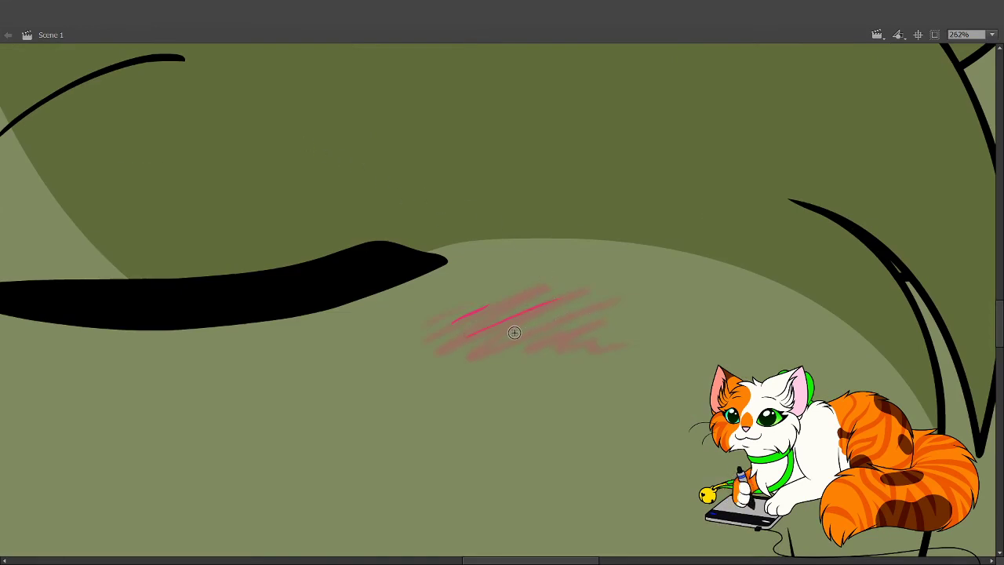
pyautogui.moveTo(594, 325); pyautogui.dragTo(636, 417)
# Advance to the next closed-eye frame and add thin pink accent lines to the blush on the near and far cheeks.
pyautogui.press('.')
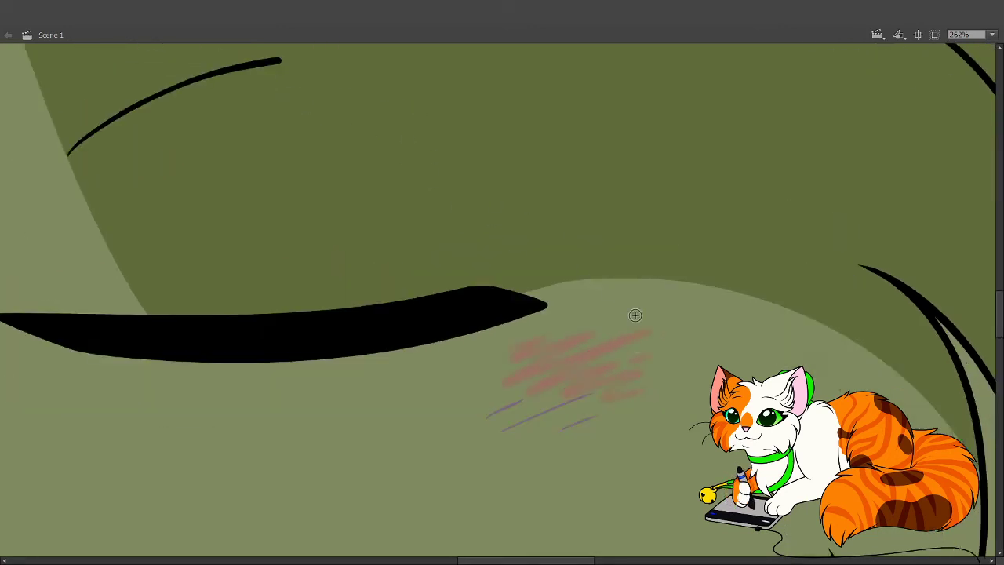
pyautogui.moveTo(536, 371)
pyautogui.mouseDown()
pyautogui.moveTo(605, 342)
pyautogui.moveTo(611, 349)
pyautogui.moveTo(561, 378)
pyautogui.moveTo(606, 361)
pyautogui.moveTo(623, 362)
pyautogui.moveTo(595, 382)
pyautogui.moveTo(639, 371)
pyautogui.mouseUp()
pyautogui.press('Return')
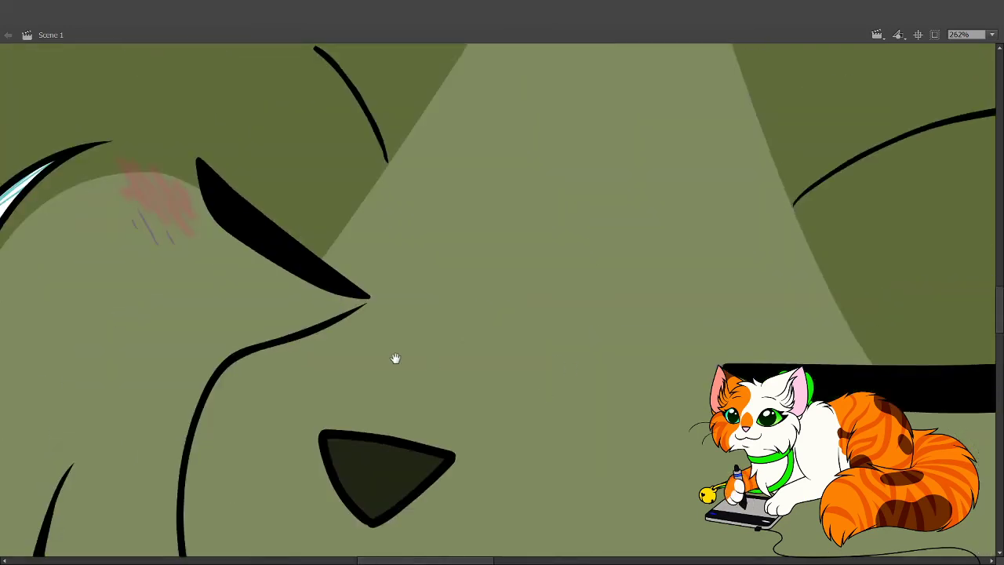
pyautogui.moveTo(395, 358); pyautogui.dragTo(505, 396)
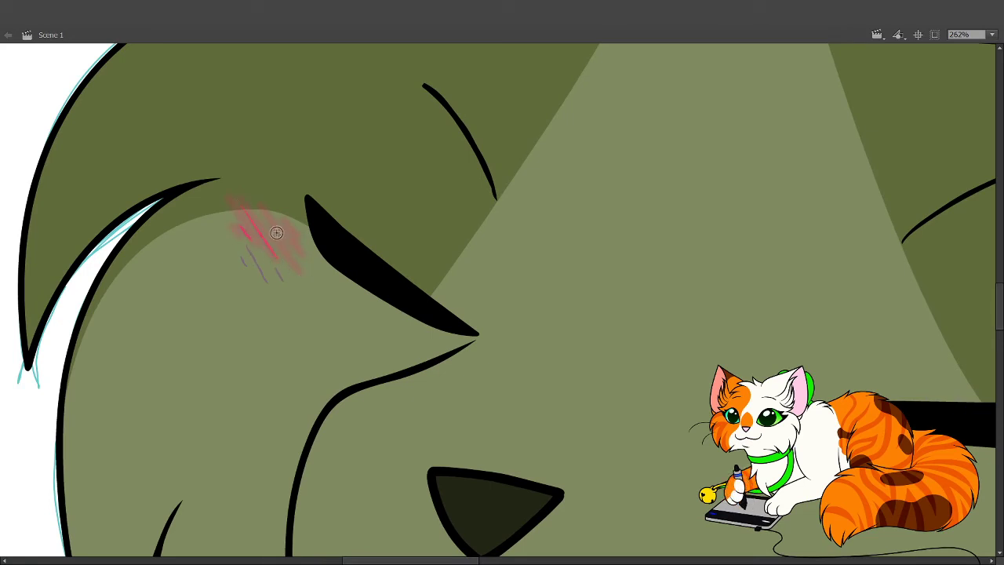
pyautogui.moveTo(259, 214); pyautogui.dragTo(294, 241)
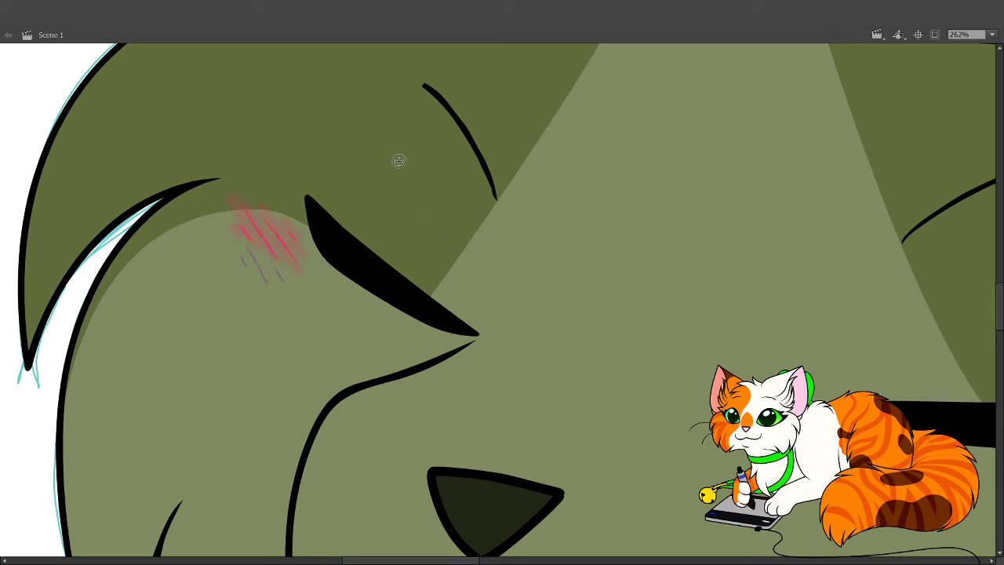
# Move on to the half-open-eye frame and draw slanted pink accent lines over the far cheek's blush.
pyautogui.press('.')
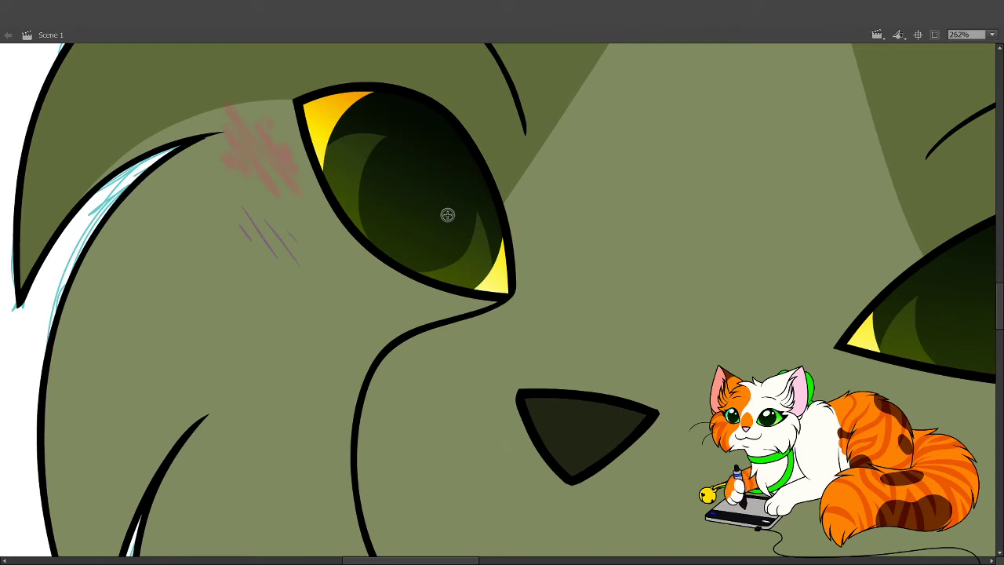
pyautogui.press(',')
pyautogui.press(',')
pyautogui.press(',')
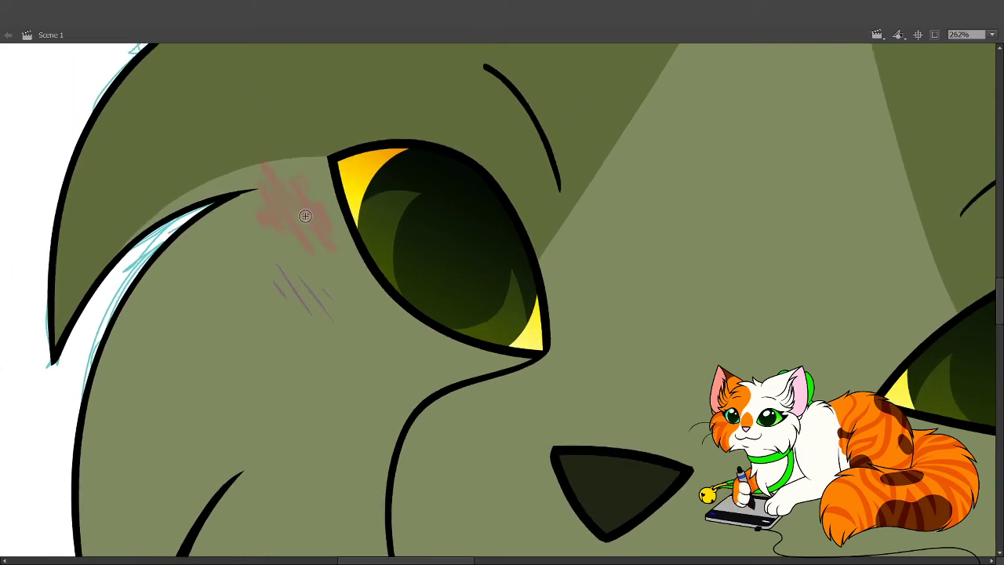
pyautogui.moveTo(270, 197); pyautogui.dragTo(314, 243)
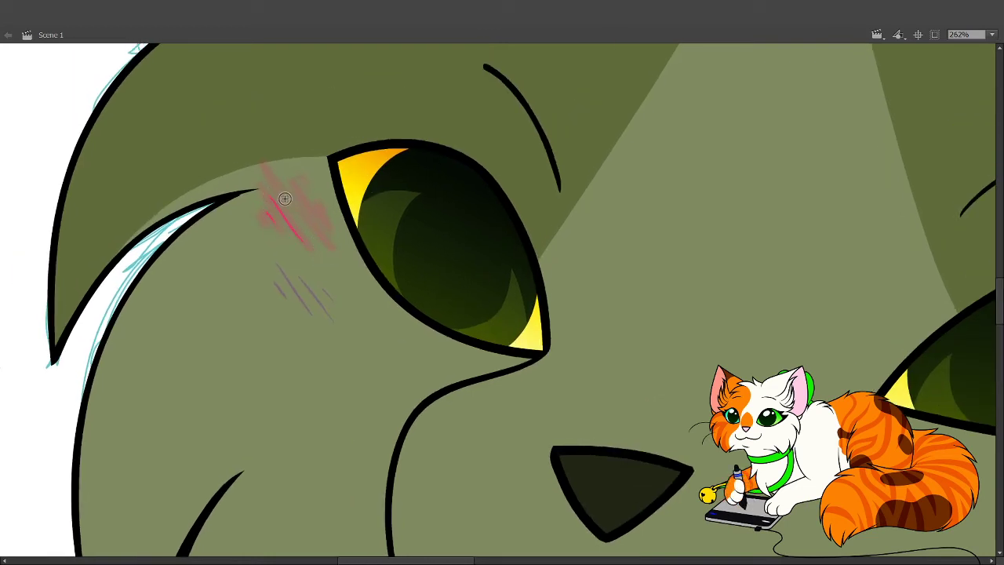
pyautogui.moveTo(280, 194); pyautogui.dragTo(307, 228)
pyautogui.moveTo(296, 191); pyautogui.dragTo(345, 237)
# Draw slanted pink accent lines over the blush below the near eye's outer corner on the half-open-eye frame.
pyautogui.moveTo(617, 417); pyautogui.dragTo(479, 278)
pyautogui.moveTo(876, 428); pyautogui.dragTo(536, 449)
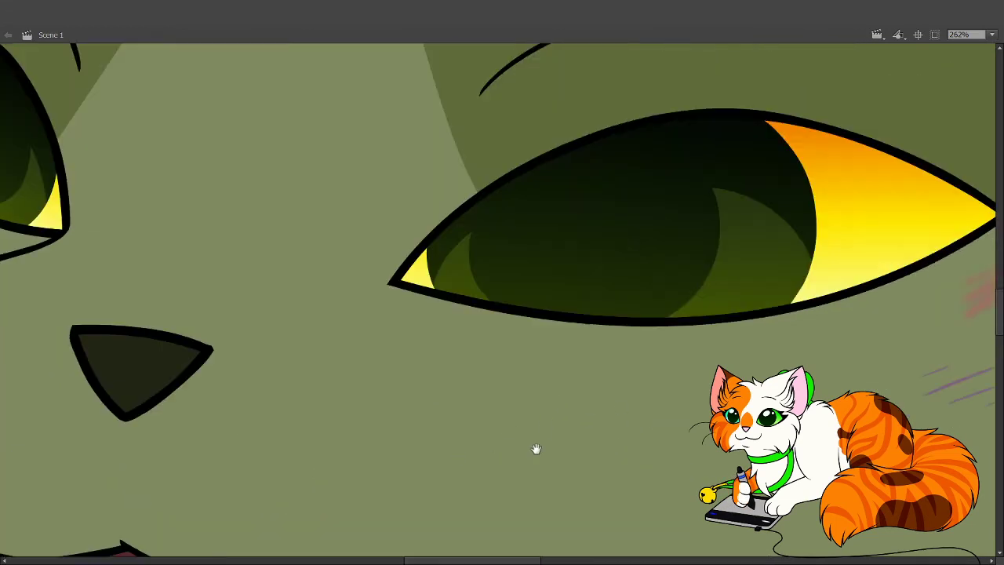
pyautogui.moveTo(856, 441); pyautogui.dragTo(464, 480)
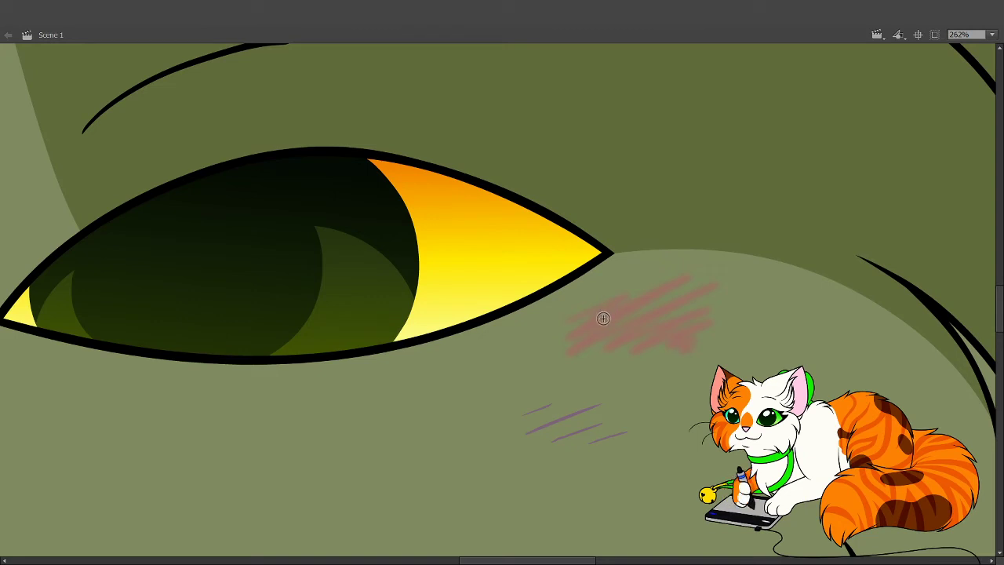
pyautogui.moveTo(599, 322)
pyautogui.mouseDown()
pyautogui.moveTo(633, 299)
pyautogui.moveTo(649, 339)
pyautogui.moveTo(683, 325)
pyautogui.moveTo(703, 323)
pyautogui.moveTo(673, 342)
pyautogui.moveTo(707, 333)
pyautogui.moveTo(677, 345)
pyautogui.moveTo(713, 330)
pyautogui.mouseUp()
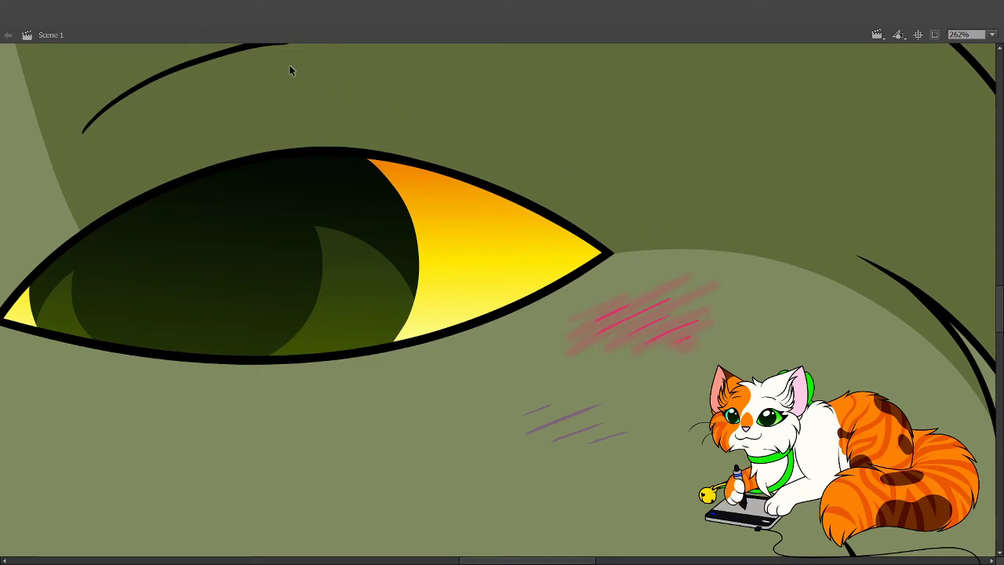
# Advance to the next, wider-eyed frame and draw pink accent lines over the near and far cheek blush.
pyautogui.press('Return')
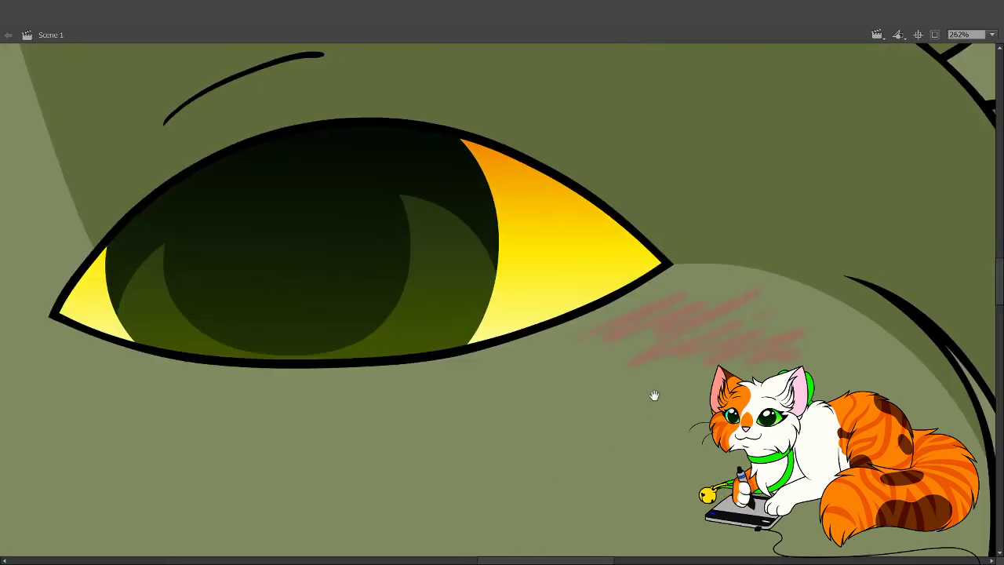
pyautogui.moveTo(626, 322); pyautogui.dragTo(674, 308)
pyautogui.moveTo(654, 330)
pyautogui.mouseDown()
pyautogui.moveTo(683, 313)
pyautogui.moveTo(646, 342)
pyautogui.moveTo(751, 294)
pyautogui.moveTo(695, 339)
pyautogui.moveTo(732, 329)
pyautogui.moveTo(705, 346)
pyautogui.moveTo(764, 331)
pyautogui.moveTo(766, 321)
pyautogui.moveTo(736, 349)
pyautogui.moveTo(778, 334)
pyautogui.moveTo(776, 362)
pyautogui.mouseUp()
pyautogui.moveTo(390, 409); pyautogui.dragTo(692, 405)
pyautogui.moveTo(238, 410); pyautogui.dragTo(669, 384)
pyautogui.moveTo(65, 241)
pyautogui.mouseDown()
pyautogui.moveTo(81, 239)
pyautogui.moveTo(64, 231)
pyautogui.moveTo(110, 253)
pyautogui.mouseUp()
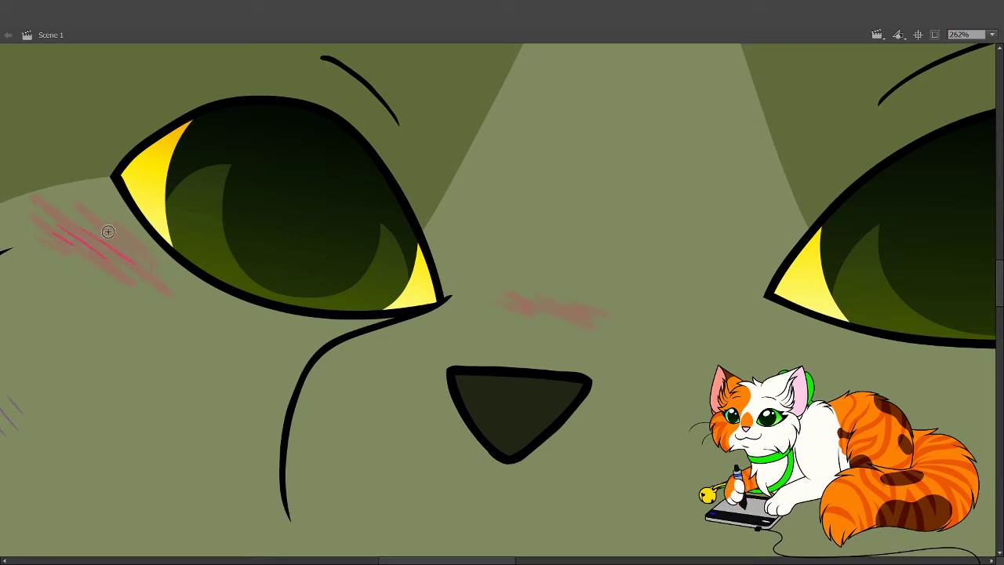
# Check the neighbouring frames' accent lines, then add short pink accent lines to the nose-bridge blush on the open-mouth frame.
pyautogui.moveTo(437, 401); pyautogui.dragTo(586, 350)
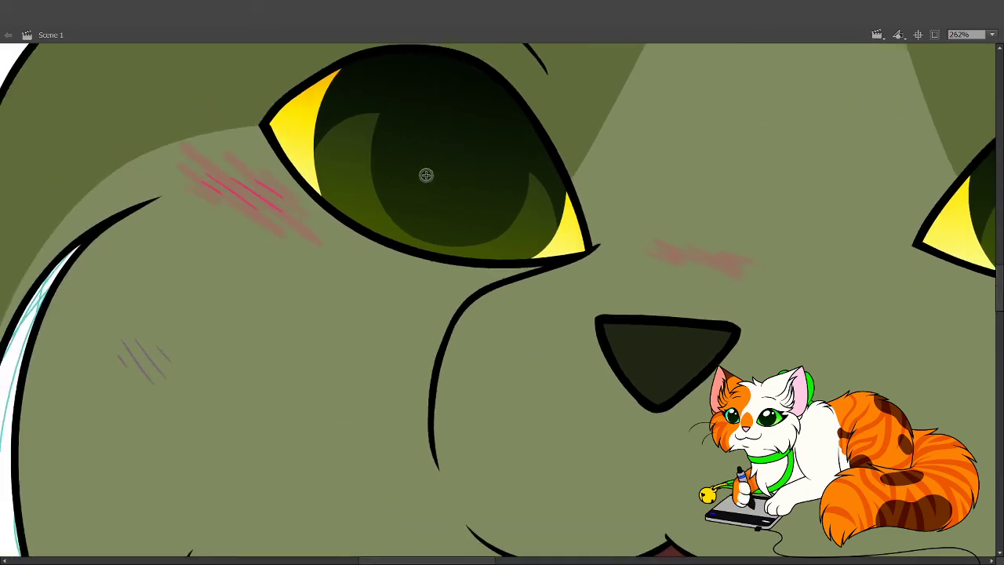
pyautogui.scroll(-10, 275, 59)
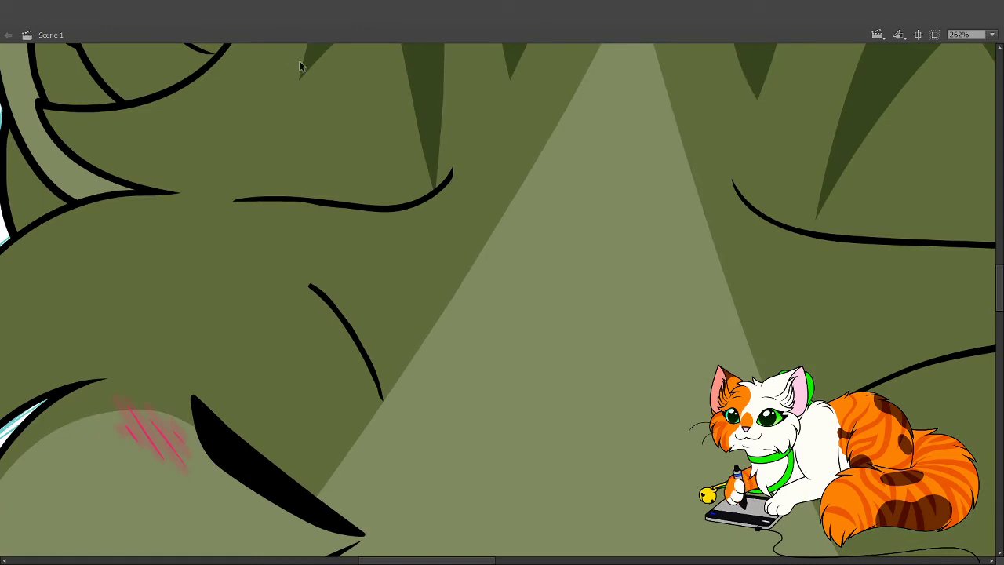
pyautogui.scroll(-3, 332, 71)
pyautogui.hscroll(3, 634, 272)
pyautogui.scroll(-3, 634, 271)
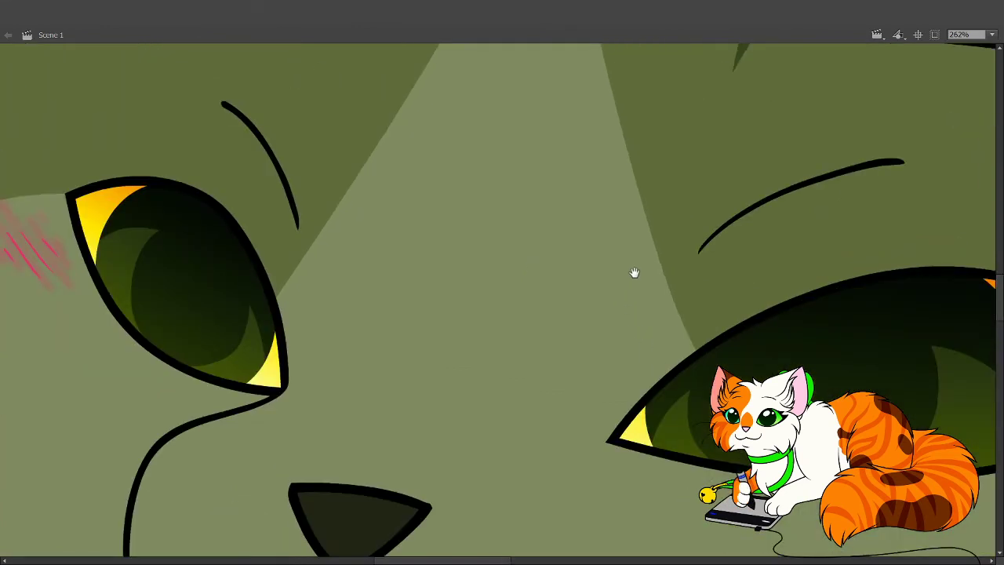
pyautogui.scroll(-5, 662, 371)
pyautogui.hscroll(-3, 661, 372)
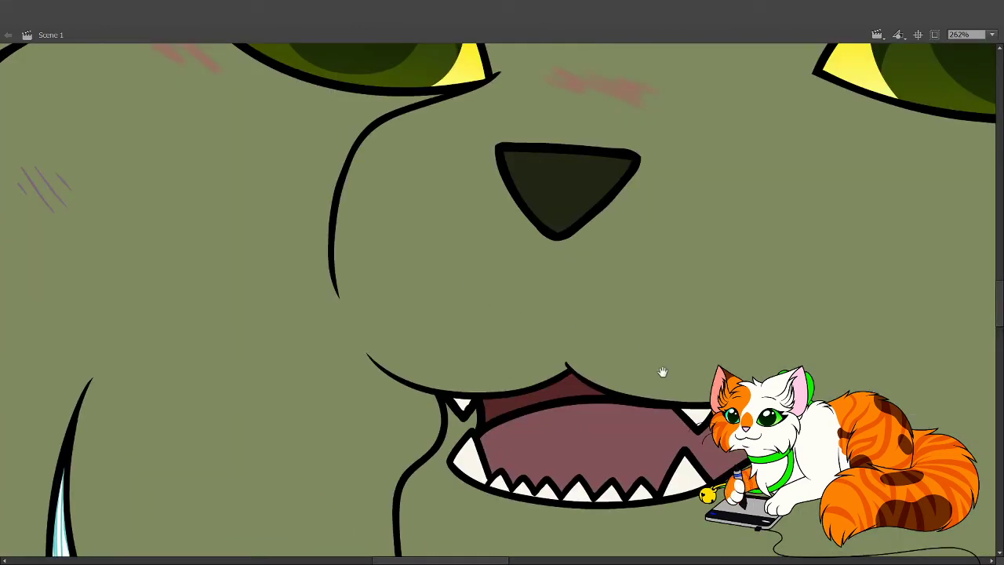
pyautogui.scroll(4, 661, 371)
pyautogui.hscroll(3, 619, 358)
pyautogui.moveTo(370, 328)
pyautogui.mouseDown()
pyautogui.moveTo(429, 345)
pyautogui.moveTo(408, 336)
pyautogui.moveTo(423, 338)
pyautogui.mouseUp()
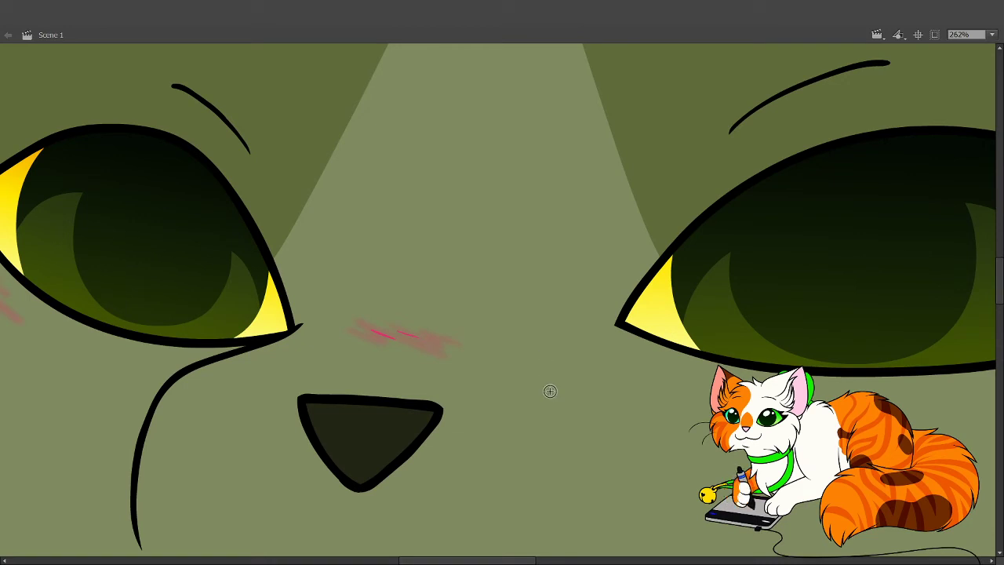
# Advance to the wide-eyed frame and draw long parallel pink accent lines over the blush below the far eye.
pyautogui.moveTo(428, 366); pyautogui.dragTo(583, 395)
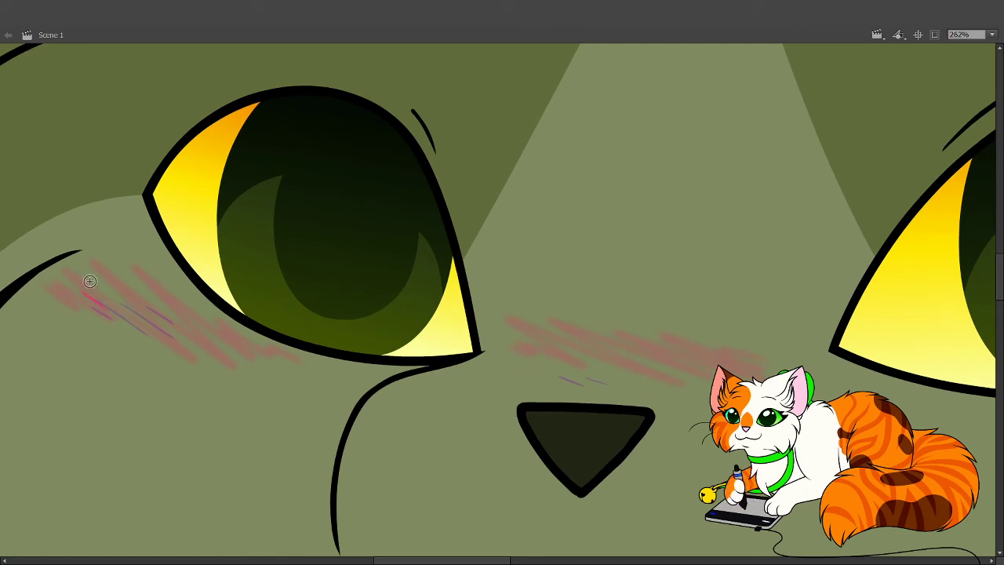
pyautogui.moveTo(85, 295)
pyautogui.mouseDown()
pyautogui.moveTo(193, 356)
pyautogui.moveTo(115, 286)
pyautogui.moveTo(173, 323)
pyautogui.mouseUp()
pyautogui.moveTo(148, 292)
pyautogui.mouseDown()
pyautogui.moveTo(208, 336)
pyautogui.moveTo(191, 311)
pyautogui.moveTo(259, 346)
pyautogui.mouseUp()
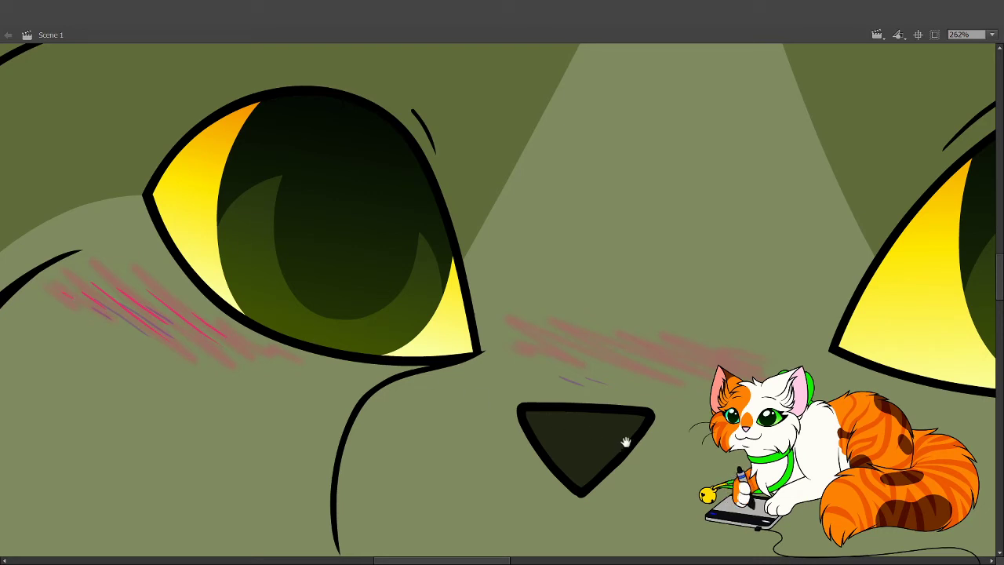
# Draw slanted pink accent lines across the nose-bridge blush on the wide-eyed frame.
pyautogui.moveTo(625, 442)
pyautogui.mouseDown()
pyautogui.moveTo(532, 418)
pyautogui.moveTo(461, 419)
pyautogui.mouseUp()
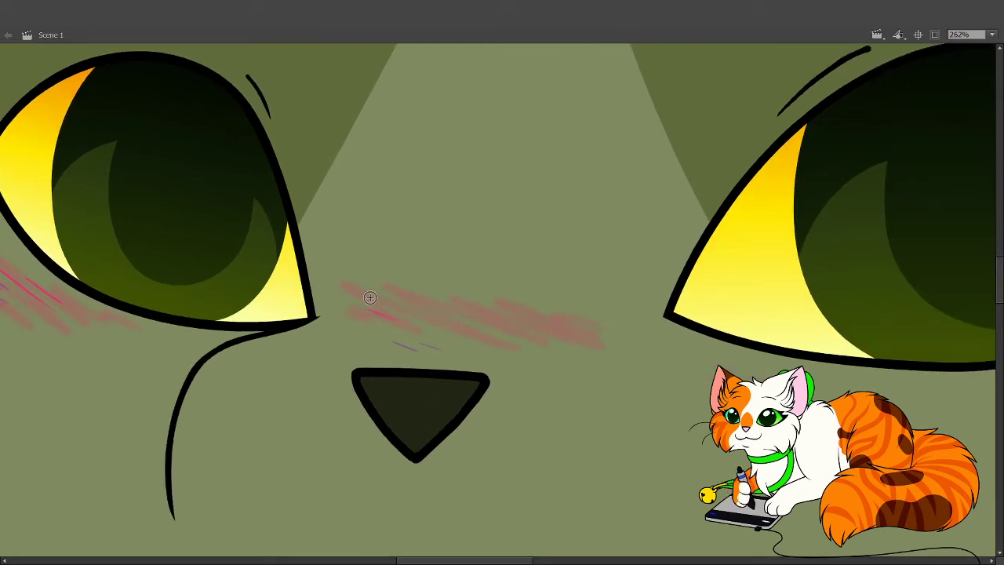
pyautogui.moveTo(369, 297); pyautogui.dragTo(442, 316)
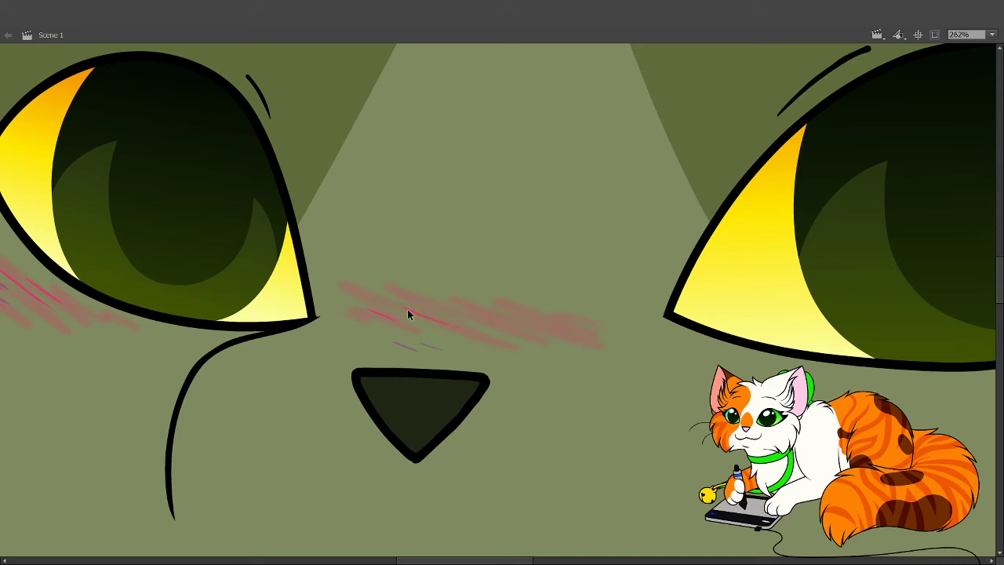
pyautogui.moveTo(450, 317); pyautogui.dragTo(551, 332)
# Draw slanted pink accent lines over the blush below the outer corner of the near eye on the wide-eyed frame.
pyautogui.moveTo(527, 424); pyautogui.dragTo(750, 413)
pyautogui.moveTo(816, 400)
pyautogui.mouseDown()
pyautogui.moveTo(569, 361)
pyautogui.moveTo(435, 362)
pyautogui.mouseUp()
pyautogui.moveTo(592, 417); pyautogui.dragTo(66, 451)
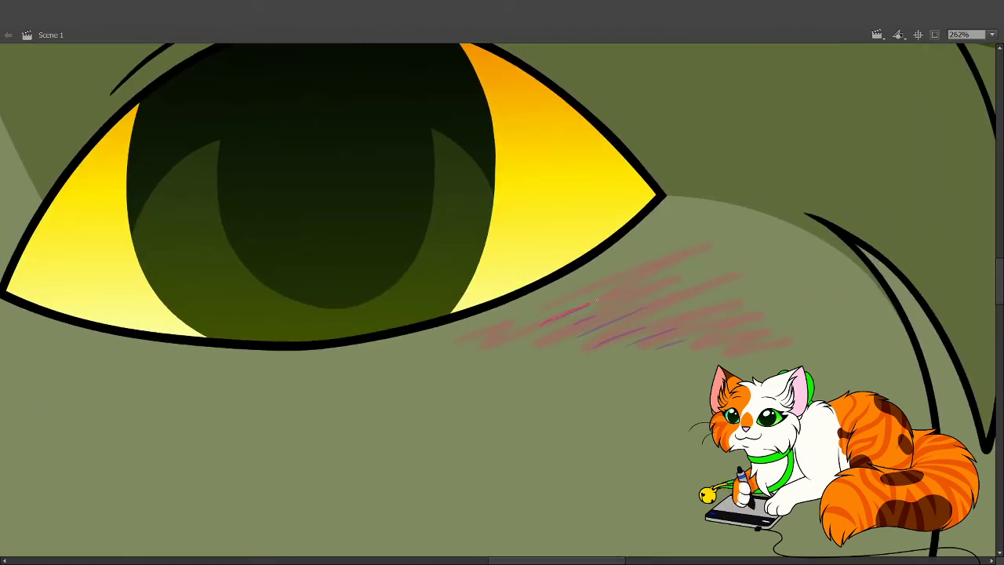
pyautogui.moveTo(537, 324); pyautogui.dragTo(617, 292)
pyautogui.moveTo(579, 326); pyautogui.dragTo(685, 284)
pyautogui.moveTo(617, 331); pyautogui.dragTo(712, 306)
pyautogui.moveTo(597, 344)
pyautogui.mouseDown()
pyautogui.moveTo(716, 317)
pyautogui.moveTo(729, 331)
pyautogui.mouseUp()
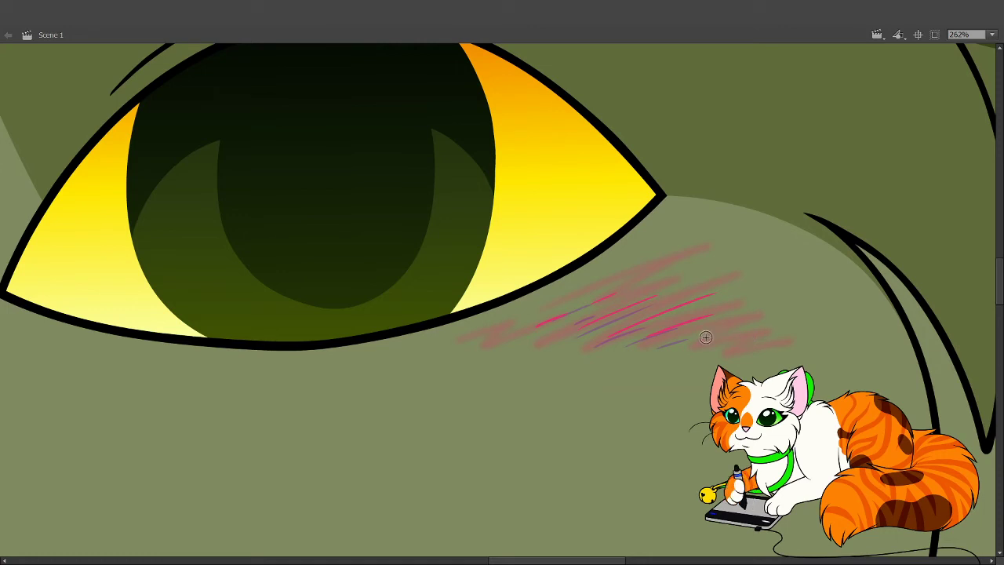
pyautogui.moveTo(706, 338); pyautogui.dragTo(734, 328)
# Advance to the next, narrower-pupil frame and draw parallel pink accent lines over the near cheek blush.
pyautogui.press('.')
pyautogui.moveTo(733, 291); pyautogui.dragTo(706, 325)
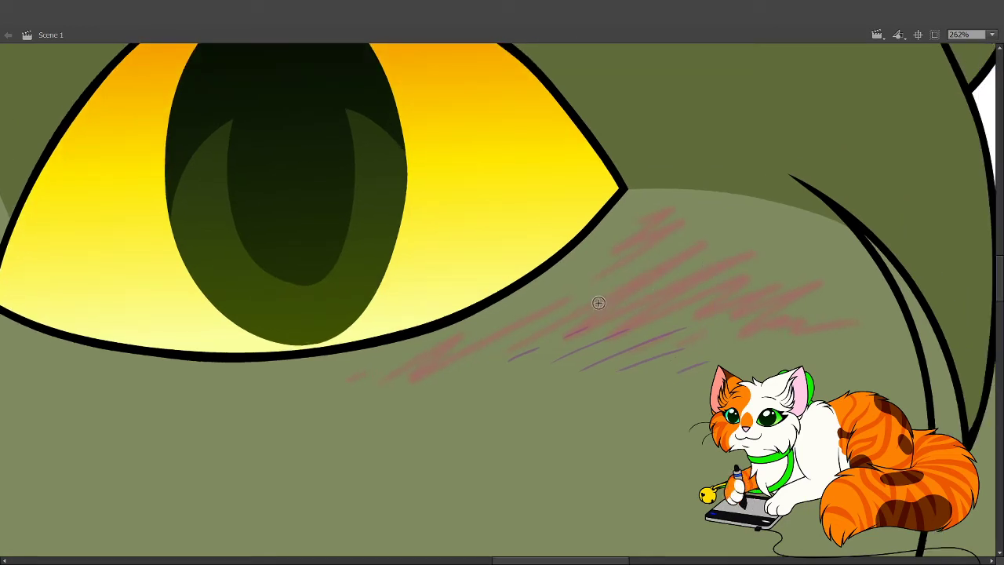
pyautogui.moveTo(604, 300)
pyautogui.mouseDown()
pyautogui.moveTo(707, 267)
pyautogui.moveTo(705, 283)
pyautogui.moveTo(652, 314)
pyautogui.moveTo(699, 296)
pyautogui.moveTo(695, 309)
pyautogui.moveTo(766, 275)
pyautogui.moveTo(755, 296)
pyautogui.moveTo(723, 314)
pyautogui.moveTo(776, 295)
pyautogui.mouseUp()
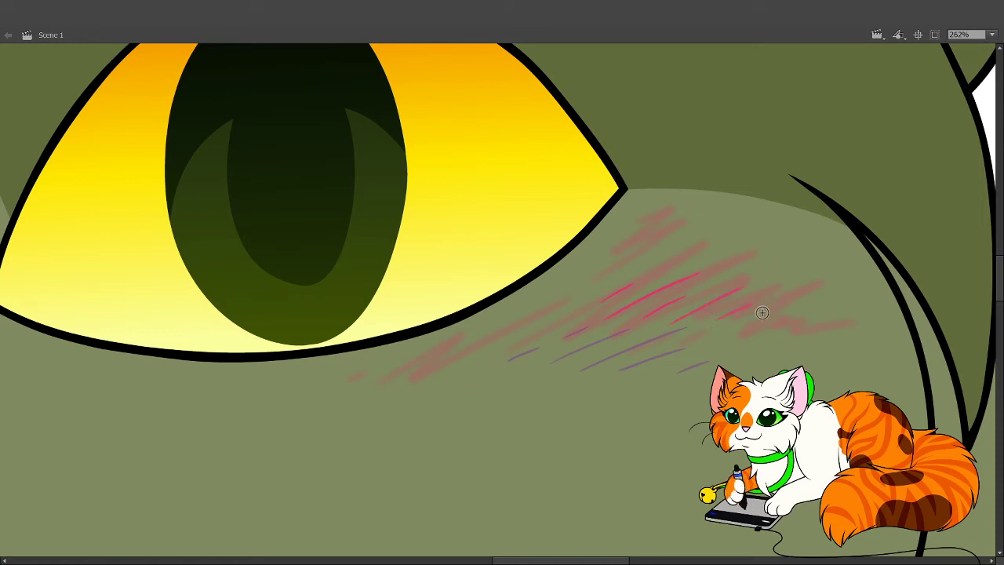
pyautogui.moveTo(587, 295)
pyautogui.mouseDown()
pyautogui.moveTo(559, 306)
pyautogui.moveTo(705, 298)
pyautogui.mouseUp()
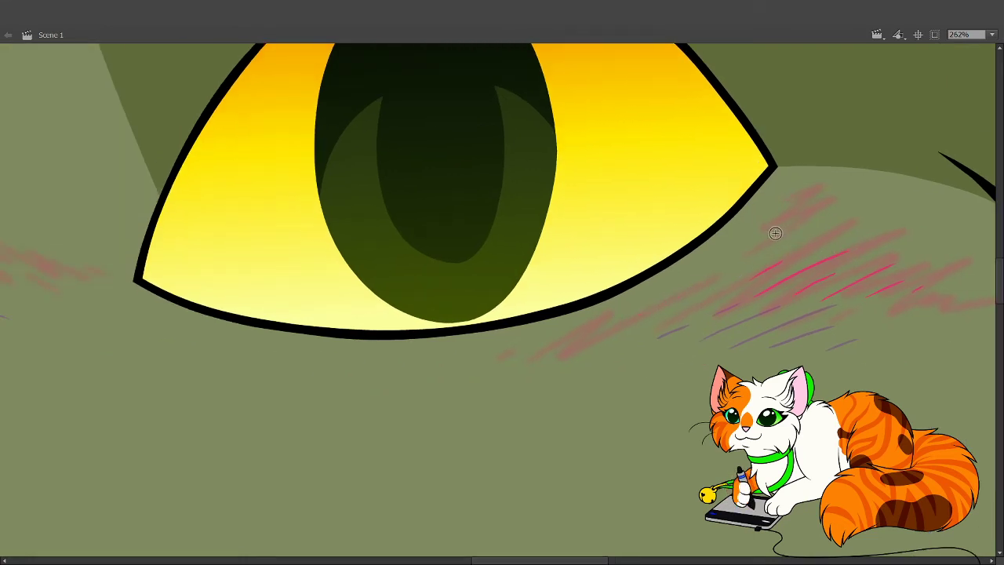
pyautogui.moveTo(775, 235); pyautogui.dragTo(790, 227)
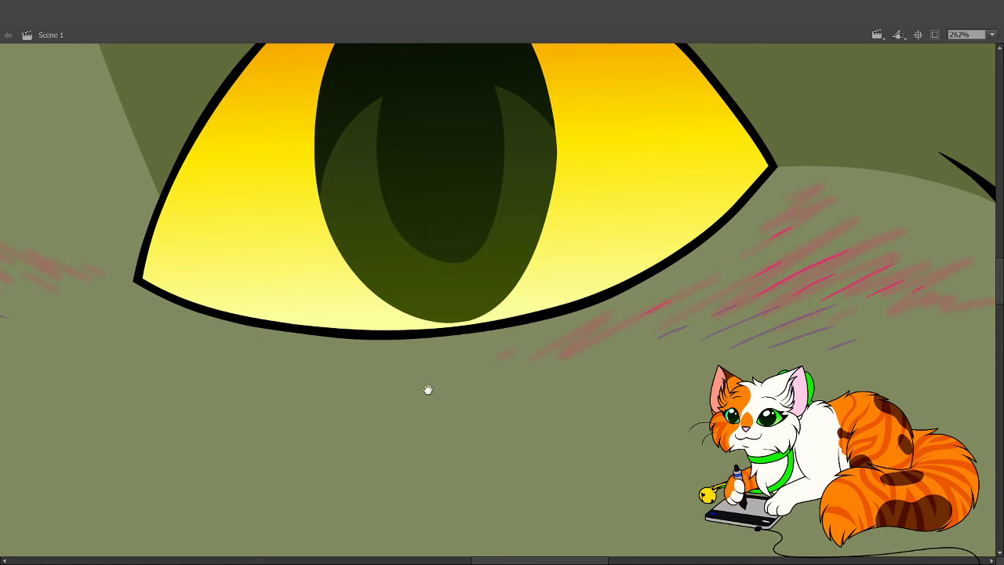
# Draw slanted pink accent lines across the nose-bridge blush and the far cheek blush on the narrower-pupil frame.
pyautogui.moveTo(427, 389); pyautogui.dragTo(594, 348)
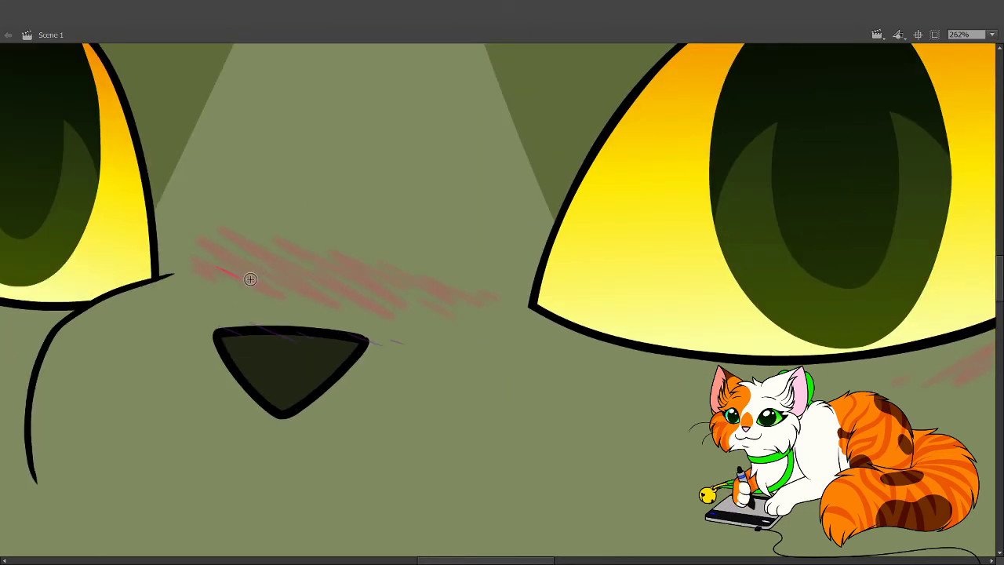
pyautogui.moveTo(221, 258)
pyautogui.mouseDown()
pyautogui.moveTo(293, 292)
pyautogui.moveTo(262, 269)
pyautogui.moveTo(393, 309)
pyautogui.moveTo(391, 302)
pyautogui.moveTo(436, 292)
pyautogui.mouseUp()
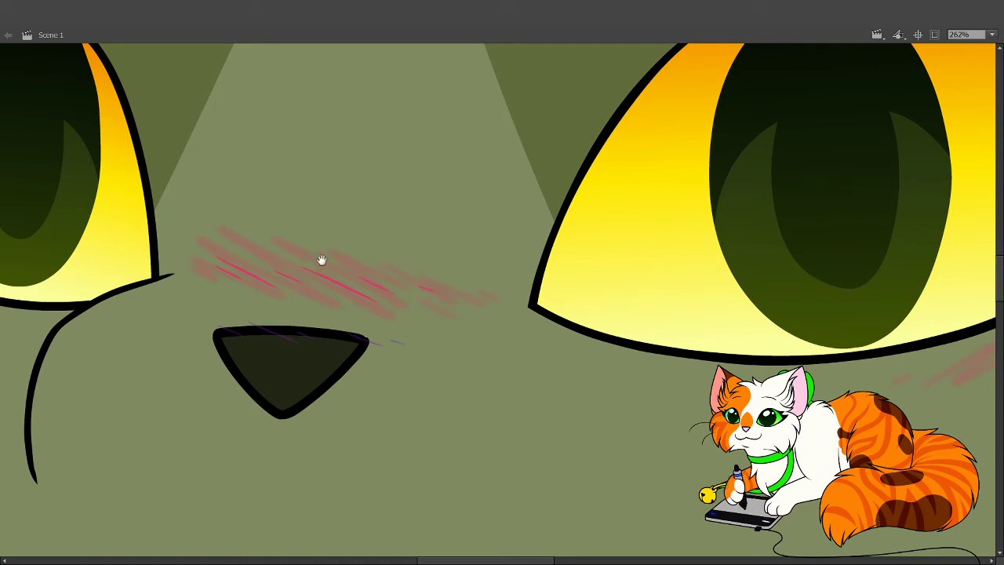
pyautogui.moveTo(322, 259); pyautogui.dragTo(481, 328)
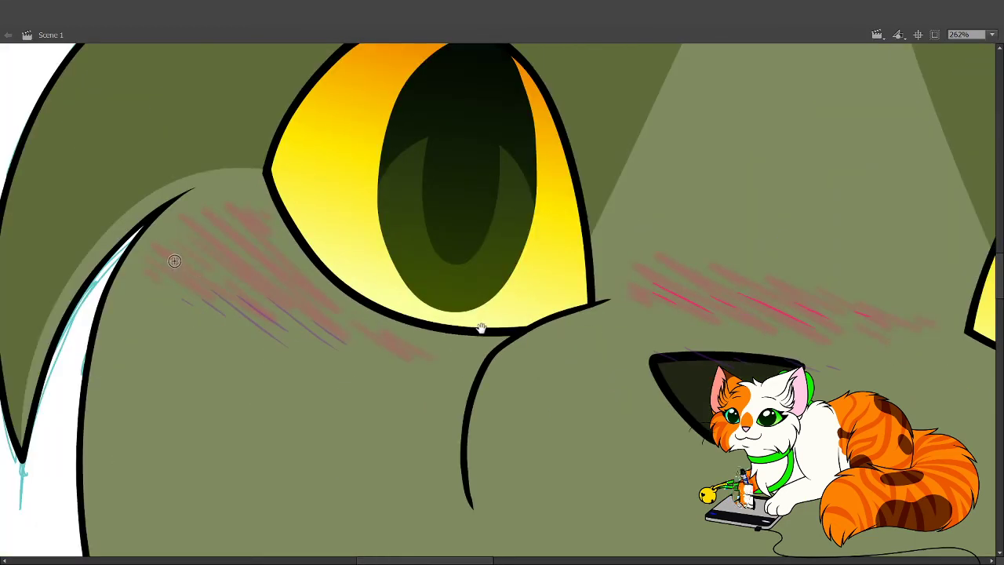
pyautogui.moveTo(192, 259); pyautogui.dragTo(269, 301)
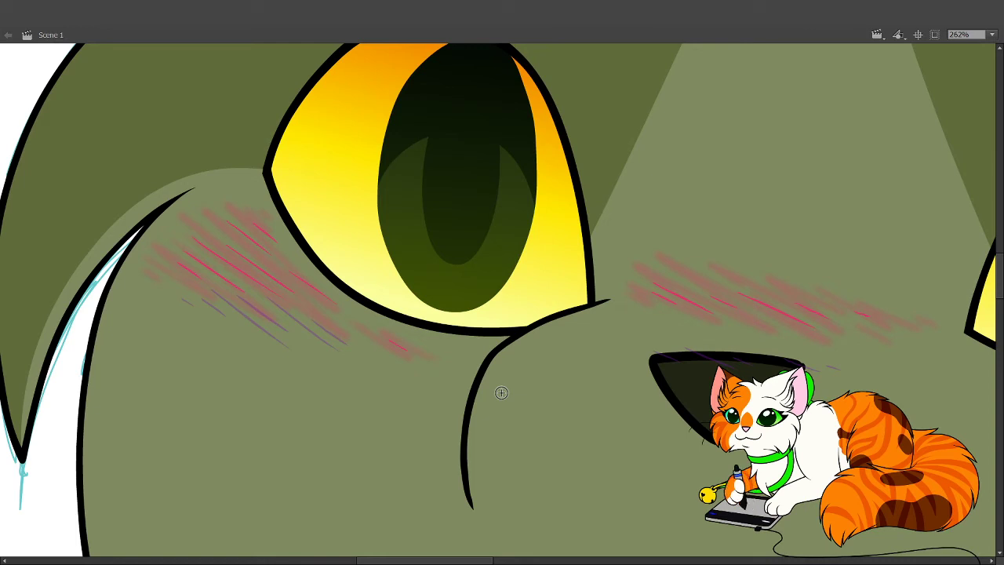
# Advance to the following frame and draw pink accent lines over the far cheek and nose-bridge blush.
pyautogui.press('.')
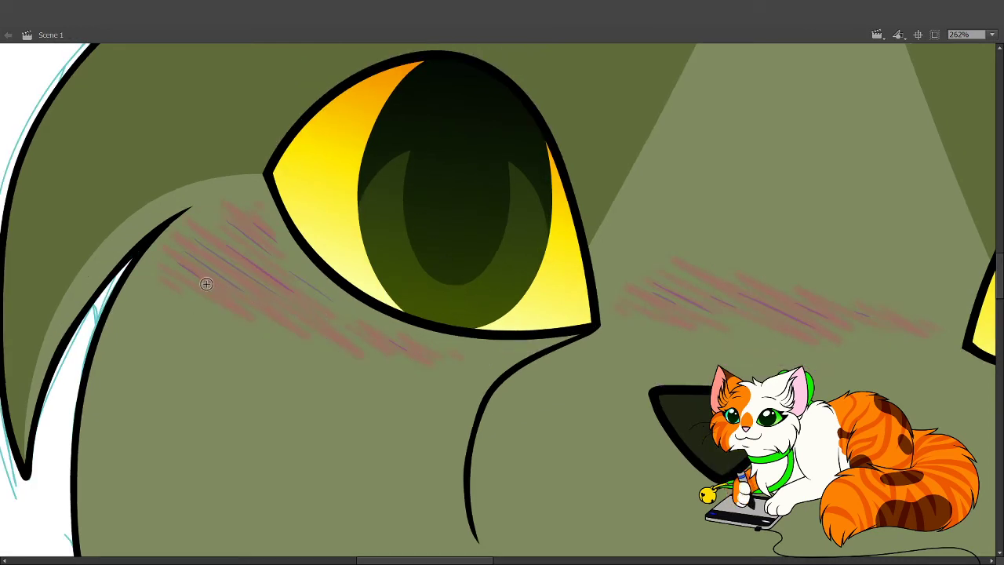
pyautogui.moveTo(190, 276); pyautogui.dragTo(235, 305)
pyautogui.moveTo(192, 263); pyautogui.dragTo(271, 314)
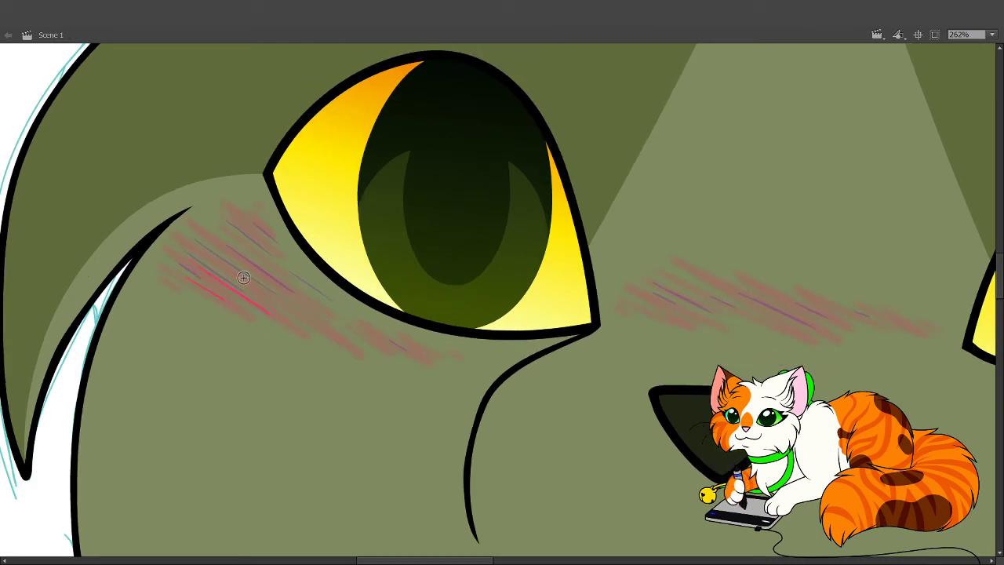
pyautogui.moveTo(210, 258); pyautogui.dragTo(337, 338)
pyautogui.moveTo(238, 259); pyautogui.dragTo(327, 321)
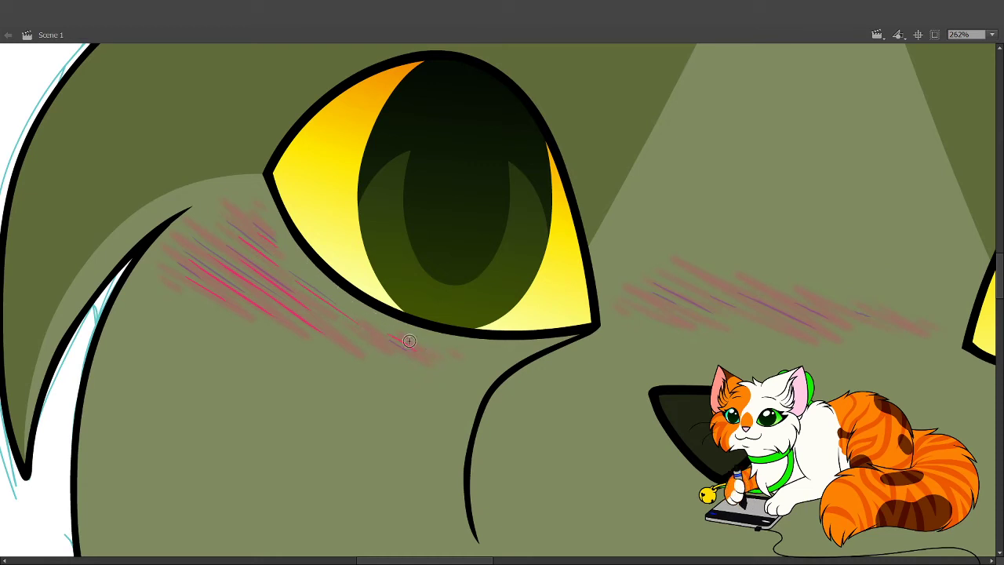
pyautogui.moveTo(620, 438); pyautogui.dragTo(462, 365)
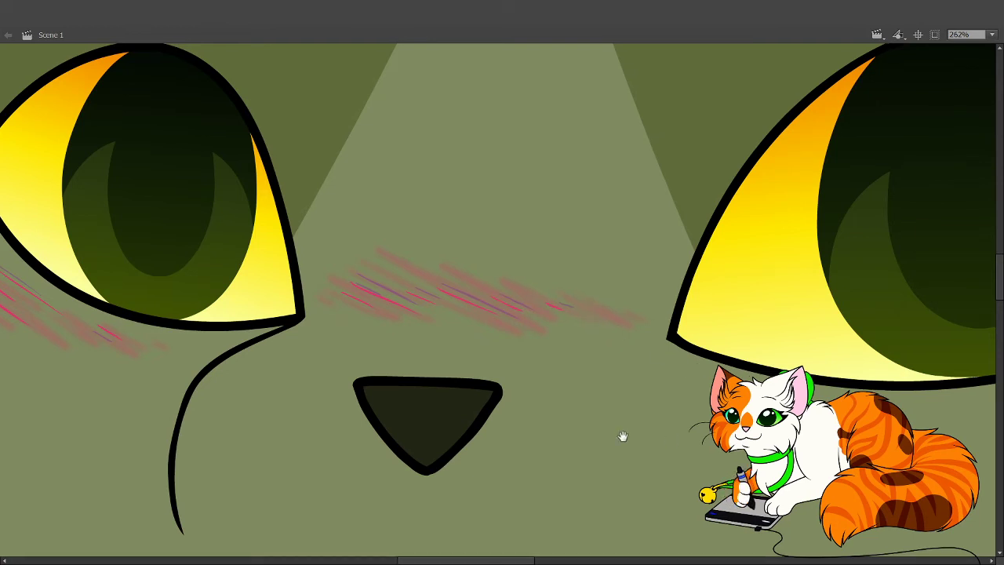
# Draw pink accent lines over the near cheek blush, from below the eye out to the cheek's edge, completing this frame.
pyautogui.moveTo(623, 437); pyautogui.dragTo(484, 447)
pyautogui.moveTo(636, 447); pyautogui.dragTo(519, 371)
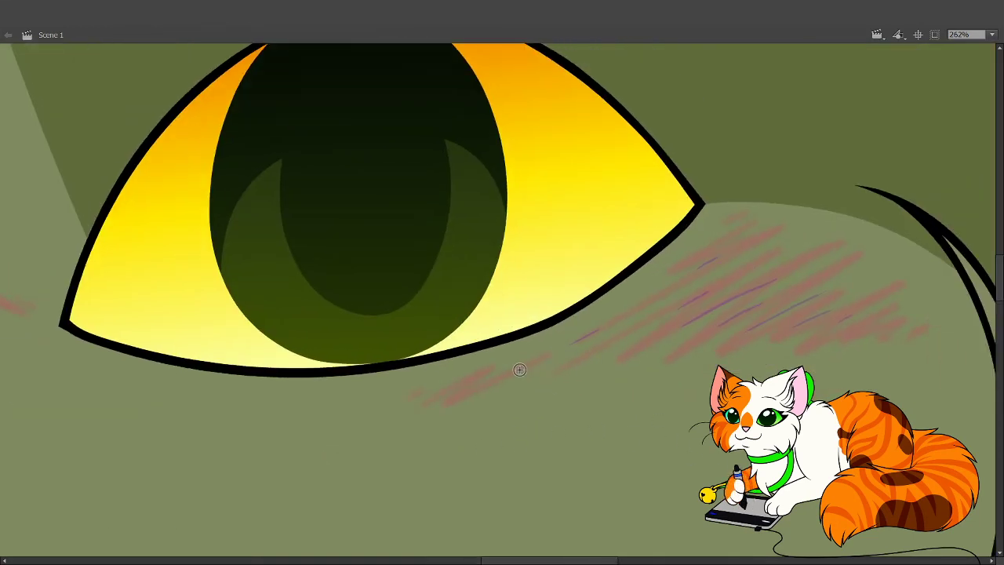
pyautogui.moveTo(704, 372); pyautogui.dragTo(641, 371)
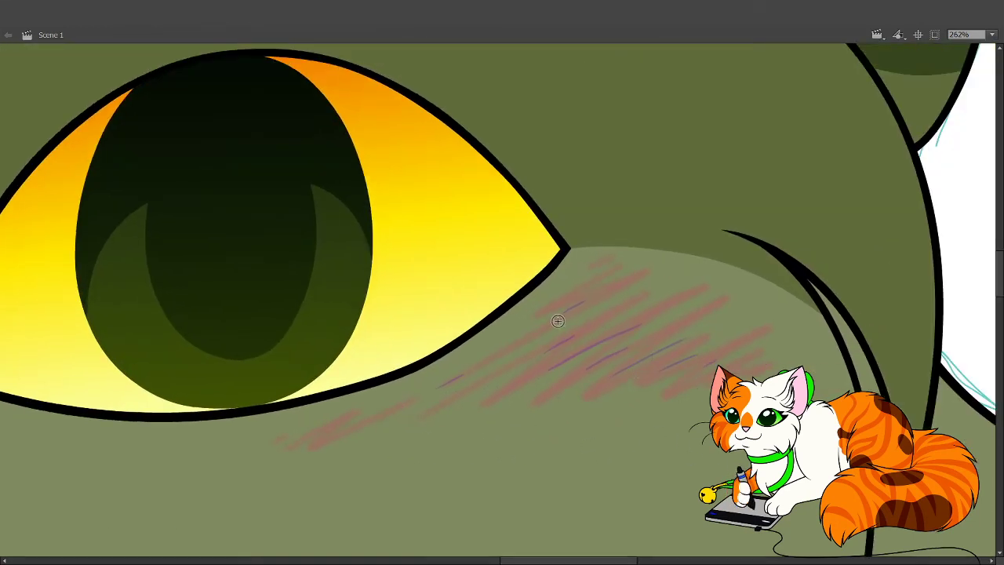
pyautogui.moveTo(560, 310); pyautogui.dragTo(625, 279)
pyautogui.moveTo(550, 330); pyautogui.dragTo(579, 314)
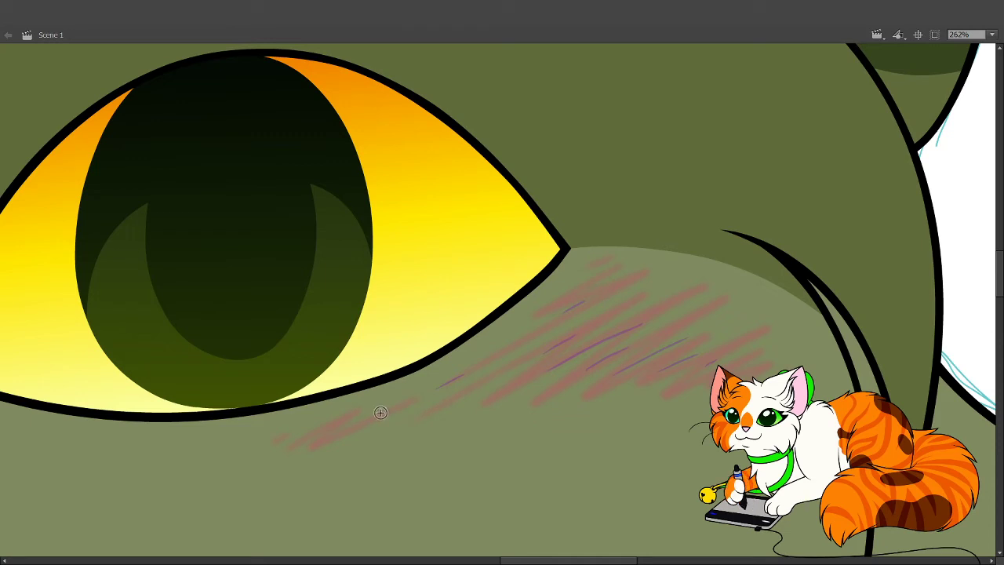
pyautogui.moveTo(378, 416)
pyautogui.mouseDown()
pyautogui.moveTo(343, 424)
pyautogui.moveTo(365, 421)
pyautogui.mouseUp()
pyautogui.moveTo(593, 306)
pyautogui.mouseDown()
pyautogui.moveTo(556, 322)
pyautogui.moveTo(532, 336)
pyautogui.mouseUp()
pyautogui.moveTo(593, 329); pyautogui.dragTo(552, 349)
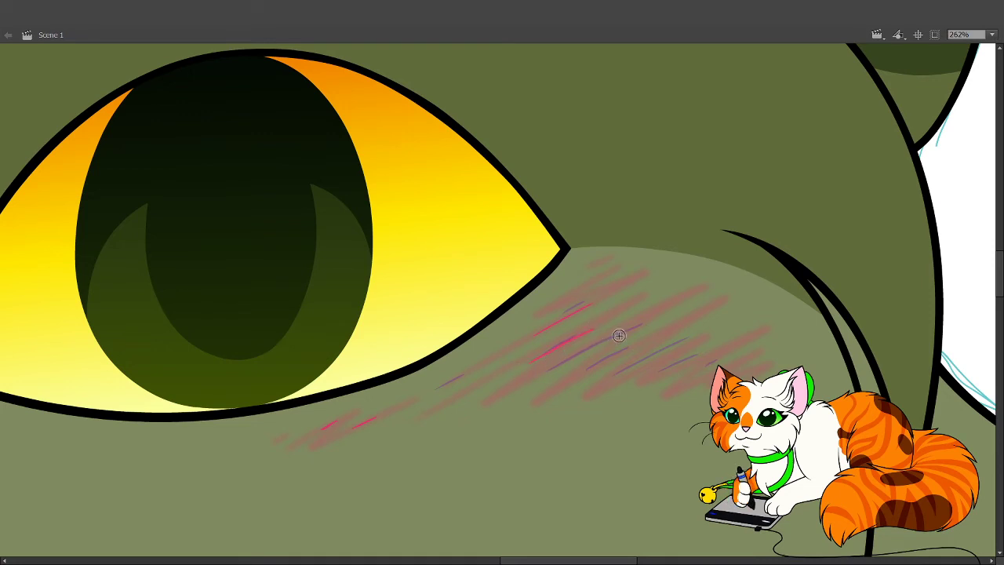
pyautogui.moveTo(619, 336); pyautogui.dragTo(524, 388)
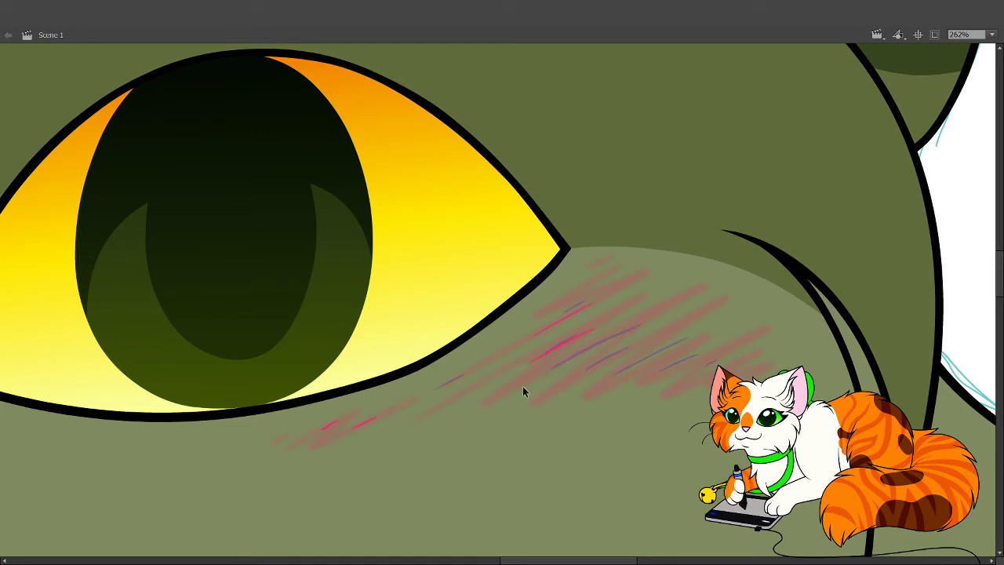
pyautogui.moveTo(620, 333); pyautogui.dragTo(580, 353)
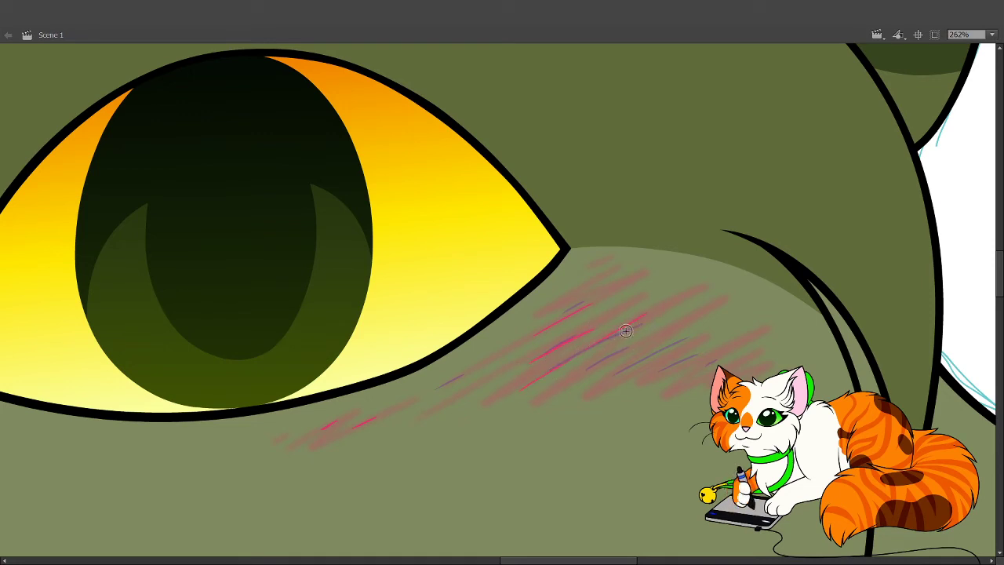
pyautogui.moveTo(649, 316); pyautogui.dragTo(588, 348)
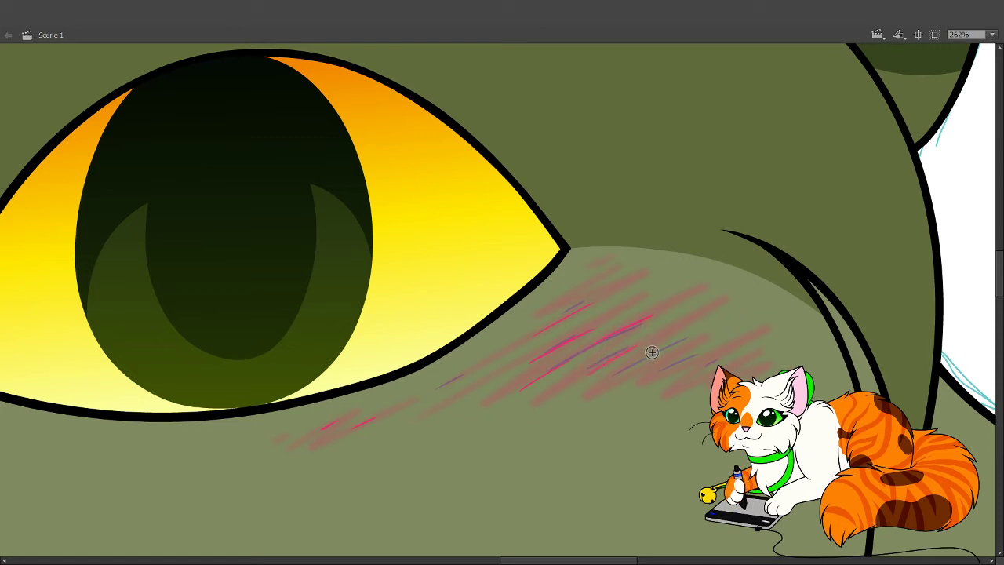
pyautogui.moveTo(708, 327); pyautogui.dragTo(630, 372)
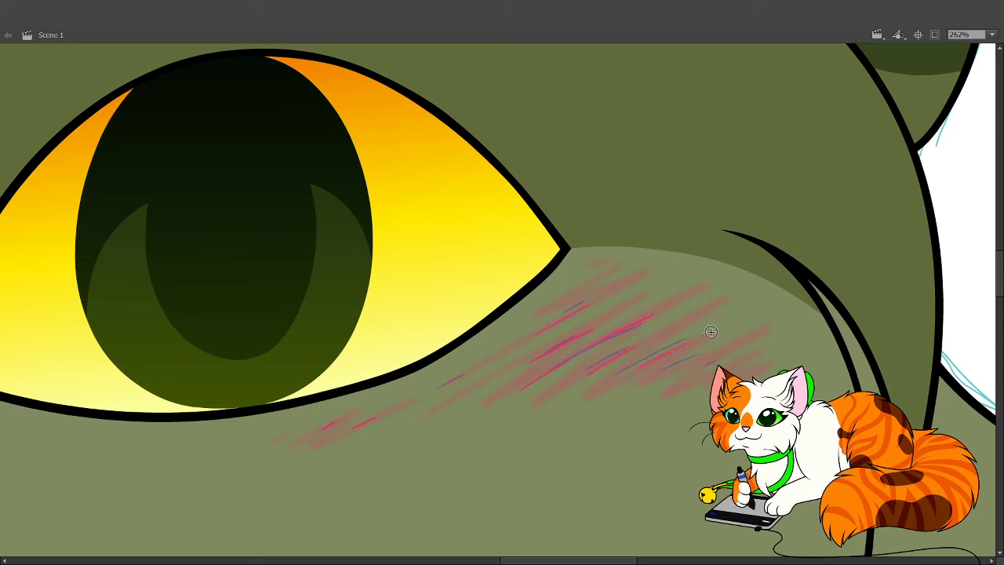
pyautogui.moveTo(711, 333); pyautogui.dragTo(637, 366)
pyautogui.moveTo(711, 331); pyautogui.dragTo(660, 375)
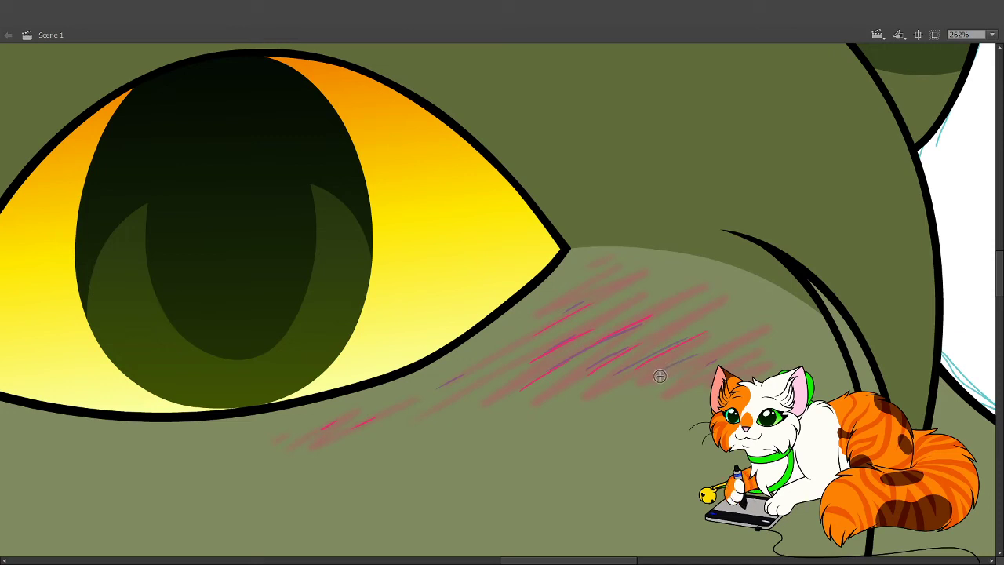
pyautogui.moveTo(726, 355); pyautogui.dragTo(701, 370)
# Zoom out to the whole cat and play back the animation to review the blush.
pyautogui.hotkey('ctrl', '-')
pyautogui.moveTo(467, 389); pyautogui.dragTo(562, 395)
pyautogui.hotkey('ctrl', '-')
pyautogui.hotkey('ctrl', '-')
pyautogui.moveTo(260, 209); pyautogui.dragTo(729, 506)
pyautogui.moveTo(734, 332); pyautogui.dragTo(738, 380)
pyautogui.hotkey('ctrl', '-')
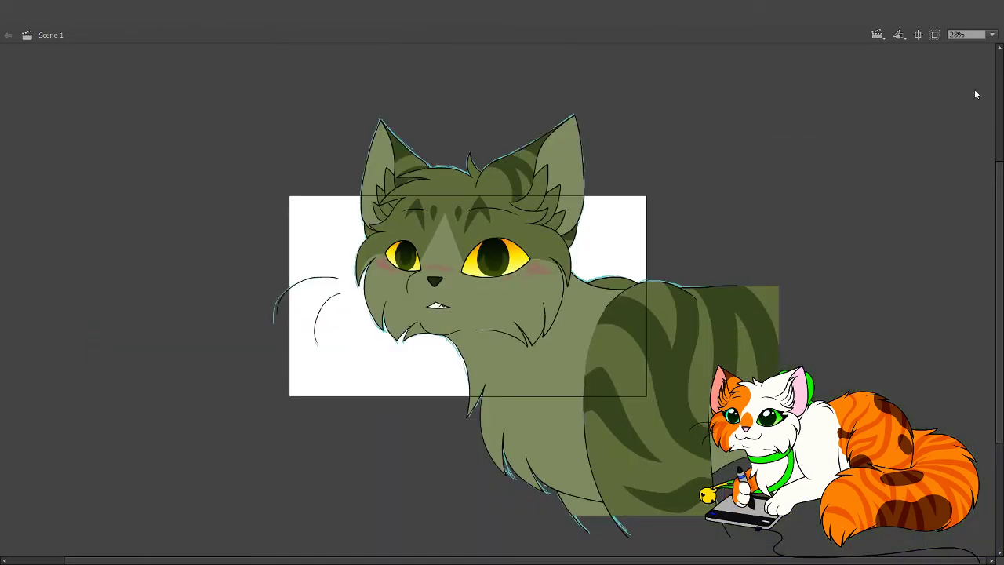
pyautogui.press('Return')
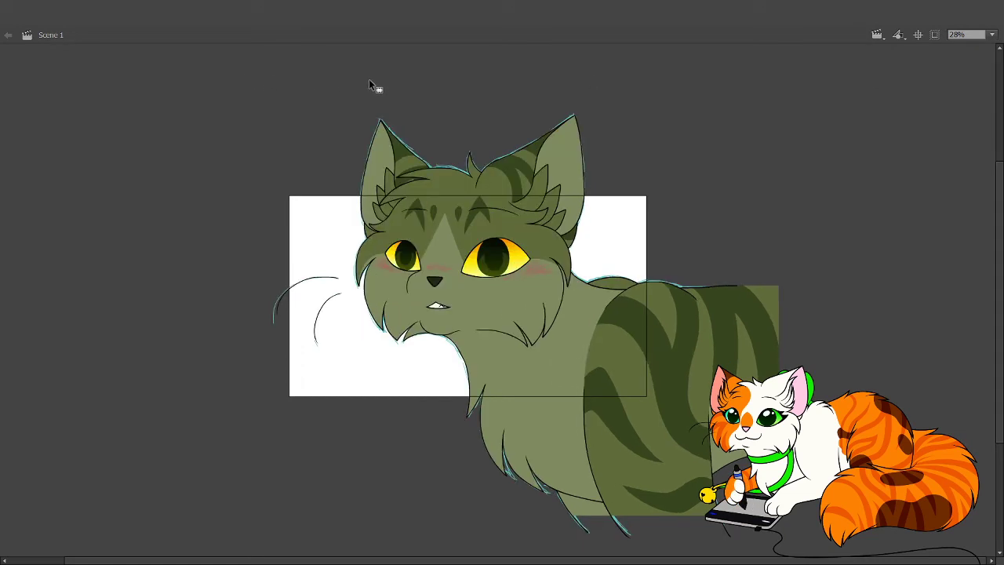
pyautogui.click(282, 70)
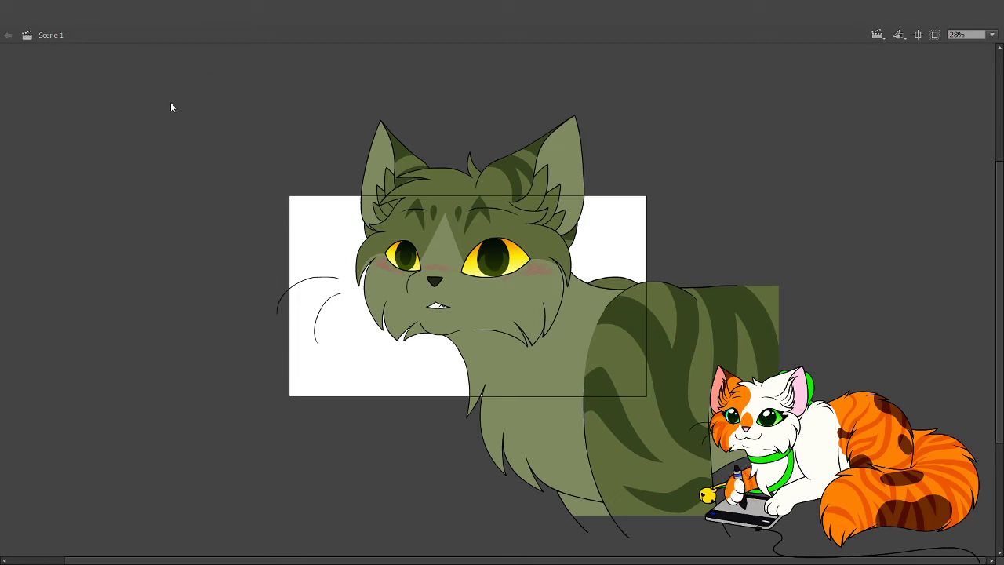
pyautogui.press('Return')
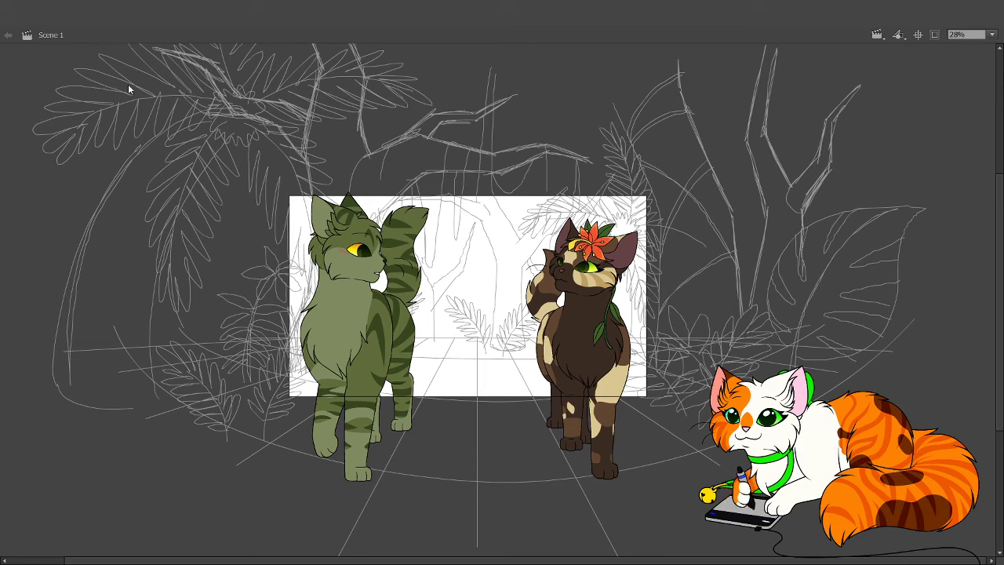
# On the green cat in the two-cat scene, redraw the pale nose-bridge marking's edge up from the inner eye corner and clean up the fill.
pyautogui.hotkey('ctrl', 'a')
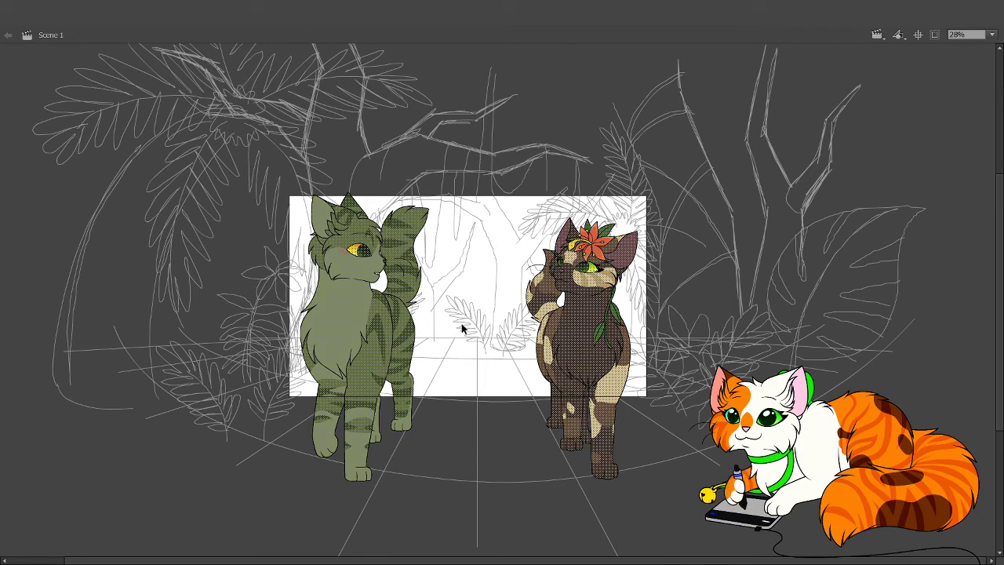
pyautogui.click(482, 354)
pyautogui.press('z')
pyautogui.moveTo(320, 202); pyautogui.dragTo(431, 287)
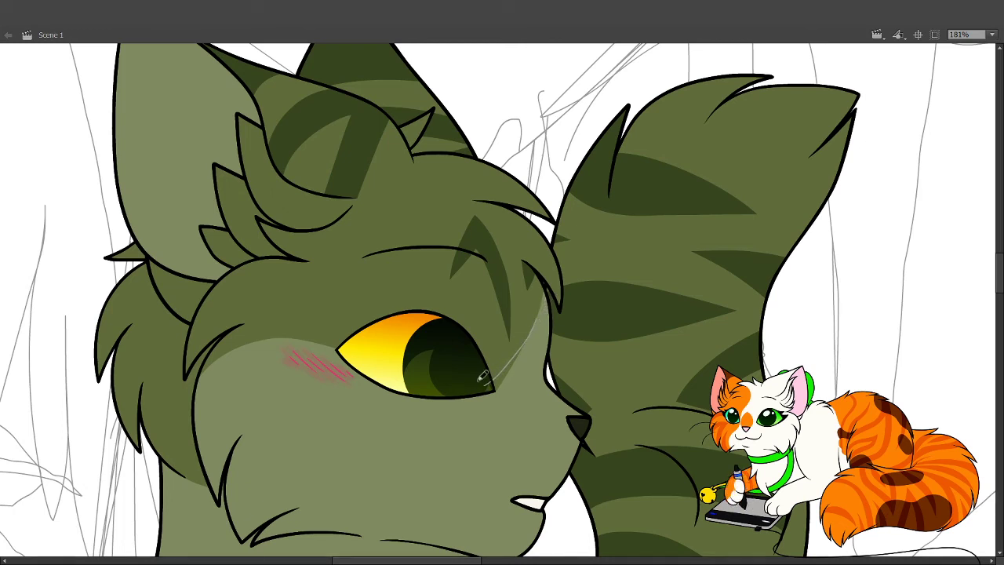
pyautogui.moveTo(477, 384); pyautogui.dragTo(528, 340)
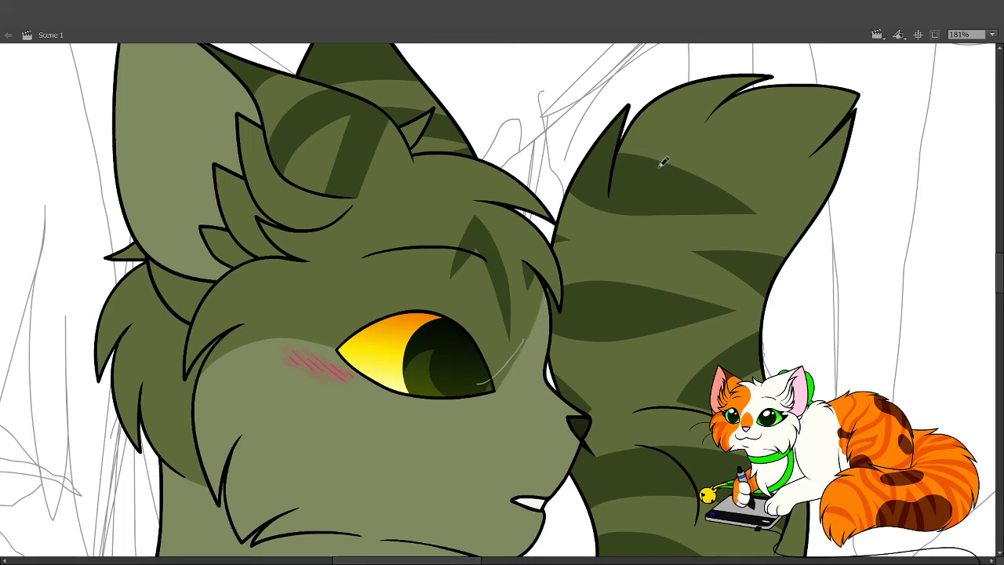
pyautogui.hotkey('ctrl', 'z')
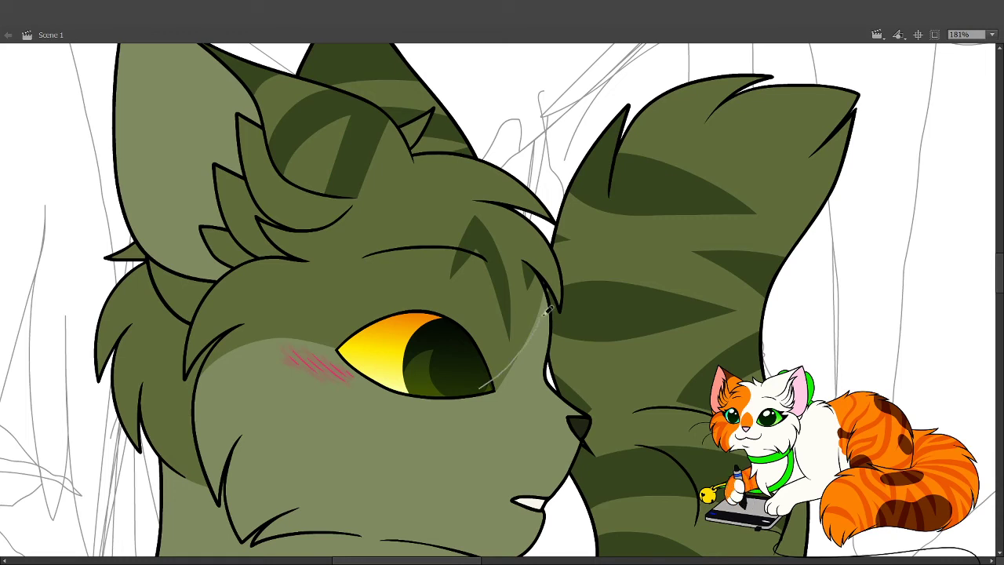
pyautogui.moveTo(486, 380); pyautogui.dragTo(544, 307)
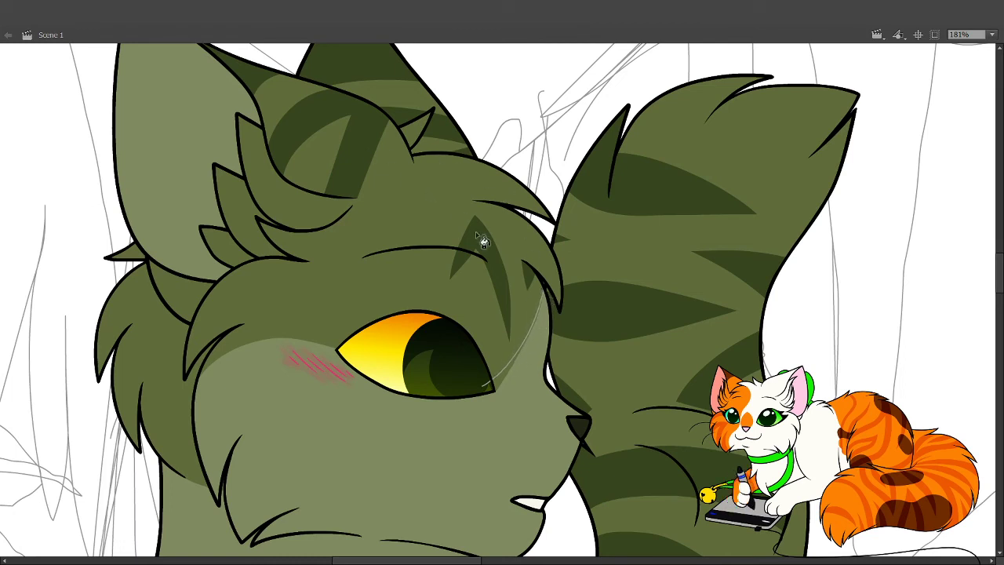
pyautogui.click(508, 378)
pyautogui.press('Delete')
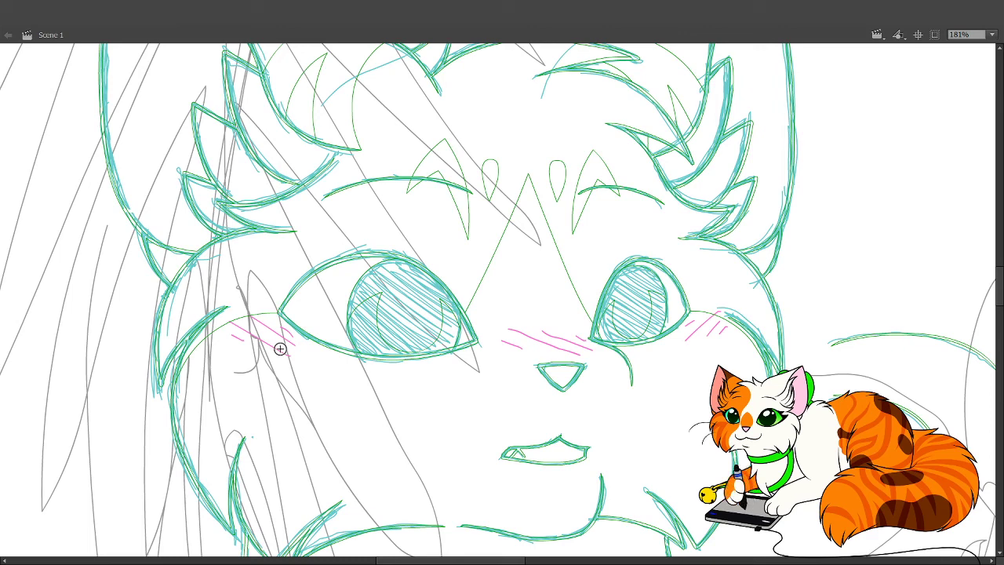
# Scribble dark pink blush strokes over the accent lines on the green cat's near cheek, below the outer eye corner.
pyautogui.click(594, 83)
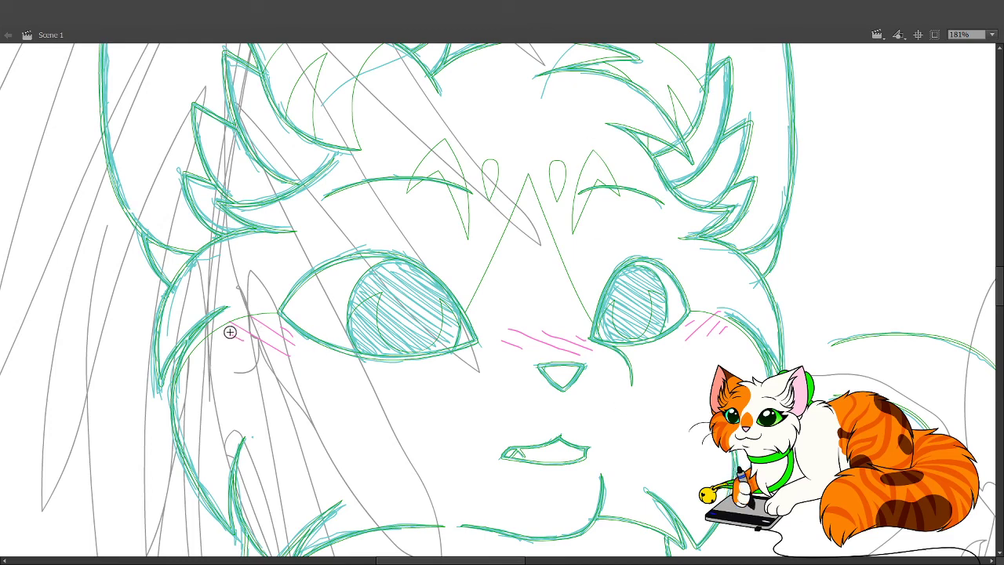
pyautogui.moveTo(233, 337)
pyautogui.mouseDown()
pyautogui.moveTo(235, 325)
pyautogui.moveTo(255, 339)
pyautogui.moveTo(244, 322)
pyautogui.moveTo(242, 340)
pyautogui.moveTo(297, 353)
pyautogui.moveTo(288, 333)
pyautogui.mouseUp()
pyautogui.hotkey('ctrl', 'z')
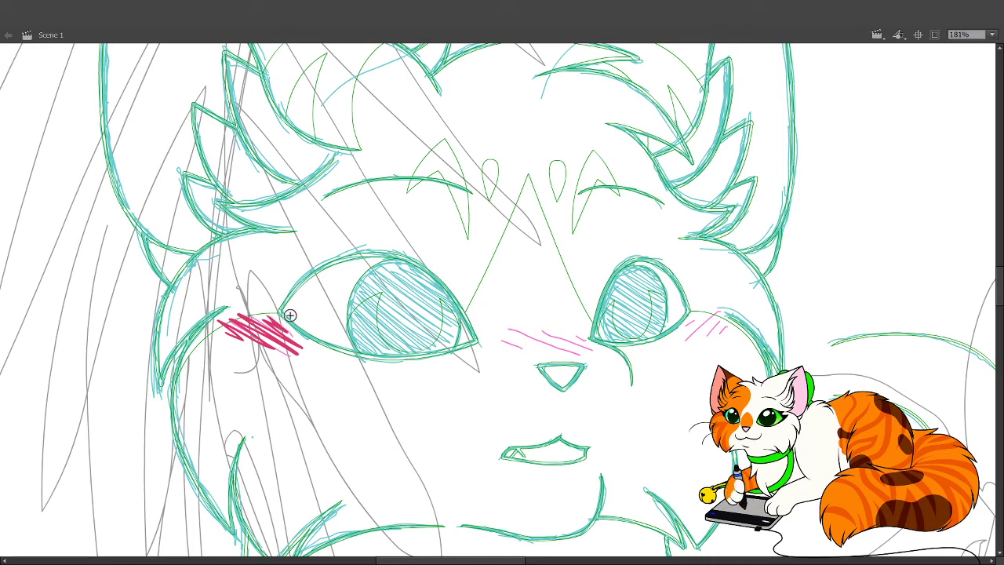
pyautogui.moveTo(544, 396); pyautogui.dragTo(518, 376)
pyautogui.moveTo(482, 324)
pyautogui.mouseDown()
pyautogui.moveTo(471, 321)
pyautogui.moveTo(579, 330)
pyautogui.mouseUp()
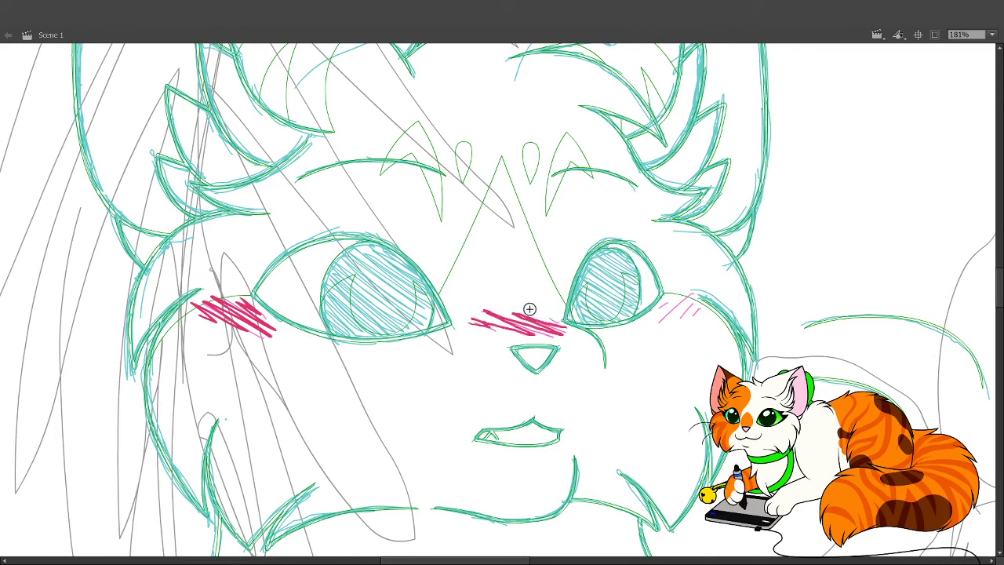
pyautogui.hotkey('ctrl', 'z')
pyautogui.moveTo(472, 324); pyautogui.dragTo(535, 332)
pyautogui.moveTo(473, 317)
pyautogui.mouseDown()
pyautogui.moveTo(515, 327)
pyautogui.moveTo(495, 312)
pyautogui.moveTo(553, 332)
pyautogui.moveTo(535, 313)
pyautogui.moveTo(573, 313)
pyautogui.mouseUp()
pyautogui.moveTo(683, 314); pyautogui.dragTo(704, 295)
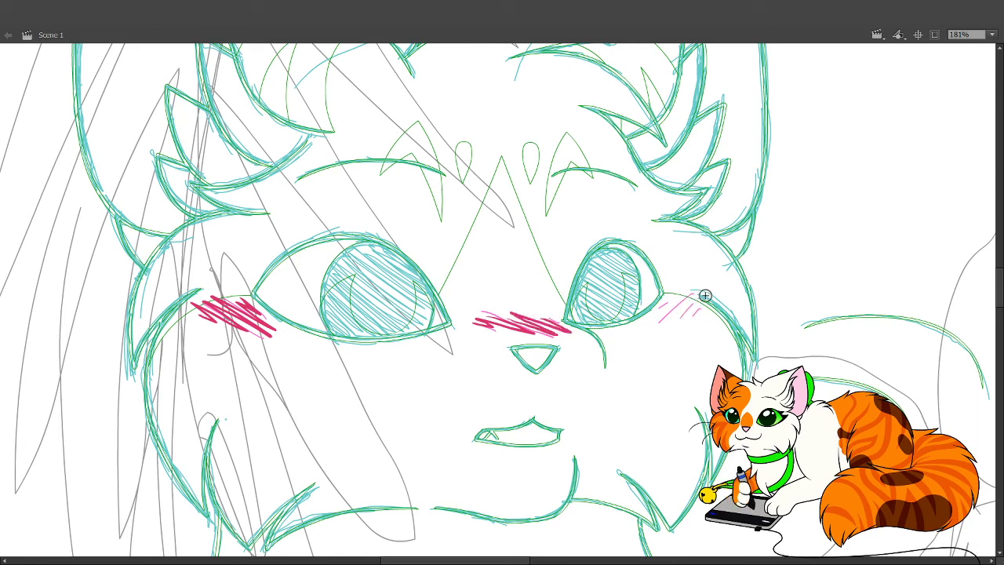
pyautogui.hotkey('ctrl', 'z')
pyautogui.moveTo(511, 316)
pyautogui.mouseDown()
pyautogui.moveTo(549, 326)
pyautogui.moveTo(541, 333)
pyautogui.moveTo(569, 332)
pyautogui.moveTo(565, 318)
pyautogui.moveTo(570, 330)
pyautogui.moveTo(541, 332)
pyautogui.moveTo(518, 322)
pyautogui.moveTo(559, 327)
pyautogui.moveTo(510, 318)
pyautogui.moveTo(563, 332)
pyautogui.mouseUp()
pyautogui.hotkey('ctrl', 'z')
pyautogui.hotkey('ctrl', 'z')
pyautogui.hotkey('ctrl', 'z')
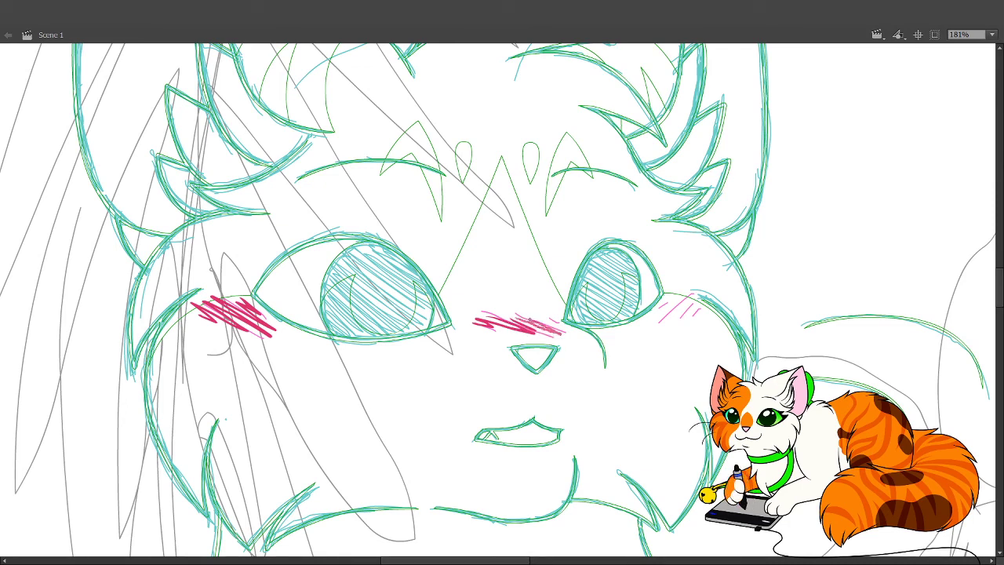
pyautogui.hotkey('ctrl', 'z')
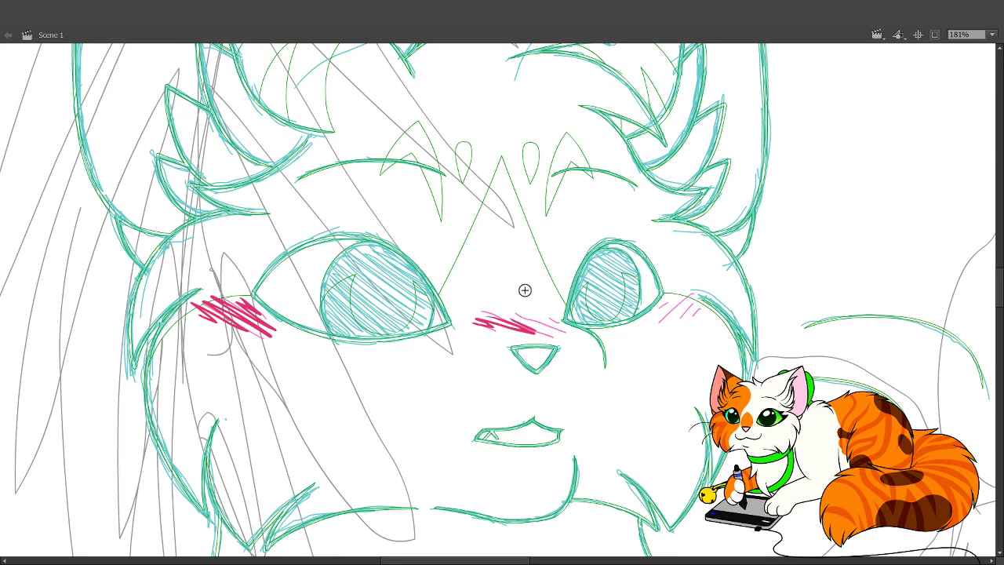
pyautogui.hotkey('ctrl', 'z')
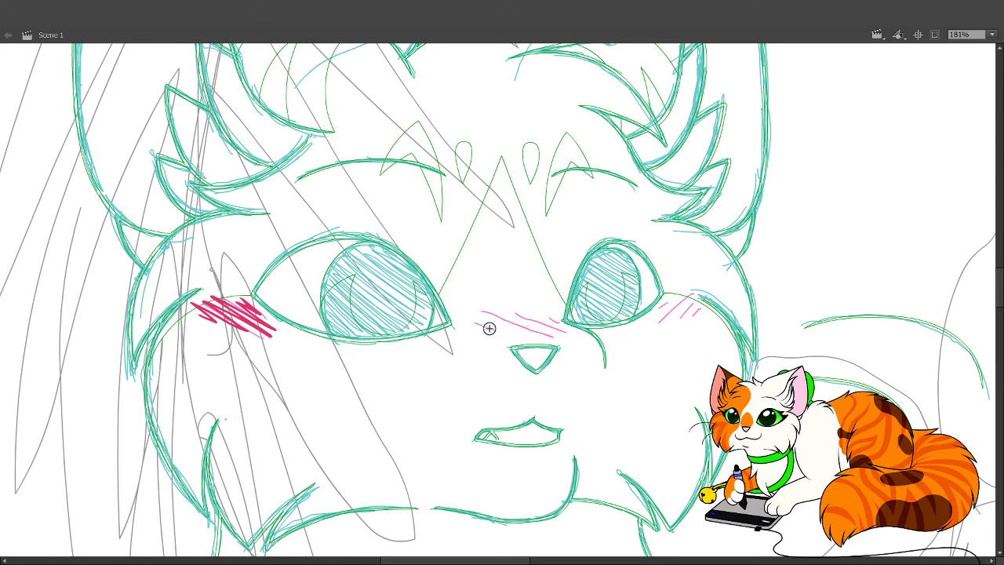
# Scribble dark pink blush strokes across the nose bridge, following the accent lines between the inner eye corners.
pyautogui.moveTo(471, 320)
pyautogui.mouseDown()
pyautogui.moveTo(562, 329)
pyautogui.moveTo(536, 324)
pyautogui.mouseUp()
pyautogui.hotkey('ctrl', 'z')
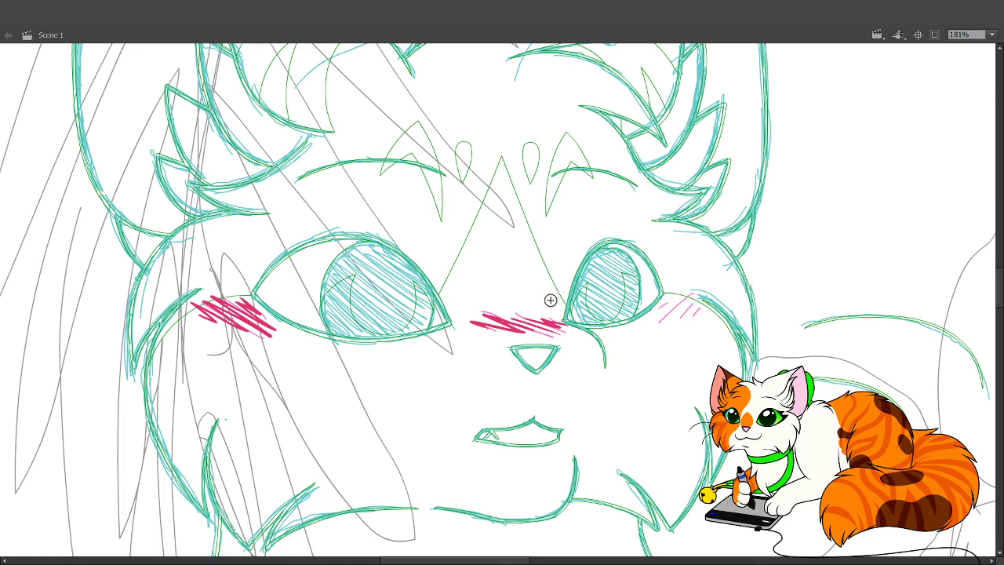
pyautogui.moveTo(499, 317)
pyautogui.mouseDown()
pyautogui.moveTo(484, 300)
pyautogui.moveTo(470, 309)
pyautogui.mouseUp()
pyautogui.hotkey('ctrl', 'z')
# Scribble dark pink blush strokes over the accent lines on the far cheek.
pyautogui.moveTo(653, 315)
pyautogui.mouseDown()
pyautogui.moveTo(682, 305)
pyautogui.moveTo(690, 318)
pyautogui.moveTo(702, 314)
pyautogui.moveTo(699, 299)
pyautogui.moveTo(708, 316)
pyautogui.moveTo(691, 321)
pyautogui.moveTo(707, 318)
pyautogui.mouseUp()
pyautogui.hotkey('ctrl', 'z')
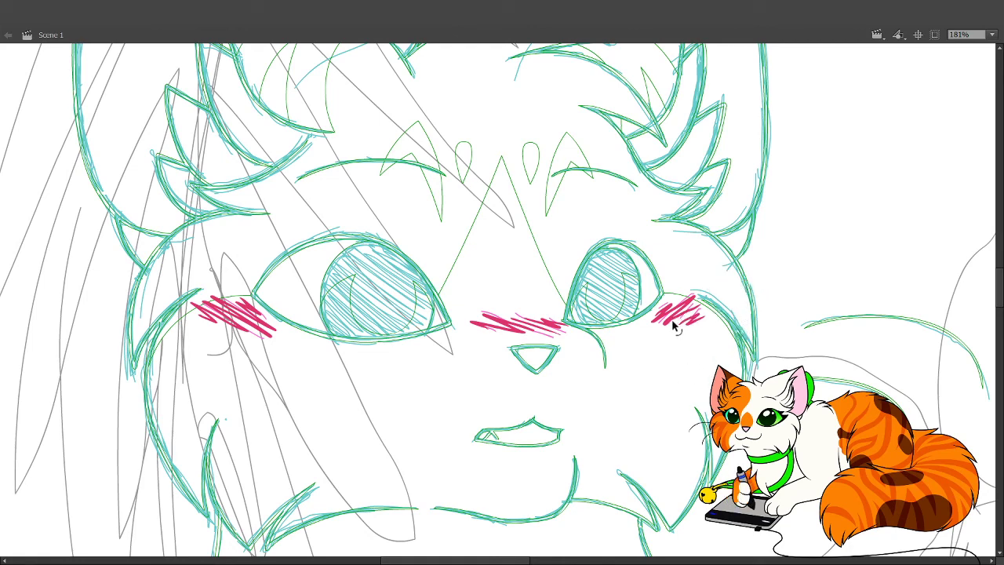
pyautogui.moveTo(686, 318)
pyautogui.mouseDown()
pyautogui.moveTo(677, 327)
pyautogui.moveTo(701, 310)
pyautogui.mouseUp()
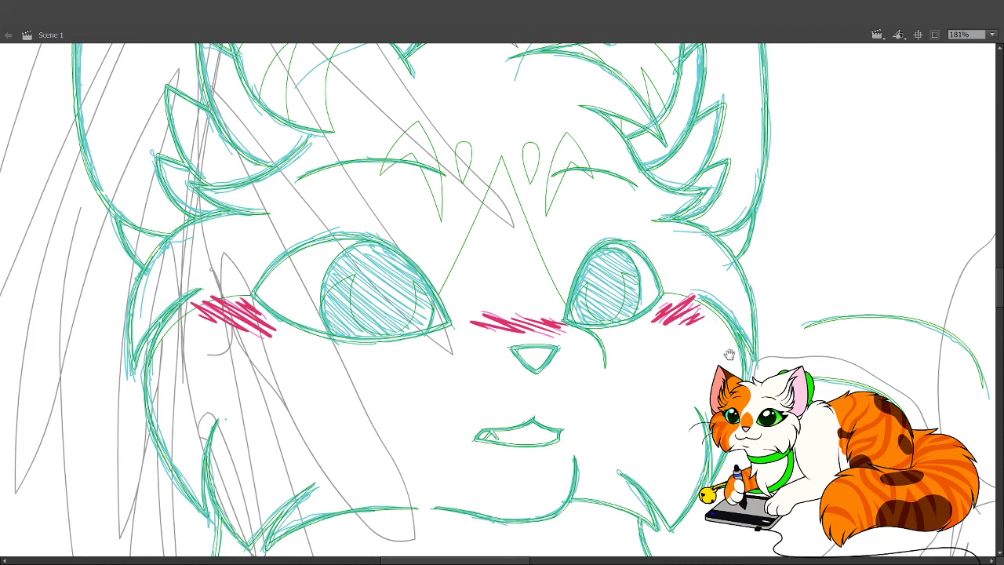
# Convert the blush strokes on both cheeks and the nose bridge to a symbol and soften them to a translucent pale pink.
pyautogui.moveTo(709, 343); pyautogui.dragTo(684, 328)
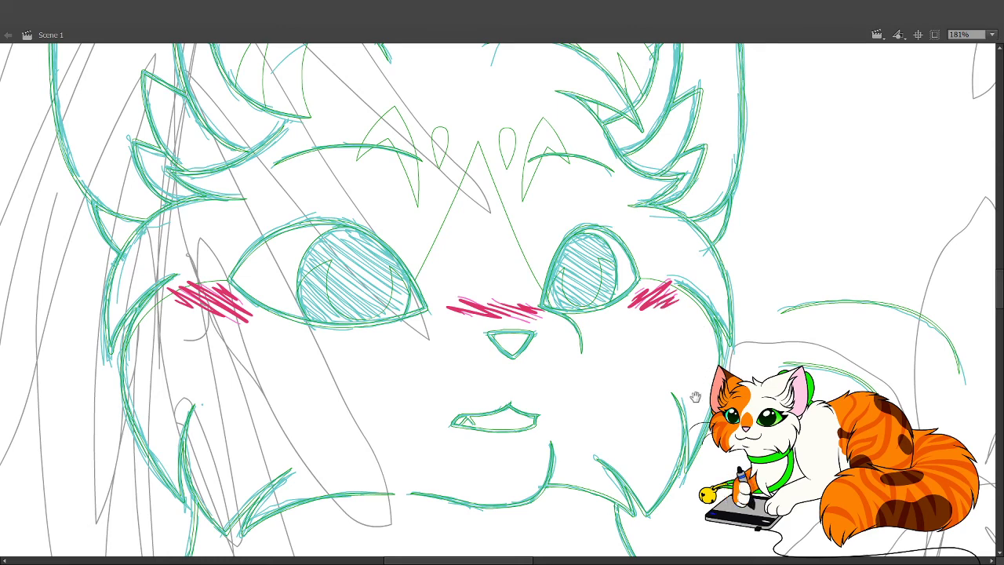
pyautogui.scroll(1, 683, 360)
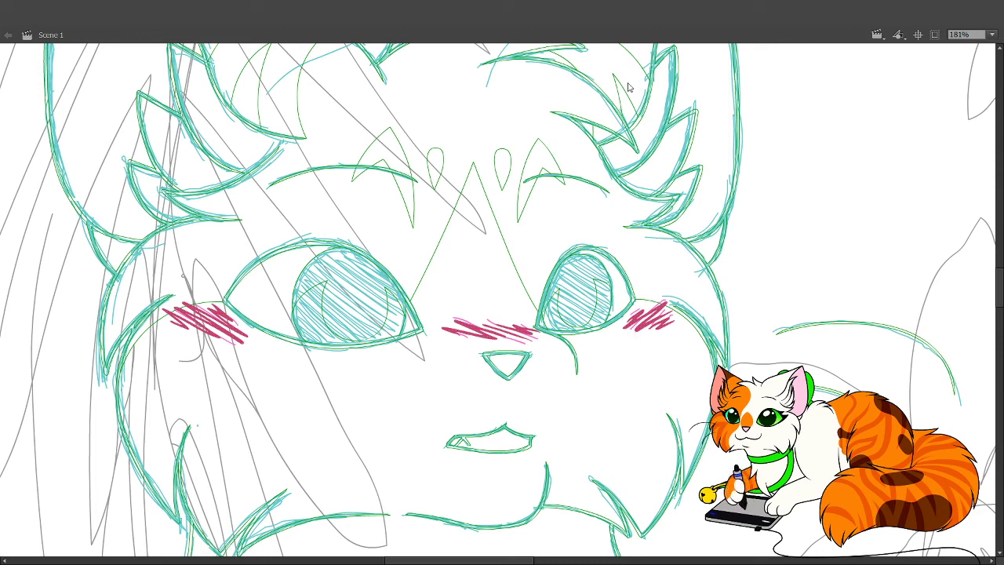
pyautogui.click(596, 341)
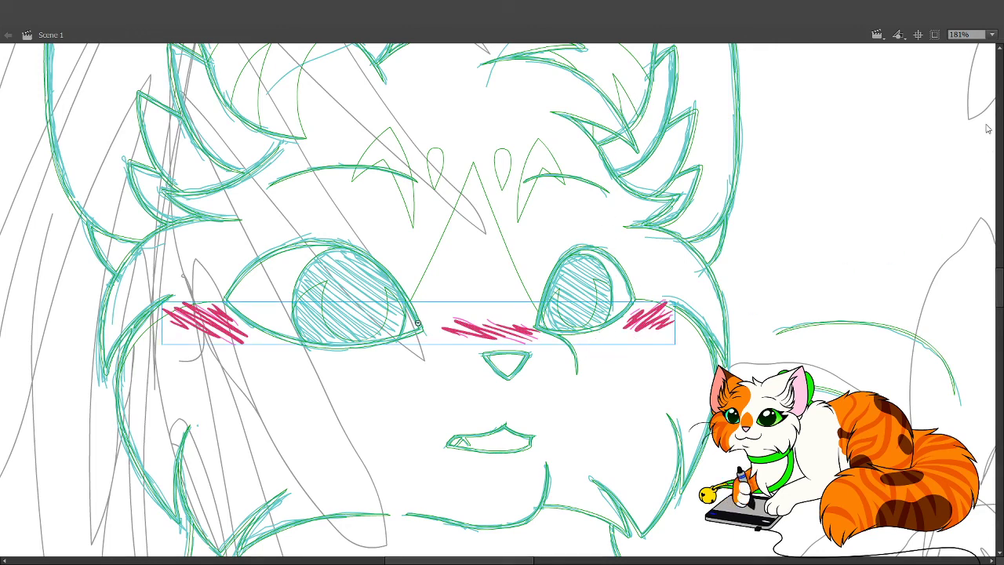
pyautogui.press('Return')
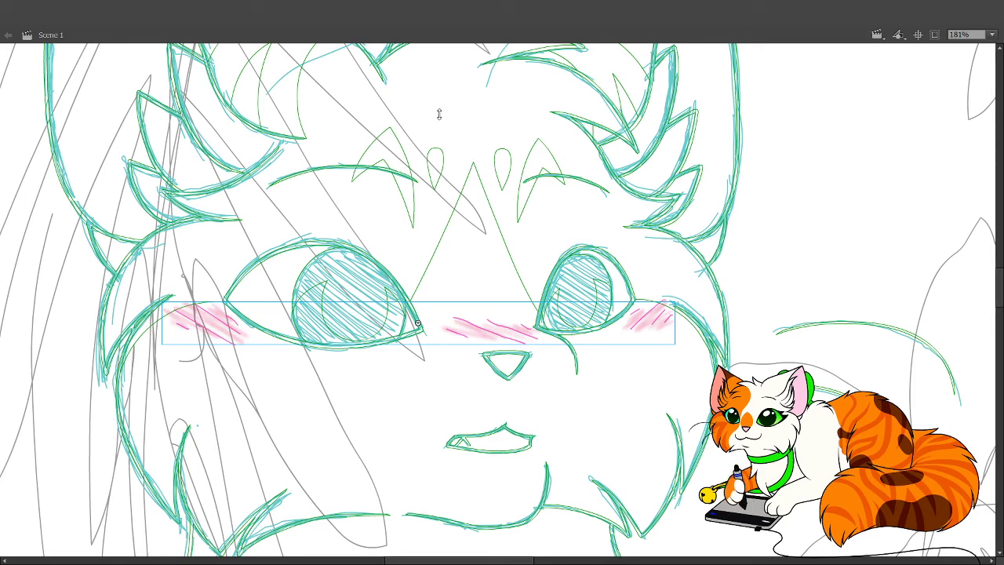
# On the following frame, clear the grey scribble lines and scribble dark pink blush over the near cheek and nose bridge.
pyautogui.press('.')
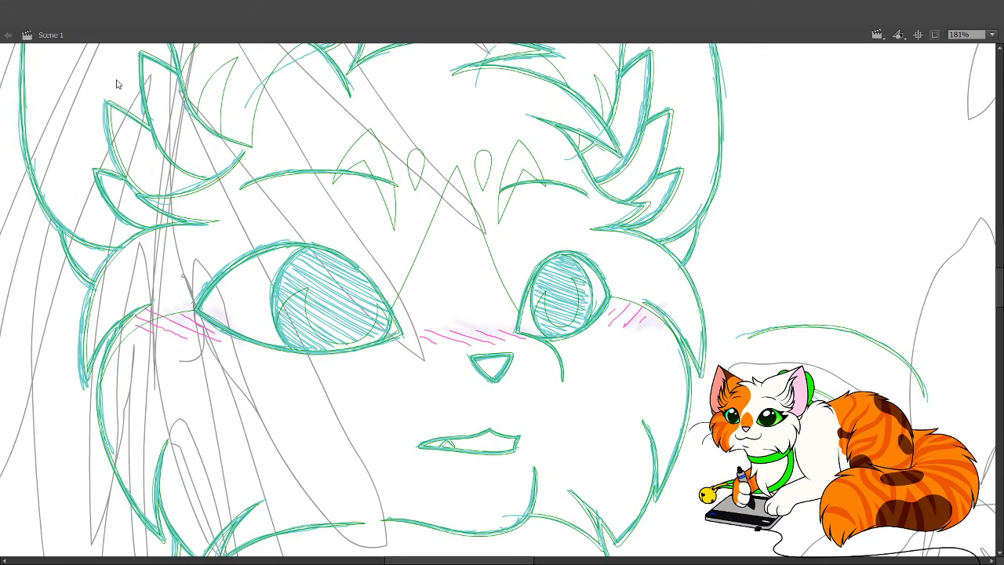
pyautogui.press('Delete')
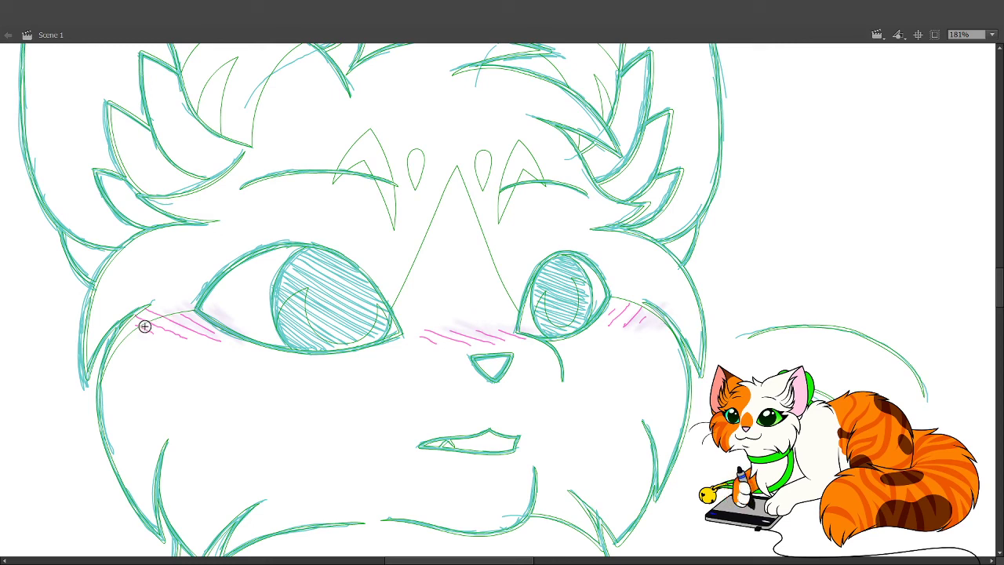
pyautogui.moveTo(143, 325)
pyautogui.mouseDown()
pyautogui.moveTo(134, 327)
pyautogui.moveTo(166, 336)
pyautogui.moveTo(154, 325)
pyautogui.moveTo(206, 328)
pyautogui.moveTo(195, 319)
pyautogui.mouseUp()
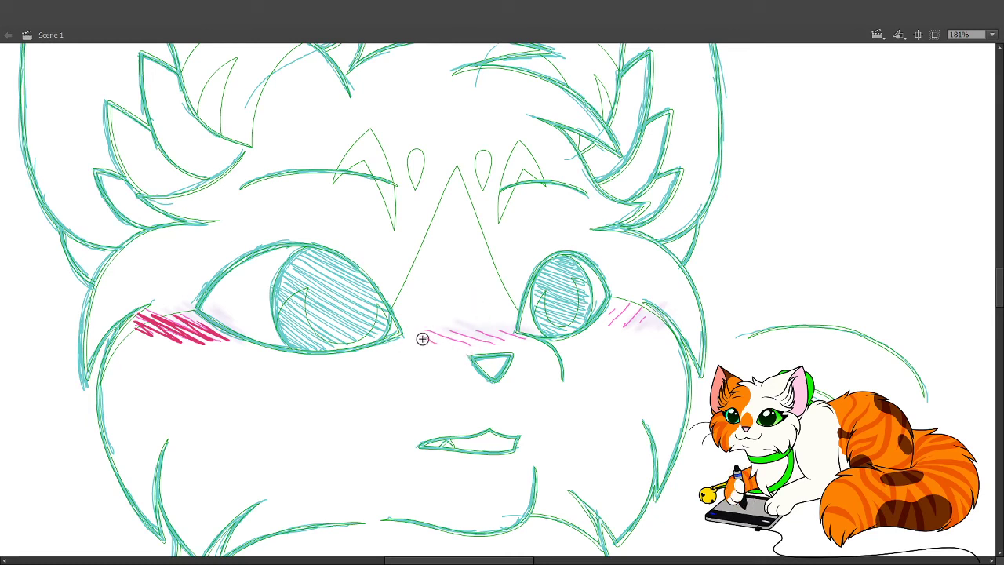
pyautogui.moveTo(416, 331); pyautogui.dragTo(489, 347)
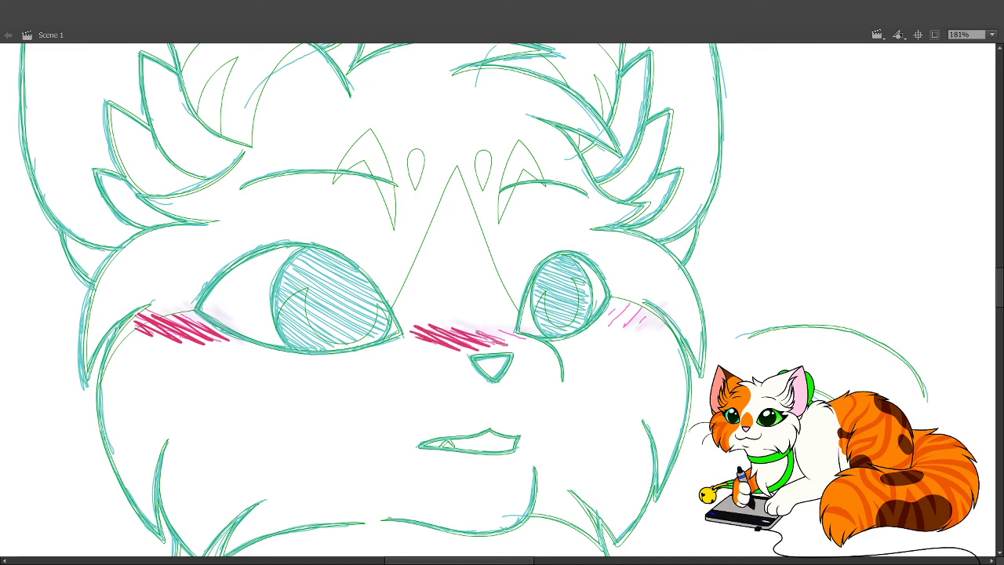
pyautogui.moveTo(494, 333); pyautogui.dragTo(550, 355)
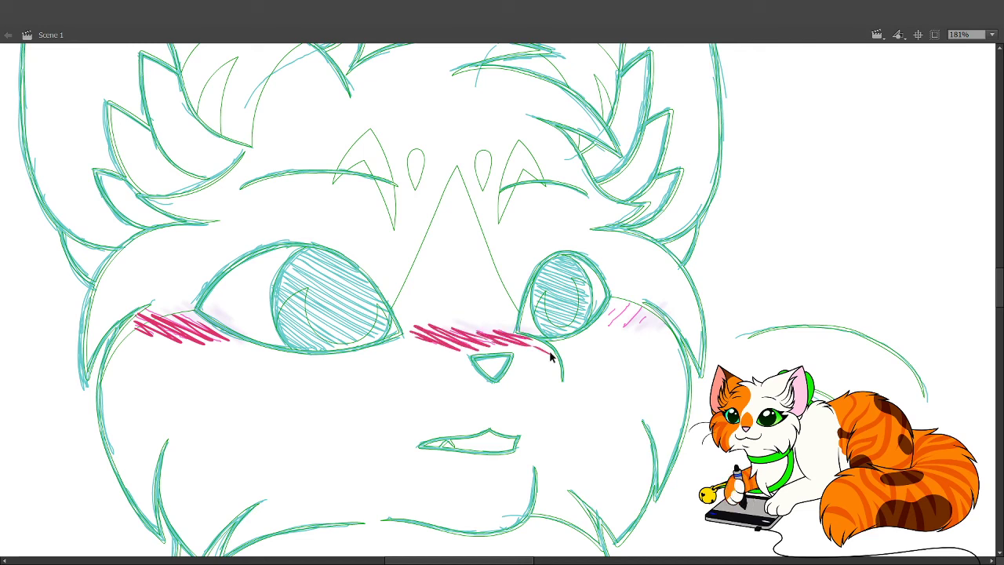
# Scribble short zigzag pink blush strokes over the far cheek's accent lines, replacing the first attempt.
pyautogui.moveTo(596, 331); pyautogui.dragTo(642, 301)
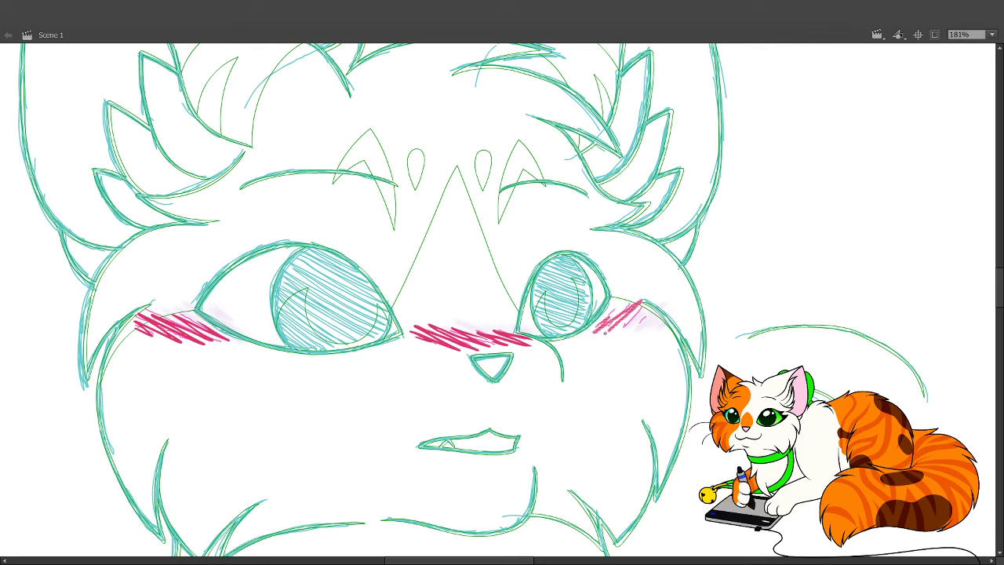
pyautogui.hotkey('ctrl', 'z')
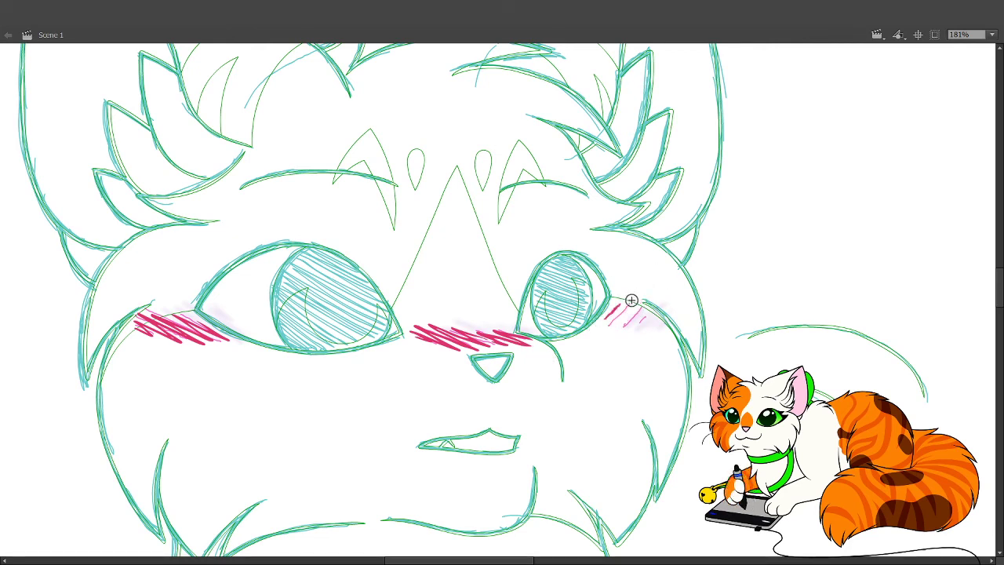
pyautogui.moveTo(596, 333); pyautogui.dragTo(632, 303)
pyautogui.moveTo(606, 331)
pyautogui.mouseDown()
pyautogui.moveTo(643, 309)
pyautogui.moveTo(668, 315)
pyautogui.mouseUp()
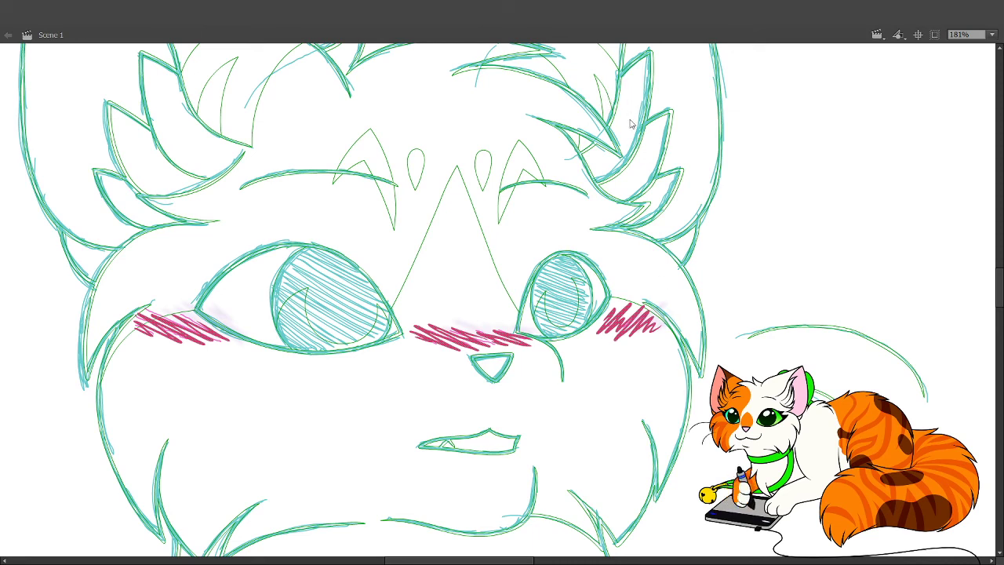
# Convert this frame's blush strokes to a symbol softened to translucent pale pink, and advance to the following frame.
pyautogui.hotkey('ctrl', 'a')
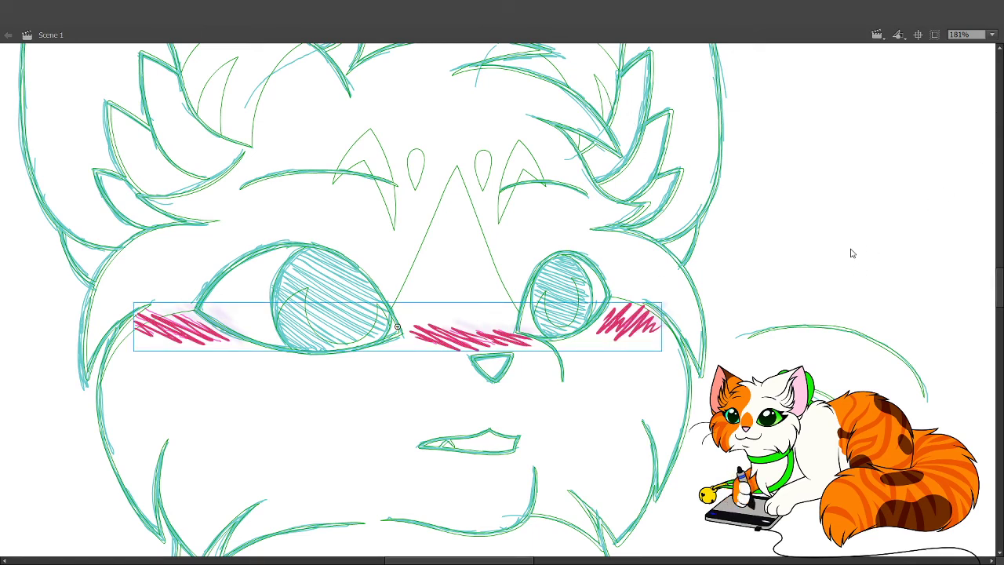
pyautogui.click(862, 339)
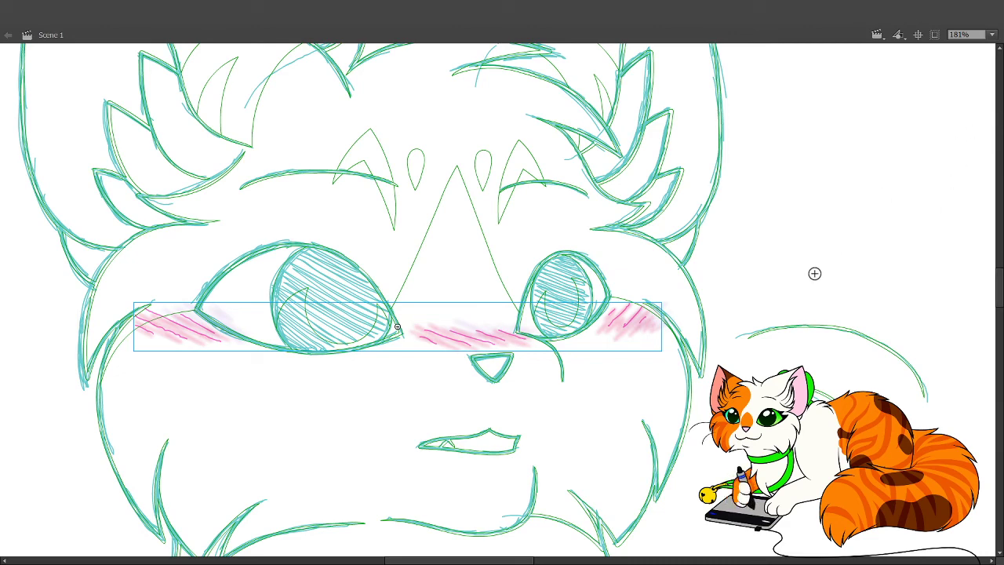
pyautogui.press('.')
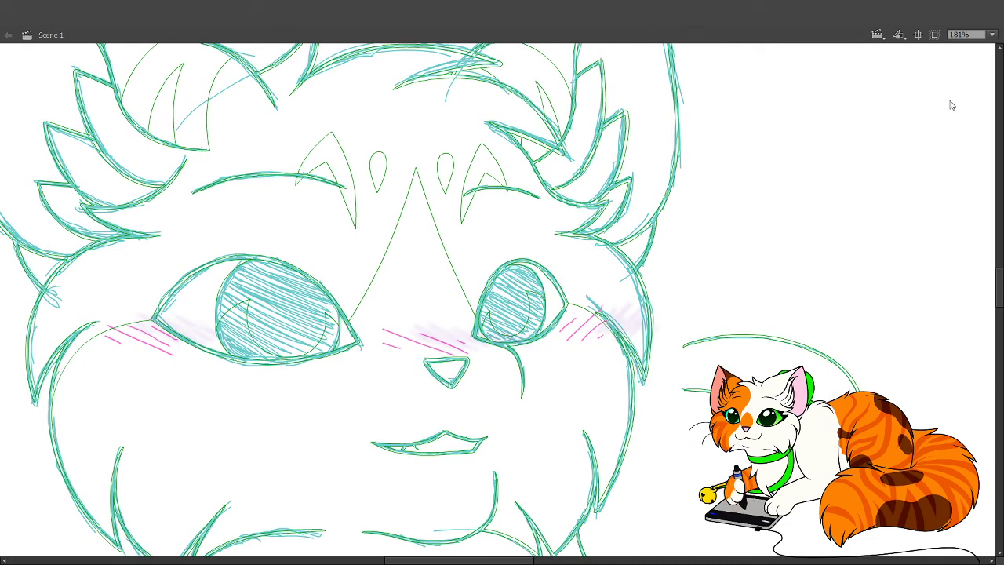
pyautogui.moveTo(544, 342); pyautogui.dragTo(582, 366)
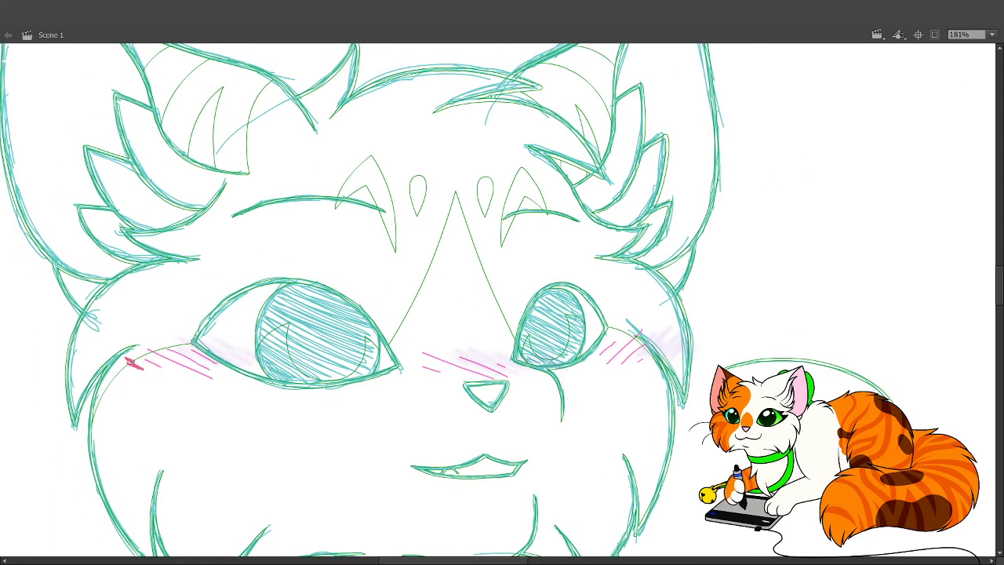
pyautogui.moveTo(132, 359); pyautogui.dragTo(231, 389)
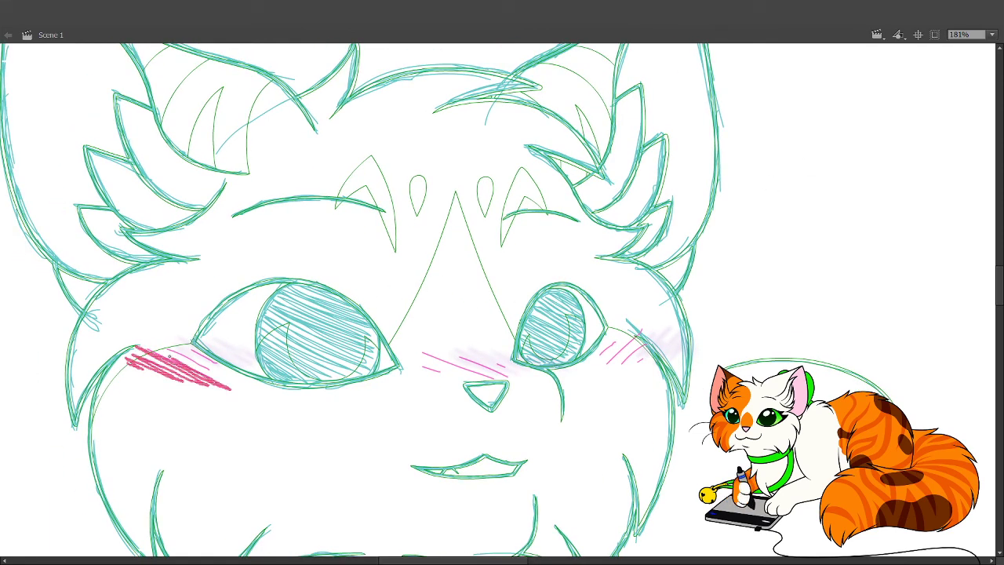
pyautogui.moveTo(153, 345)
pyautogui.mouseDown()
pyautogui.moveTo(238, 384)
pyautogui.moveTo(232, 373)
pyautogui.mouseUp()
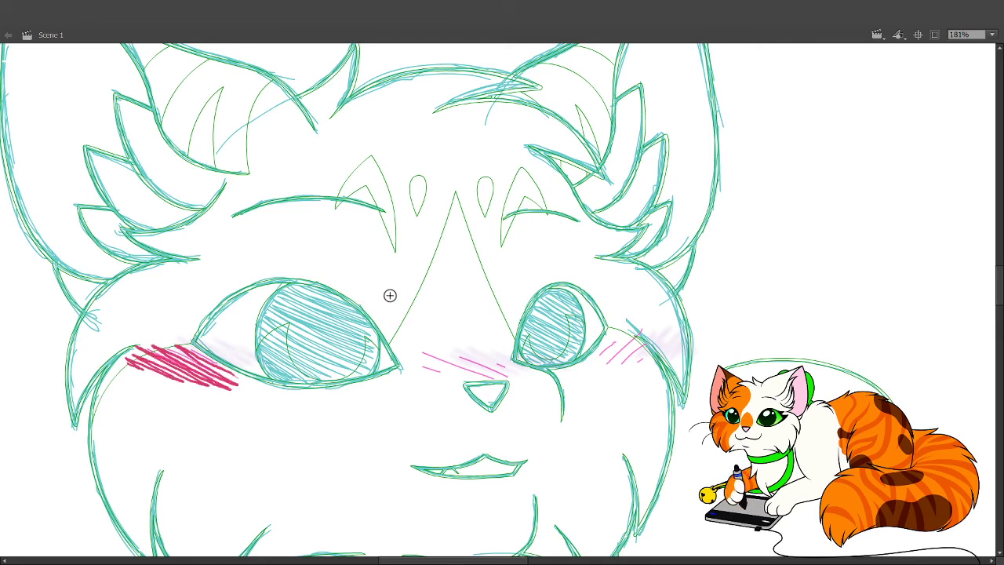
pyautogui.hotkey('ctrl', 'z')
pyautogui.hotkey('ctrl', 'z')
pyautogui.hotkey('ctrl', 'z')
pyautogui.hotkey('ctrl', 'z')
pyautogui.hotkey('ctrl', 'z')
pyautogui.hotkey('ctrl', 'z')
pyautogui.hotkey('ctrl', 'z')
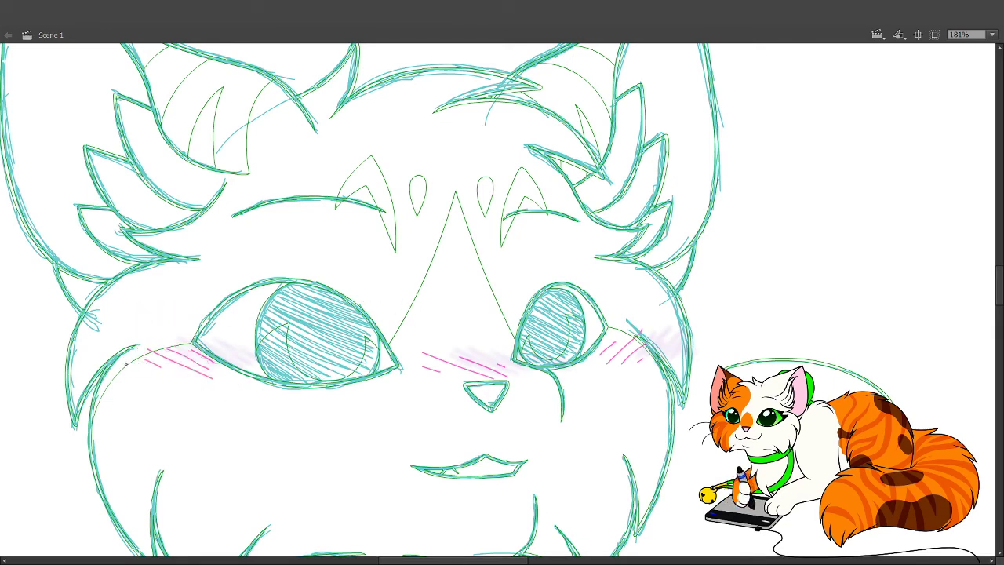
# Scribble dense dark pink blush strokes over the near cheek, from its outer edge to below the eye.
pyautogui.moveTo(124, 357)
pyautogui.mouseDown()
pyautogui.moveTo(176, 382)
pyautogui.moveTo(193, 384)
pyautogui.moveTo(183, 373)
pyautogui.moveTo(207, 385)
pyautogui.mouseUp()
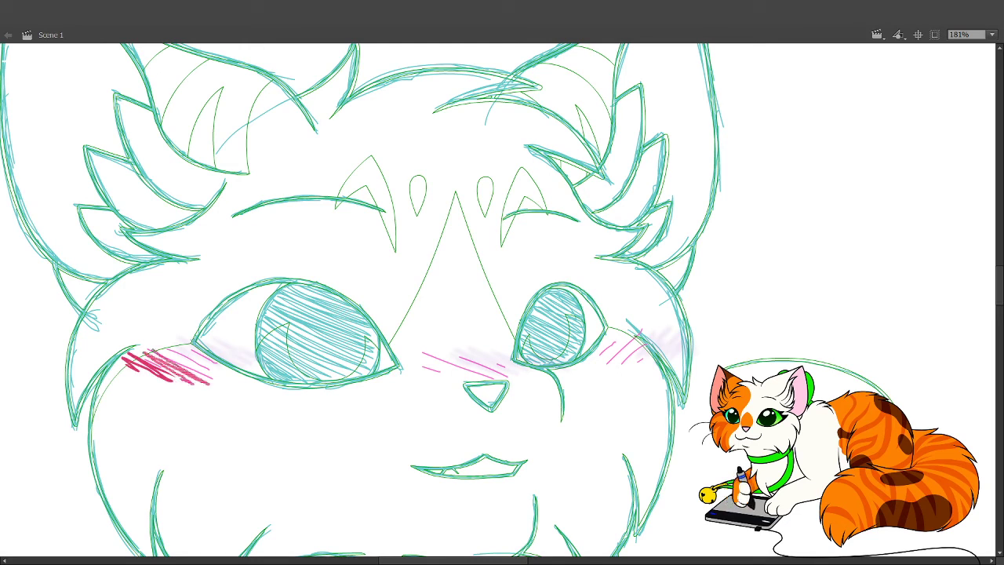
pyautogui.moveTo(152, 348); pyautogui.dragTo(231, 384)
pyautogui.moveTo(192, 354); pyautogui.dragTo(228, 378)
pyautogui.moveTo(143, 350); pyautogui.dragTo(231, 384)
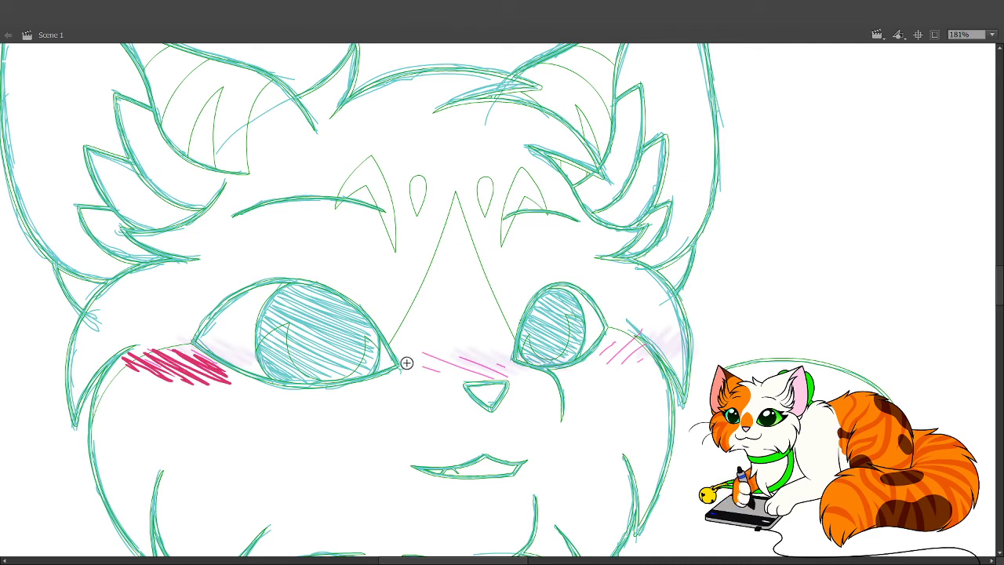
# Scribble slanted dark pink blush strokes across the nose bridge above the nose, between the two eyes.
pyautogui.moveTo(408, 359); pyautogui.dragTo(469, 374)
pyautogui.moveTo(463, 364); pyautogui.dragTo(484, 378)
pyautogui.moveTo(439, 350); pyautogui.dragTo(470, 371)
pyautogui.moveTo(444, 351)
pyautogui.mouseDown()
pyautogui.moveTo(514, 375)
pyautogui.moveTo(497, 364)
pyautogui.mouseUp()
pyautogui.moveTo(427, 351); pyautogui.dragTo(516, 376)
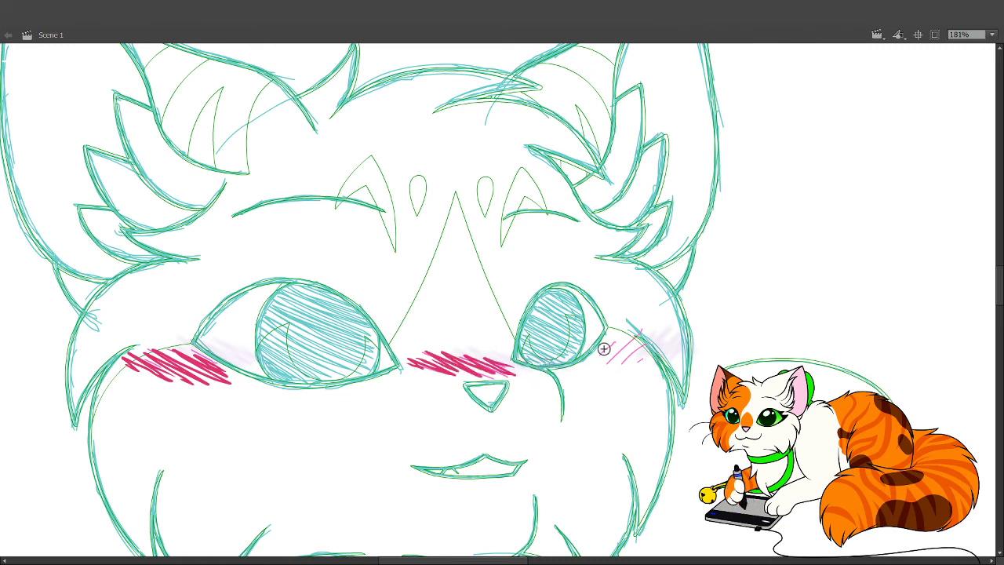
pyautogui.moveTo(594, 359); pyautogui.dragTo(627, 337)
pyautogui.moveTo(615, 350)
pyautogui.mouseDown()
pyautogui.moveTo(638, 329)
pyautogui.moveTo(631, 345)
pyautogui.moveTo(653, 345)
pyautogui.mouseUp()
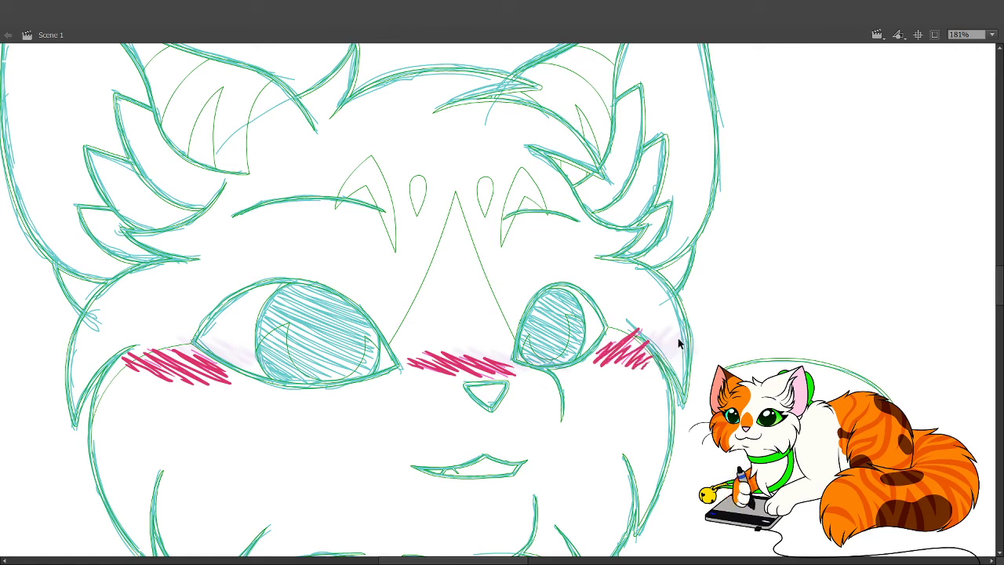
pyautogui.hotkey('ctrl', 'z')
pyautogui.hotkey('ctrl', 'z')
pyautogui.hotkey('ctrl', 'z')
pyautogui.hotkey('ctrl', 'z')
pyautogui.hotkey('ctrl', 'z')
pyautogui.hotkey('ctrl', 'z')
pyautogui.hotkey('ctrl', 'z')
# Draw short slanted dark pink blush strokes over the far cheek, from below the eye toward the cheek's outer edge.
pyautogui.moveTo(594, 360); pyautogui.dragTo(609, 349)
pyautogui.moveTo(598, 368); pyautogui.dragTo(634, 336)
pyautogui.moveTo(618, 348); pyautogui.dragTo(638, 332)
pyautogui.moveTo(604, 366); pyautogui.dragTo(630, 347)
pyautogui.moveTo(611, 366)
pyautogui.mouseDown()
pyautogui.moveTo(641, 341)
pyautogui.moveTo(639, 350)
pyautogui.mouseUp()
pyautogui.moveTo(624, 367); pyautogui.dragTo(640, 342)
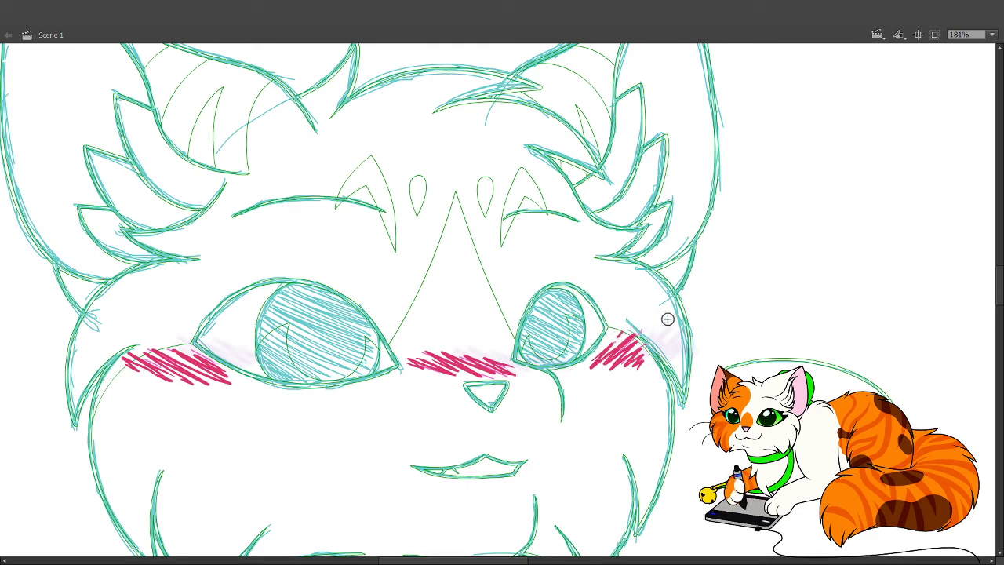
pyautogui.moveTo(587, 362); pyautogui.dragTo(583, 368)
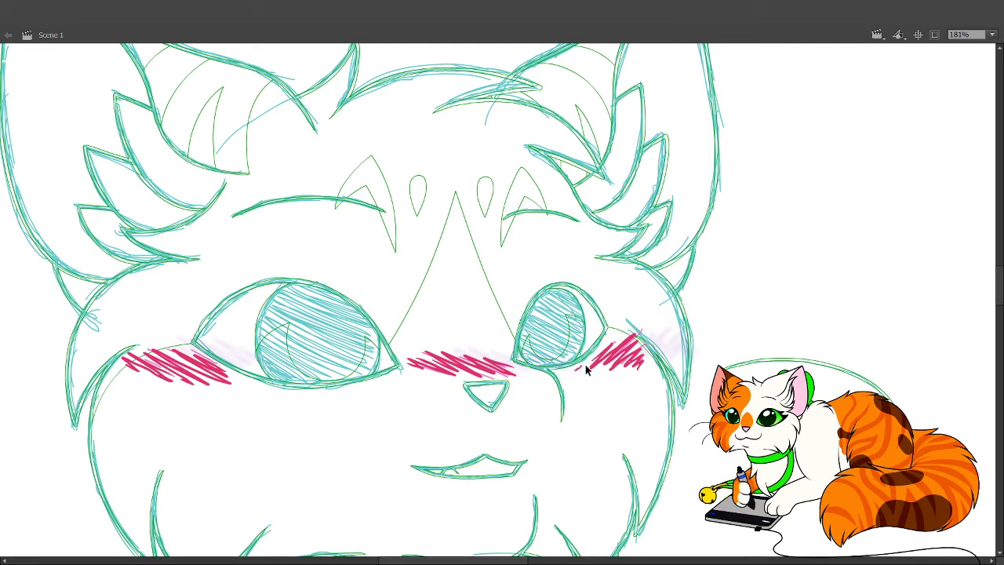
# Undo the stray far-cheek stroke, then convert this frame's blush to a symbol softened to translucent pink and advance to the following frame.
pyautogui.hotkey('ctrl', 'z')
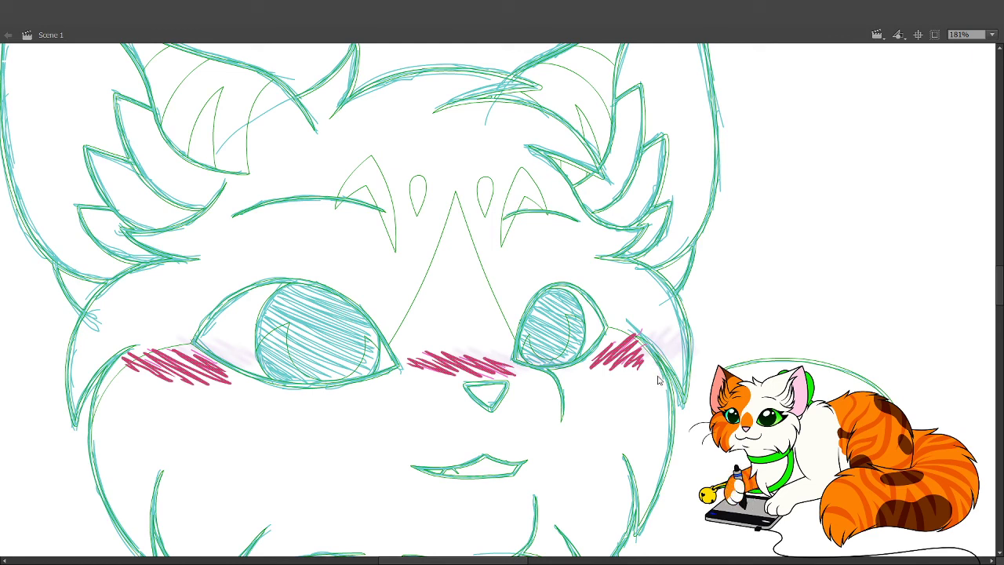
pyautogui.hotkey('ctrl', 'a')
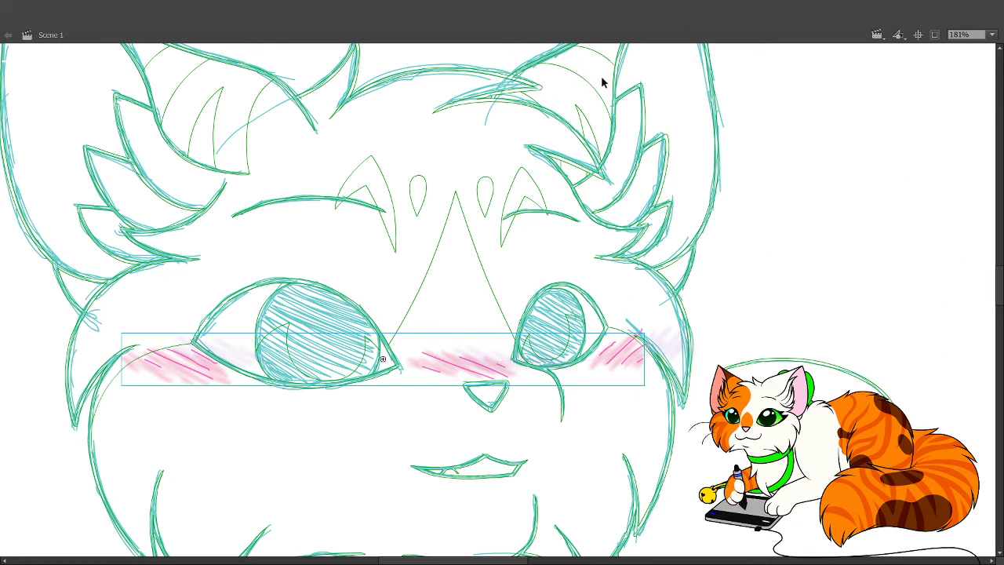
pyautogui.press('.')
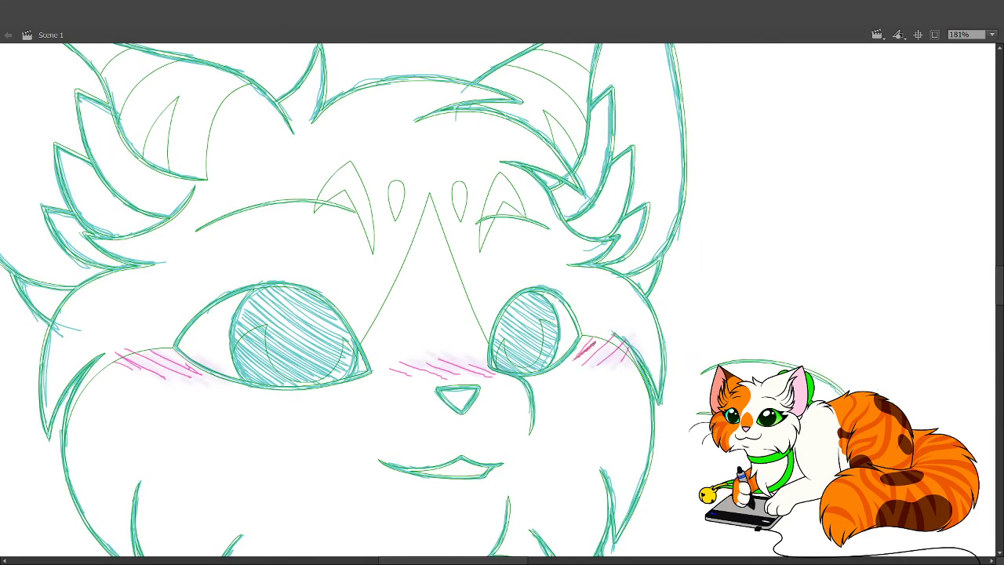
# Scribble dense slanted dark pink blush strokes over the far cheek, extending inward to below the eye.
pyautogui.moveTo(567, 373)
pyautogui.mouseDown()
pyautogui.moveTo(601, 344)
pyautogui.moveTo(626, 343)
pyautogui.mouseUp()
pyautogui.moveTo(601, 377)
pyautogui.mouseDown()
pyautogui.moveTo(626, 342)
pyautogui.moveTo(629, 353)
pyautogui.mouseUp()
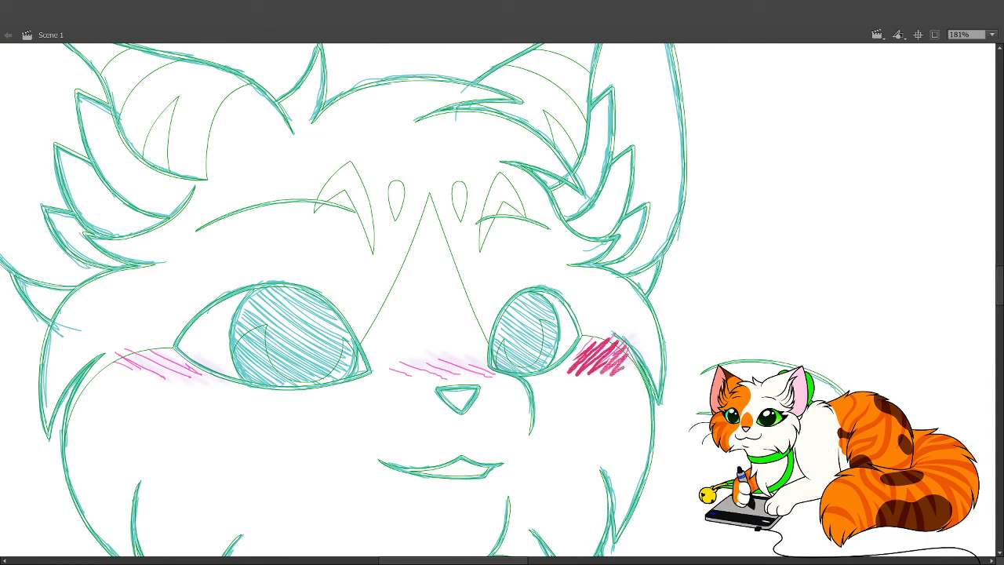
pyautogui.moveTo(567, 410); pyautogui.dragTo(651, 385)
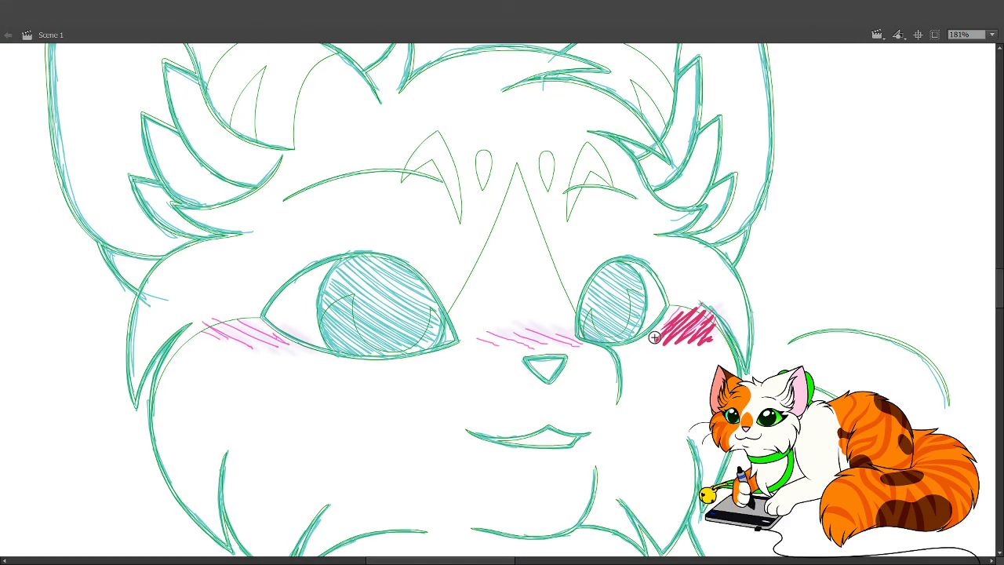
pyautogui.moveTo(654, 338)
pyautogui.mouseDown()
pyautogui.moveTo(729, 316)
pyautogui.moveTo(644, 346)
pyautogui.mouseUp()
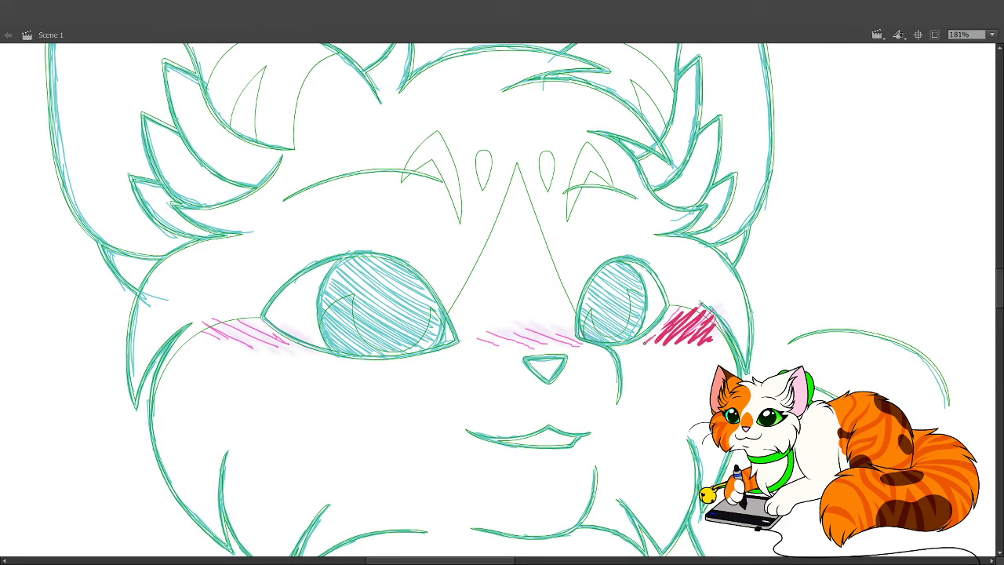
# Scribble slanted dark pink blush strokes across the nose bridge and over the near cheek to below the eye.
pyautogui.moveTo(466, 341); pyautogui.dragTo(480, 343)
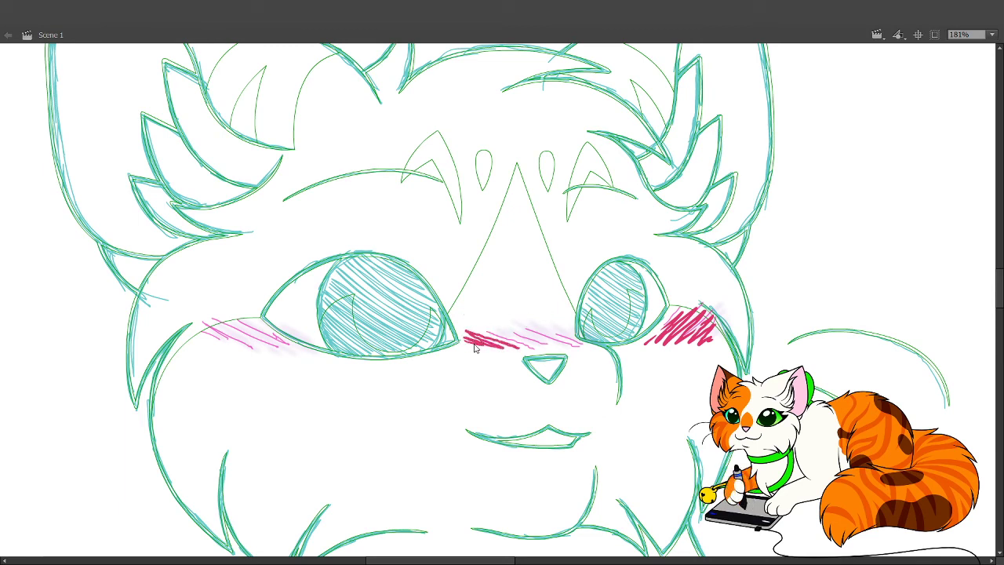
pyautogui.hotkey('ctrl', 'z')
pyautogui.moveTo(472, 343)
pyautogui.mouseDown()
pyautogui.moveTo(471, 333)
pyautogui.moveTo(487, 336)
pyautogui.moveTo(480, 330)
pyautogui.moveTo(540, 345)
pyautogui.moveTo(534, 328)
pyautogui.moveTo(554, 342)
pyautogui.mouseUp()
pyautogui.moveTo(546, 333); pyautogui.dragTo(585, 345)
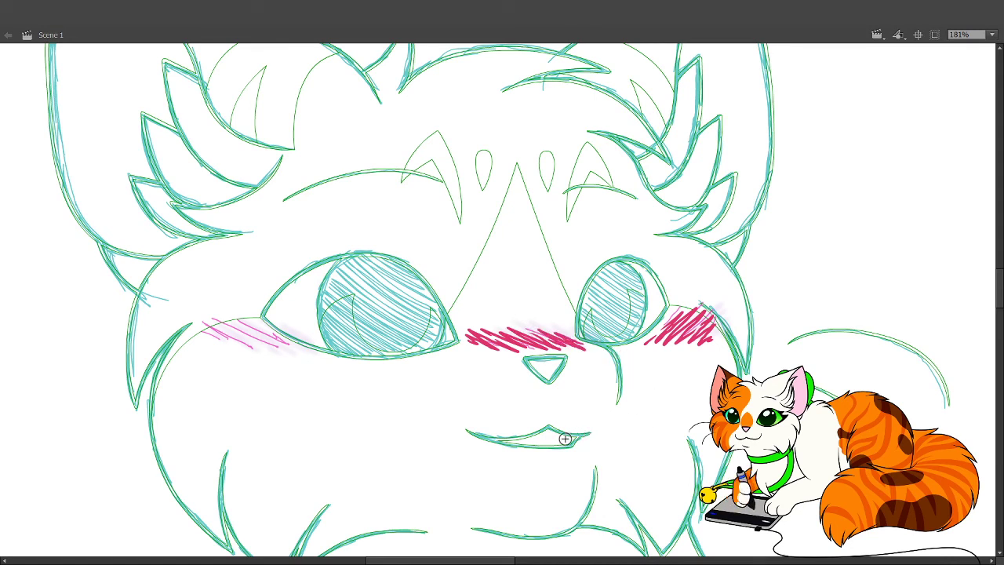
pyautogui.moveTo(193, 334)
pyautogui.mouseDown()
pyautogui.moveTo(244, 348)
pyautogui.moveTo(202, 317)
pyautogui.moveTo(277, 350)
pyautogui.moveTo(224, 317)
pyautogui.moveTo(265, 339)
pyautogui.moveTo(252, 323)
pyautogui.moveTo(258, 345)
pyautogui.moveTo(256, 337)
pyautogui.moveTo(267, 345)
pyautogui.moveTo(245, 328)
pyautogui.moveTo(310, 348)
pyautogui.mouseUp()
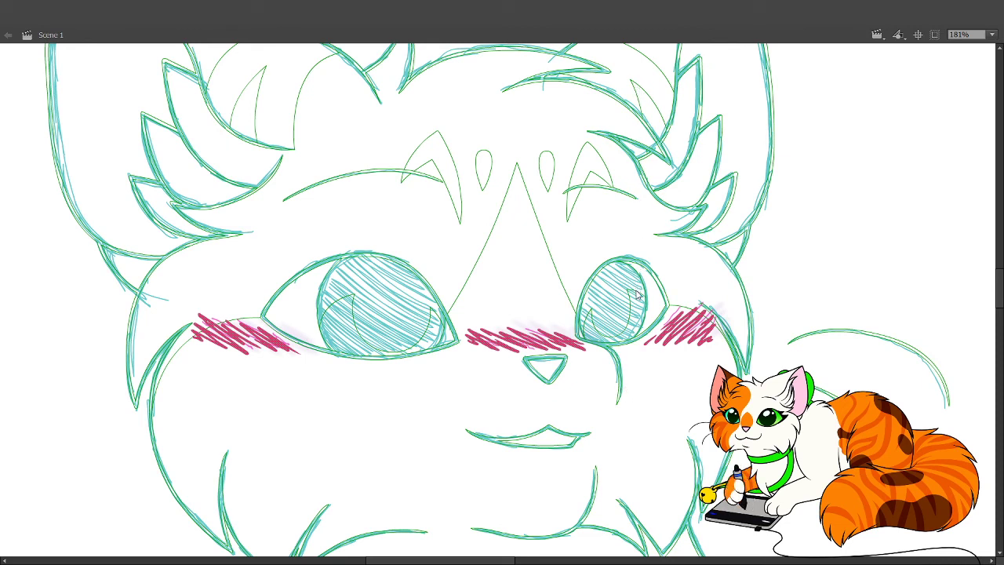
# Convert this frame's blush strokes to a symbol softened to translucent pale pink, and advance to the following frame.
pyautogui.click(713, 318)
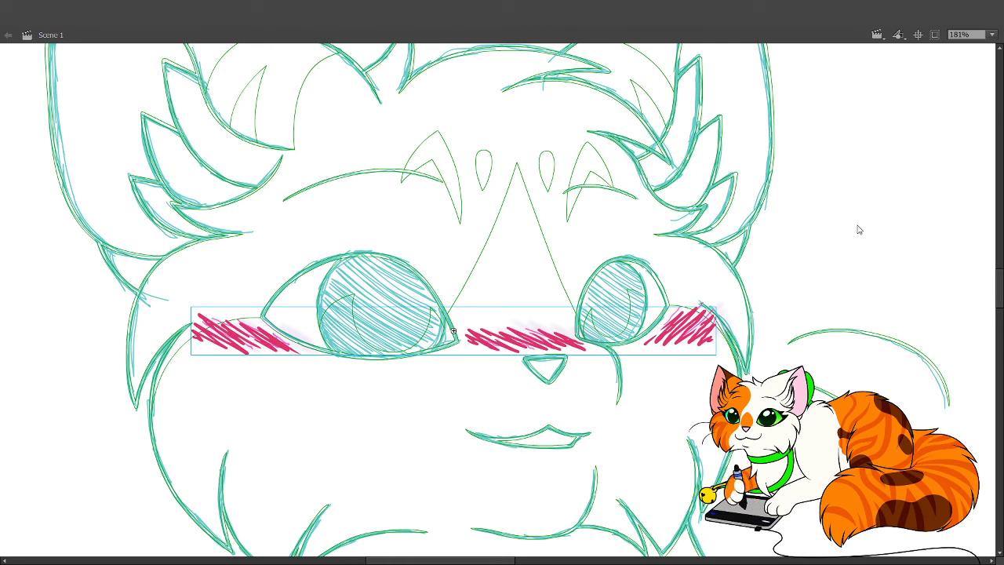
pyautogui.click(857, 313)
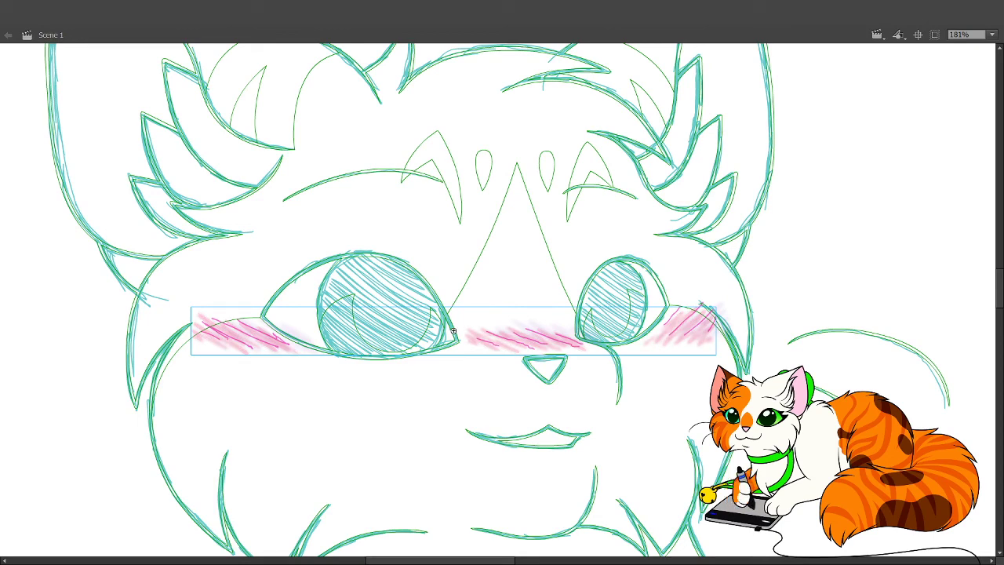
pyautogui.click(781, 363)
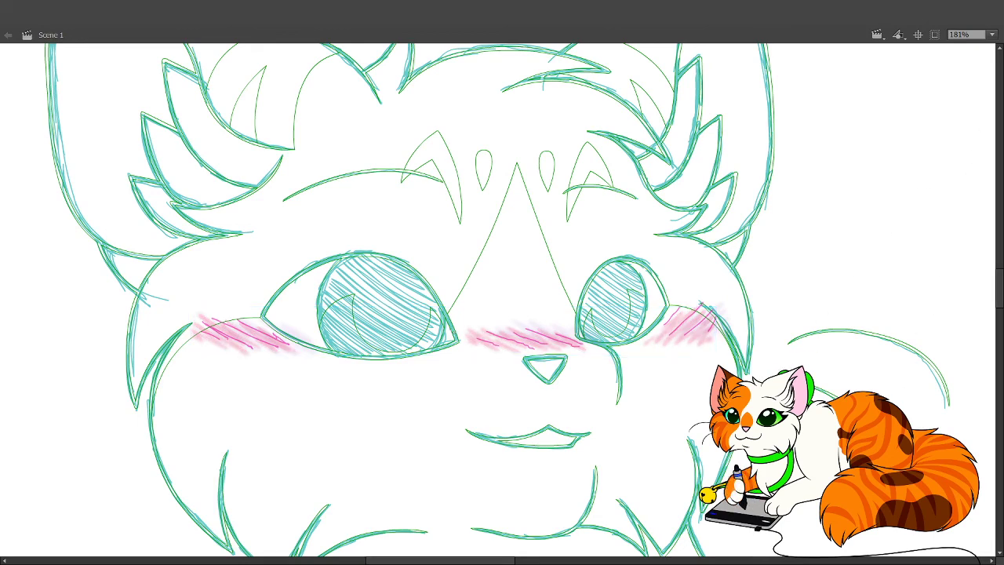
pyautogui.moveTo(647, 421); pyautogui.dragTo(671, 420)
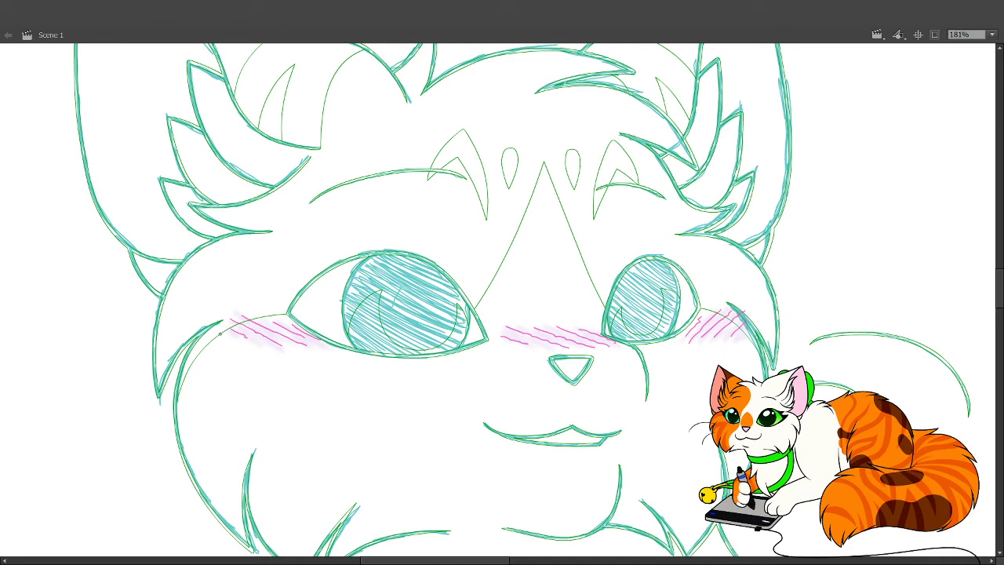
# Scribble dense dark pink blush strokes over the near cheek, from its outer edge to below the eye.
pyautogui.moveTo(220, 334)
pyautogui.mouseDown()
pyautogui.moveTo(249, 322)
pyautogui.moveTo(317, 348)
pyautogui.mouseUp()
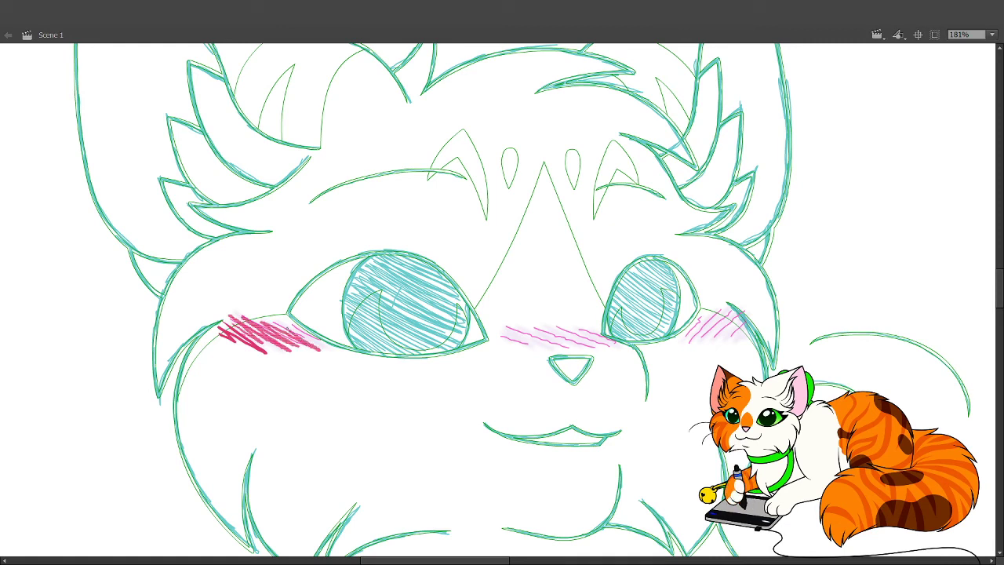
pyautogui.moveTo(229, 319); pyautogui.dragTo(318, 344)
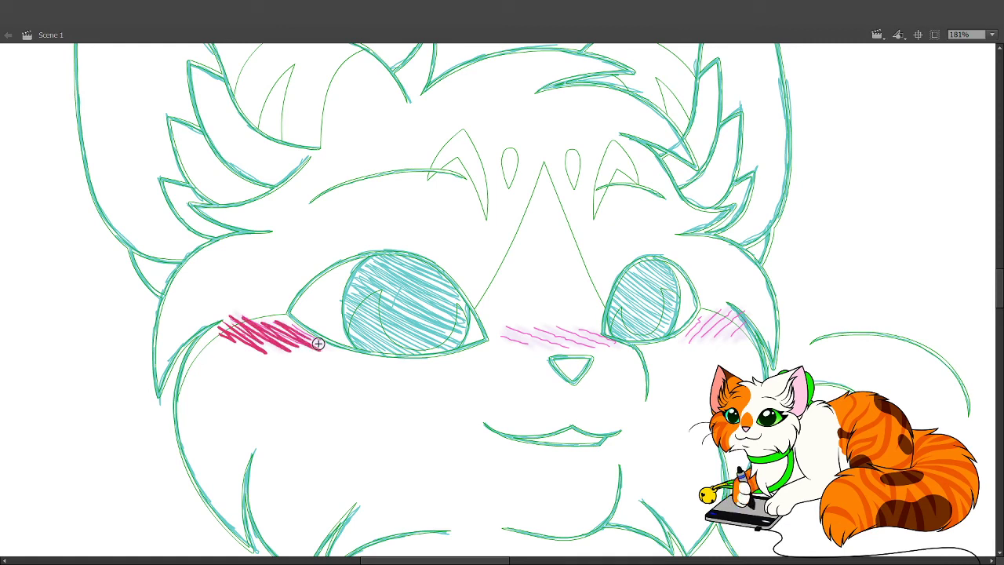
pyautogui.moveTo(318, 343); pyautogui.dragTo(335, 353)
# Scribble slanted dark pink blush strokes across the nose bridge above the nose, between the two eyes.
pyautogui.moveTo(495, 338)
pyautogui.mouseDown()
pyautogui.moveTo(540, 350)
pyautogui.moveTo(557, 348)
pyautogui.moveTo(541, 344)
pyautogui.moveTo(570, 349)
pyautogui.mouseUp()
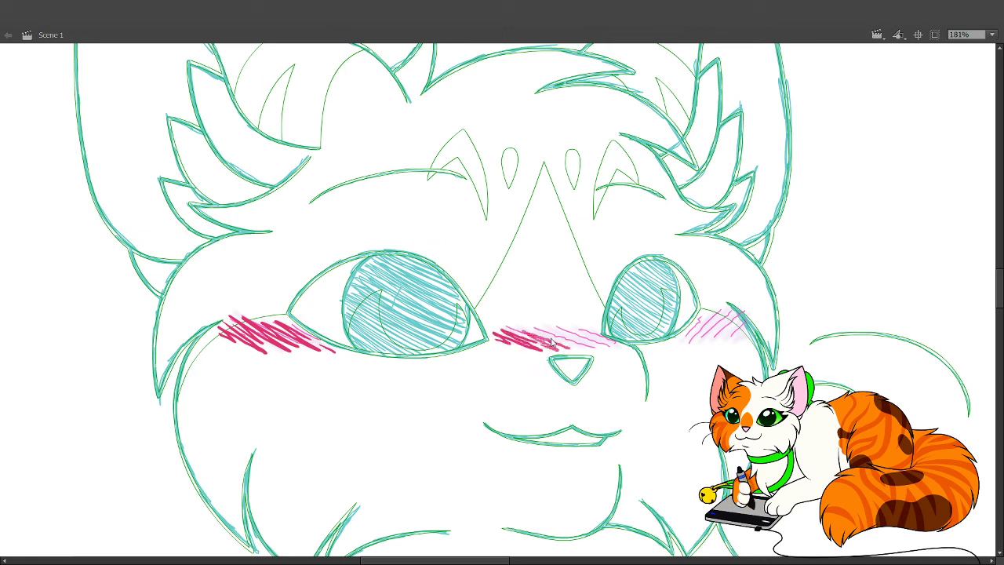
pyautogui.moveTo(523, 327); pyautogui.dragTo(572, 352)
pyautogui.moveTo(536, 325)
pyautogui.mouseDown()
pyautogui.moveTo(573, 343)
pyautogui.moveTo(534, 326)
pyautogui.moveTo(617, 346)
pyautogui.mouseUp()
# Try several versions of slanted dark pink blush strokes over the far cheek, and undo them.
pyautogui.moveTo(732, 303)
pyautogui.mouseDown()
pyautogui.moveTo(683, 337)
pyautogui.moveTo(719, 314)
pyautogui.mouseUp()
pyautogui.moveTo(683, 342); pyautogui.dragTo(728, 311)
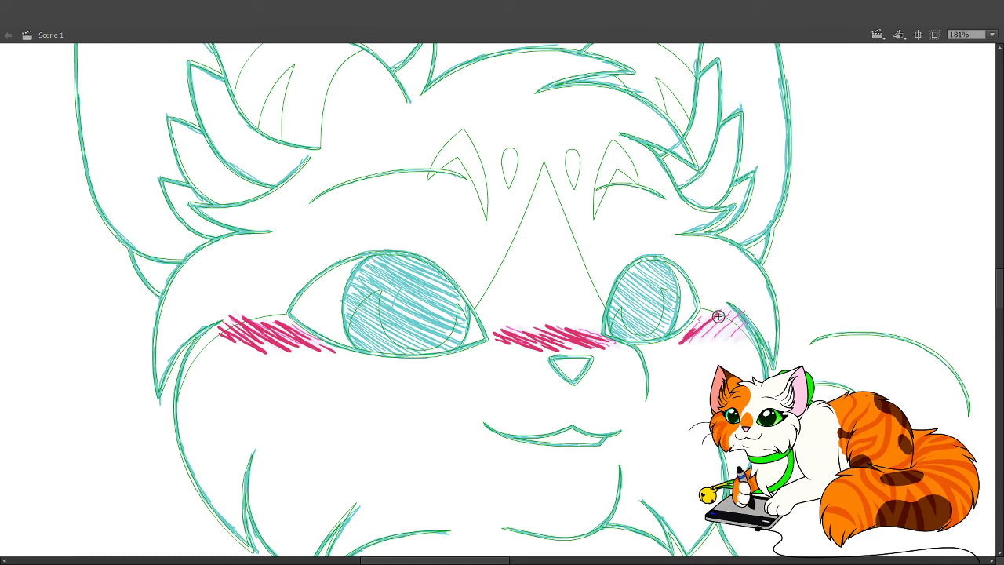
pyautogui.hotkey('ctrl', 'z')
pyautogui.hotkey('ctrl', 'z')
pyautogui.moveTo(671, 345)
pyautogui.mouseDown()
pyautogui.moveTo(706, 321)
pyautogui.moveTo(690, 332)
pyautogui.moveTo(735, 319)
pyautogui.mouseUp()
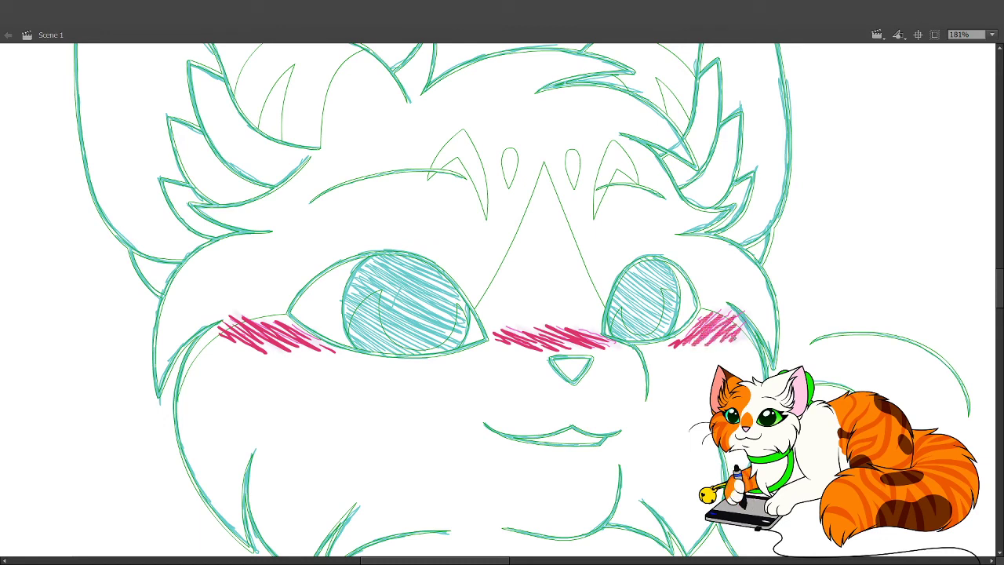
pyautogui.moveTo(687, 345); pyautogui.dragTo(747, 315)
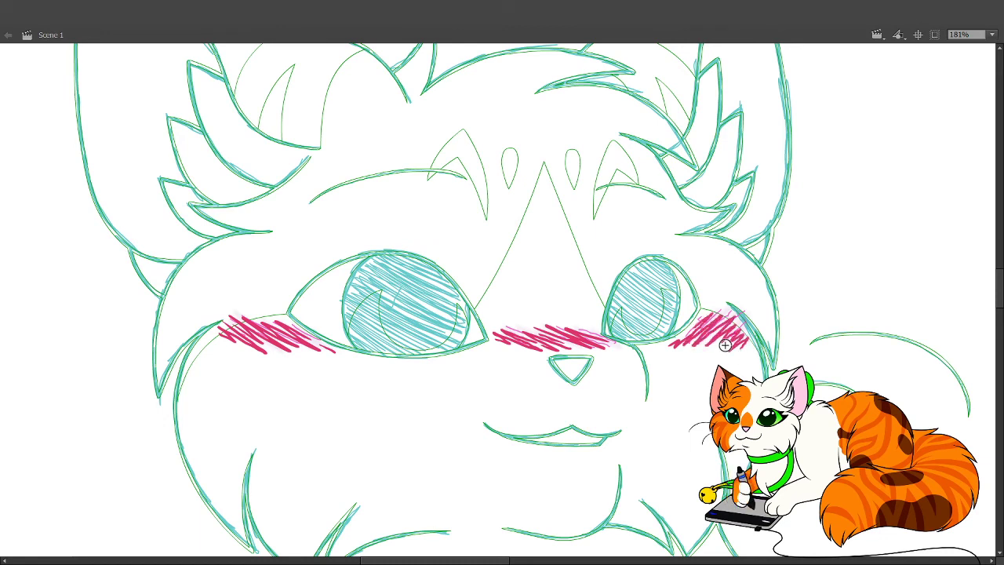
pyautogui.moveTo(706, 340); pyautogui.dragTo(746, 324)
pyautogui.hotkey('ctrl', 'z')
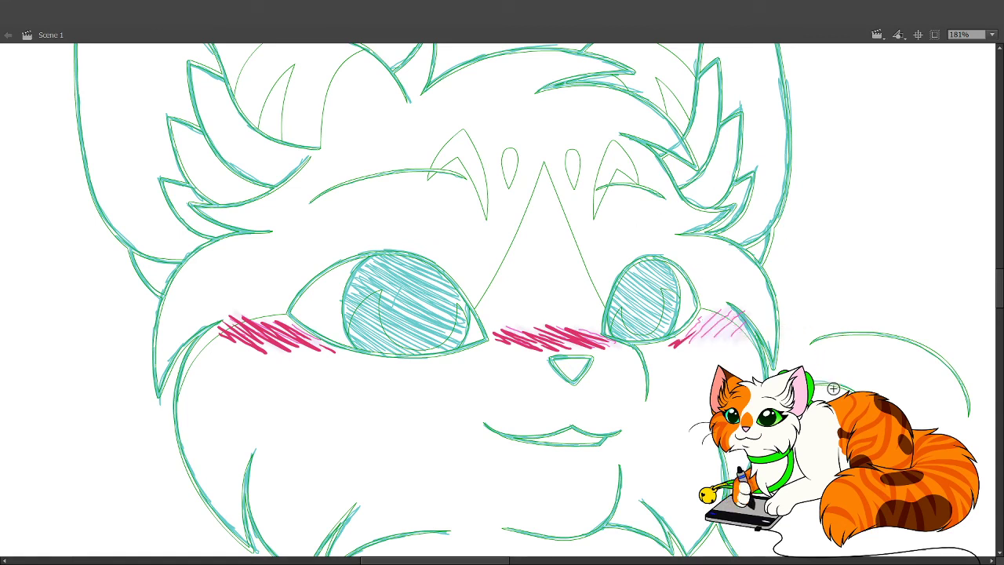
pyautogui.moveTo(695, 328); pyautogui.dragTo(717, 318)
pyautogui.moveTo(691, 350); pyautogui.dragTo(731, 317)
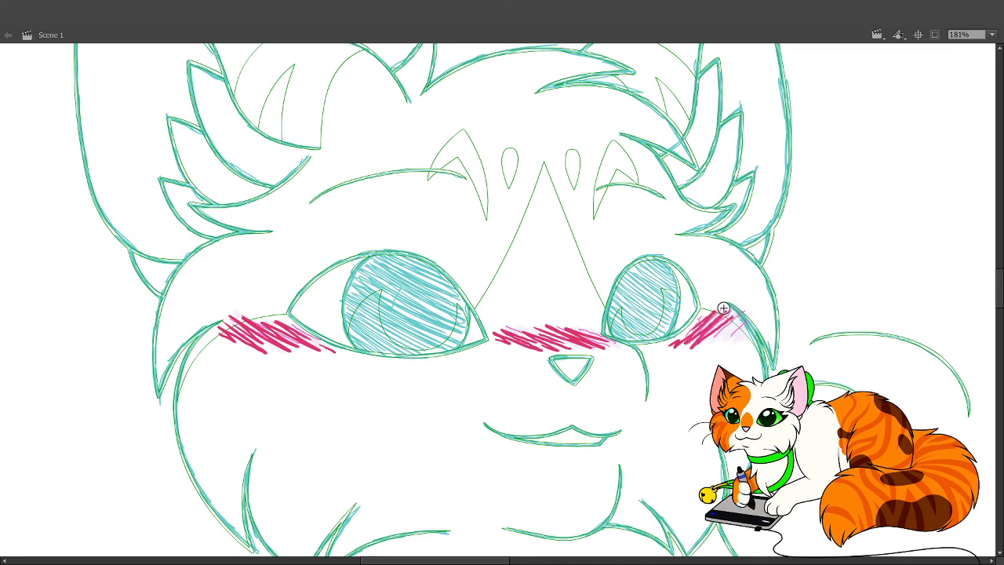
pyautogui.hotkey('ctrl', 'z')
pyautogui.hotkey('ctrl', 'z')
pyautogui.hotkey('ctrl', 'z')
pyautogui.hotkey('ctrl', 'z')
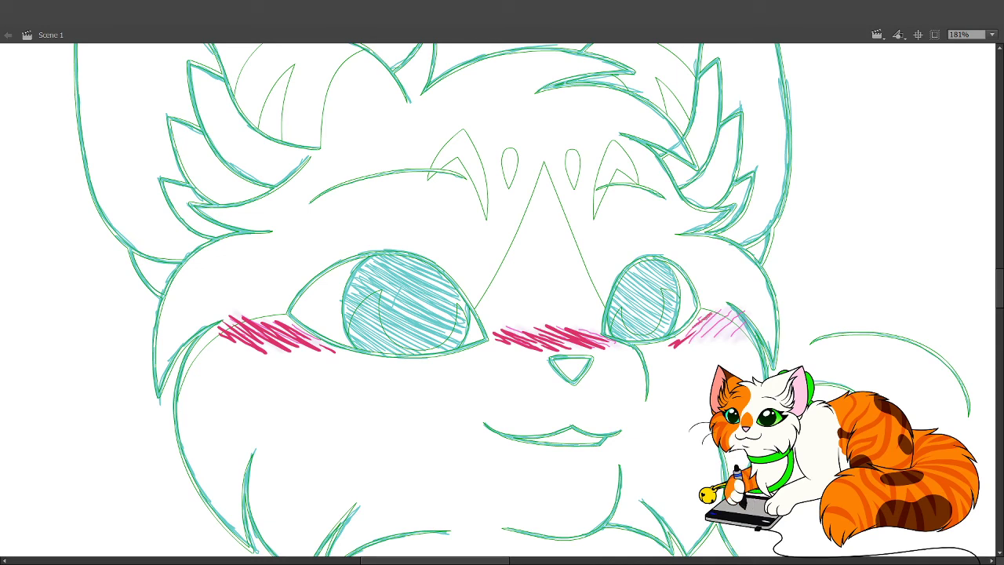
# Draw dense slanted dark pink blush strokes over the far cheek, from below the eye to the cheek's outer edge.
pyautogui.moveTo(695, 325); pyautogui.dragTo(714, 309)
pyautogui.moveTo(673, 346); pyautogui.dragTo(726, 312)
pyautogui.moveTo(690, 350); pyautogui.dragTo(736, 313)
pyautogui.moveTo(698, 351); pyautogui.dragTo(738, 322)
pyautogui.moveTo(711, 349); pyautogui.dragTo(747, 335)
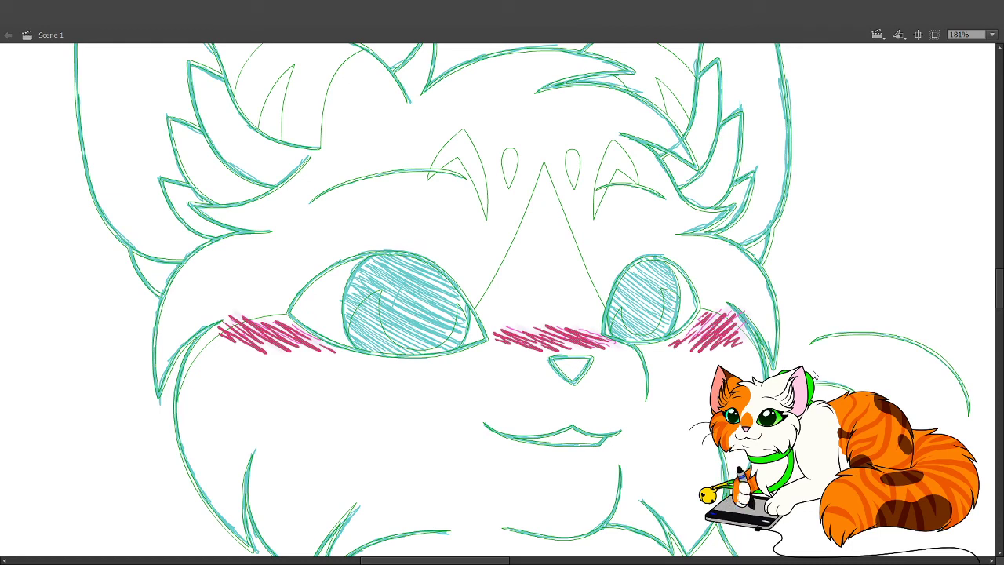
# Convert this frame's blush strokes to a symbol softened to translucent pink, and advance to the following frame.
pyautogui.click(690, 340)
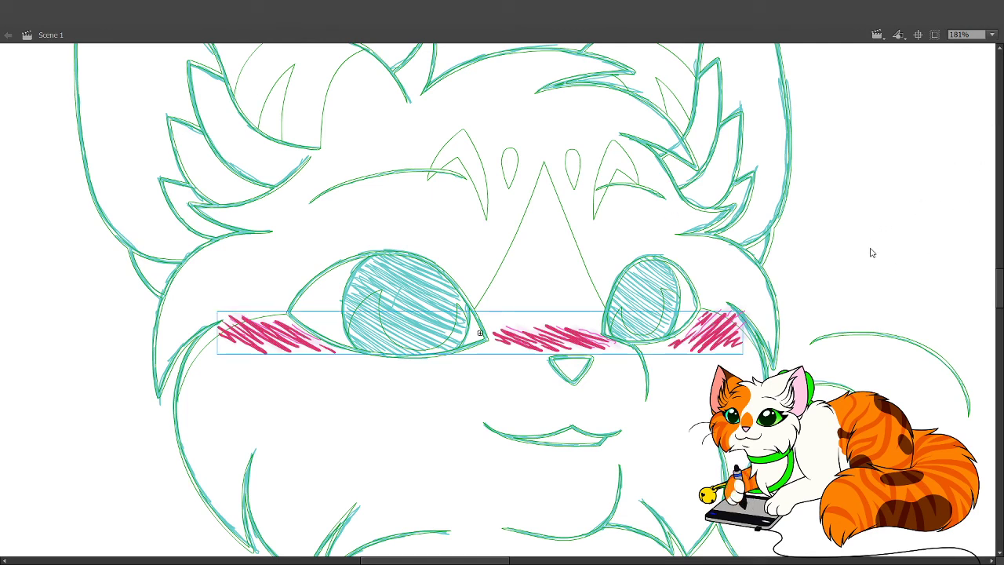
pyautogui.press('Return')
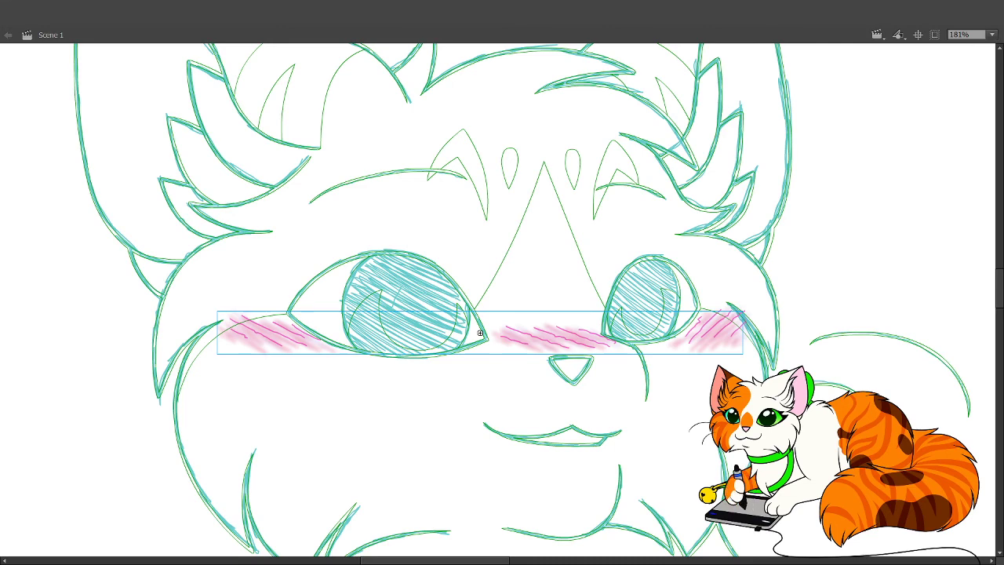
pyautogui.press('b')
pyautogui.hscroll(-2, 399, 343)
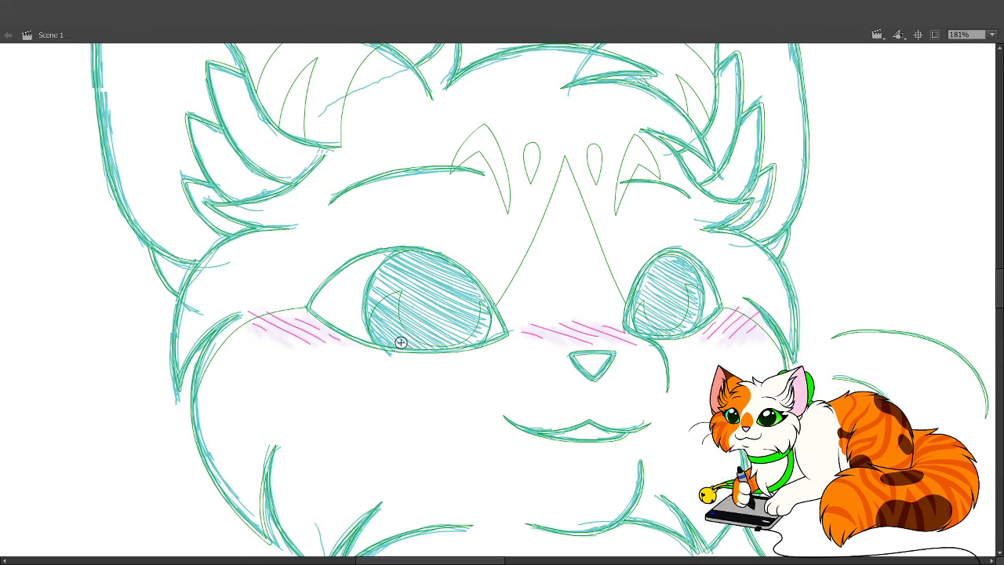
# Scribble dense dark pink blush strokes over the near cheek, from its outer edge to under the eye's outer half.
pyautogui.moveTo(232, 330)
pyautogui.mouseDown()
pyautogui.moveTo(266, 335)
pyautogui.moveTo(246, 323)
pyautogui.moveTo(290, 342)
pyautogui.mouseUp()
pyautogui.moveTo(248, 314); pyautogui.dragTo(322, 345)
pyautogui.moveTo(282, 313); pyautogui.dragTo(329, 340)
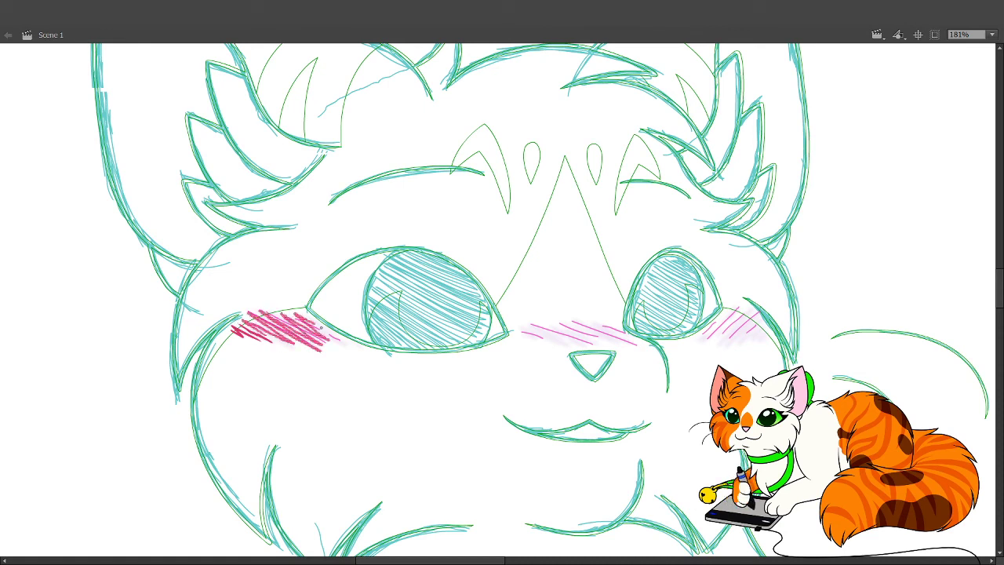
pyautogui.moveTo(245, 311); pyautogui.dragTo(333, 350)
pyautogui.moveTo(292, 317); pyautogui.dragTo(367, 353)
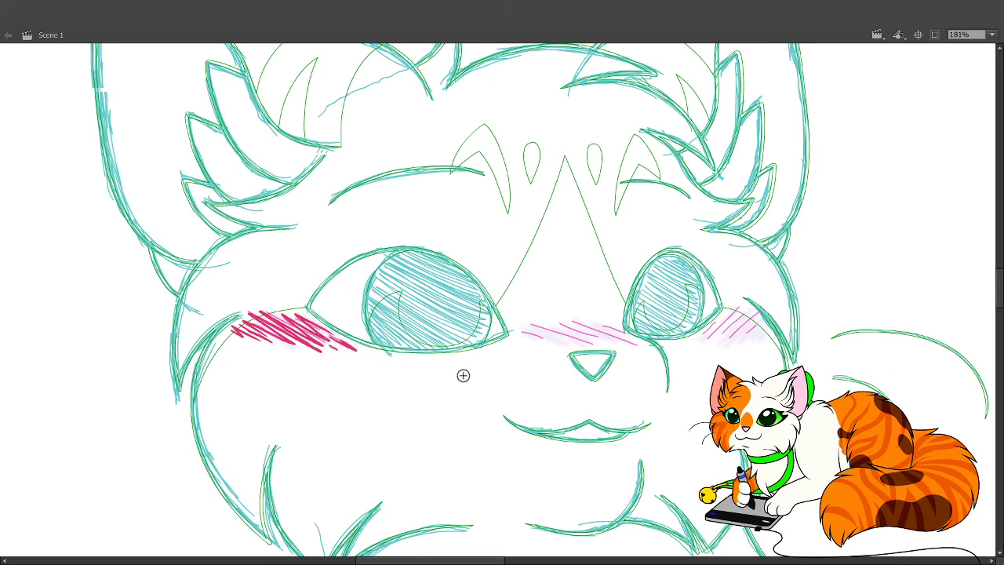
# Scribble slanted dark pink blush strokes across the nose bridge and over the far cheek to its outer edge.
pyautogui.moveTo(535, 332)
pyautogui.mouseDown()
pyautogui.moveTo(516, 332)
pyautogui.moveTo(620, 346)
pyautogui.moveTo(596, 345)
pyautogui.moveTo(612, 344)
pyautogui.moveTo(585, 328)
pyautogui.moveTo(623, 342)
pyautogui.mouseUp()
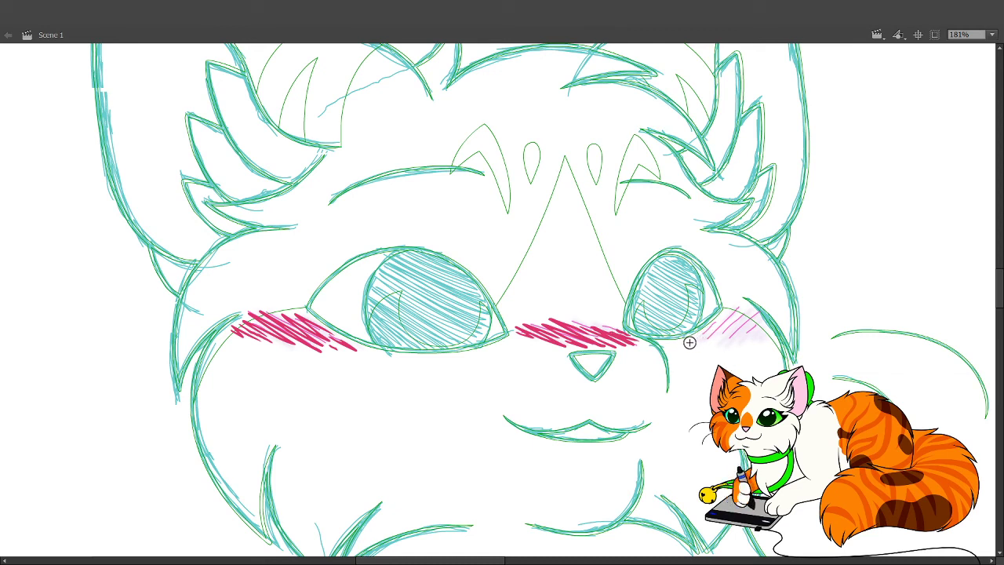
pyautogui.moveTo(722, 325)
pyautogui.mouseDown()
pyautogui.moveTo(695, 340)
pyautogui.moveTo(737, 313)
pyautogui.moveTo(729, 330)
pyautogui.moveTo(746, 325)
pyautogui.moveTo(773, 345)
pyautogui.mouseUp()
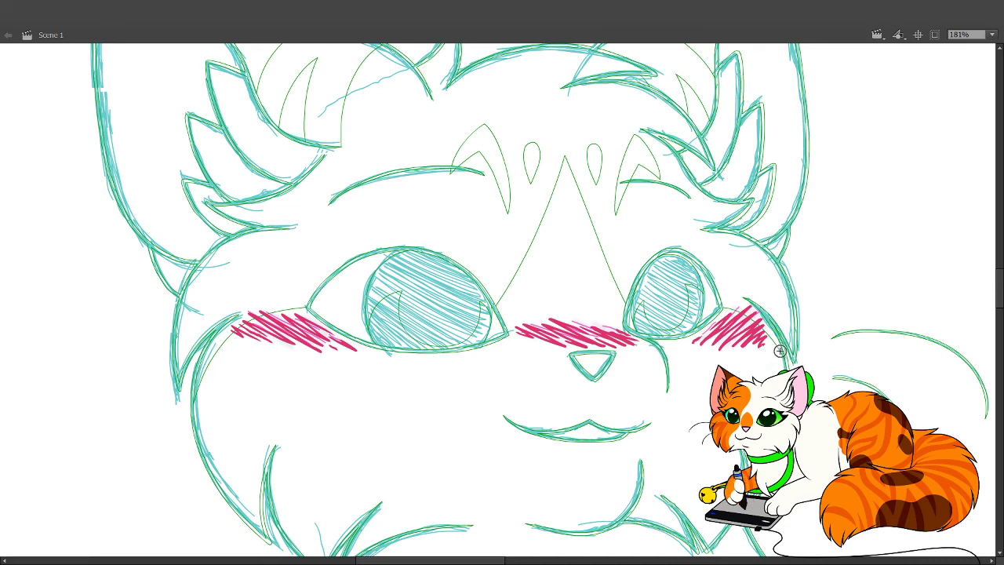
pyautogui.moveTo(765, 337); pyautogui.dragTo(776, 343)
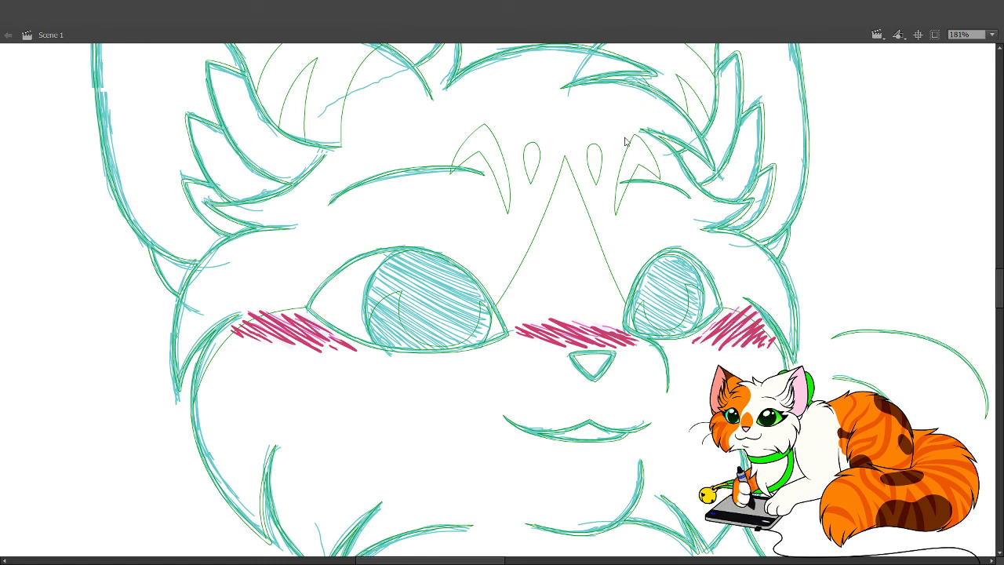
# Convert this frame's cheek and nose blush strokes to a symbol softened to translucent pale pink.
pyautogui.click(742, 318)
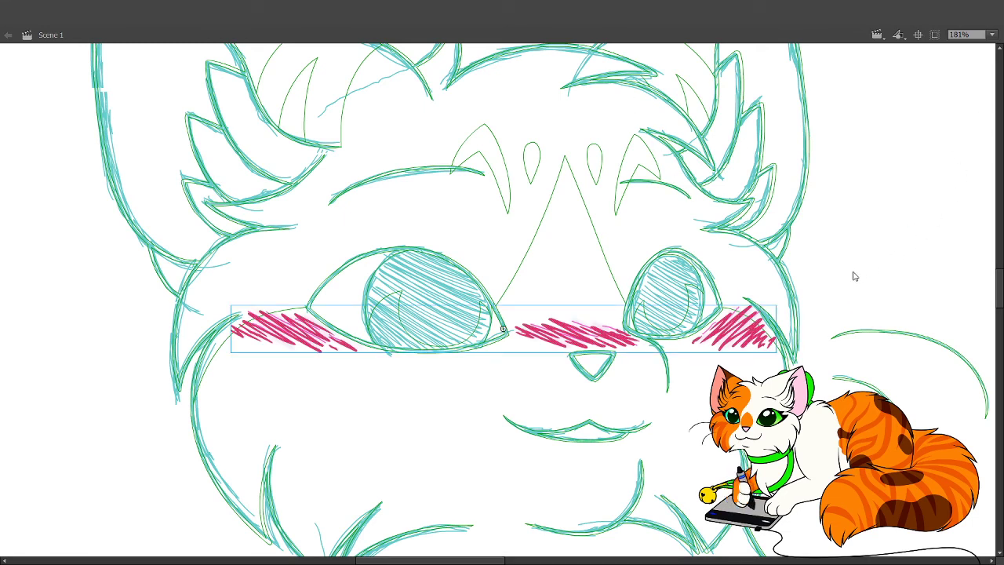
pyautogui.click(798, 353)
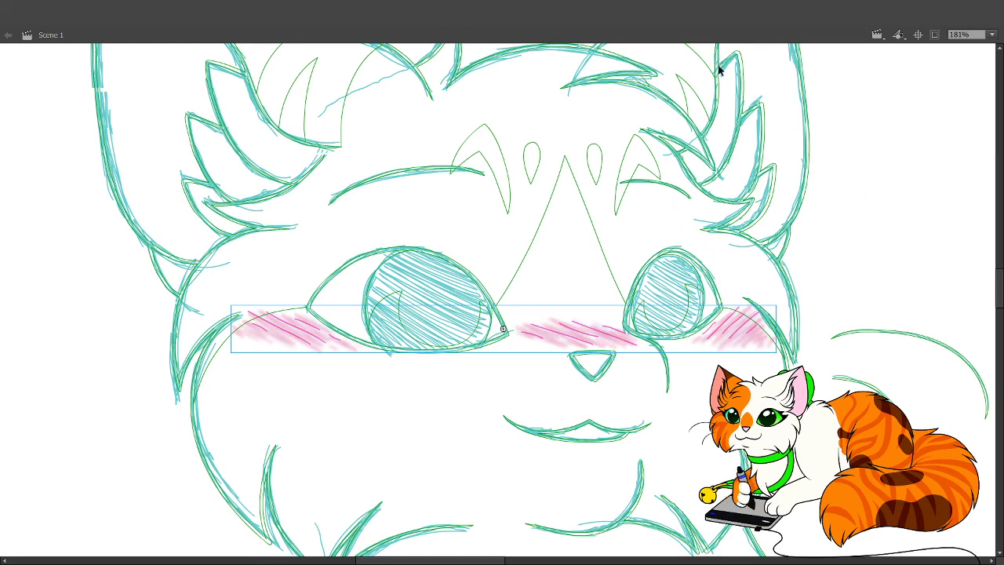
# Return to the earlier open-mouthed frame and hide the blue sketch and the pink accent lines.
pyautogui.click(122, 73)
pyautogui.press(',')
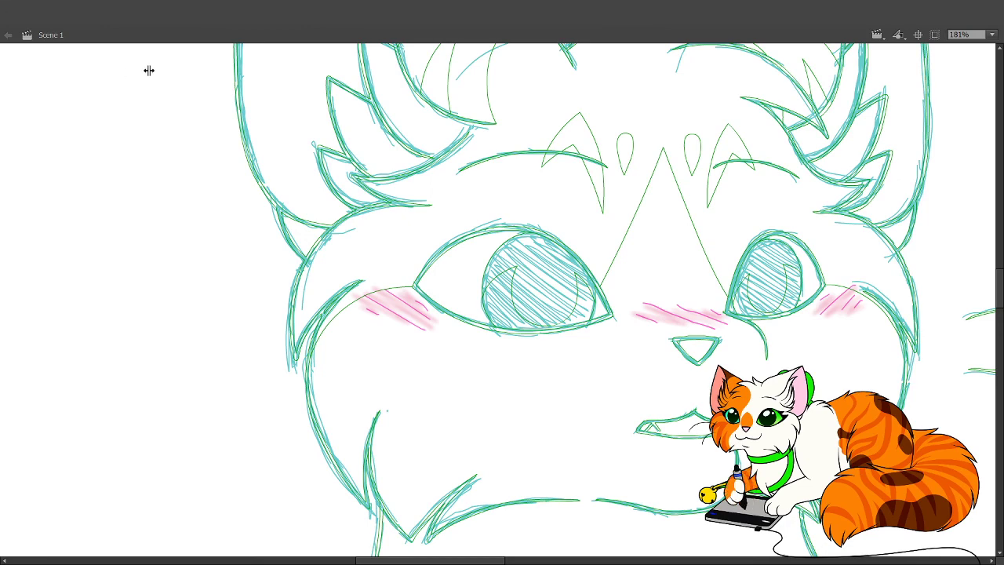
pyautogui.press(',')
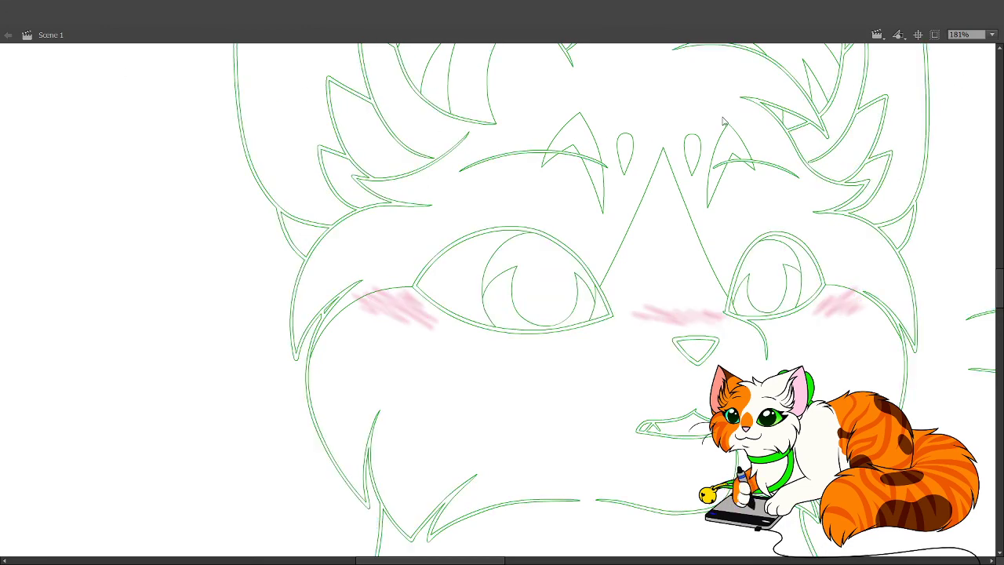
# Draw short slanted dark pink accent lines over the near cheek's blush, below the eye's outer corner.
pyautogui.moveTo(315, 253); pyautogui.dragTo(521, 411)
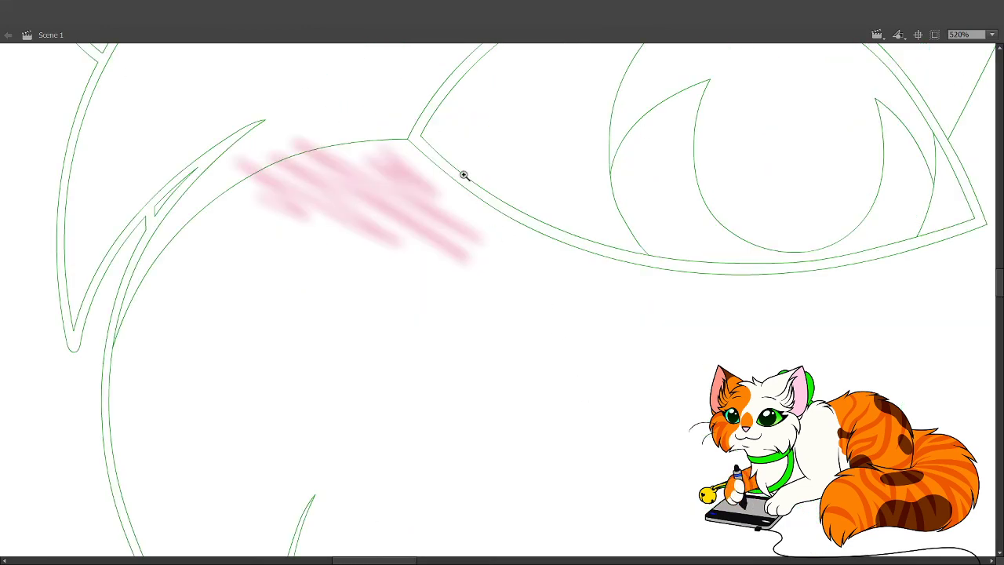
pyautogui.moveTo(320, 154); pyautogui.dragTo(340, 209)
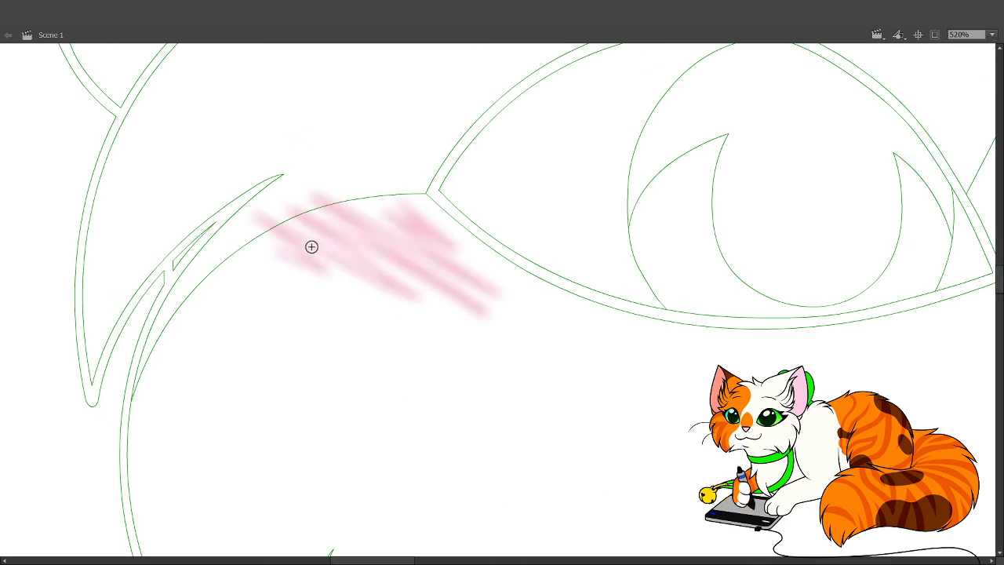
pyautogui.moveTo(300, 240); pyautogui.dragTo(723, 401)
pyautogui.hotkey('ctrl', 'z')
pyautogui.keyDown('alt'); pyautogui.click(455, 227); pyautogui.keyUp('alt')
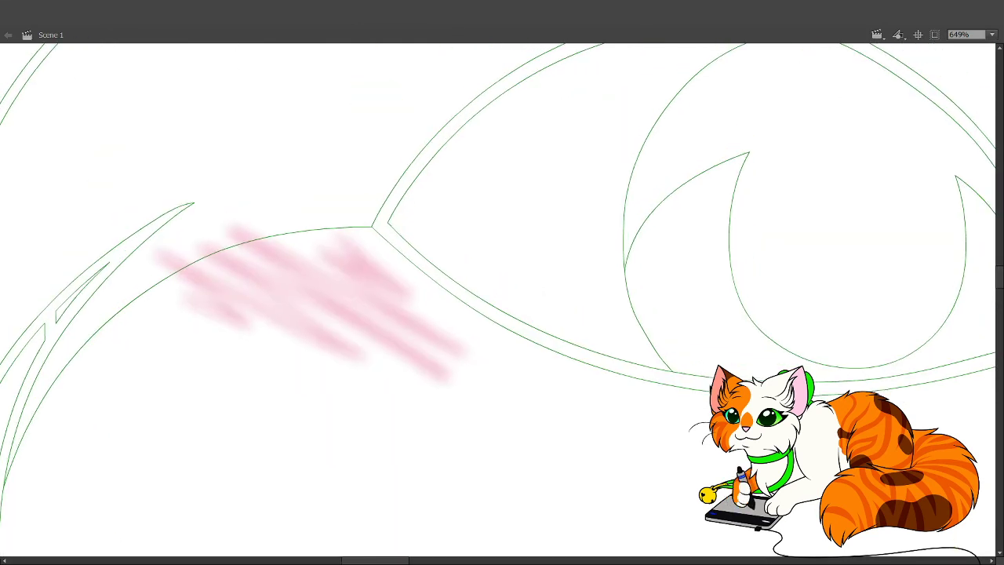
pyautogui.keyDown('alt'); pyautogui.click(643, 347); pyautogui.keyUp('alt')
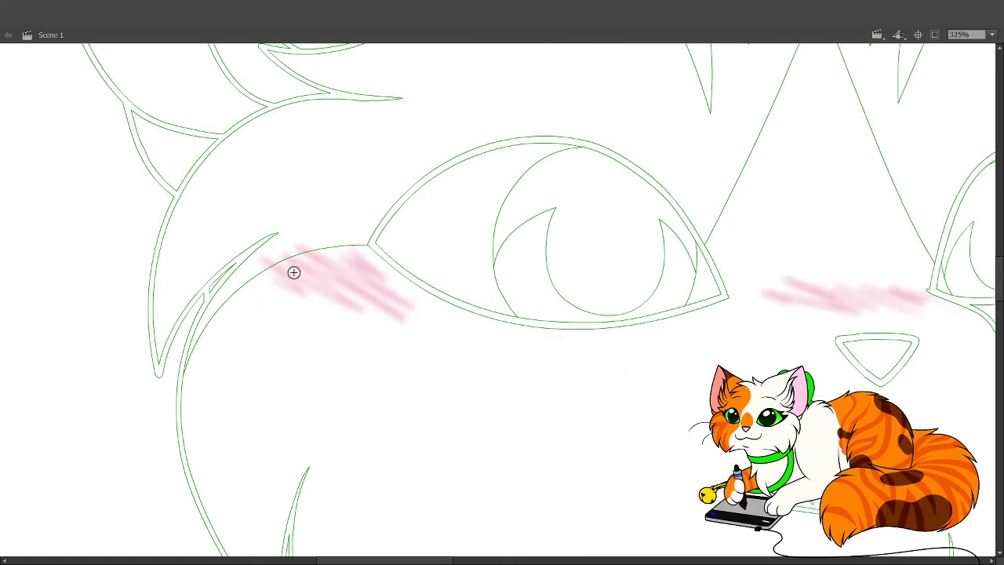
pyautogui.moveTo(292, 275)
pyautogui.mouseDown()
pyautogui.moveTo(392, 296)
pyautogui.moveTo(386, 279)
pyautogui.mouseUp()
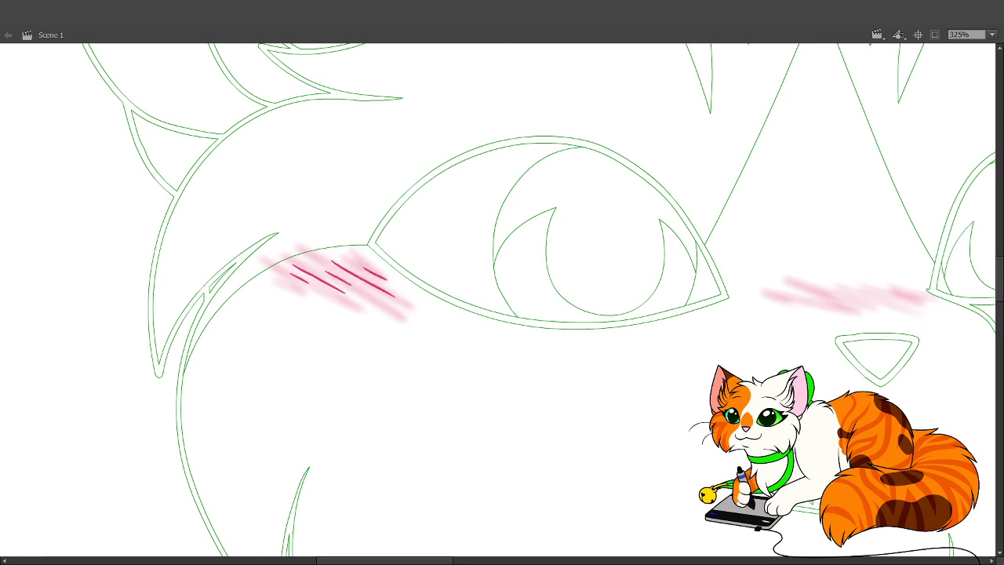
# Draw short slanted dark pink accent lines across the nose bridge blush.
pyautogui.moveTo(766, 384); pyautogui.dragTo(531, 453)
pyautogui.moveTo(581, 357)
pyautogui.mouseDown()
pyautogui.moveTo(643, 377)
pyautogui.moveTo(677, 366)
pyautogui.mouseUp()
pyautogui.hotkey('ctrl', 'z')
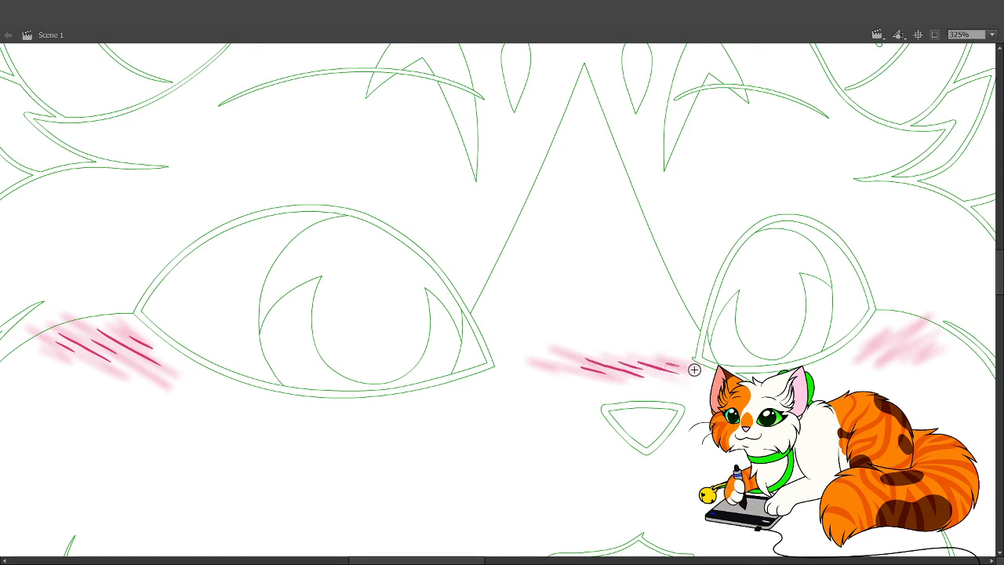
# Select the nose bridge's accent lines and nudge them slightly toward the near eye.
pyautogui.moveTo(856, 404)
pyautogui.mouseDown()
pyautogui.moveTo(722, 424)
pyautogui.moveTo(887, 379)
pyautogui.mouseUp()
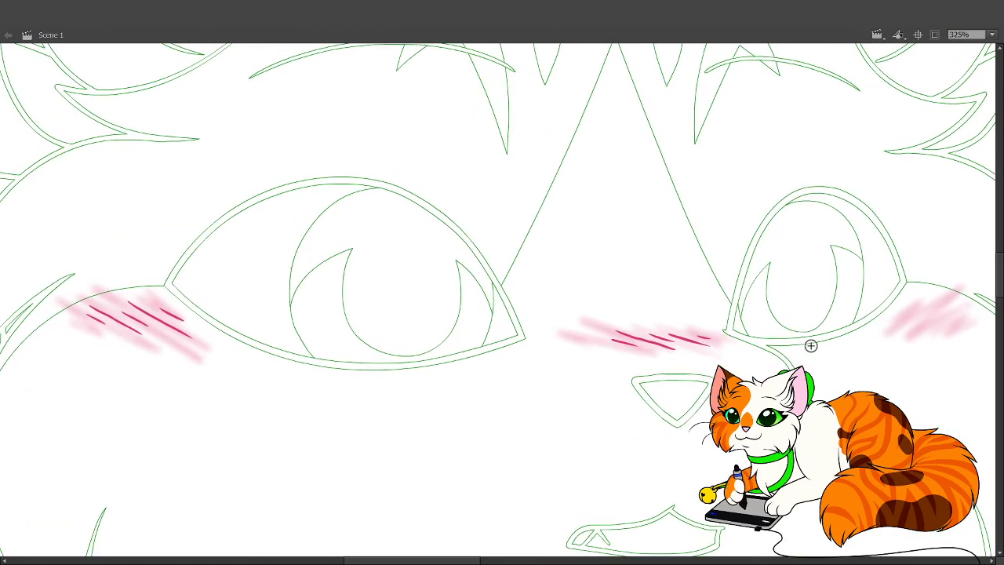
pyautogui.moveTo(590, 295); pyautogui.dragTo(744, 363)
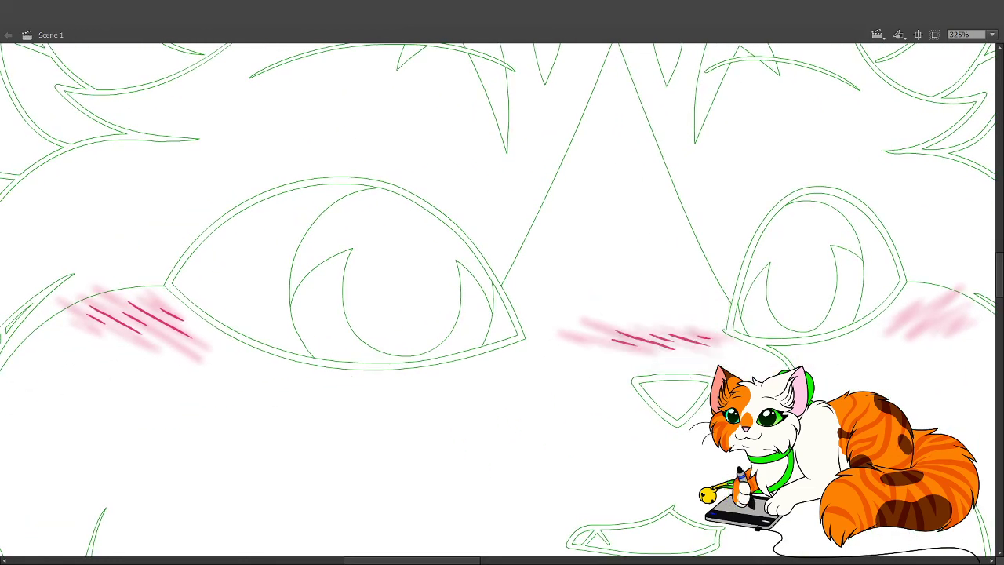
pyautogui.press('Left')
pyautogui.press('Left')
pyautogui.press('Left')
pyautogui.press('Left')
pyautogui.press('Left')
pyautogui.press('Left')
pyautogui.press('Left')
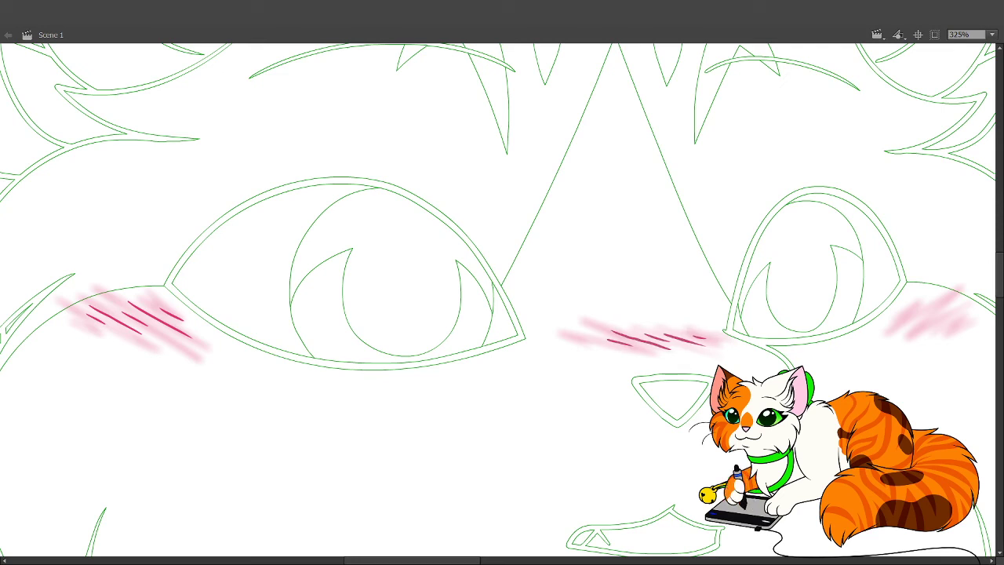
pyautogui.press('Left')
pyautogui.press('Left')
pyautogui.press('Left')
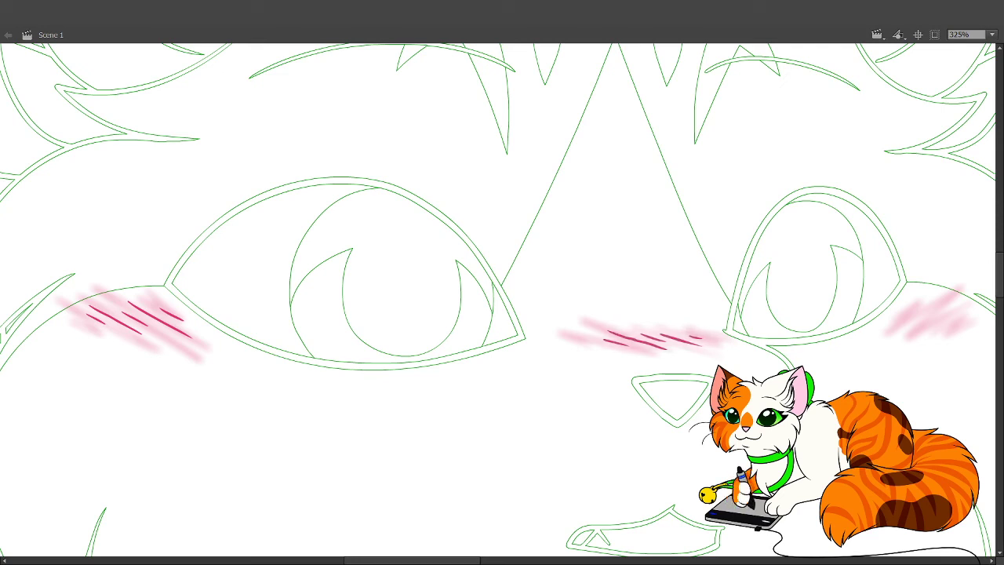
# Draw short dark pink accent lines rising outward over the far cheek's blush.
pyautogui.moveTo(819, 430); pyautogui.dragTo(657, 473)
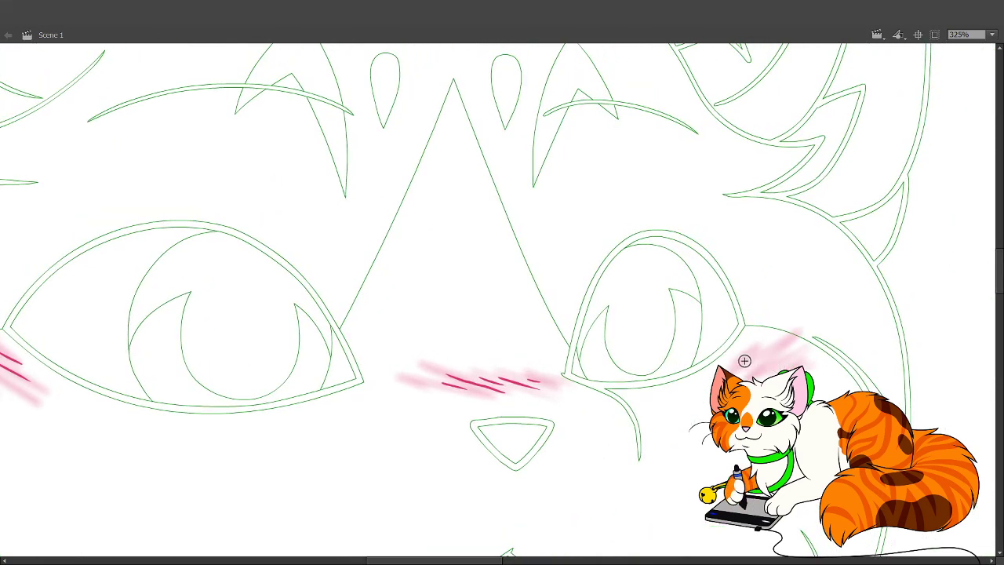
pyautogui.moveTo(744, 361)
pyautogui.mouseDown()
pyautogui.moveTo(762, 340)
pyautogui.moveTo(794, 342)
pyautogui.mouseUp()
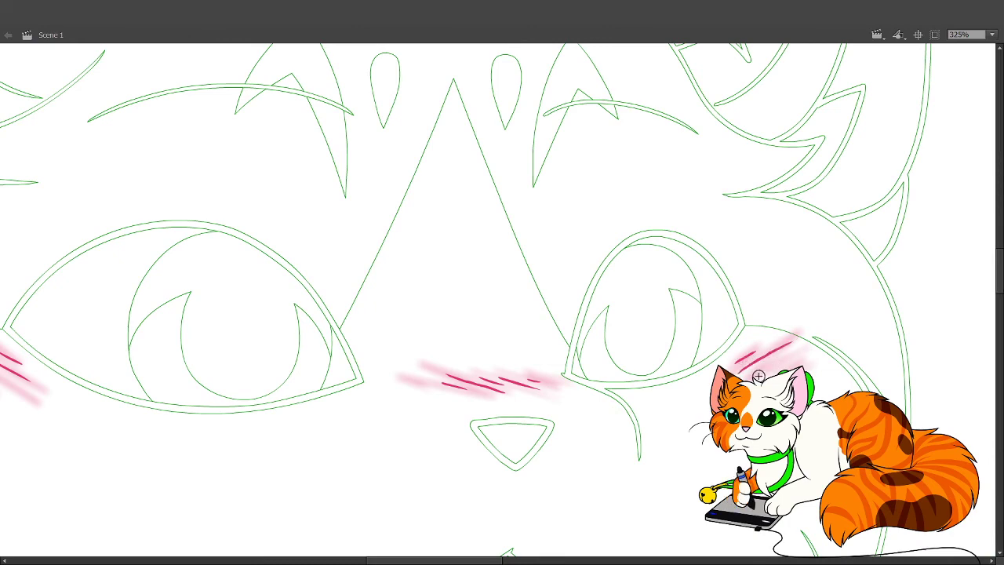
pyautogui.moveTo(759, 376); pyautogui.dragTo(793, 364)
# Add a blank keyframe for the following frame and draw slanted dark pink accent lines on its near cheek blush.
pyautogui.moveTo(645, 426)
pyautogui.mouseDown()
pyautogui.moveTo(826, 410)
pyautogui.moveTo(852, 370)
pyautogui.mouseUp()
pyautogui.press('F7')
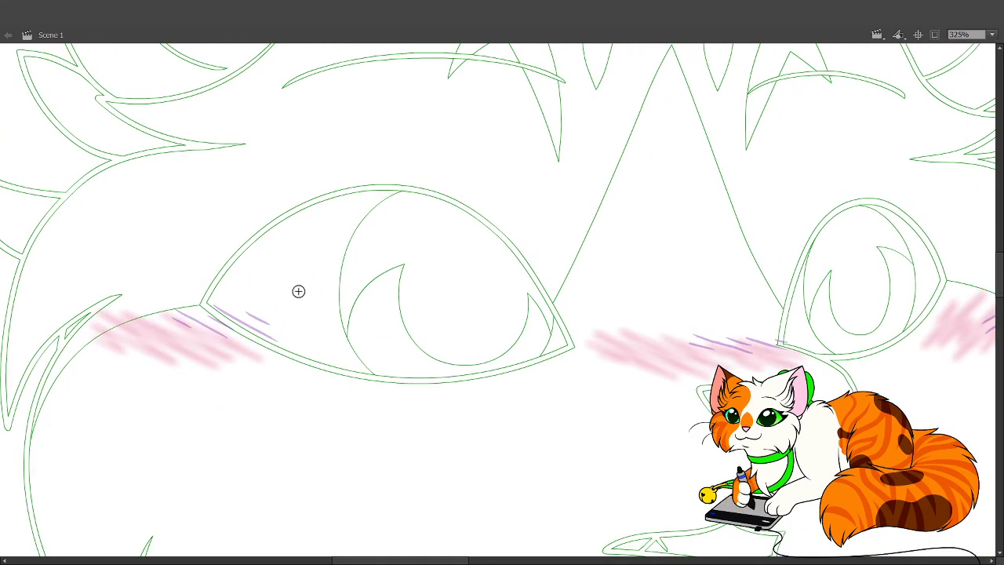
pyautogui.moveTo(111, 333)
pyautogui.mouseDown()
pyautogui.moveTo(149, 345)
pyautogui.moveTo(110, 318)
pyautogui.moveTo(188, 352)
pyautogui.mouseUp()
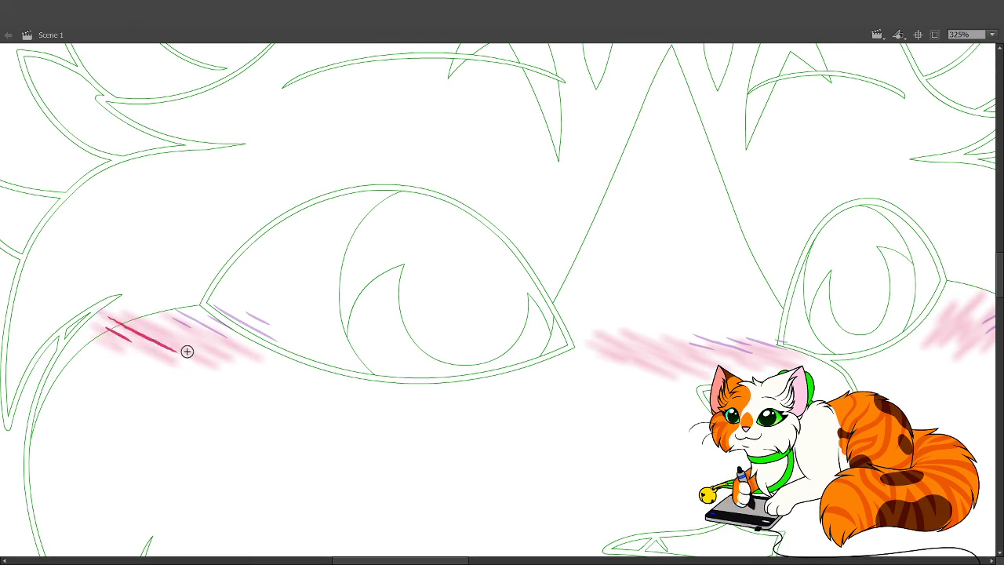
pyautogui.moveTo(139, 321)
pyautogui.mouseDown()
pyautogui.moveTo(182, 342)
pyautogui.moveTo(227, 349)
pyautogui.moveTo(230, 339)
pyautogui.mouseUp()
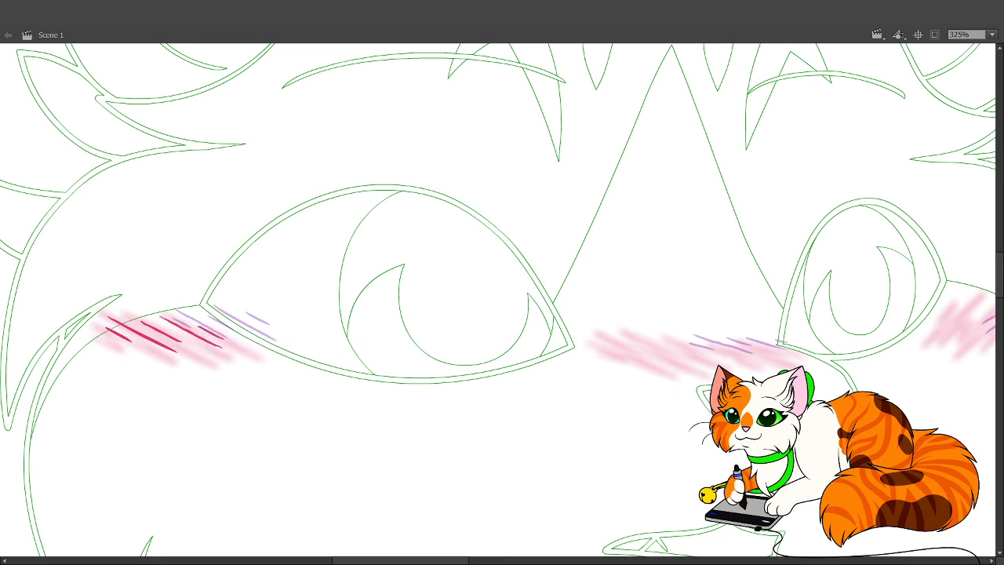
# Add slanted dark pink accent lines along this frame's nose bridge blush, from the near eye's inner corner to the far eye.
pyautogui.hscroll(5, 536, 390)
pyautogui.moveTo(397, 324); pyautogui.dragTo(423, 331)
pyautogui.moveTo(431, 318)
pyautogui.mouseDown()
pyautogui.moveTo(468, 341)
pyautogui.moveTo(462, 329)
pyautogui.moveTo(514, 335)
pyautogui.moveTo(532, 325)
pyautogui.moveTo(572, 336)
pyautogui.mouseUp()
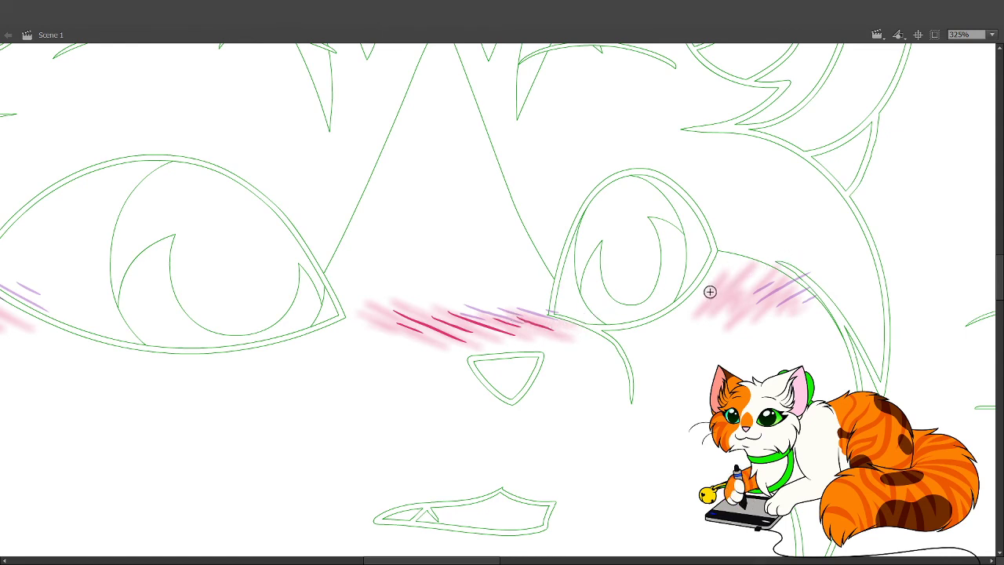
# Draw dark pink accent lines rising outward across this frame's far cheek blush, redoing misplaced strokes.
pyautogui.moveTo(710, 298)
pyautogui.mouseDown()
pyautogui.moveTo(765, 261)
pyautogui.moveTo(733, 307)
pyautogui.moveTo(767, 273)
pyautogui.moveTo(742, 318)
pyautogui.moveTo(800, 271)
pyautogui.mouseUp()
pyautogui.hotkey('ctrl', 'z')
pyautogui.hotkey('ctrl', 'z')
pyautogui.moveTo(737, 303)
pyautogui.mouseDown()
pyautogui.moveTo(770, 278)
pyautogui.moveTo(741, 315)
pyautogui.moveTo(790, 282)
pyautogui.mouseUp()
pyautogui.moveTo(762, 314); pyautogui.dragTo(816, 285)
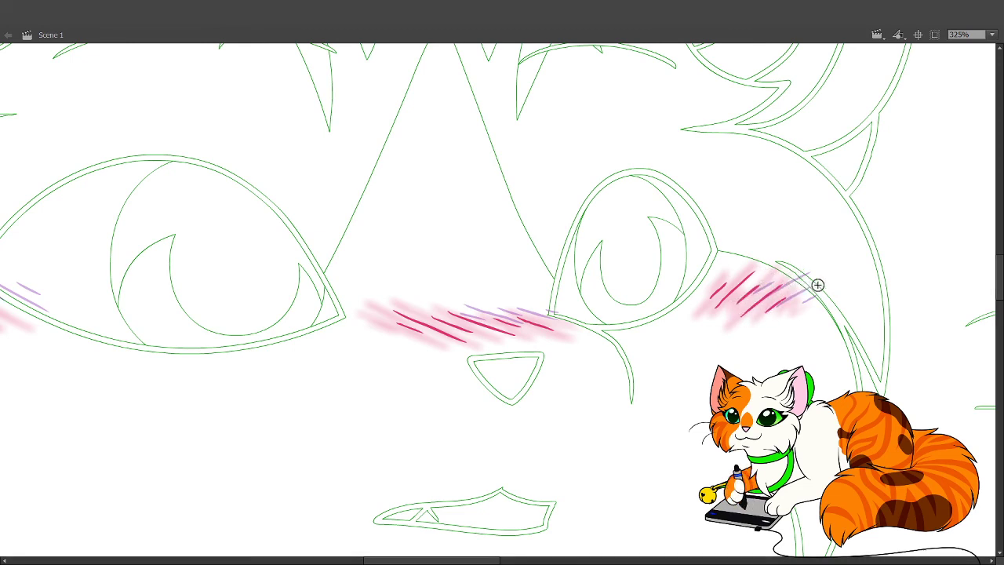
# Advance to another blush frame and draw outward-rising dark pink accent lines on the far cheek, redoing the overlong stroke shorter.
pyautogui.moveTo(559, 382); pyautogui.dragTo(894, 339)
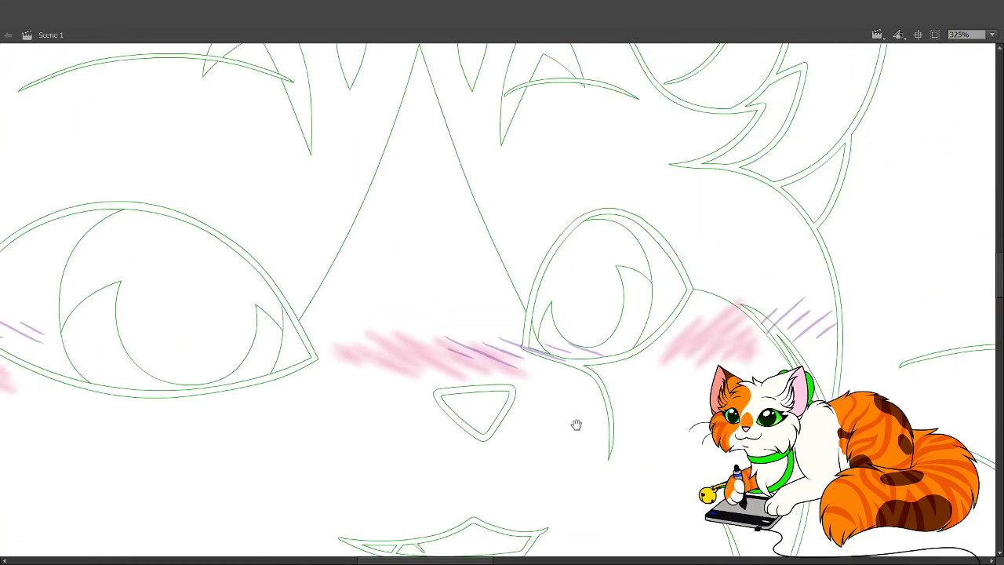
pyautogui.moveTo(688, 348); pyautogui.dragTo(739, 306)
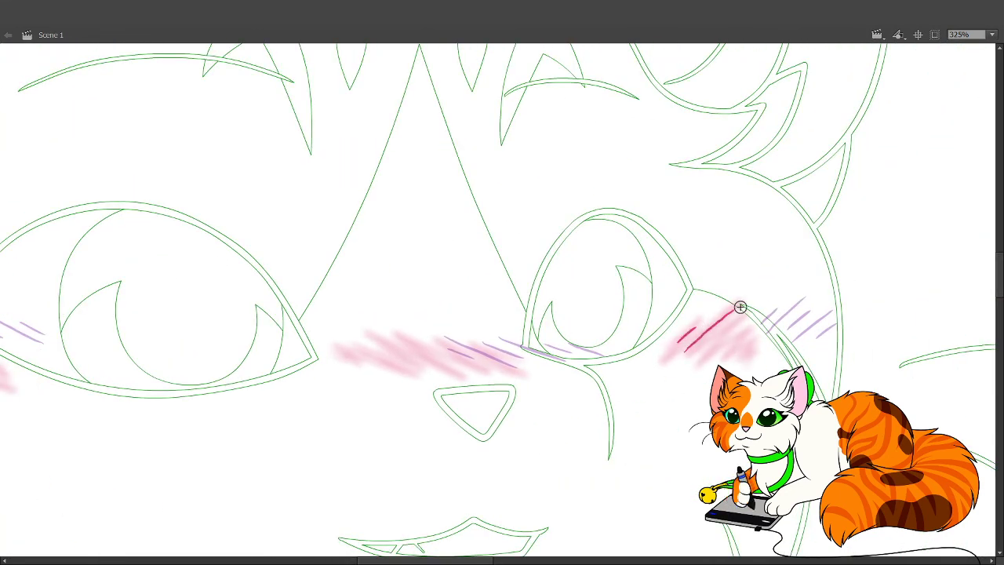
pyautogui.moveTo(703, 349); pyautogui.dragTo(738, 328)
pyautogui.hotkey('ctrl', 'z')
pyautogui.hotkey('ctrl', 'z')
pyautogui.moveTo(683, 355); pyautogui.dragTo(724, 318)
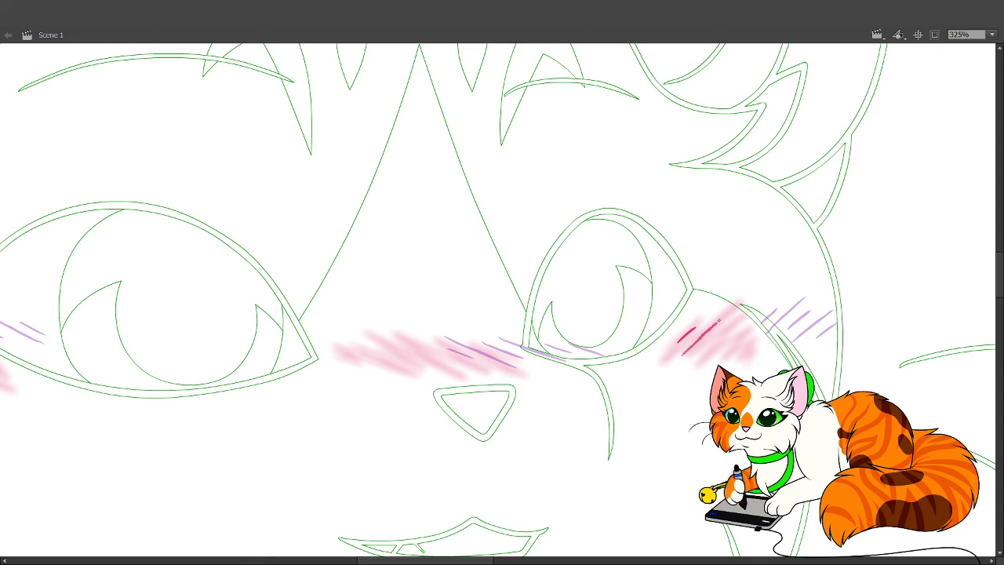
pyautogui.moveTo(701, 353)
pyautogui.mouseDown()
pyautogui.moveTo(753, 321)
pyautogui.moveTo(747, 333)
pyautogui.mouseUp()
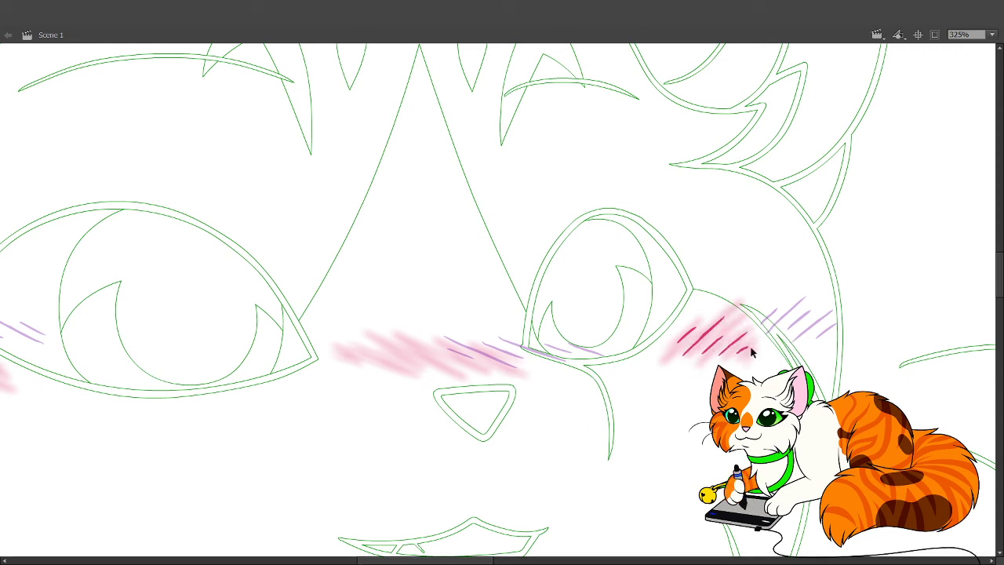
# Draw slanted dark pink accent lines across this frame's nose bridge blush and undo the line distortion near the far eye.
pyautogui.moveTo(487, 319); pyautogui.dragTo(532, 270)
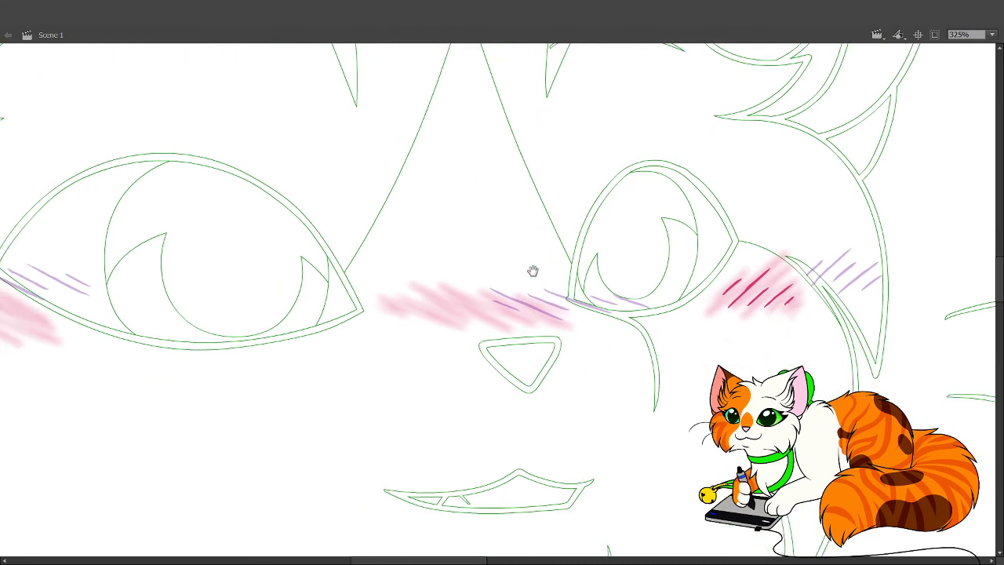
pyautogui.moveTo(400, 305)
pyautogui.mouseDown()
pyautogui.moveTo(502, 315)
pyautogui.moveTo(536, 327)
pyautogui.mouseUp()
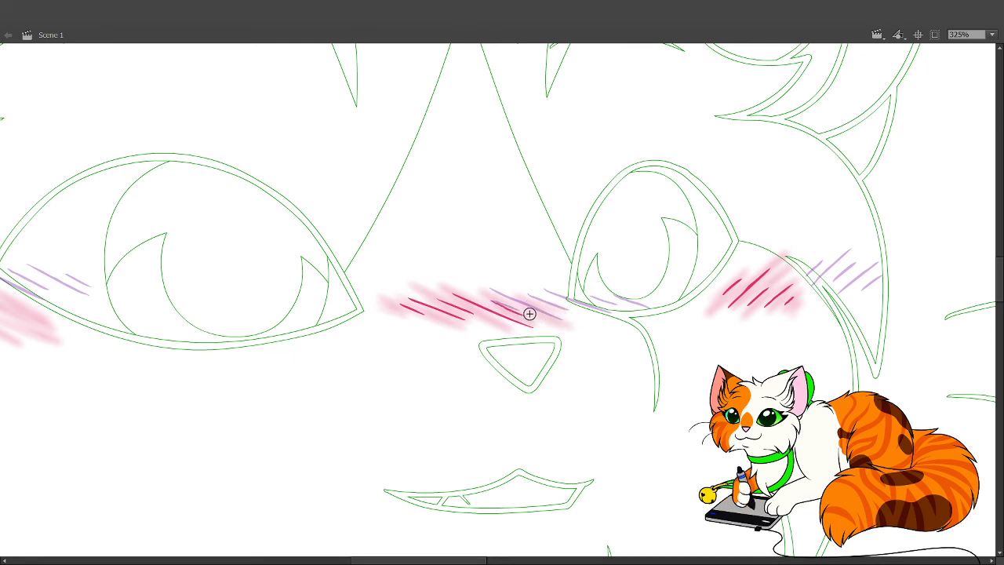
pyautogui.moveTo(524, 306); pyautogui.dragTo(543, 314)
pyautogui.moveTo(343, 460); pyautogui.dragTo(677, 445)
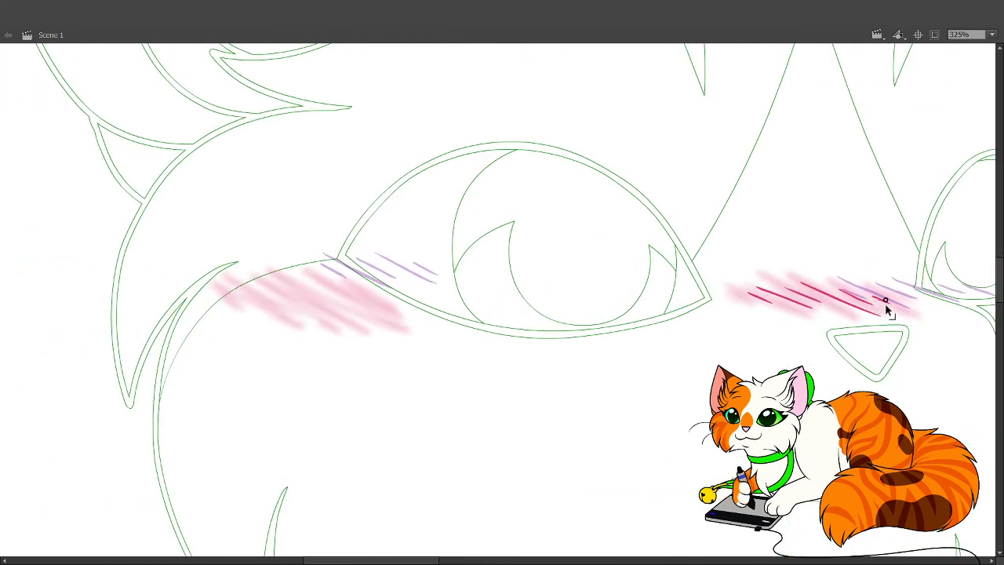
pyautogui.moveTo(877, 308); pyautogui.dragTo(911, 314)
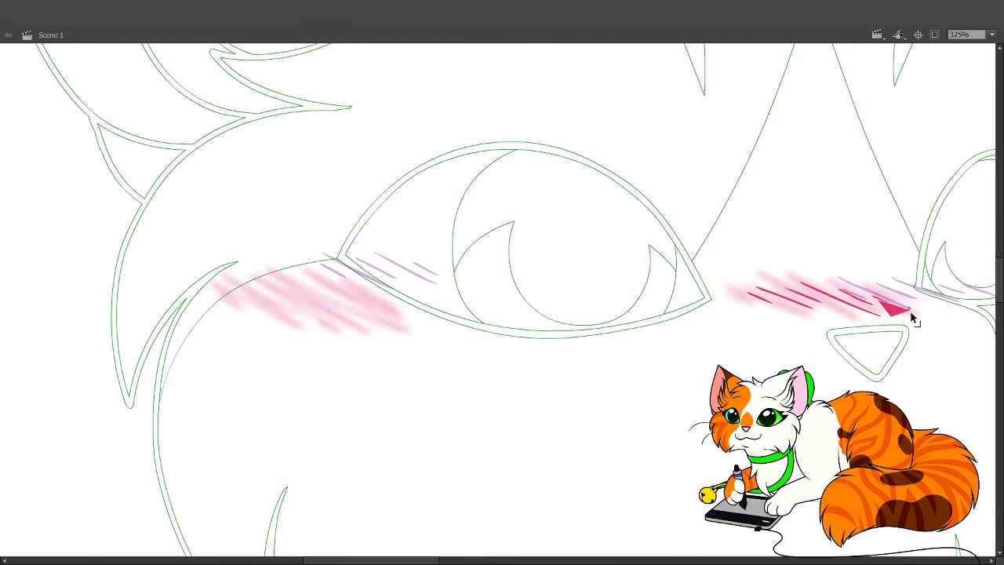
pyautogui.hotkey('ctrl', 'z')
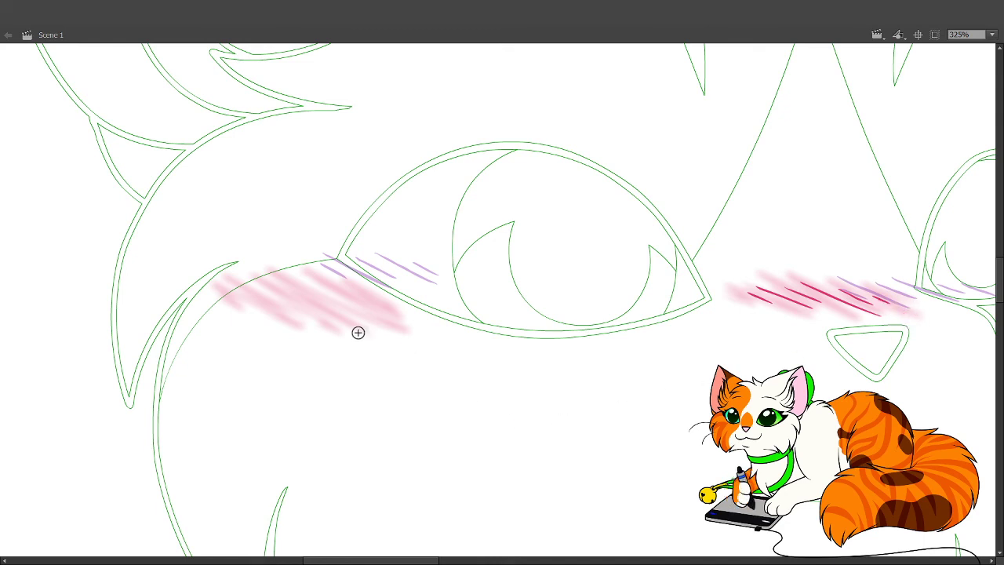
# Draw slanted dark pink accent lines across this frame's near cheek blush, from its outer edge to under the eye.
pyautogui.moveTo(233, 289)
pyautogui.mouseDown()
pyautogui.moveTo(287, 310)
pyautogui.moveTo(298, 302)
pyautogui.mouseUp()
pyautogui.moveTo(272, 270); pyautogui.dragTo(354, 320)
pyautogui.moveTo(316, 280); pyautogui.dragTo(384, 308)
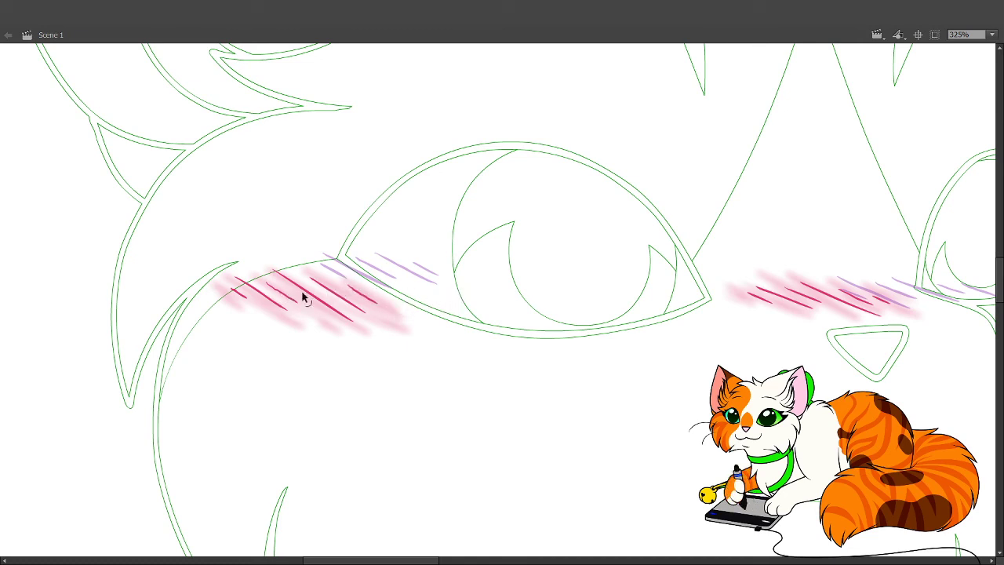
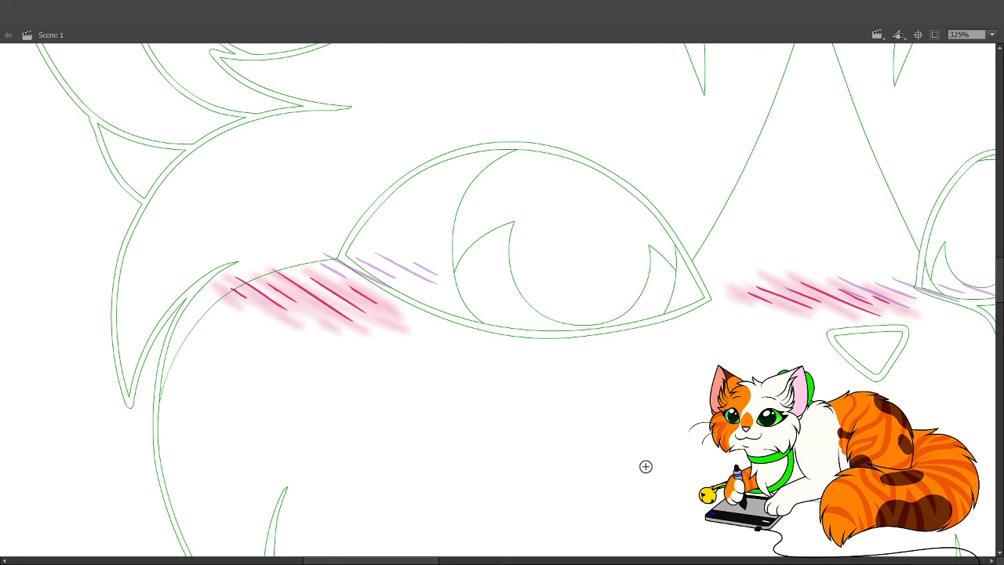
# Advance one frame and draw slanted dark pink accent lines on the near cheek's blush, starting at its outer edge.
pyautogui.press('.')
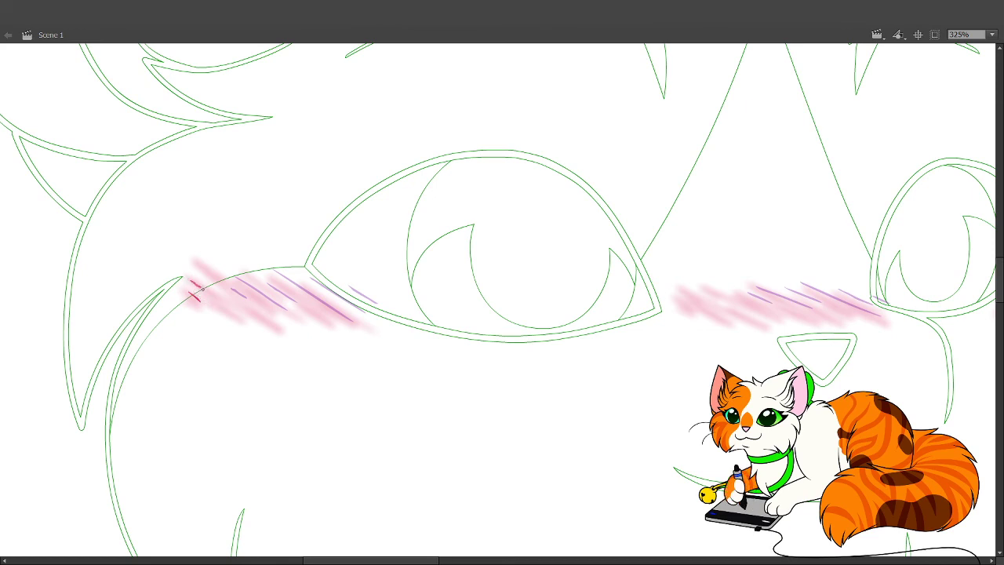
pyautogui.moveTo(196, 284); pyautogui.dragTo(253, 319)
pyautogui.hotkey('ctrl', 'z')
pyautogui.moveTo(196, 281); pyautogui.dragTo(245, 317)
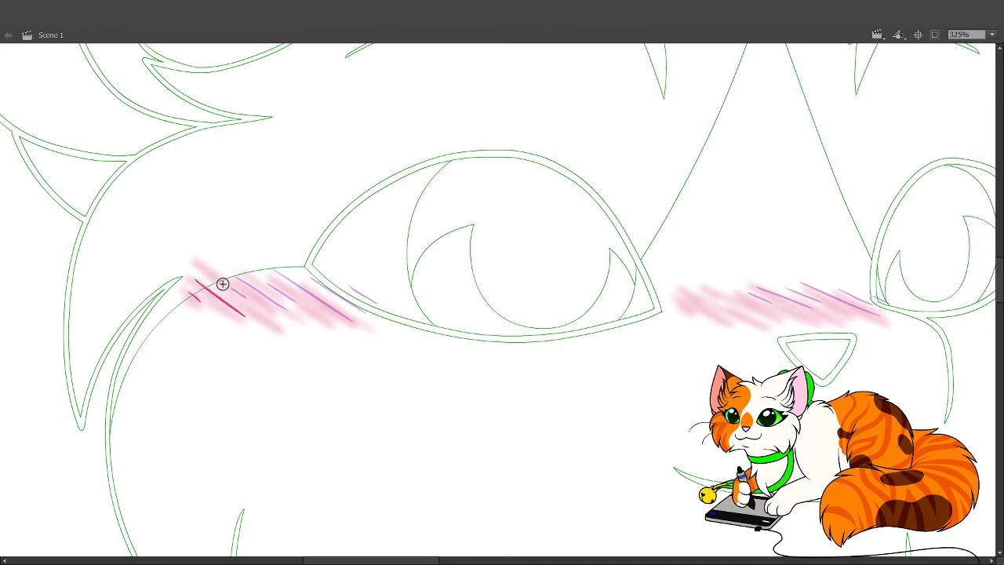
pyautogui.moveTo(222, 282)
pyautogui.mouseDown()
pyautogui.moveTo(271, 319)
pyautogui.moveTo(303, 321)
pyautogui.mouseUp()
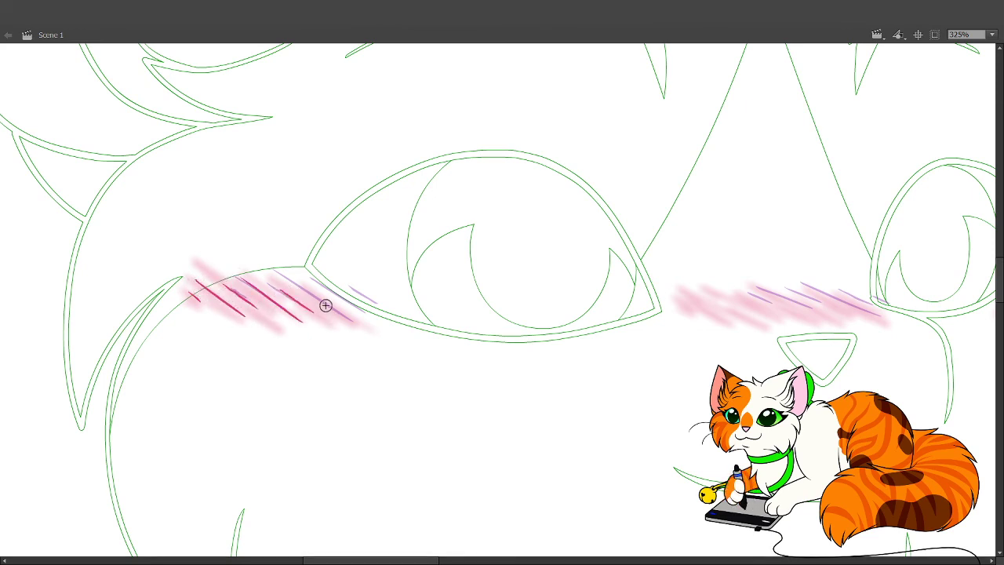
# Draw slanted dark pink accent lines across this frame's nose bridge blush, redoing the misdrawn middle stroke and undoing the stray one near the far eye.
pyautogui.moveTo(787, 356); pyautogui.dragTo(533, 369)
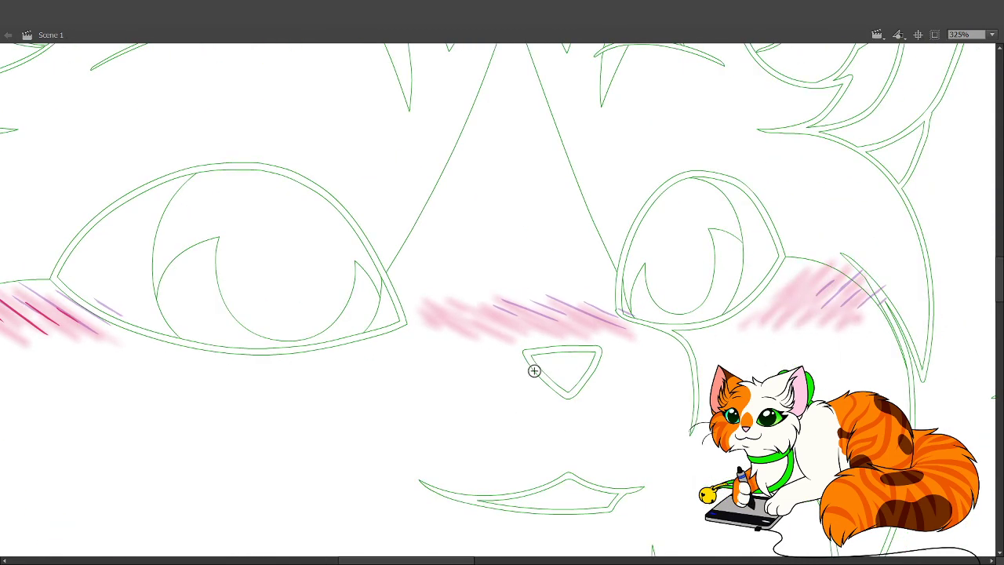
pyautogui.moveTo(440, 315); pyautogui.dragTo(507, 329)
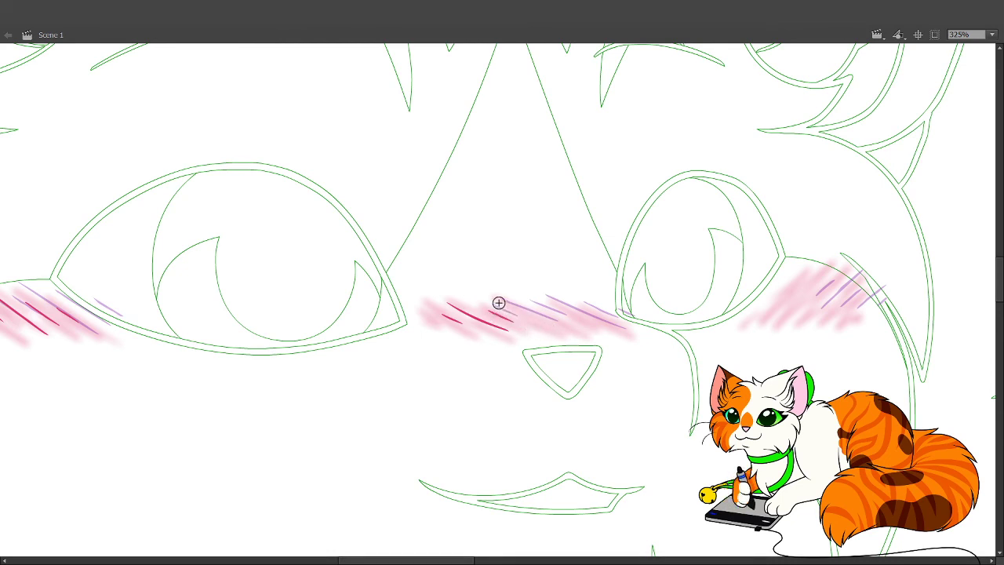
pyautogui.moveTo(497, 303); pyautogui.dragTo(562, 323)
pyautogui.hotkey('ctrl', 'z')
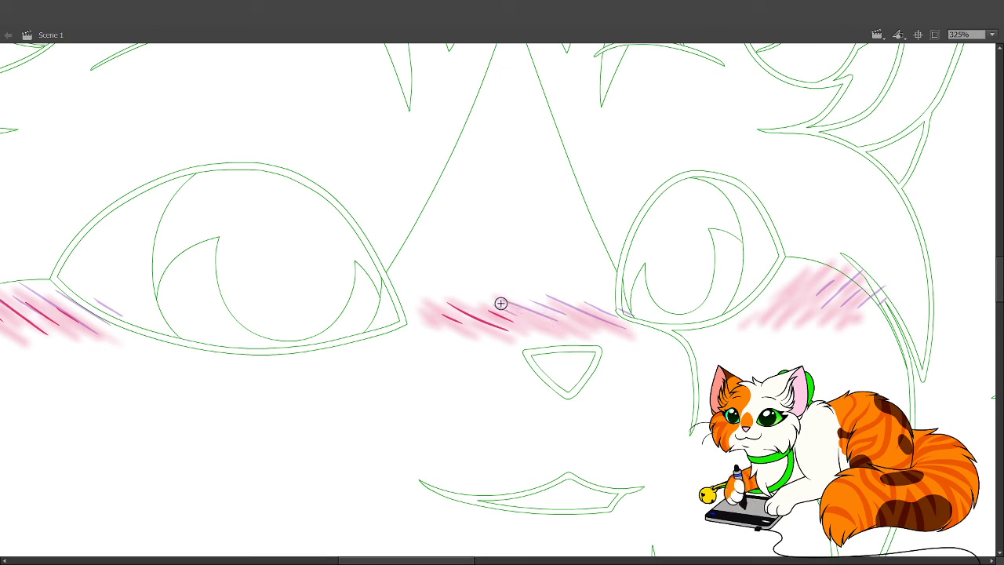
pyautogui.moveTo(502, 300); pyautogui.dragTo(572, 330)
pyautogui.hotkey('ctrl', 'z')
pyautogui.moveTo(502, 301); pyautogui.dragTo(571, 337)
pyautogui.moveTo(556, 305); pyautogui.dragTo(621, 332)
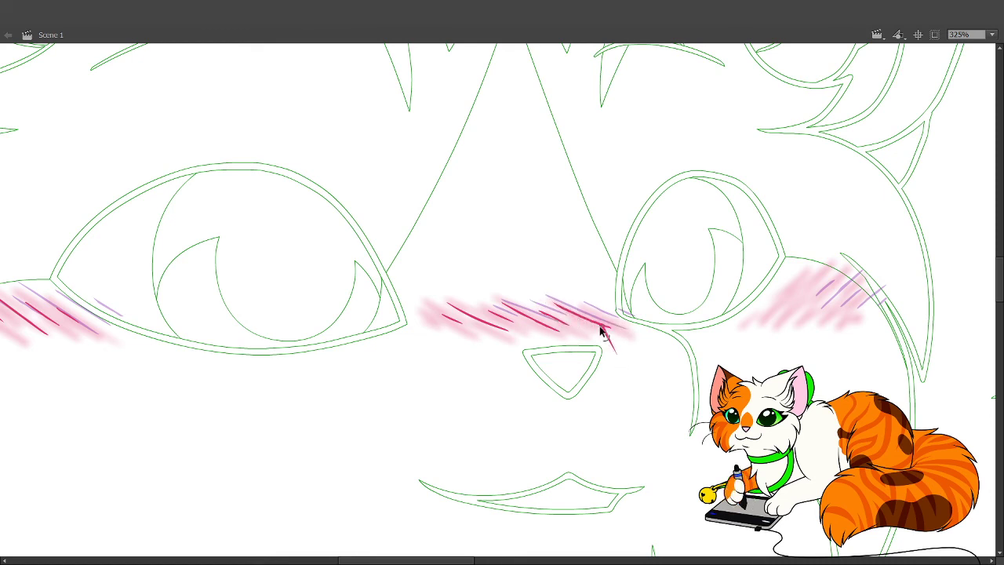
pyautogui.moveTo(601, 331); pyautogui.dragTo(637, 343)
pyautogui.hotkey('ctrl', 'z')
pyautogui.hscroll(-1, 643, 348)
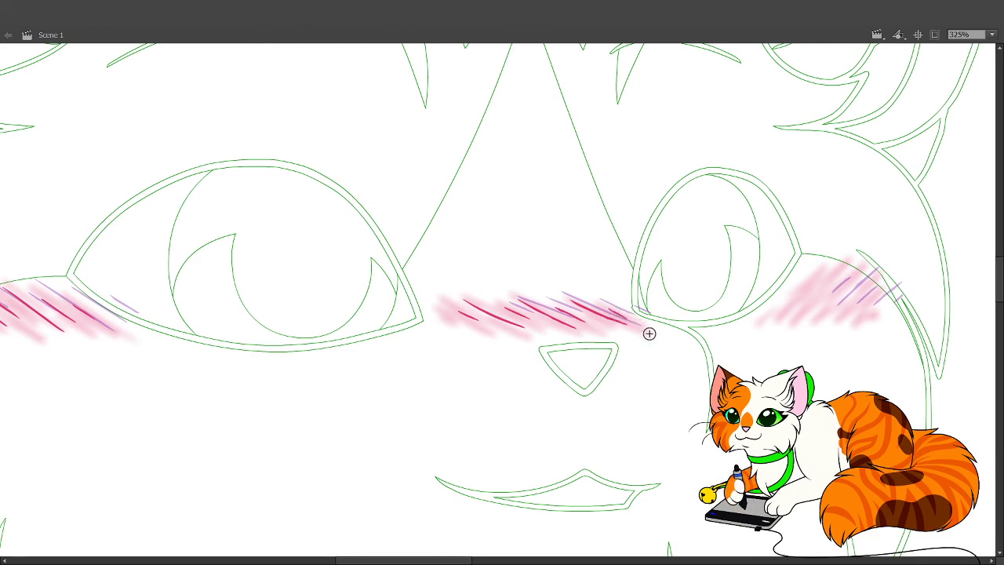
# Draw outward-rising dark pink accent lines across this frame's far cheek blush, from beneath the eye to the cheek's outer edge.
pyautogui.moveTo(650, 405); pyautogui.dragTo(702, 401)
pyautogui.hscroll(9, 690, 403)
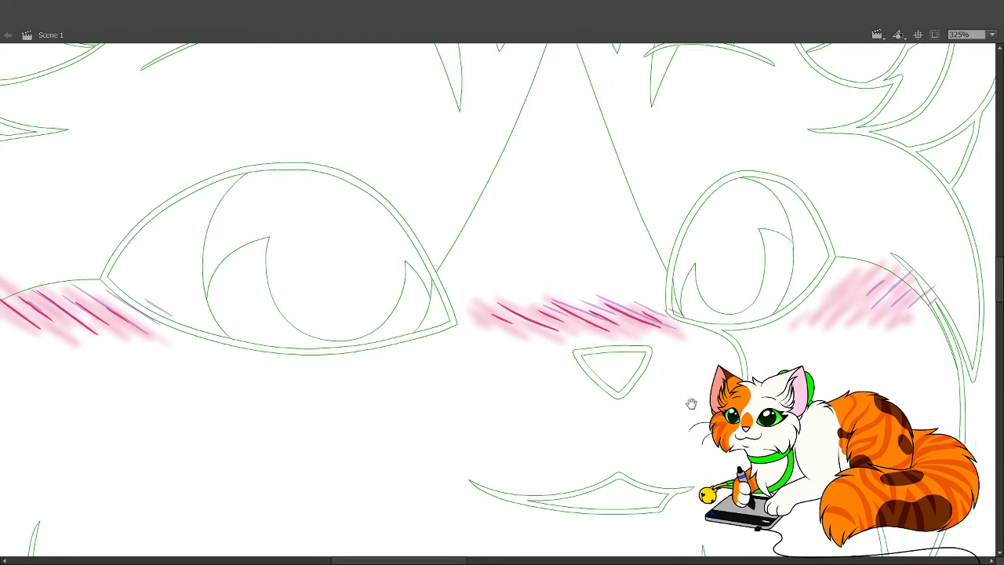
pyautogui.scroll(2, 648, 411)
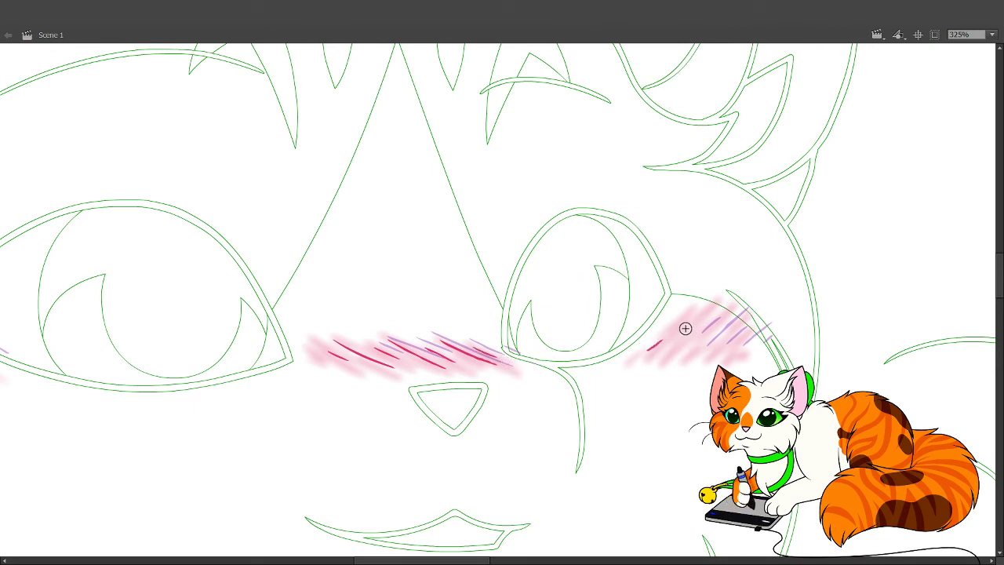
pyautogui.moveTo(654, 355)
pyautogui.mouseDown()
pyautogui.moveTo(709, 327)
pyautogui.moveTo(757, 340)
pyautogui.mouseUp()
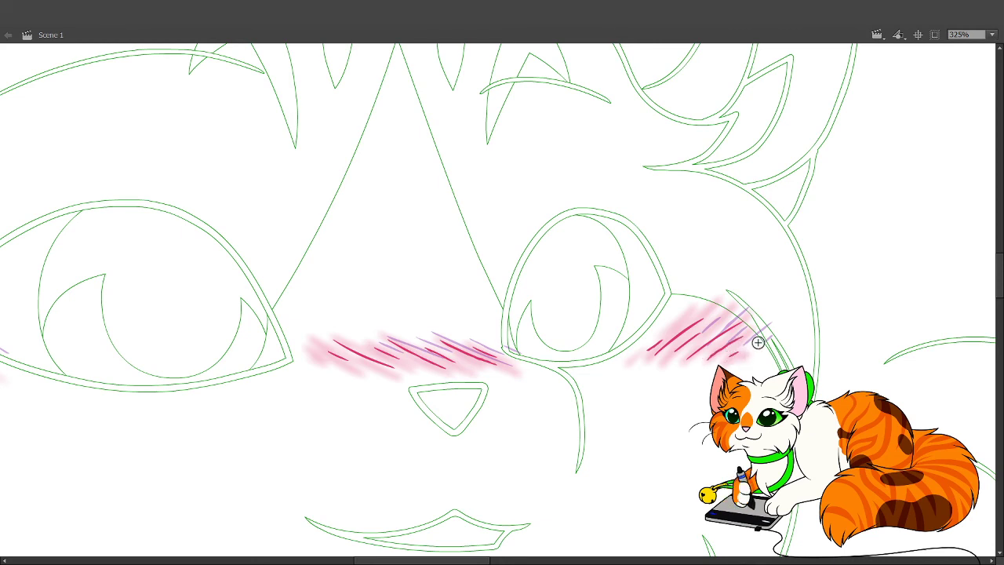
# Advance one frame and draw dark pink accent lines on the far cheek's blush and across the nose bridge blush.
pyautogui.moveTo(662, 429); pyautogui.dragTo(690, 434)
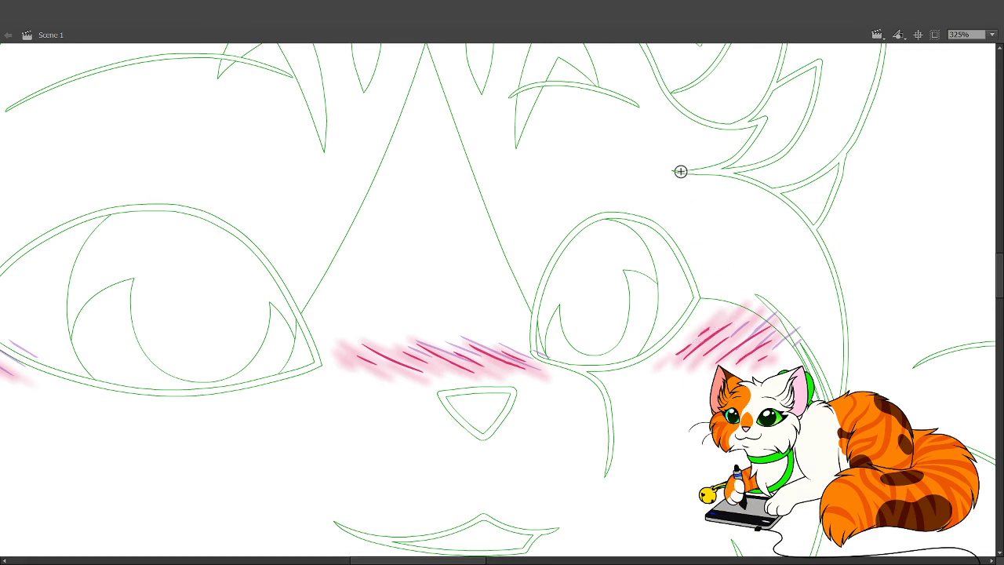
pyautogui.hotkey('ctrl', 'z')
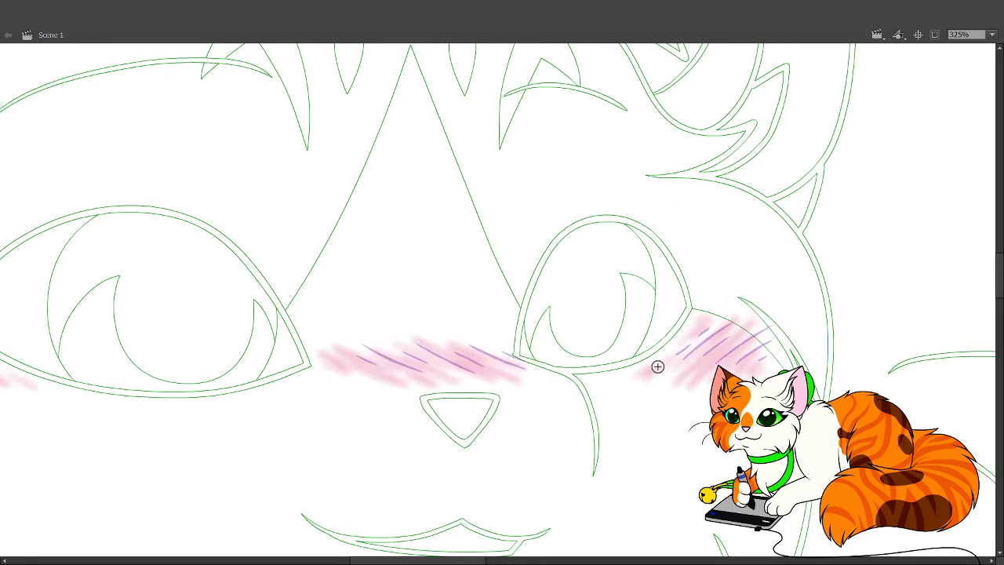
pyautogui.moveTo(657, 366); pyautogui.dragTo(683, 351)
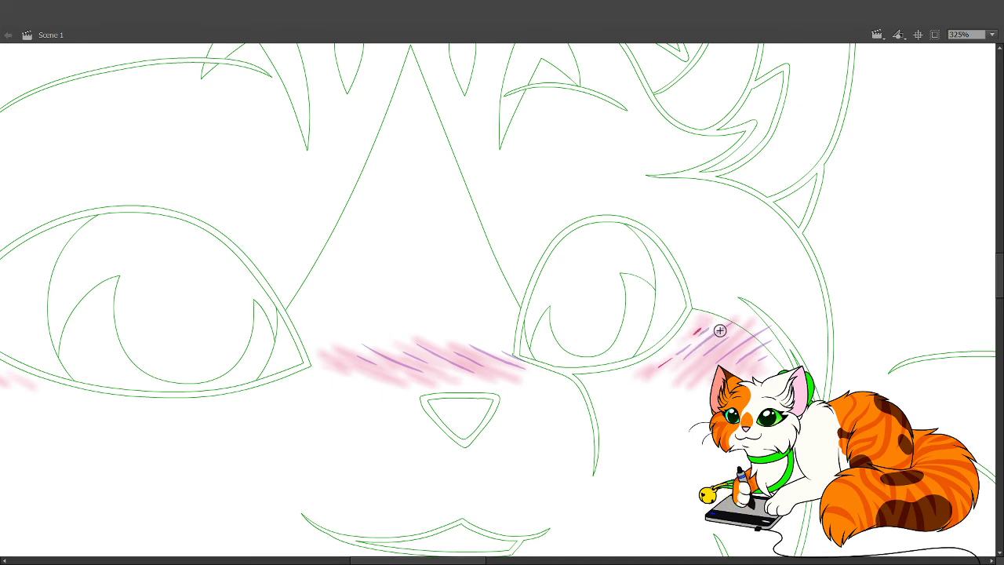
pyautogui.moveTo(720, 331)
pyautogui.mouseDown()
pyautogui.moveTo(678, 368)
pyautogui.moveTo(714, 350)
pyautogui.moveTo(689, 370)
pyautogui.mouseUp()
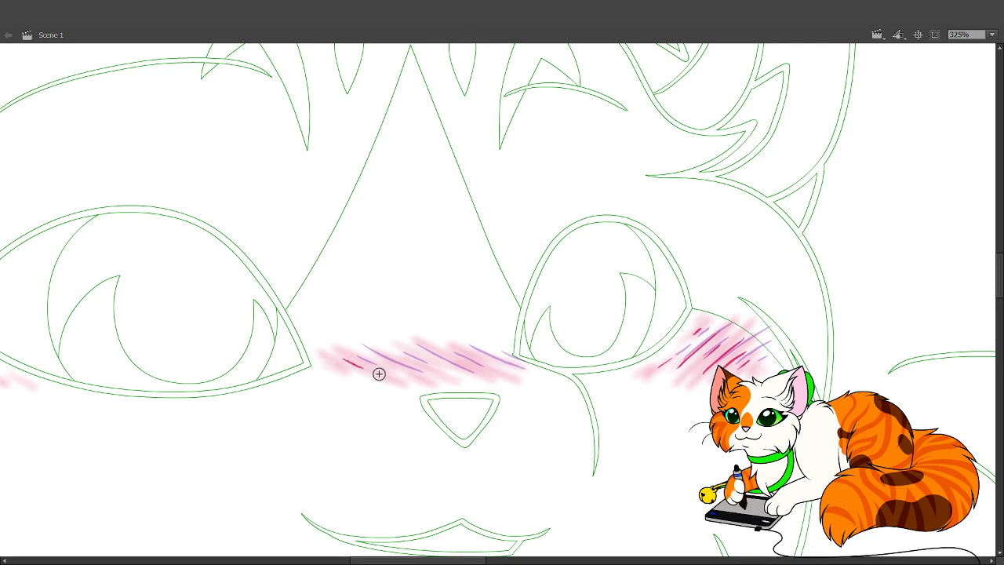
pyautogui.moveTo(345, 359)
pyautogui.mouseDown()
pyautogui.moveTo(427, 381)
pyautogui.moveTo(414, 380)
pyautogui.moveTo(452, 367)
pyautogui.moveTo(492, 376)
pyautogui.moveTo(462, 358)
pyautogui.moveTo(511, 380)
pyautogui.moveTo(482, 360)
pyautogui.moveTo(533, 377)
pyautogui.moveTo(504, 360)
pyautogui.moveTo(527, 366)
pyautogui.mouseUp()
# Draw slanted dark pink accent lines across the same frame's near cheek blush, from its outer edge to under the eye.
pyautogui.moveTo(350, 318); pyautogui.dragTo(581, 282)
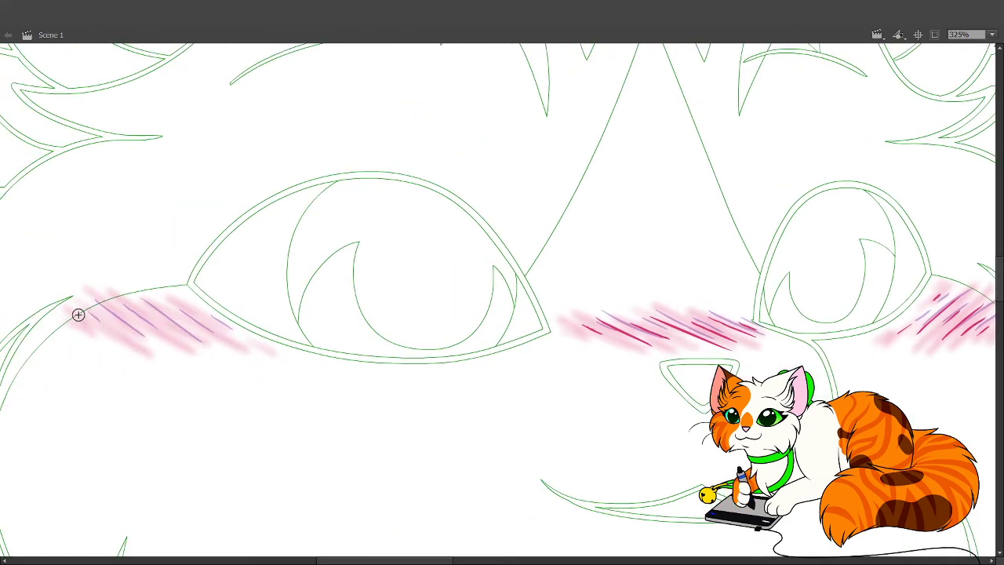
pyautogui.moveTo(78, 314); pyautogui.dragTo(102, 334)
pyautogui.moveTo(76, 296); pyautogui.dragTo(149, 351)
pyautogui.moveTo(108, 318)
pyautogui.mouseDown()
pyautogui.moveTo(145, 345)
pyautogui.moveTo(168, 338)
pyautogui.mouseUp()
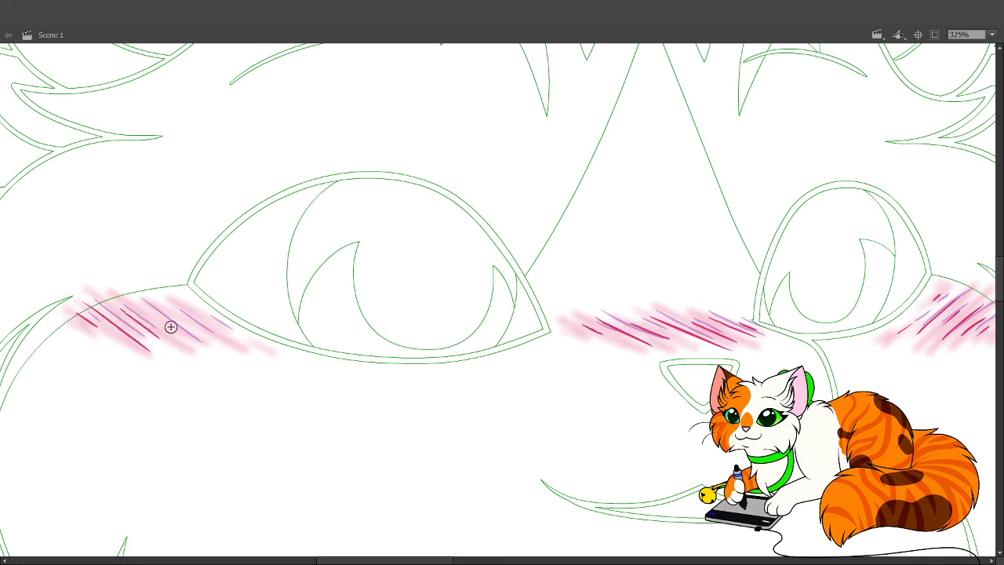
pyautogui.moveTo(138, 300)
pyautogui.mouseDown()
pyautogui.moveTo(200, 347)
pyautogui.moveTo(213, 333)
pyautogui.moveTo(250, 342)
pyautogui.mouseUp()
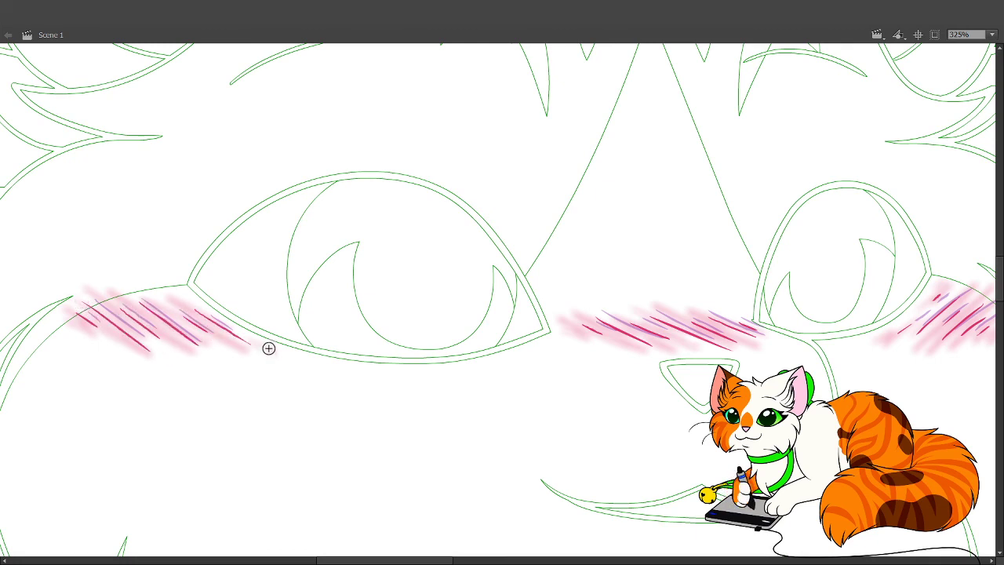
pyautogui.moveTo(206, 314); pyautogui.dragTo(232, 332)
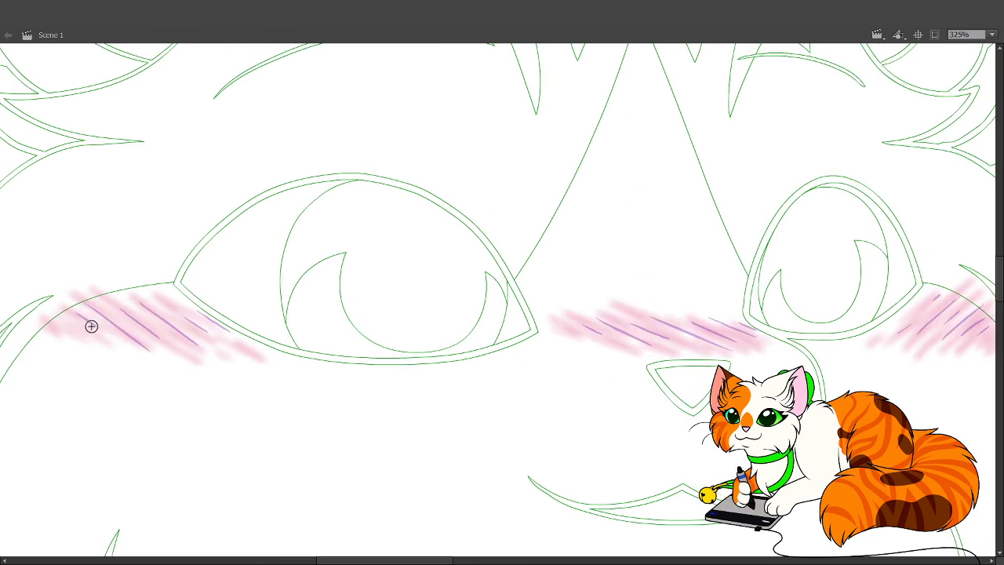
# Advance one frame and draw slanted dark pink accent lines on the near cheek and nose bridge blush, redoing misdrawn cheek strokes.
pyautogui.moveTo(69, 320)
pyautogui.mouseDown()
pyautogui.moveTo(107, 327)
pyautogui.moveTo(90, 310)
pyautogui.moveTo(149, 348)
pyautogui.mouseUp()
pyautogui.hotkey('ctrl', 'z')
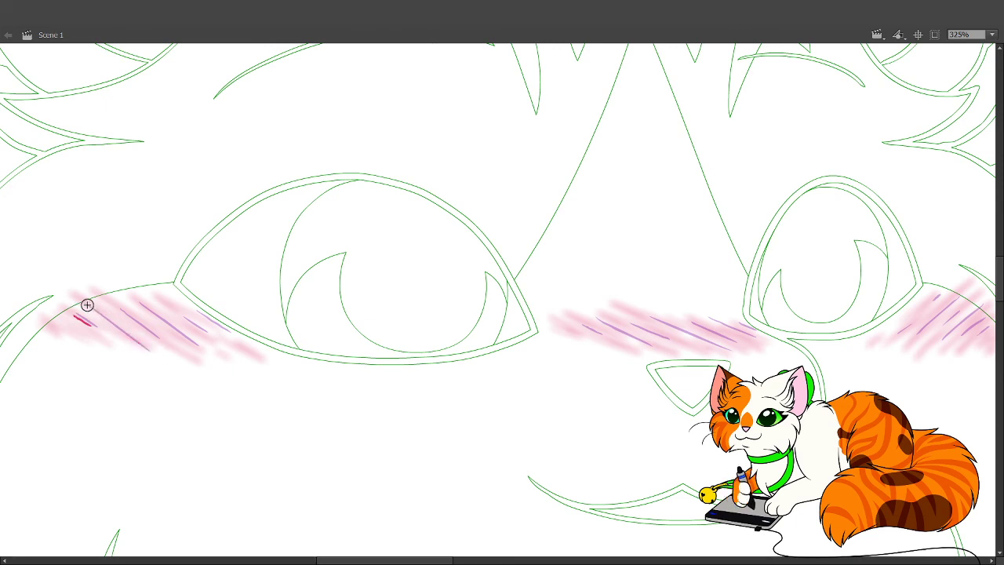
pyautogui.moveTo(85, 304); pyautogui.dragTo(146, 342)
pyautogui.moveTo(118, 310)
pyautogui.mouseDown()
pyautogui.moveTo(169, 332)
pyautogui.moveTo(144, 311)
pyautogui.moveTo(204, 348)
pyautogui.mouseUp()
pyautogui.hotkey('ctrl', 'z')
pyautogui.moveTo(136, 302)
pyautogui.mouseDown()
pyautogui.moveTo(210, 351)
pyautogui.moveTo(180, 318)
pyautogui.moveTo(212, 336)
pyautogui.moveTo(190, 308)
pyautogui.moveTo(233, 332)
pyautogui.moveTo(195, 313)
pyautogui.moveTo(228, 335)
pyautogui.mouseUp()
pyautogui.hotkey('ctrl', 'z')
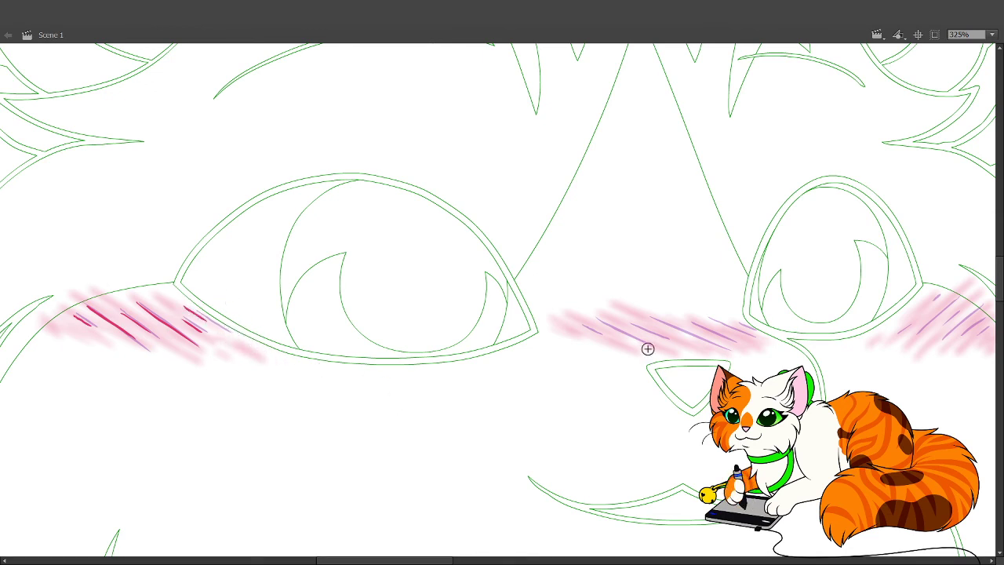
pyautogui.moveTo(569, 327)
pyautogui.mouseDown()
pyautogui.moveTo(595, 337)
pyautogui.moveTo(471, 303)
pyautogui.moveTo(549, 314)
pyautogui.moveTo(605, 312)
pyautogui.moveTo(596, 305)
pyautogui.moveTo(613, 301)
pyautogui.moveTo(648, 314)
pyautogui.mouseUp()
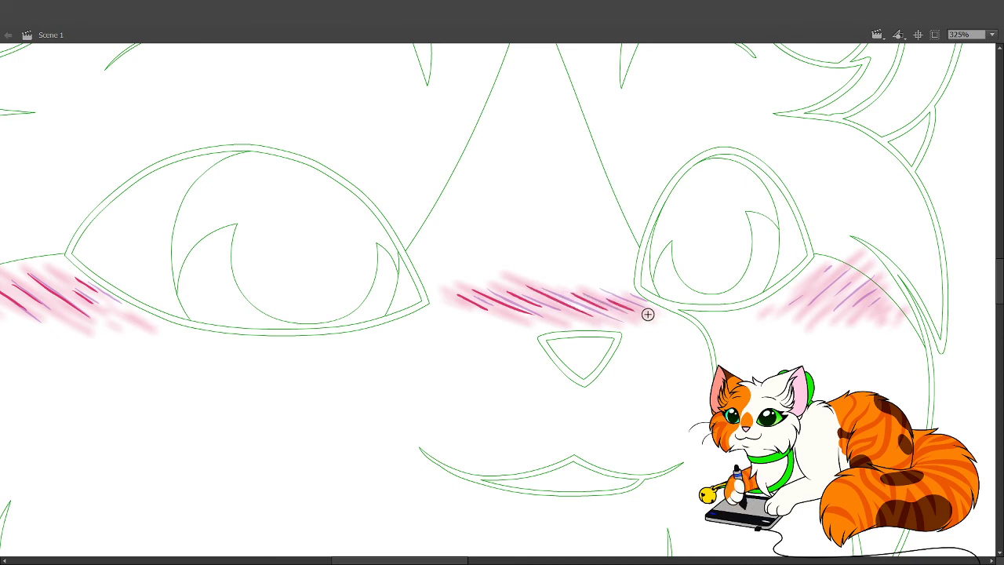
pyautogui.moveTo(592, 290); pyautogui.dragTo(656, 312)
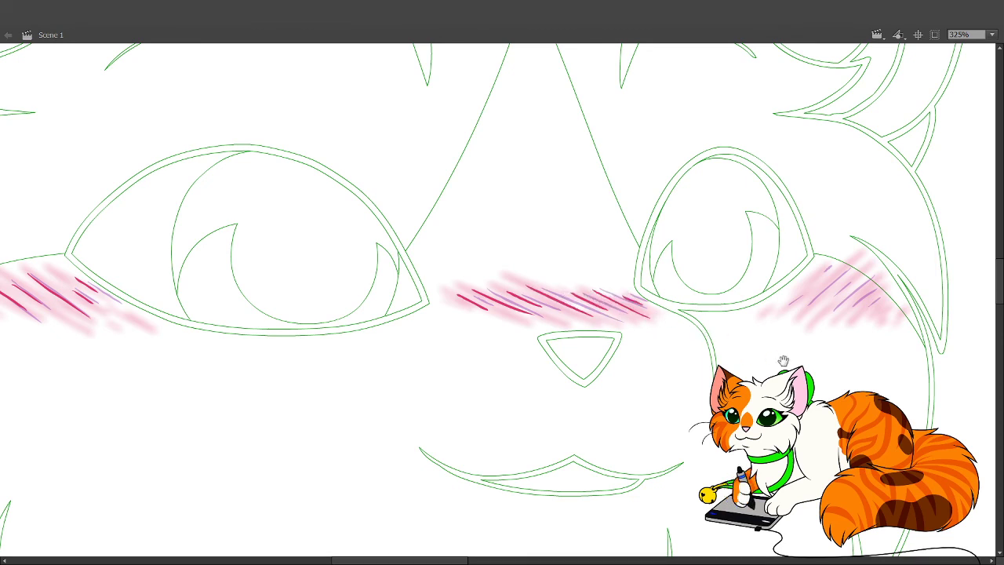
# Draw outward-rising dark pink accent lines over this frame's far cheek blush, redoing the first stroke beside the eye.
pyautogui.moveTo(782, 358); pyautogui.dragTo(642, 455)
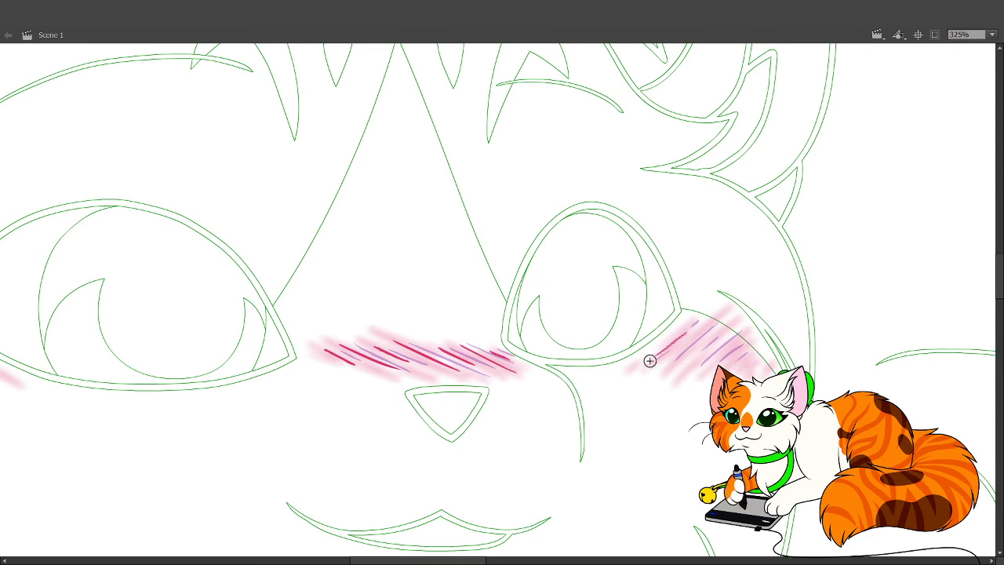
pyautogui.moveTo(673, 332); pyautogui.dragTo(694, 324)
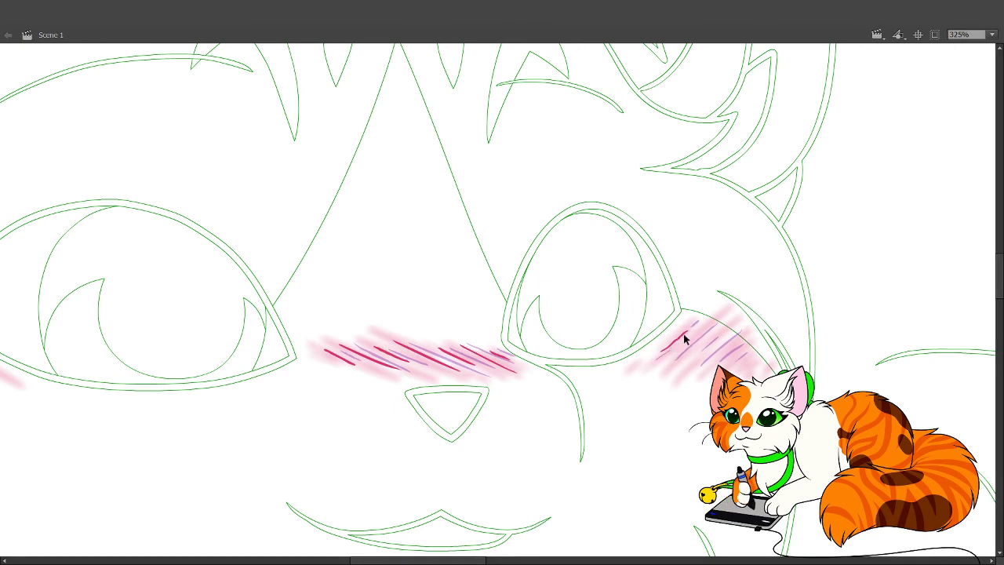
pyautogui.hotkey('ctrl', 'z')
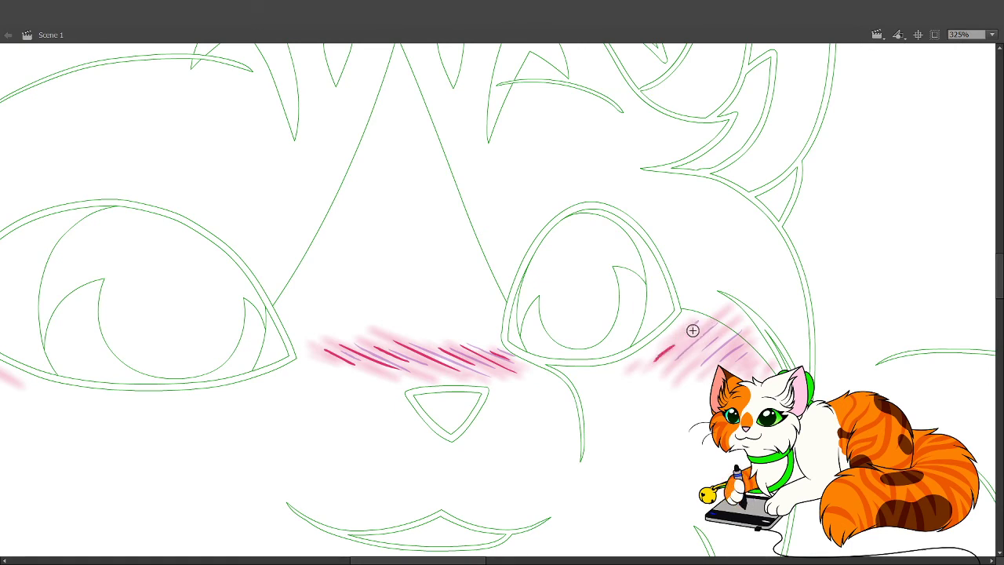
pyautogui.moveTo(682, 338); pyautogui.dragTo(699, 324)
pyautogui.moveTo(688, 336)
pyautogui.mouseDown()
pyautogui.moveTo(667, 360)
pyautogui.moveTo(694, 342)
pyautogui.moveTo(671, 364)
pyautogui.moveTo(728, 307)
pyautogui.mouseUp()
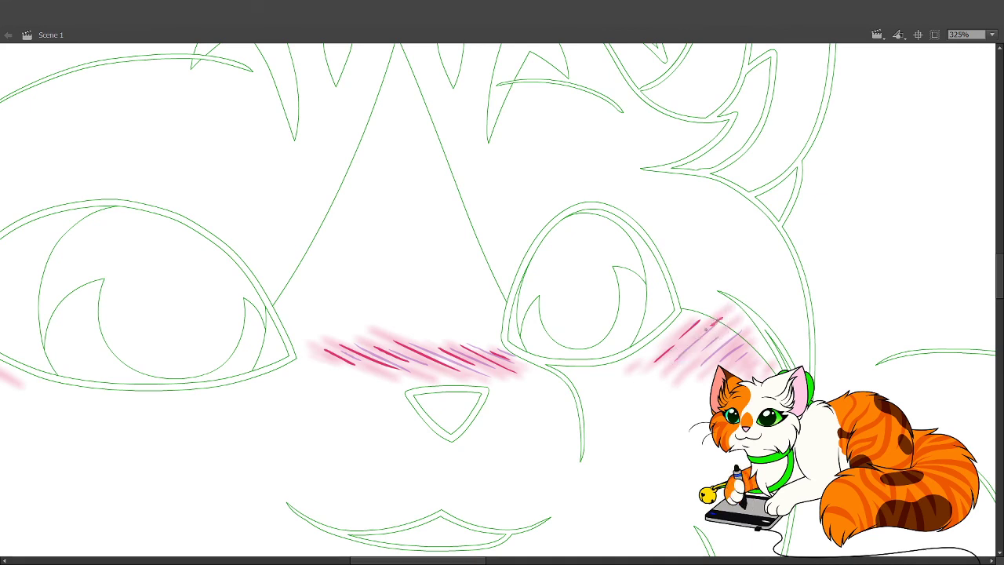
pyautogui.moveTo(663, 373); pyautogui.dragTo(702, 337)
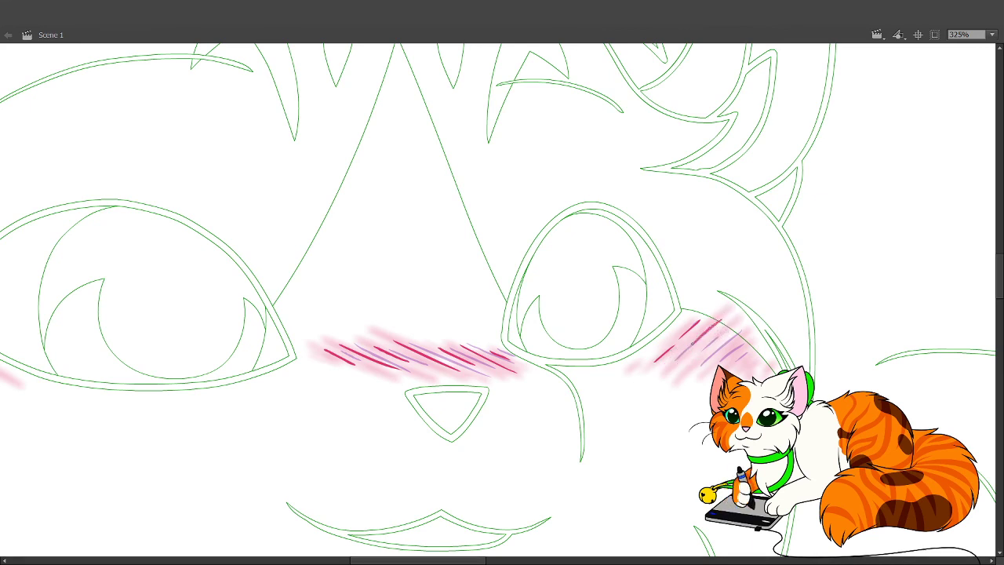
pyautogui.moveTo(668, 367)
pyautogui.mouseDown()
pyautogui.moveTo(719, 334)
pyautogui.moveTo(696, 359)
pyautogui.mouseUp()
pyautogui.moveTo(741, 335); pyautogui.dragTo(702, 368)
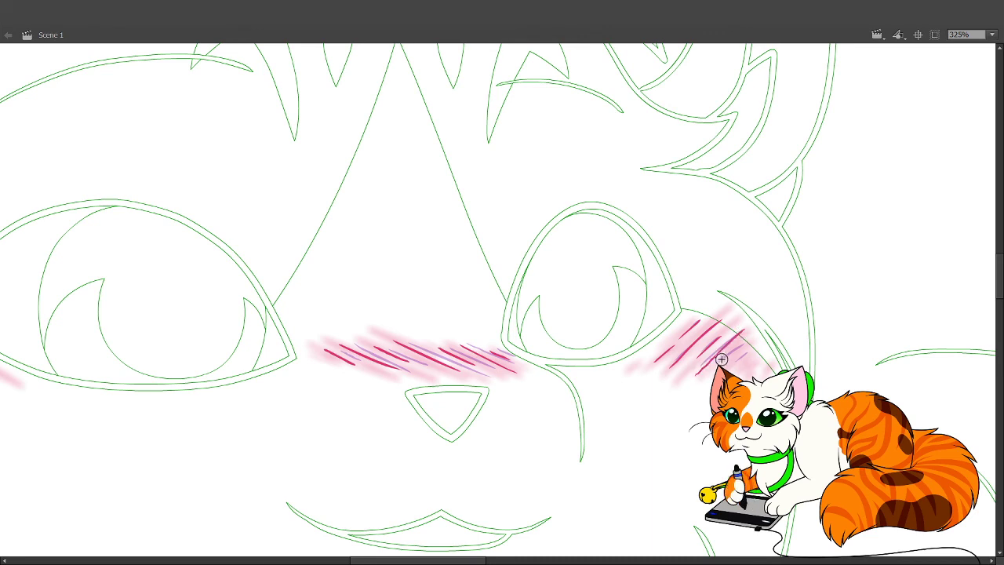
pyautogui.moveTo(742, 335); pyautogui.dragTo(710, 361)
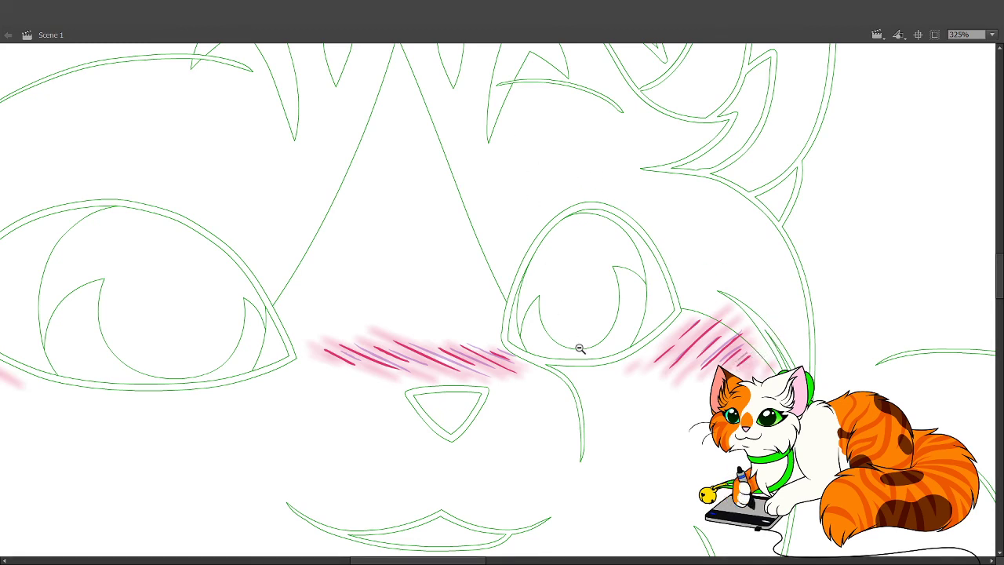
# Examine the green cat's blush at a reduced zoom and look over the brown cat's scene and the side-facing green cat's scene.
pyautogui.hotkey('ctrl', '-')
pyautogui.hotkey('ctrl', '-')
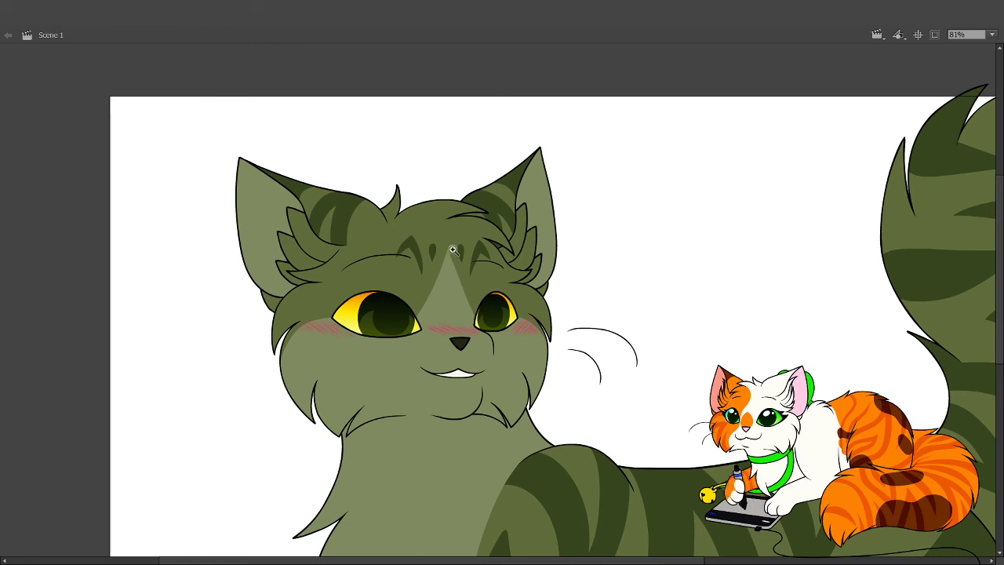
pyautogui.press('z')
pyautogui.keyDown('alt'); pyautogui.click(580, 380); pyautogui.keyUp('alt')
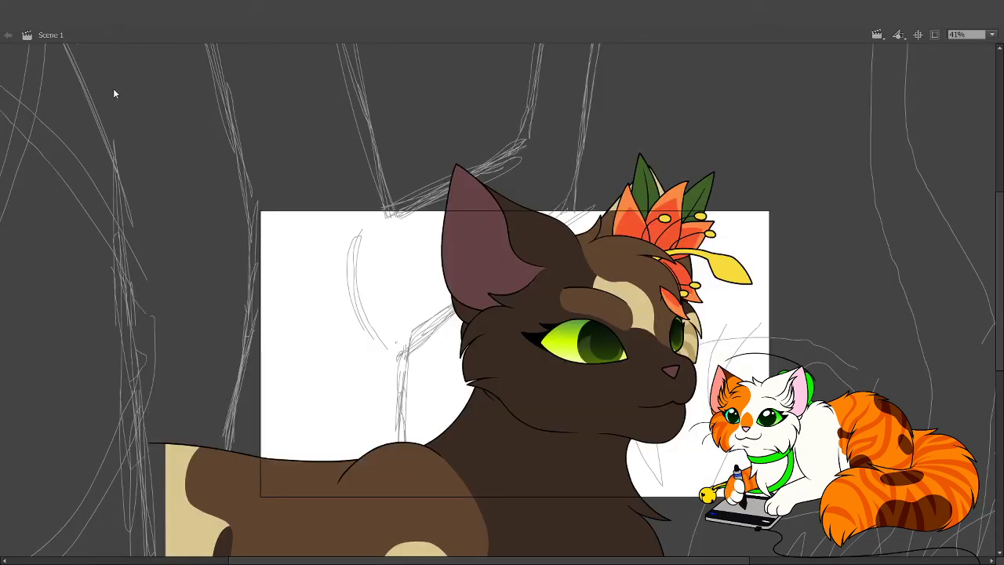
pyautogui.press('Delete')
pyautogui.press('z')
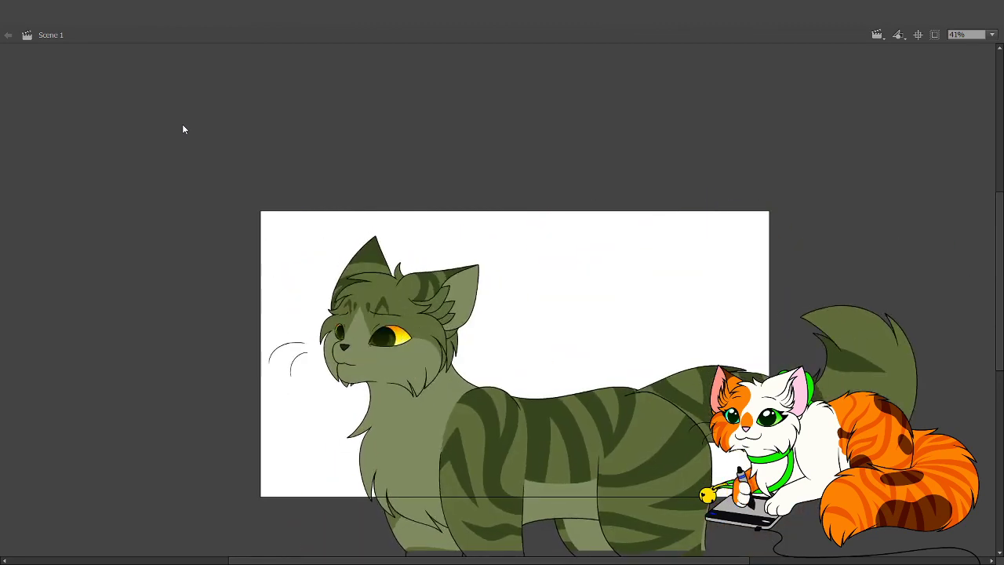
pyautogui.press('z')
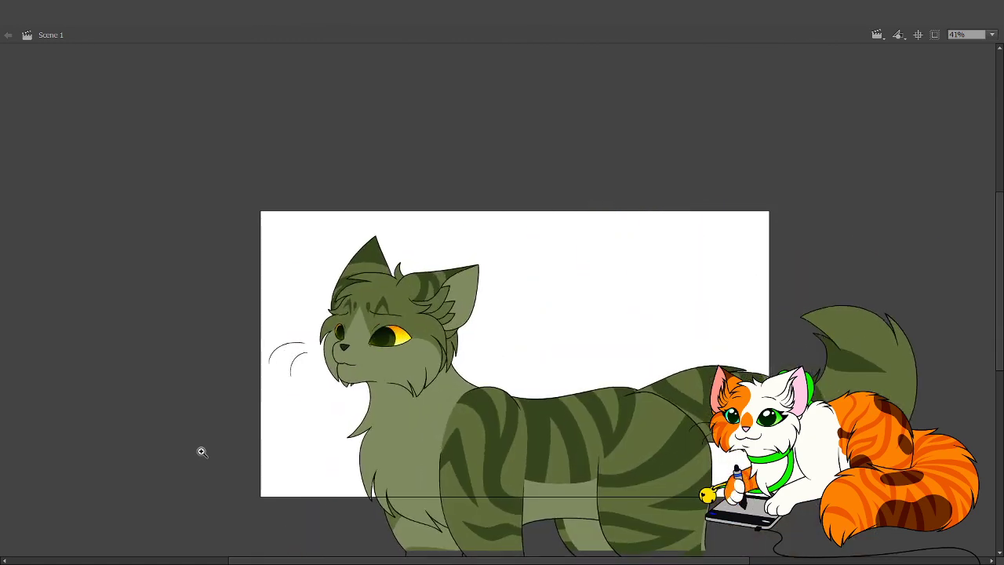
pyautogui.press('z')
pyautogui.press('z')
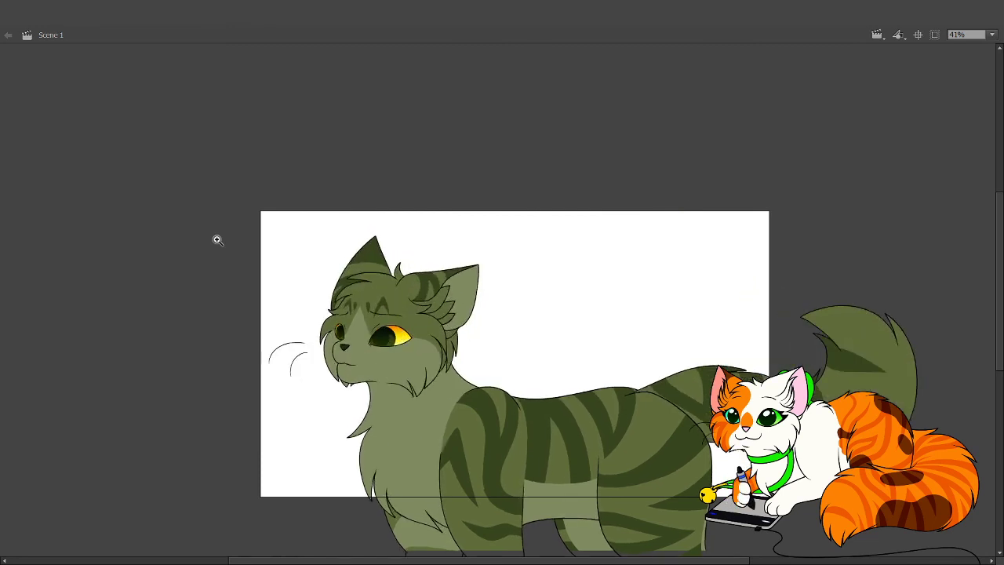
pyautogui.moveTo(691, 562); pyautogui.dragTo(739, 554)
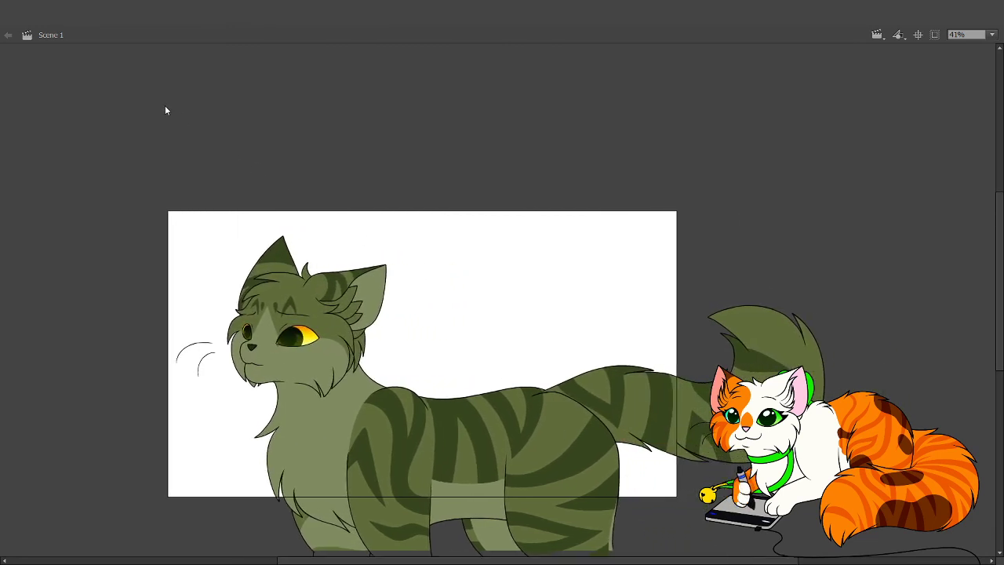